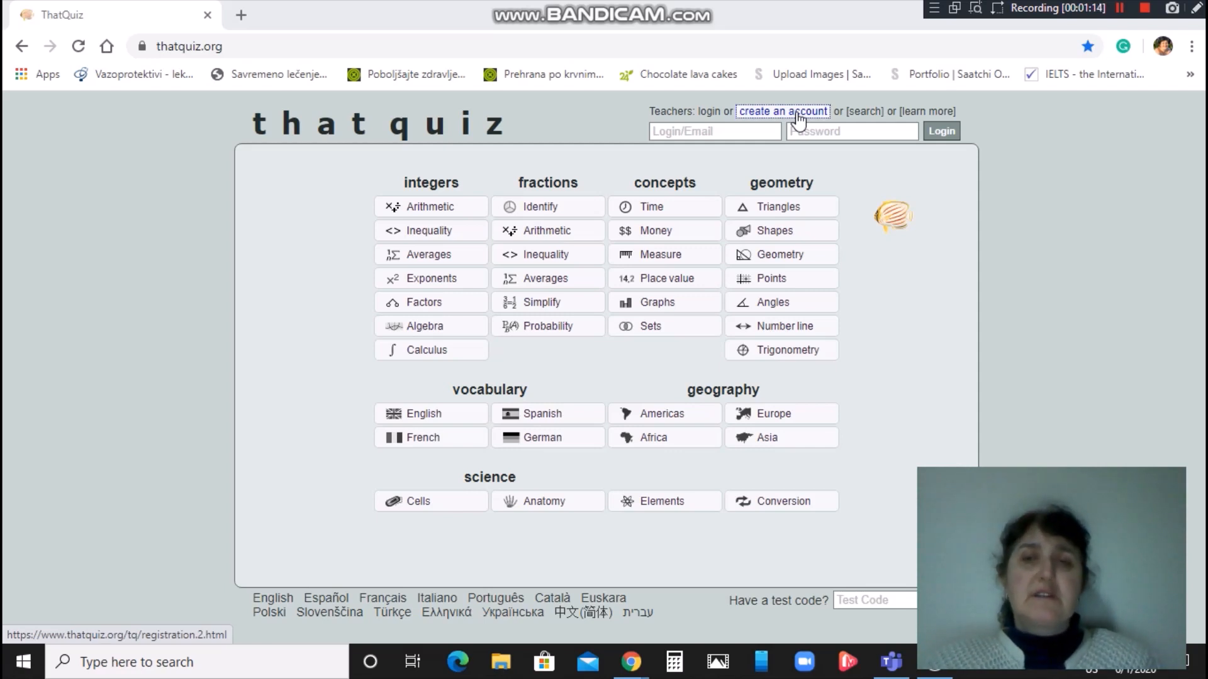
Open the teacher account registration page from the ThatQuiz home page.
left_click(797, 115)
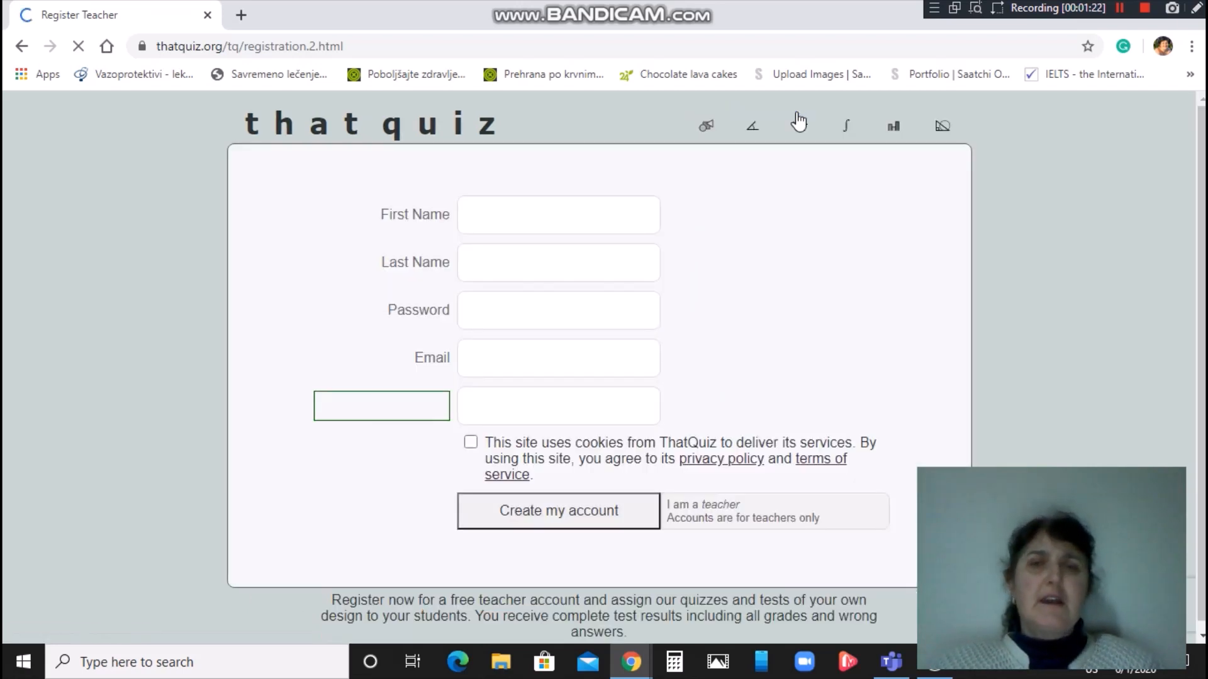
Enter the teacher's first name, last name, account password and e-mail address on the registration form.
left_click(548, 223)
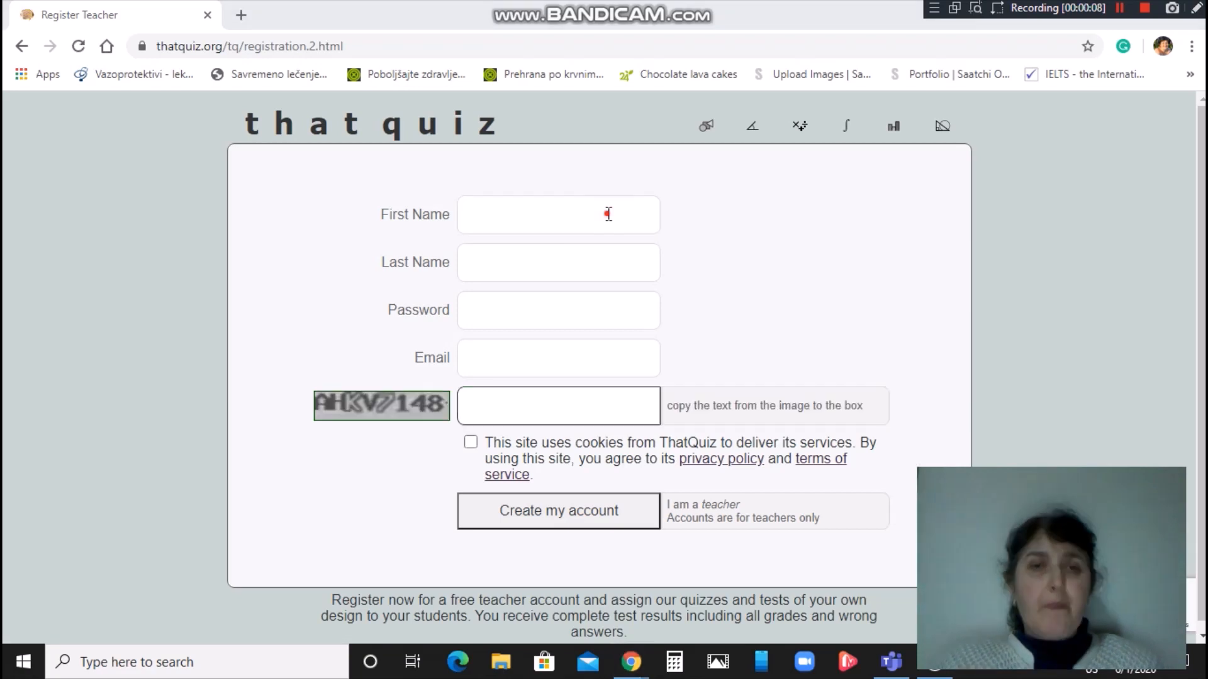
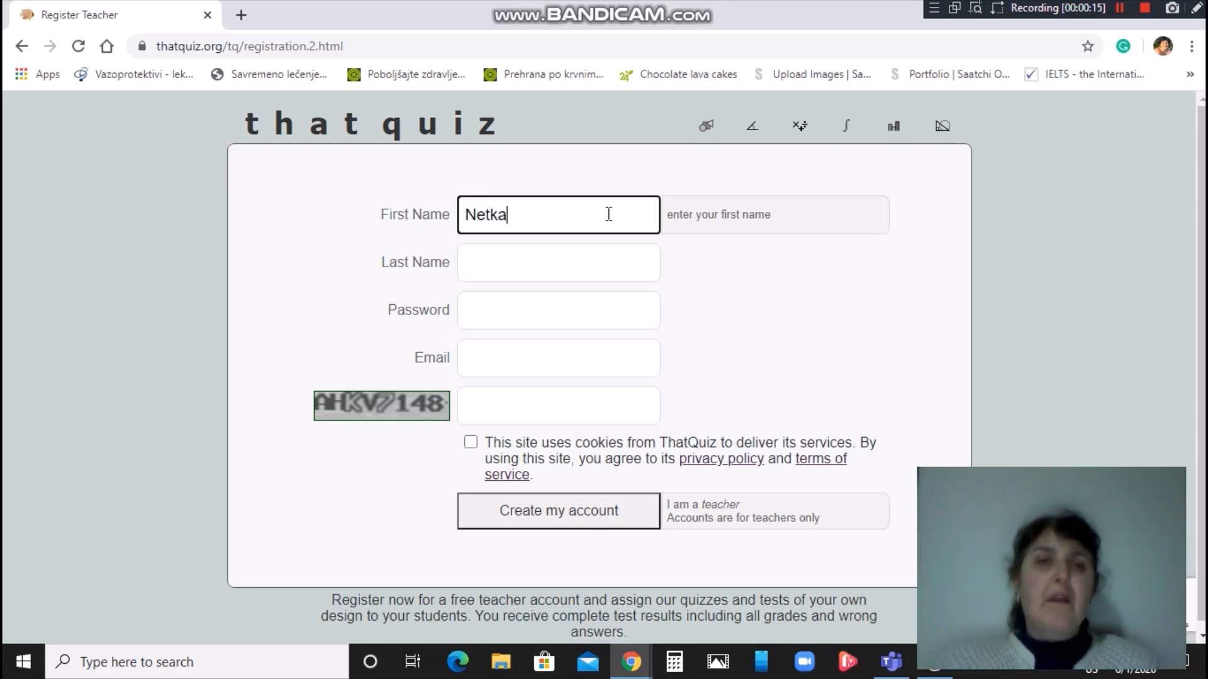
left_click(570, 263)
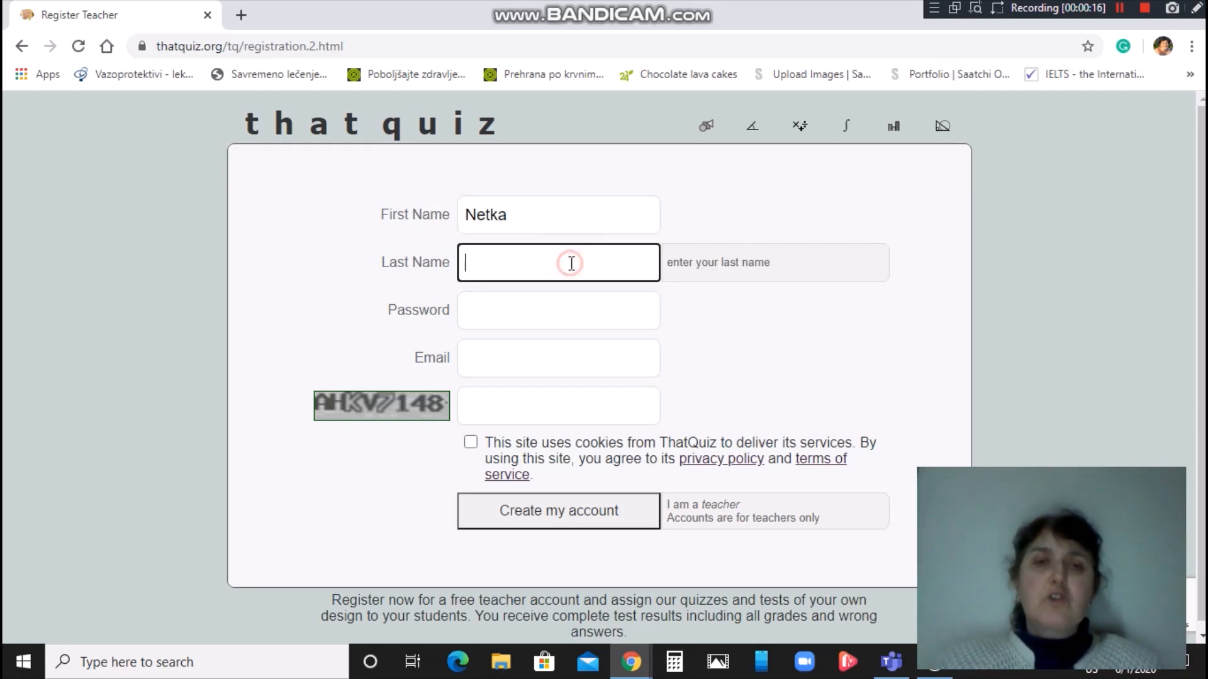
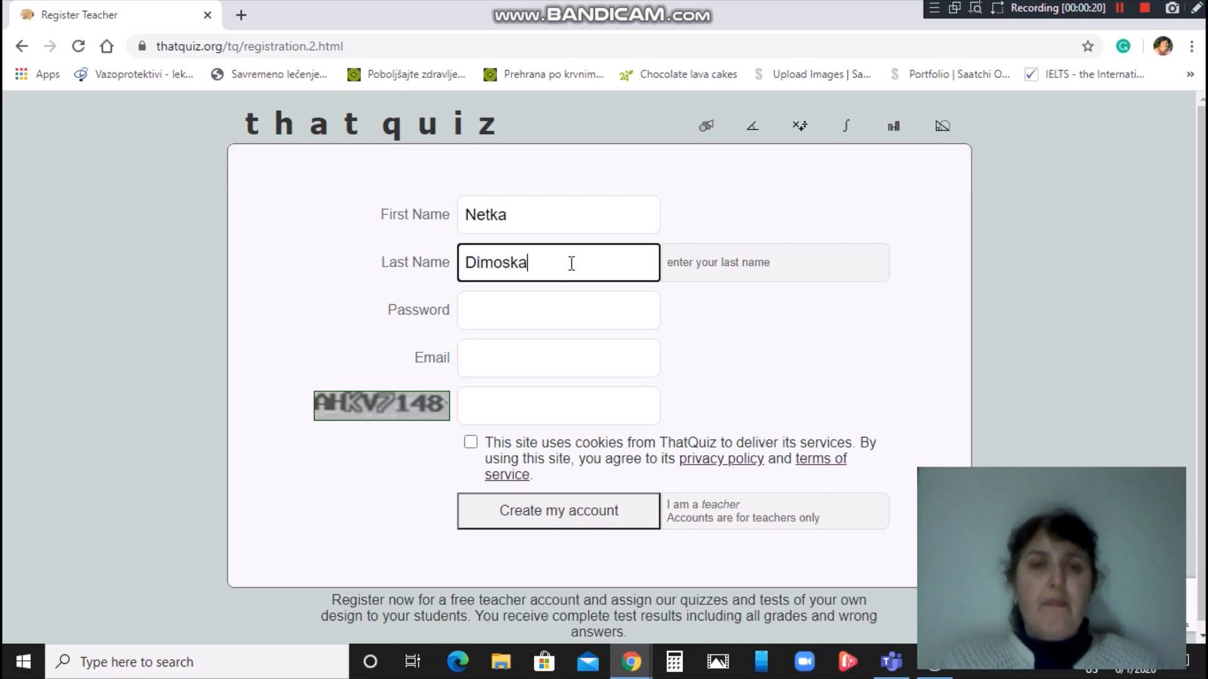
left_click(532, 314)
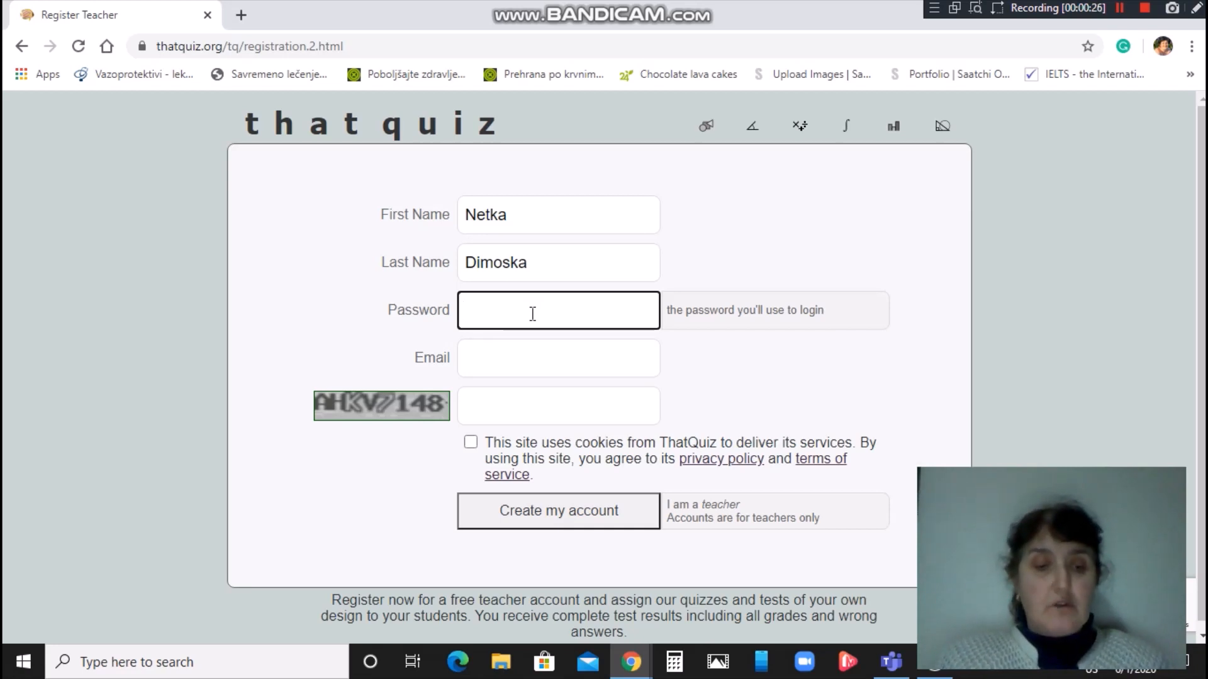
type("••••••")
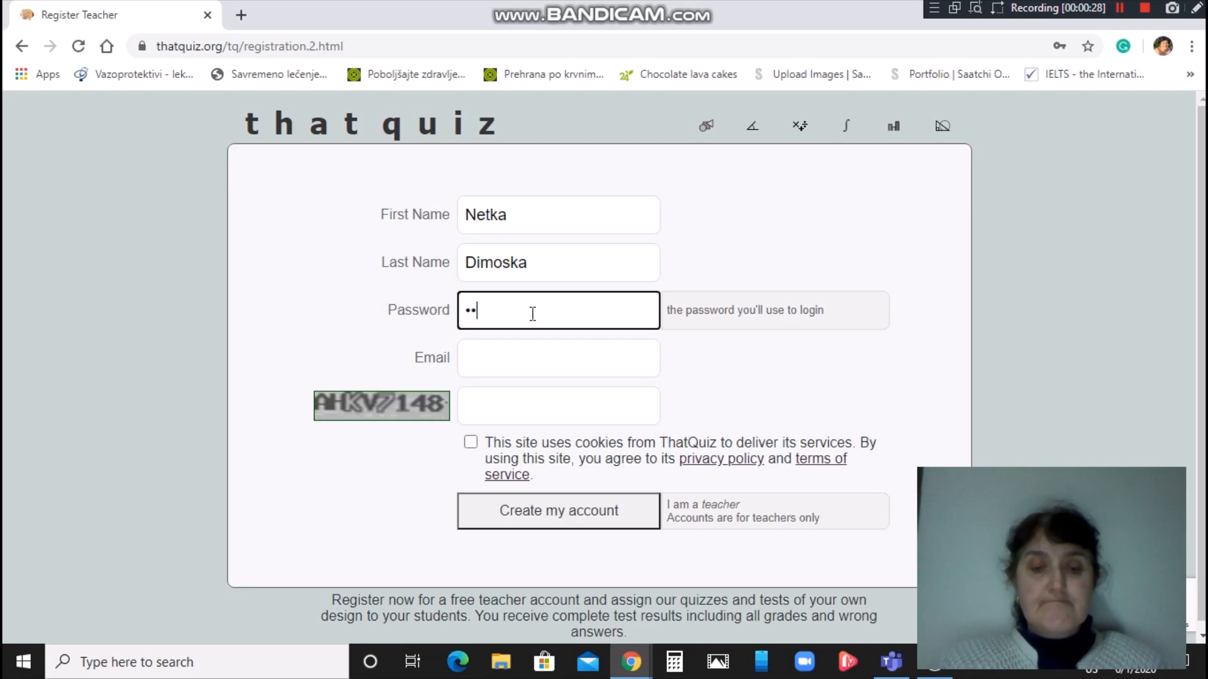
type("•••")
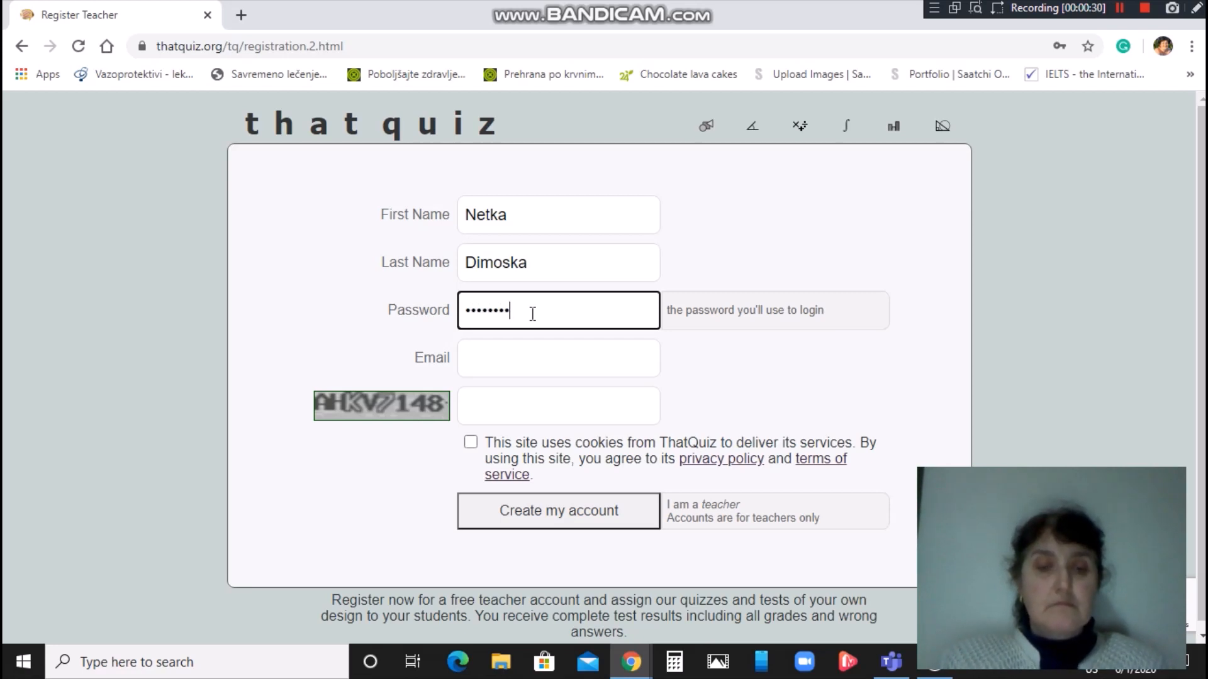
type("•••")
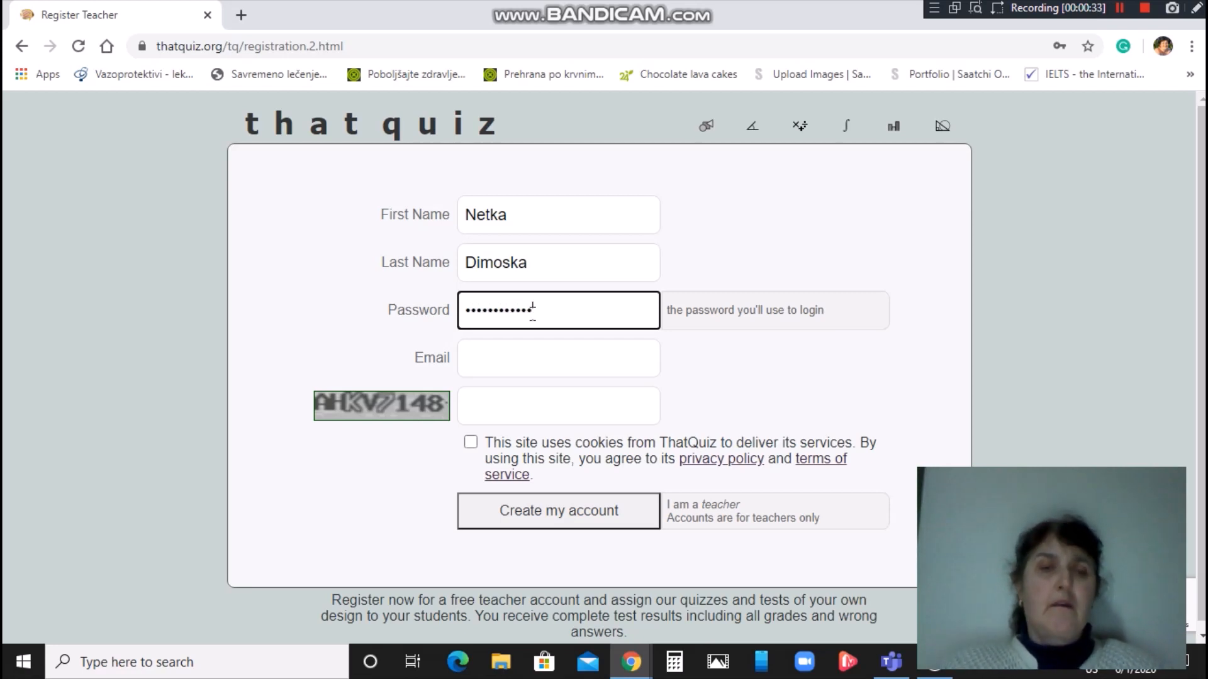
left_click(516, 366)
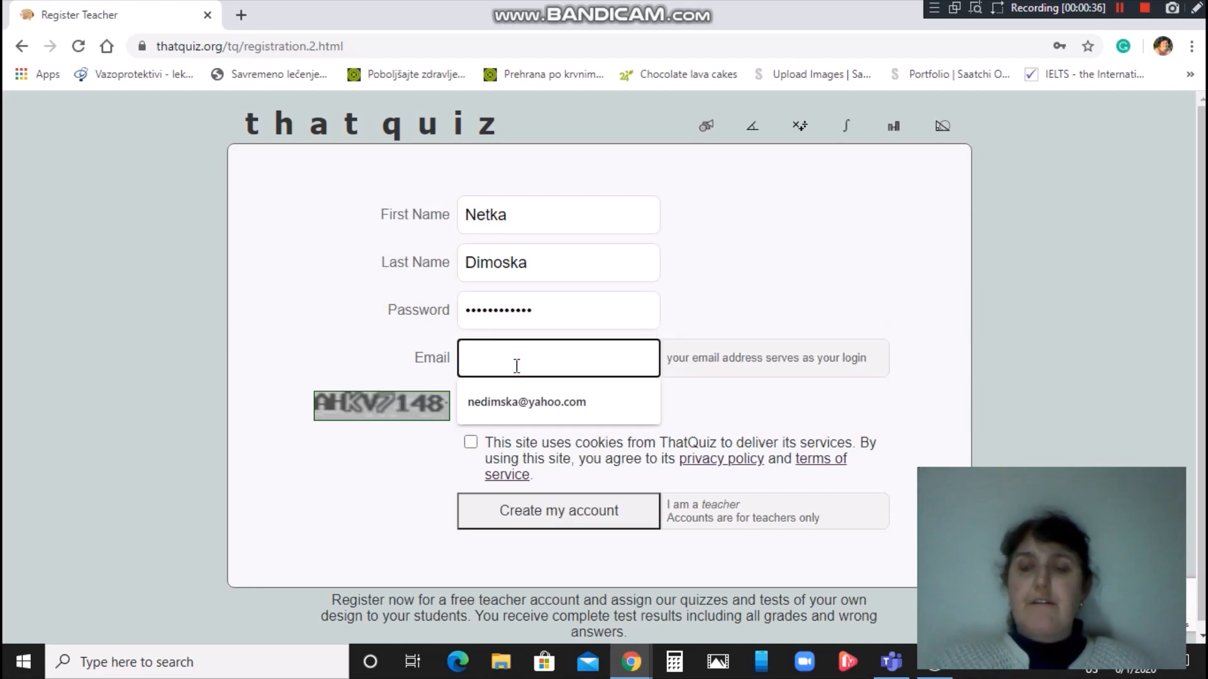
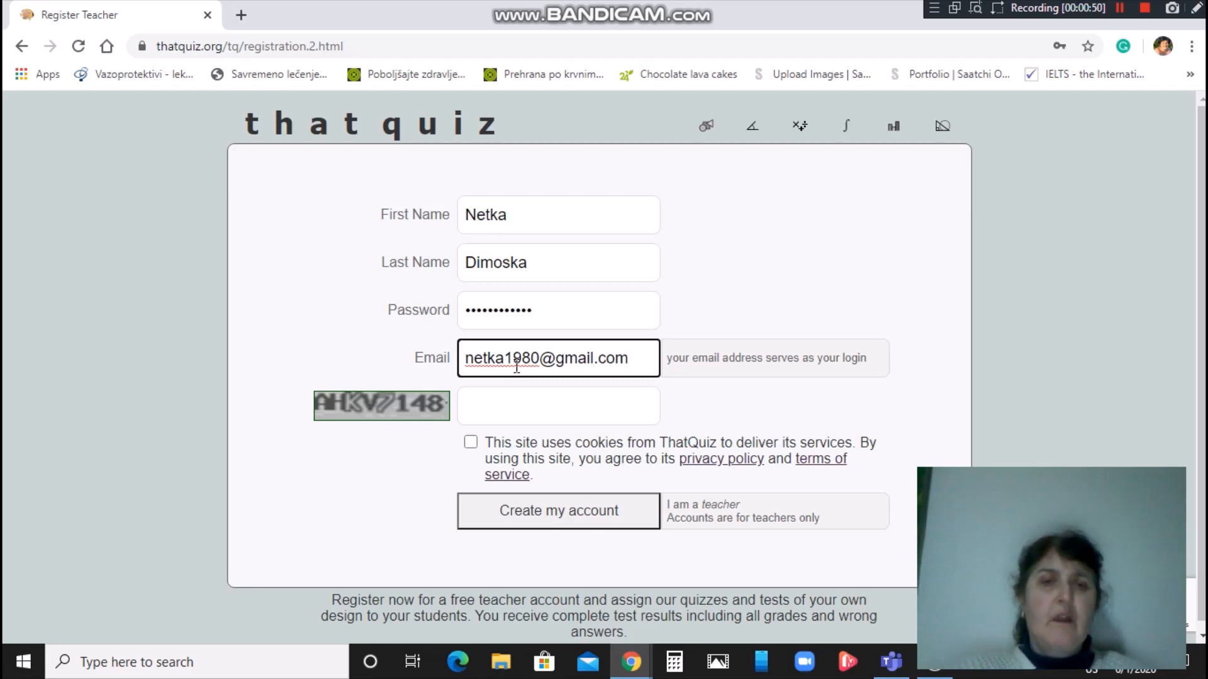
left_click(496, 406)
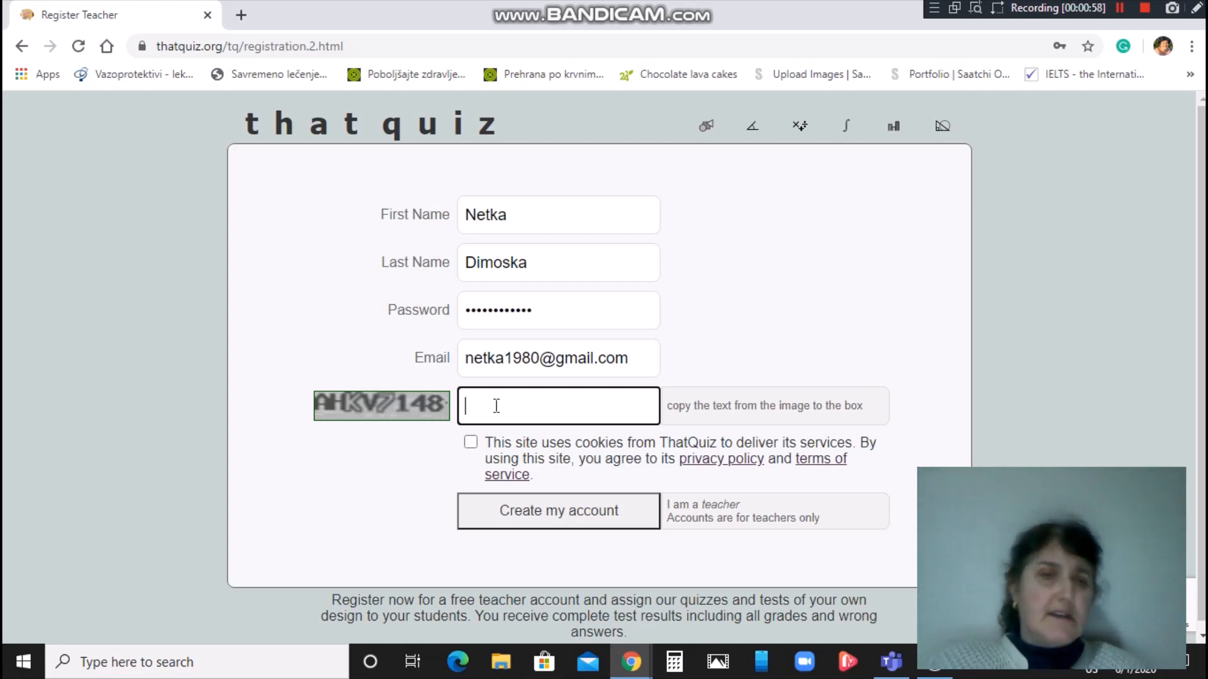
Enter the image's verification code, accept the cookie and privacy terms, and submit the registration.
type("AHKV148")
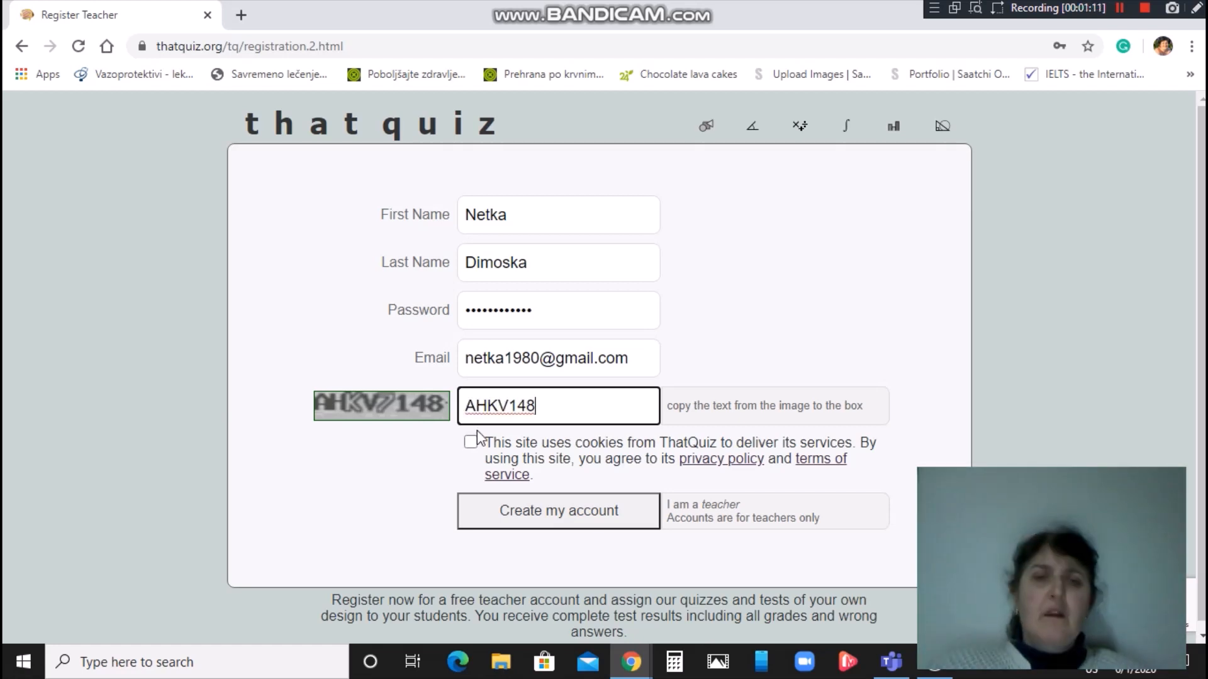
left_click(469, 446)
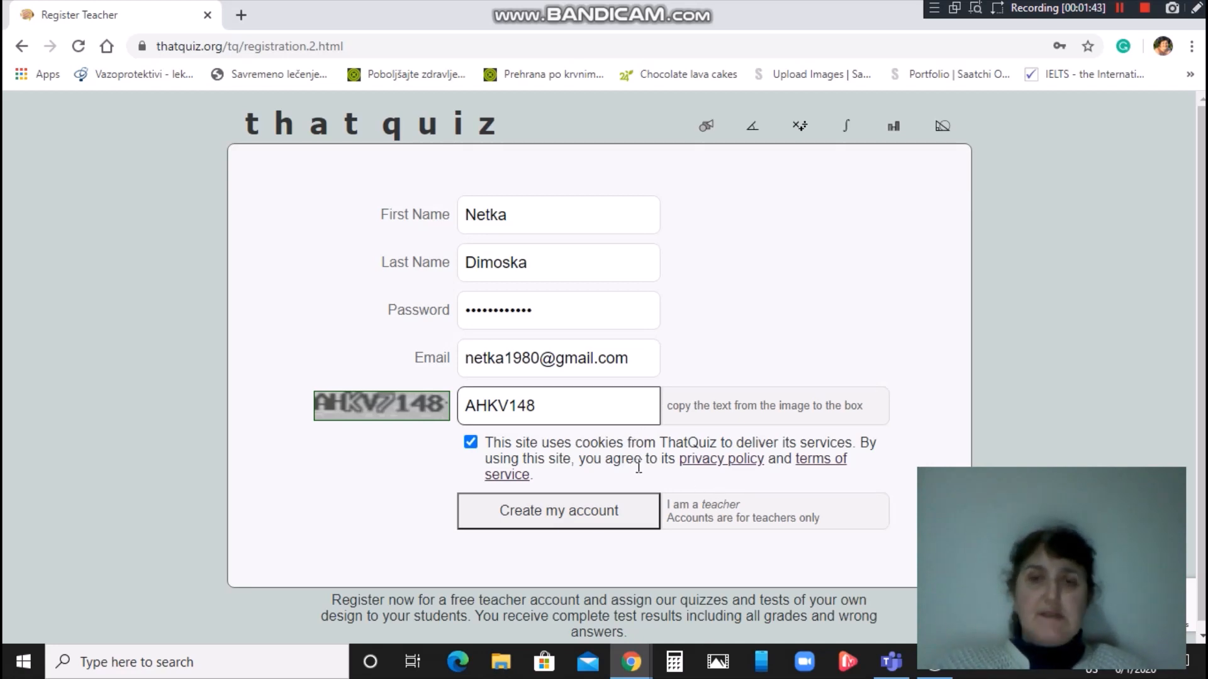
left_click(577, 517)
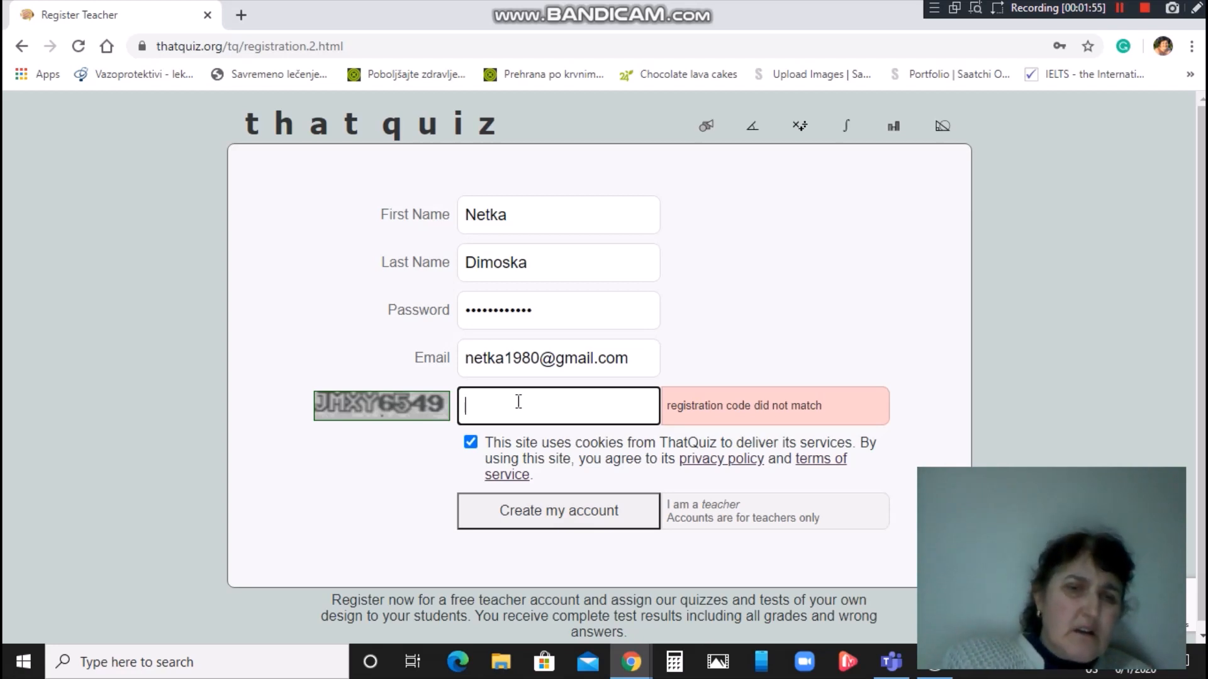
Enter the newly shown verification code, fix a mistyped character, and resubmit to create the account.
type("JM")
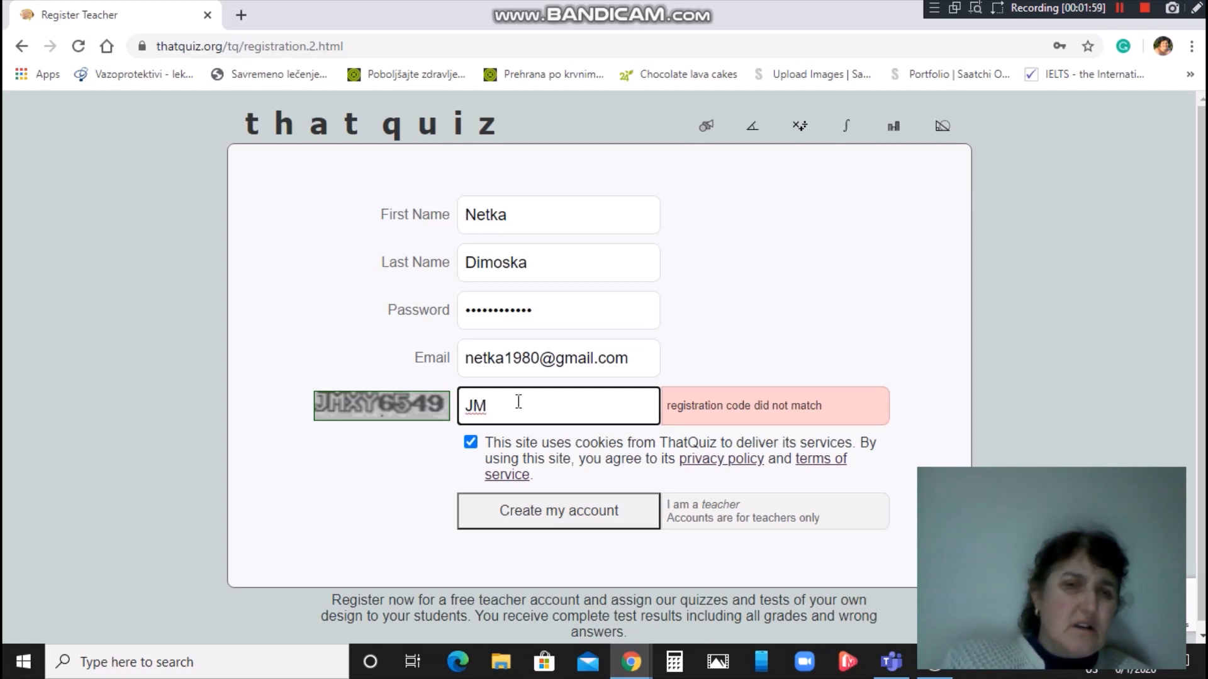
type("H")
key("BackSpace")
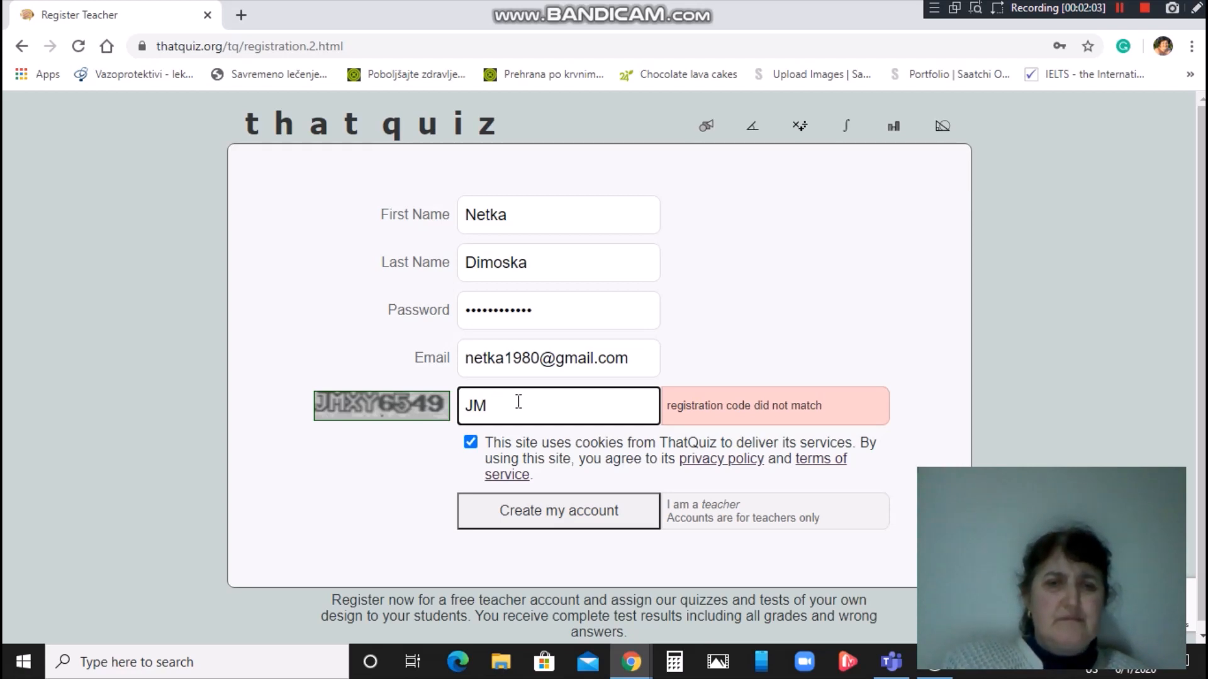
type("X")
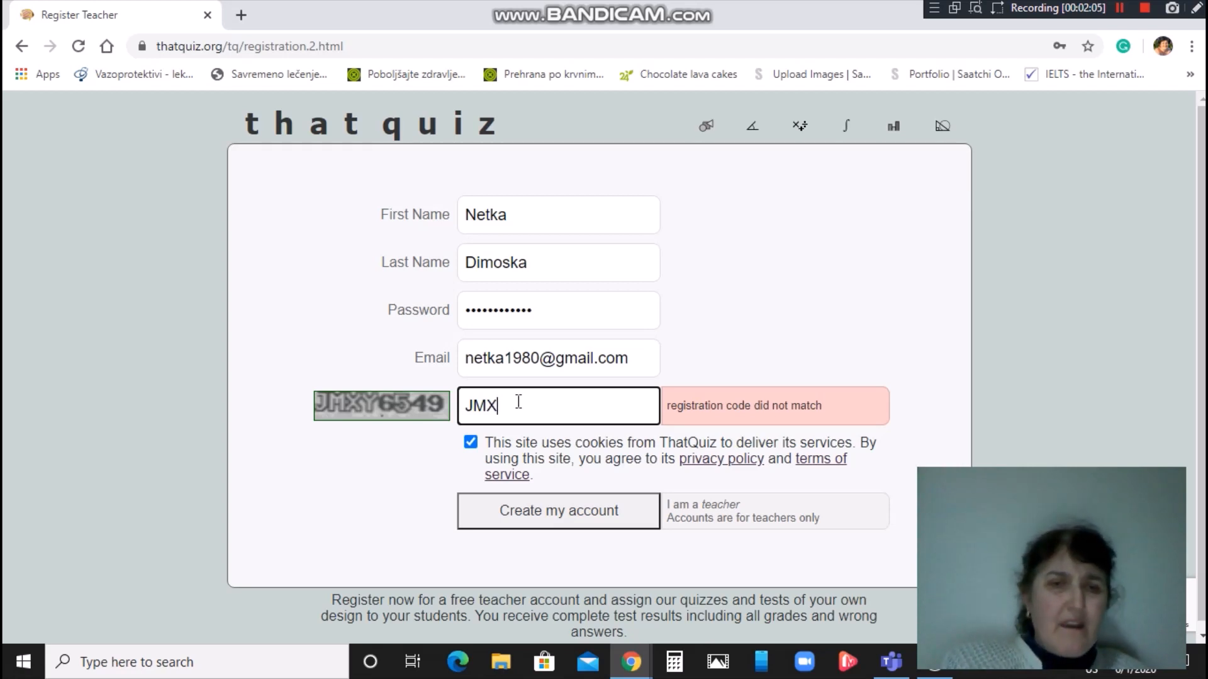
type("Y")
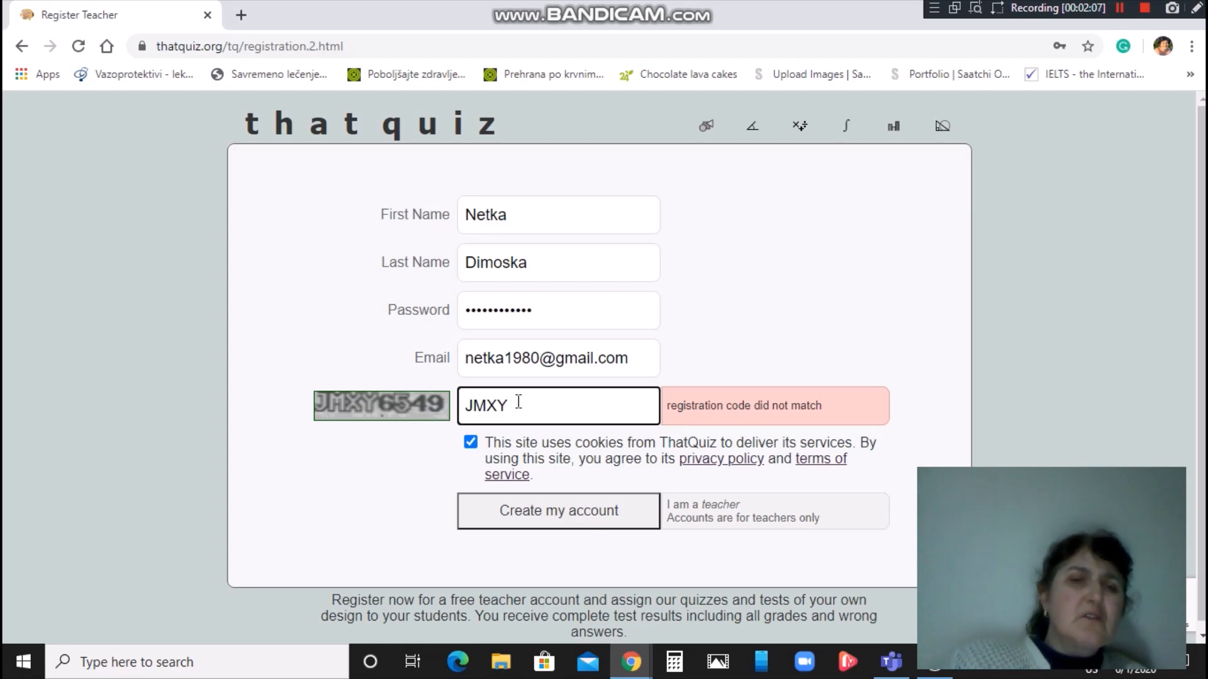
type("6")
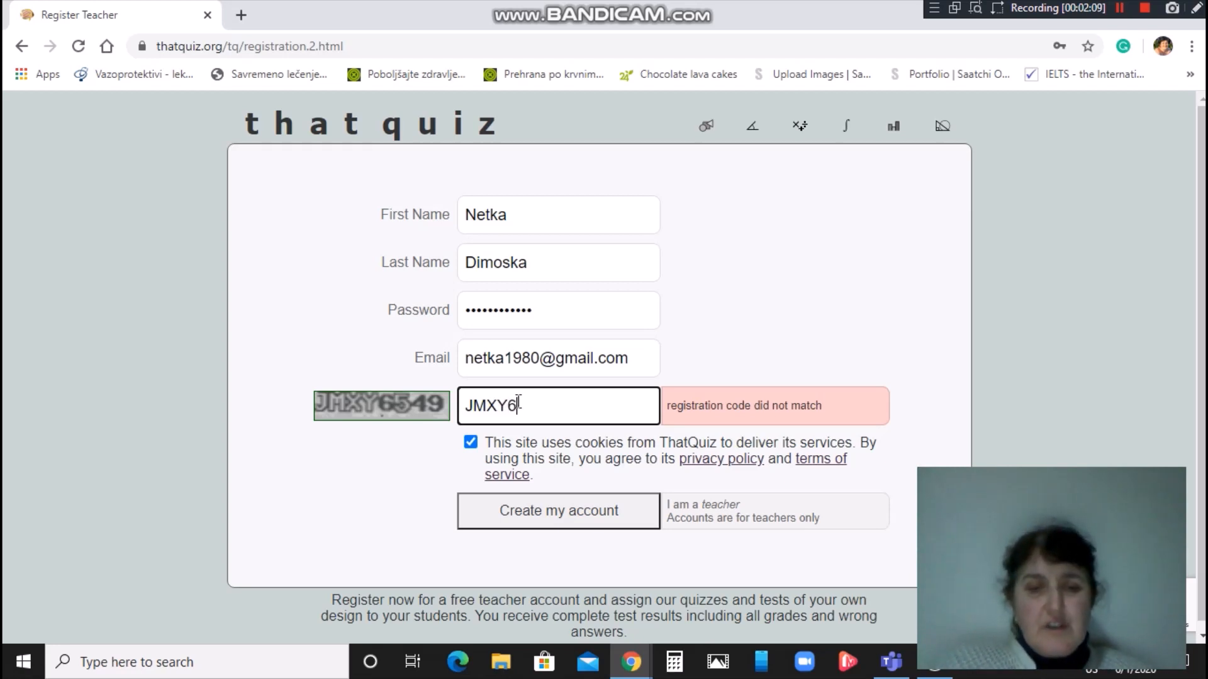
type("549")
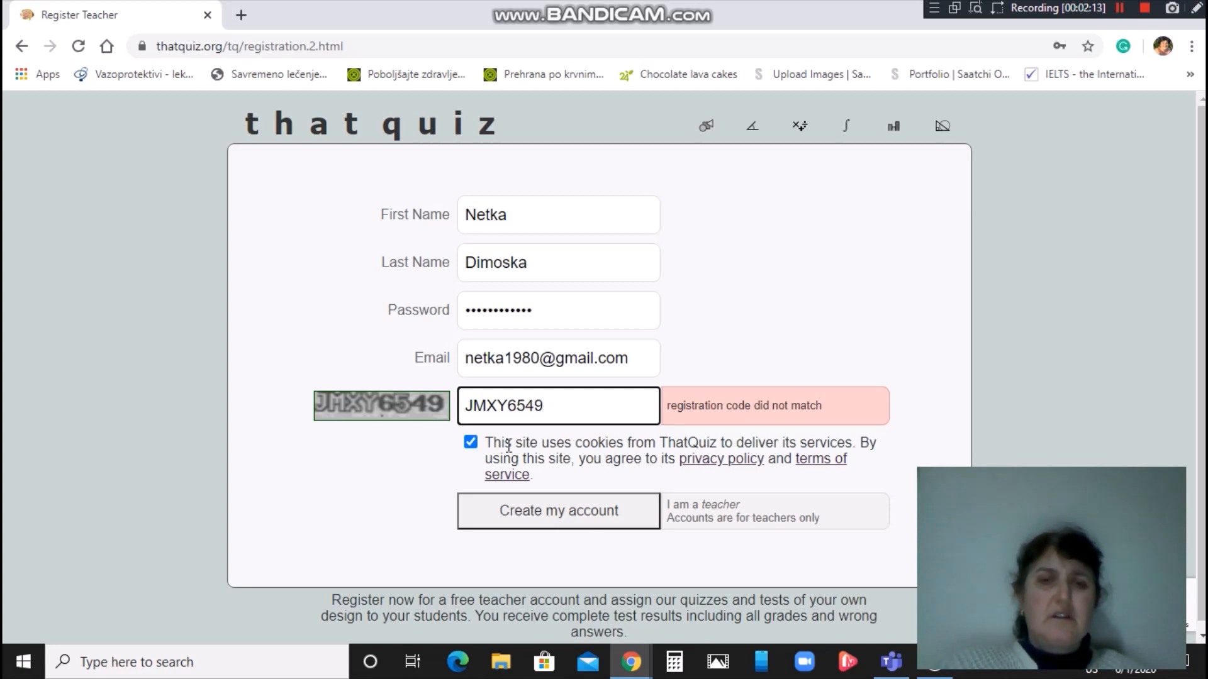
left_click(547, 513)
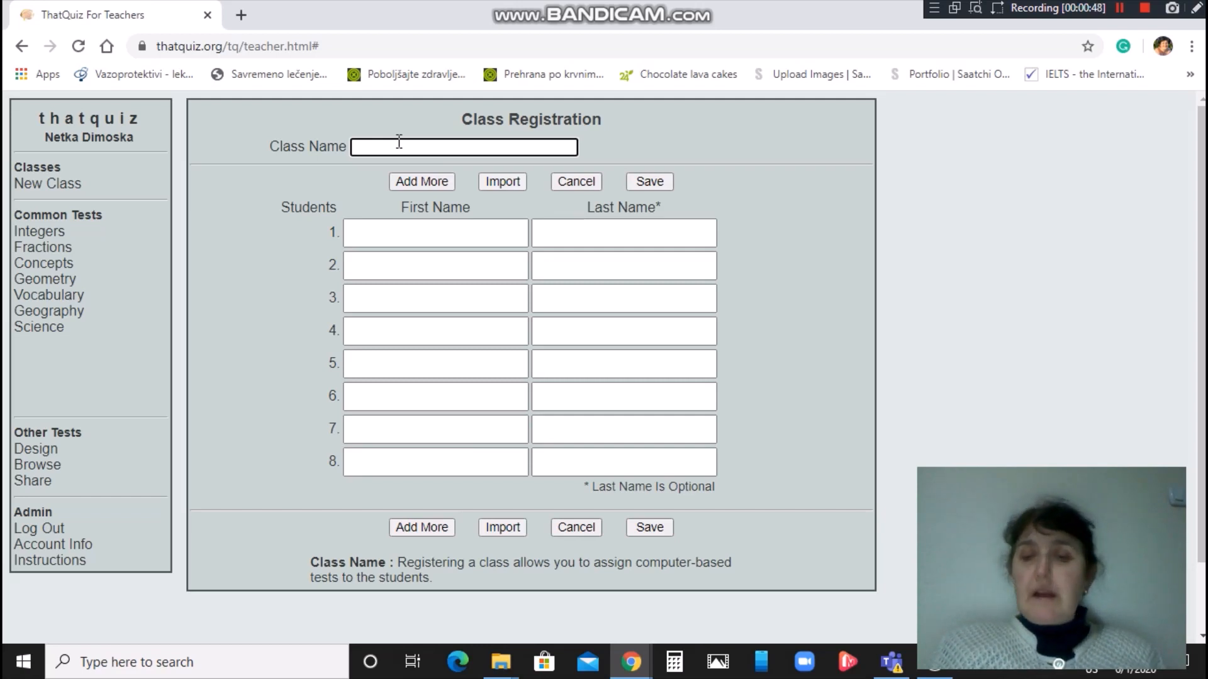
Name the class VI-1 and enter the first student's first and last name.
type("VI-1")
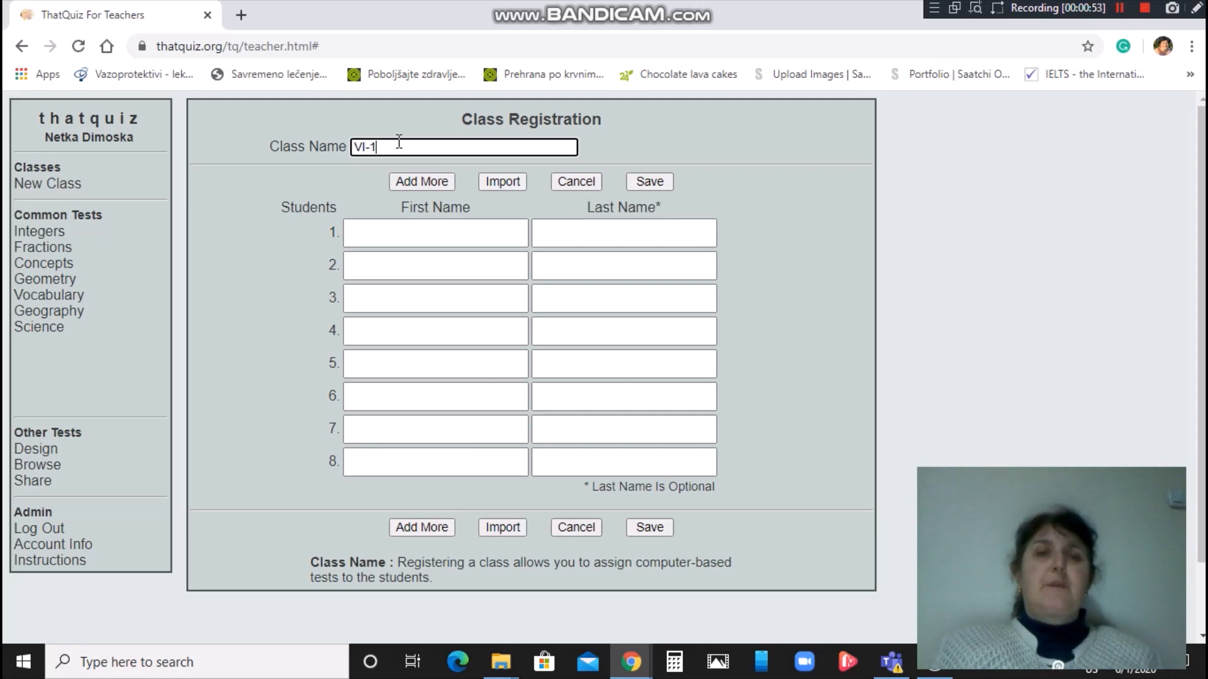
left_click(413, 230)
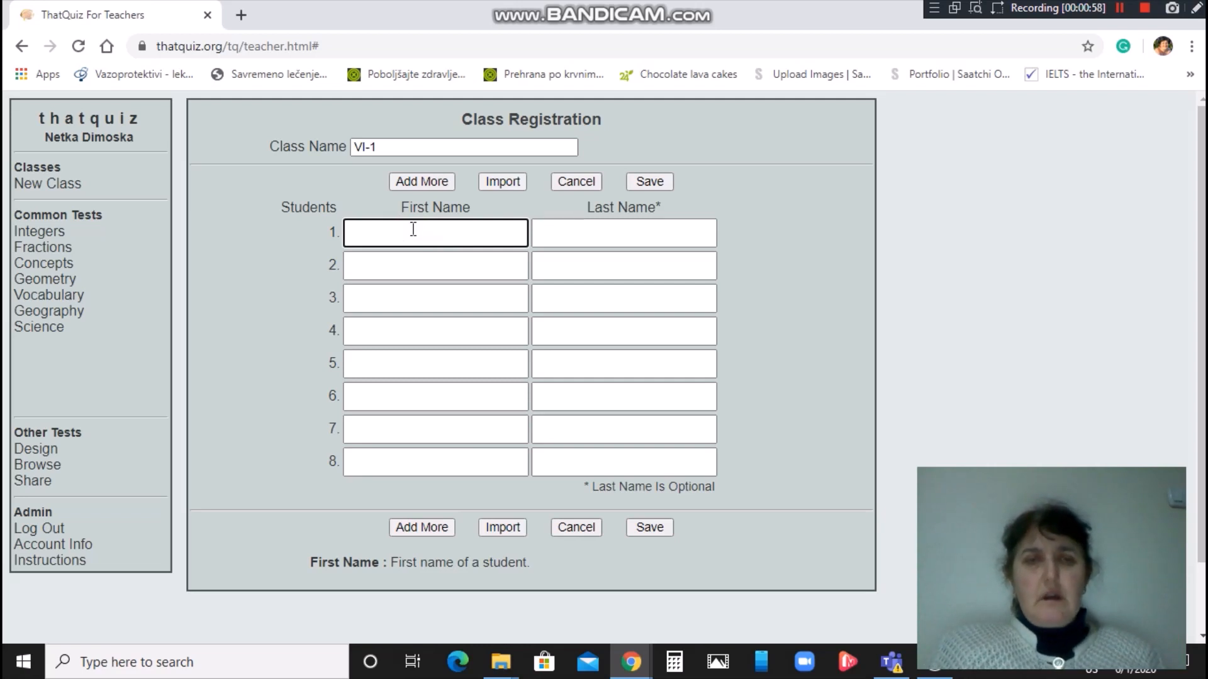
left_click(575, 234)
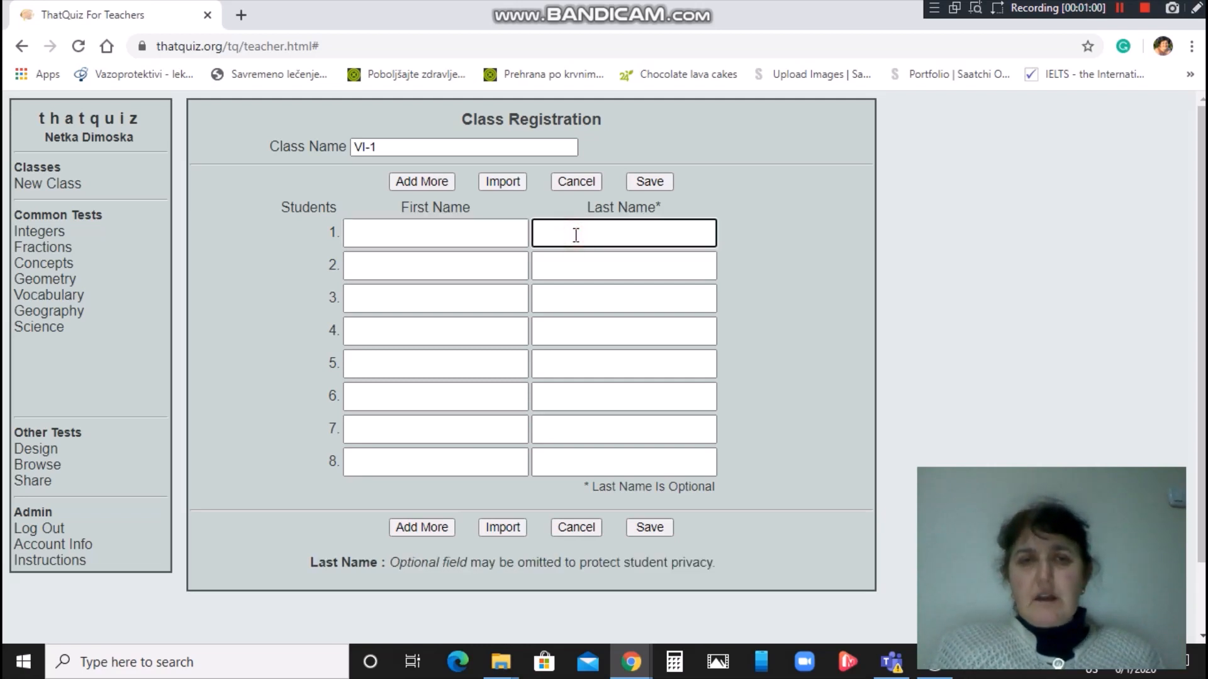
left_click(466, 233)
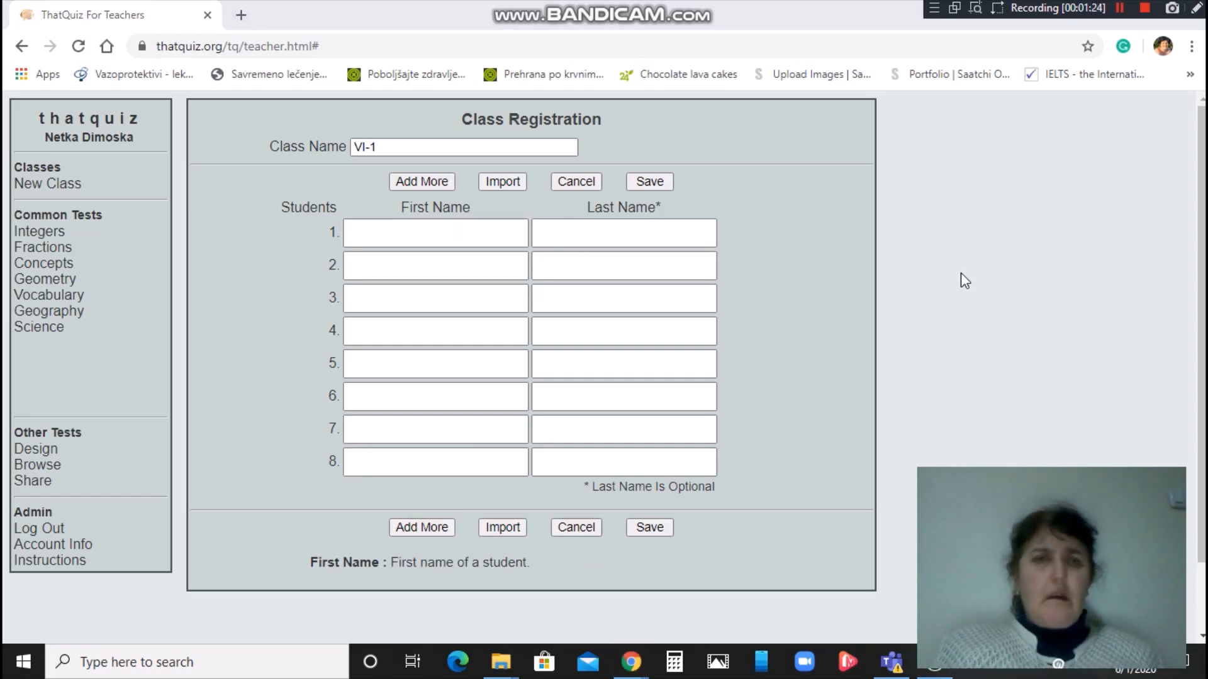
left_click(427, 234)
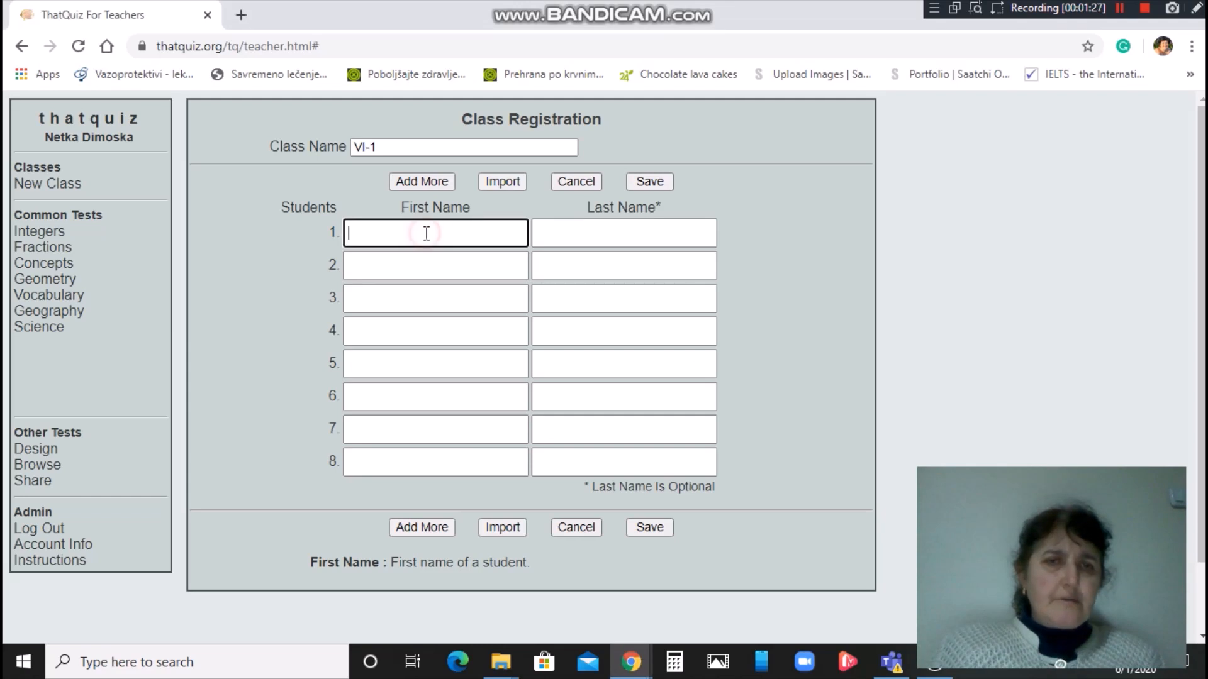
type("Tpајко")
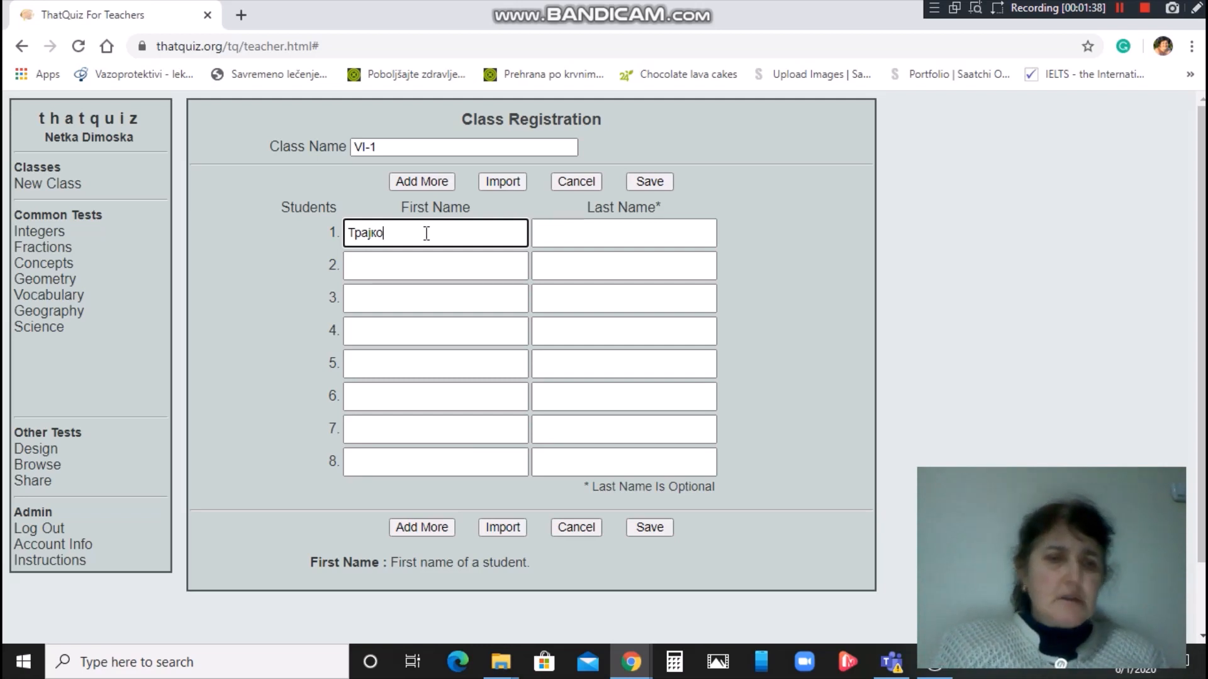
key("Tab")
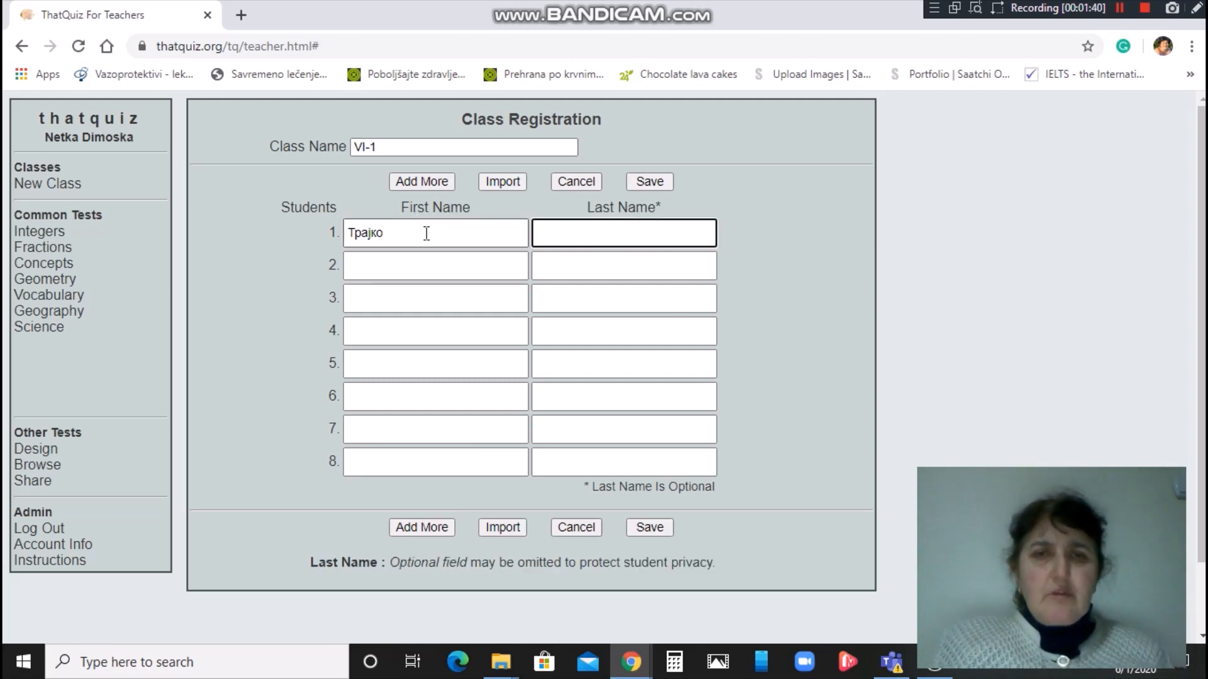
type("Тр")
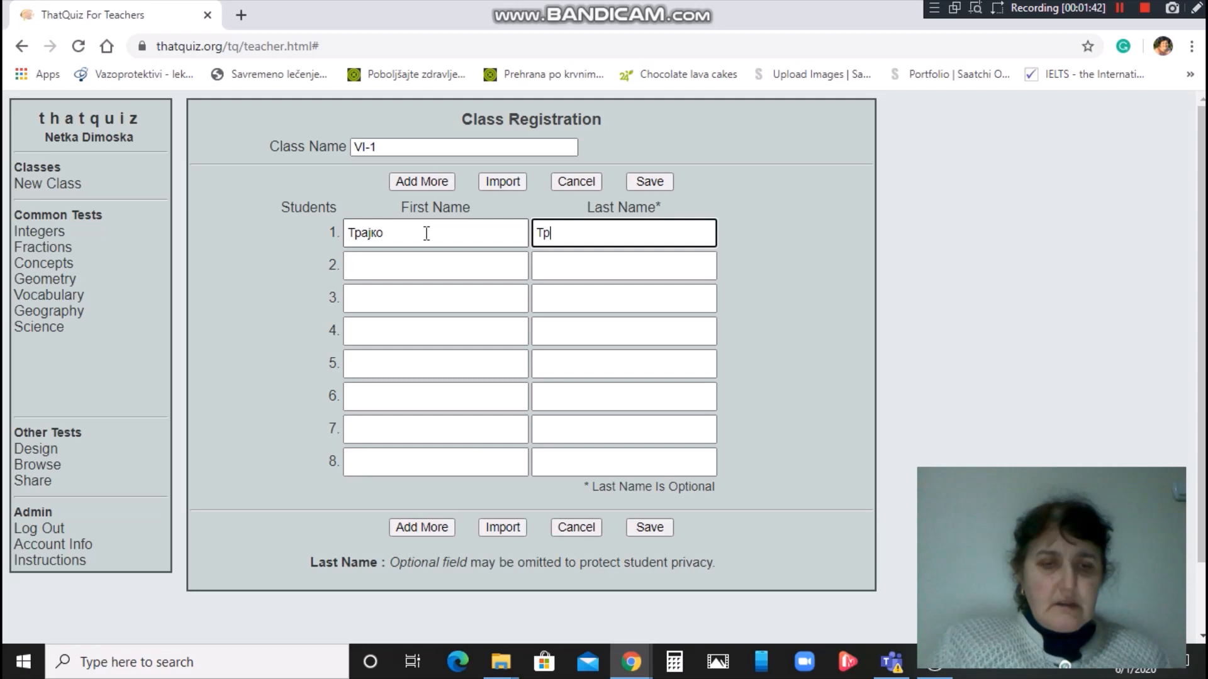
type("ајков")
Enter the second and third students' first and last names in the following rows.
key("Tab")
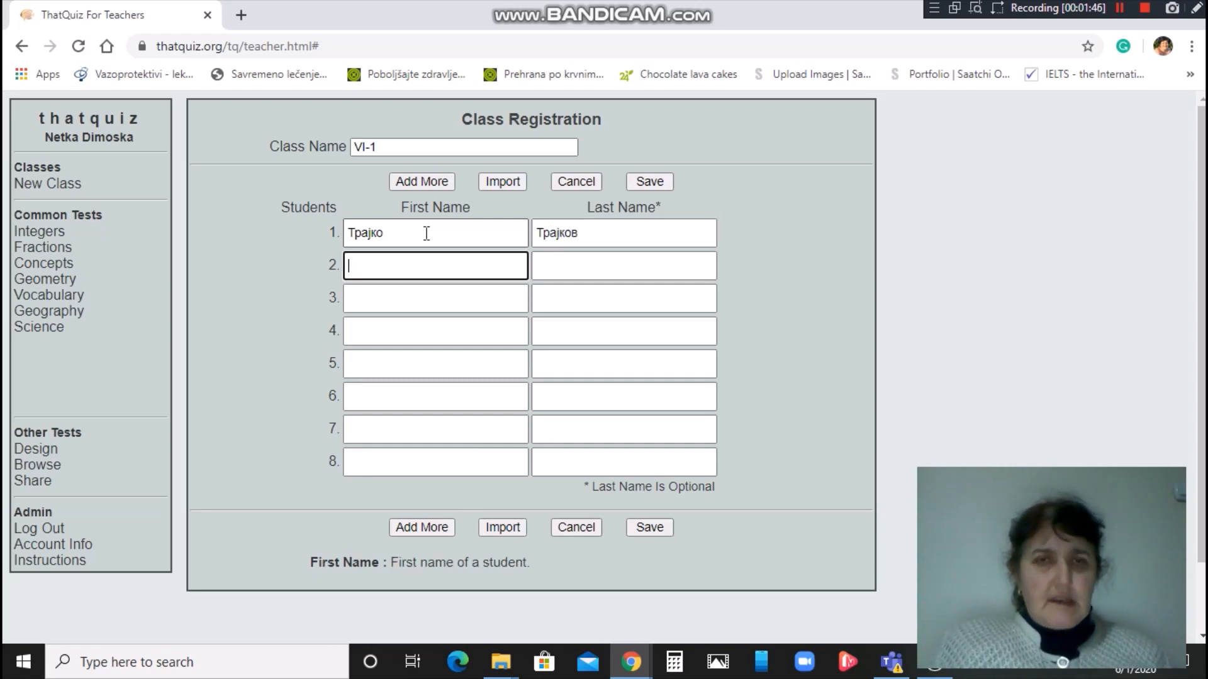
type("Петко")
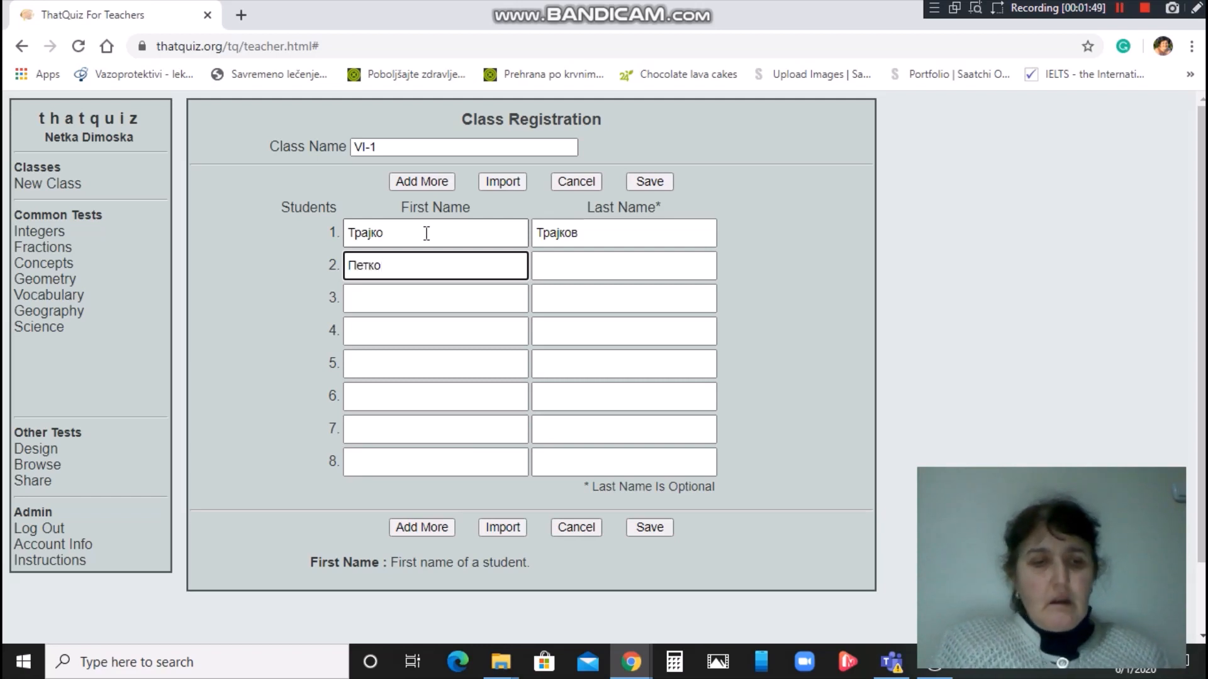
key("Tab")
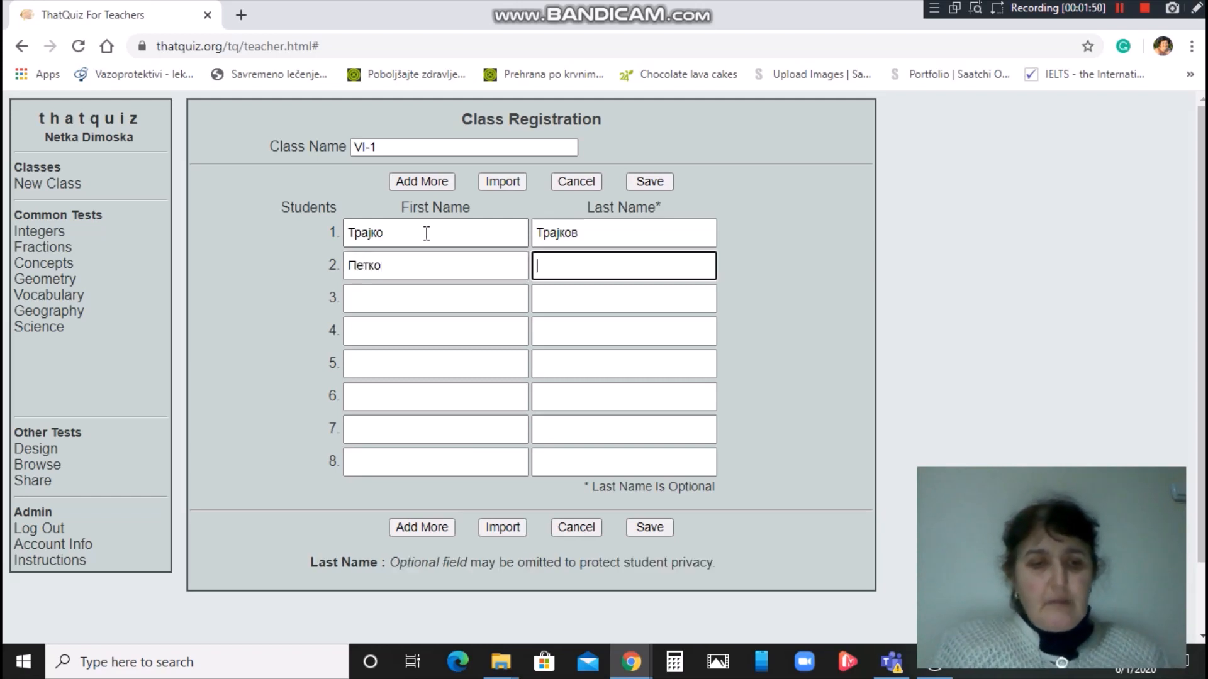
type("Петков")
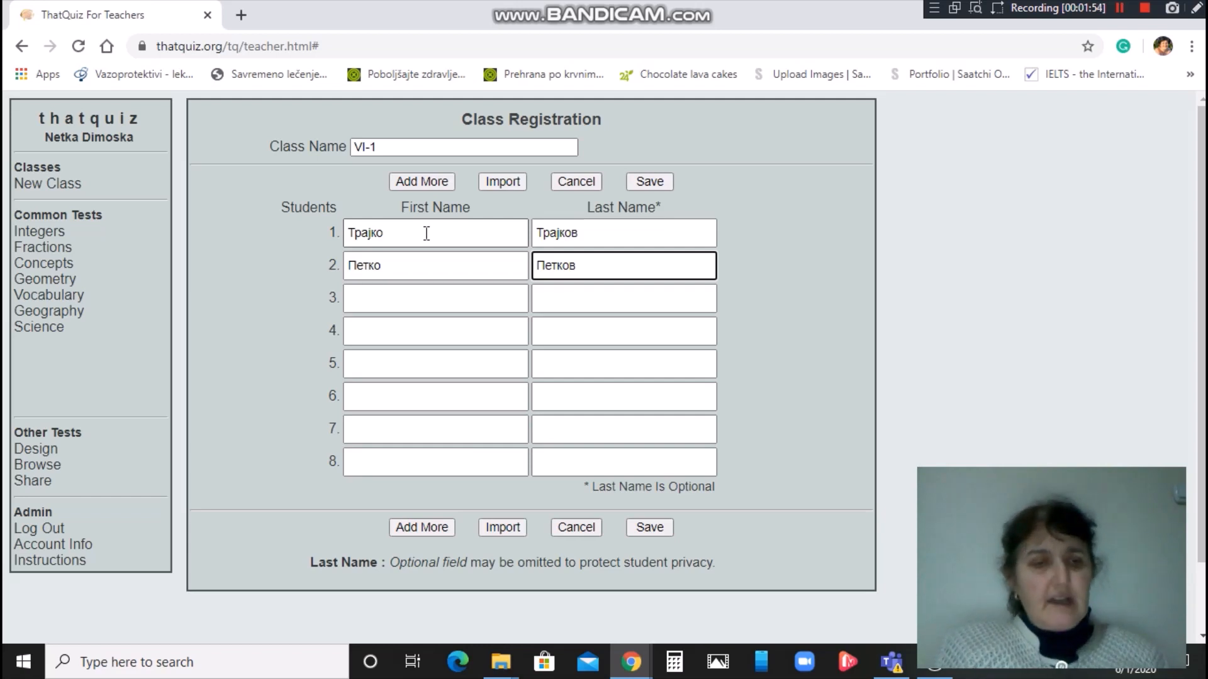
key("Tab")
key("Tab")
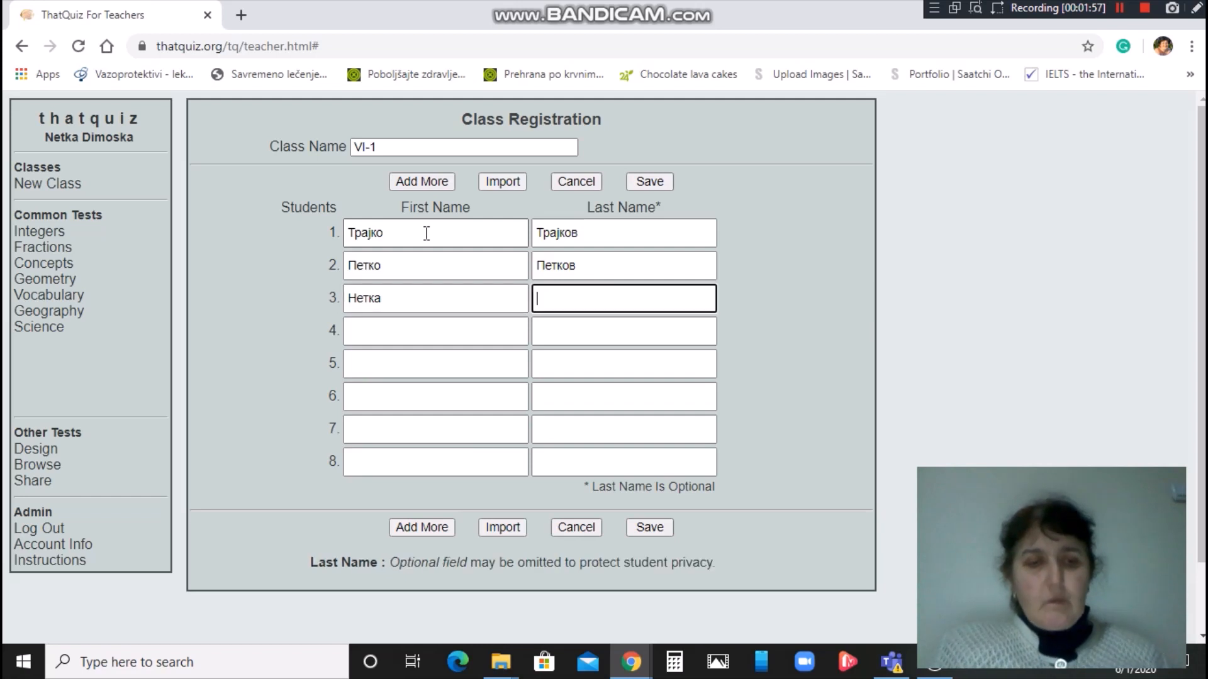
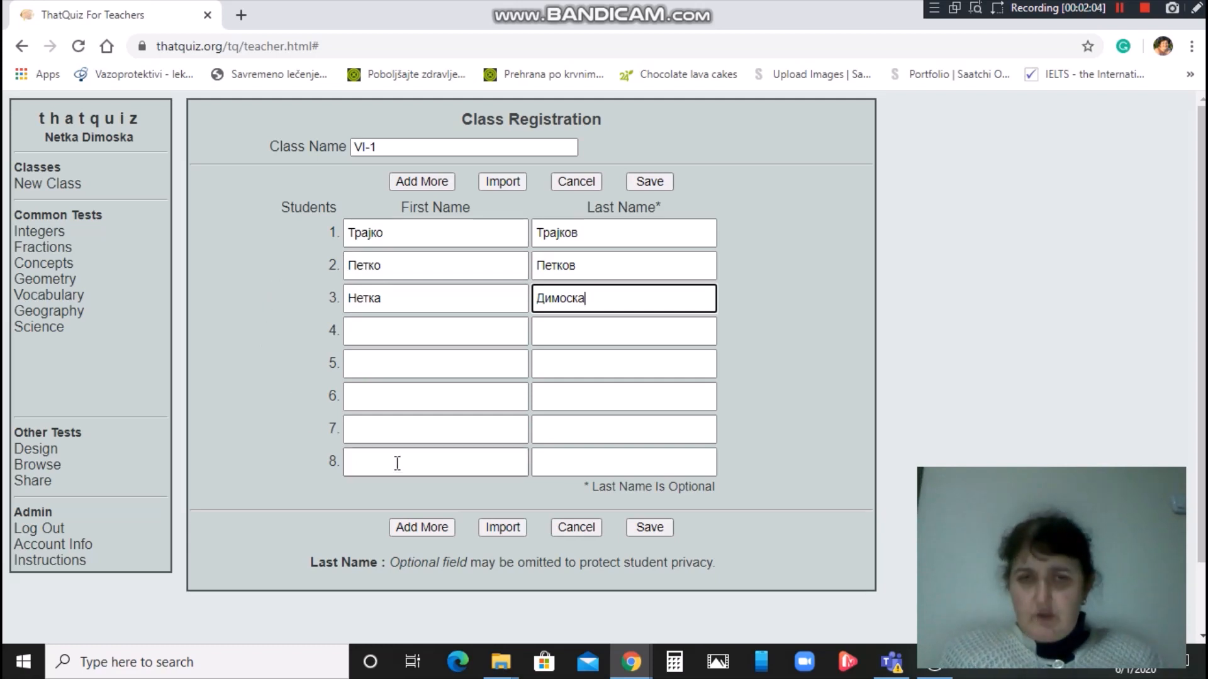
Add three more student rows so the roster has eleven rows.
left_click(409, 527)
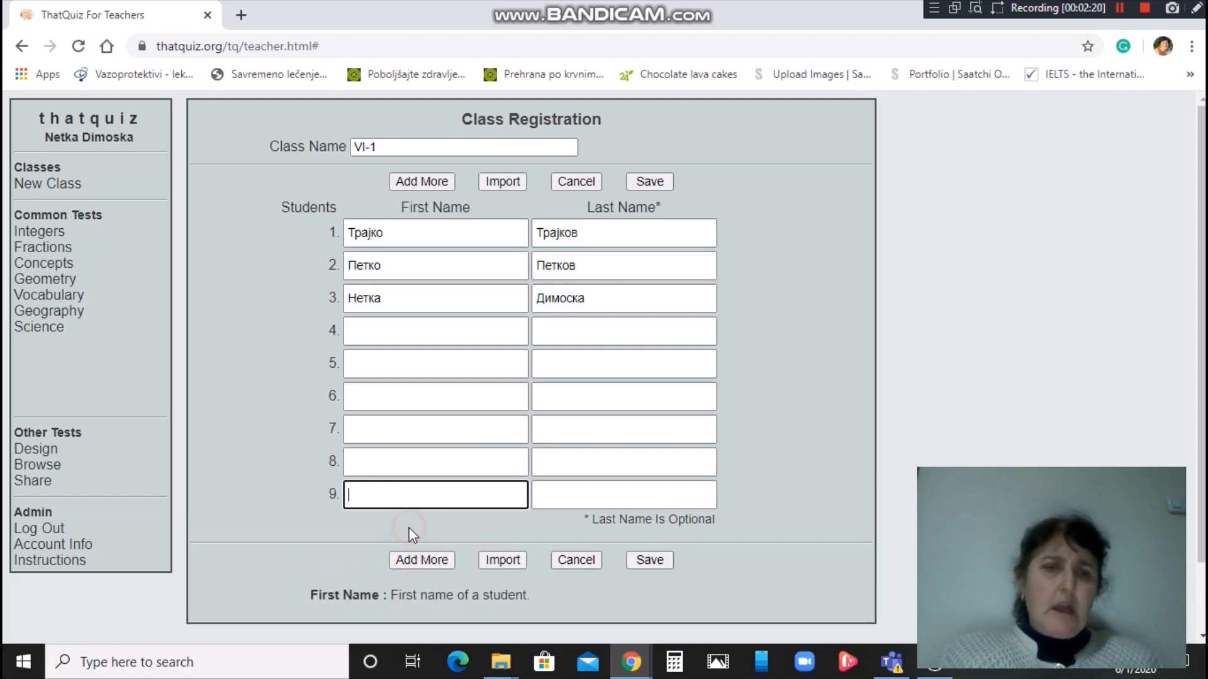
left_click(409, 560)
left_click(412, 592)
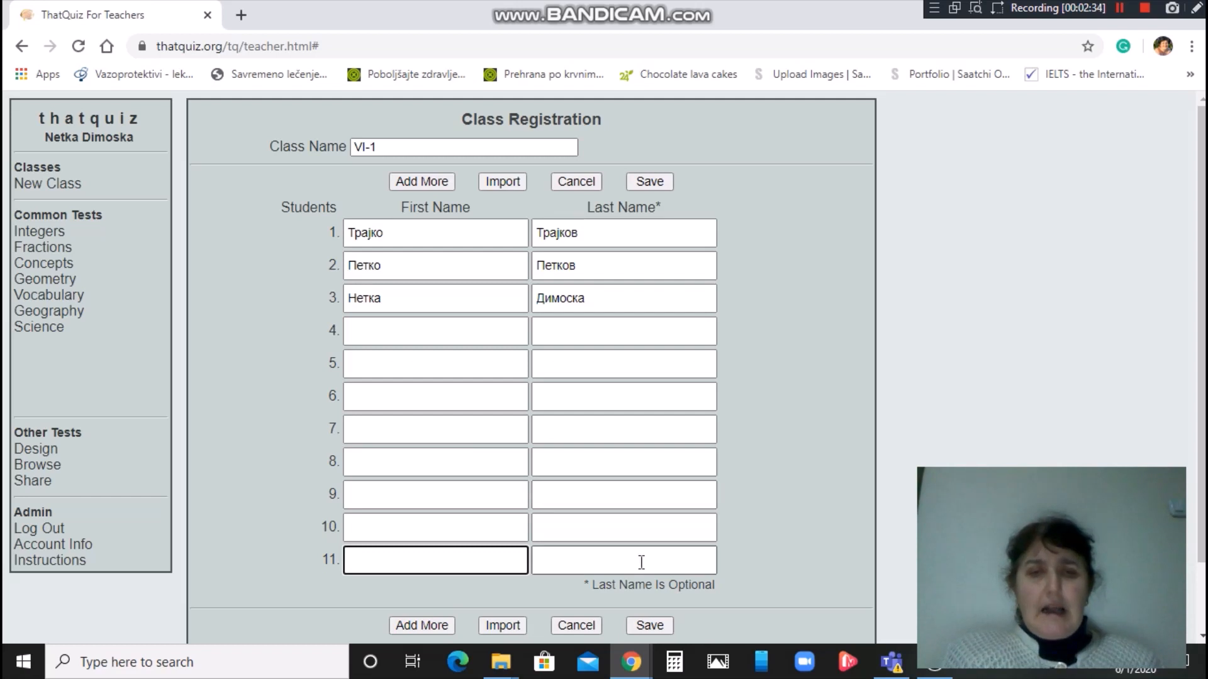
Save class VI-1 with its three students, confirm it in the Classes list, and open its Edit Class page.
left_click(649, 625)
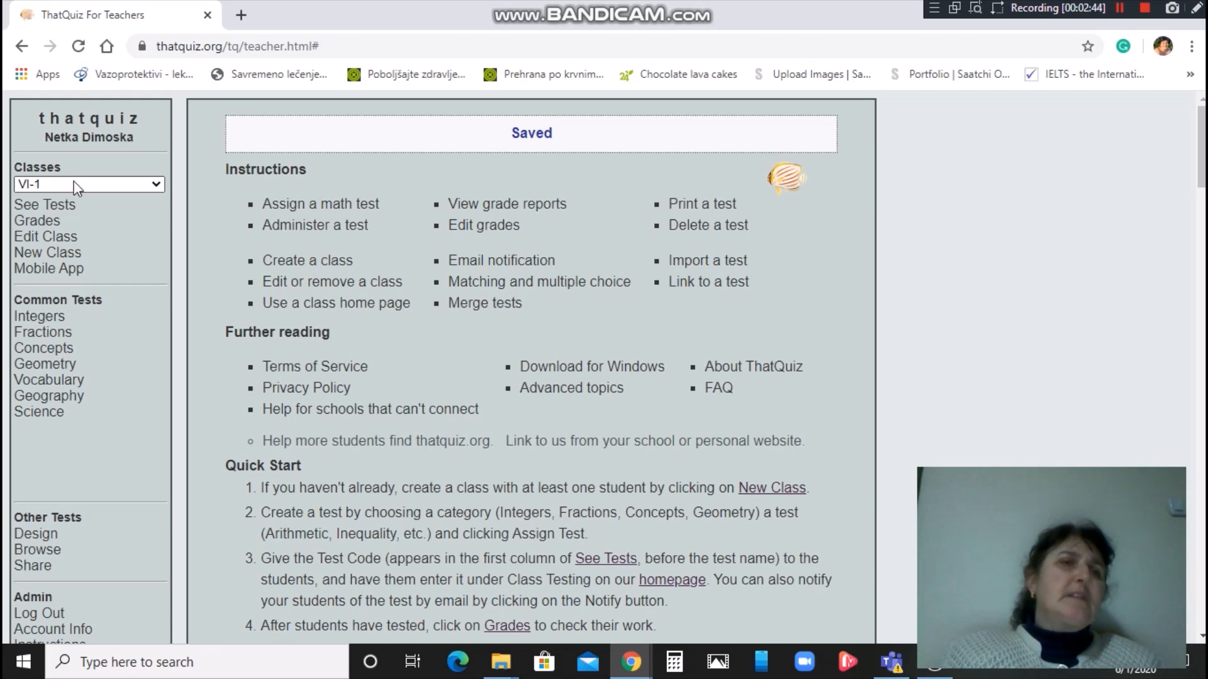
left_click(157, 183)
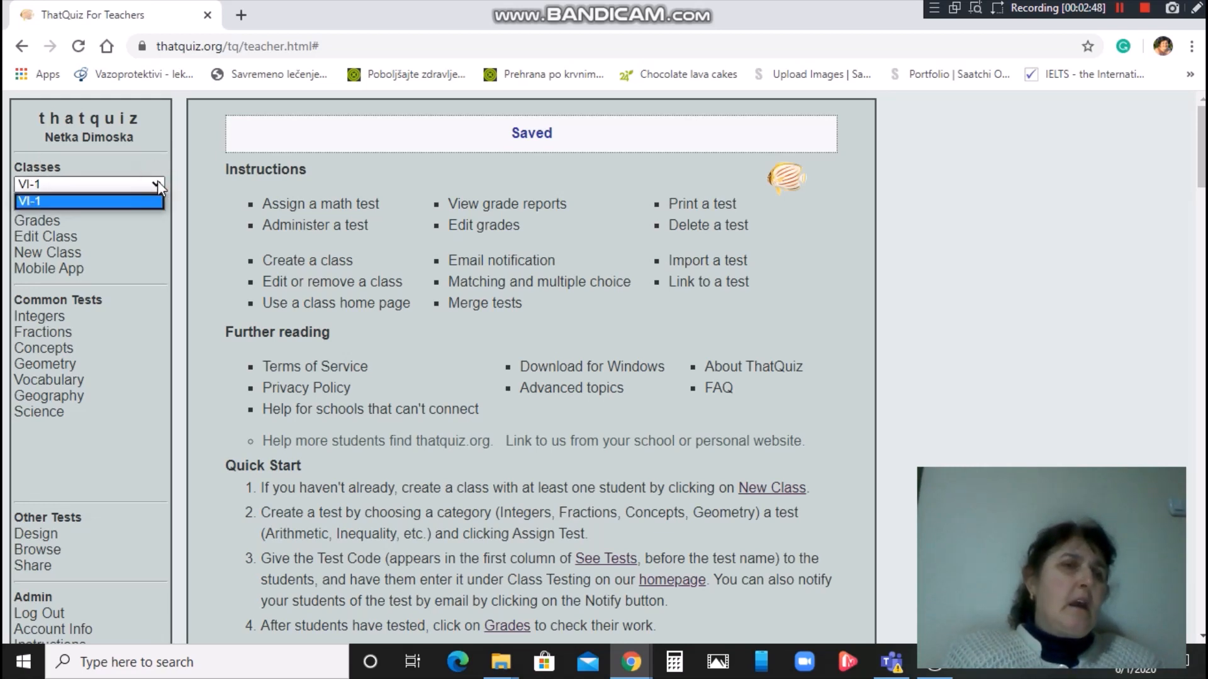
left_click(149, 170)
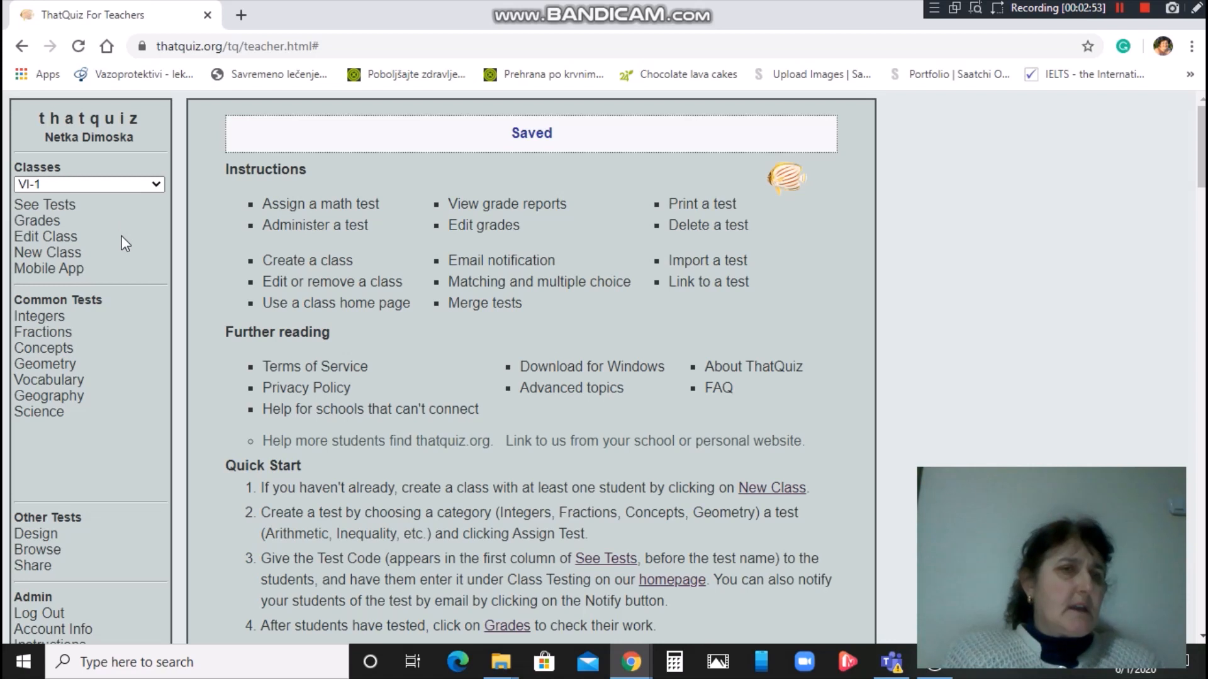
left_click(68, 239)
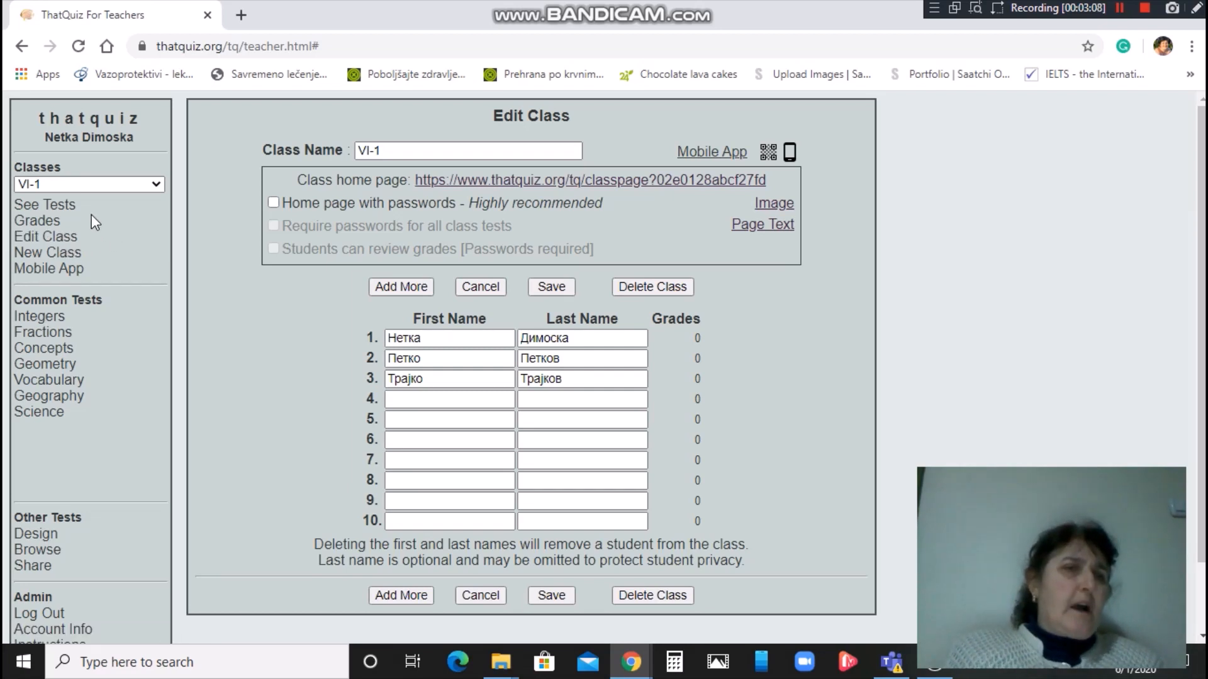
Start registering a new class from the sidebar.
left_click(77, 254)
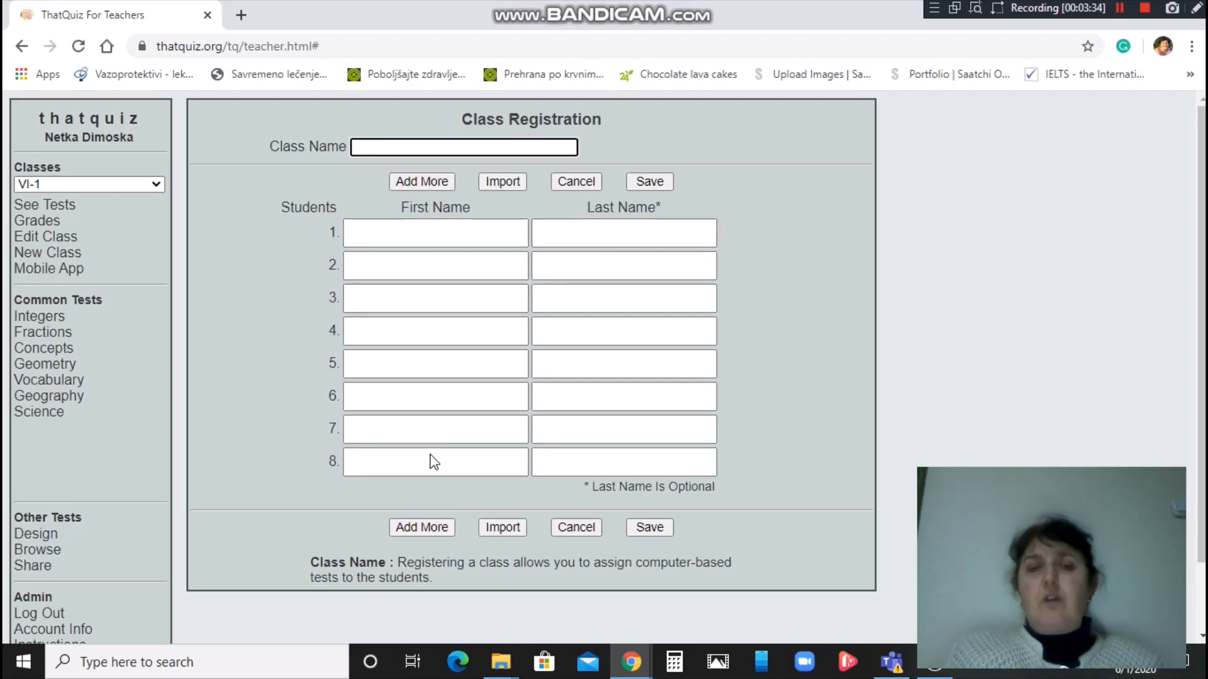
Add a ninth student row to the empty class registration form.
left_click(416, 525)
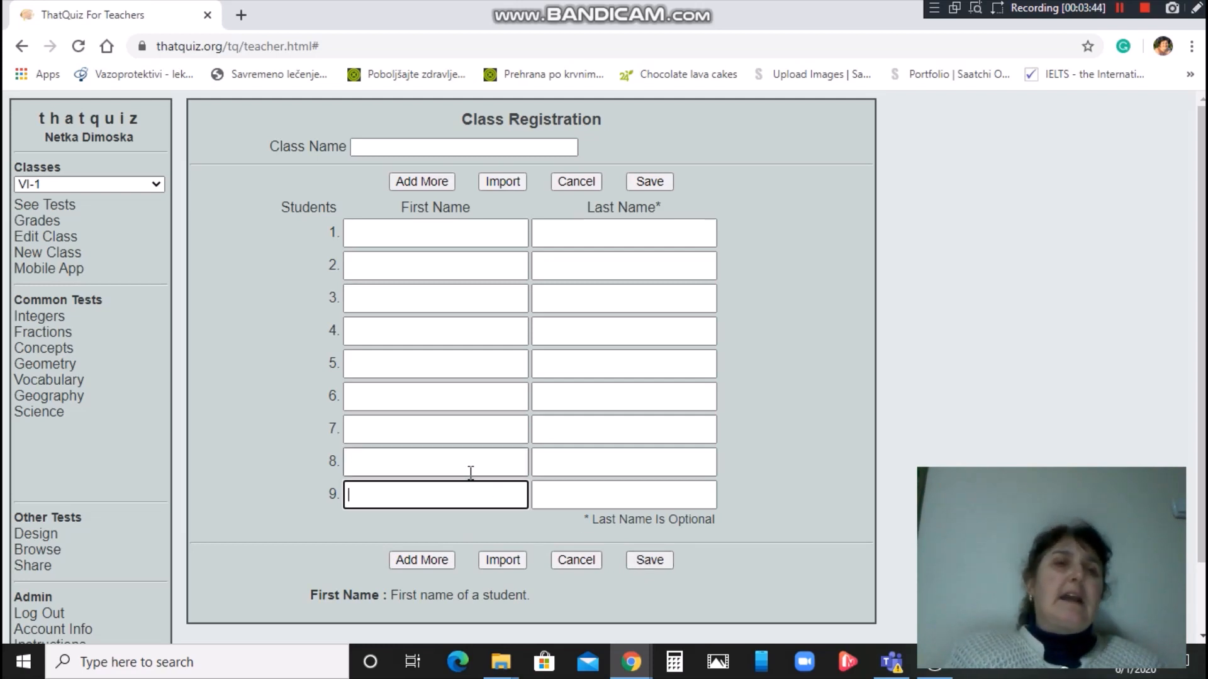
left_click(1120, 7)
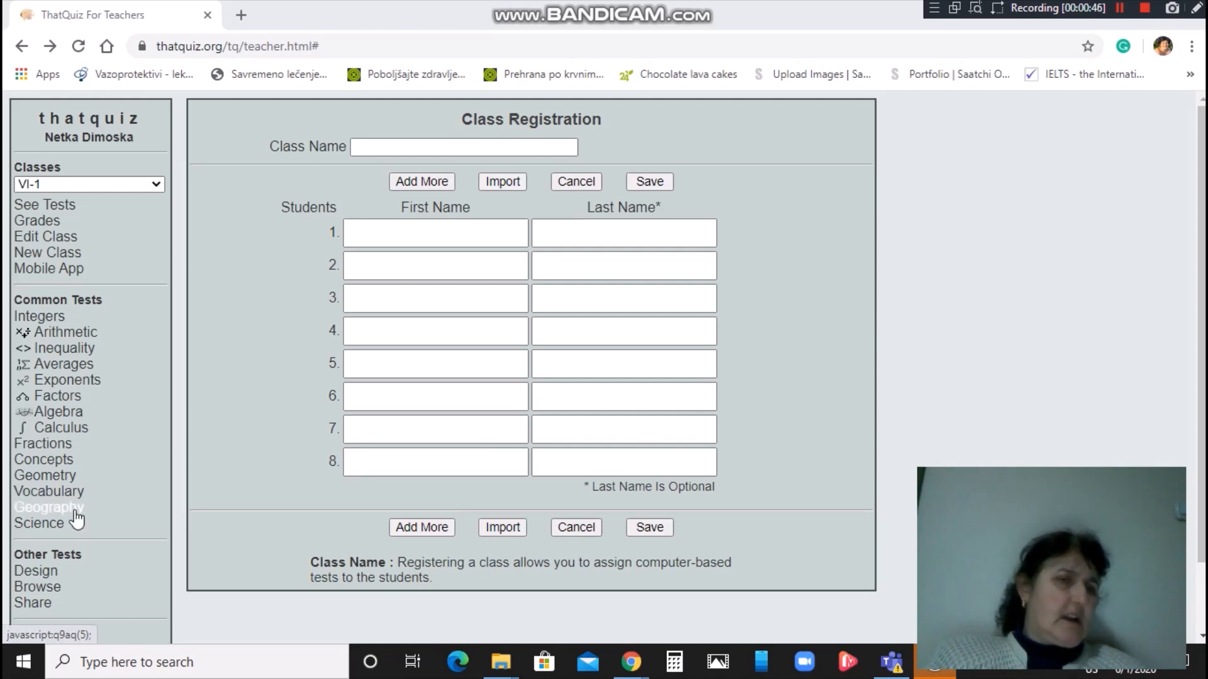
Switch from Integers to Fractions and open the Identify builder for a 20-question, level 5 test.
left_click(51, 323)
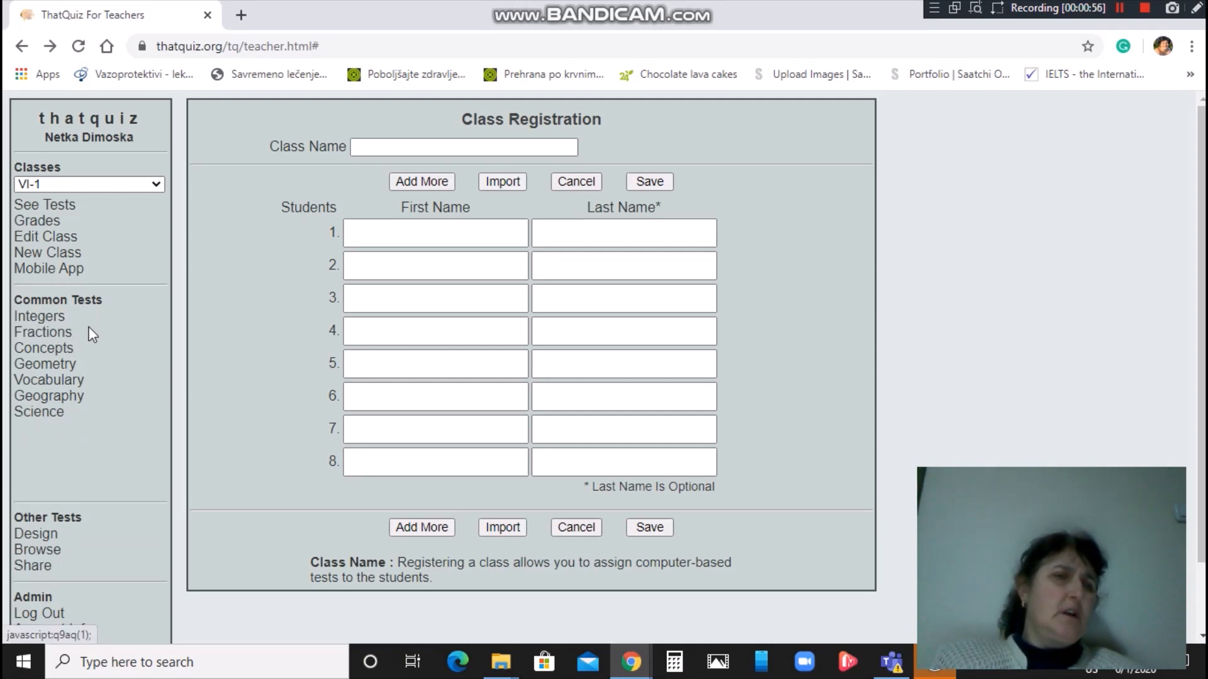
left_click(57, 334)
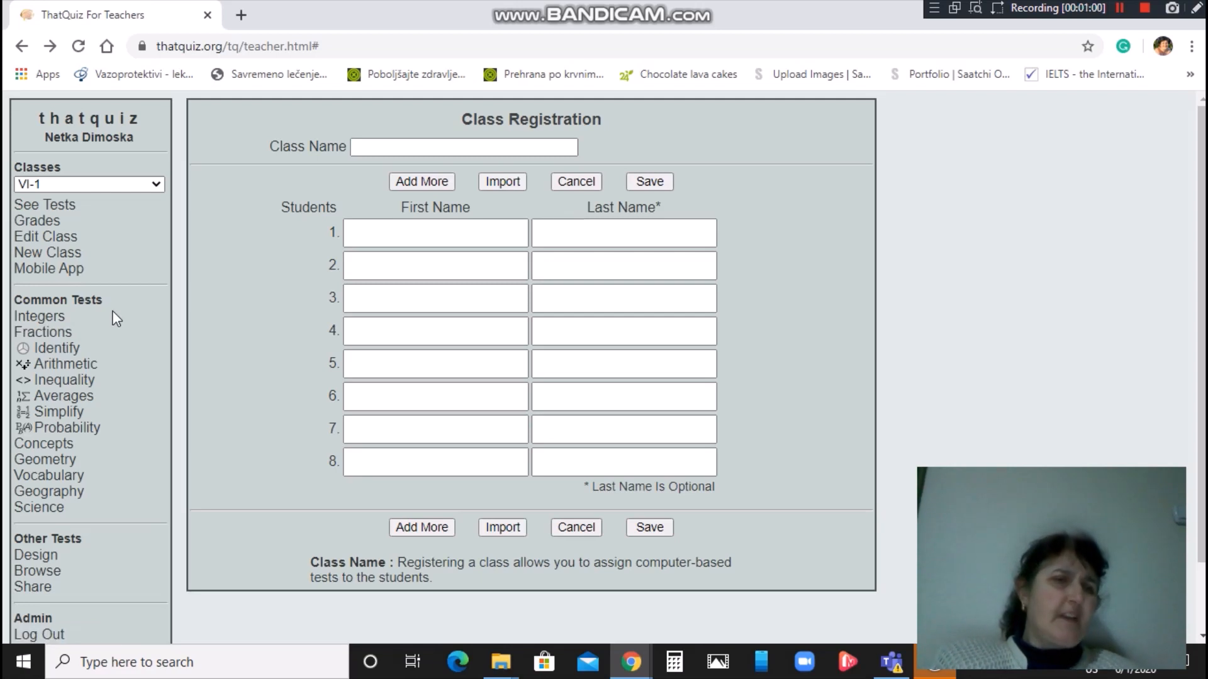
left_click(72, 351)
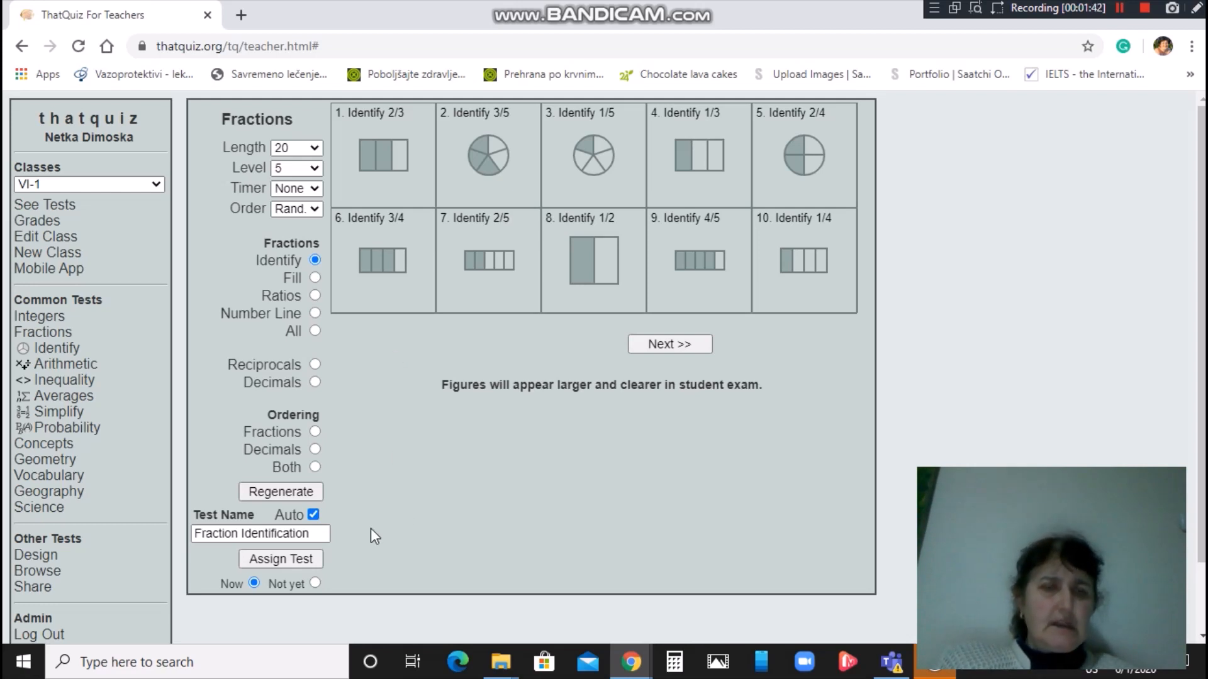
Assign the Fraction Identification test to VI-1 and check the class in the Classes list.
left_click(278, 561)
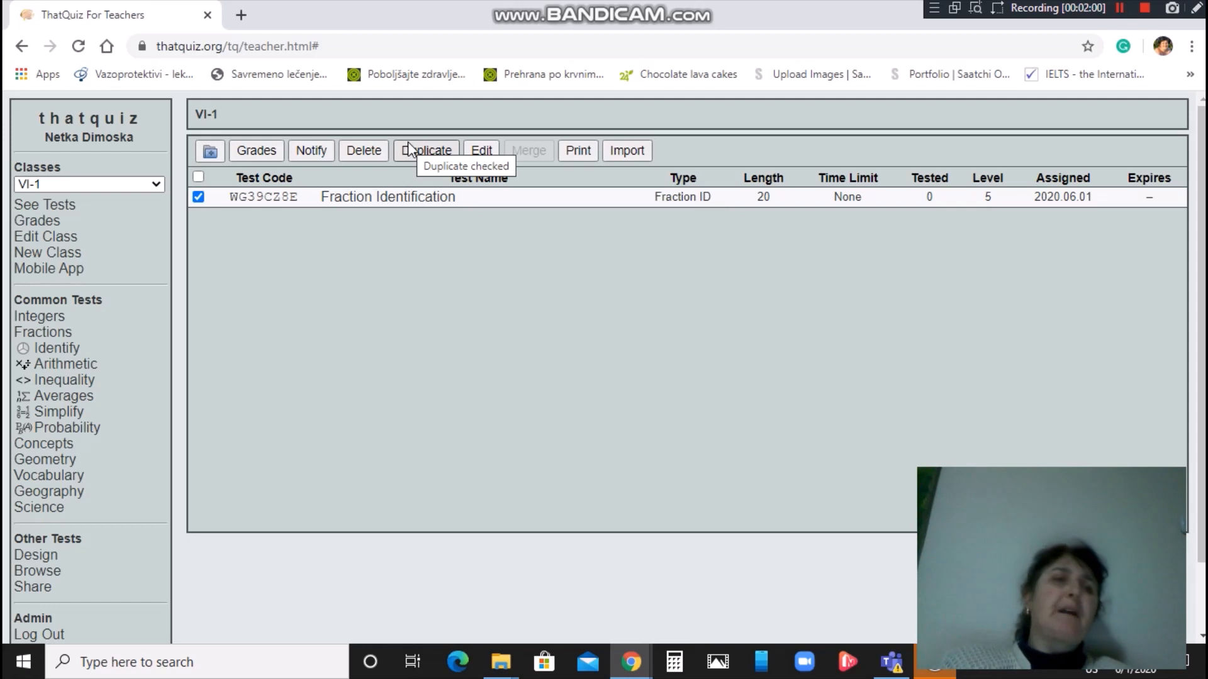
left_click(157, 185)
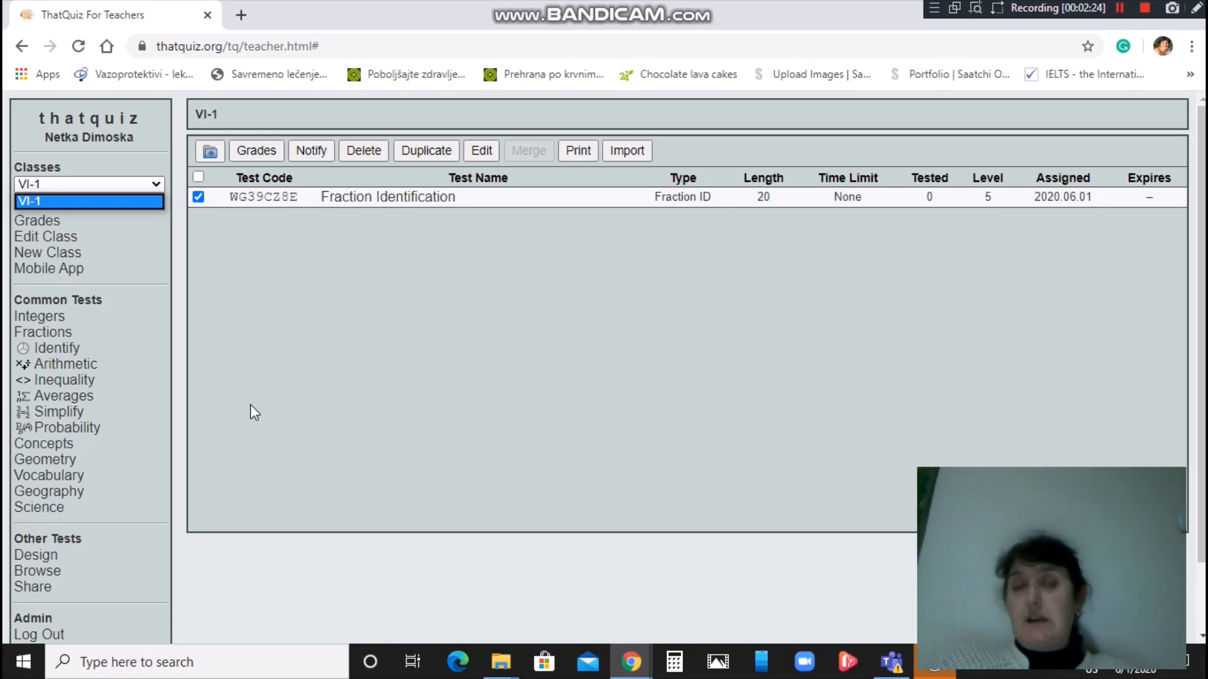
left_click(278, 378)
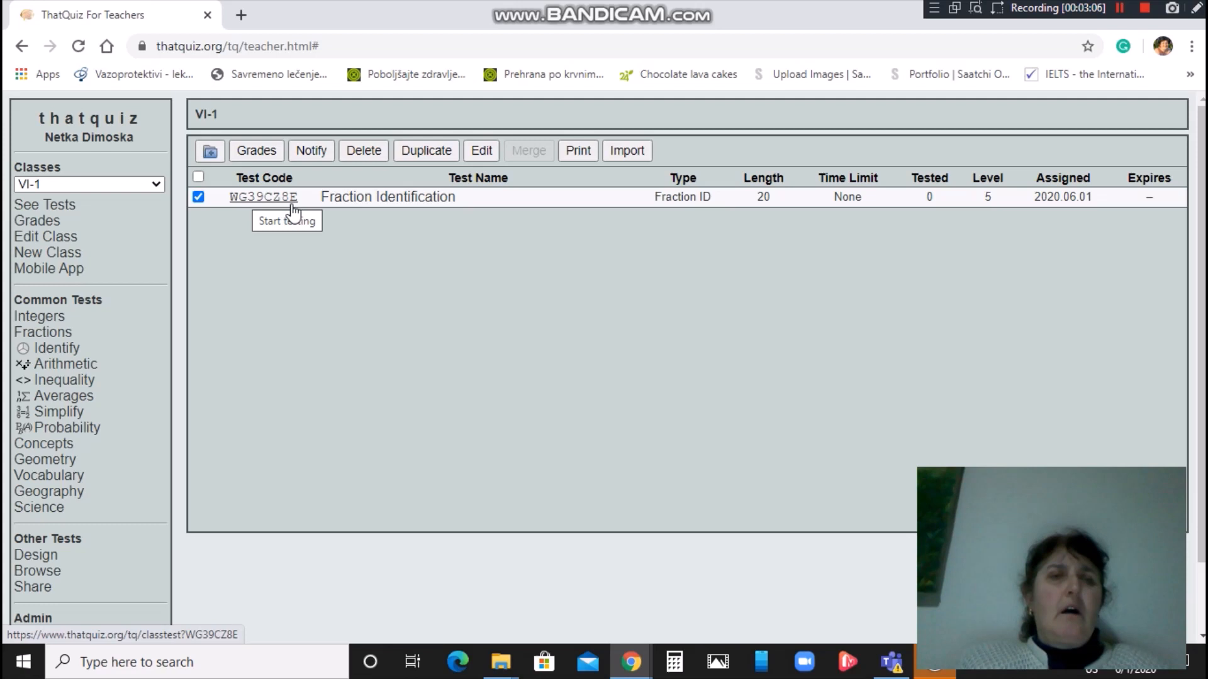
Enter the first VI-1 student's e-mail address and save the change.
left_click(309, 151)
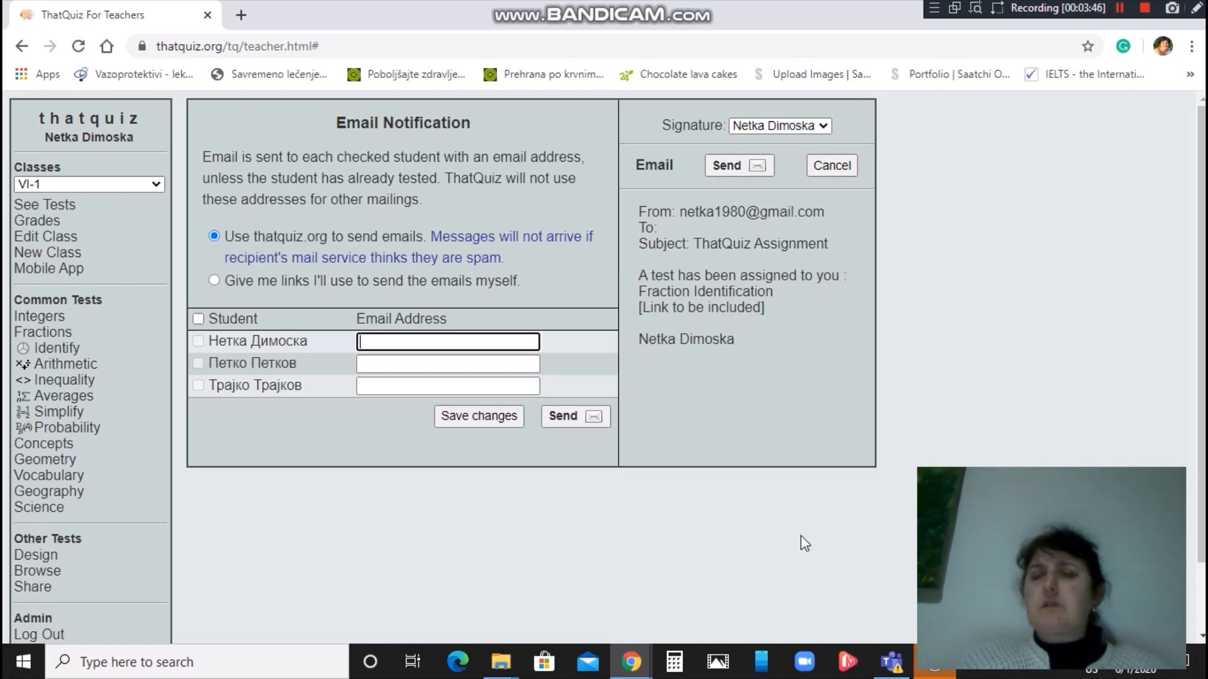
left_click(1092, 672)
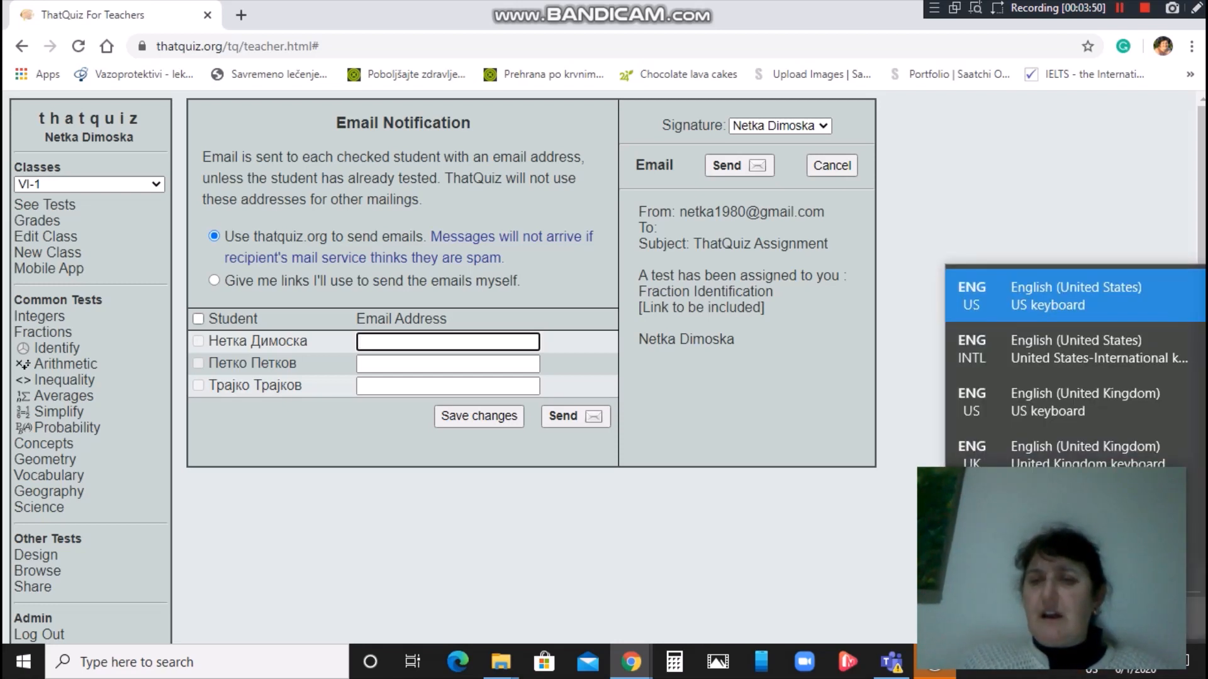
left_click(1018, 297)
left_click(560, 554)
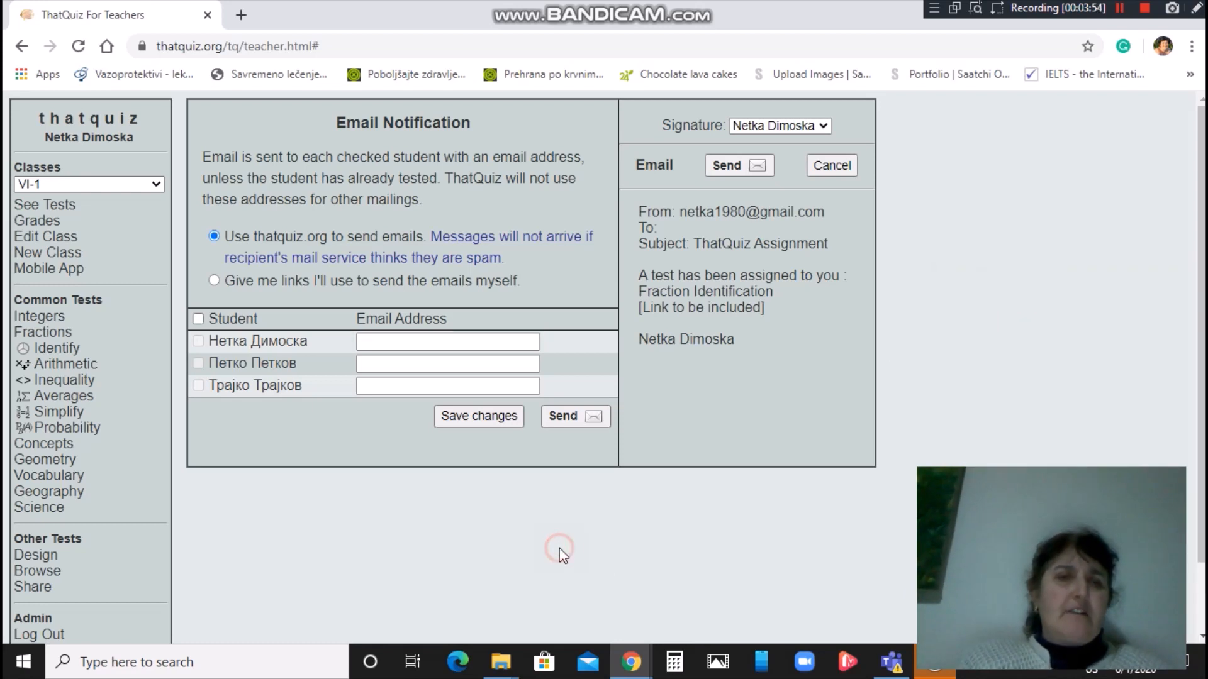
left_click(470, 343)
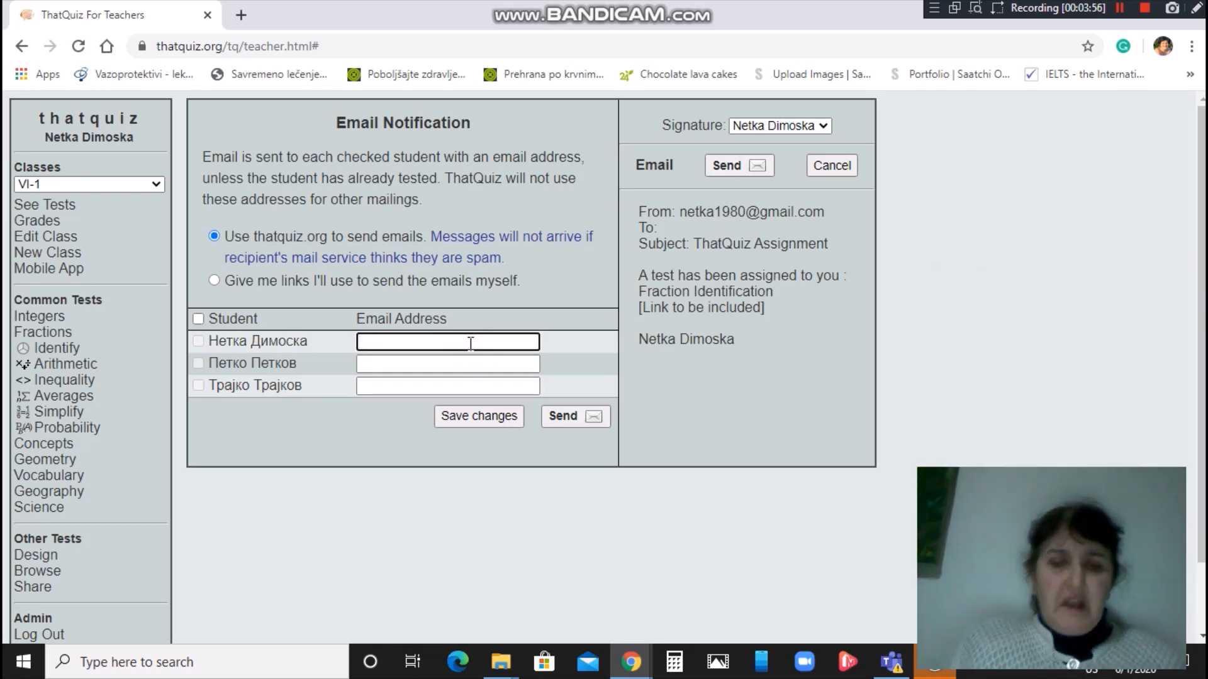
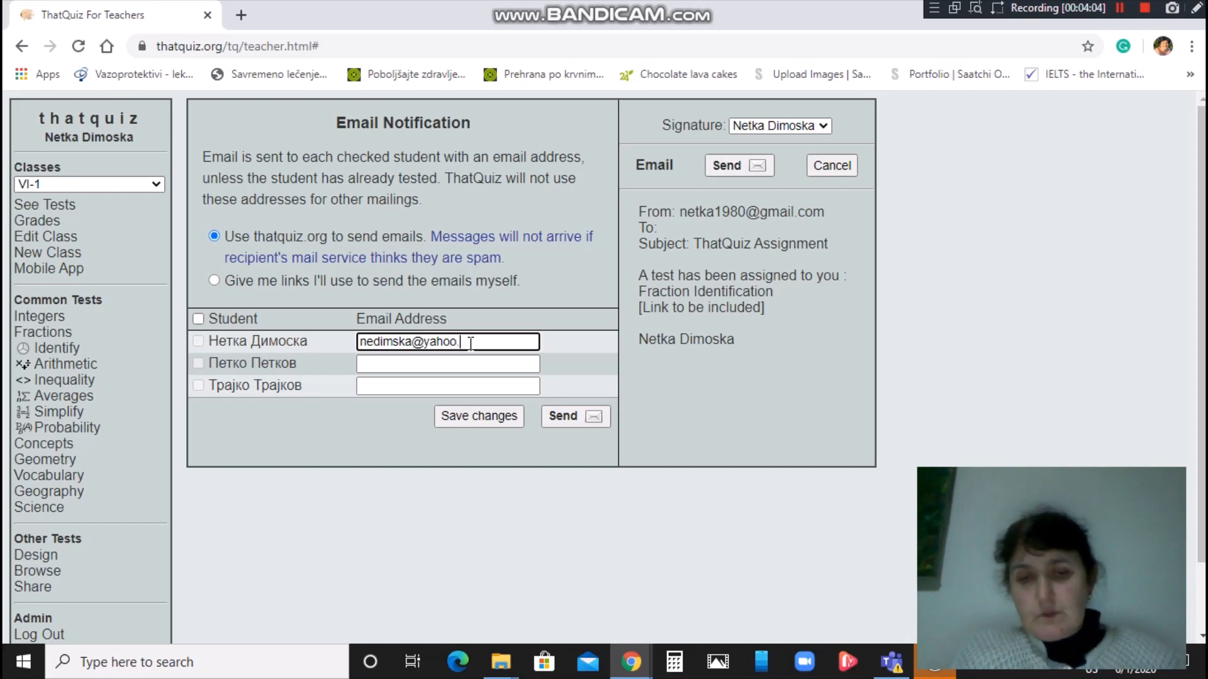
key("Tab")
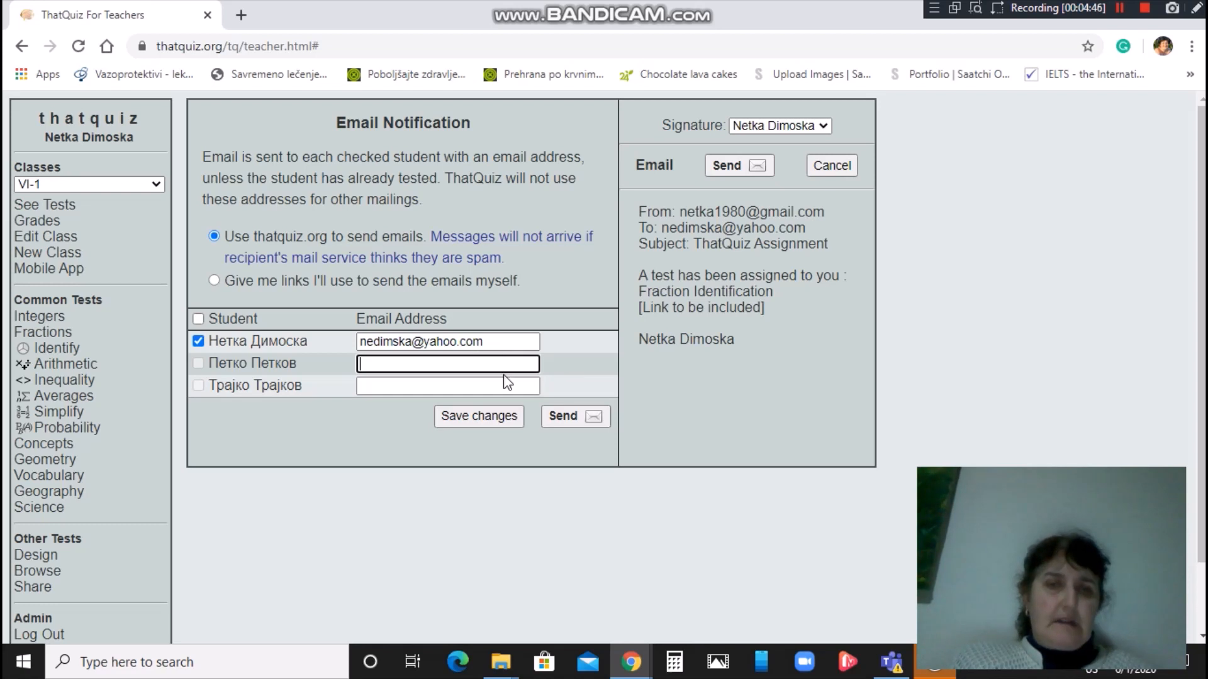
left_click(486, 419)
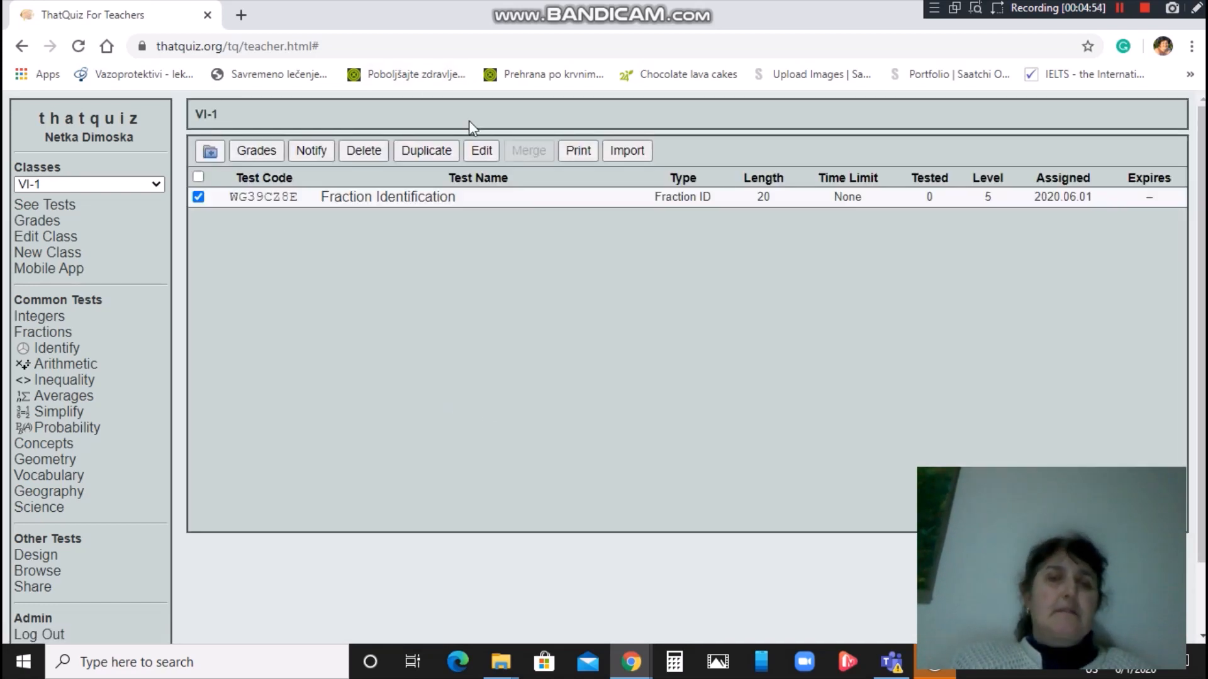
Open the Email Notification form for the Fraction Identification test.
left_click(310, 151)
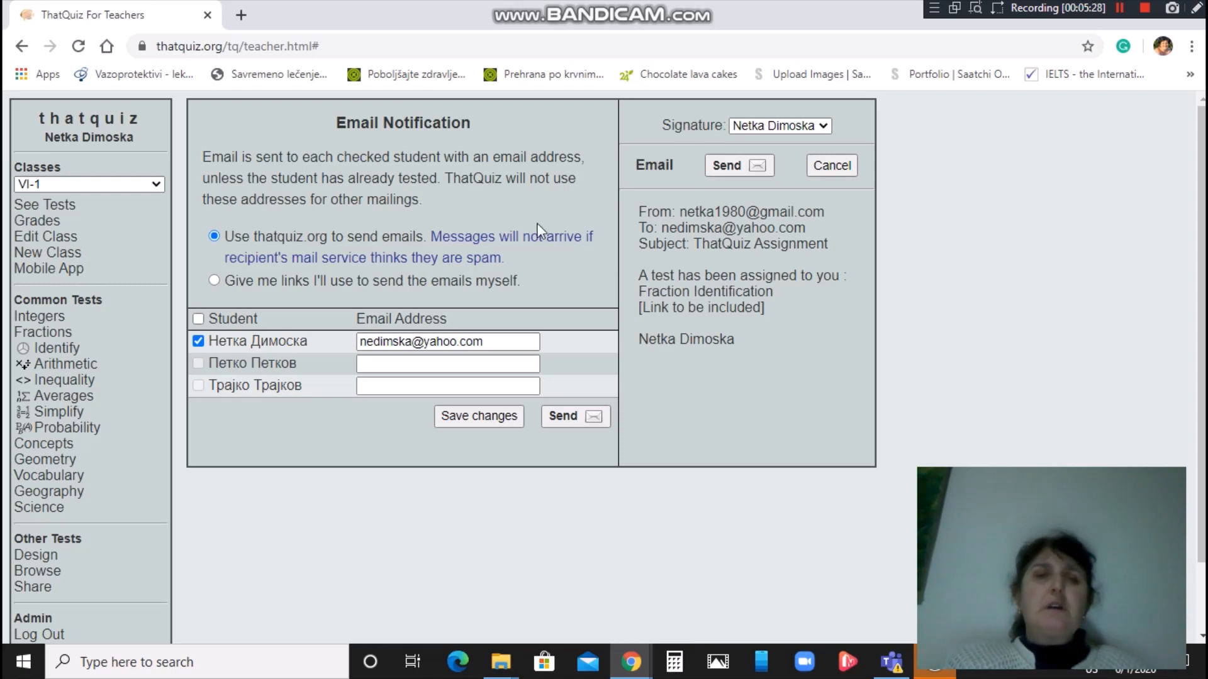
Re-tick the first student as the only recipient and send the Fraction Identification link.
left_click(199, 344)
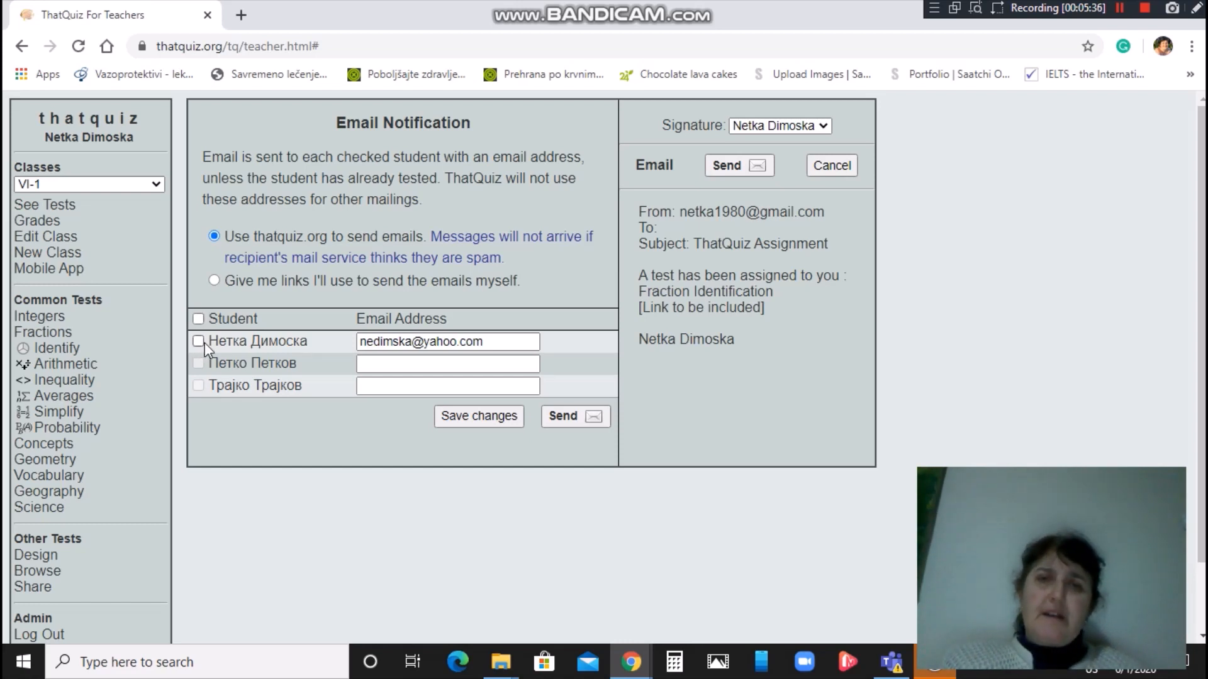
left_click(199, 362)
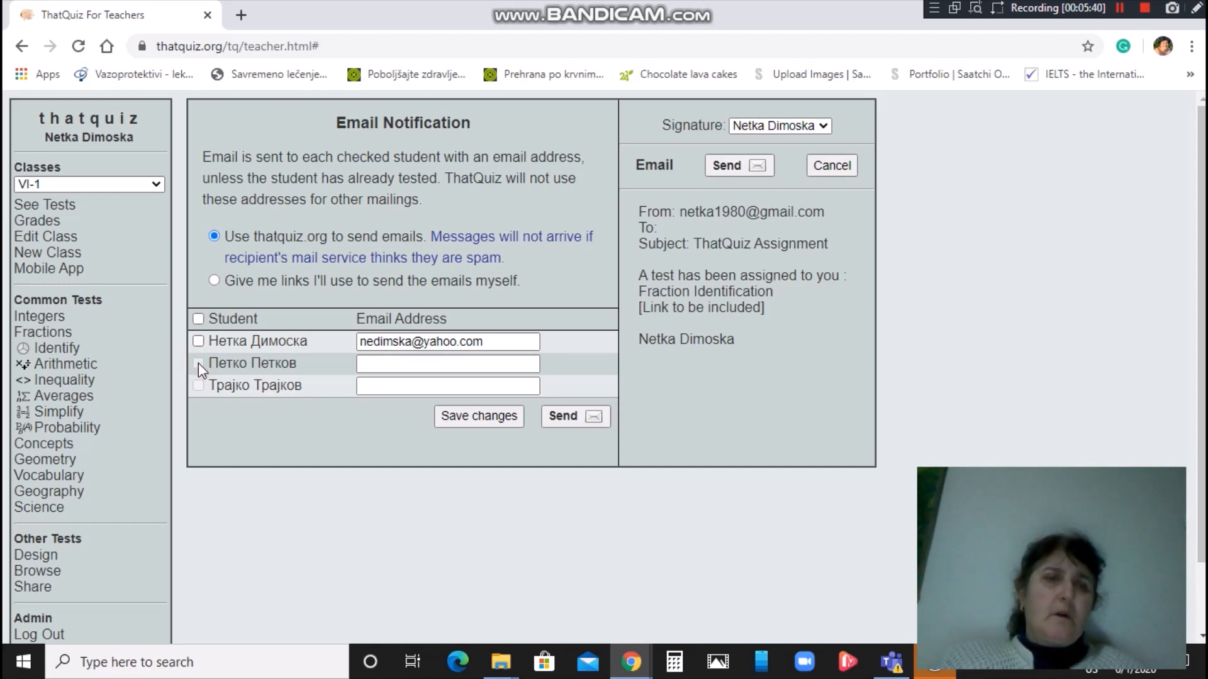
left_click(198, 341)
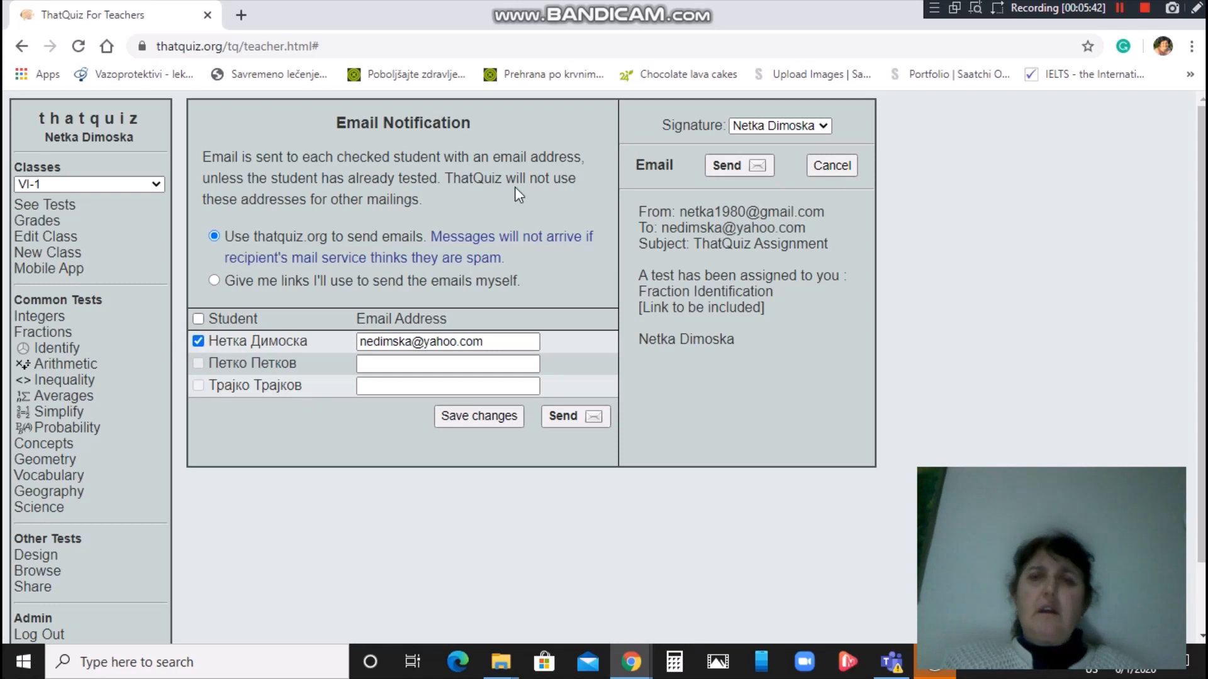
left_click(734, 165)
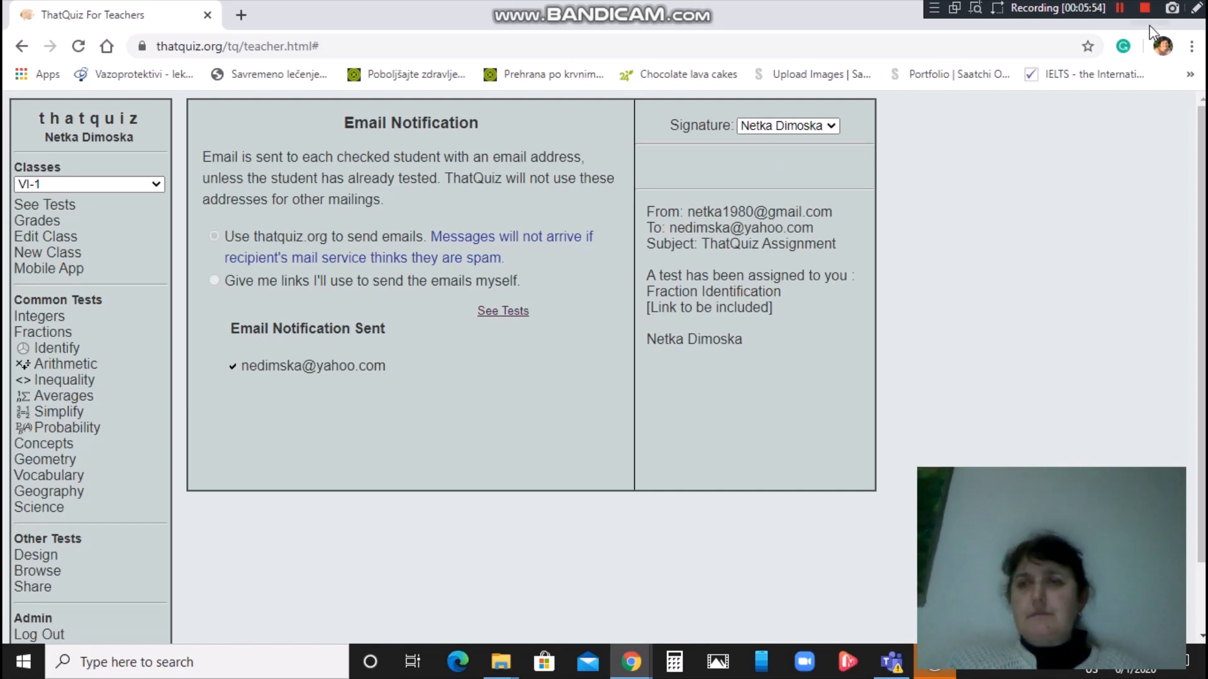
Switch to Yahoo Mail and view the received ThatQuiz Assignment e-mail.
left_click(1120, 8)
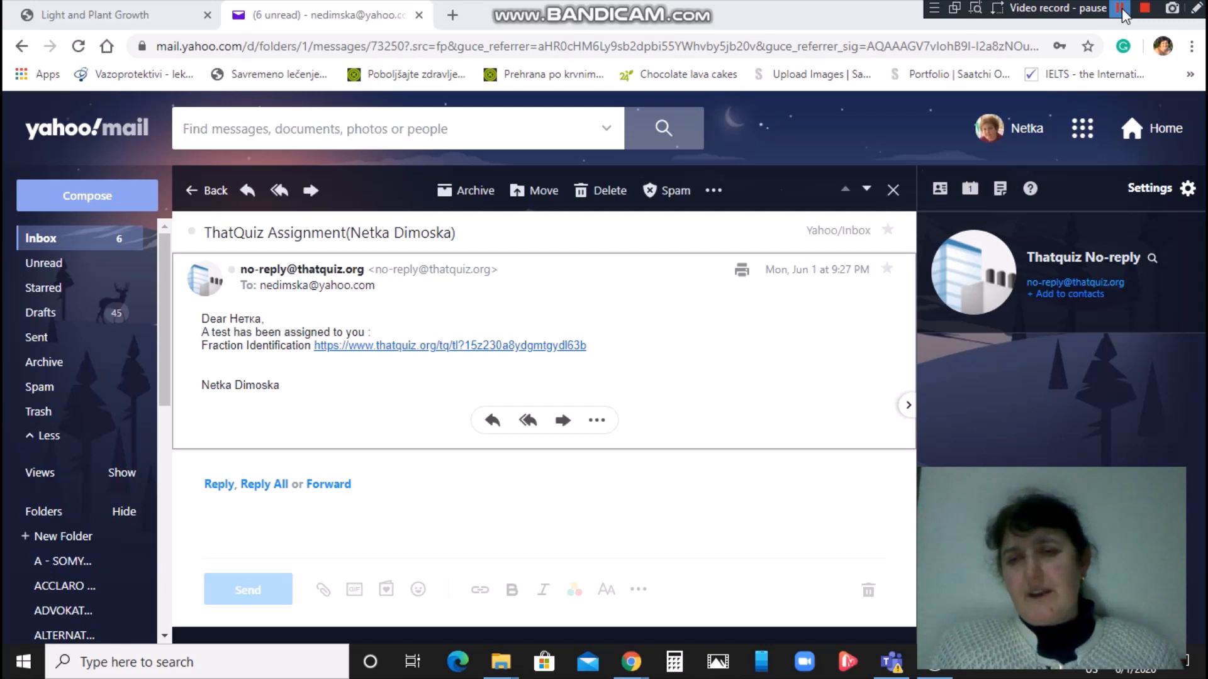
left_click(1121, 8)
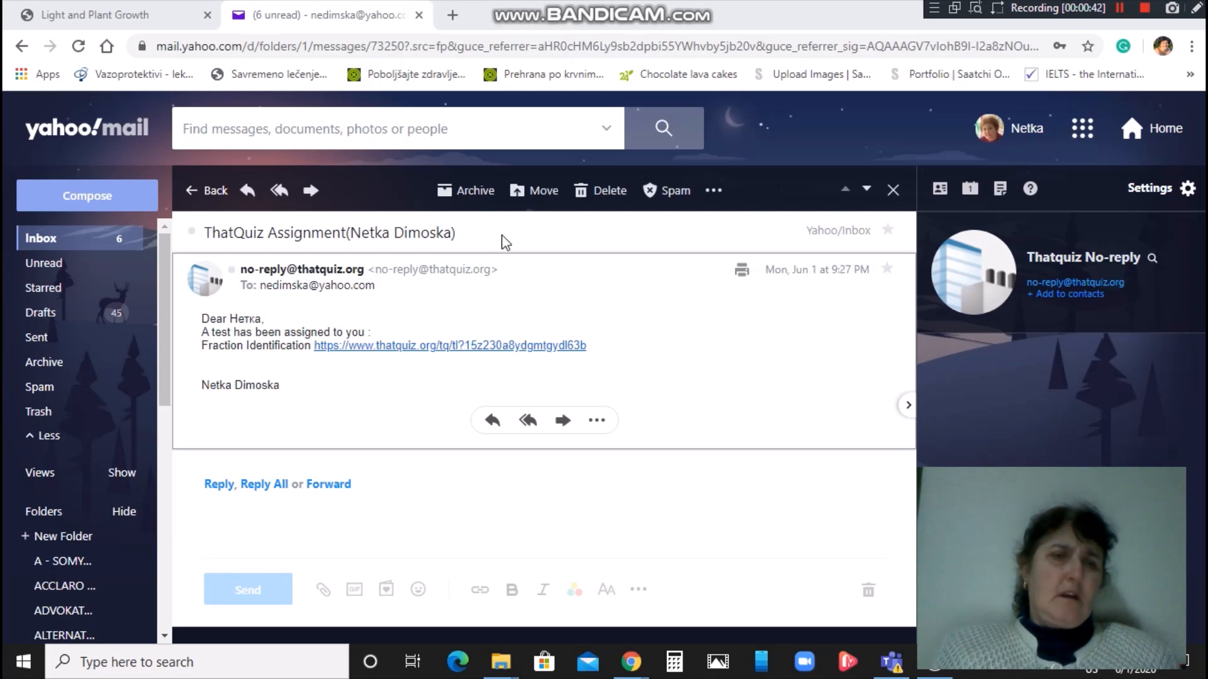
Open the e-mailed test link and answer the first fraction as 1/4.
left_click(370, 350)
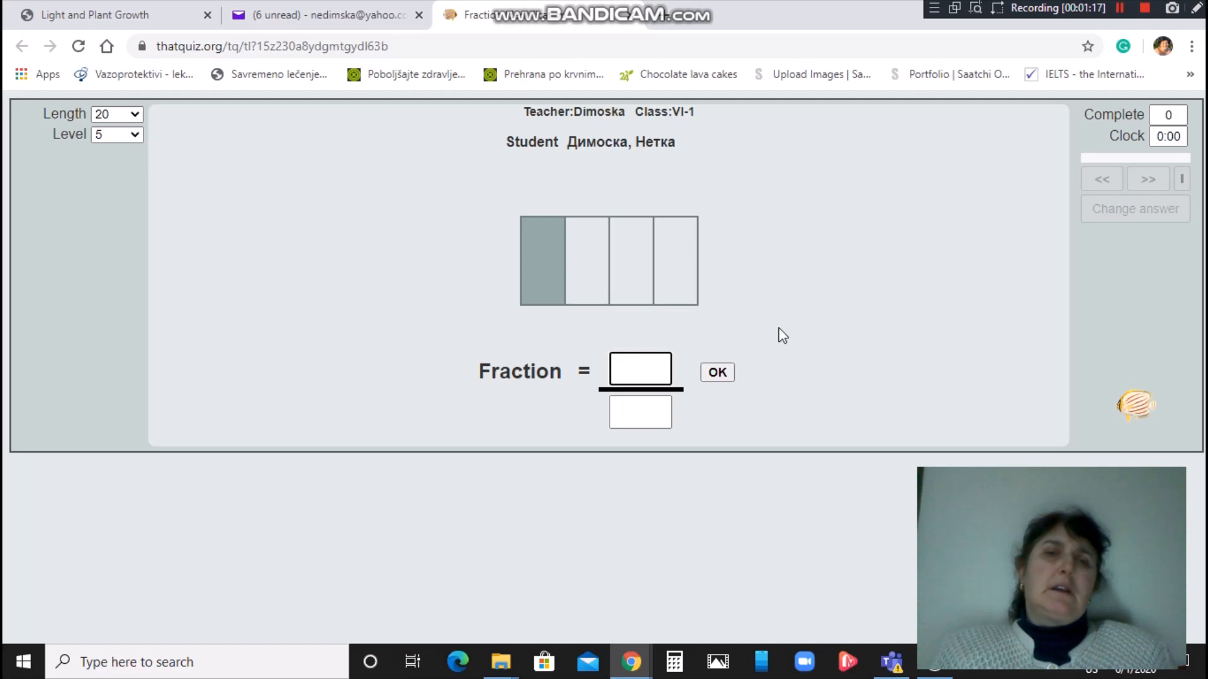
type("1")
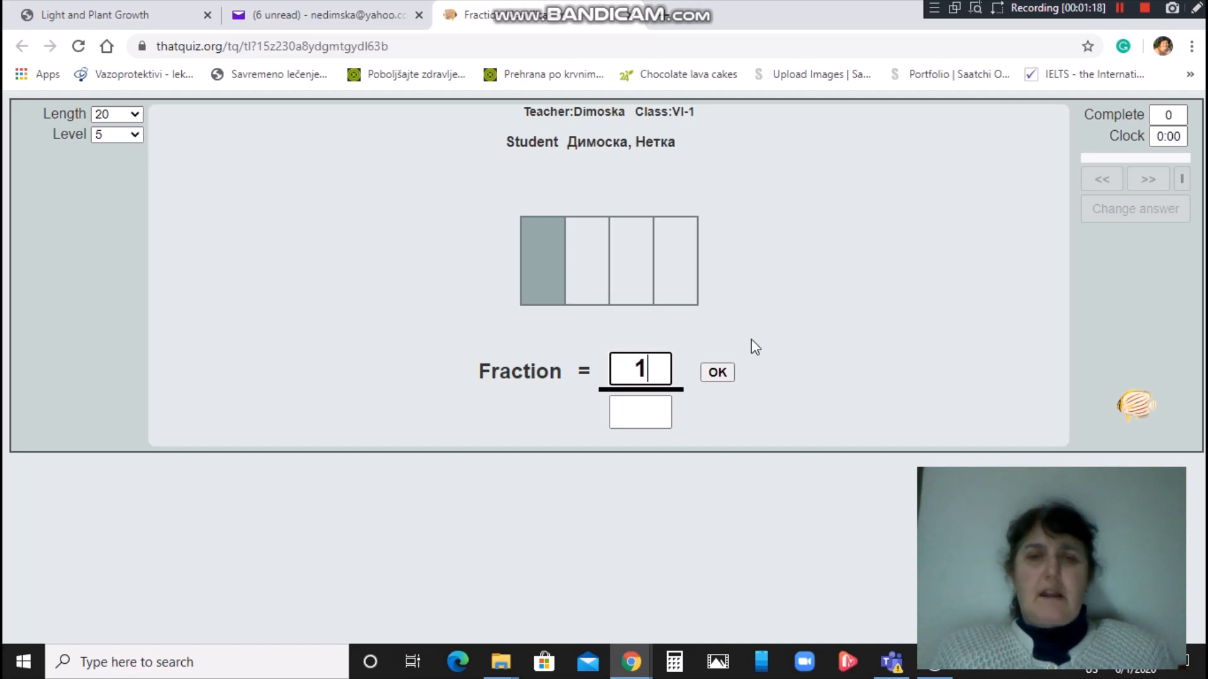
left_click(641, 412)
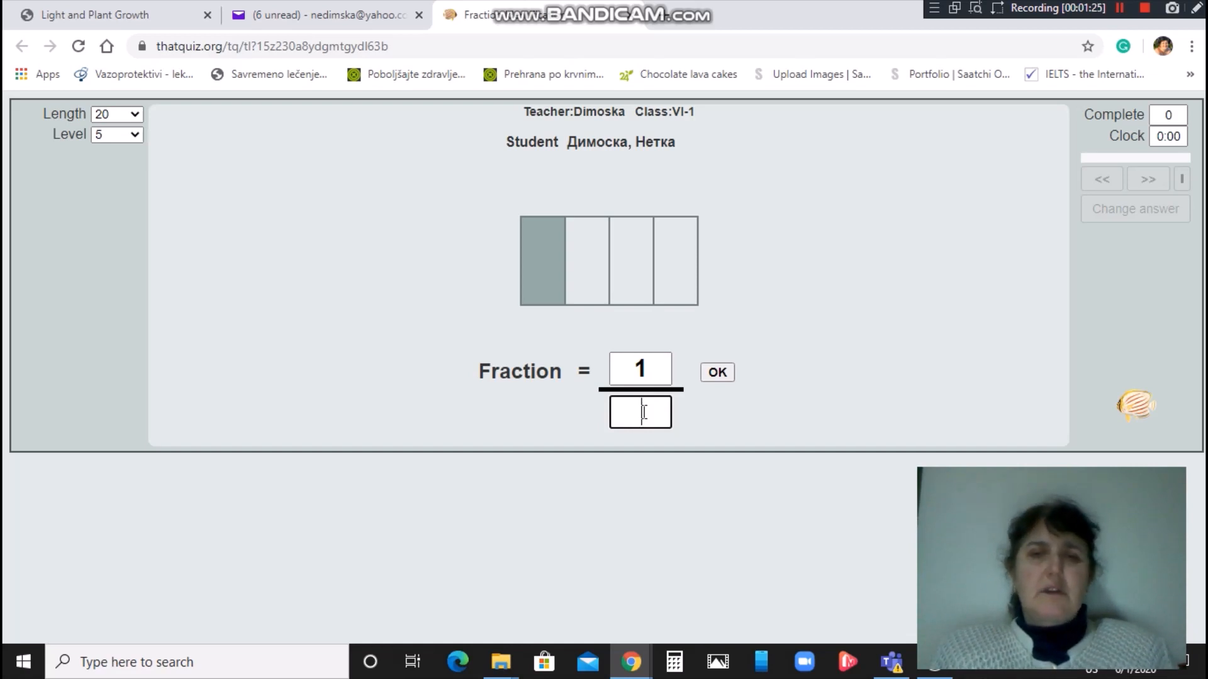
type("4")
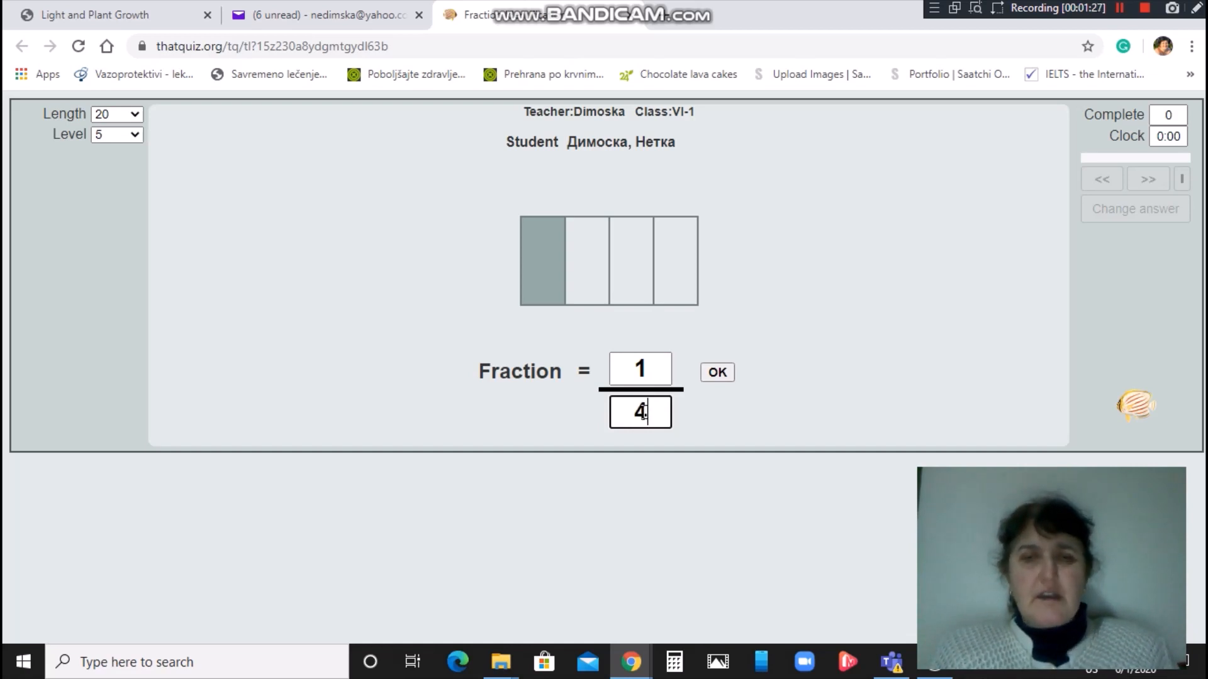
left_click(717, 377)
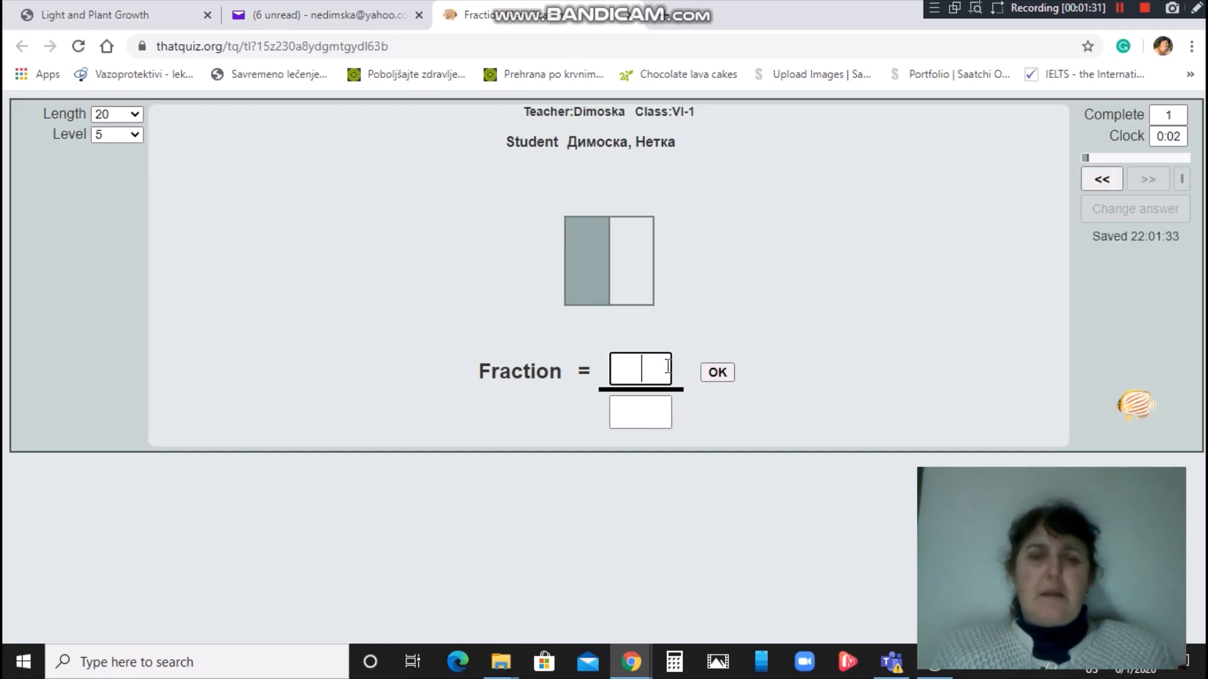
Answer 1/2 and 2/4, then finish the test scoring 90% with 18 right.
type("1")
left_click(646, 406)
type("2")
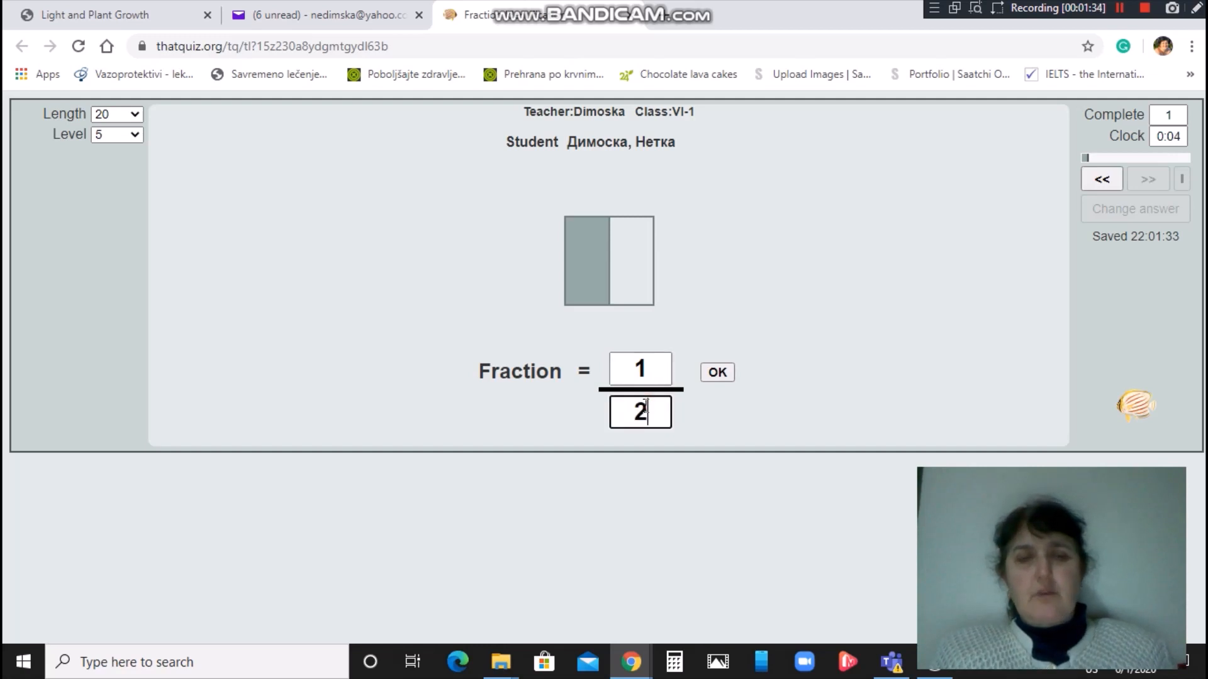
left_click(716, 373)
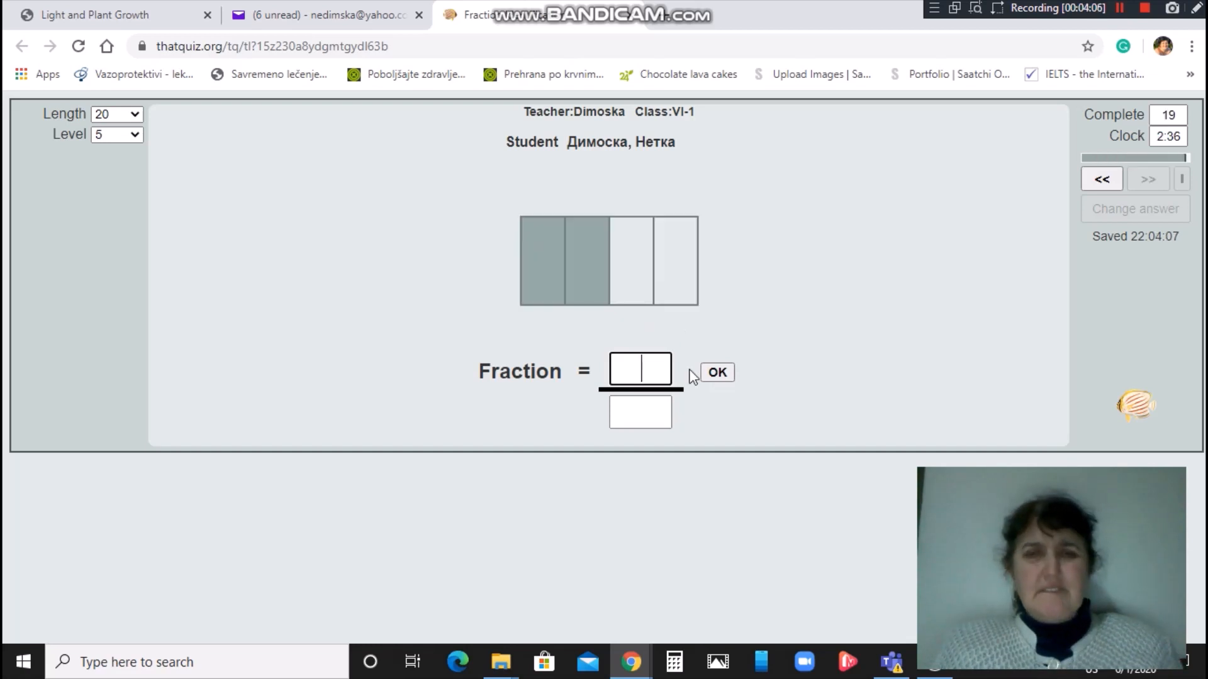
type("2")
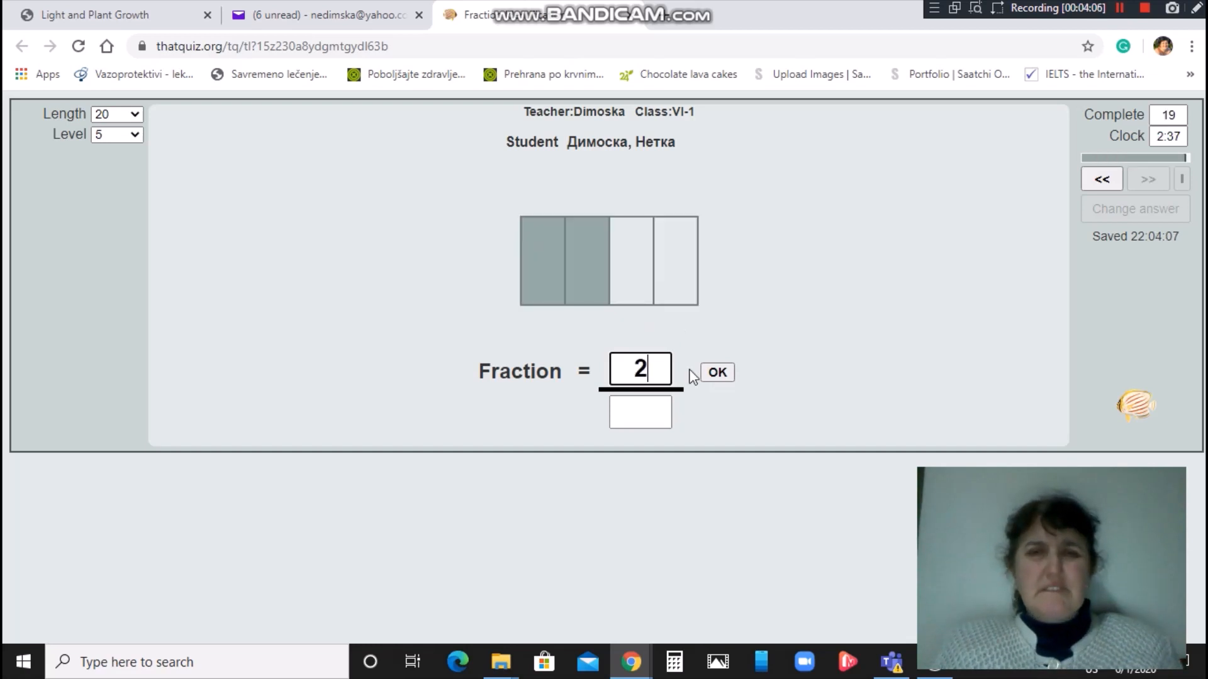
left_click(640, 413)
type("4")
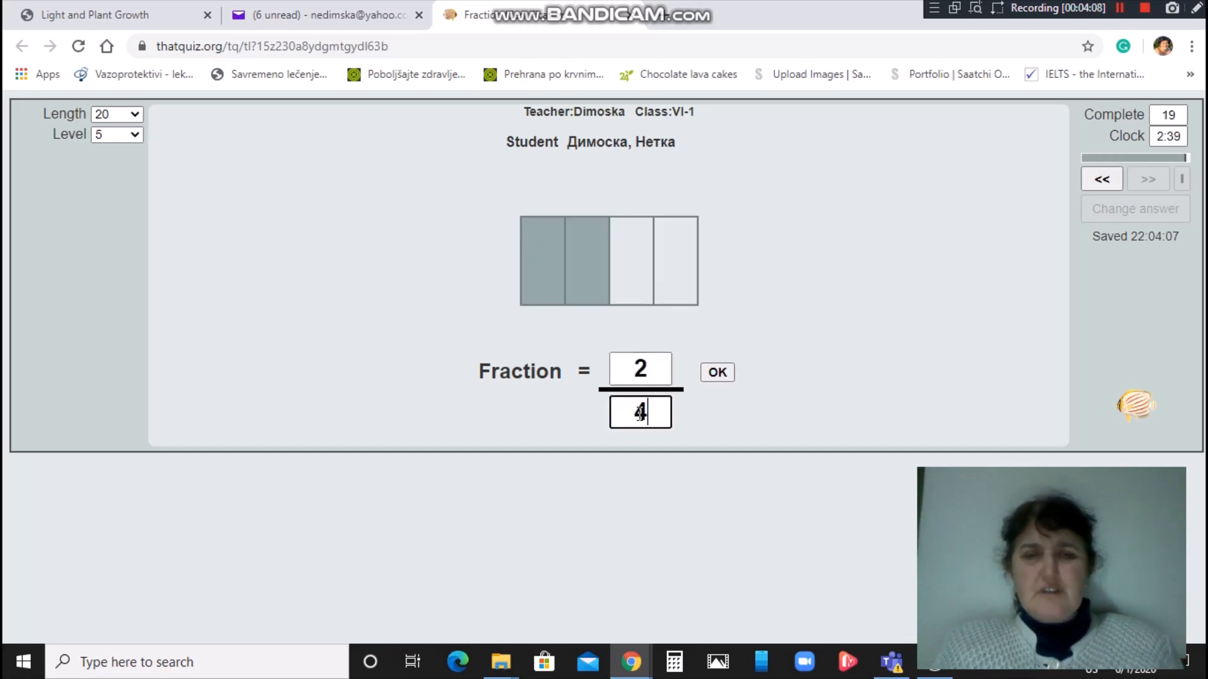
left_click(717, 373)
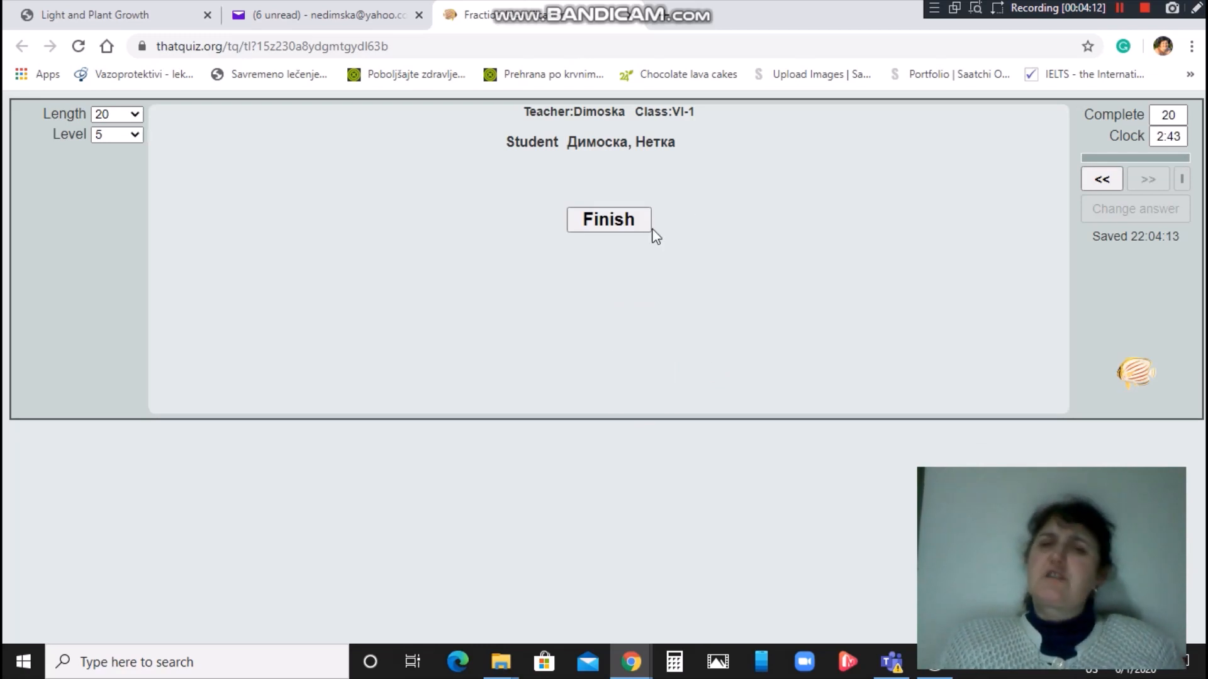
left_click(614, 227)
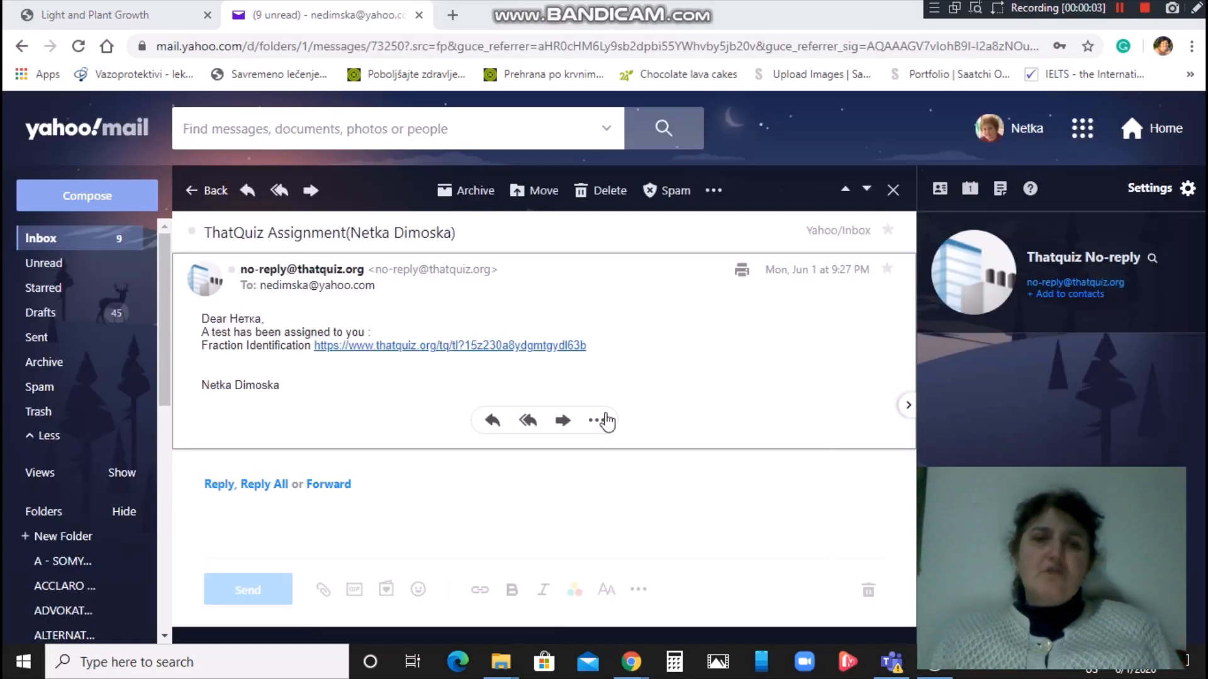
Reopen the e-mailed test link, close the finished test, and return to the ThatQuiz teacher window.
left_click(433, 348)
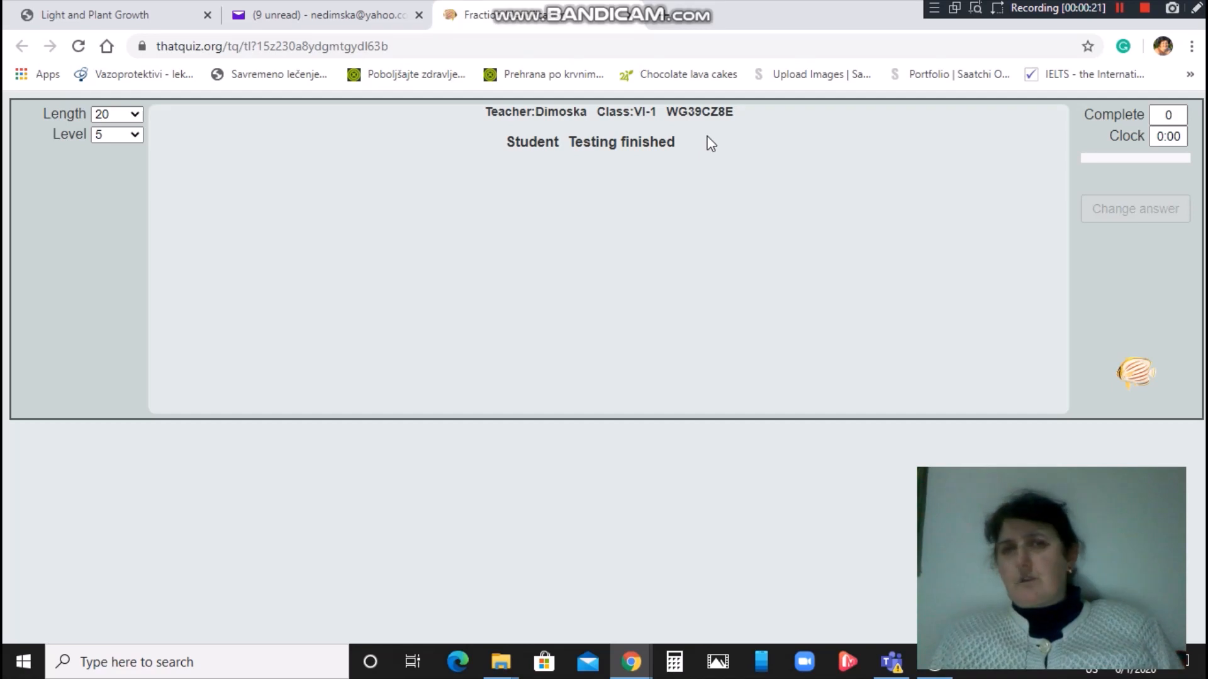
left_click(633, 18)
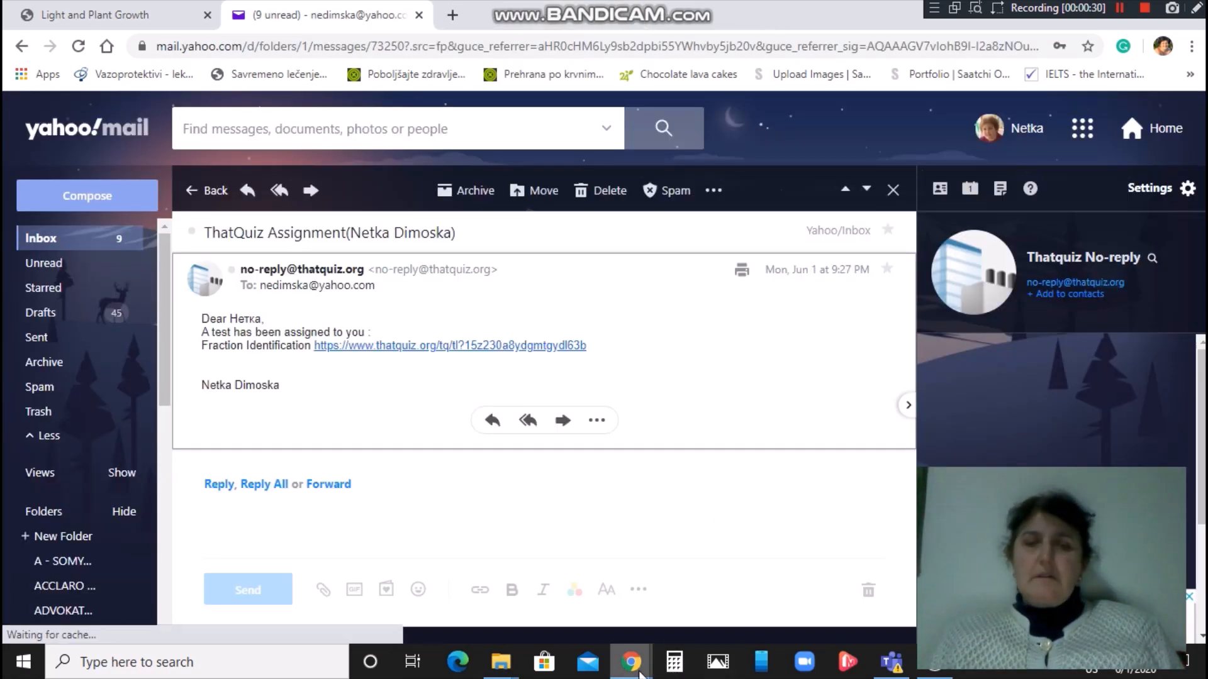
mouse_move(655, 648)
left_click(677, 624)
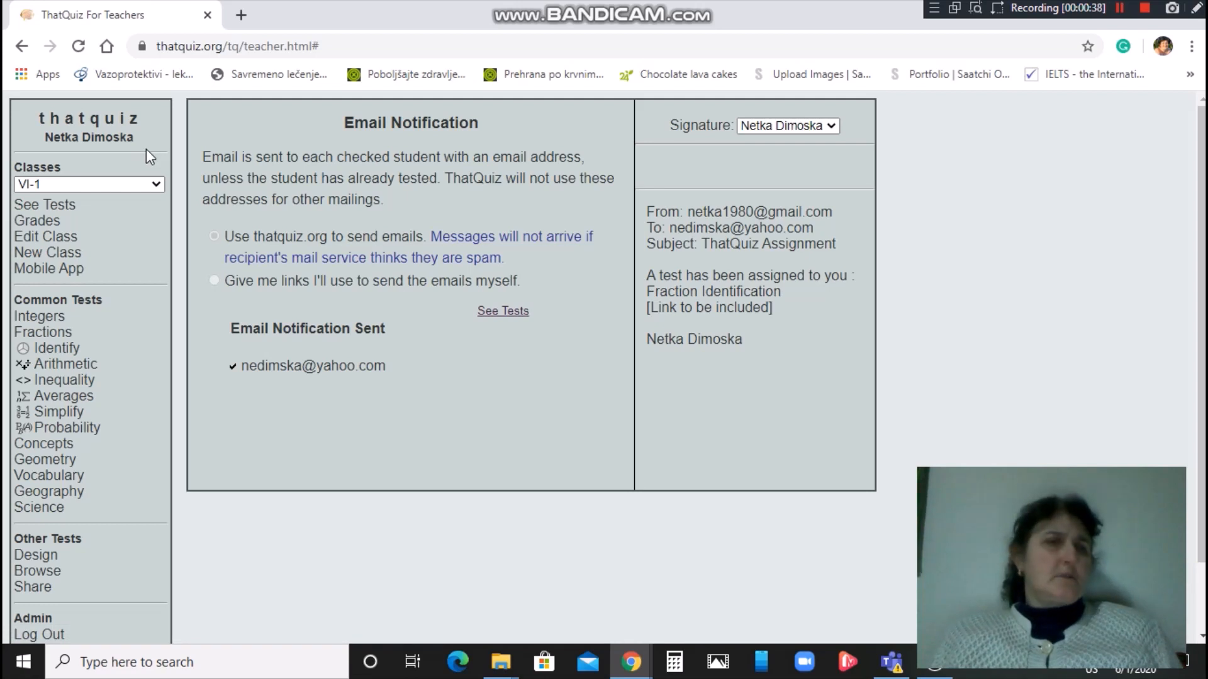
Show VI-1's Grades table with the 90 on Fraction Identification.
left_click(55, 221)
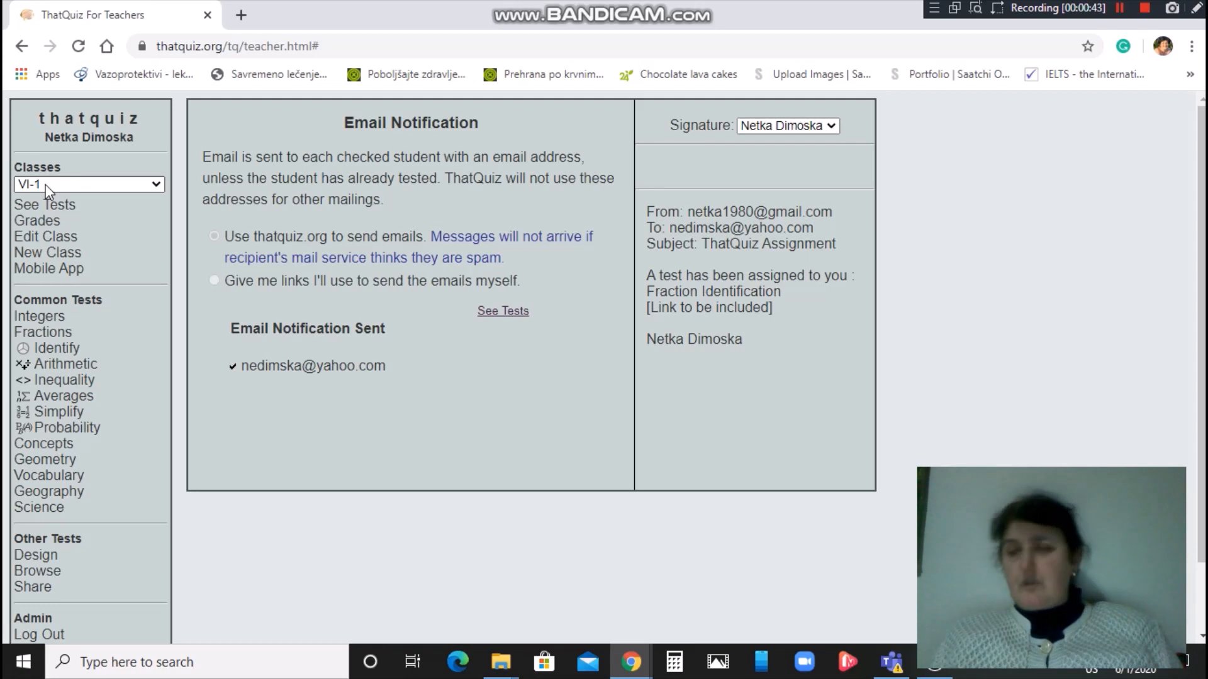
left_click(47, 226)
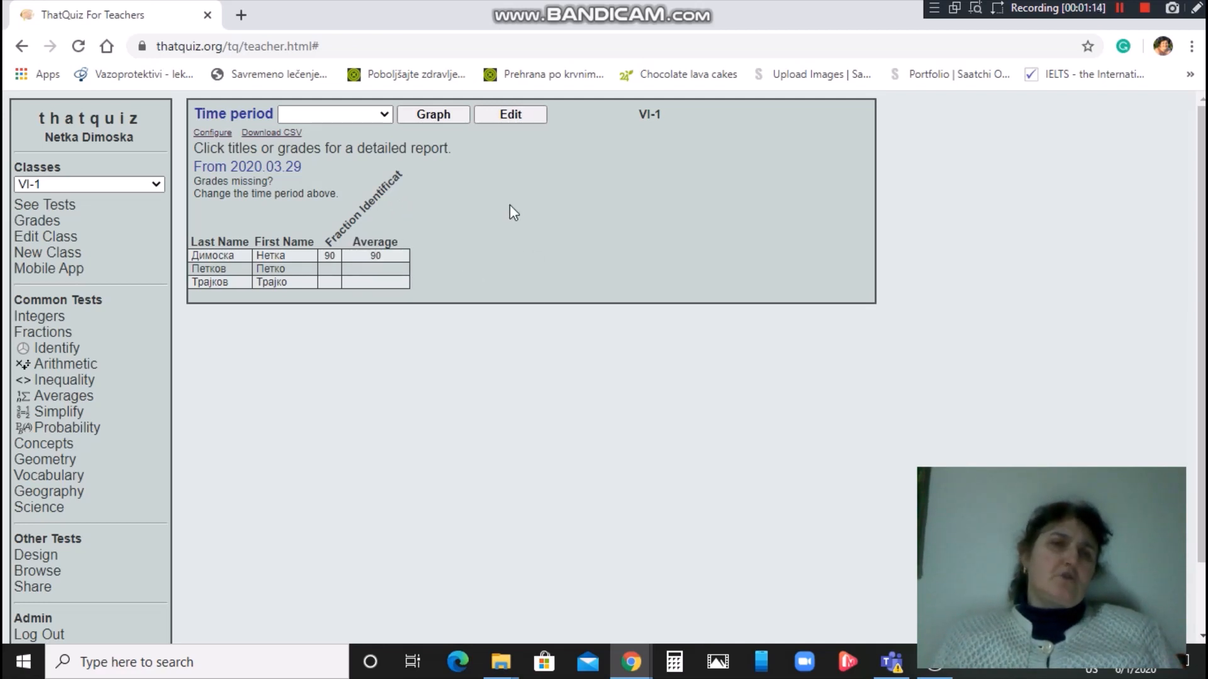
mouse_move(415, 257)
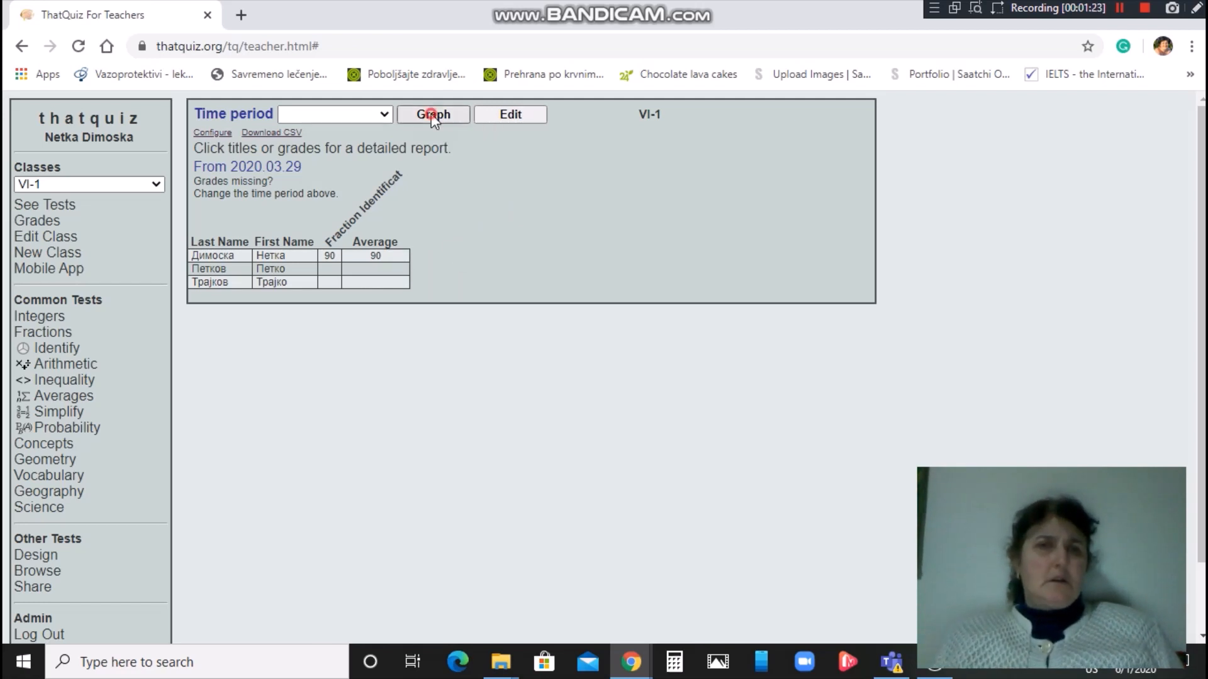
Display the VI-1 grades as a bar graph.
left_click(432, 114)
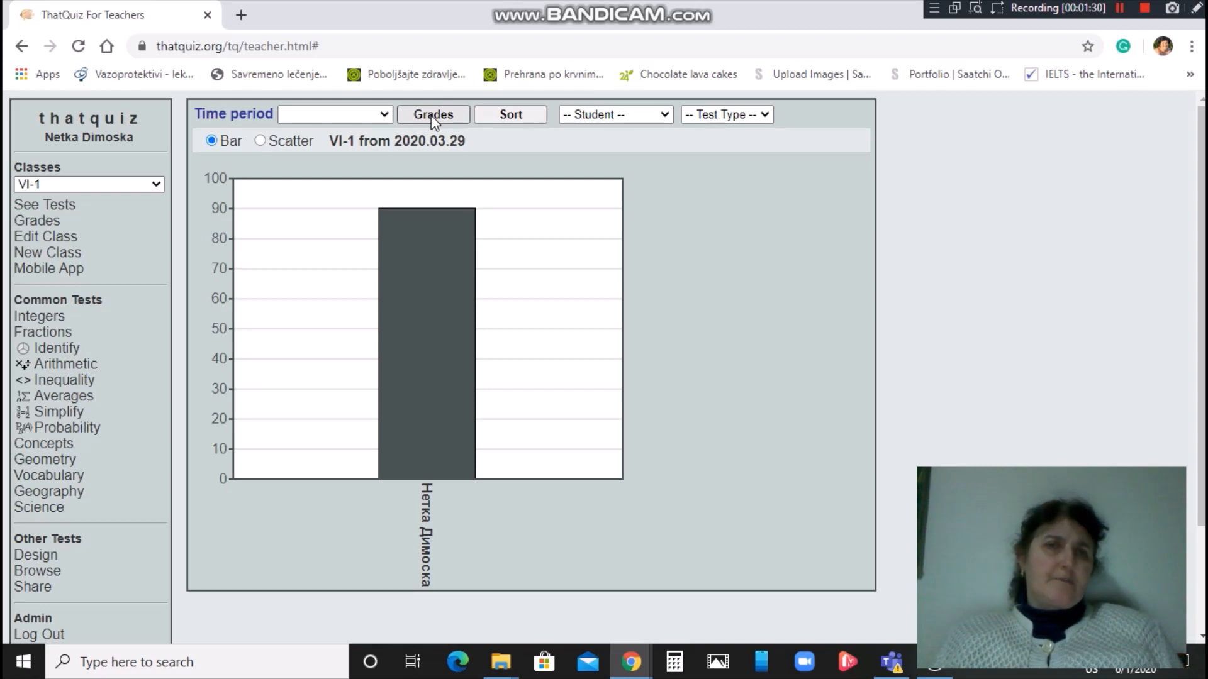
mouse_move(430, 391)
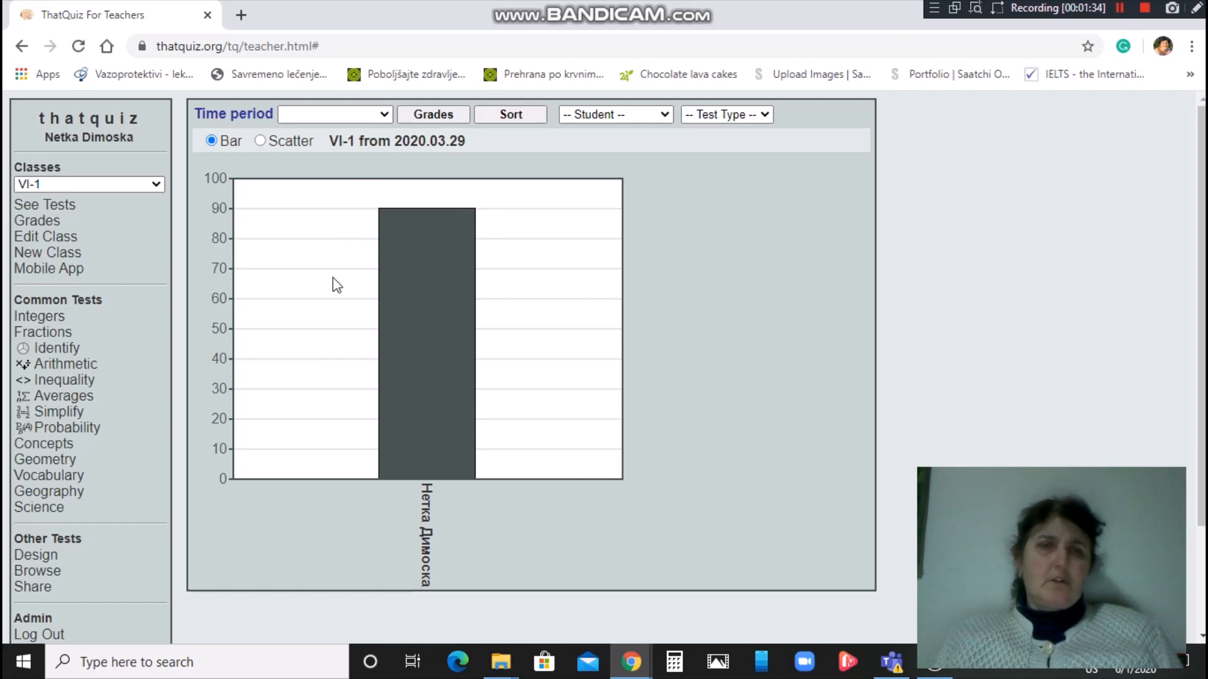
mouse_move(384, 348)
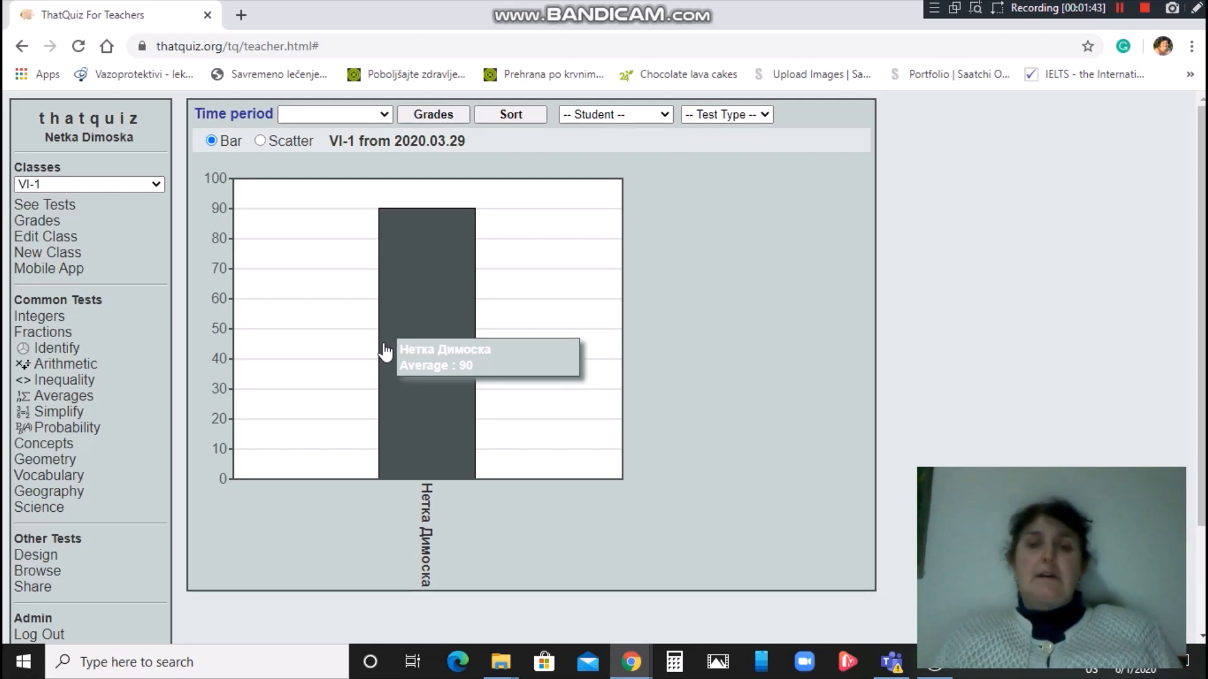
Try the Test Type and Student filters and Sort, then switch to a scatter plot.
left_click(764, 113)
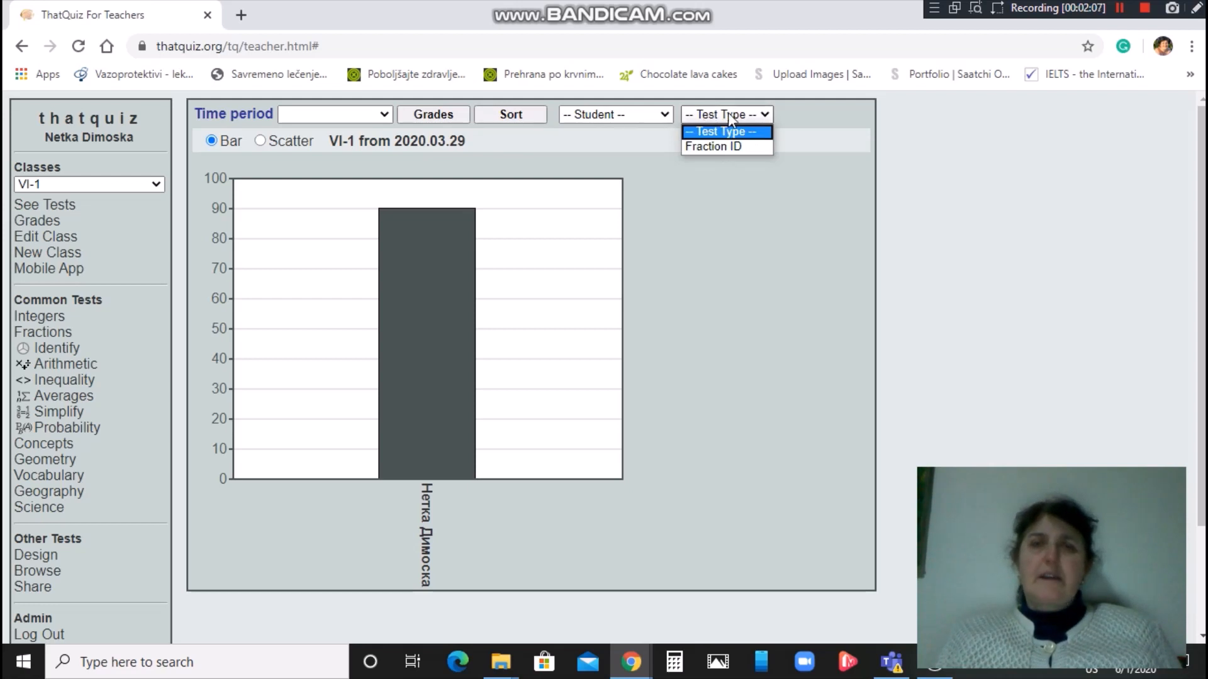
left_click(664, 114)
left_click(665, 114)
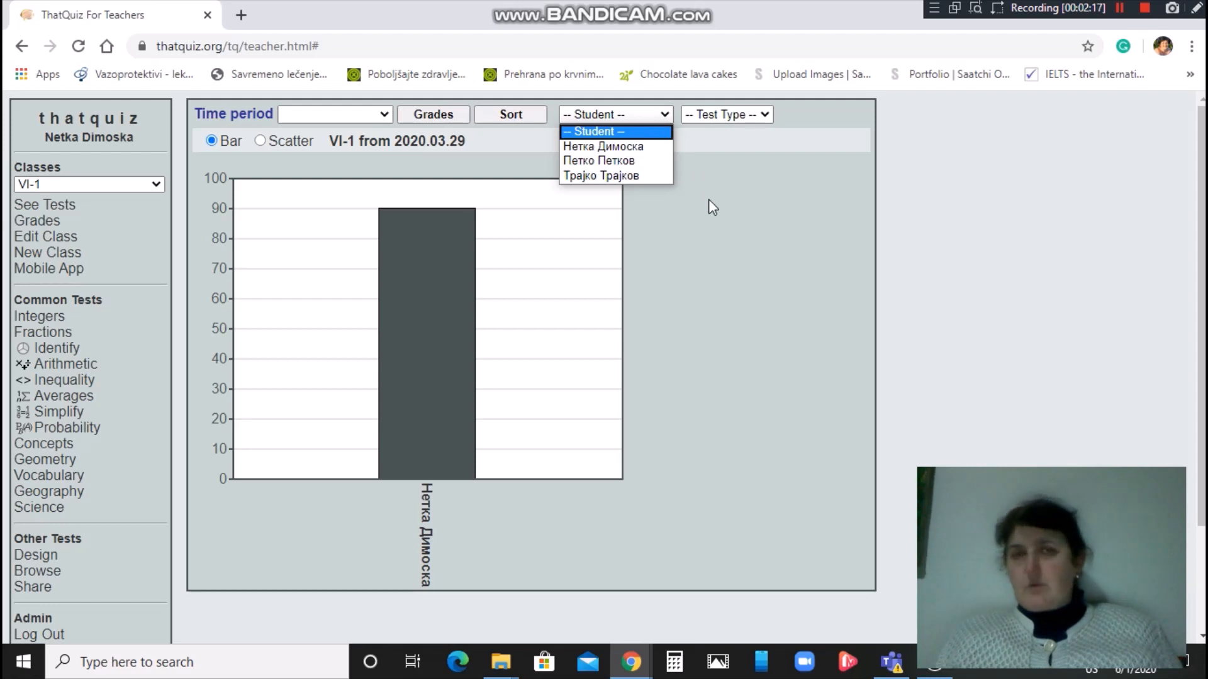
left_click(502, 114)
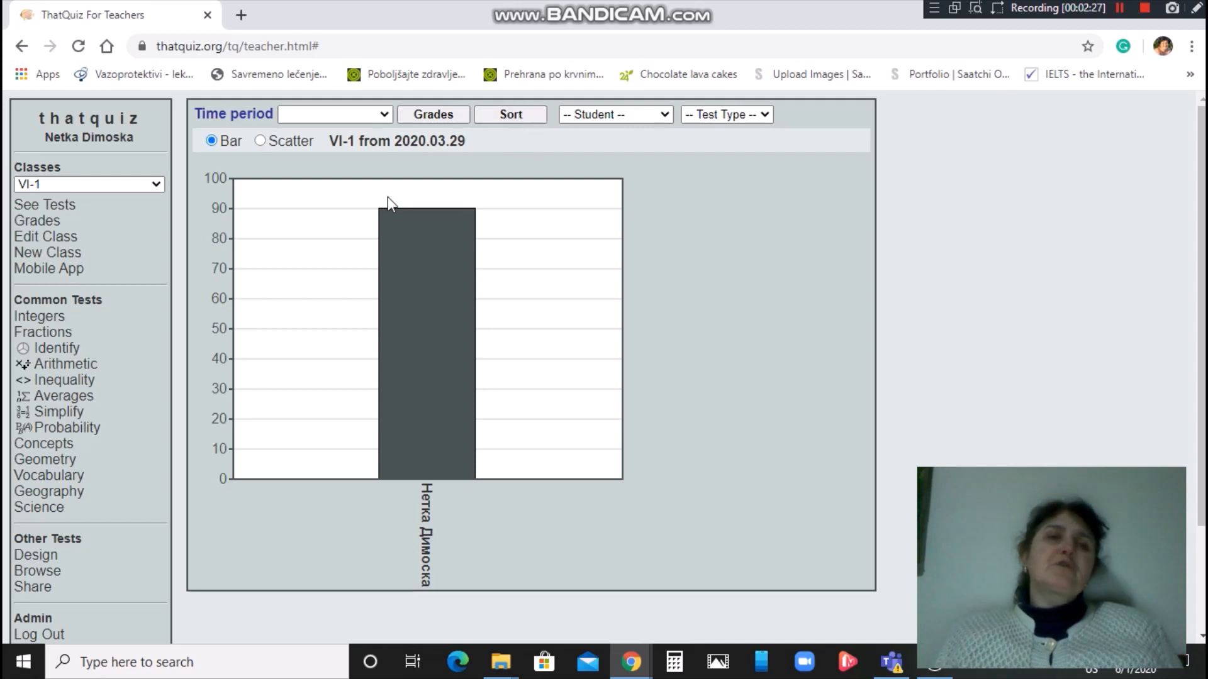
mouse_move(412, 236)
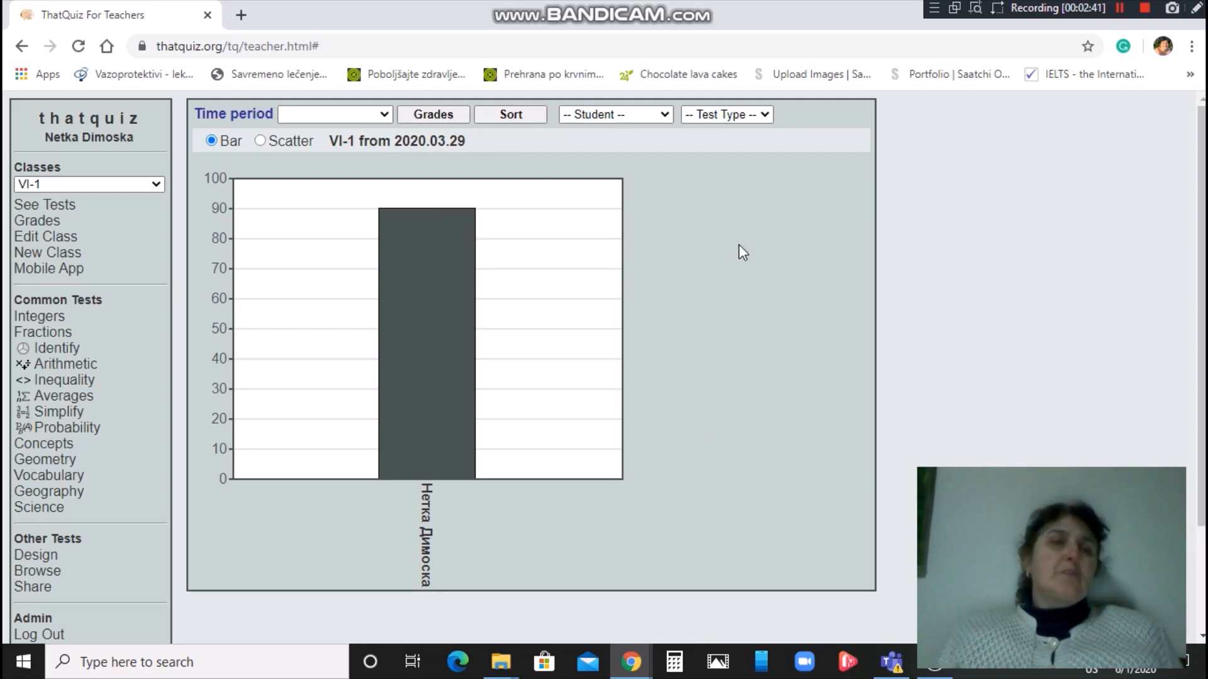
left_click(259, 141)
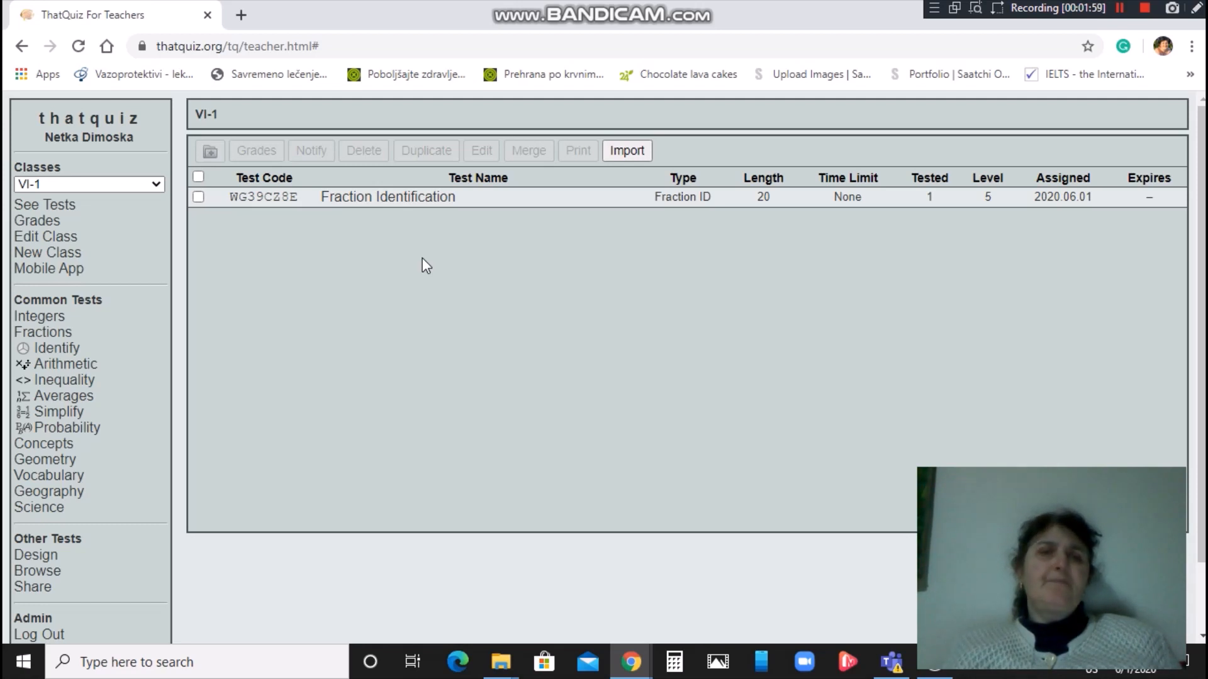
Copy the Fraction Identification class-test URL and open a new browser tab.
left_click(385, 199)
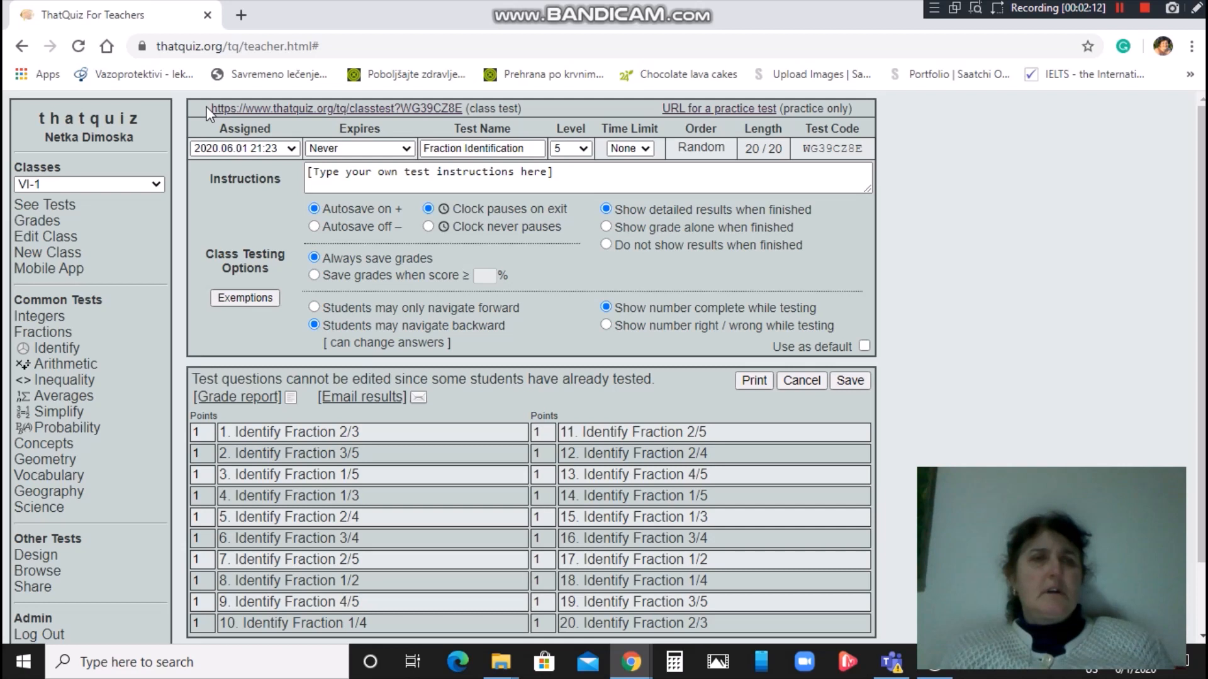
left_click_drag(207, 108, 466, 108)
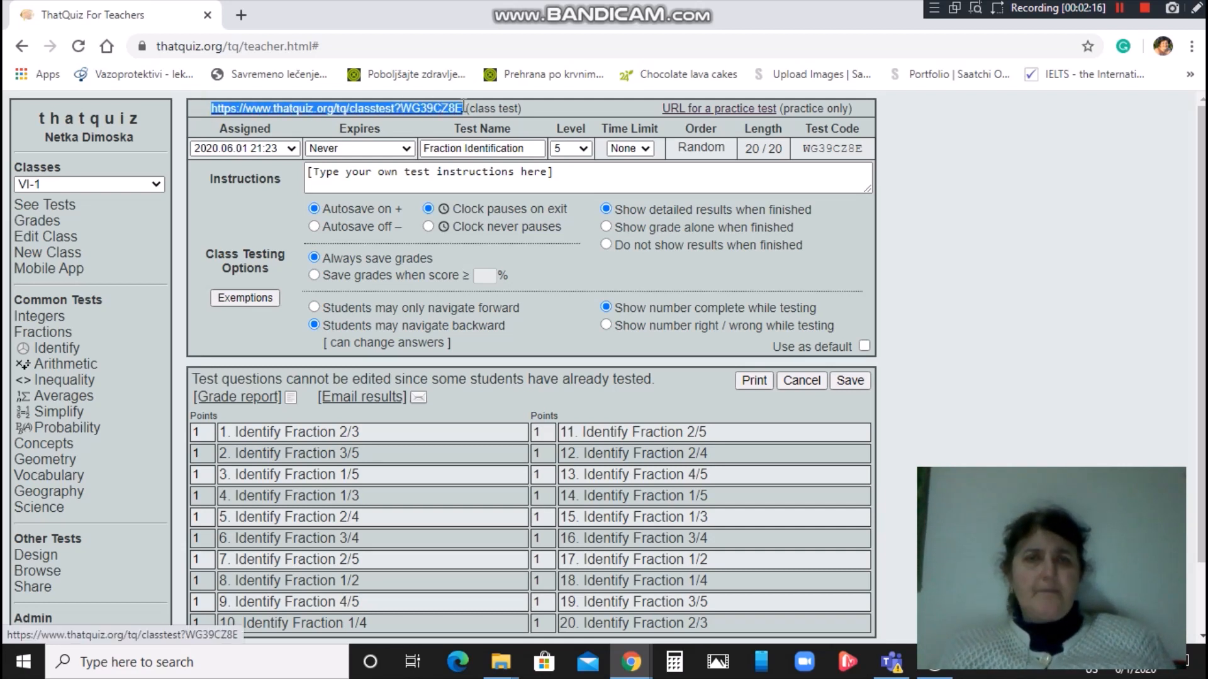
right_click(437, 114)
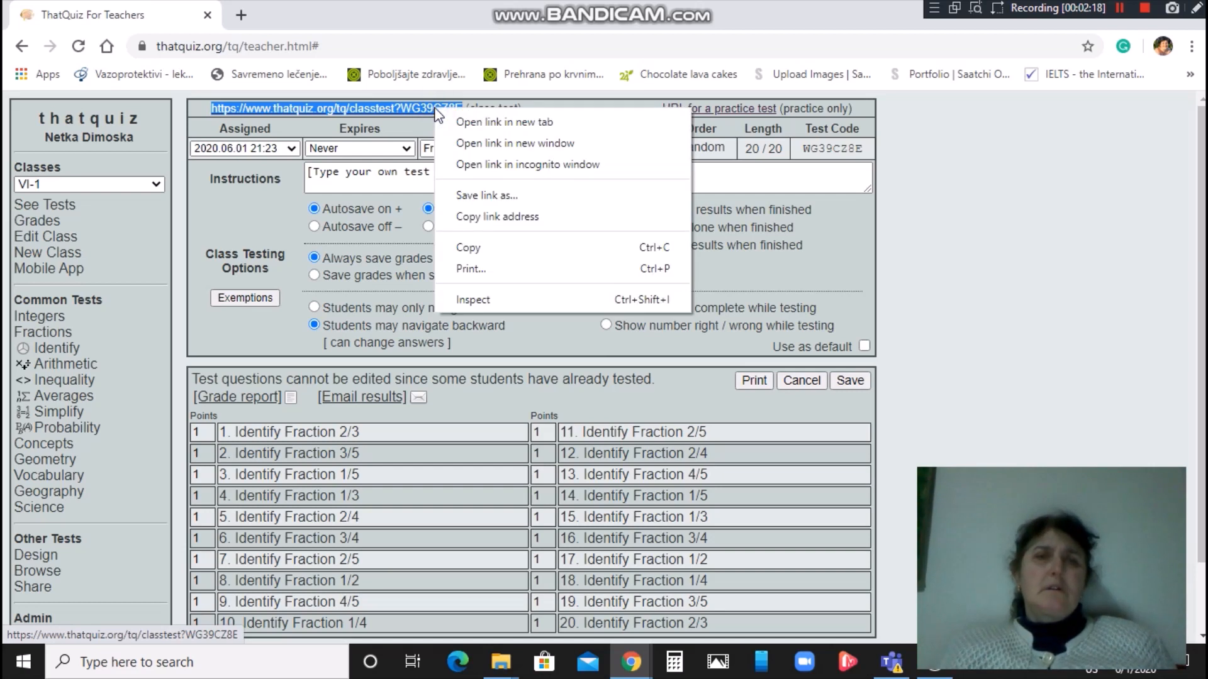
left_click(480, 252)
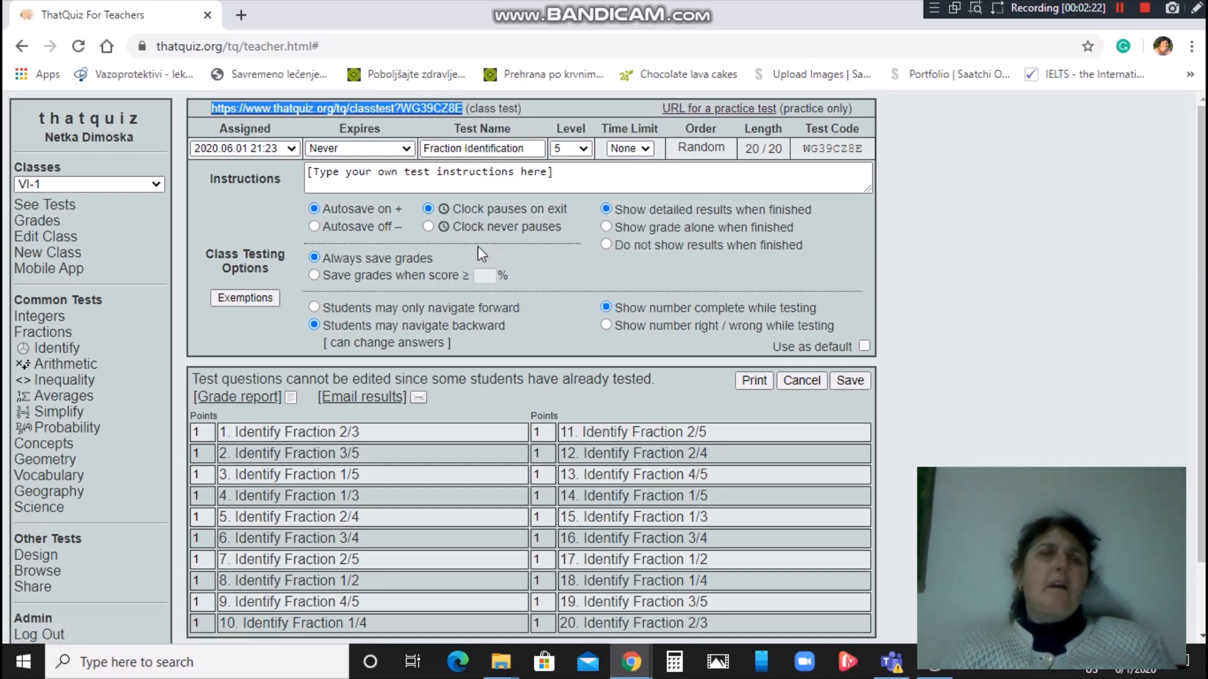
left_click(241, 15)
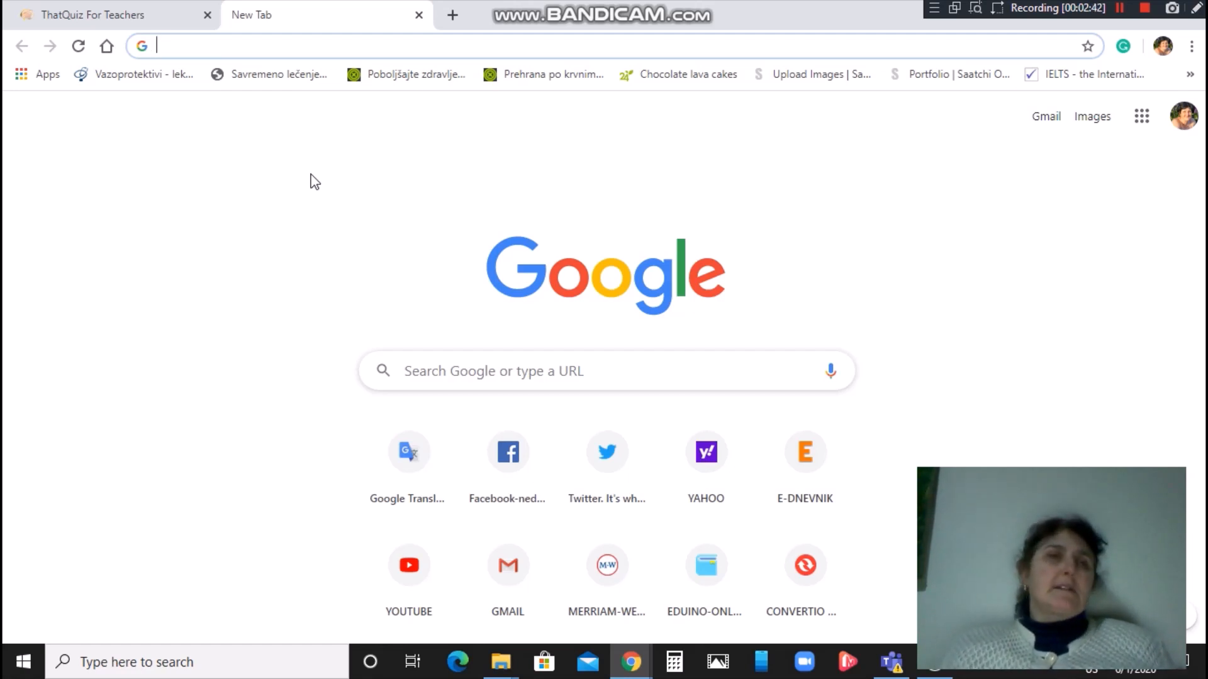
Load the pasted class-test URL in the new tab and view its Student list.
left_click(323, 48)
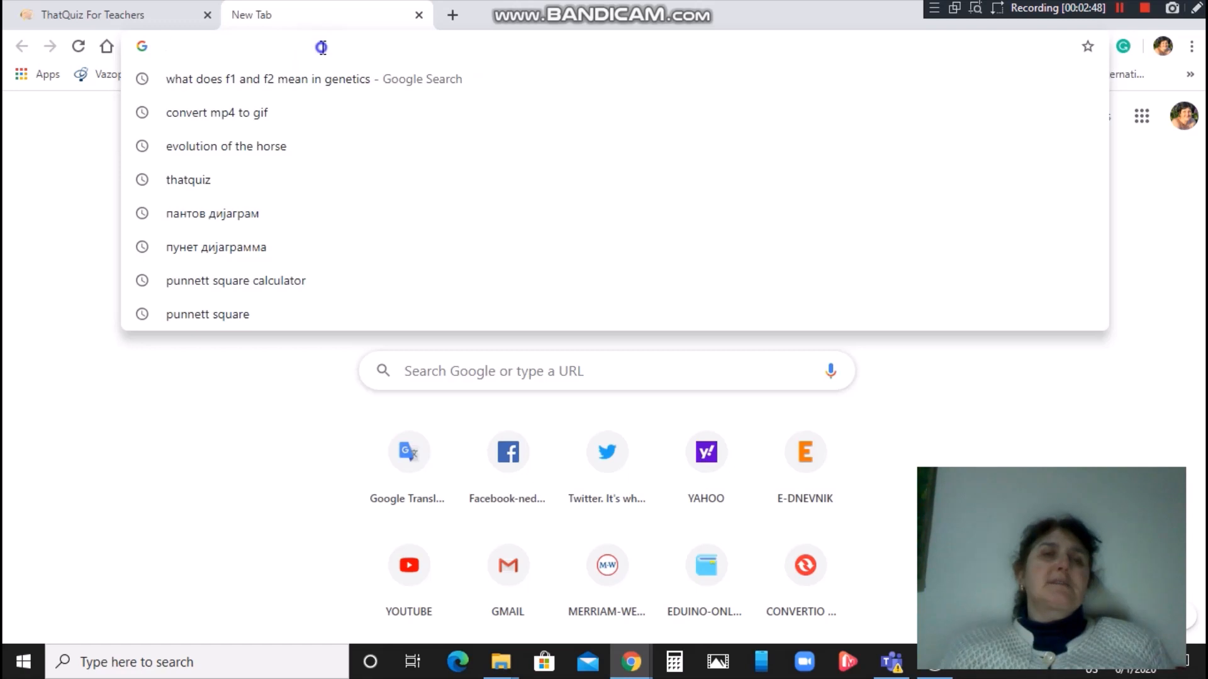
right_click(321, 47)
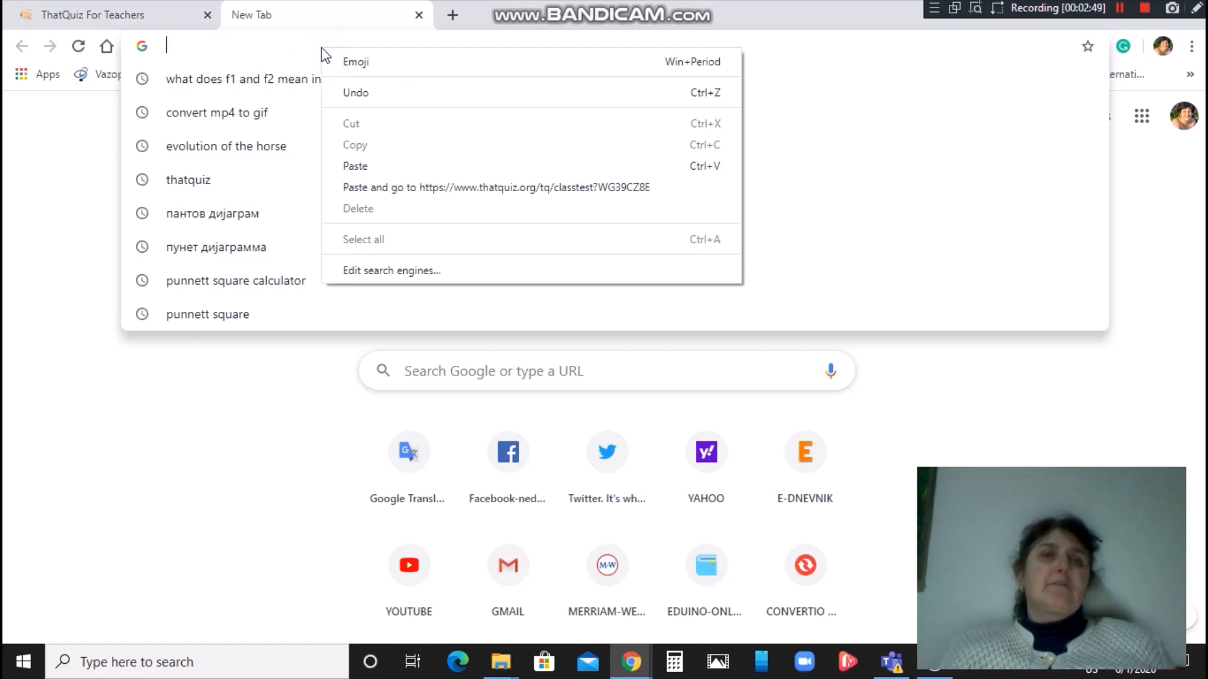
left_click(353, 167)
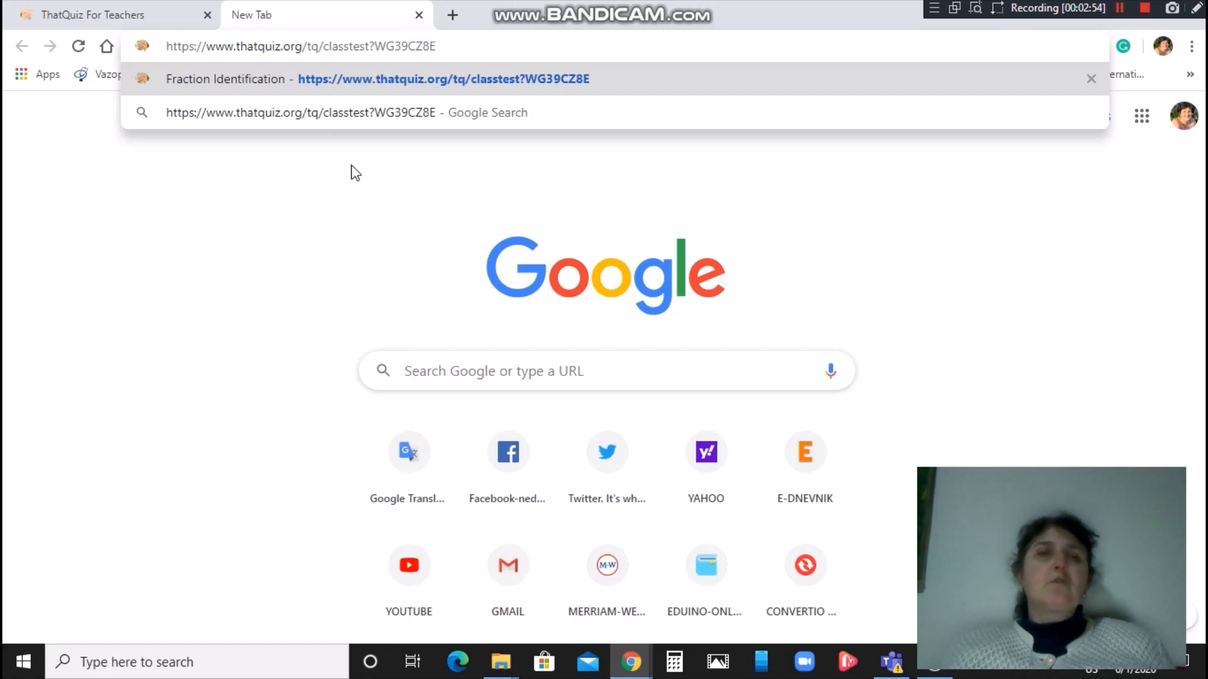
key("Return")
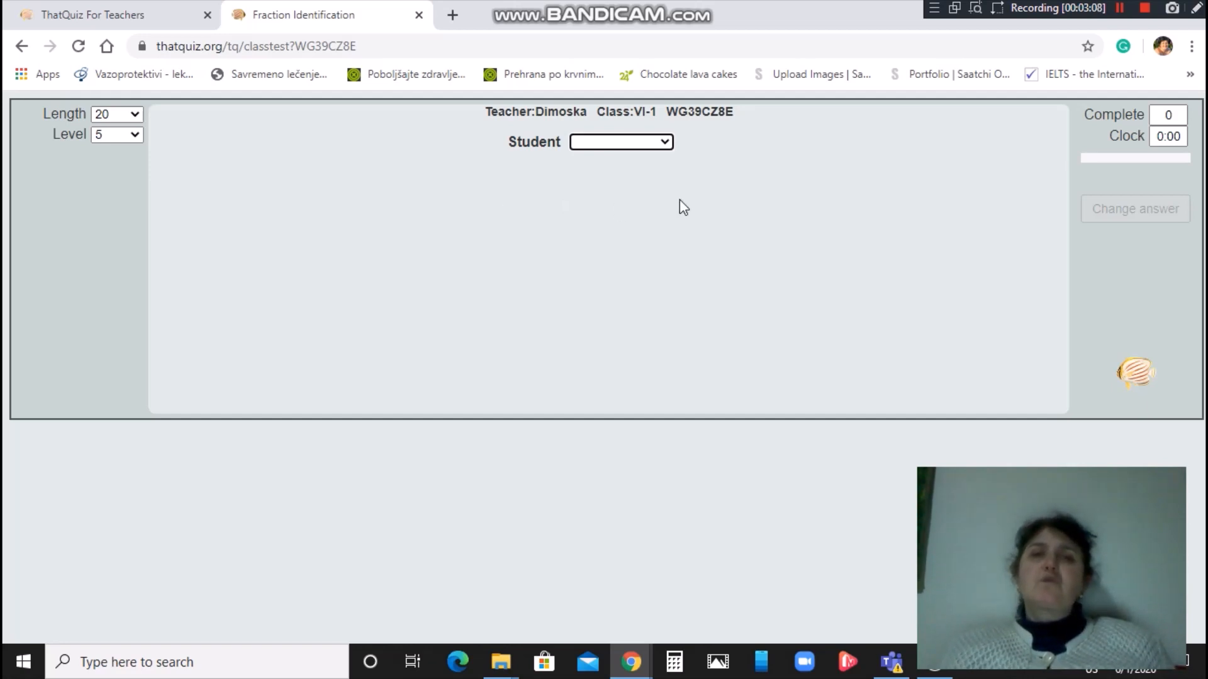
left_click(665, 142)
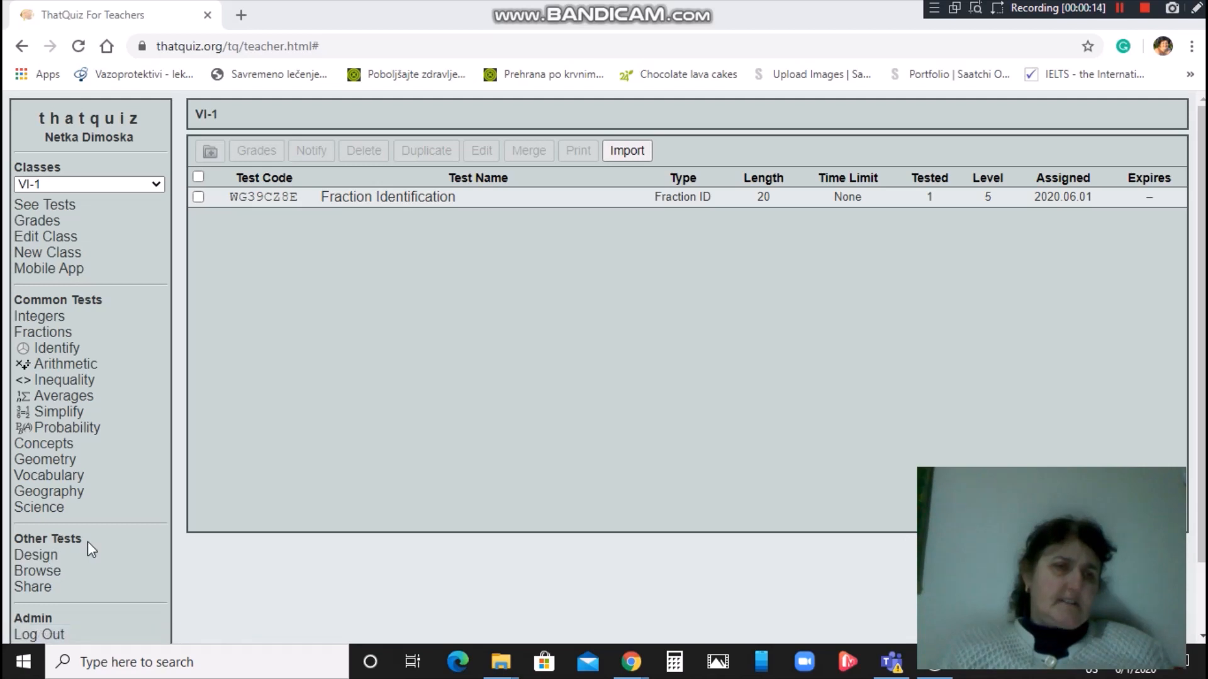
Go to the Test Design page under Other Tests in the sidebar.
left_click(43, 558)
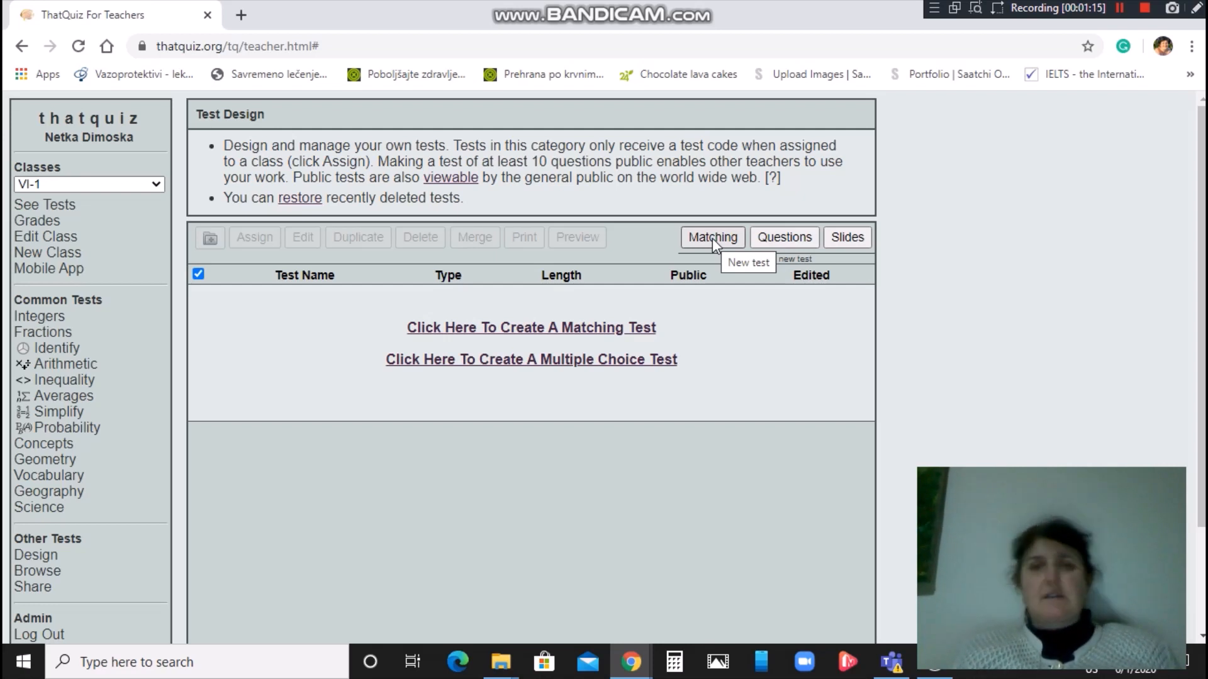
Create a new matching test named 'V-1 ВИДОВИ ОПРАШУВАЊЕ'.
left_click(712, 237)
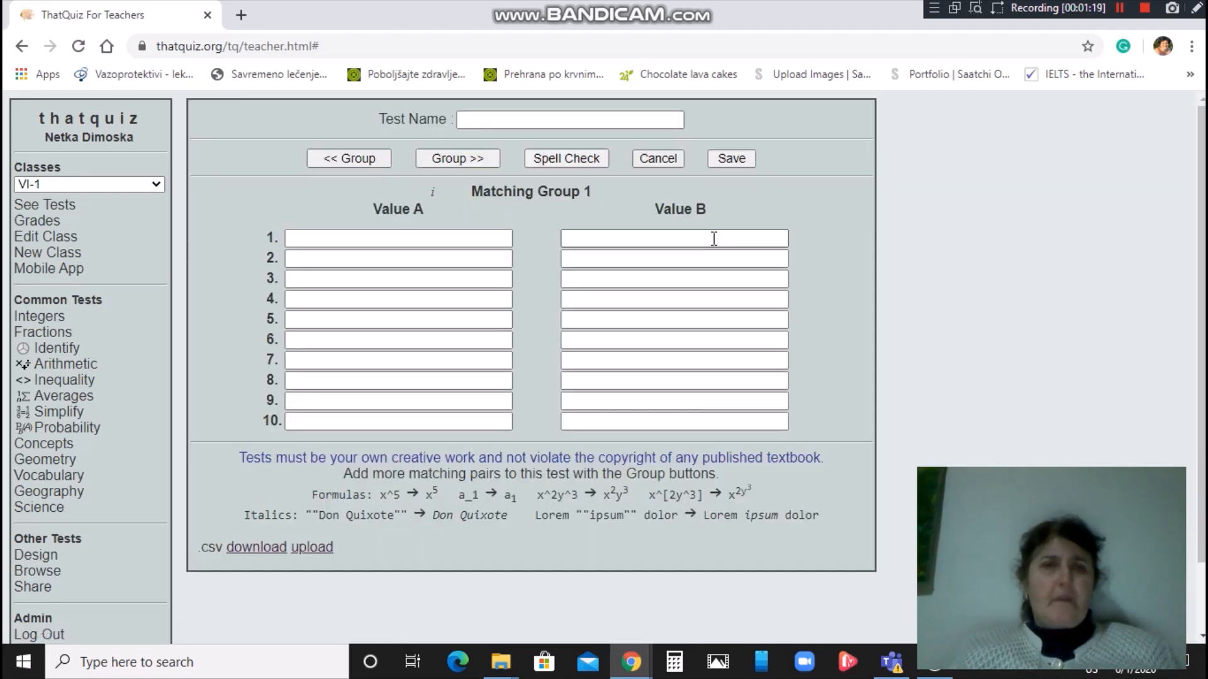
left_click(669, 122)
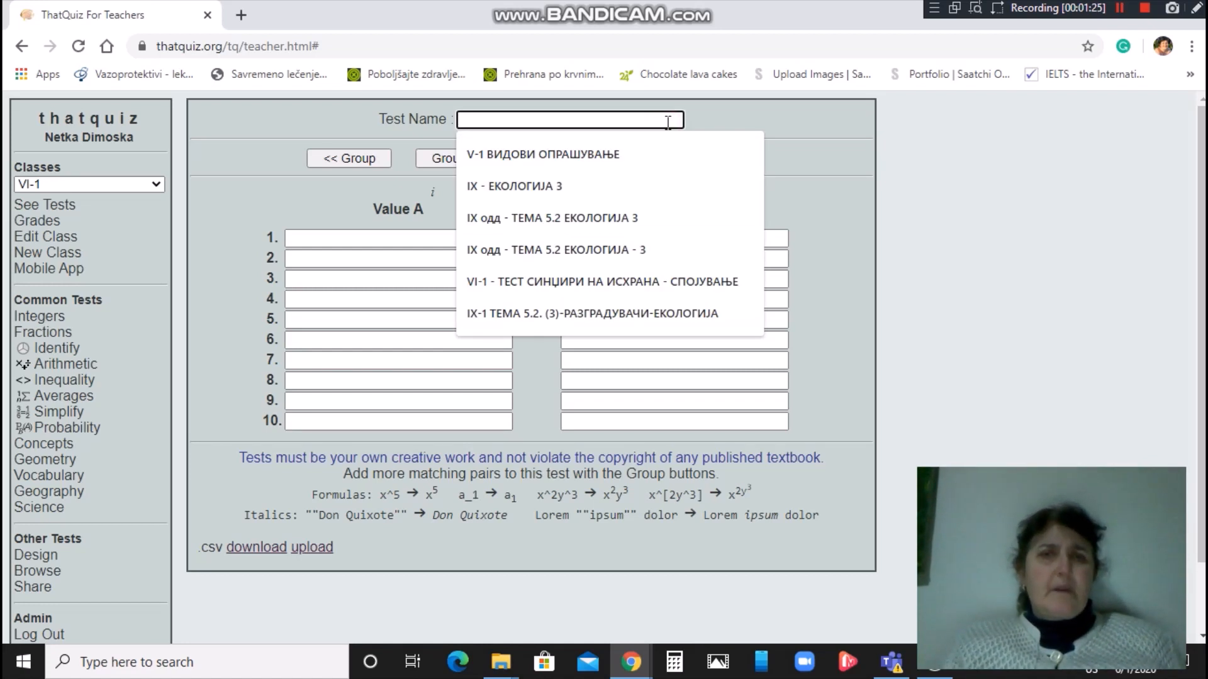
left_click(633, 156)
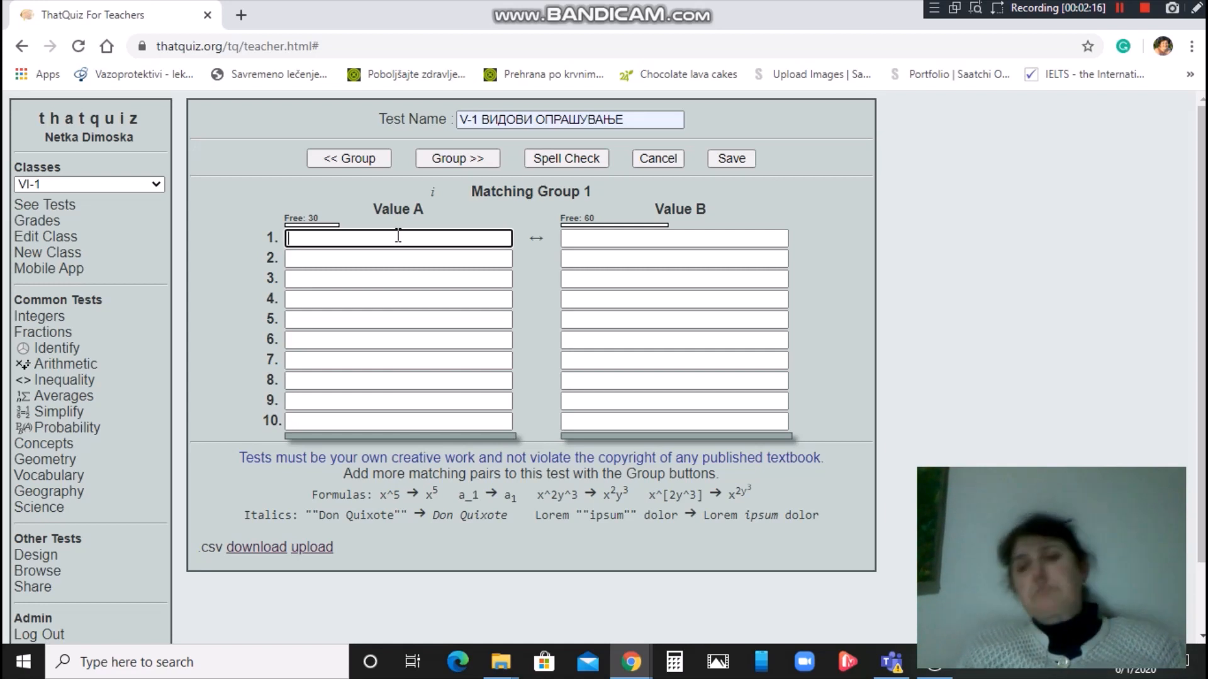
Pair the term 'Опрашување е' with 'пренесување на поленов прав'.
type("Опрашување е")
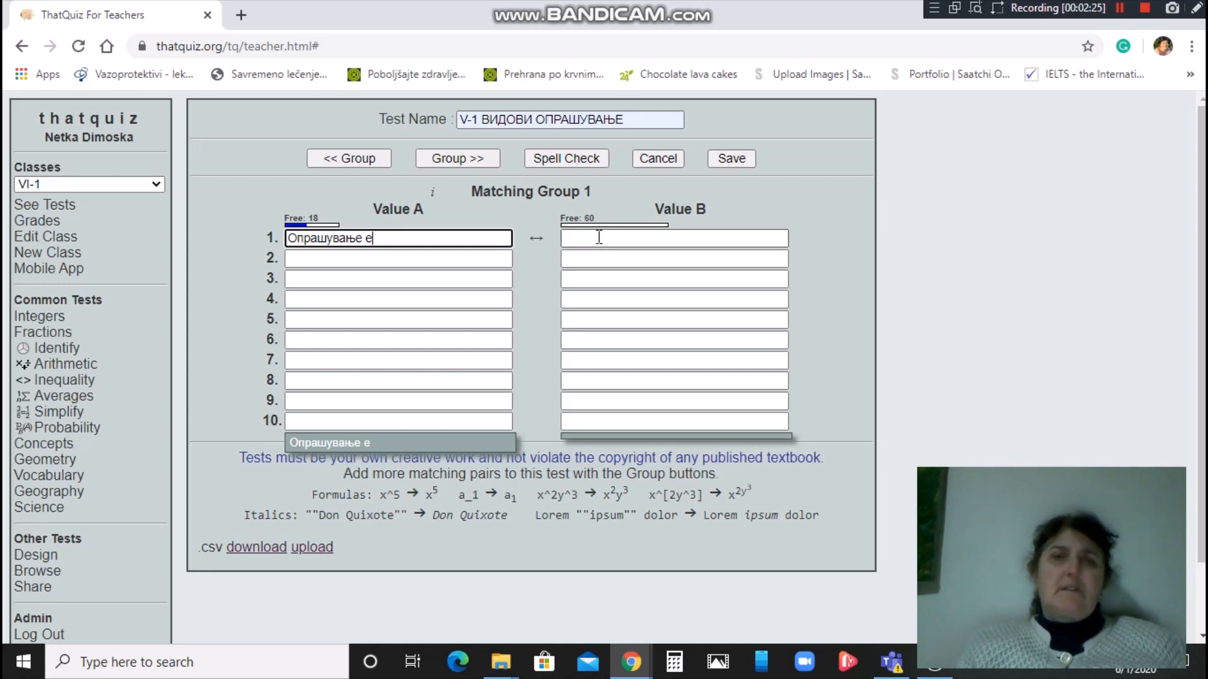
left_click(599, 237)
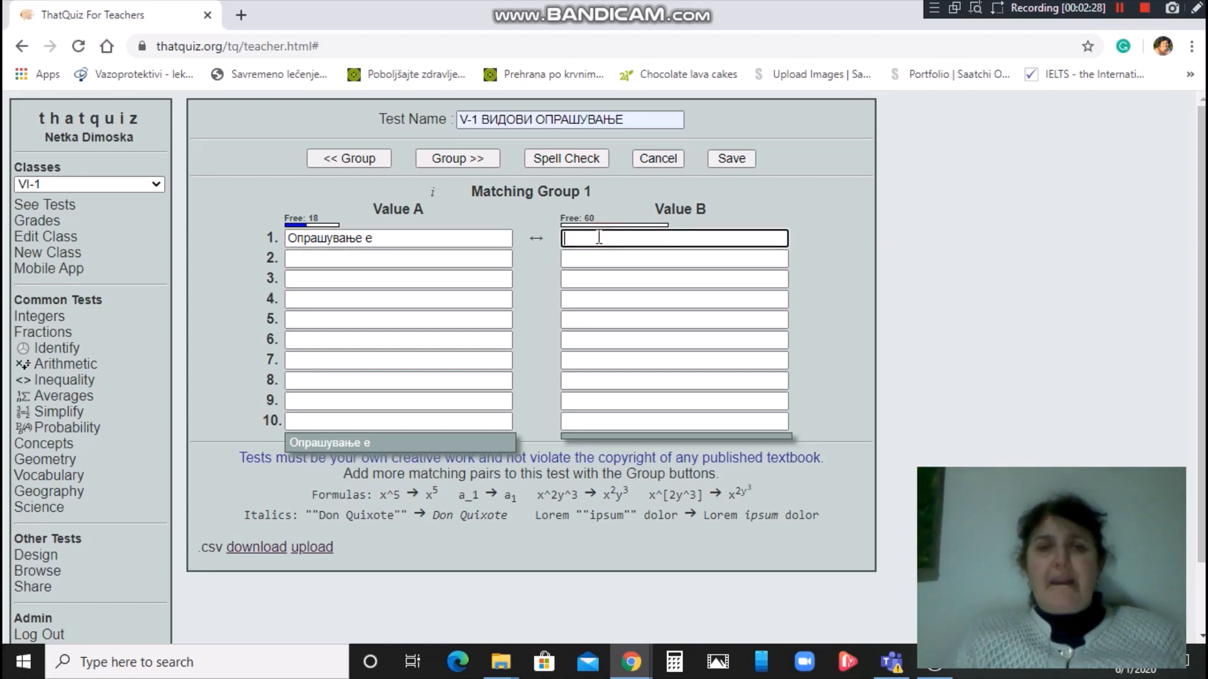
type("пре")
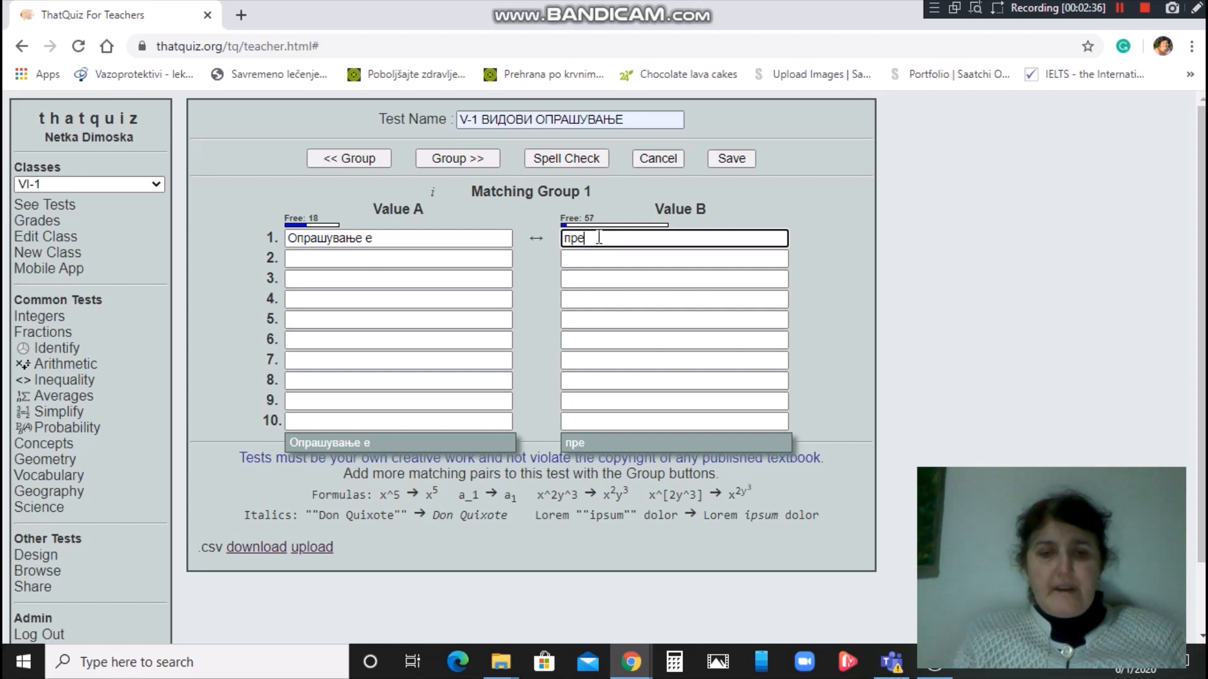
type("несување")
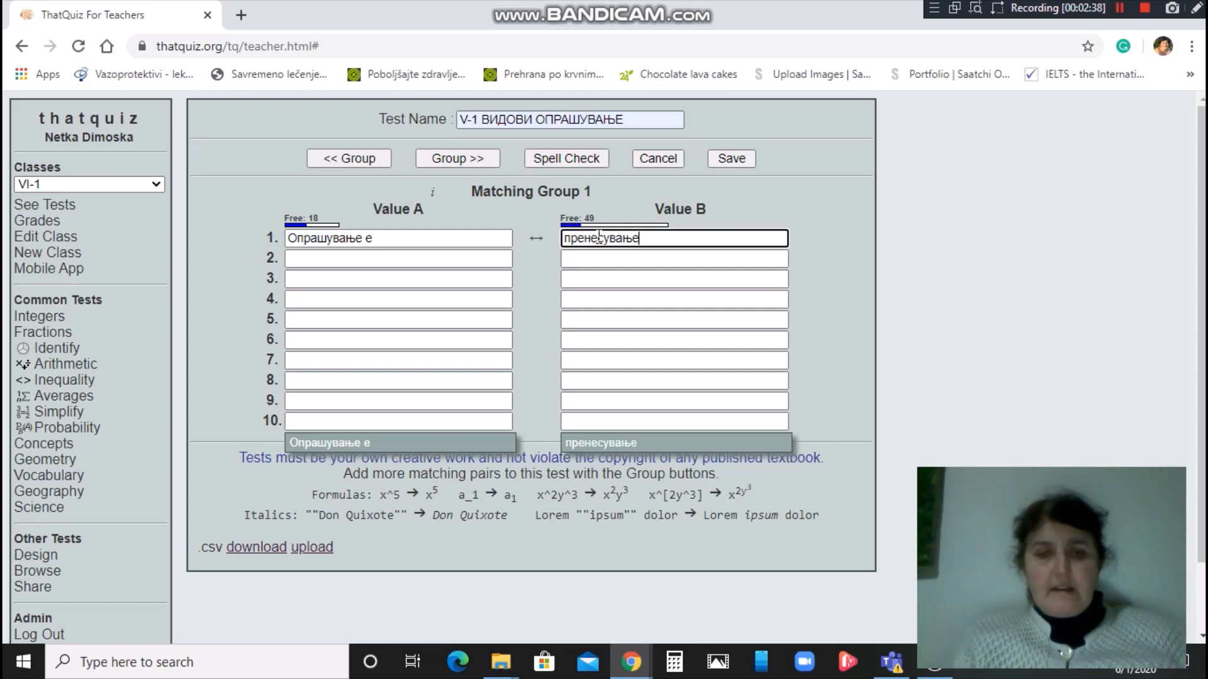
type(" на поленов прав")
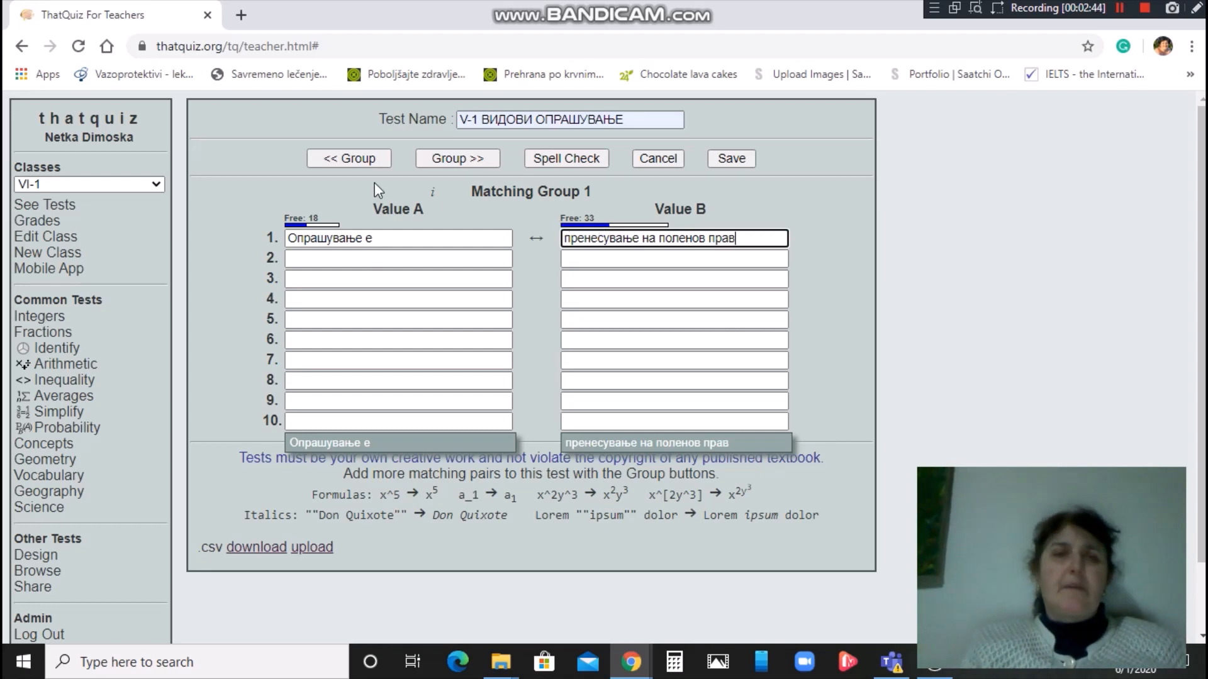
Pair 'Само опрашување е' with 'пренос на полен од прашник на толчник од ист цвет' and save.
left_click(359, 258)
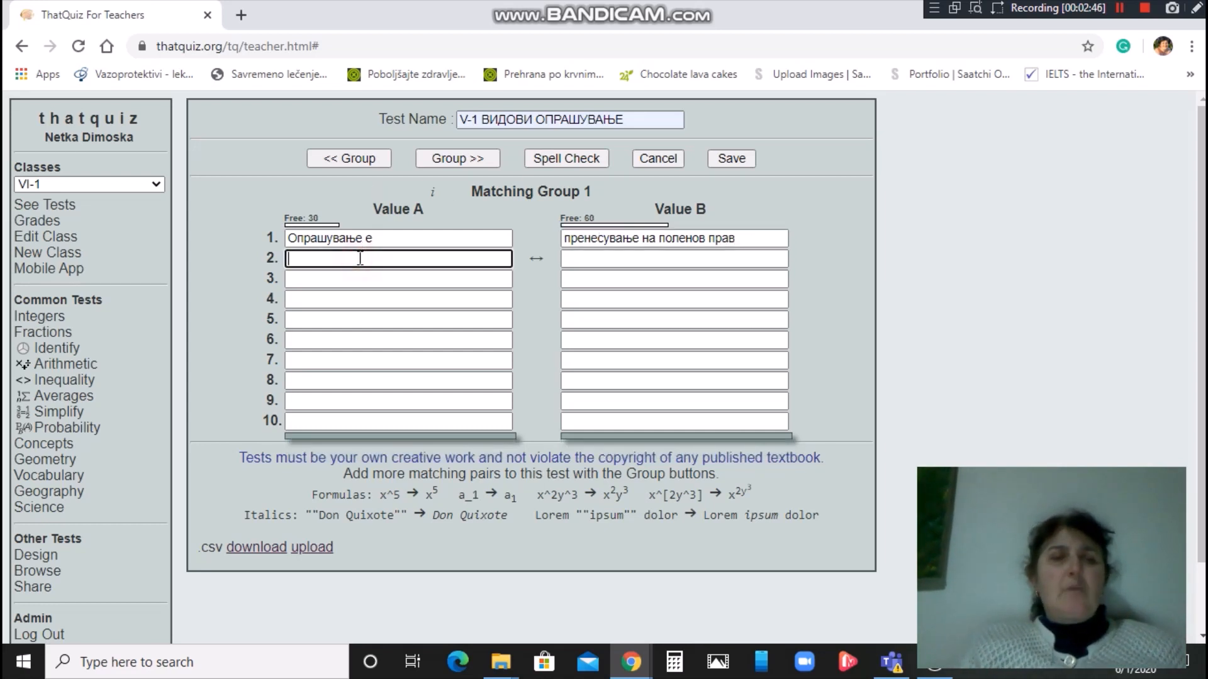
type("Са")
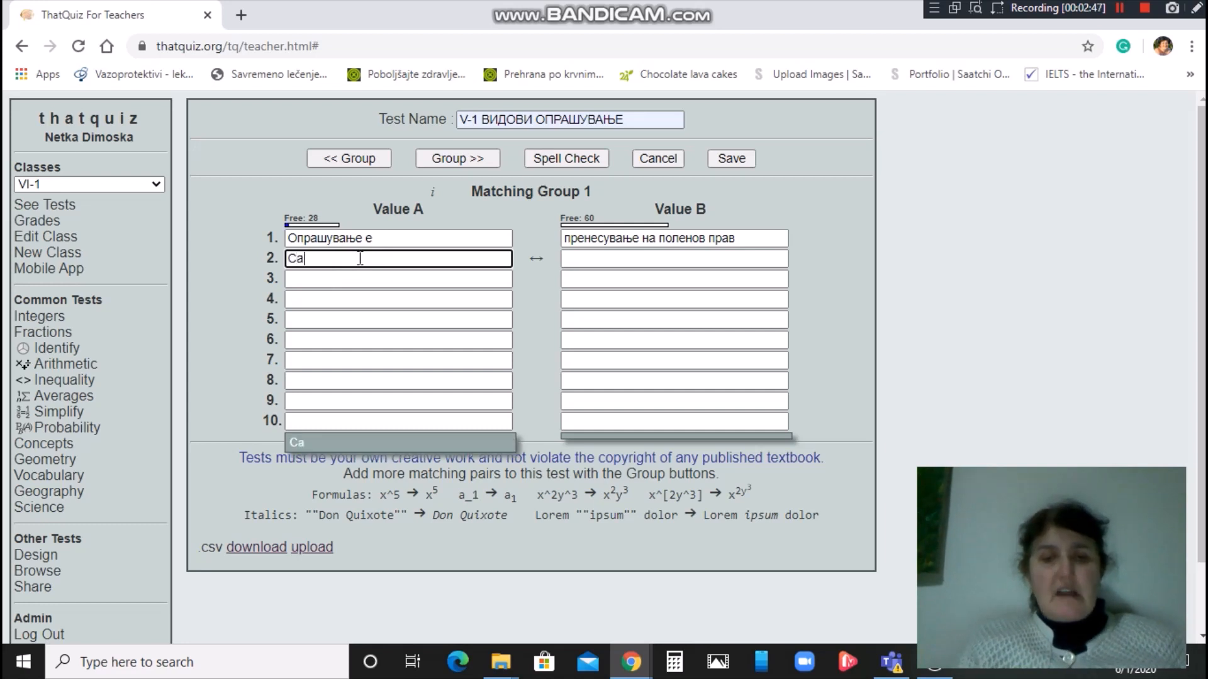
type("мо о")
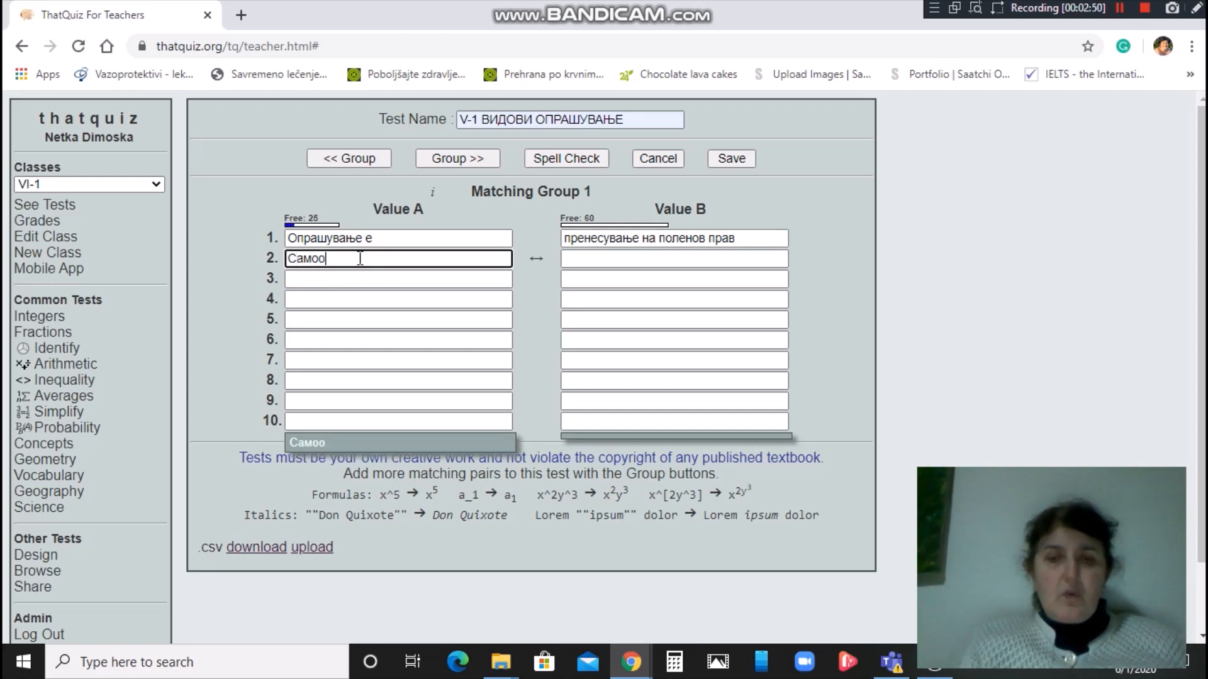
type("прашување")
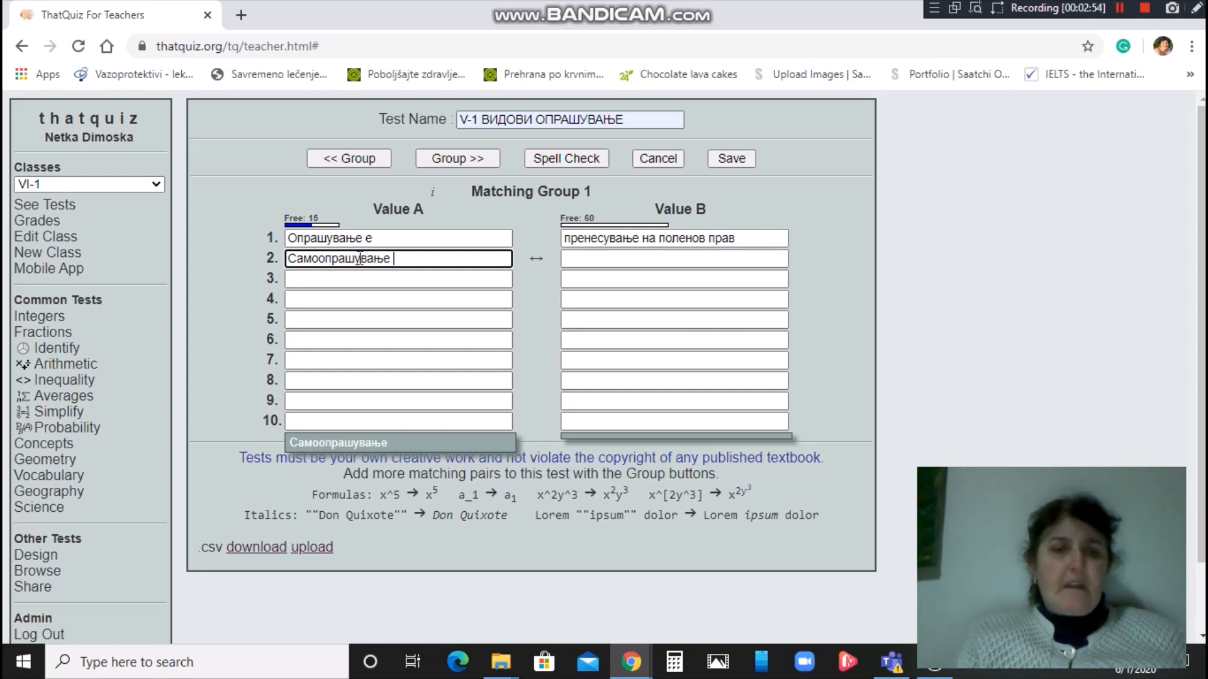
type(" е")
left_click(588, 263)
type("пренос на полен од праш")
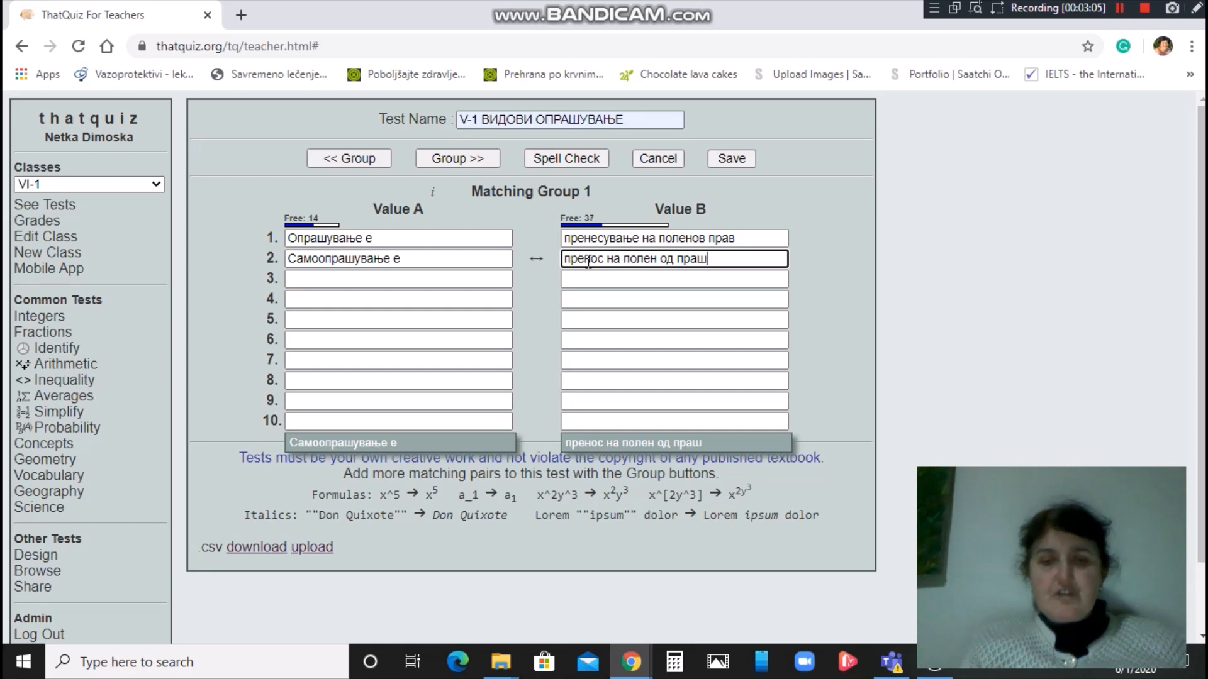
type("ник на т")
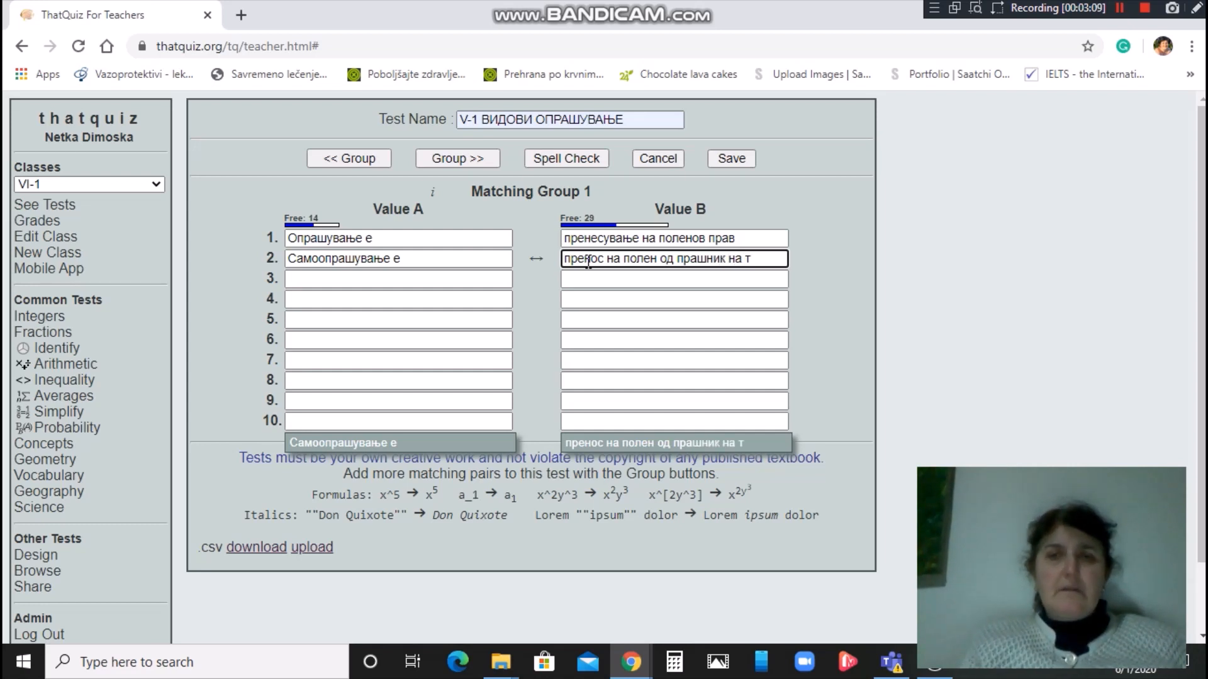
type("ол")
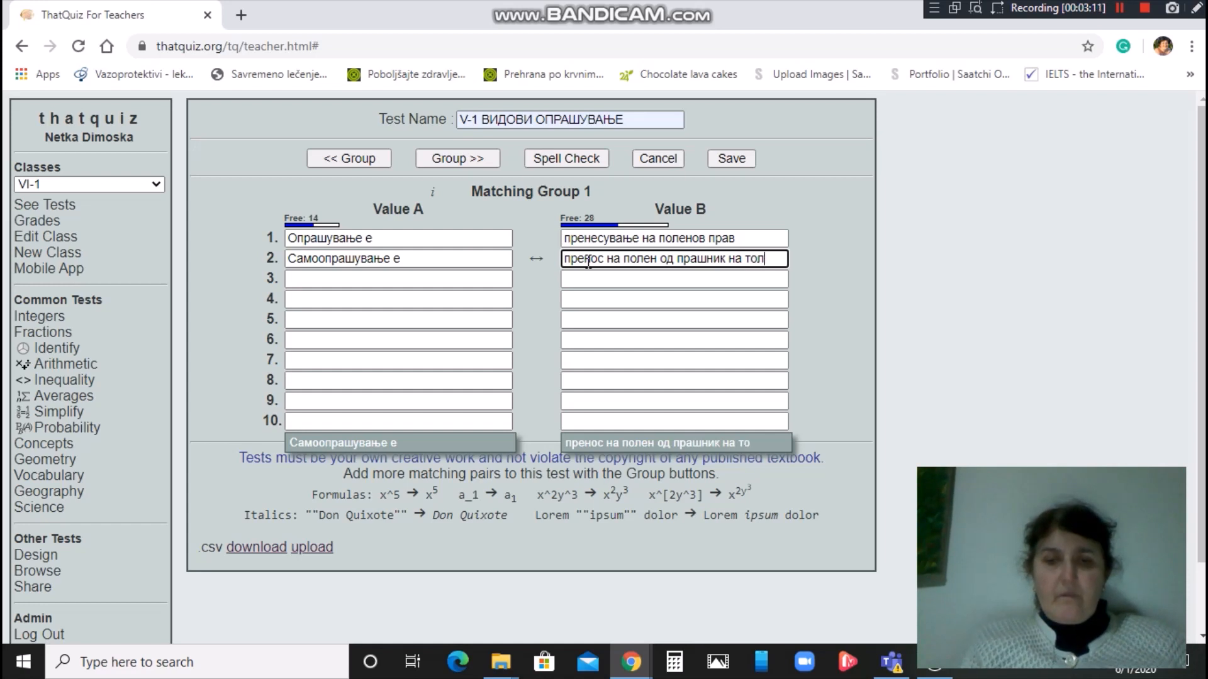
type("чник")
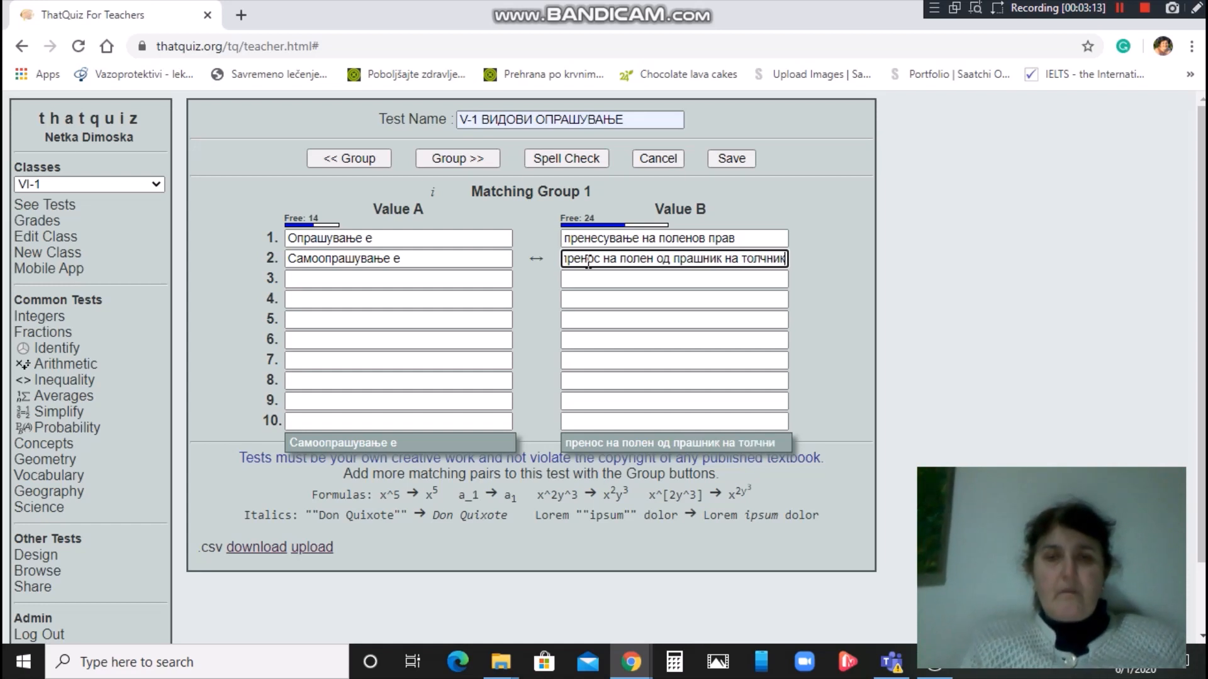
type(" од ис")
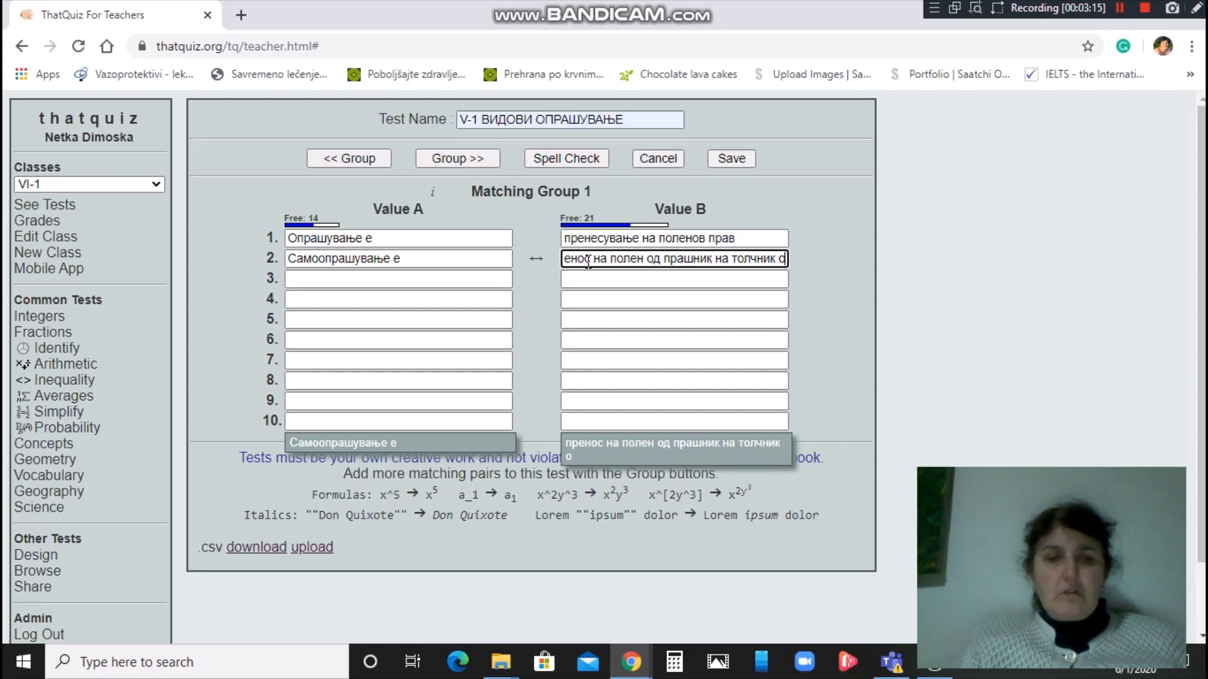
type("т цвет")
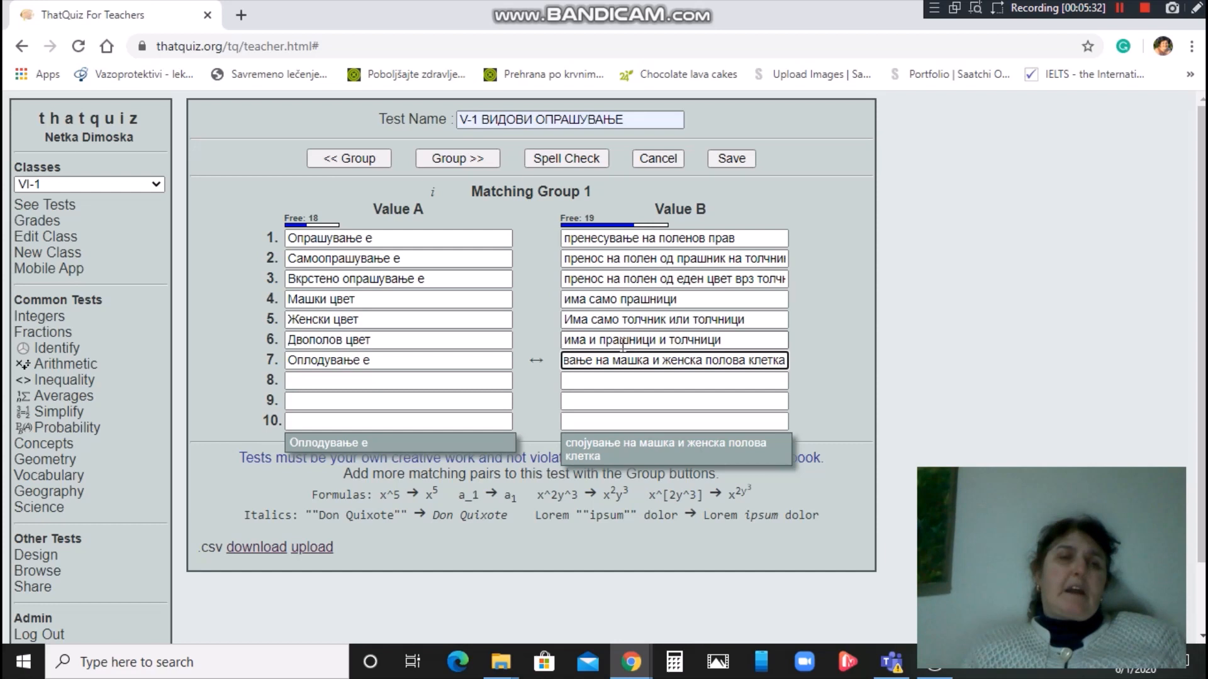
left_click(732, 159)
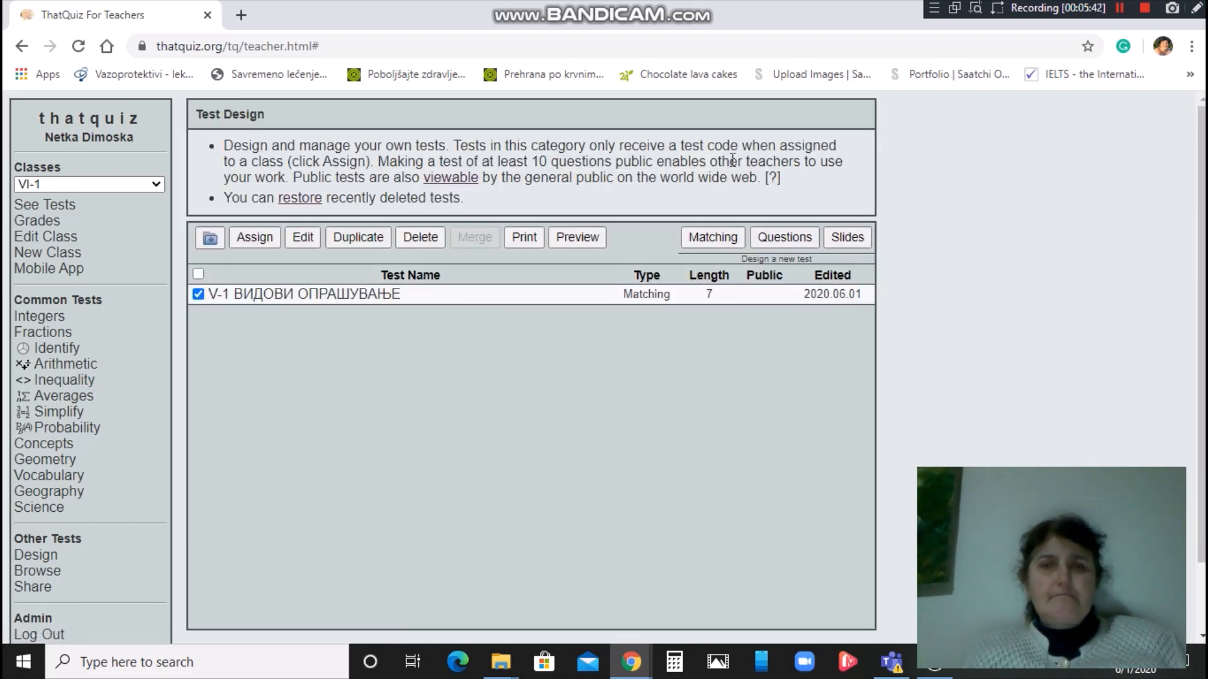
Assign the 'V-1 ВИДОВИ ОПРАШУВАЊЕ' matching test to class VI-1.
left_click(248, 237)
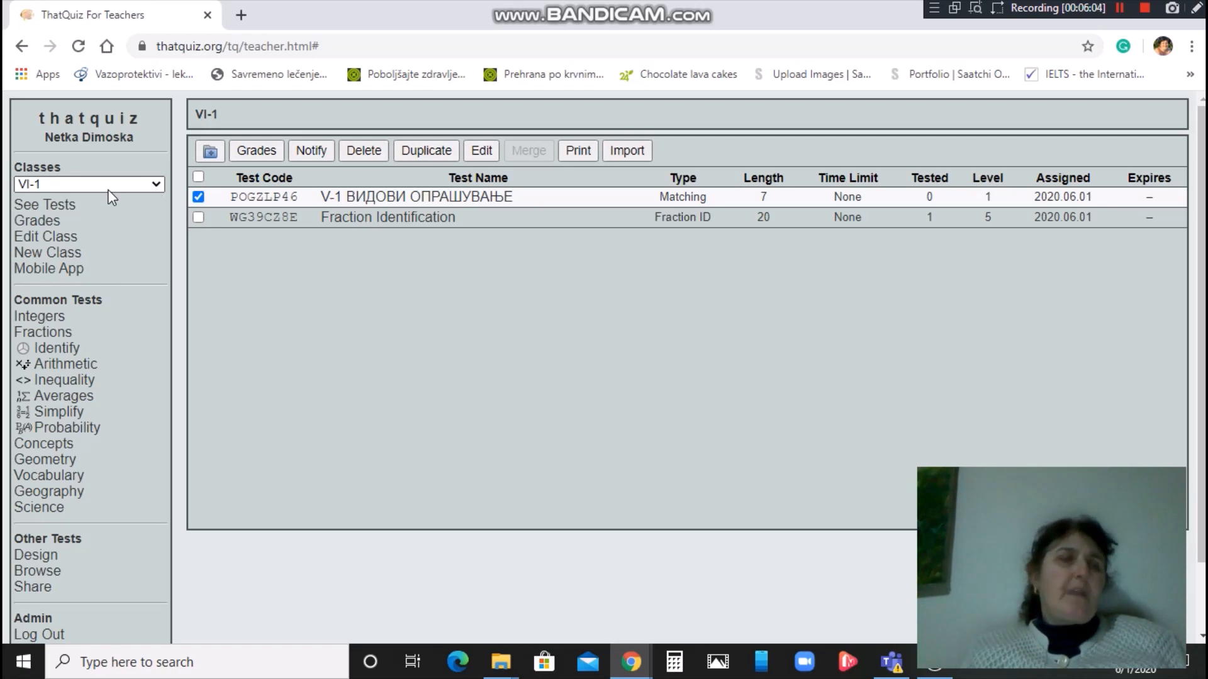
left_click(157, 183)
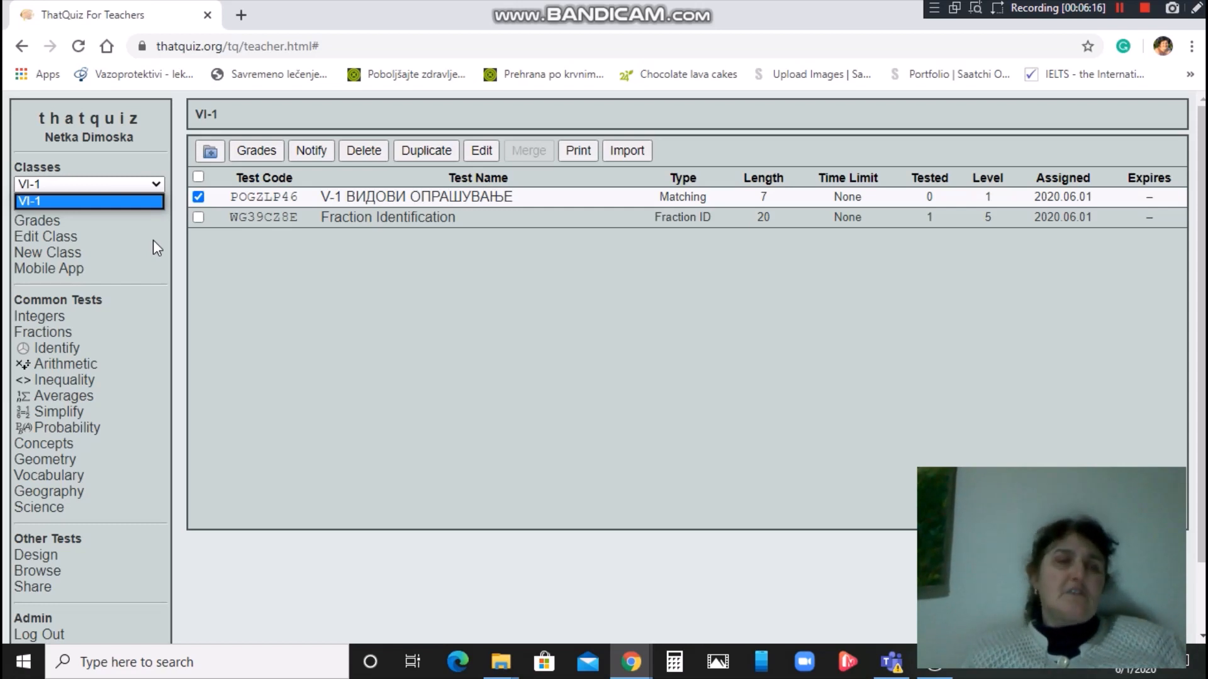
left_click(120, 184)
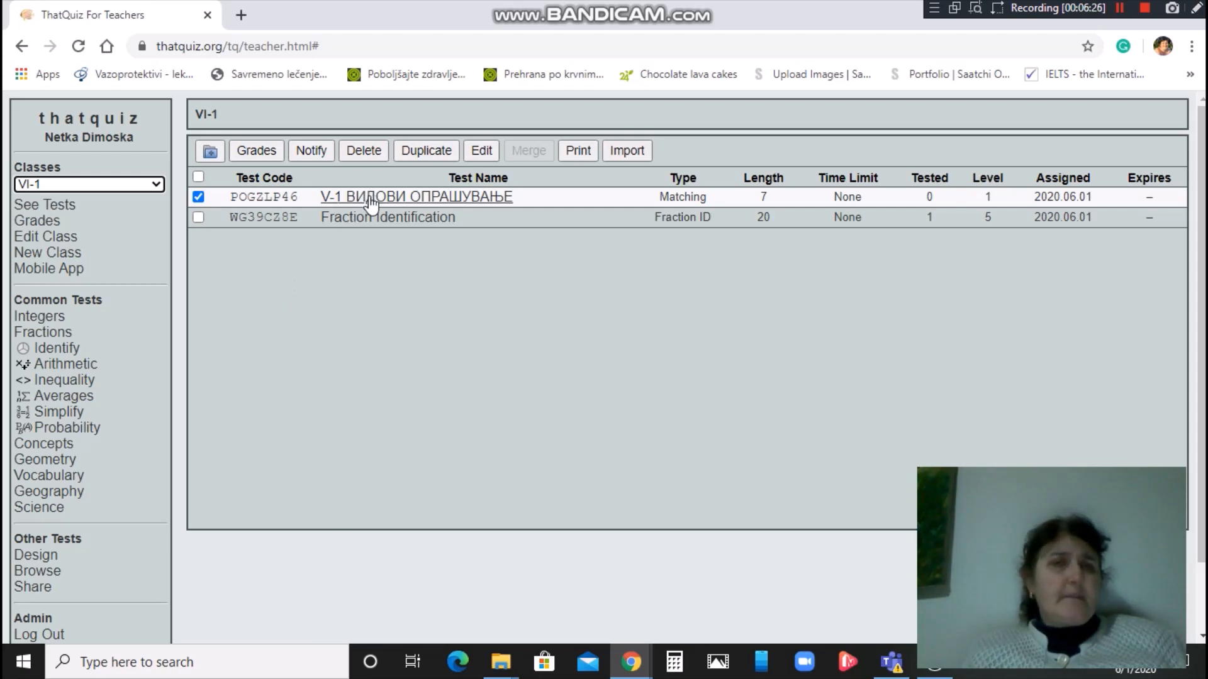
Start the test from its code link as a student and match 'Вкрстено опрашување е' to its definition.
left_click(262, 202)
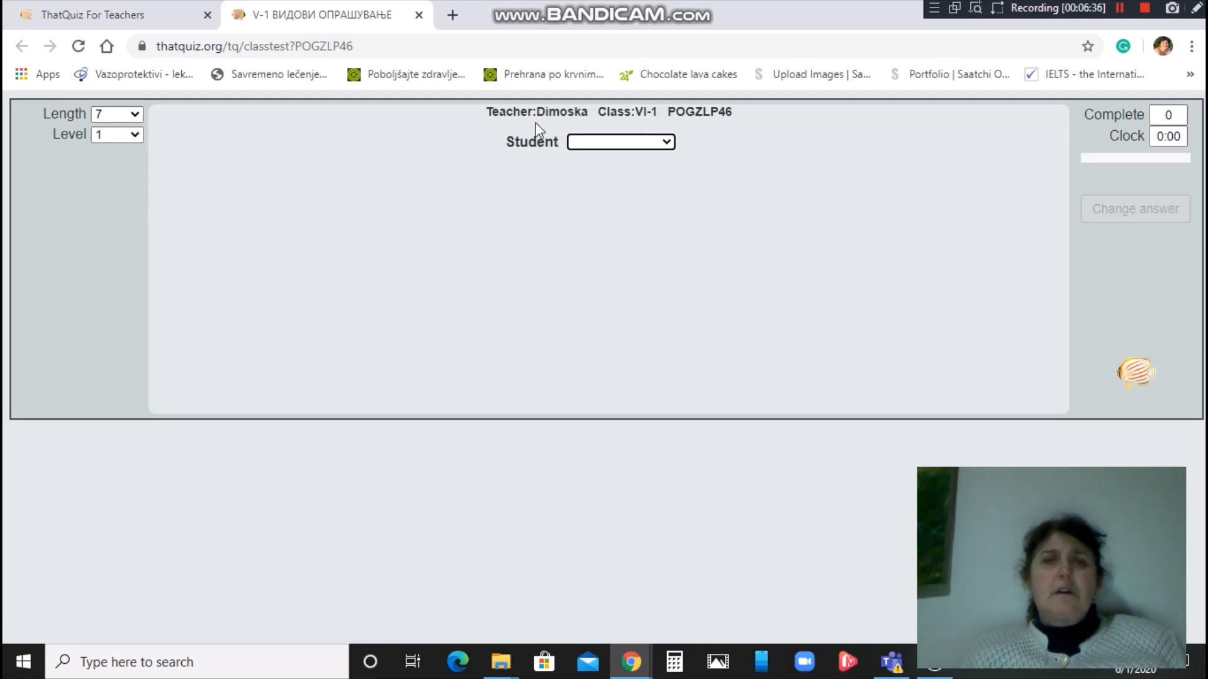
left_click(671, 147)
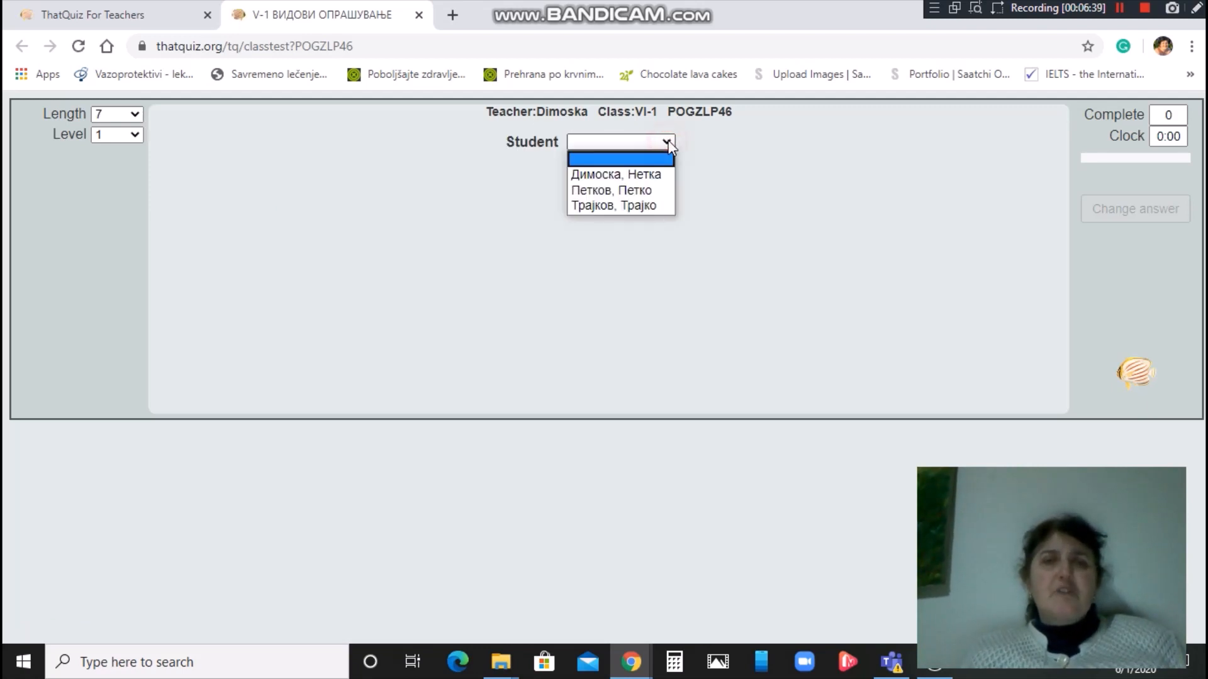
left_click(640, 190)
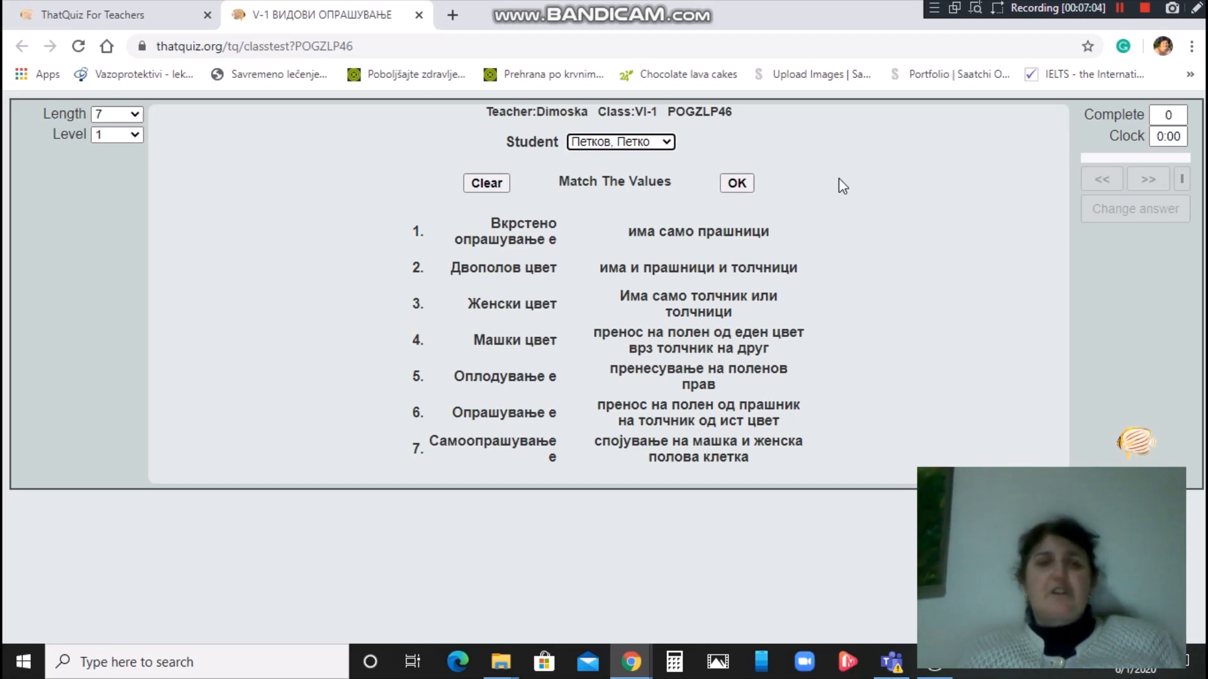
left_click(517, 239)
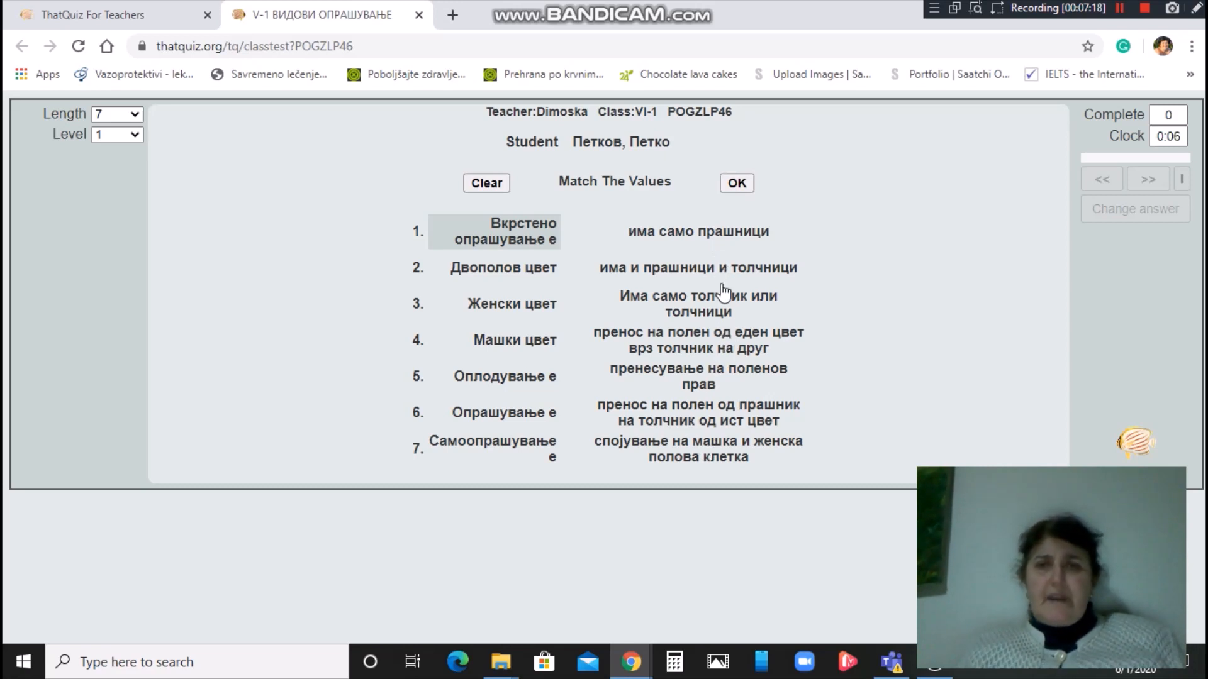
left_click(701, 344)
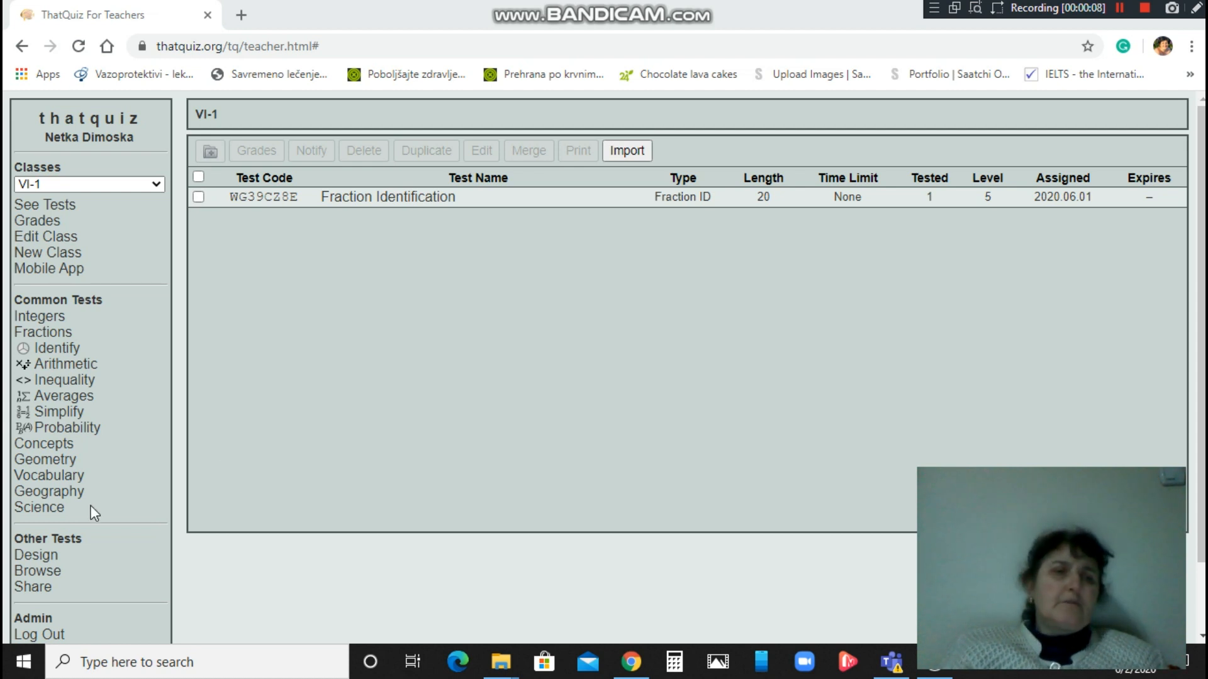
Select 'V-1 ВИДОВИ ОПРАШУВАЊЕ' on the Test Design page and open it for editing.
left_click(48, 555)
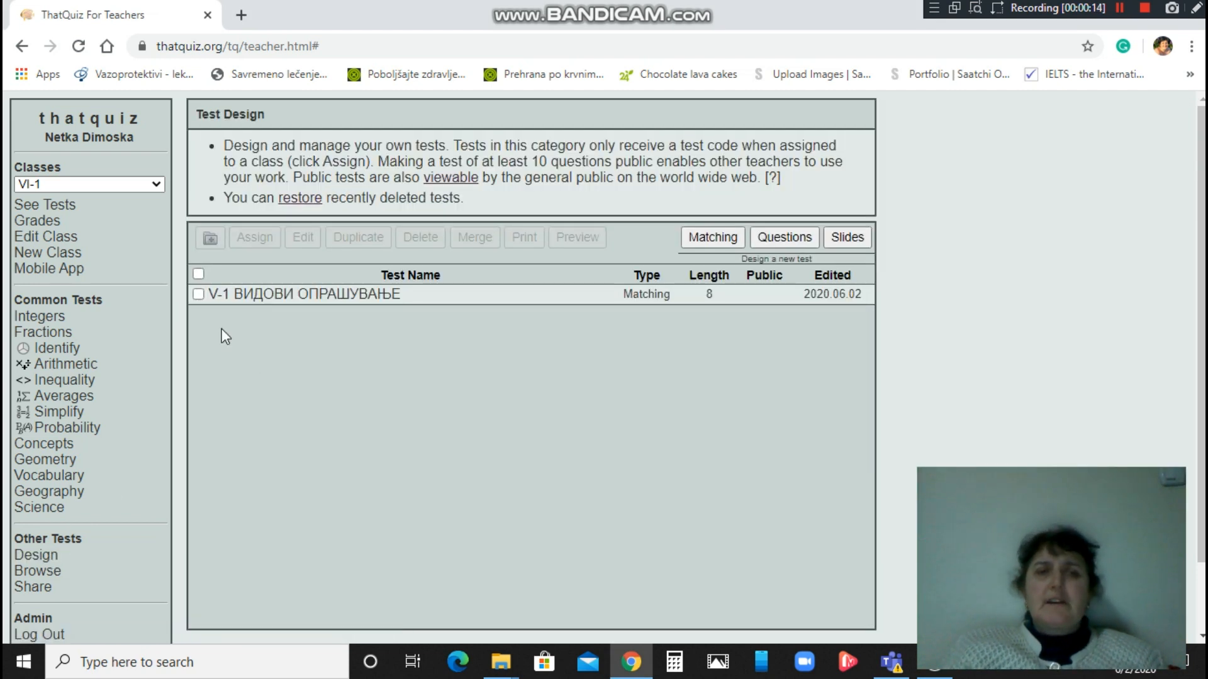
left_click(198, 295)
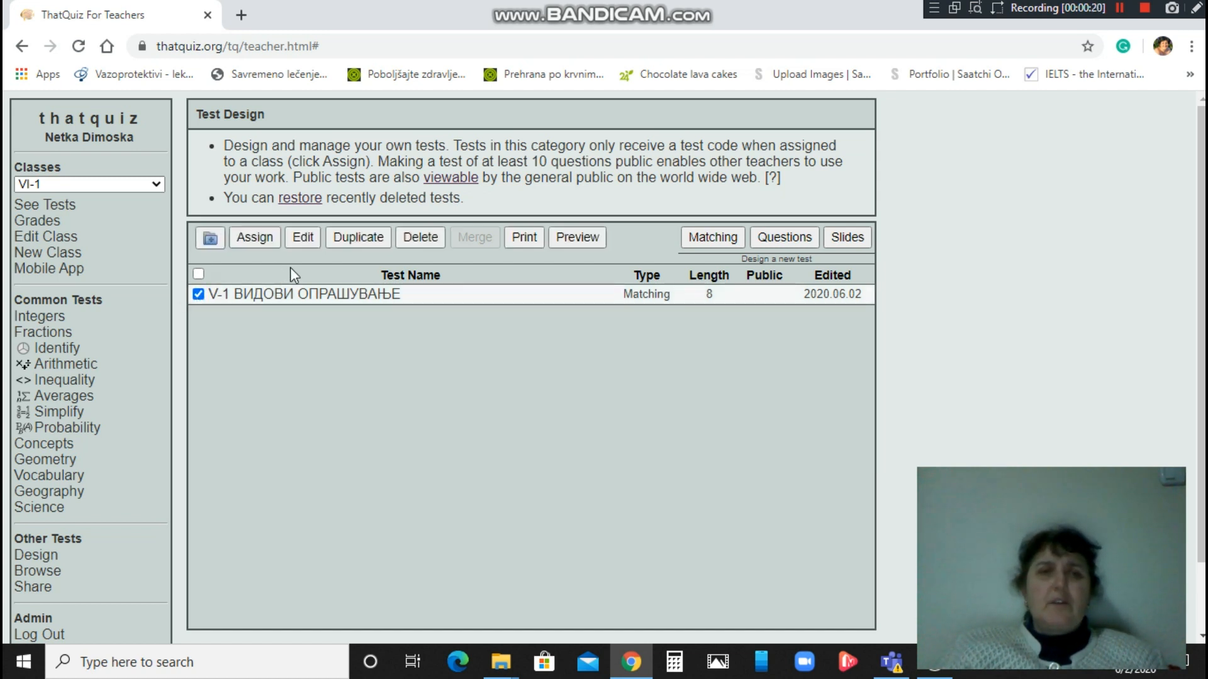
left_click(301, 237)
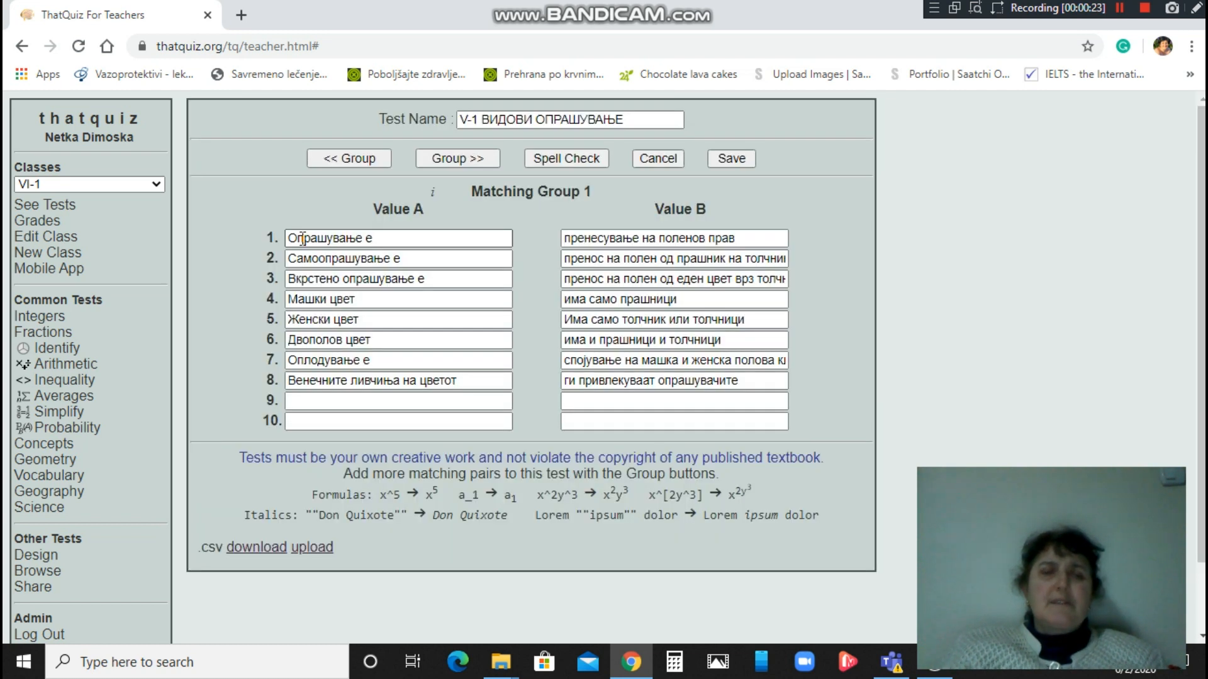
Add the ninth pair: 'Поленот е носител на' with 'машките полови клетки'.
left_click(300, 400)
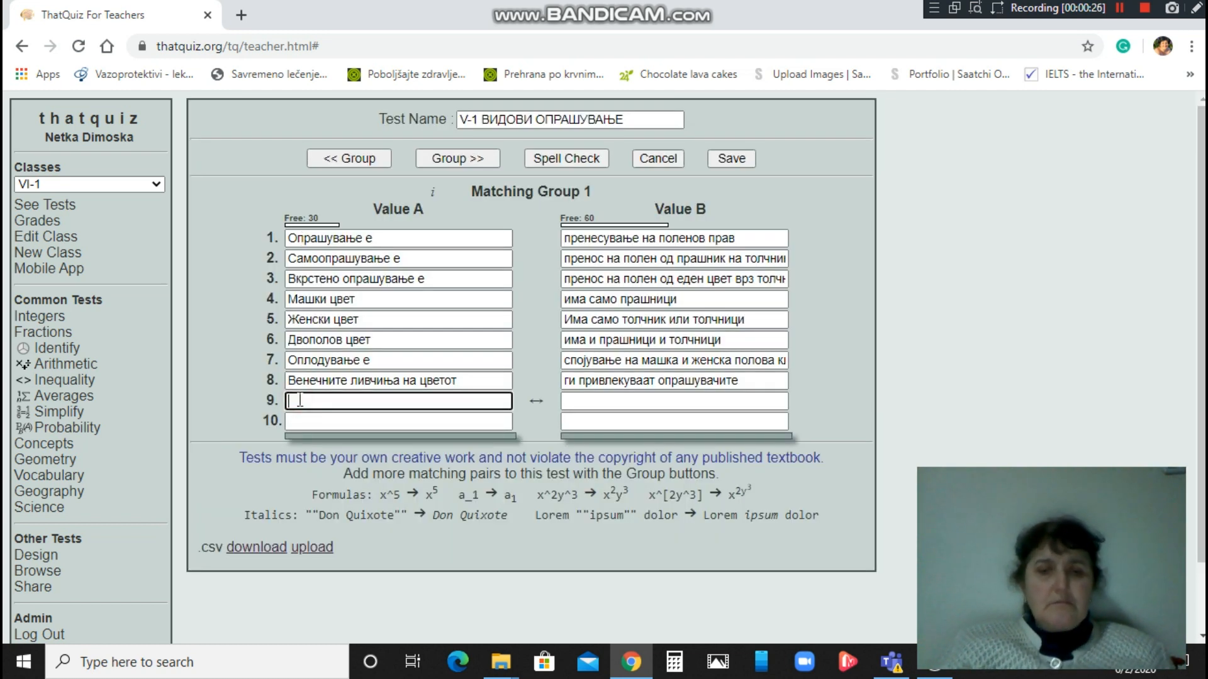
type("Поле")
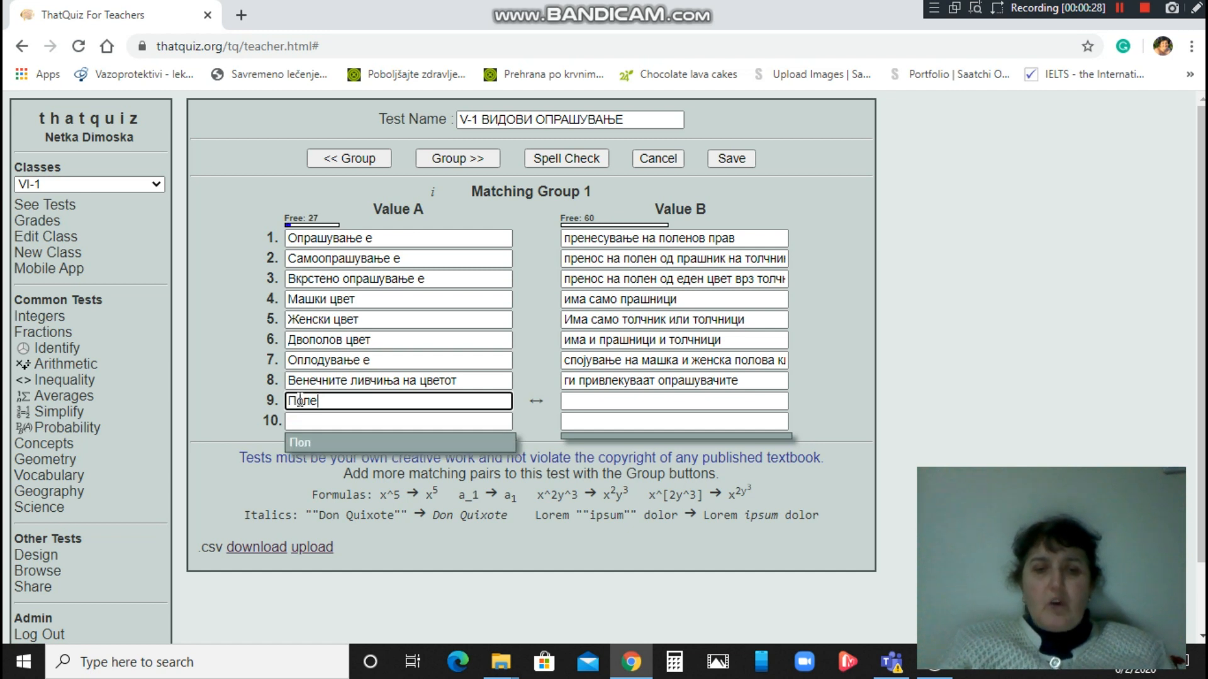
type("нот е но")
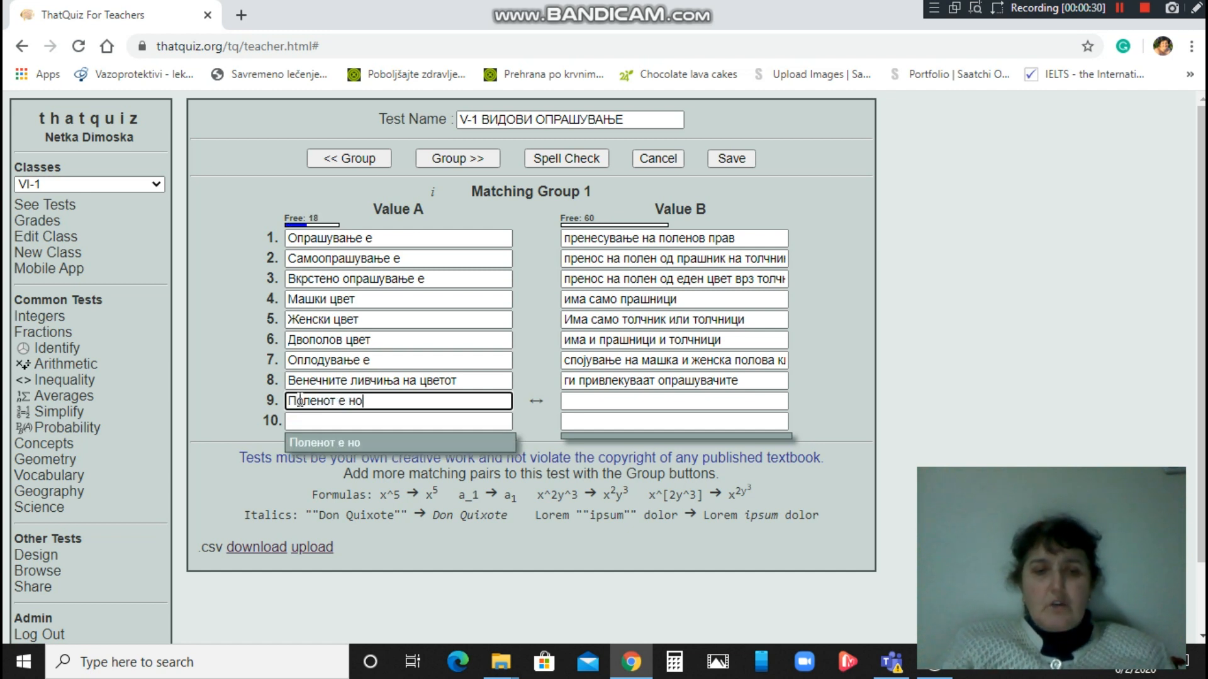
type("сител на")
key("Tab")
type("машките полови клетки")
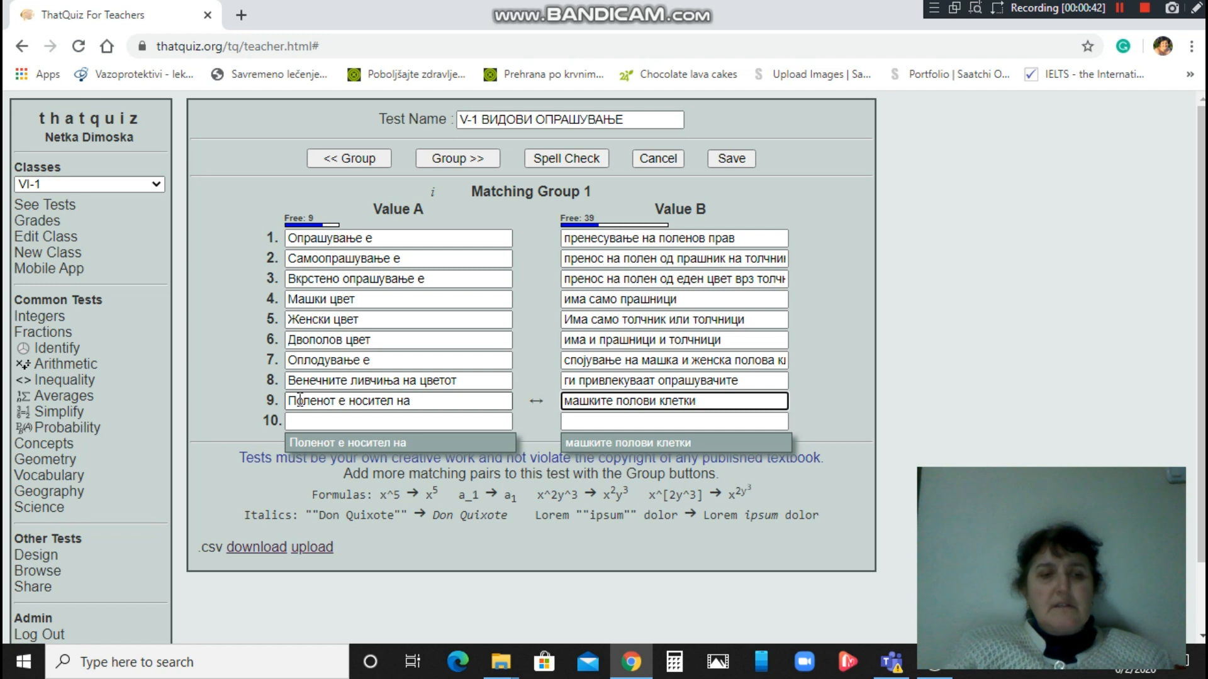
Add the tenth pair, 'Плодот се развива во' with 'плодникот од толчникот на цветот', and save.
key("Tab")
type("Плодот")
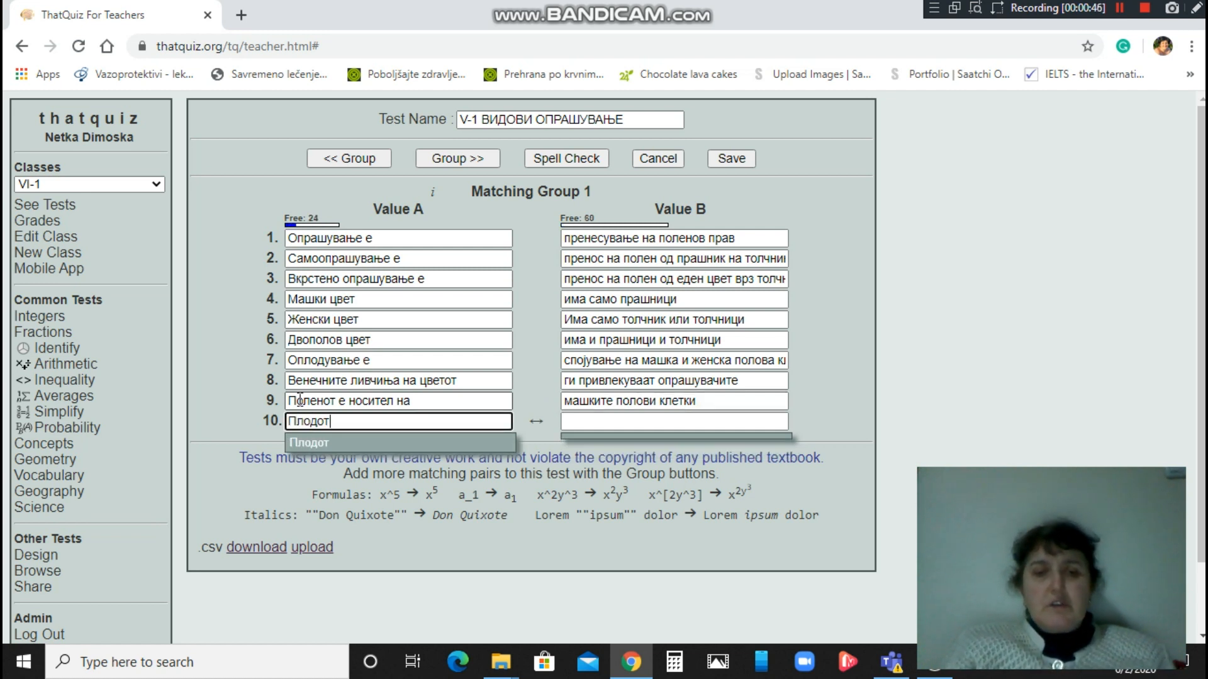
type(" се ра")
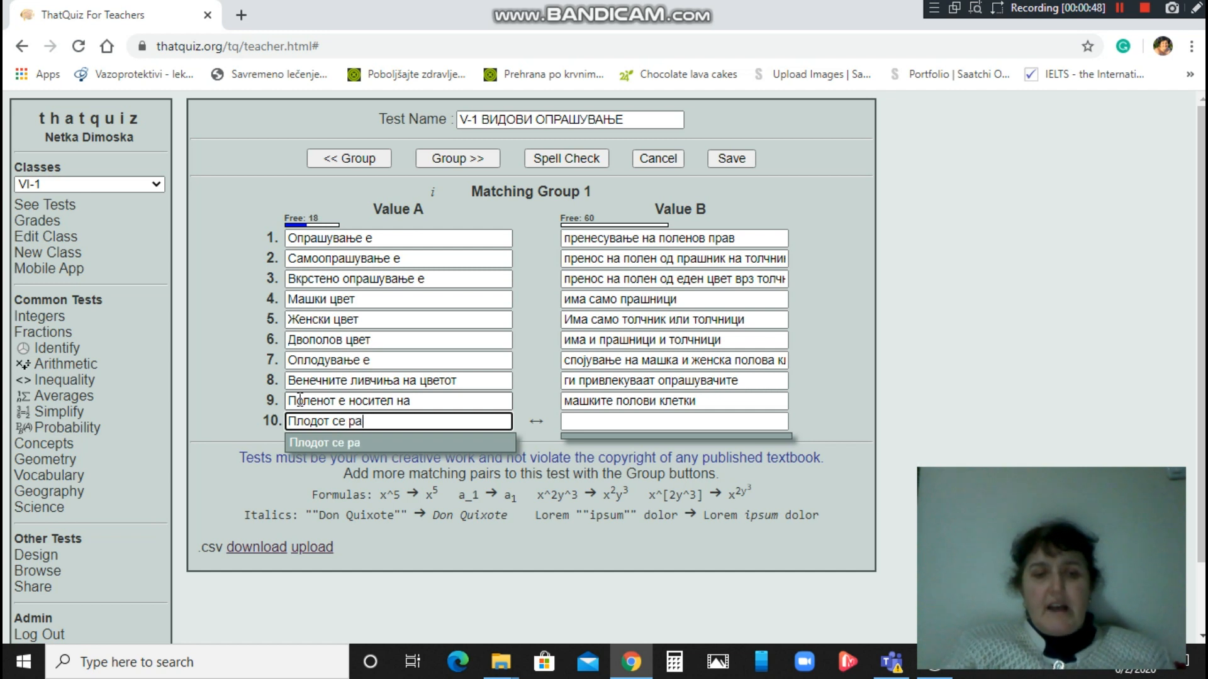
type("звива во")
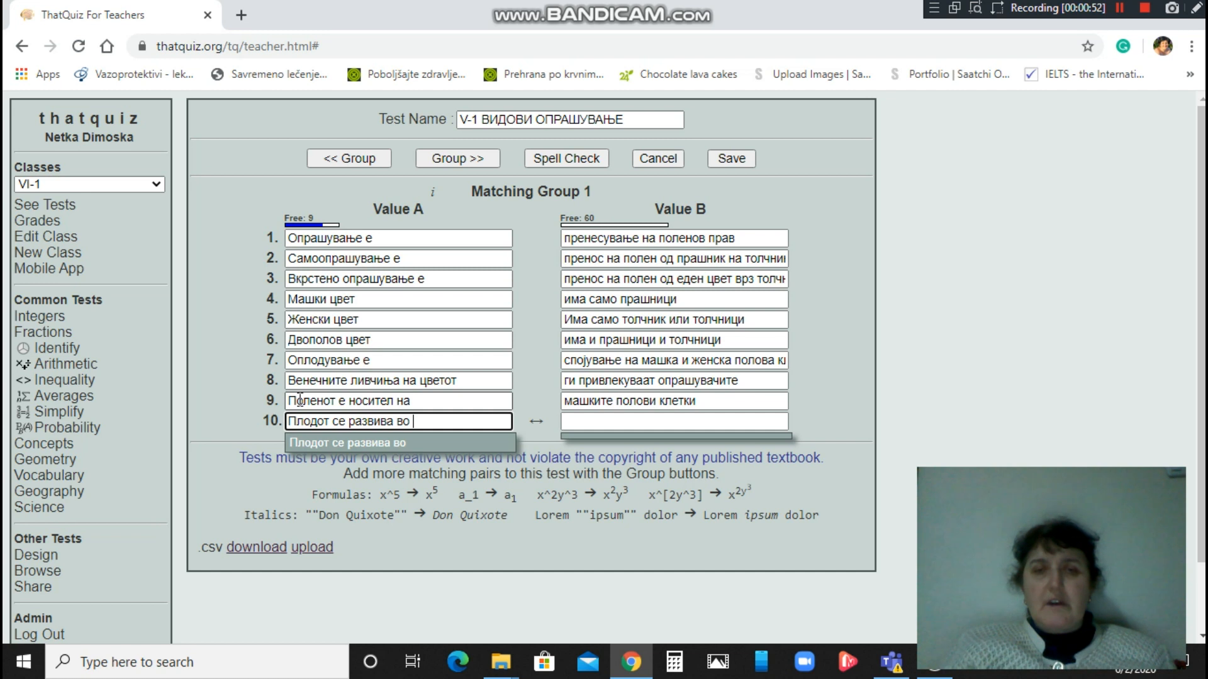
key("Tab")
type("плодникот о")
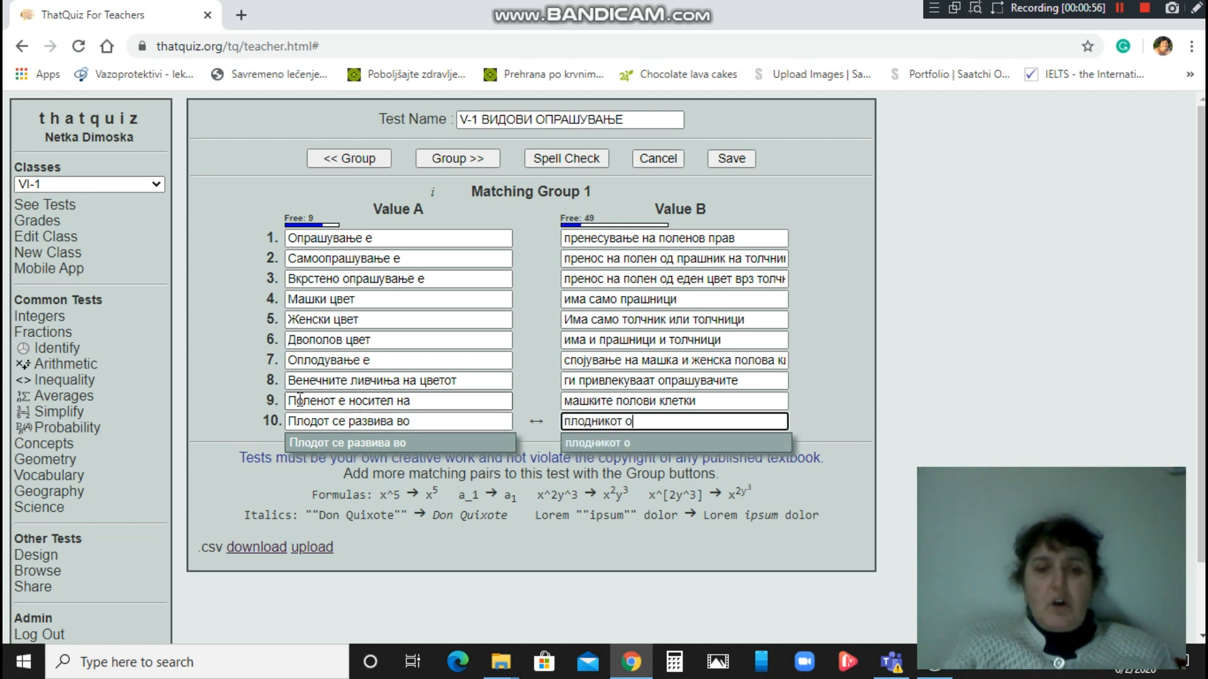
type("д тол")
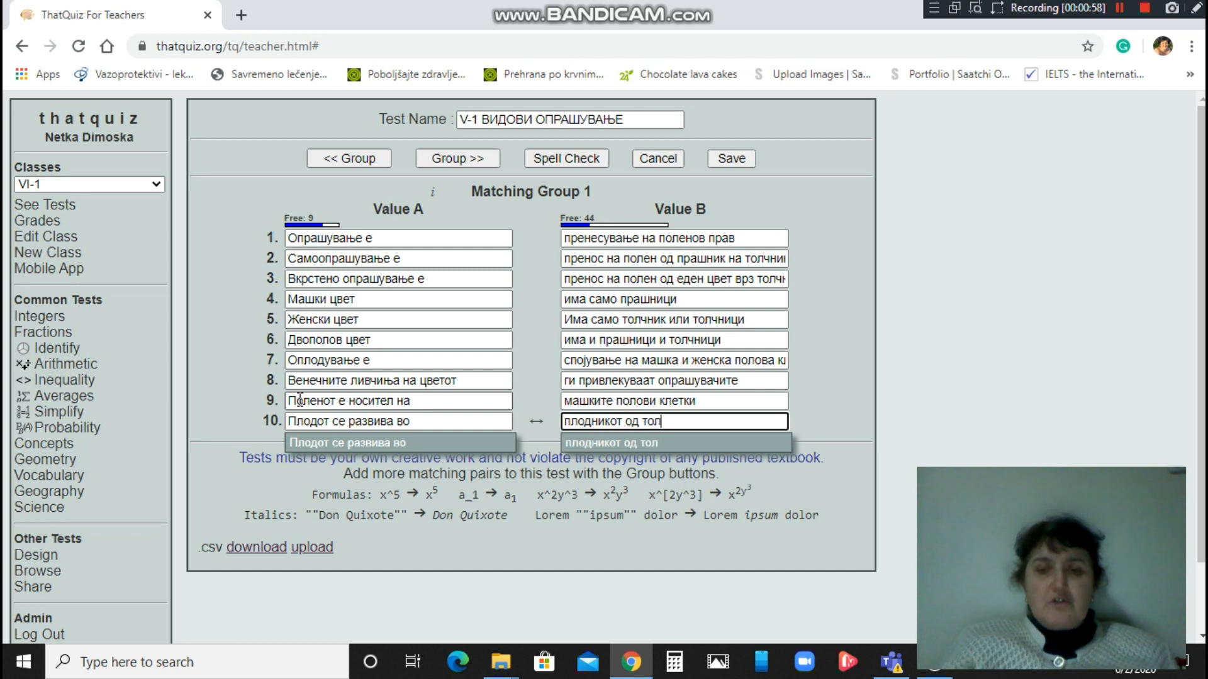
type("чникот на ")
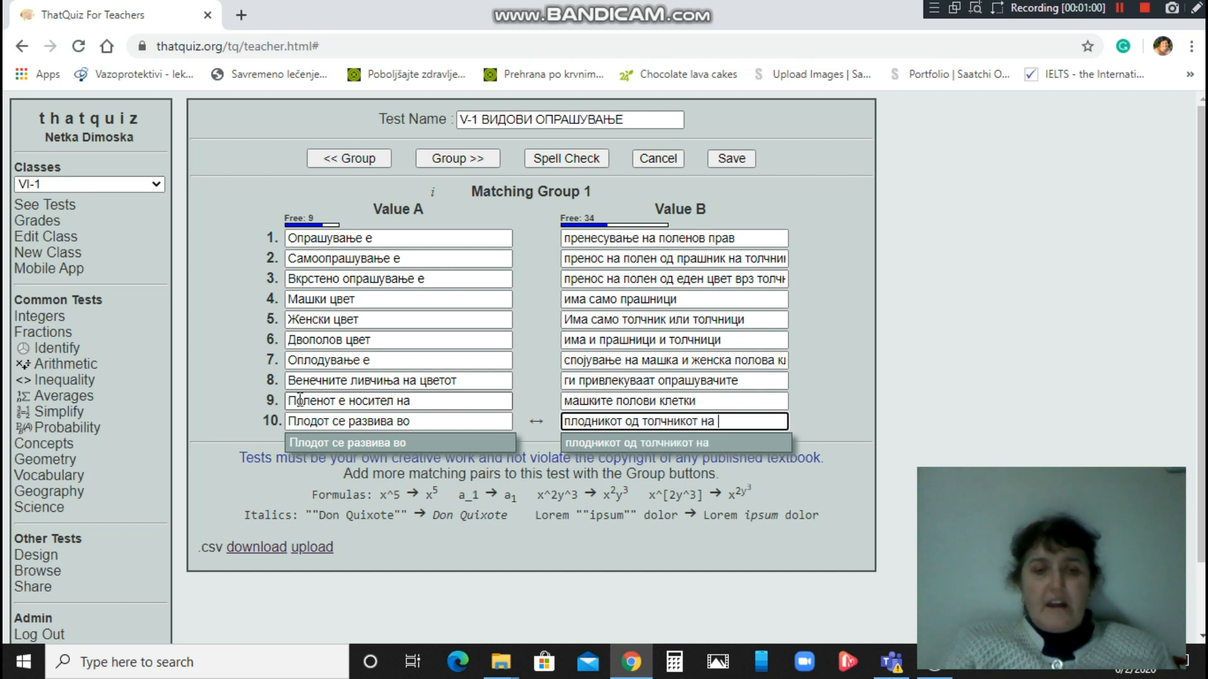
type("цветот")
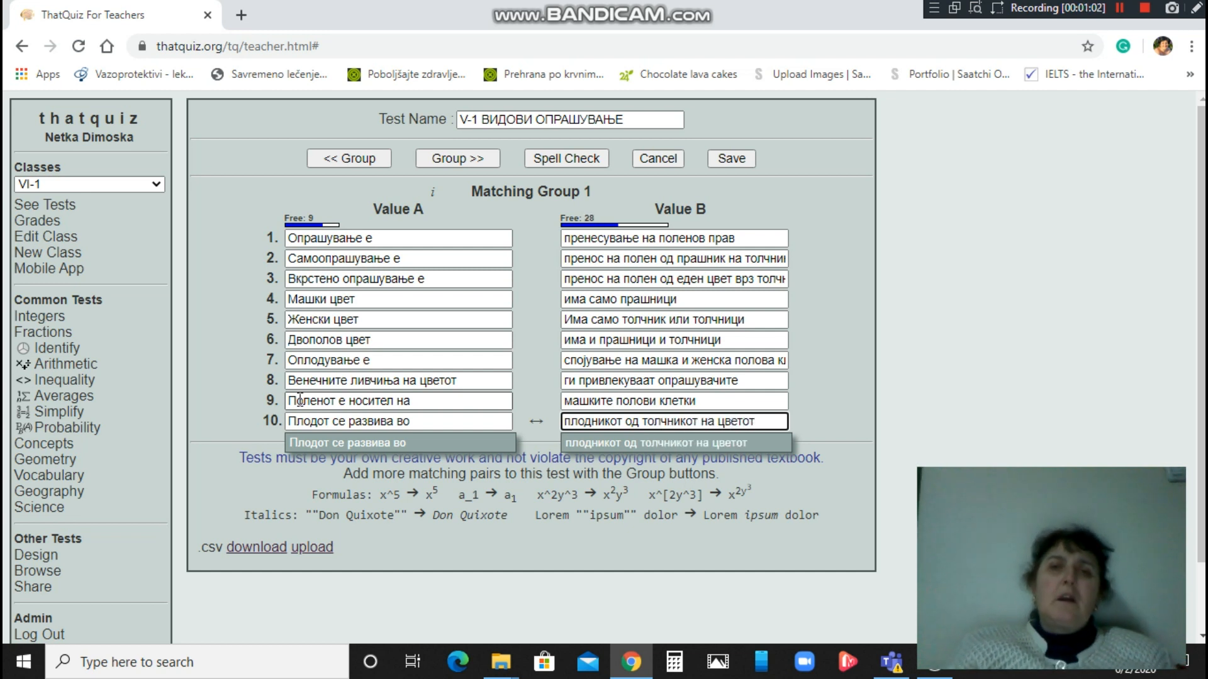
left_click(726, 158)
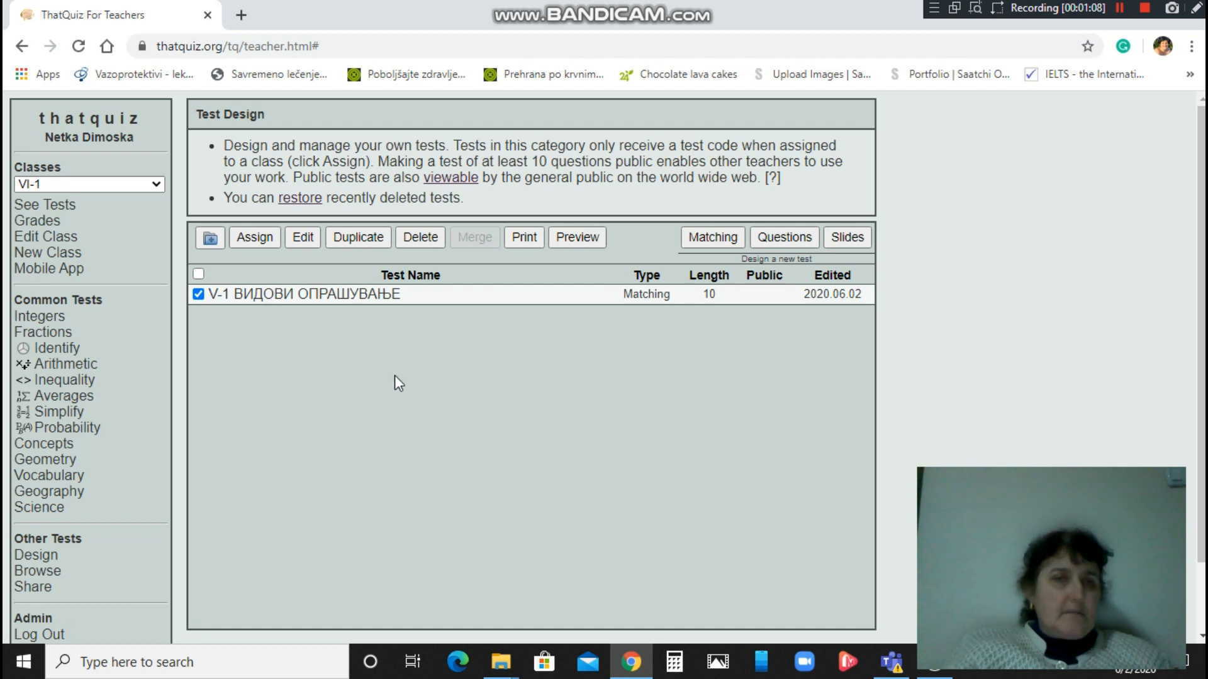
Preview the test and match the first five terms, including Двополов цвет, Женски цвет and Машки цвет.
left_click(576, 237)
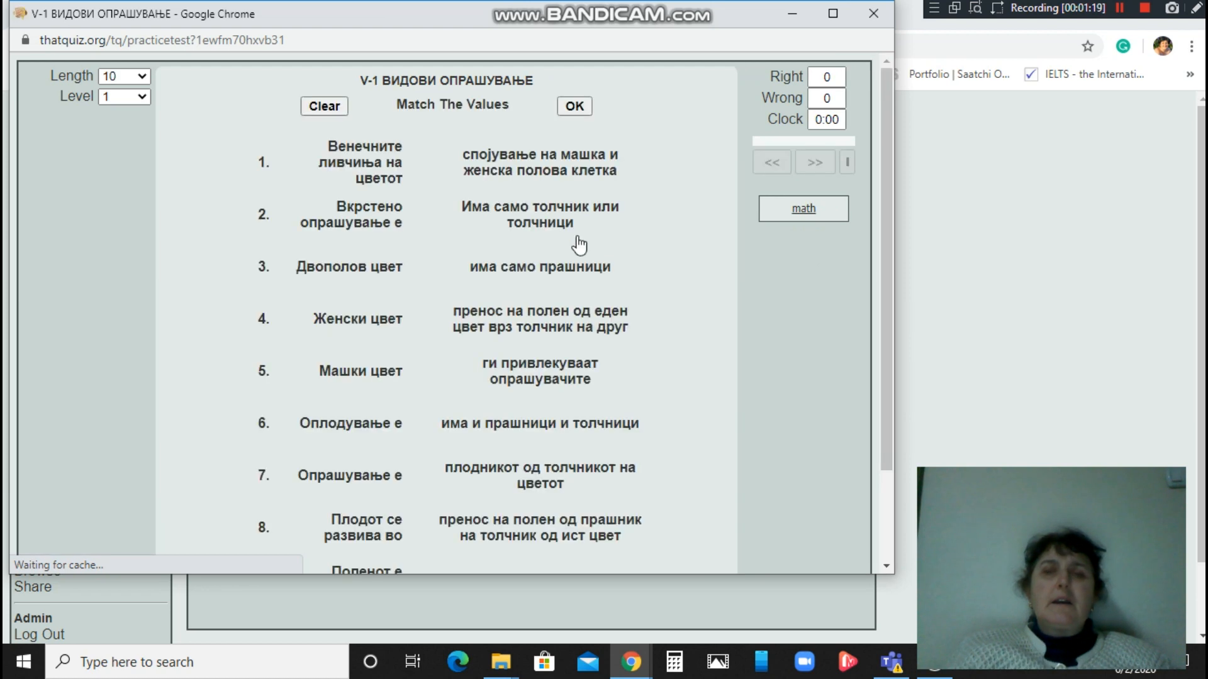
left_click(353, 156)
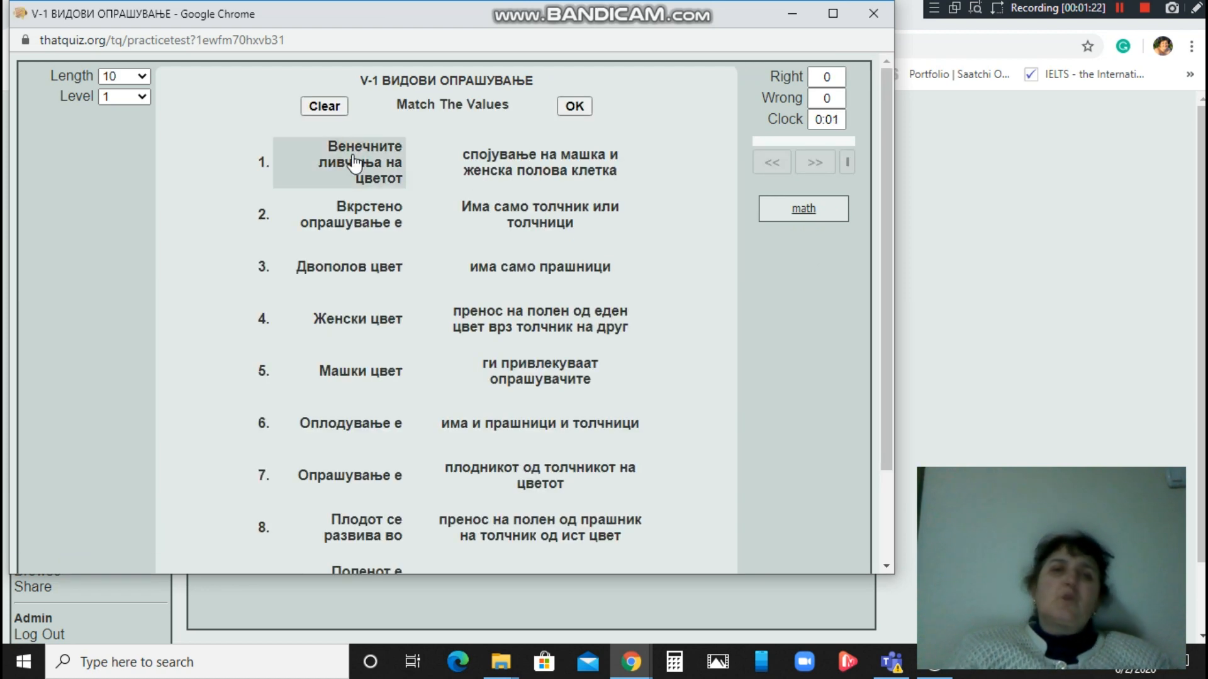
left_click(513, 226)
left_click(371, 269)
left_click(507, 220)
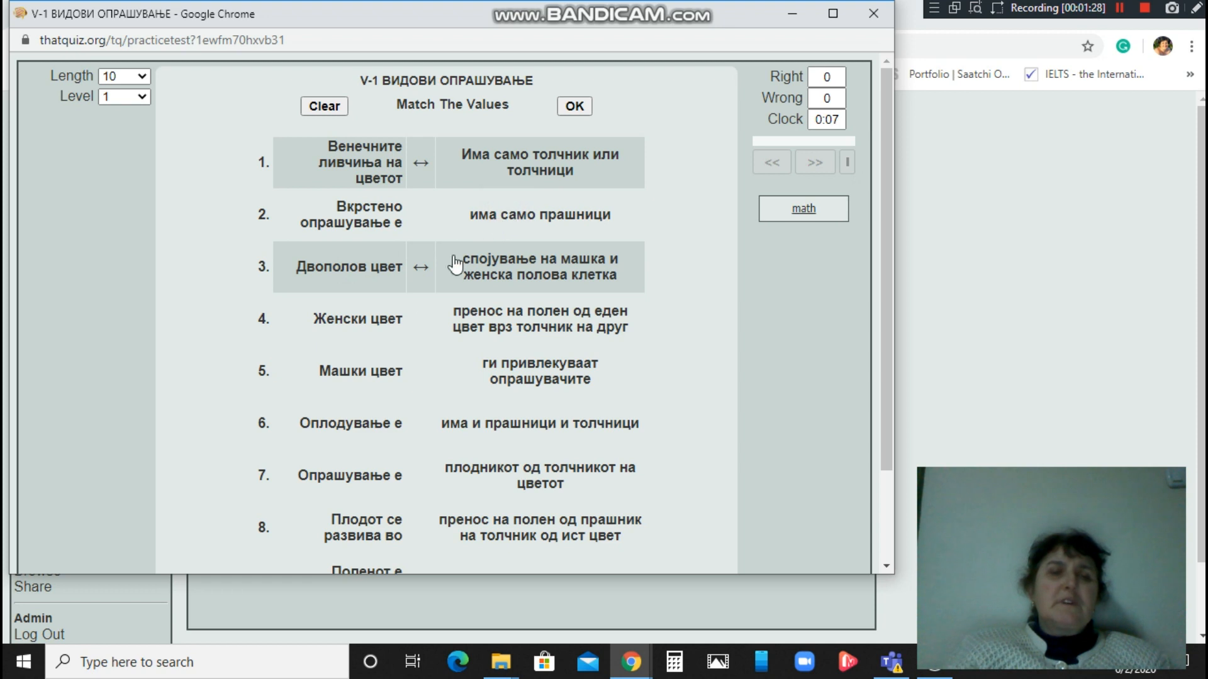
left_click(353, 333)
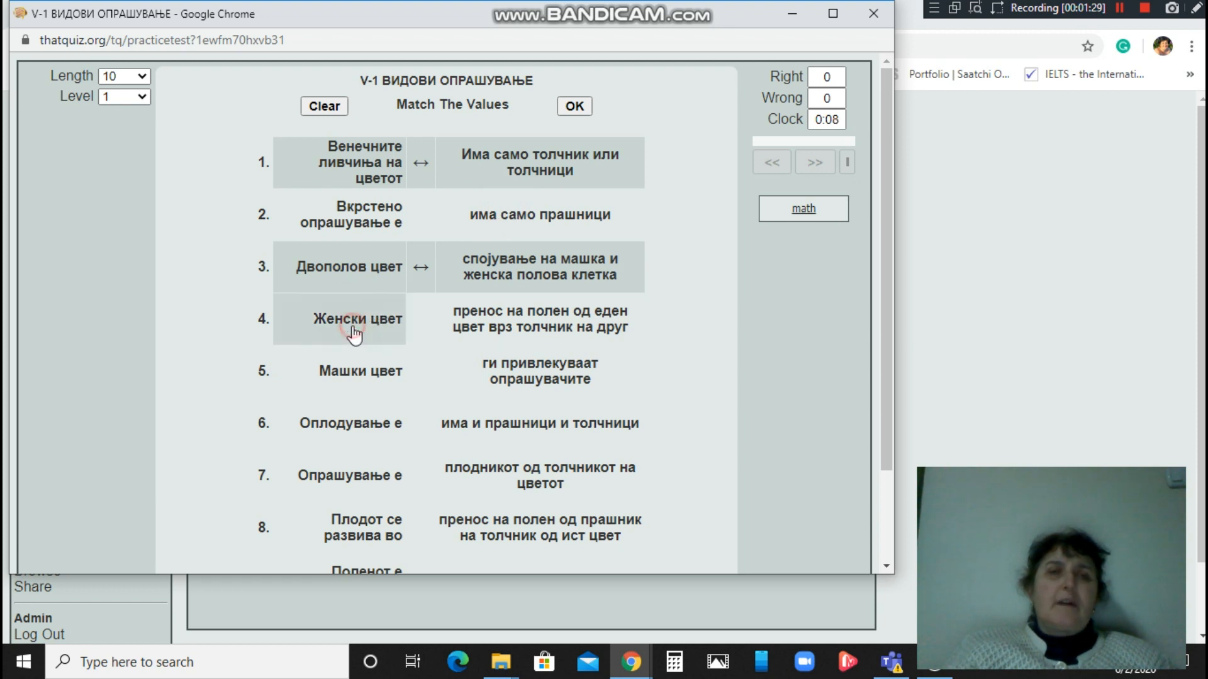
left_click(516, 214)
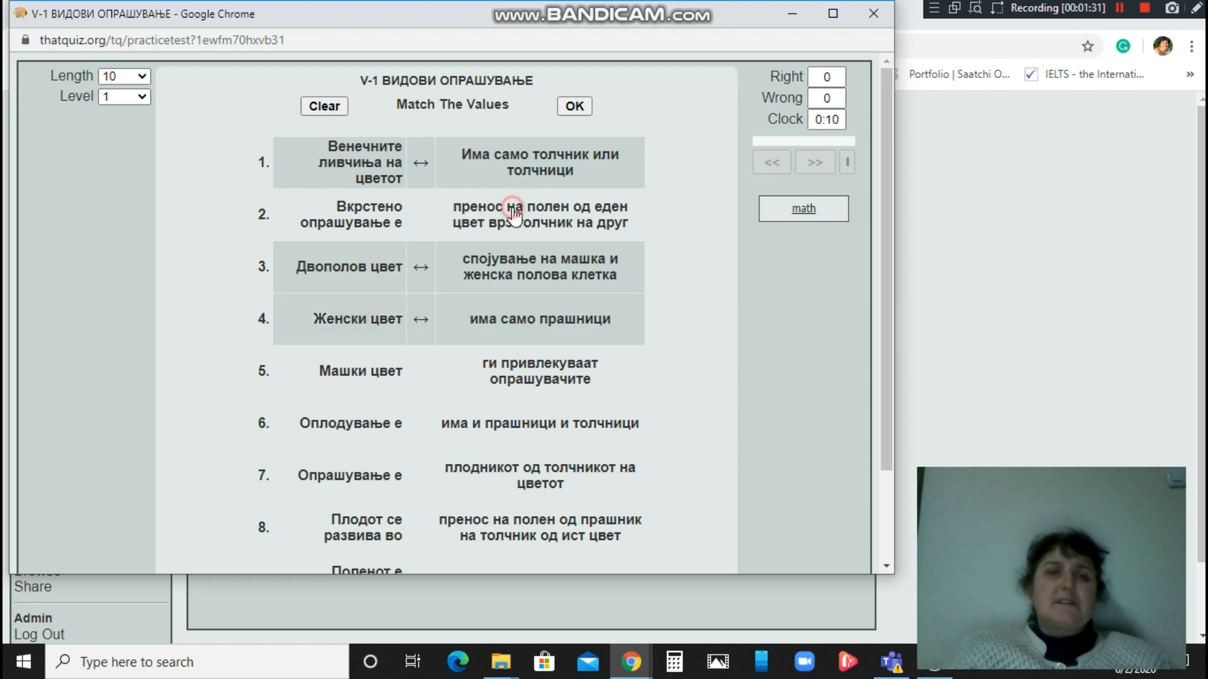
left_click(326, 377)
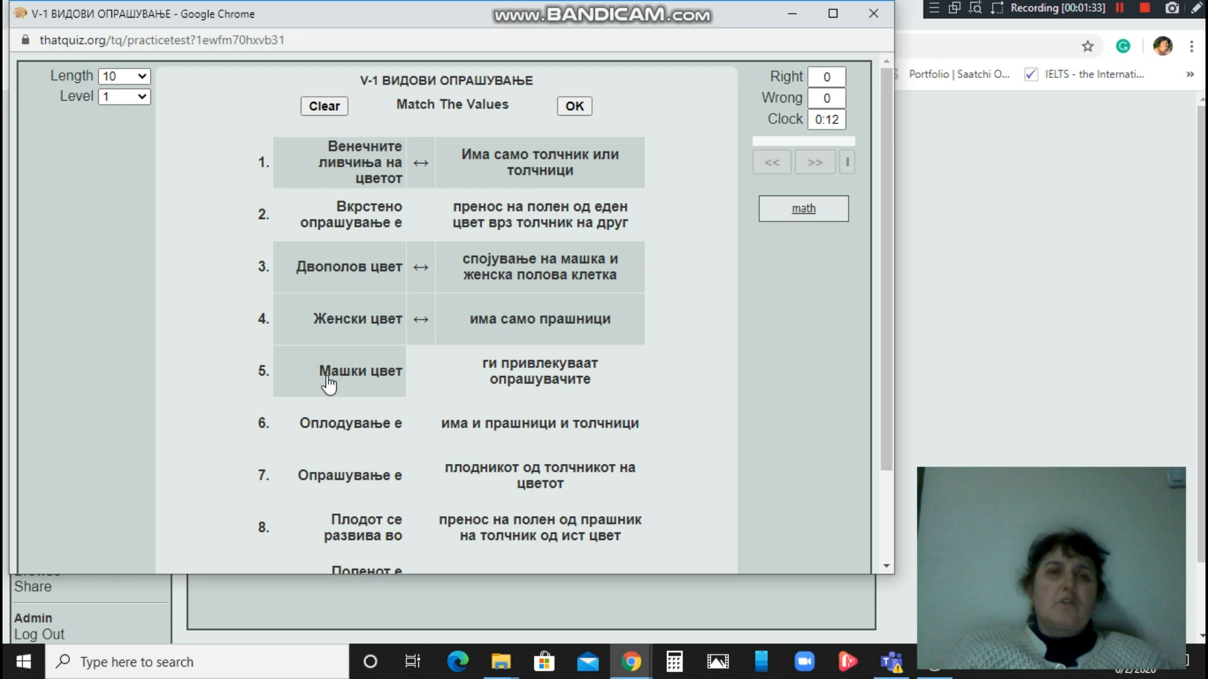
left_click(511, 425)
left_click(362, 214)
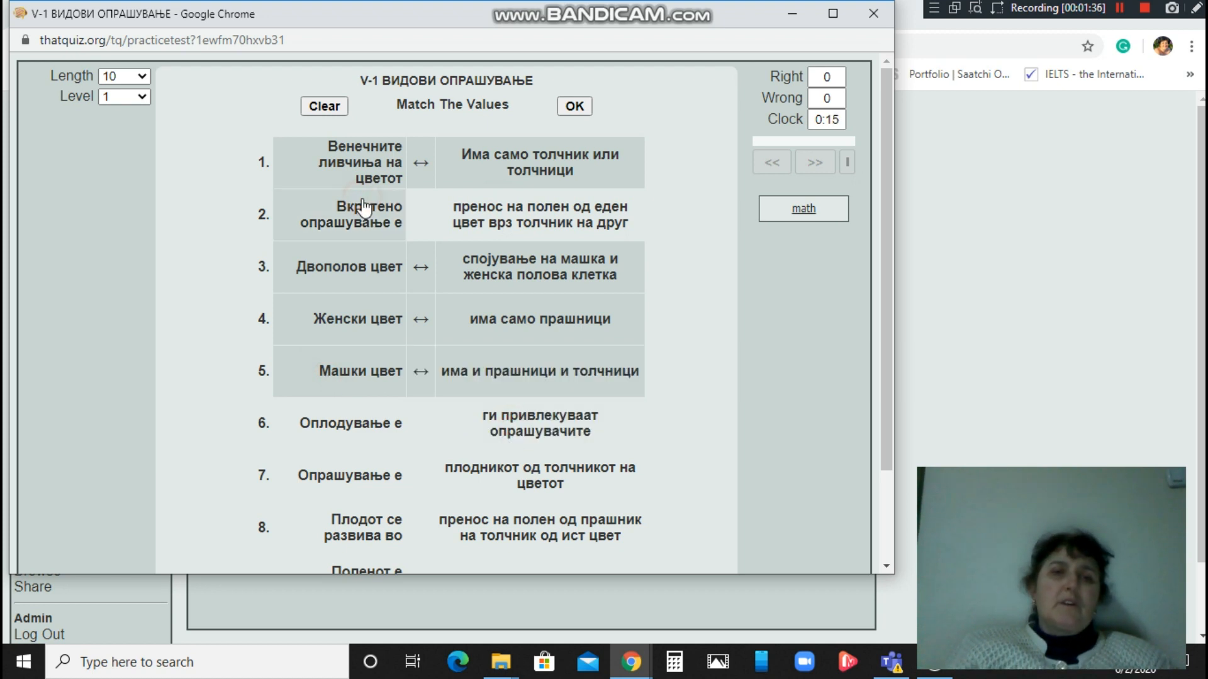
left_click(538, 481)
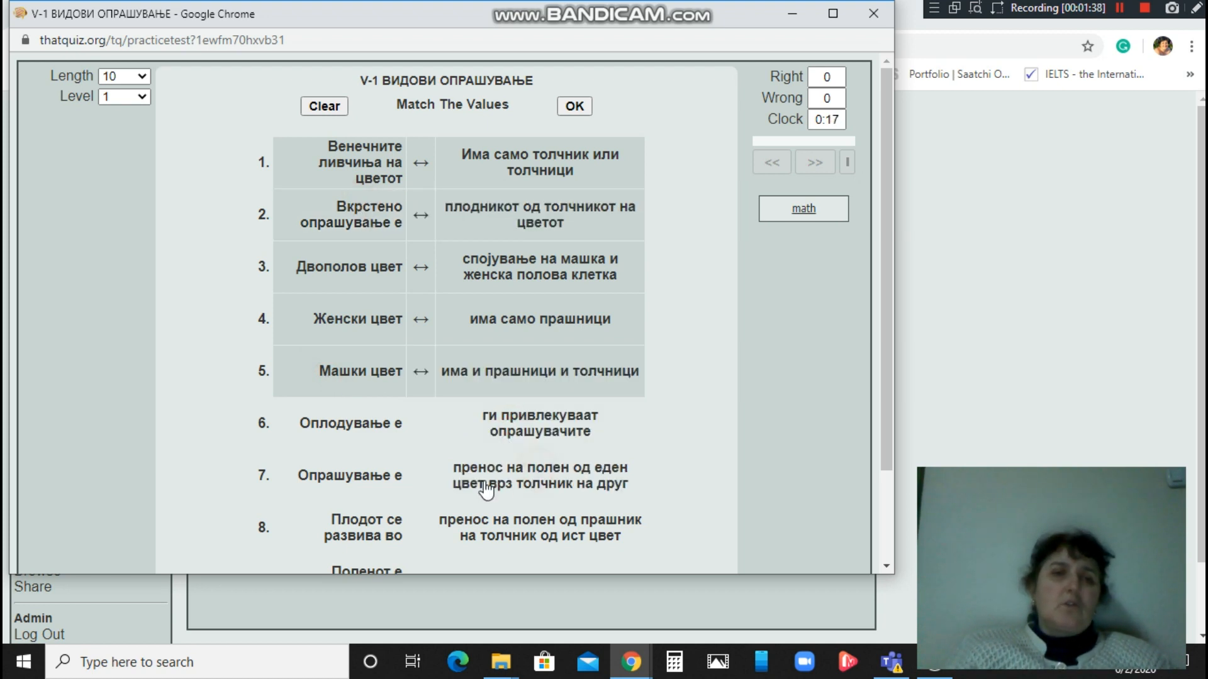
Match the remaining five terms, from Опрашување е through Самоопрашување е, and submit the answers.
left_click(333, 488)
left_click(549, 431)
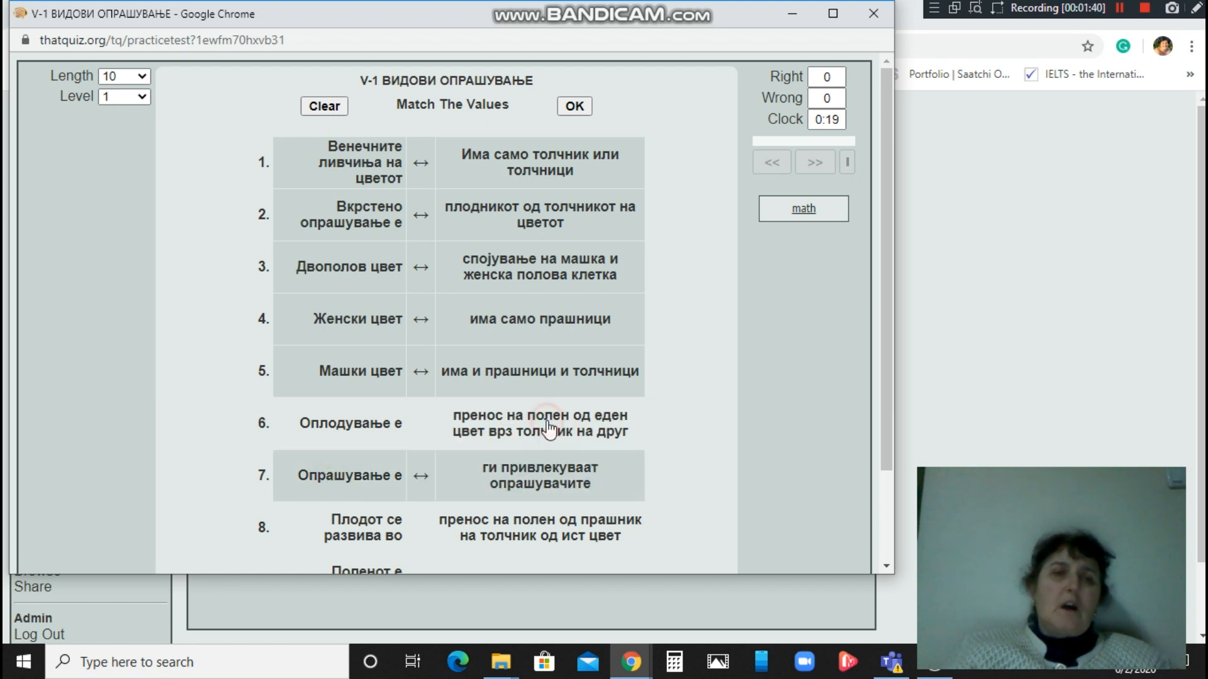
left_click(345, 436)
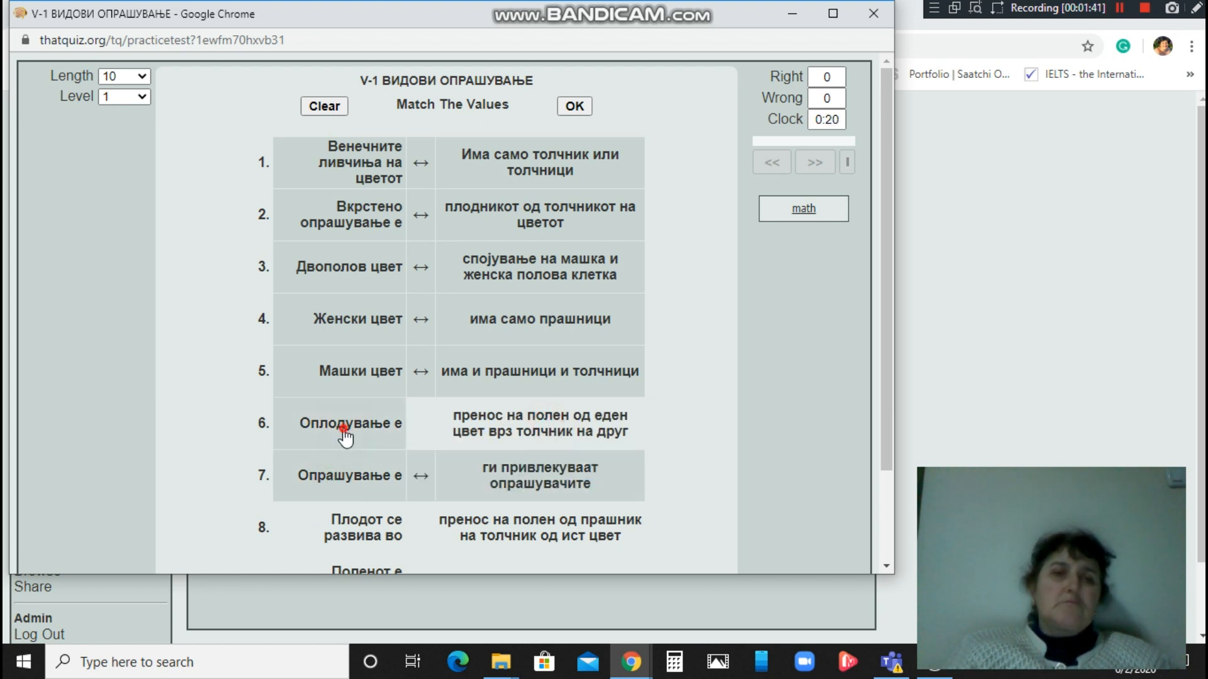
left_click(525, 541)
left_click(342, 543)
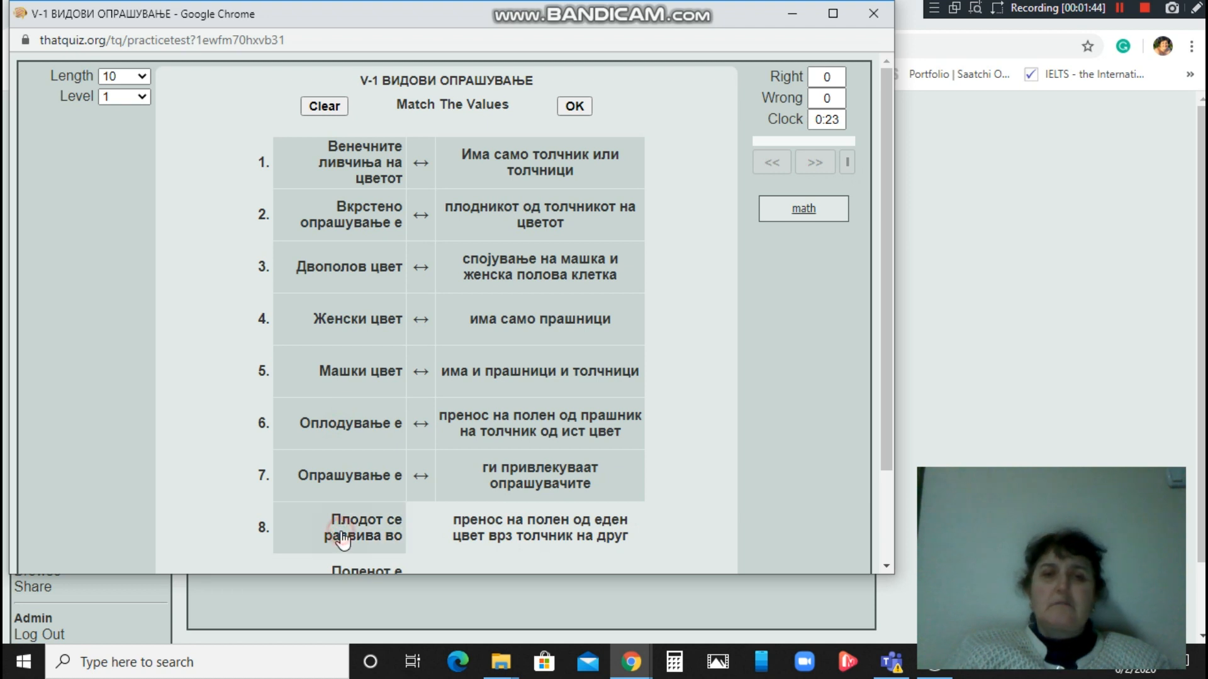
left_click(555, 536)
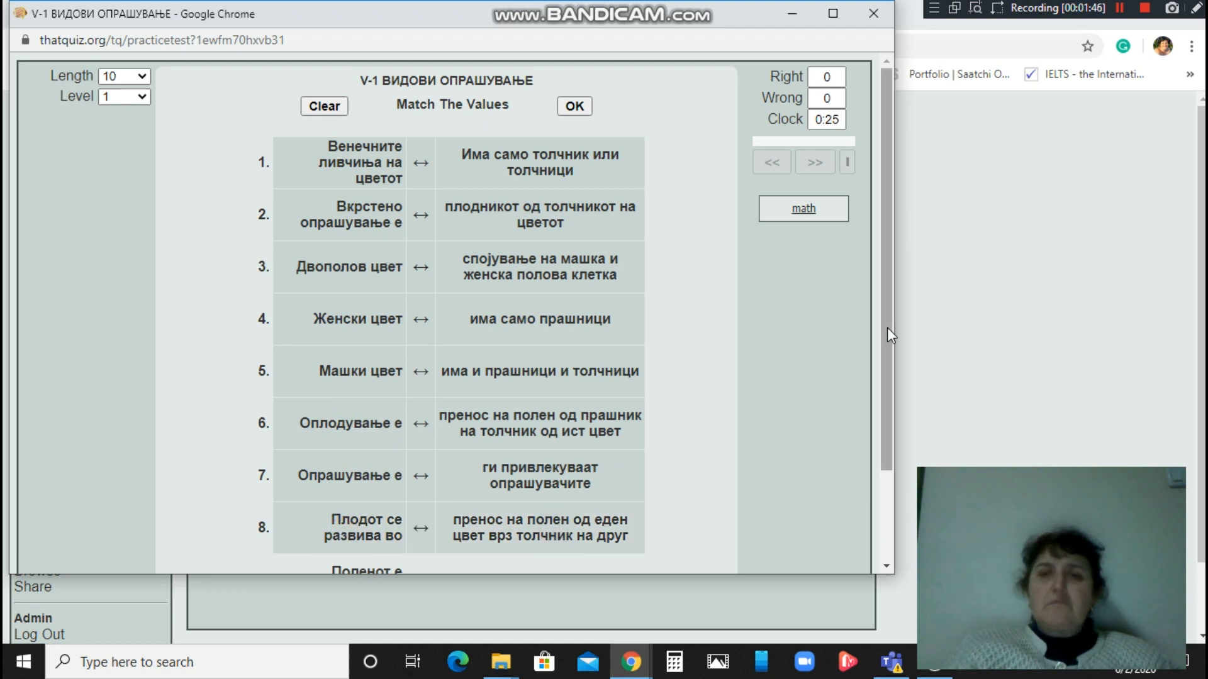
left_click_drag(886, 326, 889, 437)
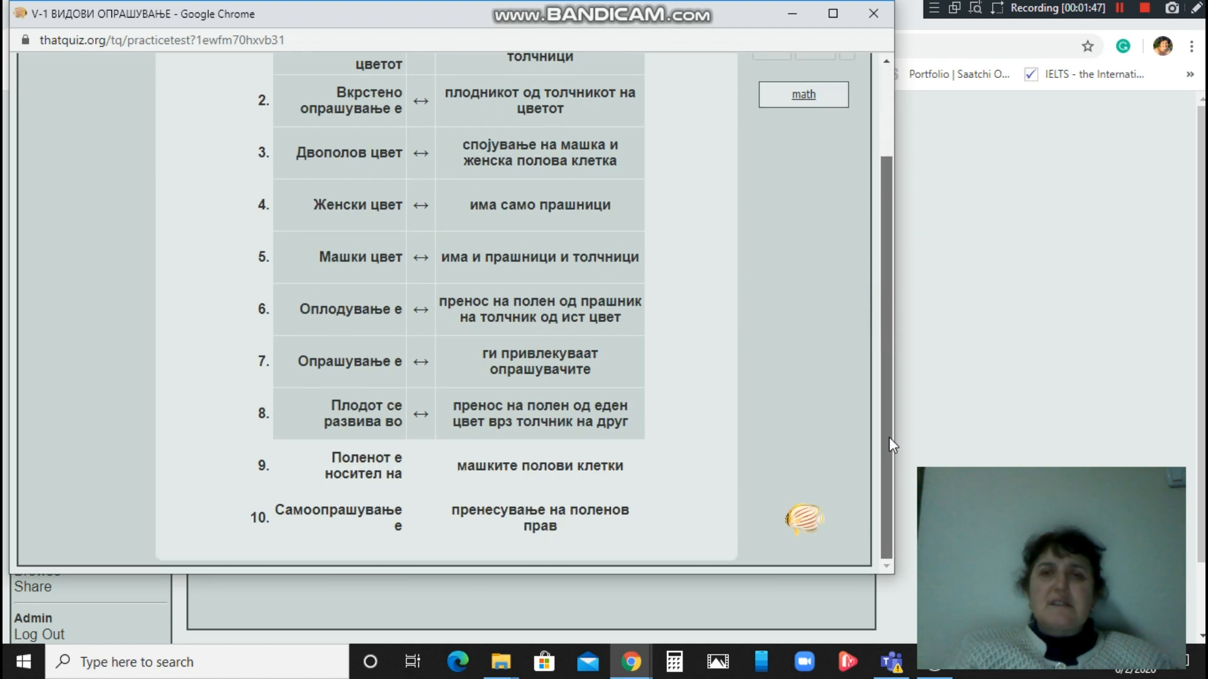
left_click(355, 479)
left_click(497, 470)
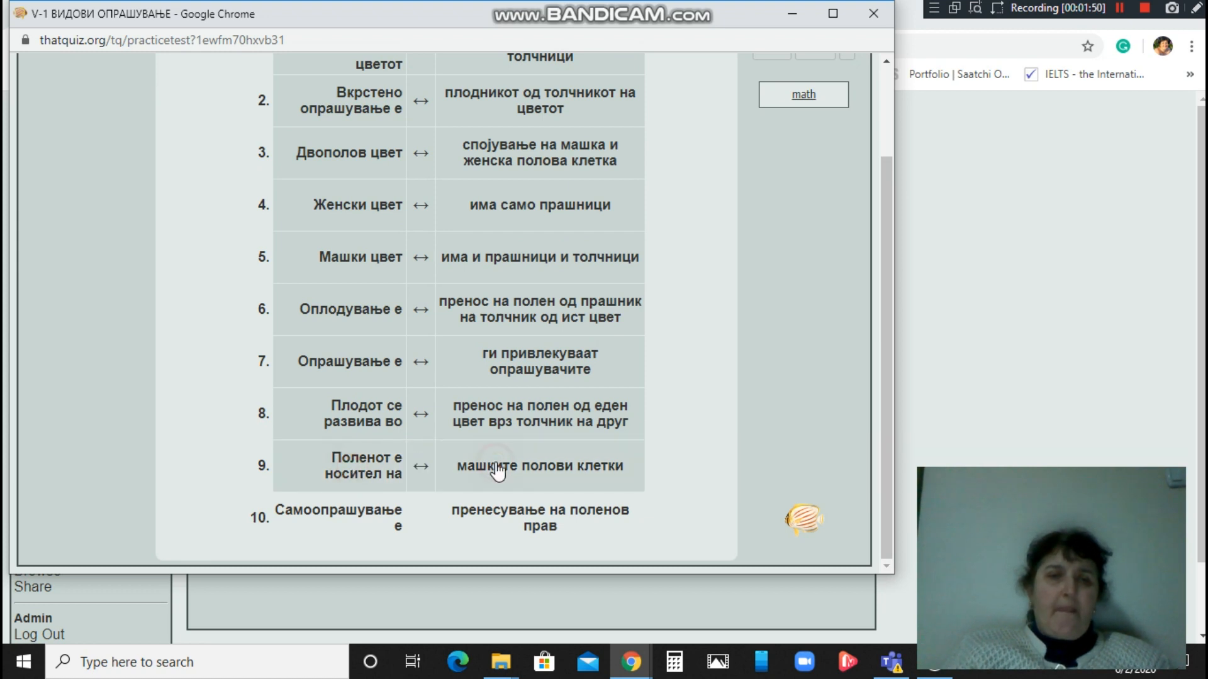
left_click(340, 520)
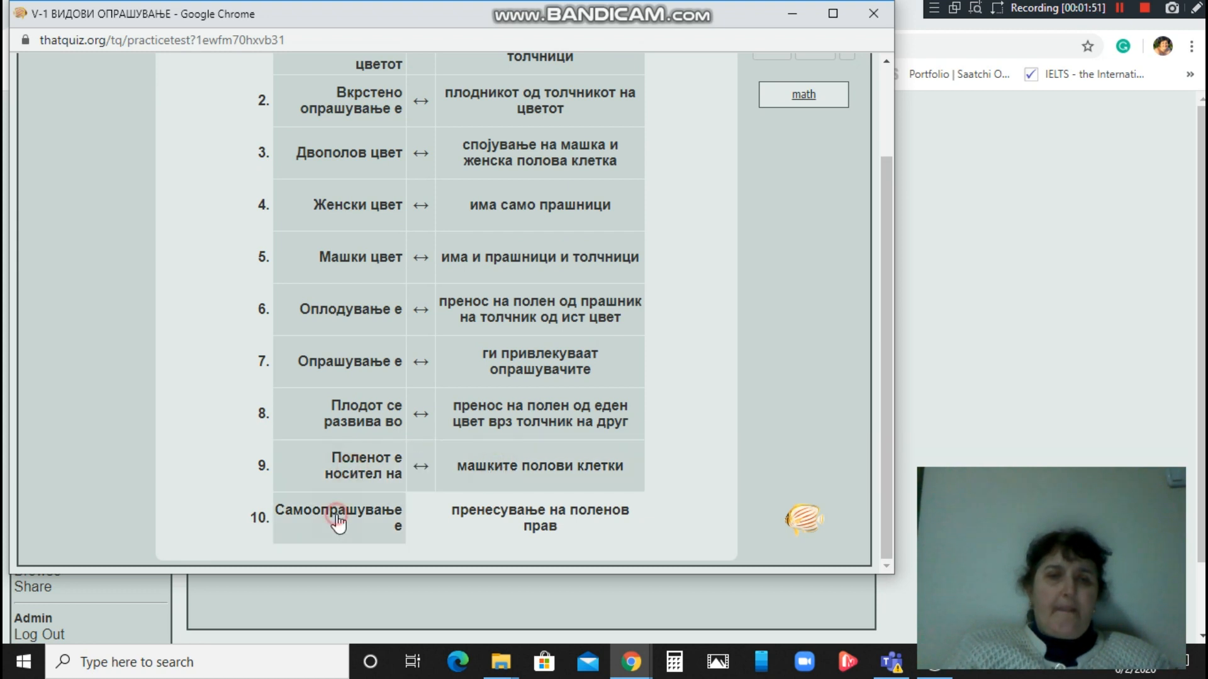
left_click(531, 521)
left_click_drag(889, 340, 877, 224)
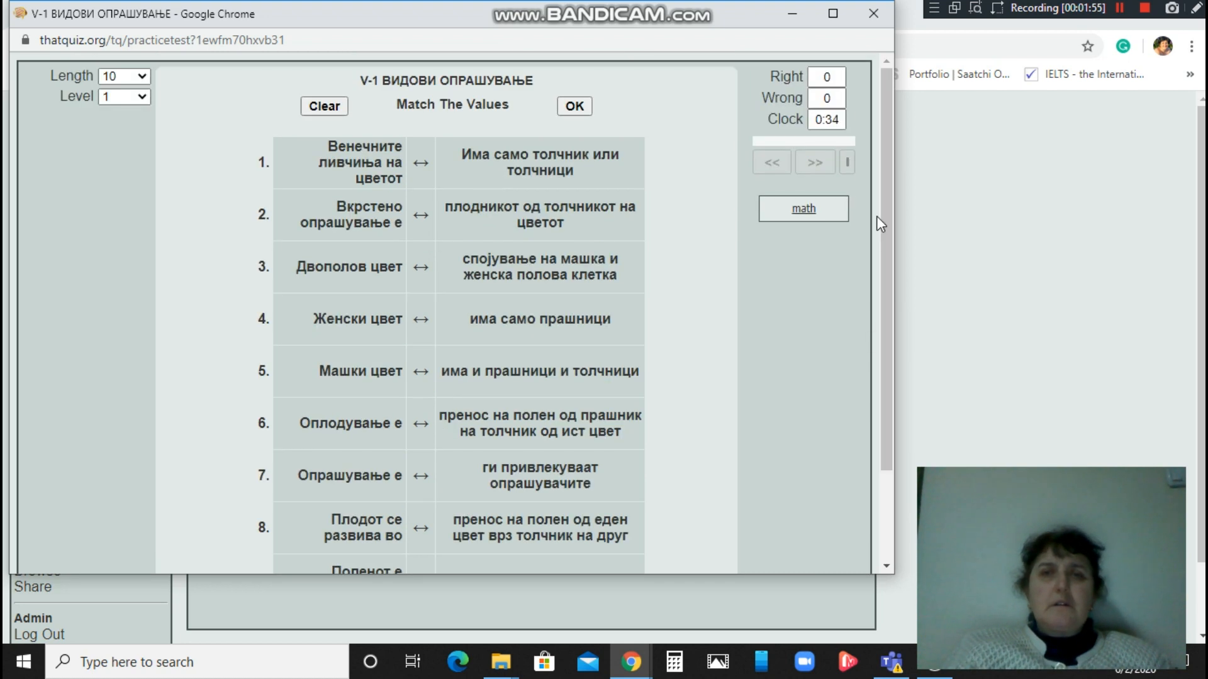
left_click(574, 111)
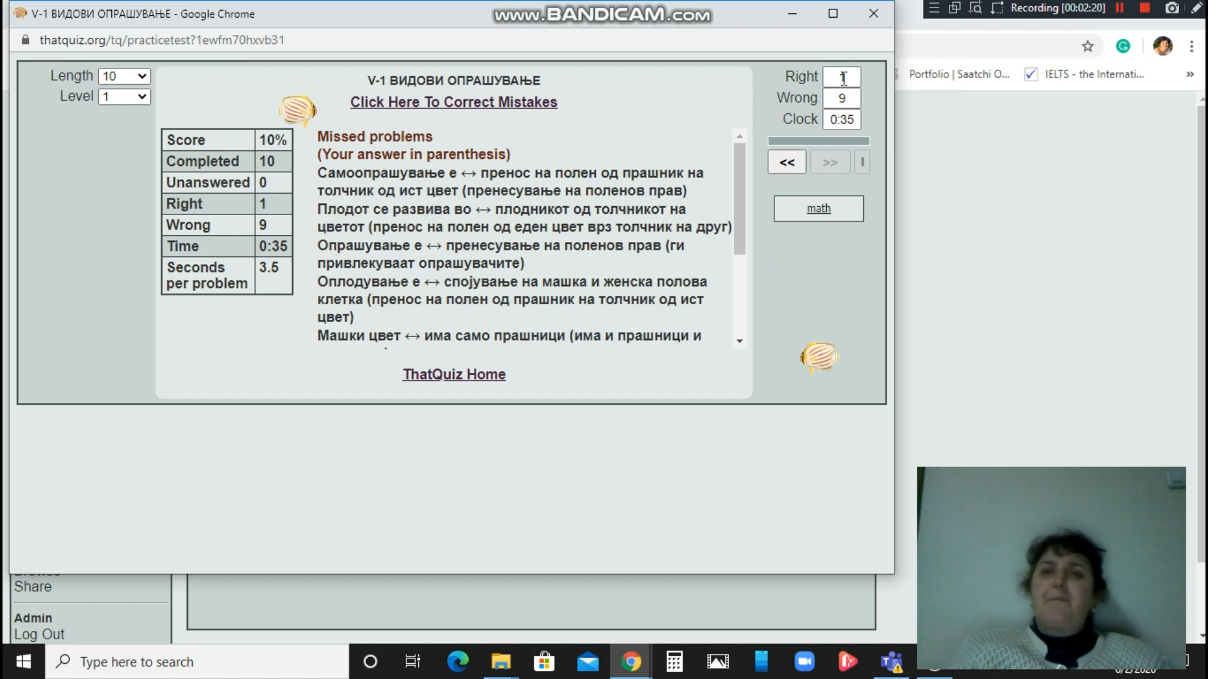
Close the 10% practice results window to return to Test Design.
left_click(874, 14)
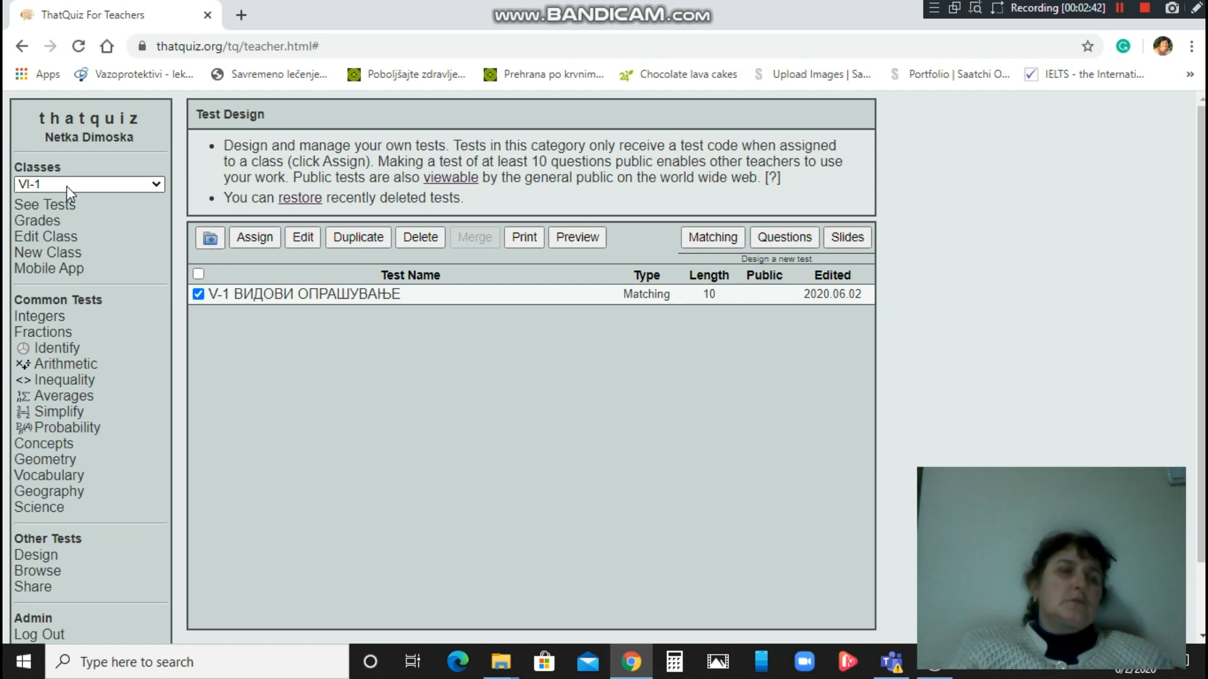
Assign 'V-1 ВИДОВИ ОПРАШУВАЊЕ' to VI-1, then open a blank multiple-choice test editor.
left_click(250, 237)
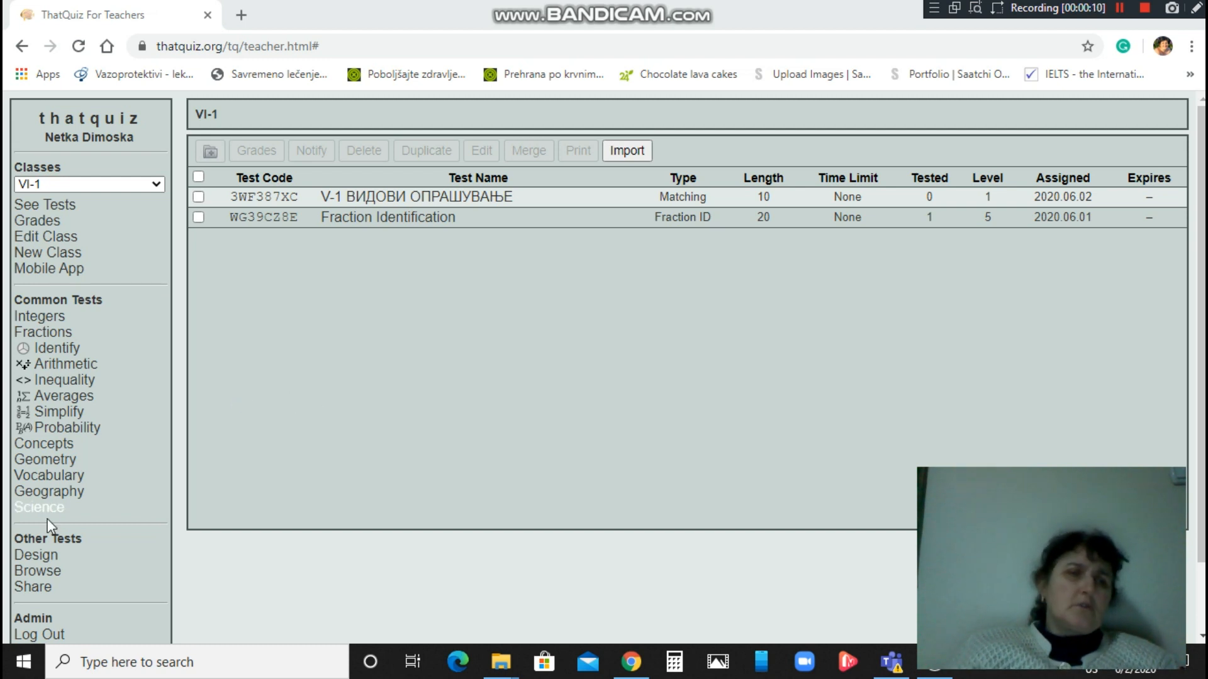
left_click(37, 564)
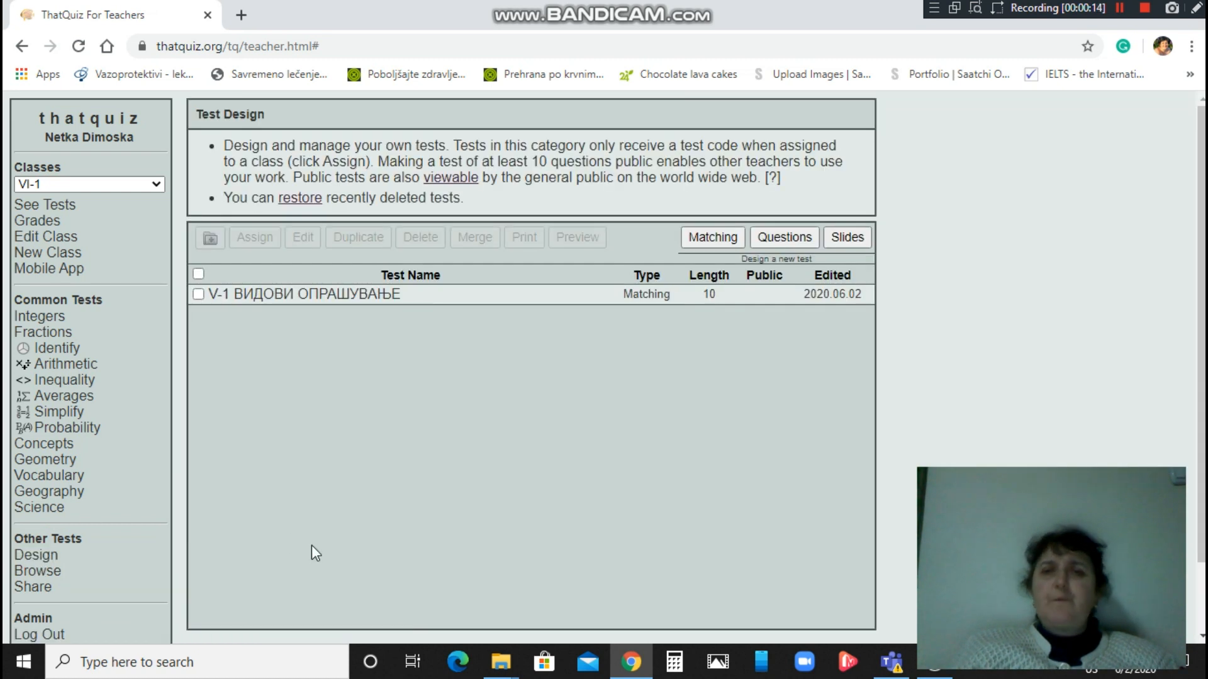
left_click(778, 239)
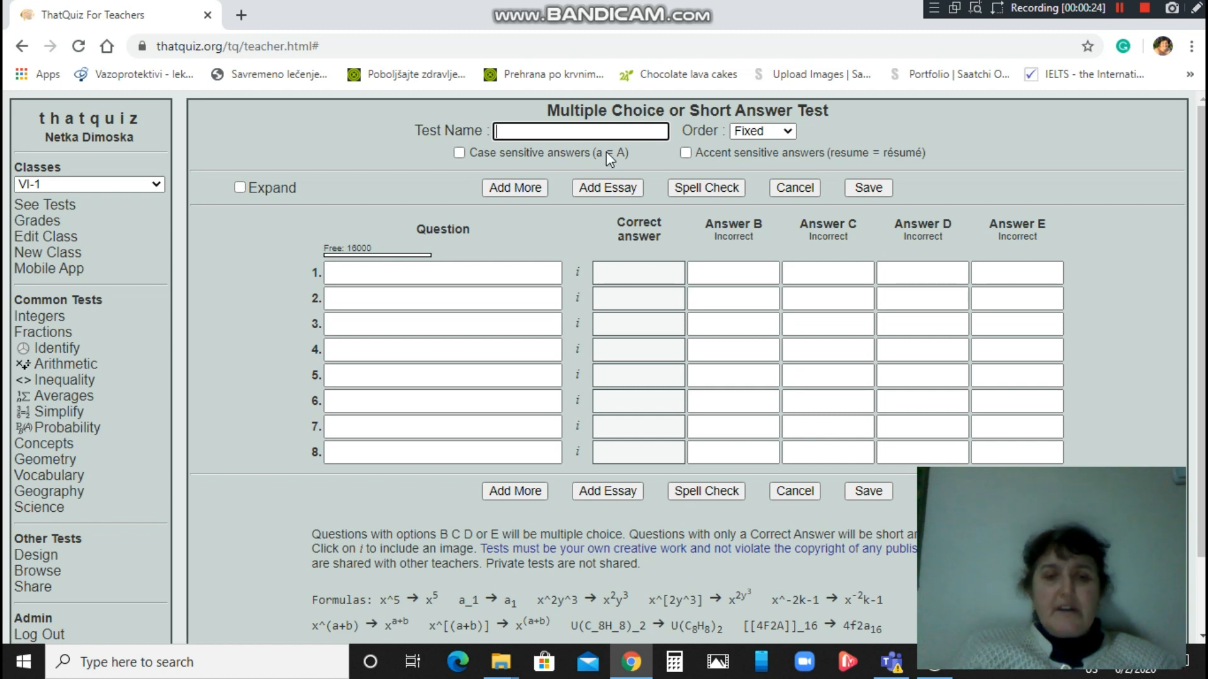
type("6")
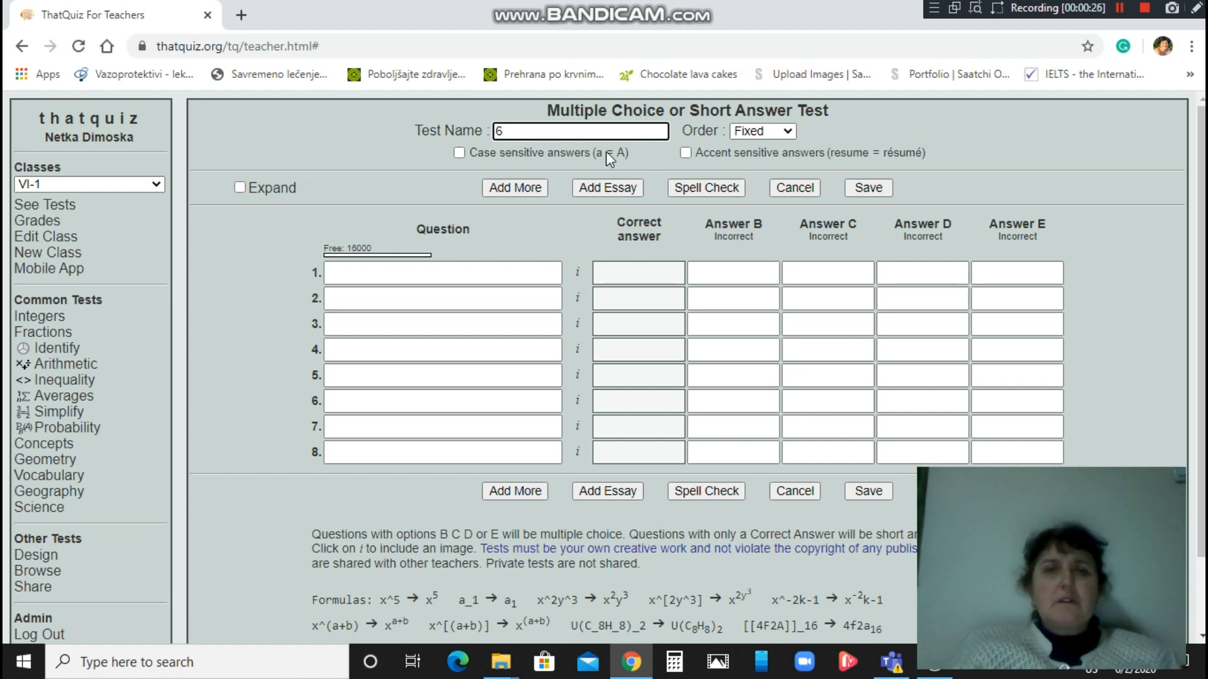
type("-1")
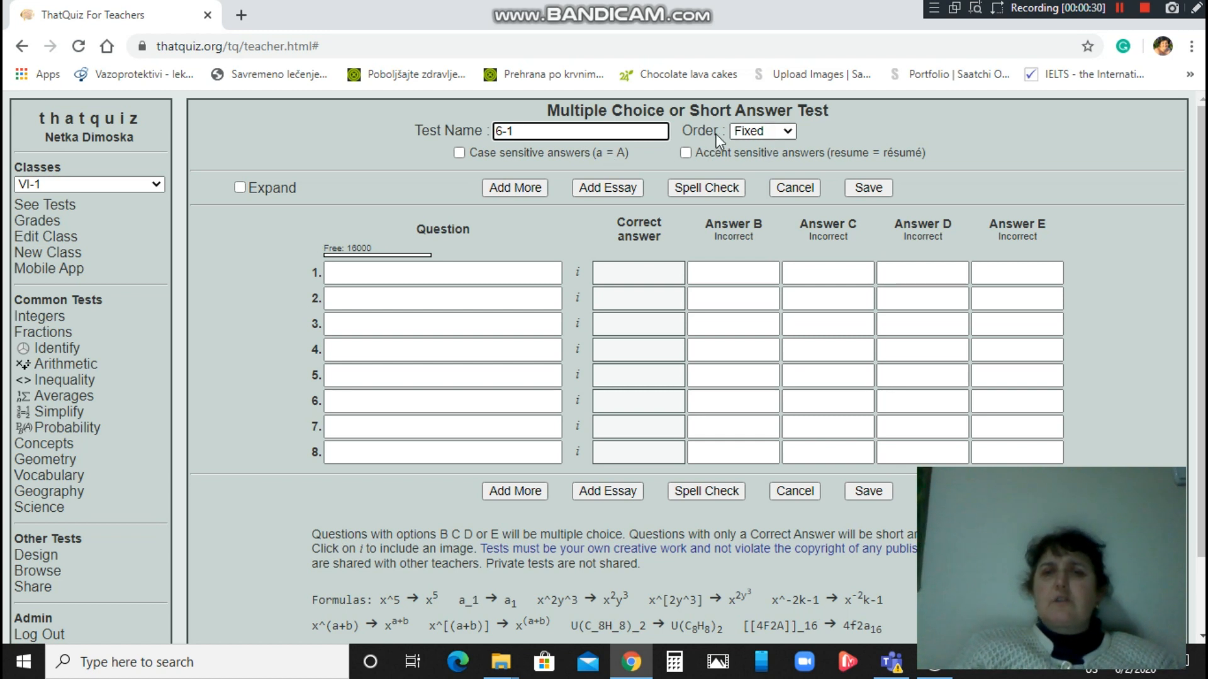
left_click(788, 132)
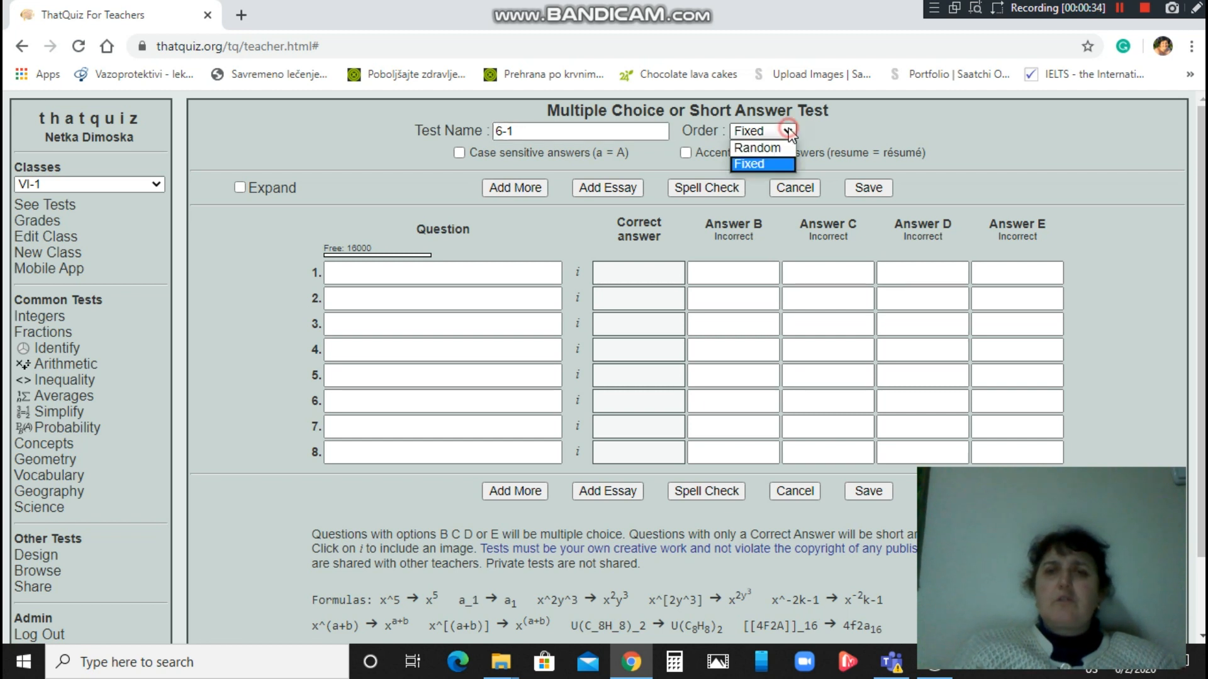
left_click(781, 149)
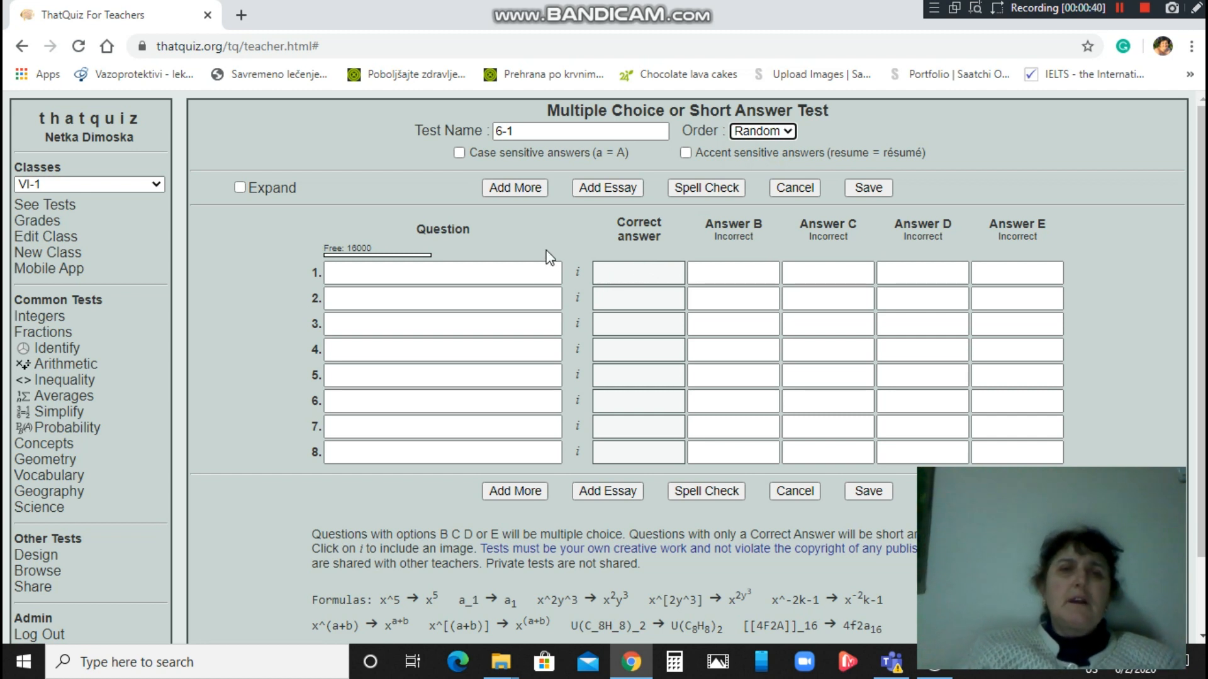
Switch the keyboard to Cyrillic and enter question 1 'Машкиот полов орган се вика'.
left_click(505, 272)
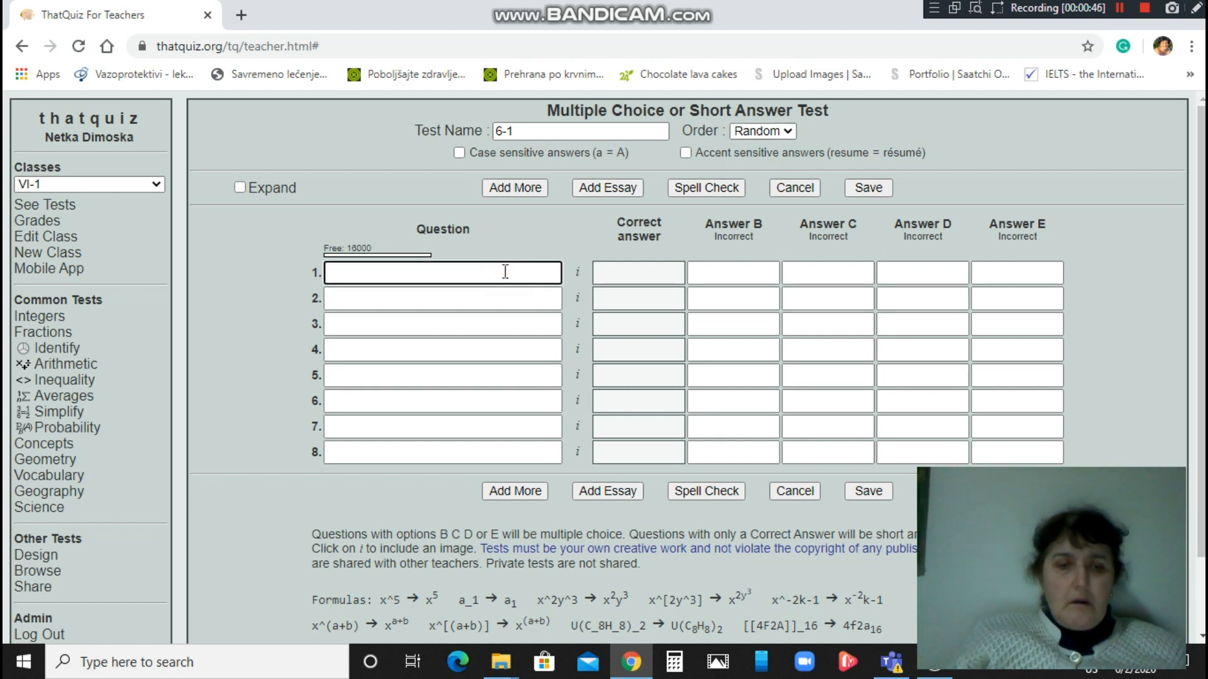
type("m")
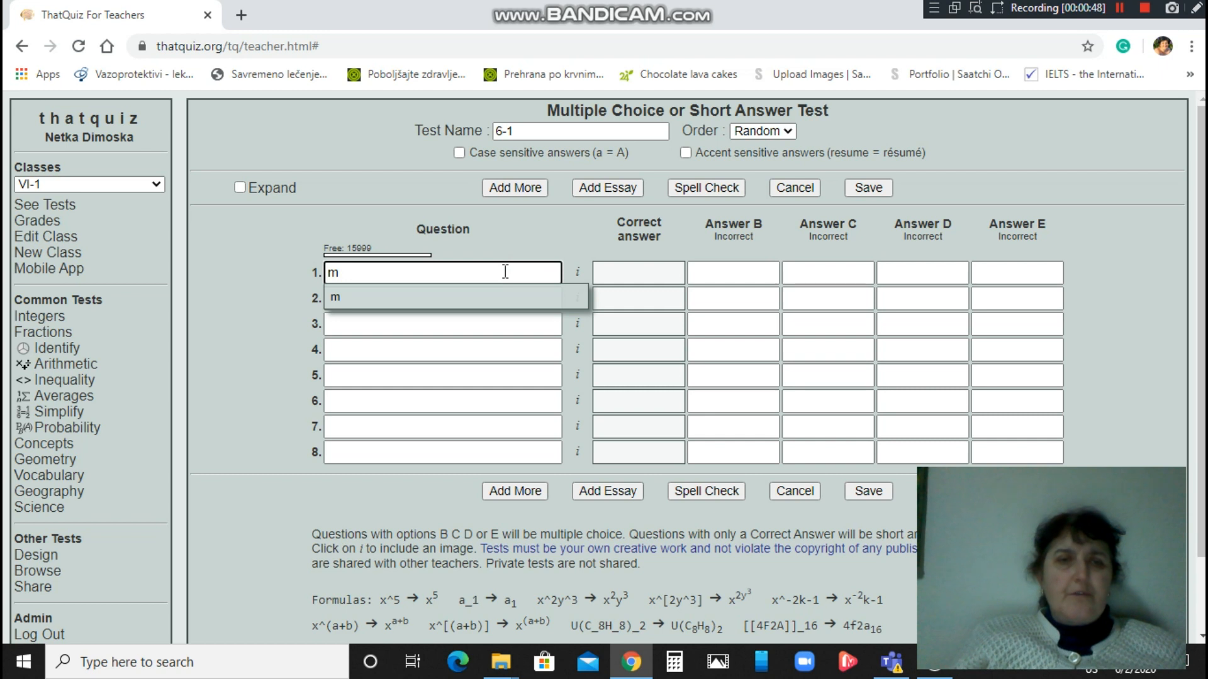
key("BackSpace")
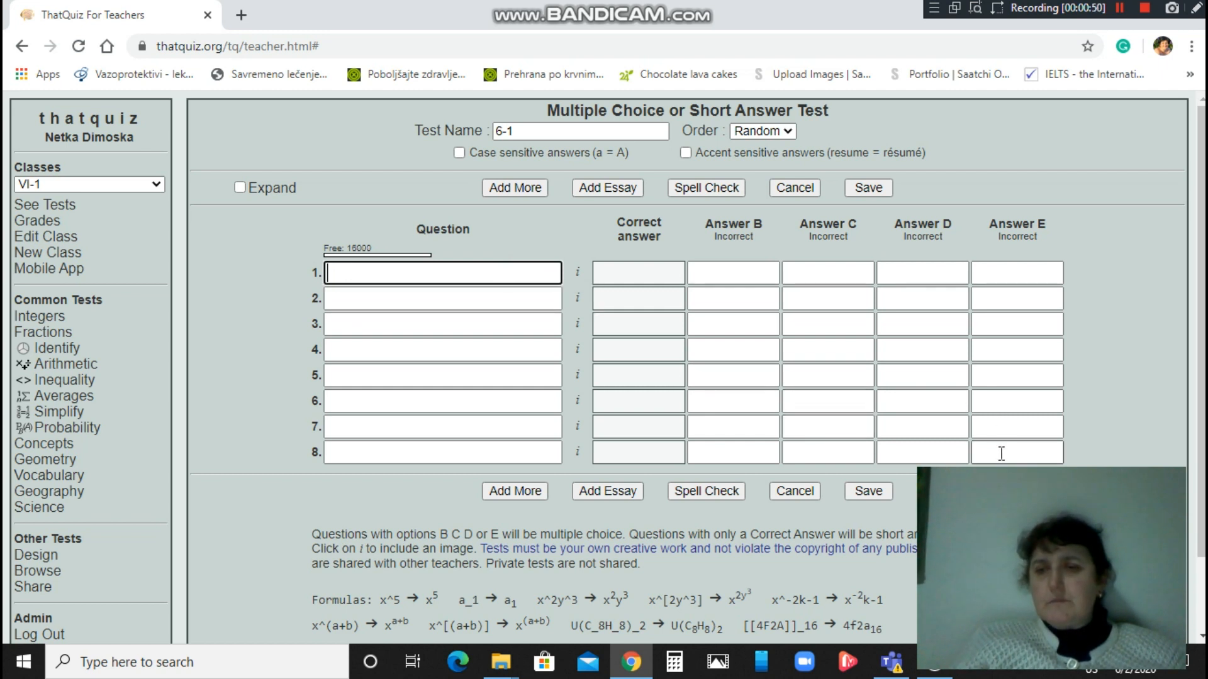
left_click(1093, 673)
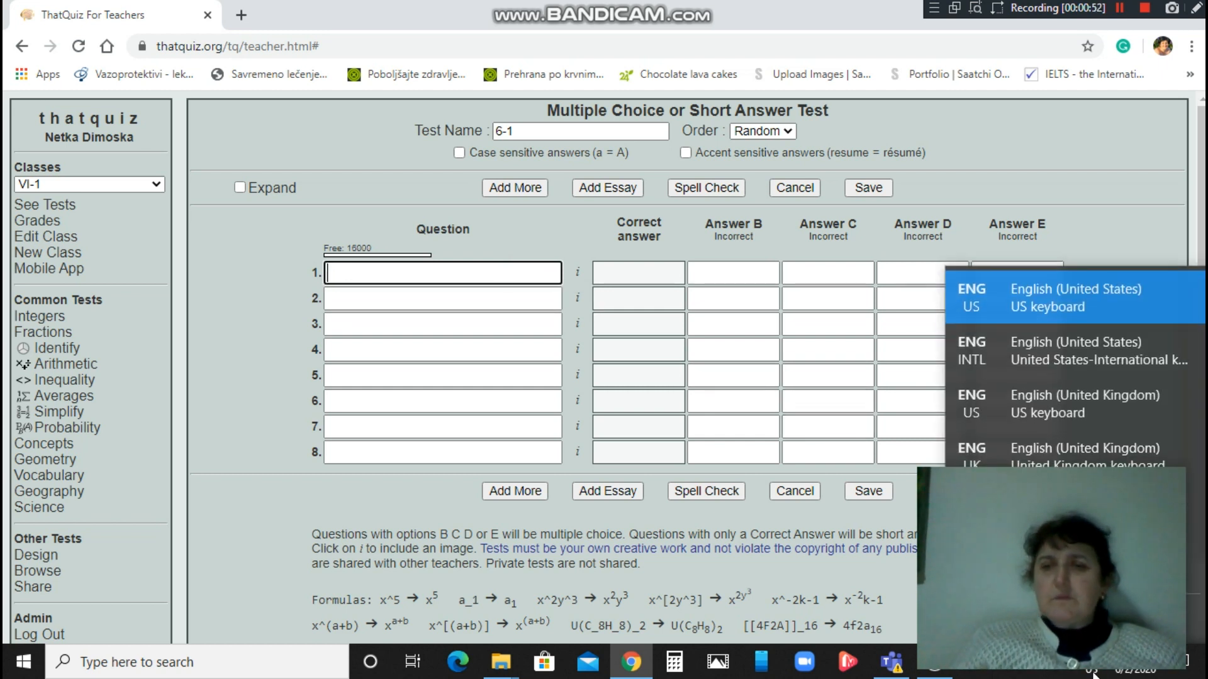
left_click(1094, 558)
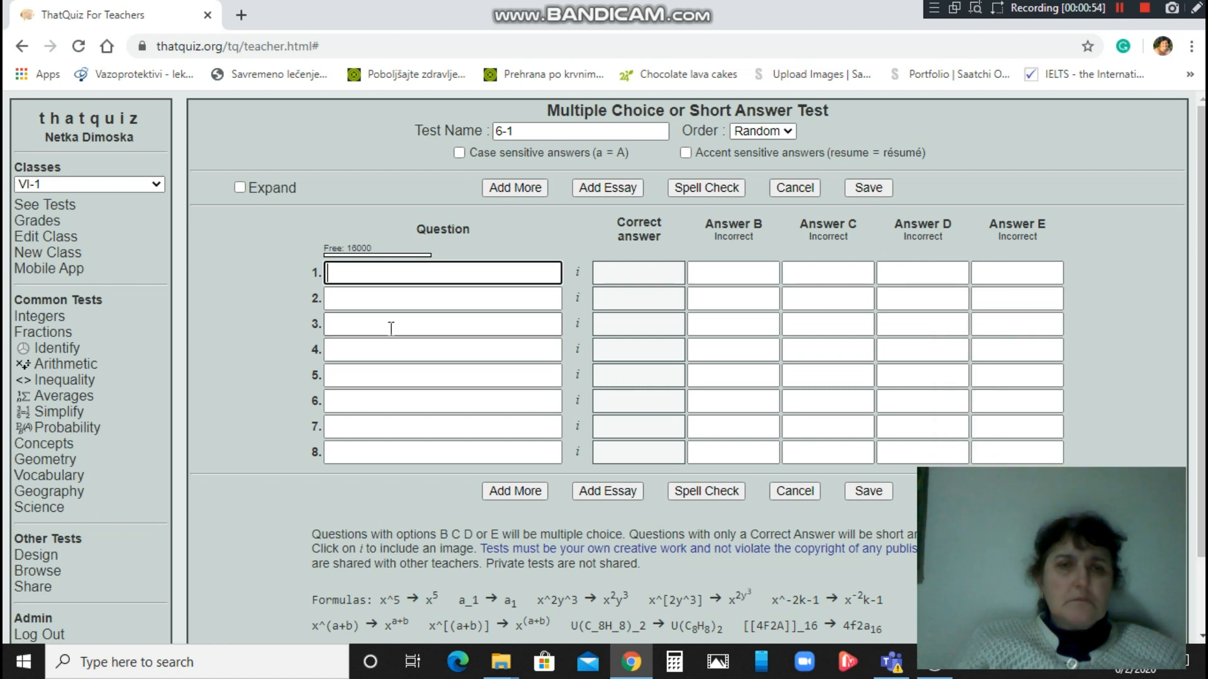
type("M")
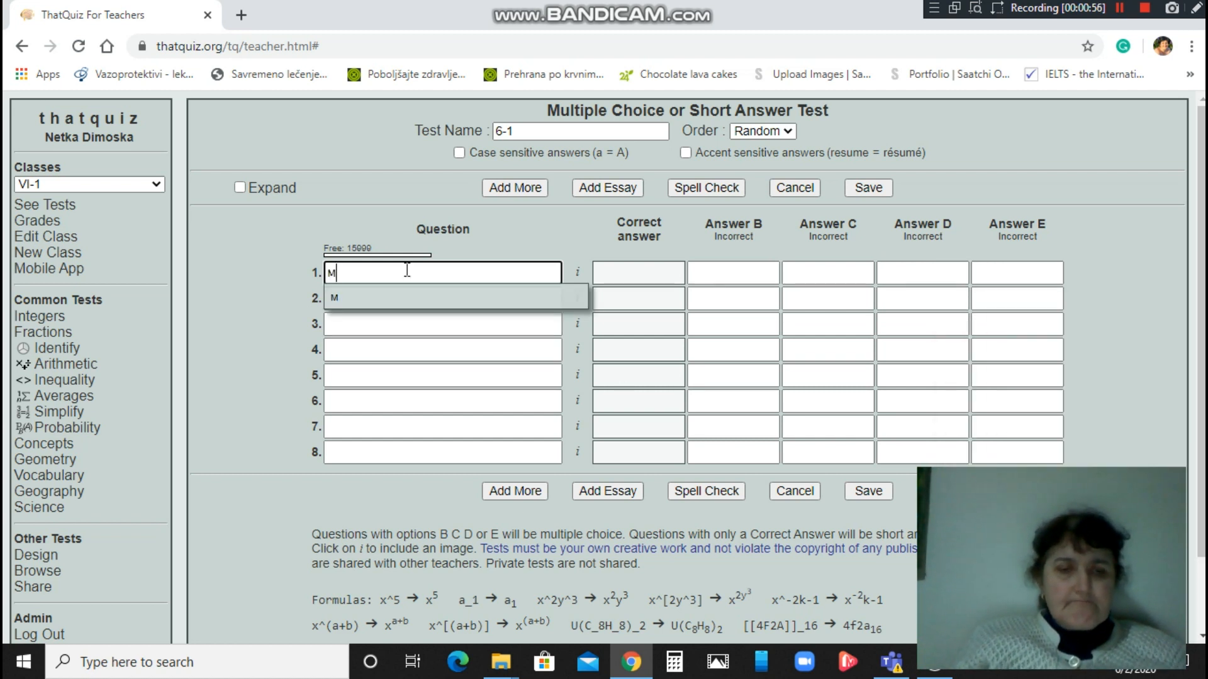
key("BackSpace")
type("Ma")
type("ш")
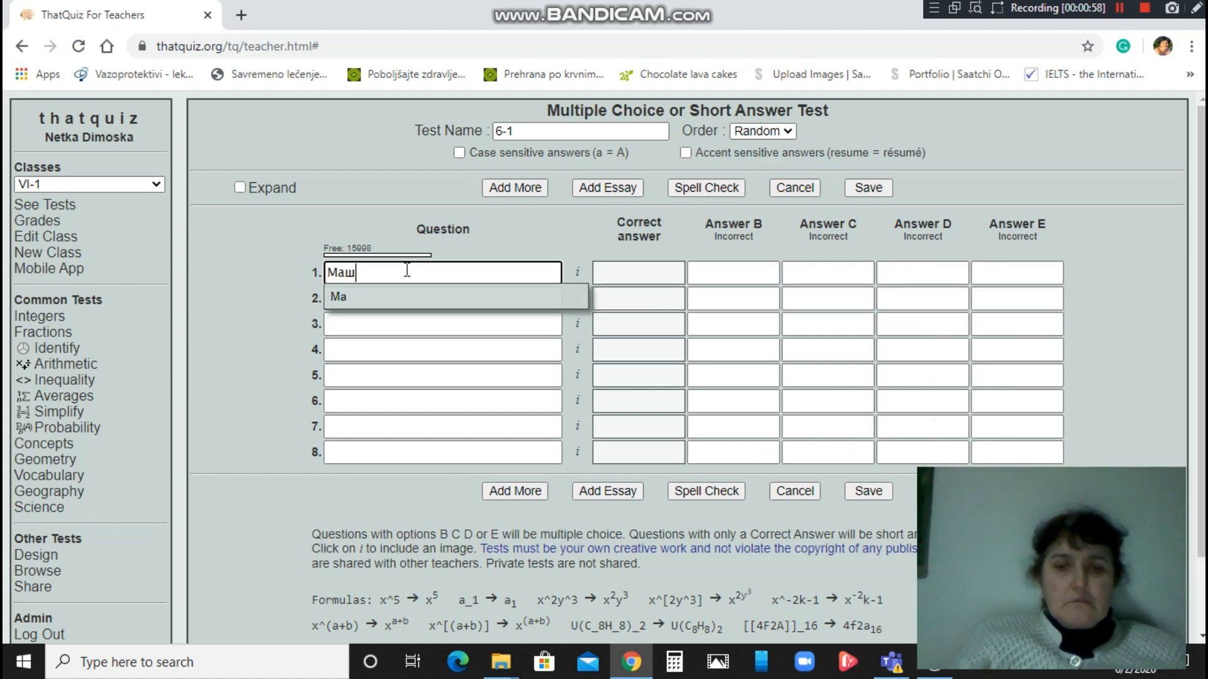
type("киот ")
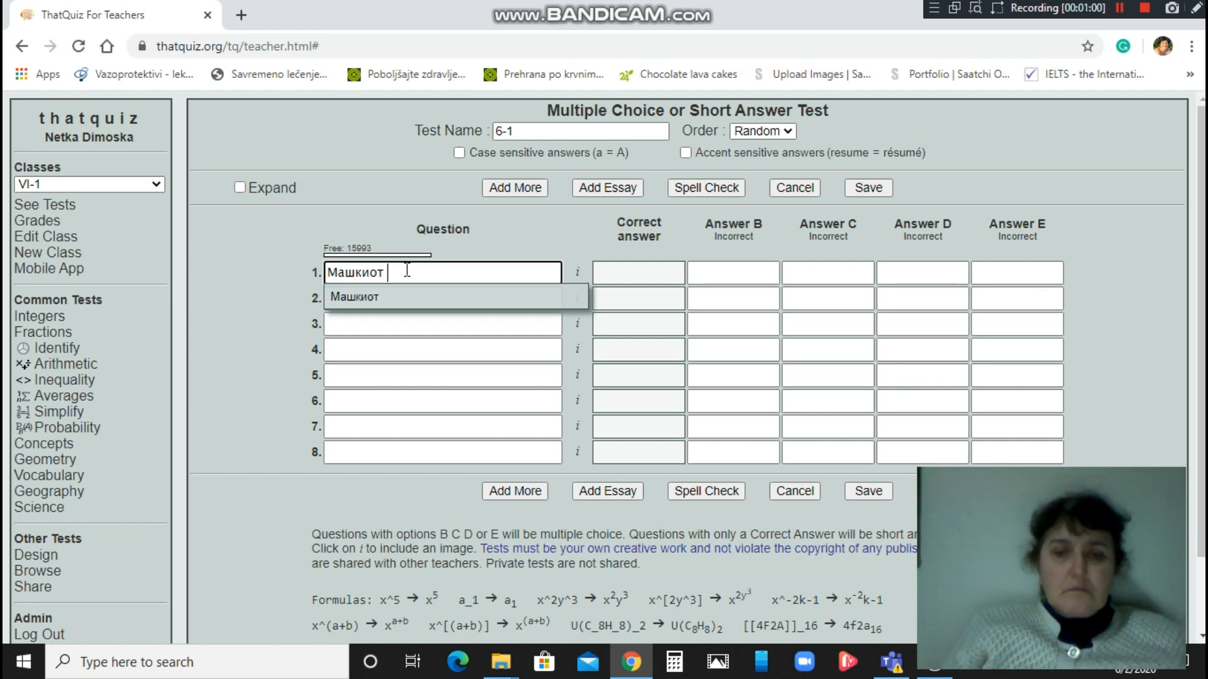
type("полов о")
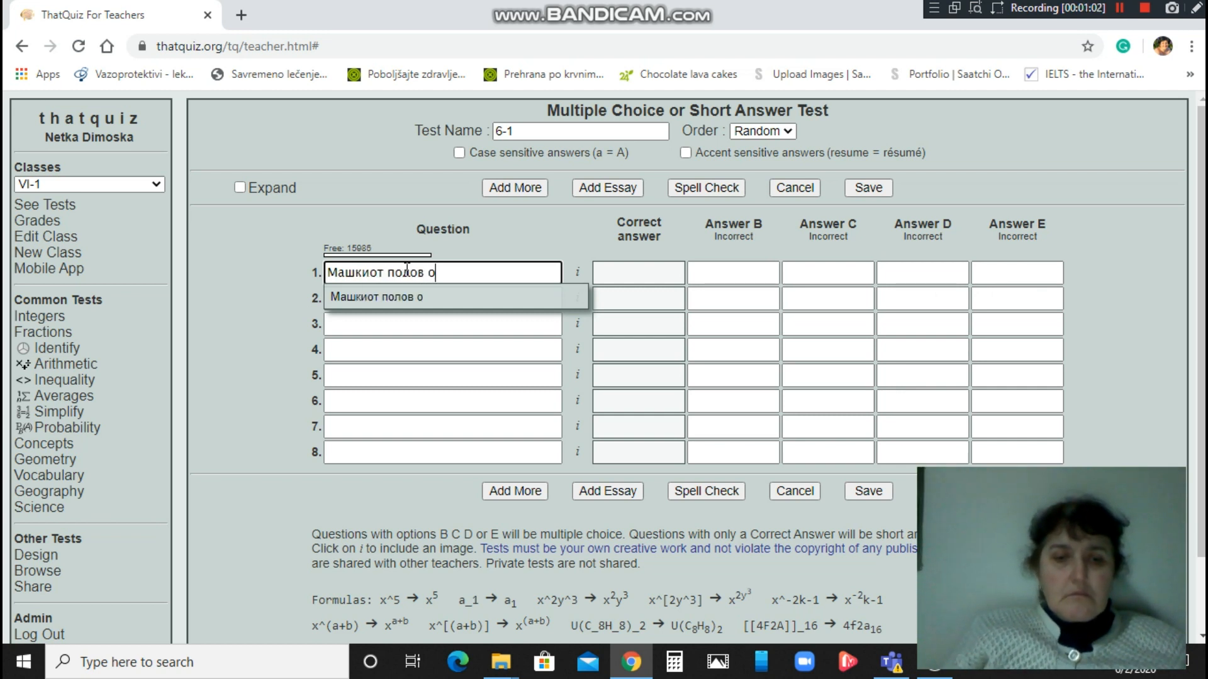
type("рган се вика")
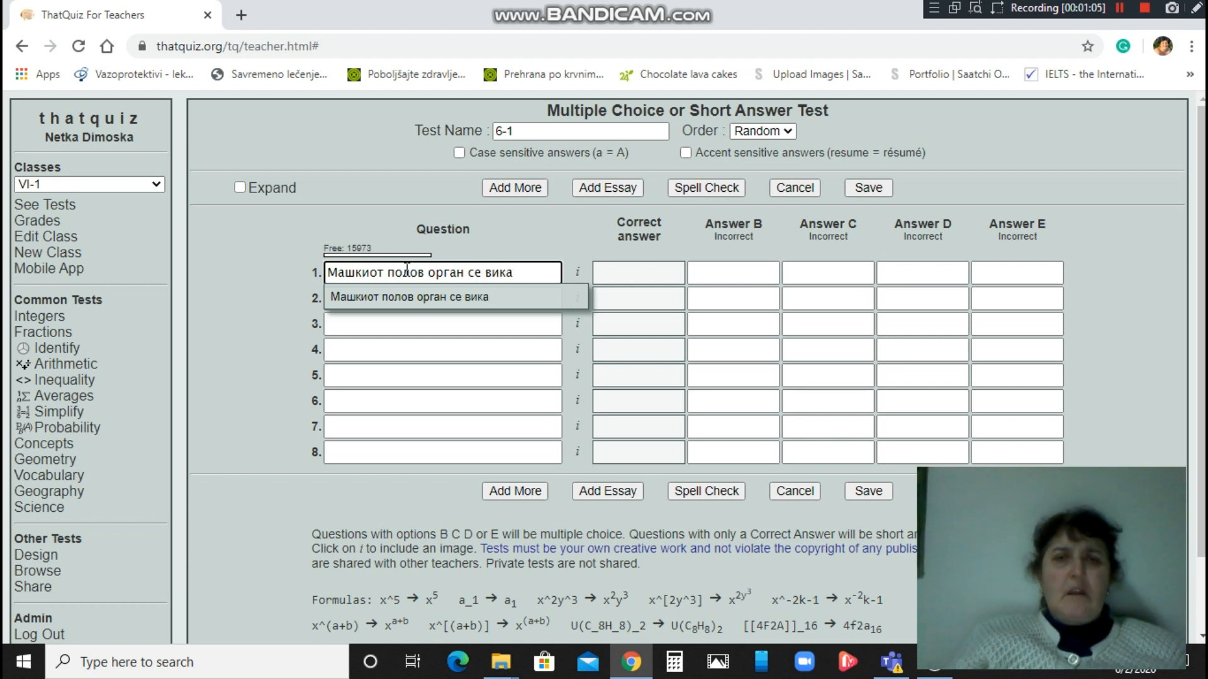
Enter correct answer прашник and wrong answers толчник, цветна дршка, устенце, прашничка ќесе.
left_click(616, 272)
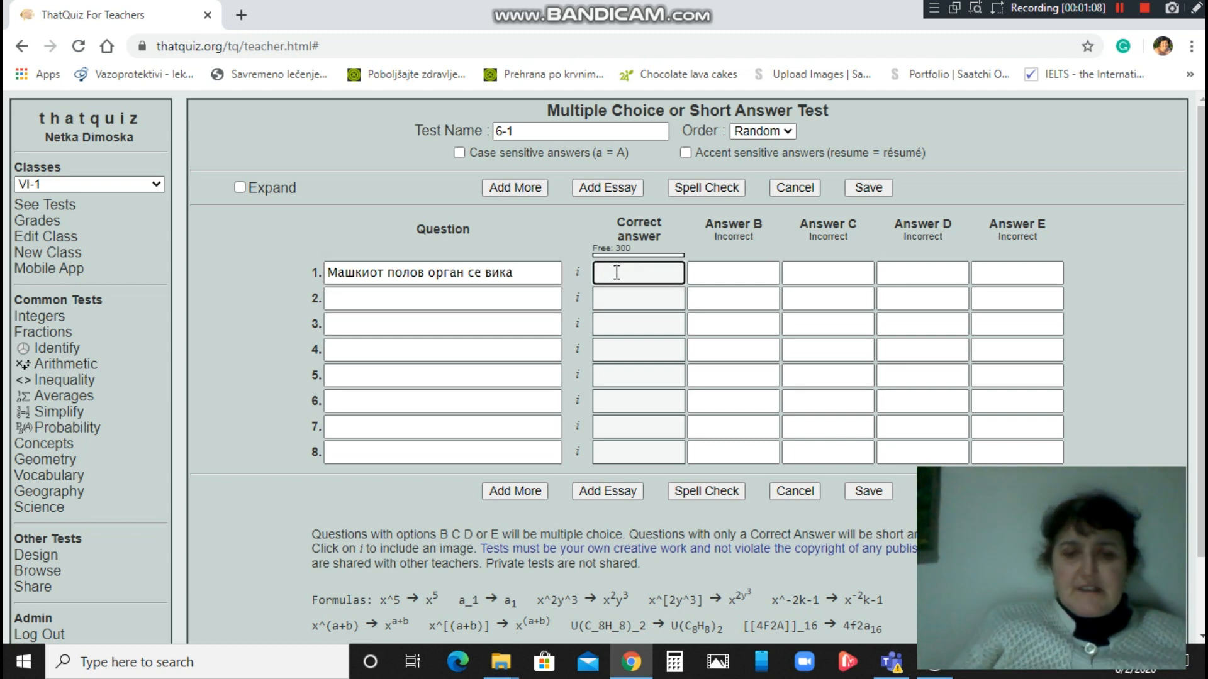
type("прашник")
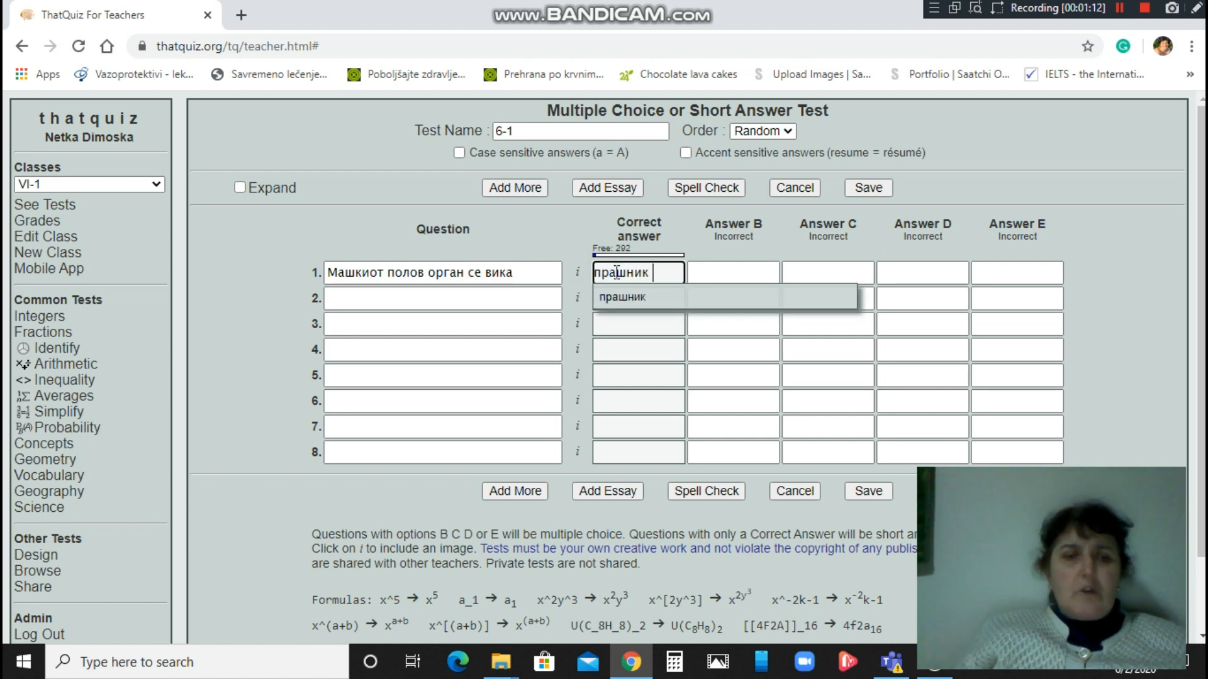
key("Tab")
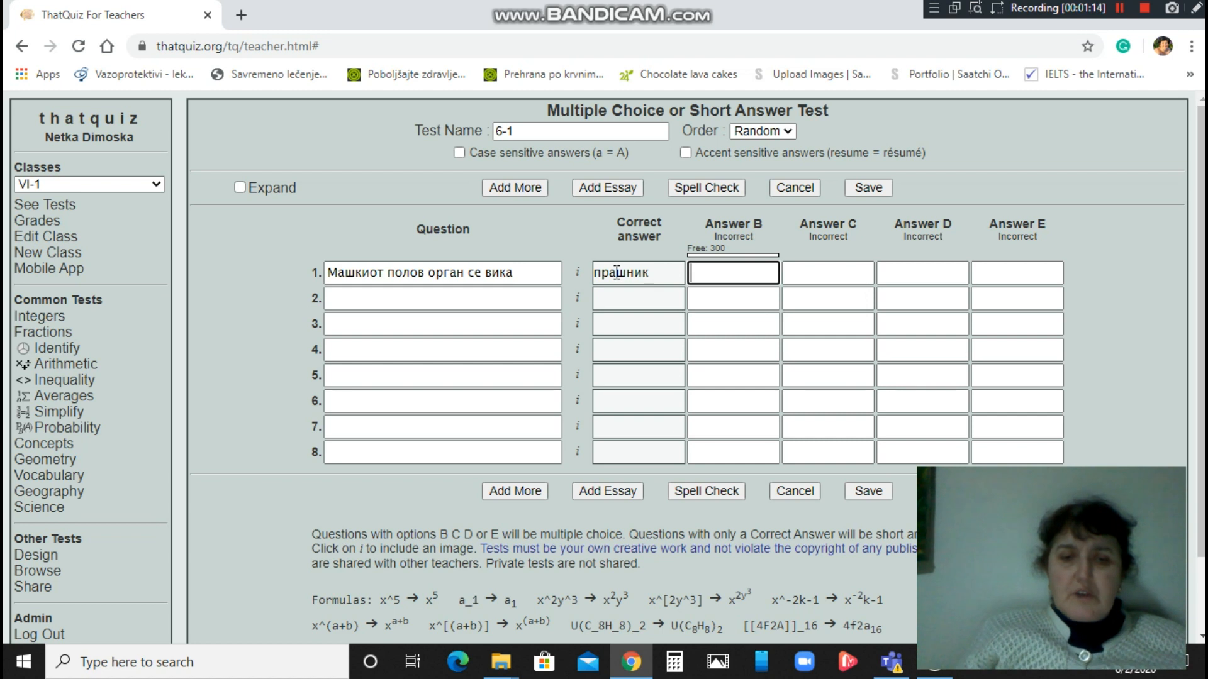
type("толчник")
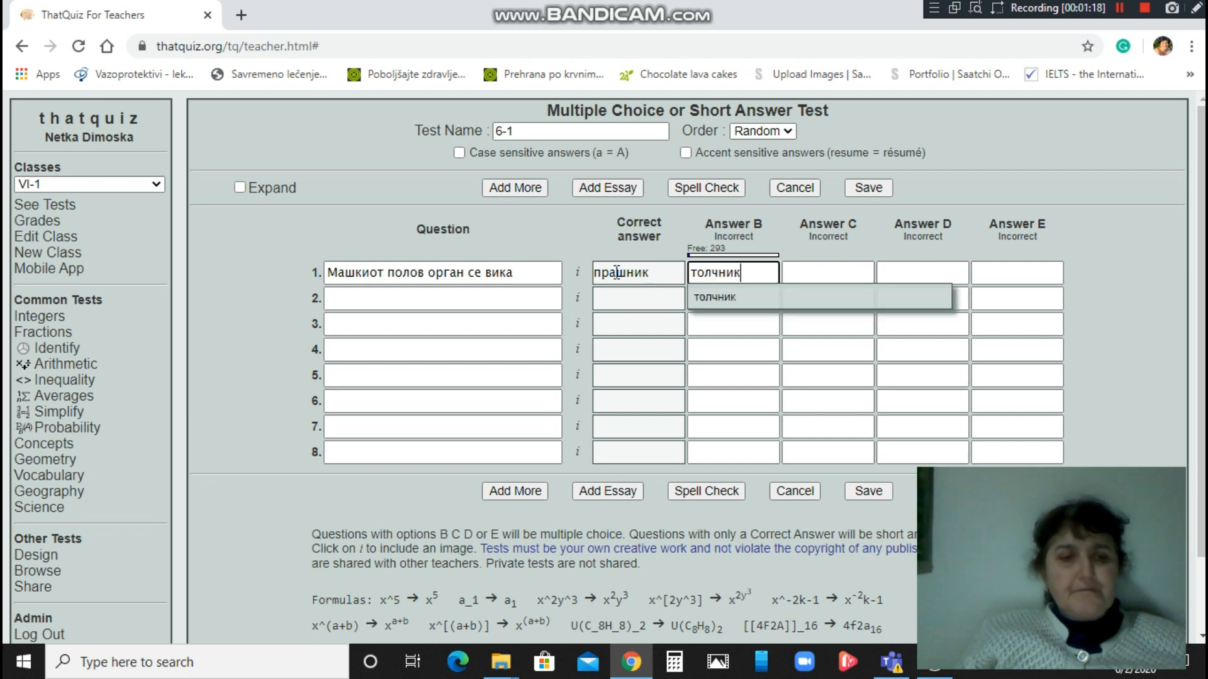
key("Tab")
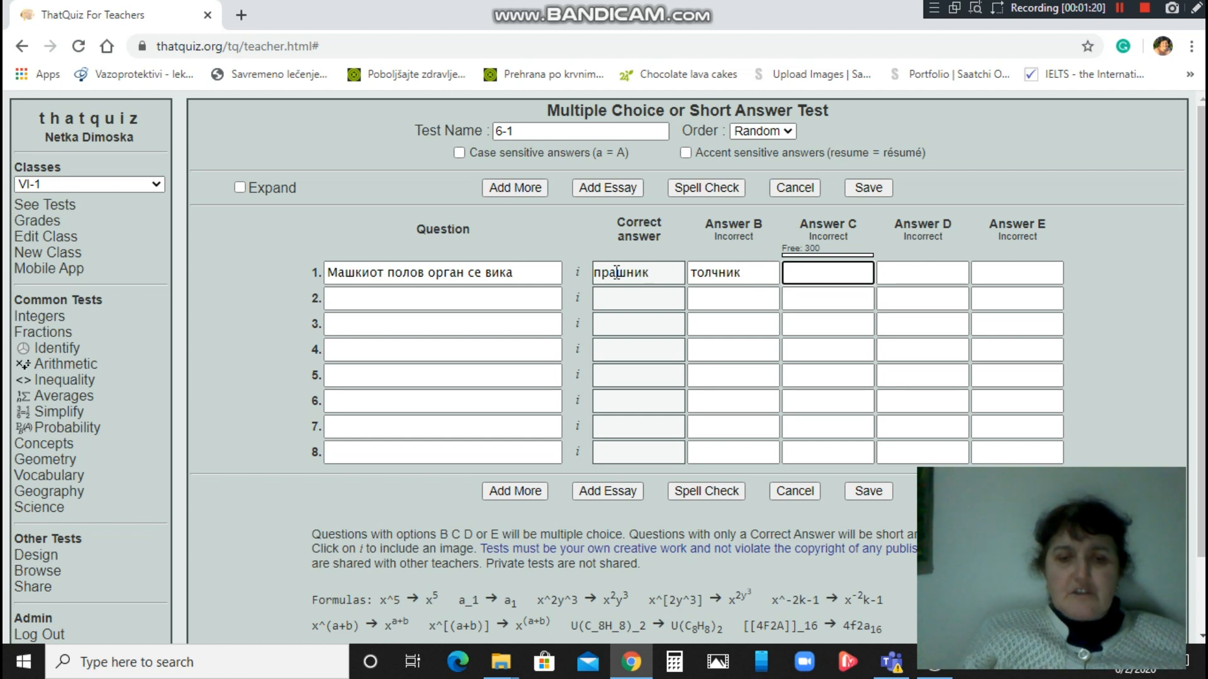
type("цветна")
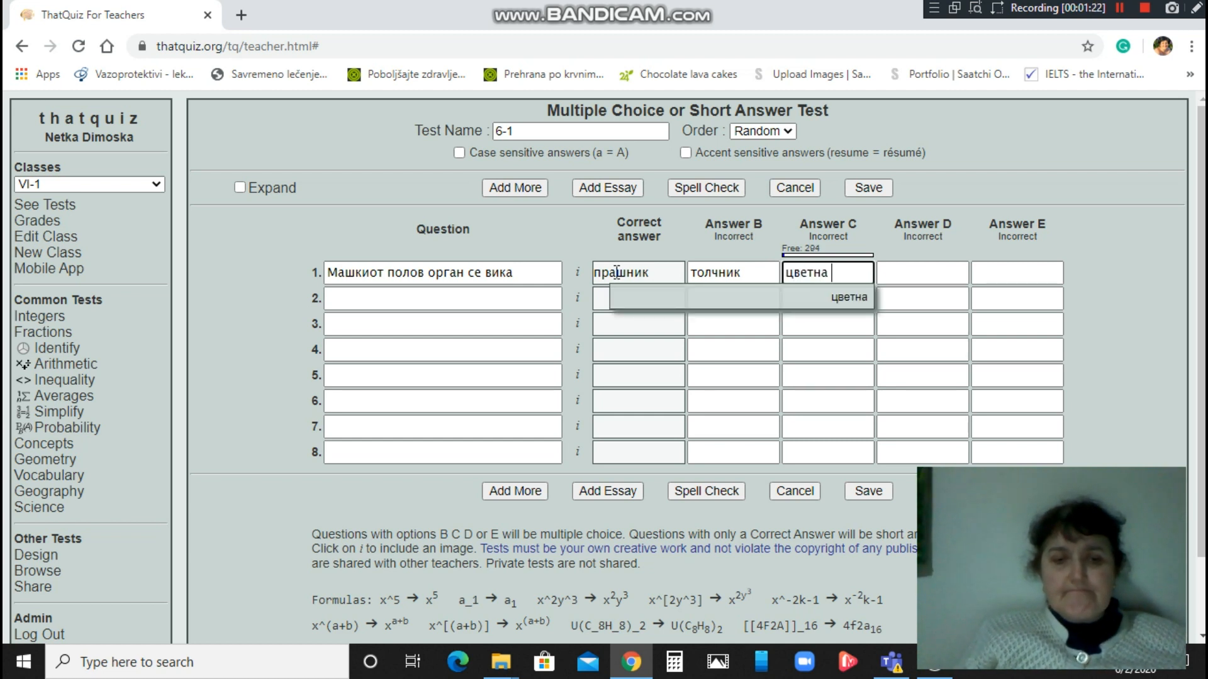
type(" дршка")
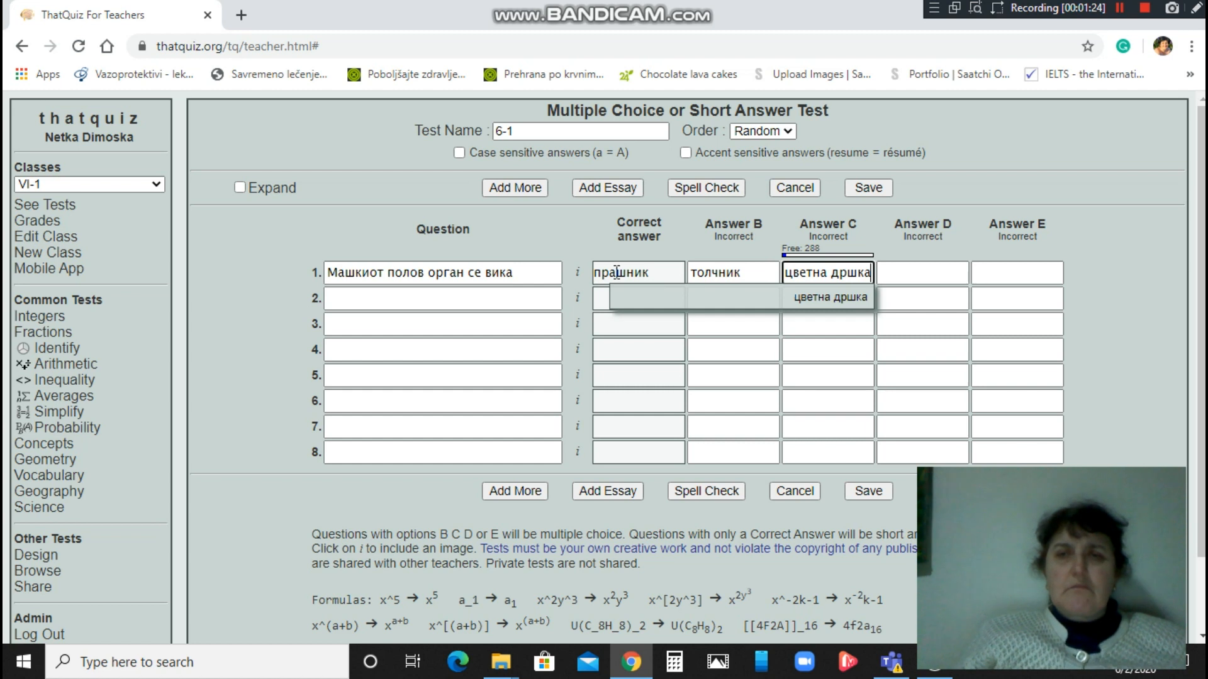
key("Tab")
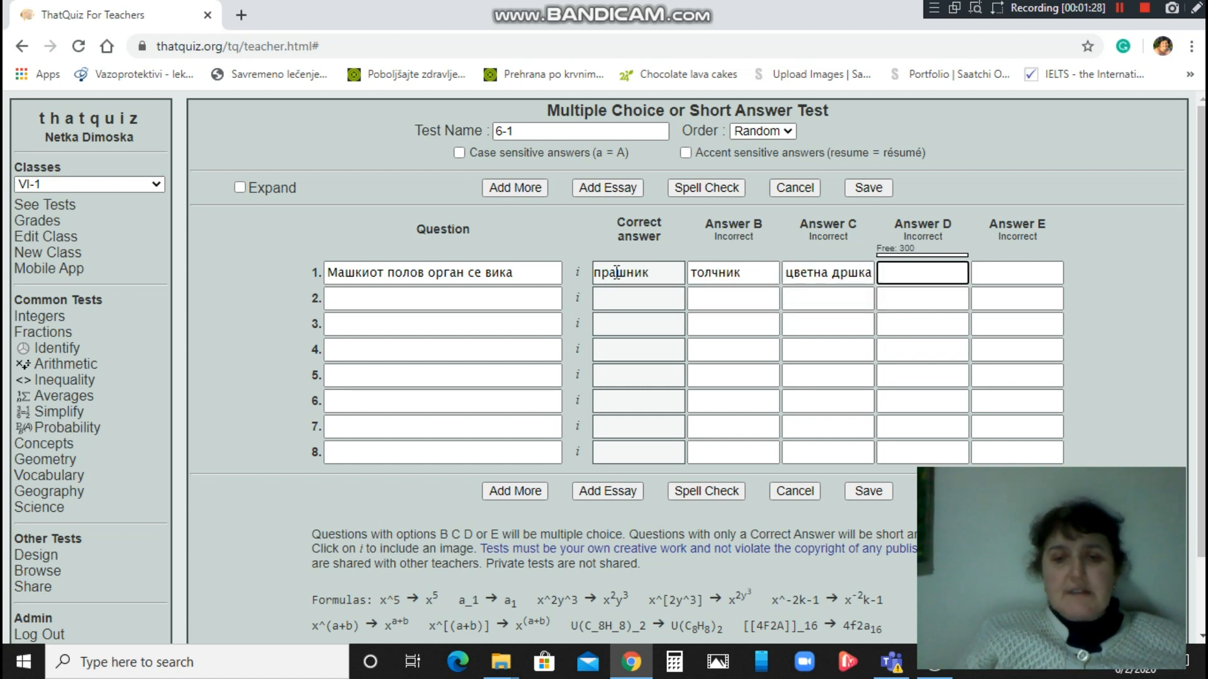
type("устен")
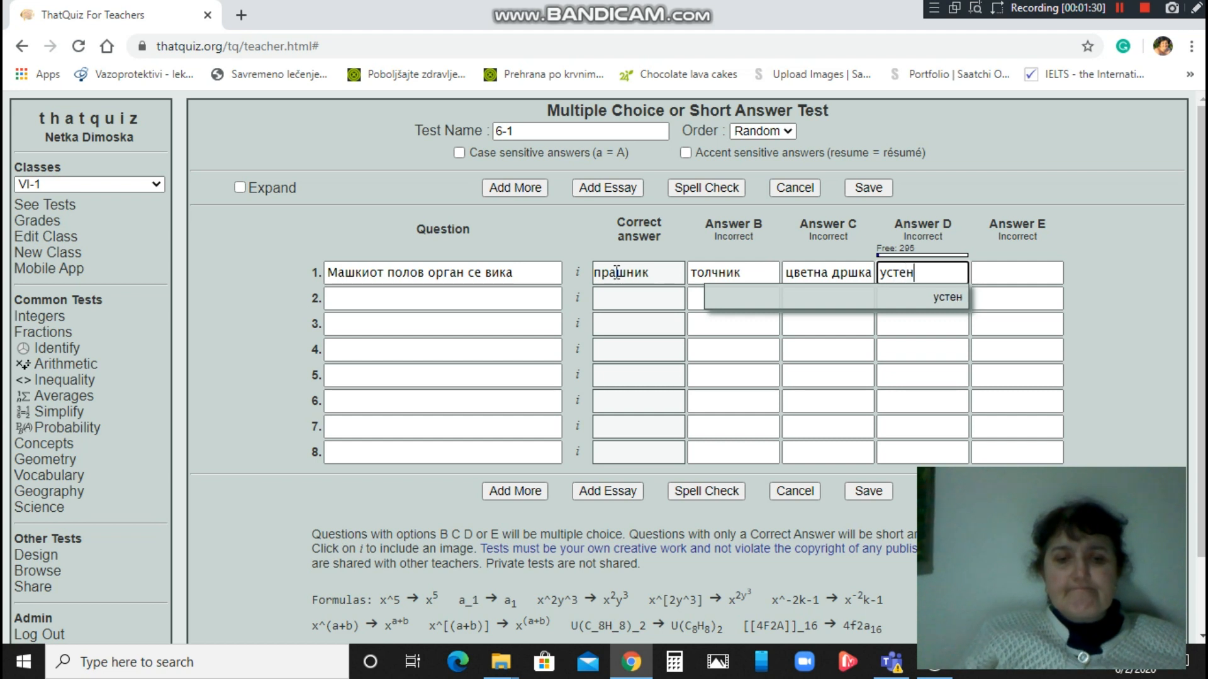
type("це")
key("Tab")
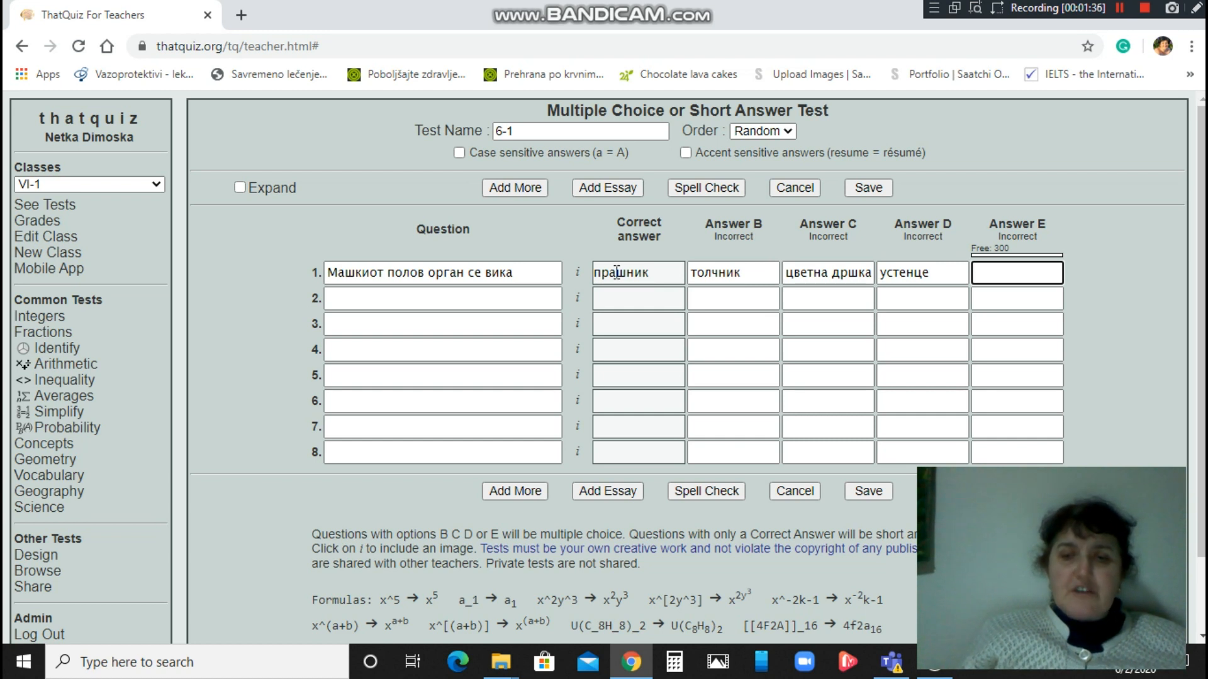
type("пр")
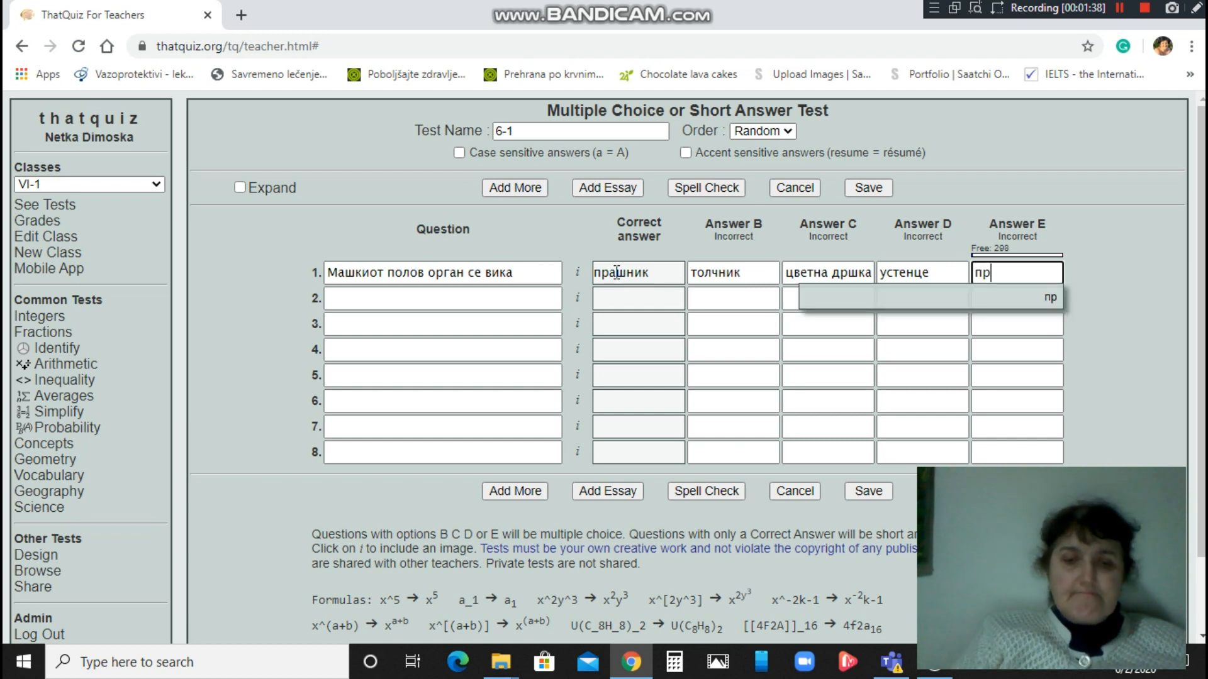
type("ашни")
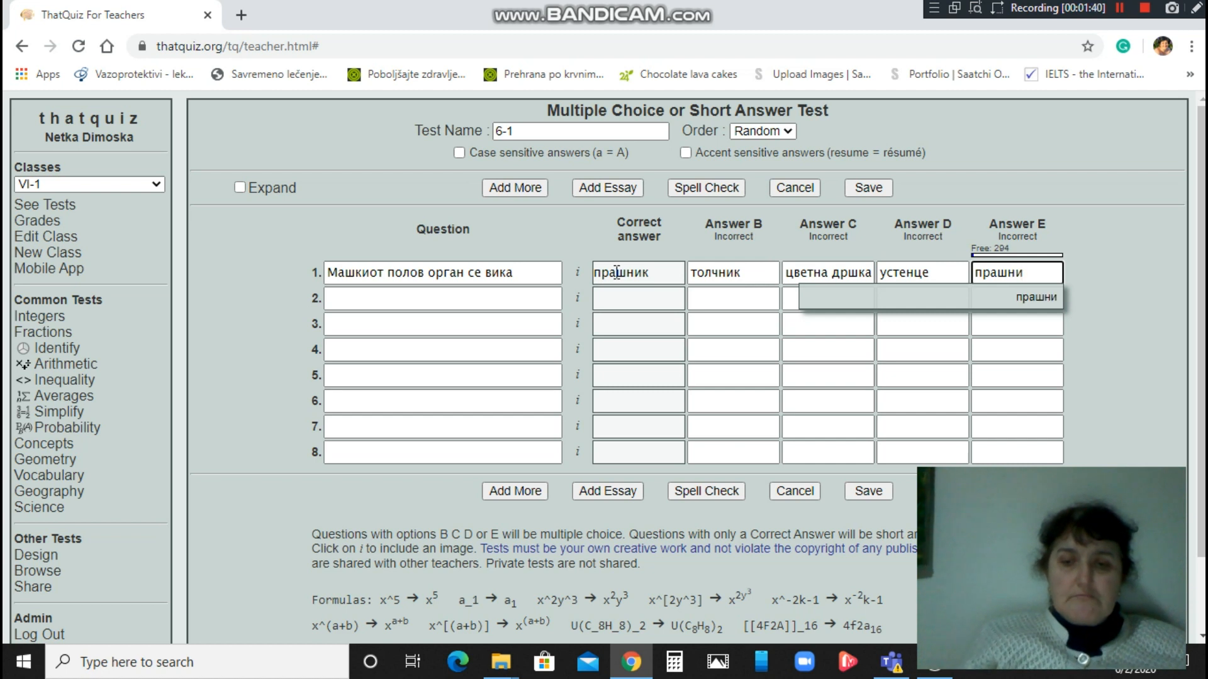
type("чка ќесе")
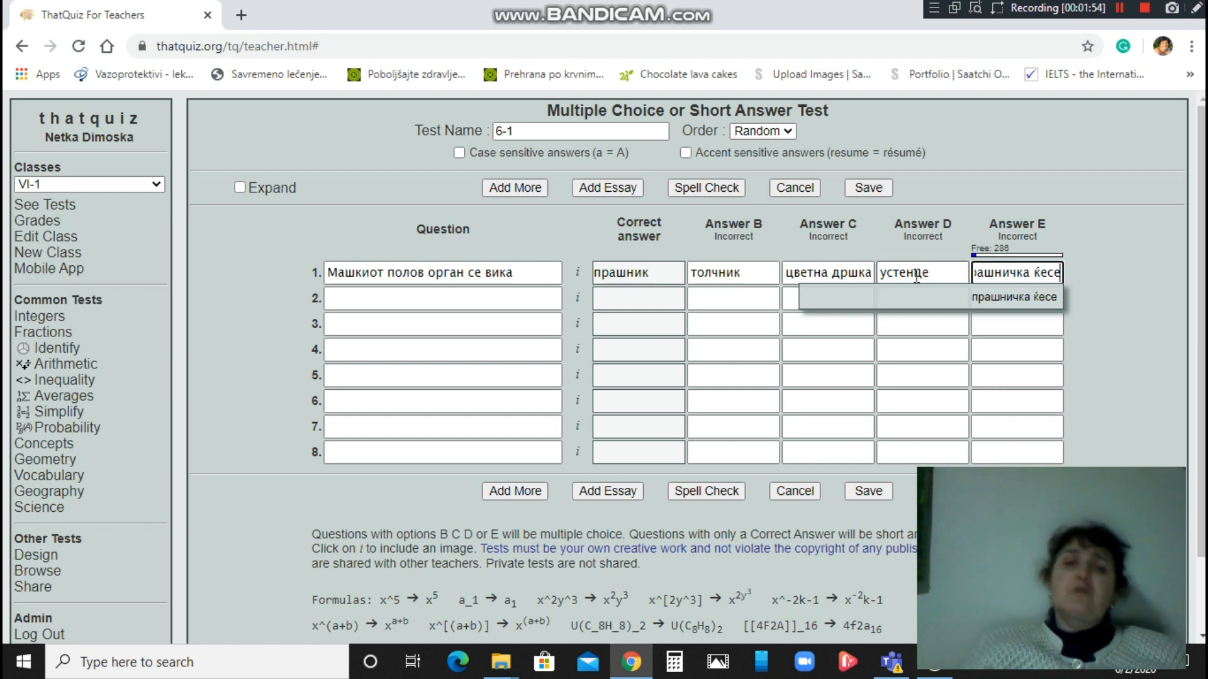
Enter question 2 'Женскиот полов орган се вика' with correct answer толчник.
left_click(385, 300)
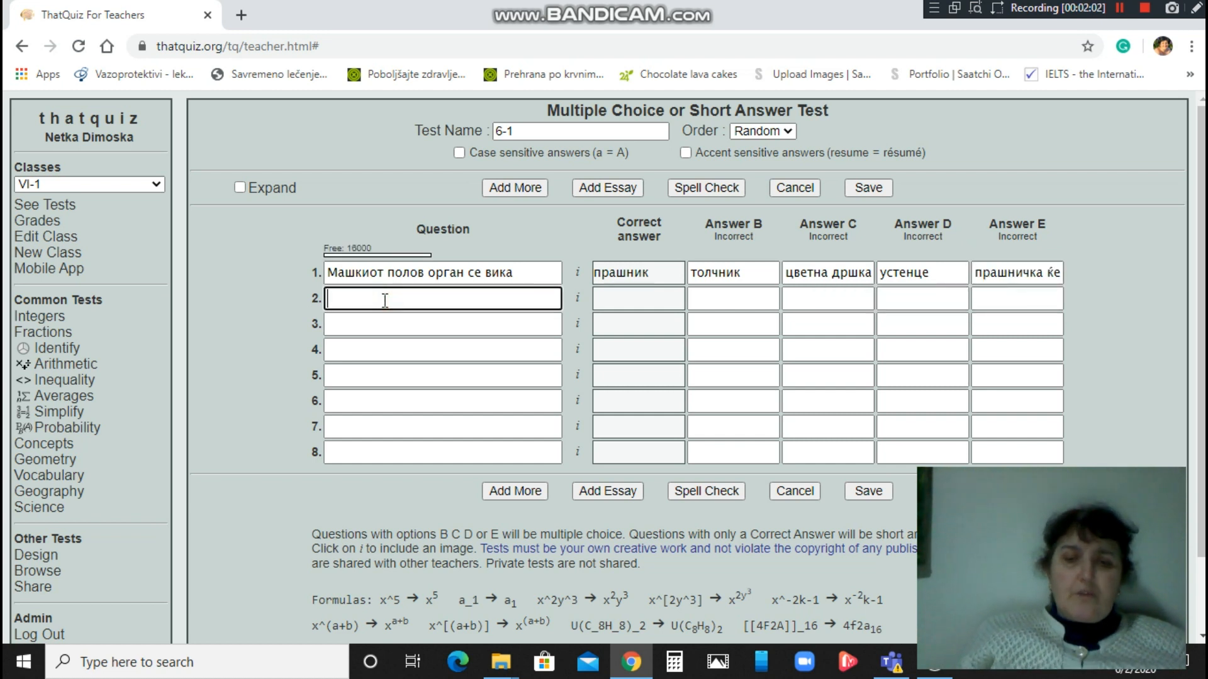
type("Ж")
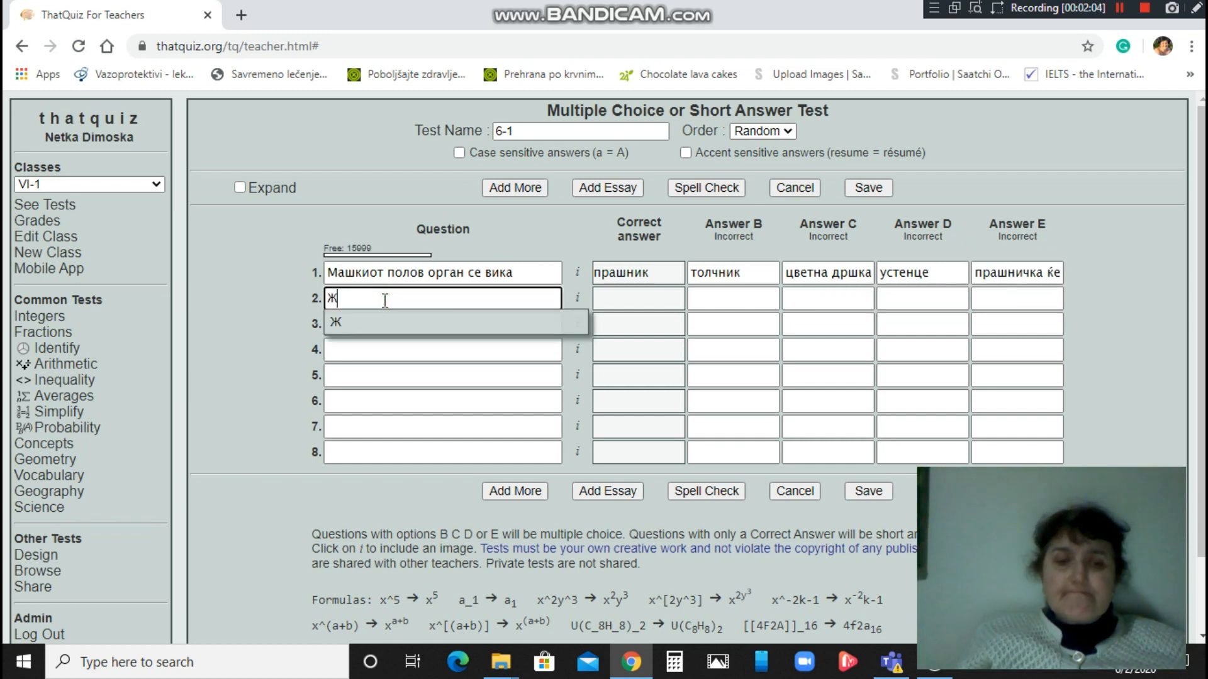
type("енскиот по")
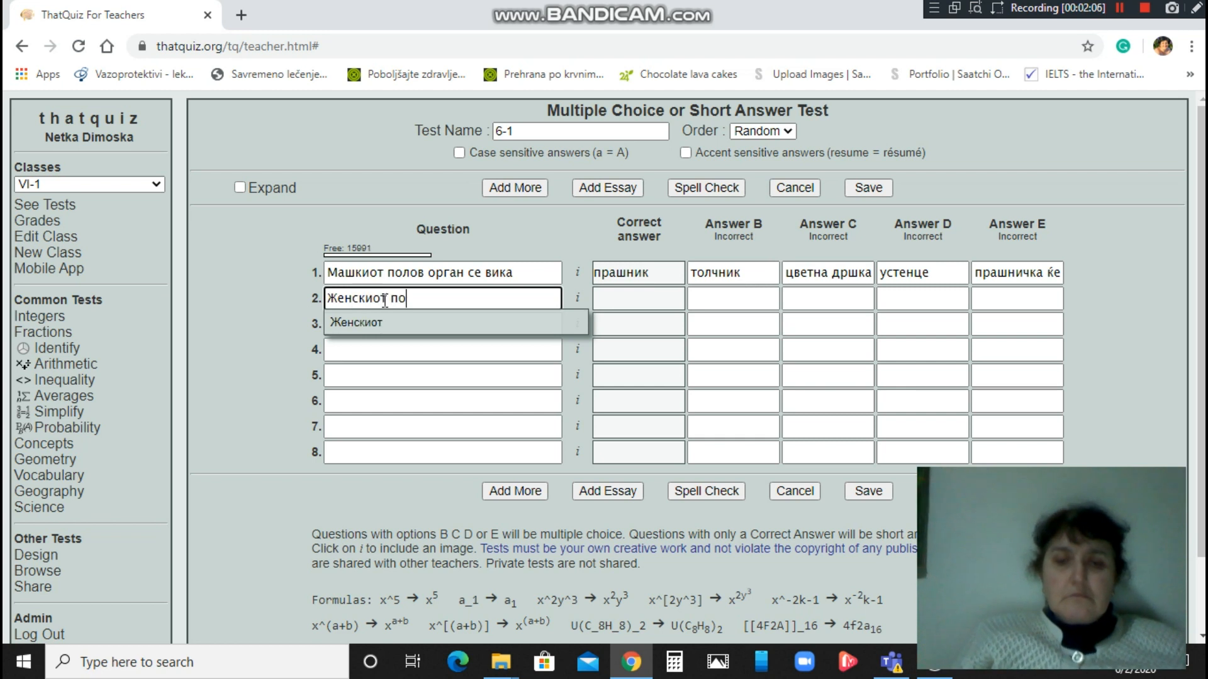
type("лов орг")
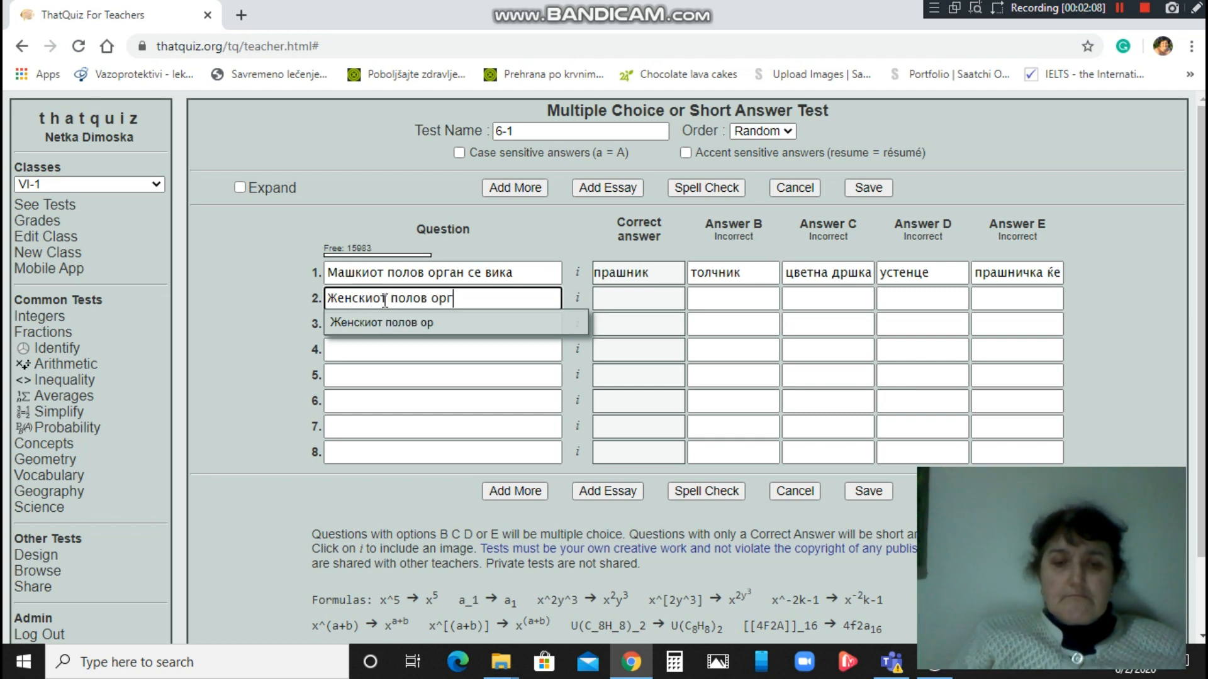
type("ан се вика")
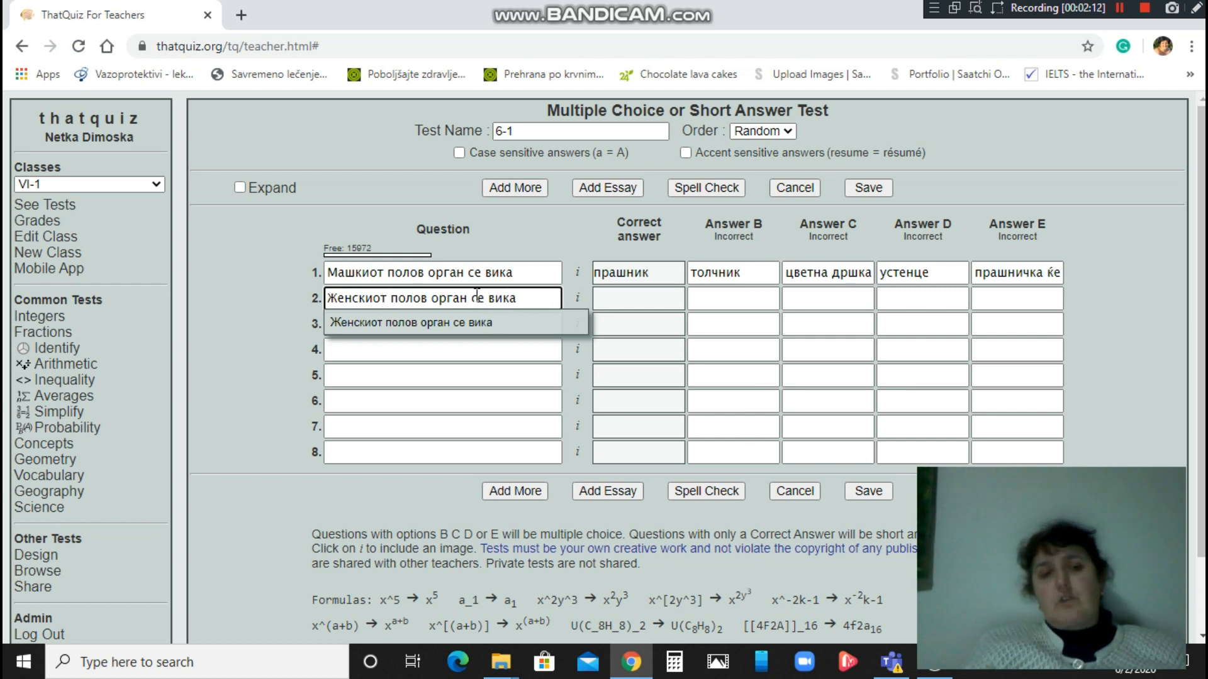
key("Tab")
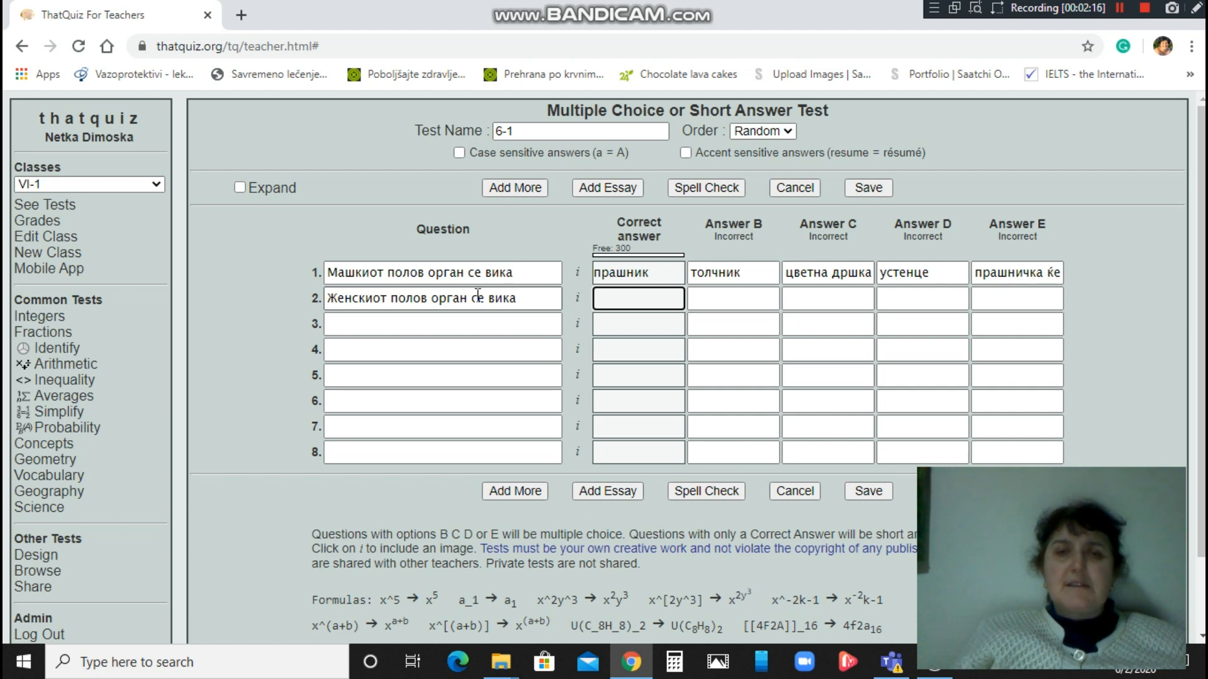
type("пр")
type("ш")
key("BackSpace")
key("BackSpace")
key("BackSpace")
key("BackSpace")
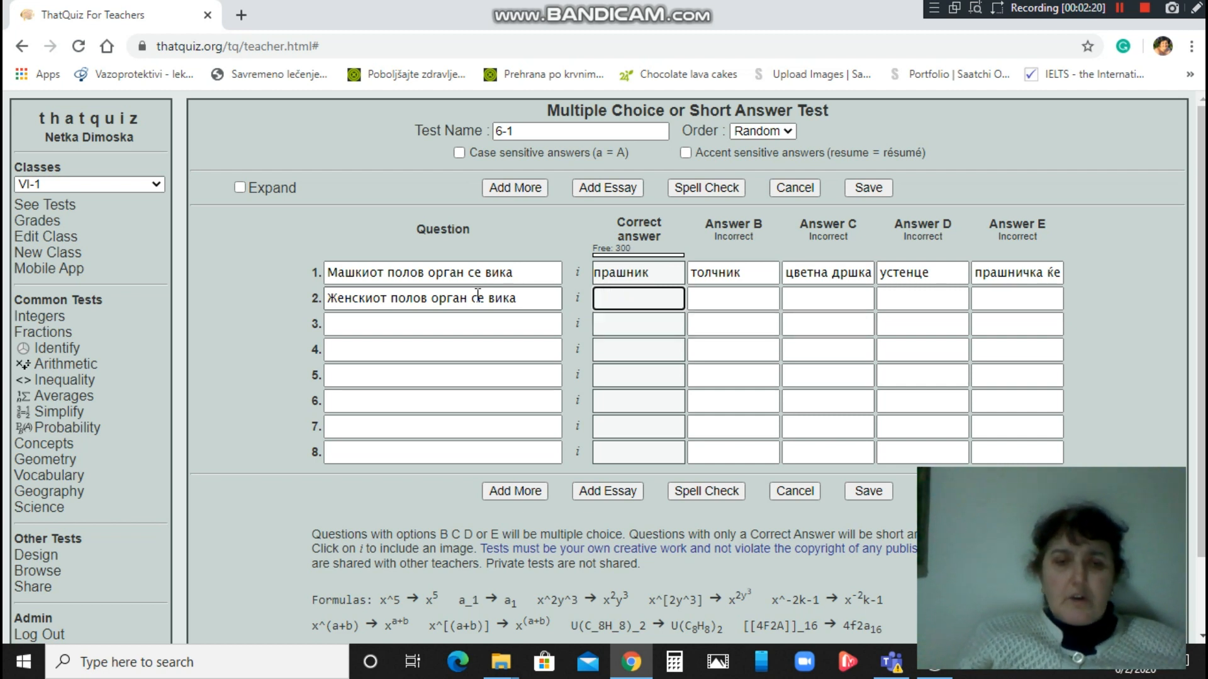
type("толчник")
Add question 2's wrong answers прашник, устенце, чашкини ливчиња and венечни ливчиња.
key("Tab")
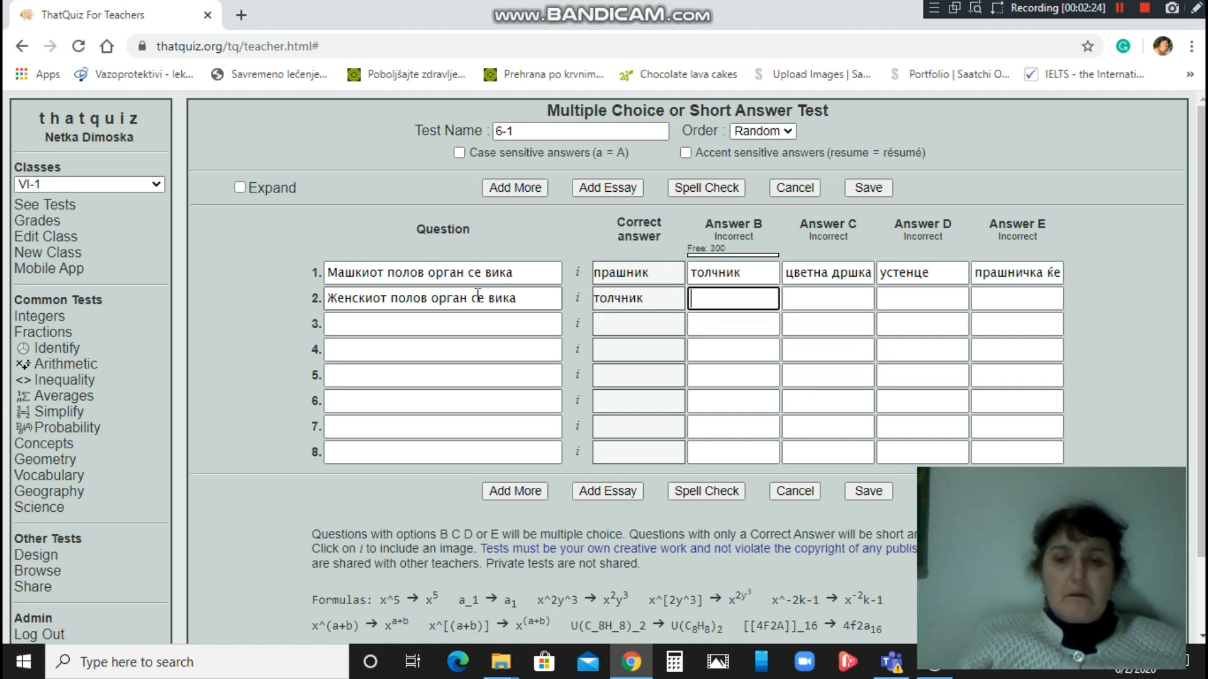
type("прашник")
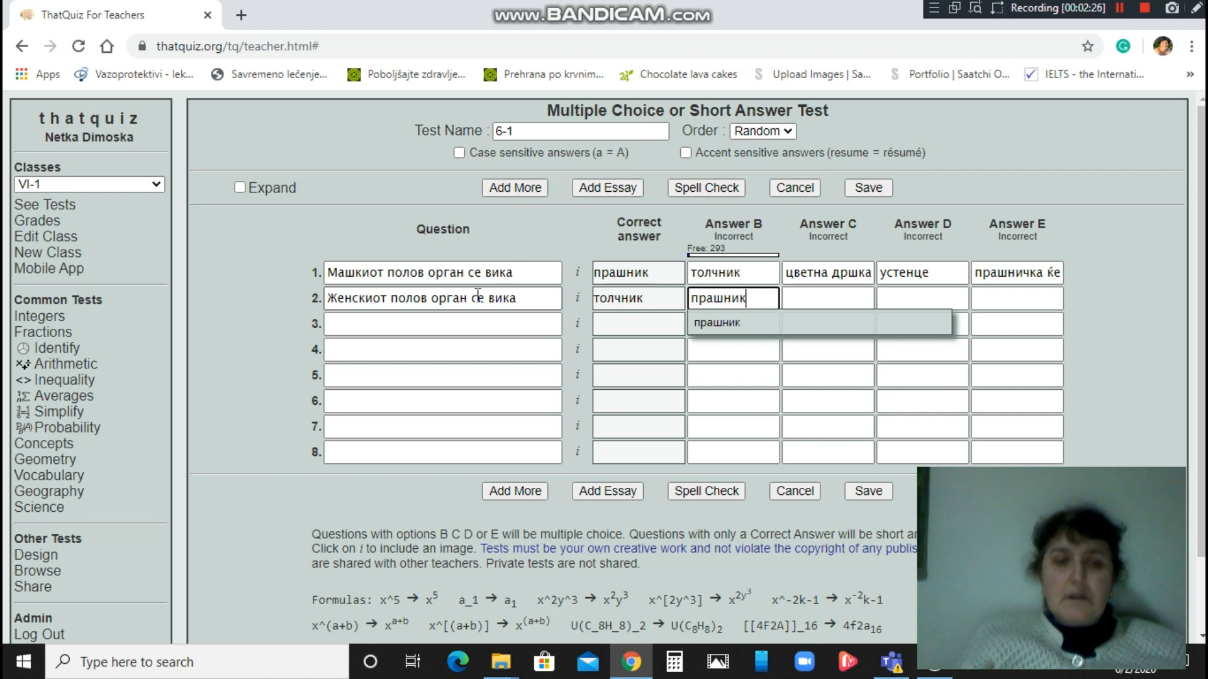
key("Tab")
type("устенце")
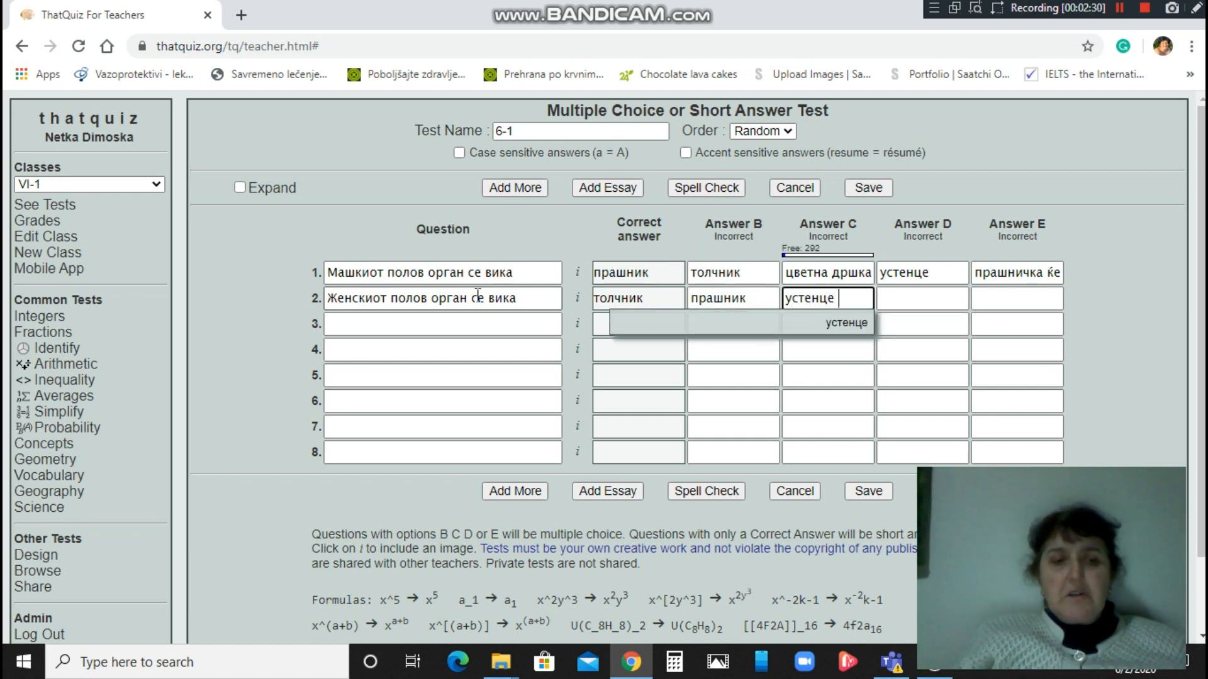
key("Tab")
type("ча")
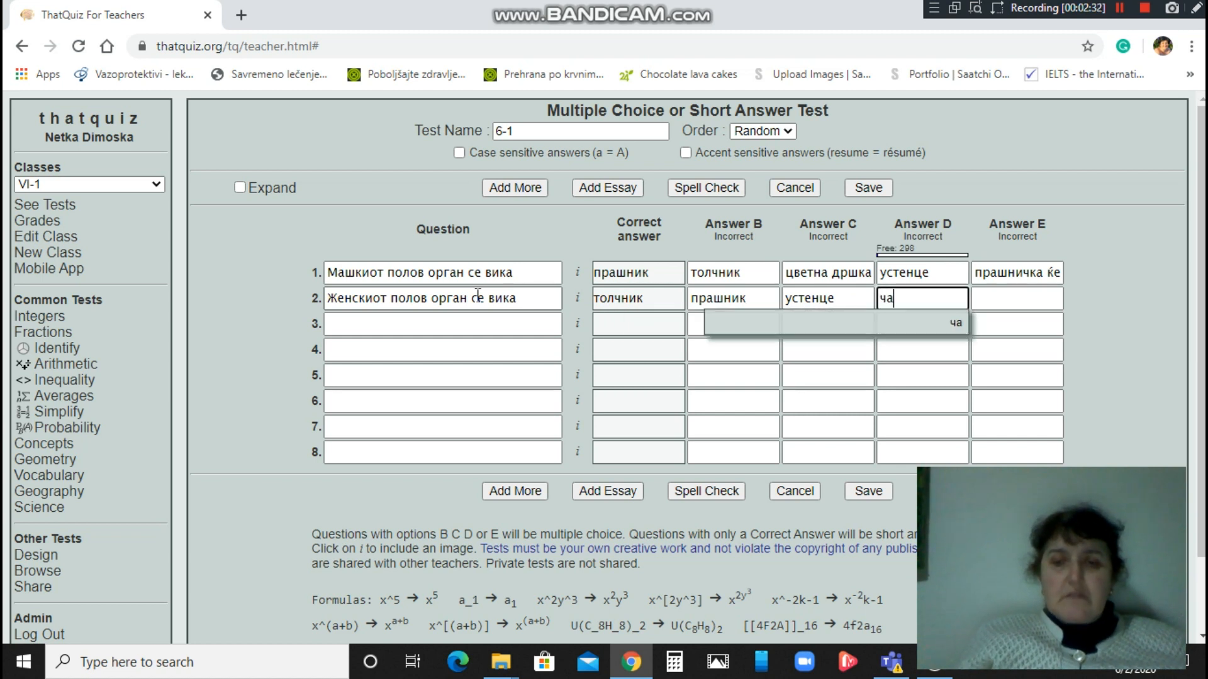
type("шкини л")
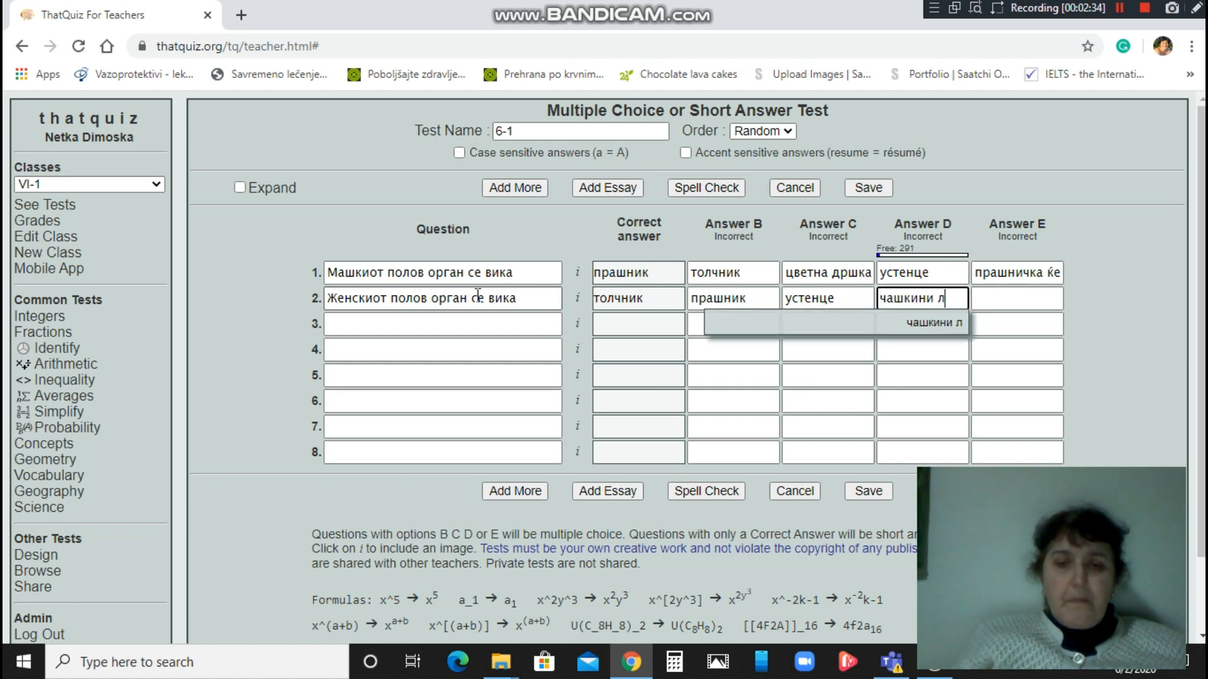
type("ивчи")
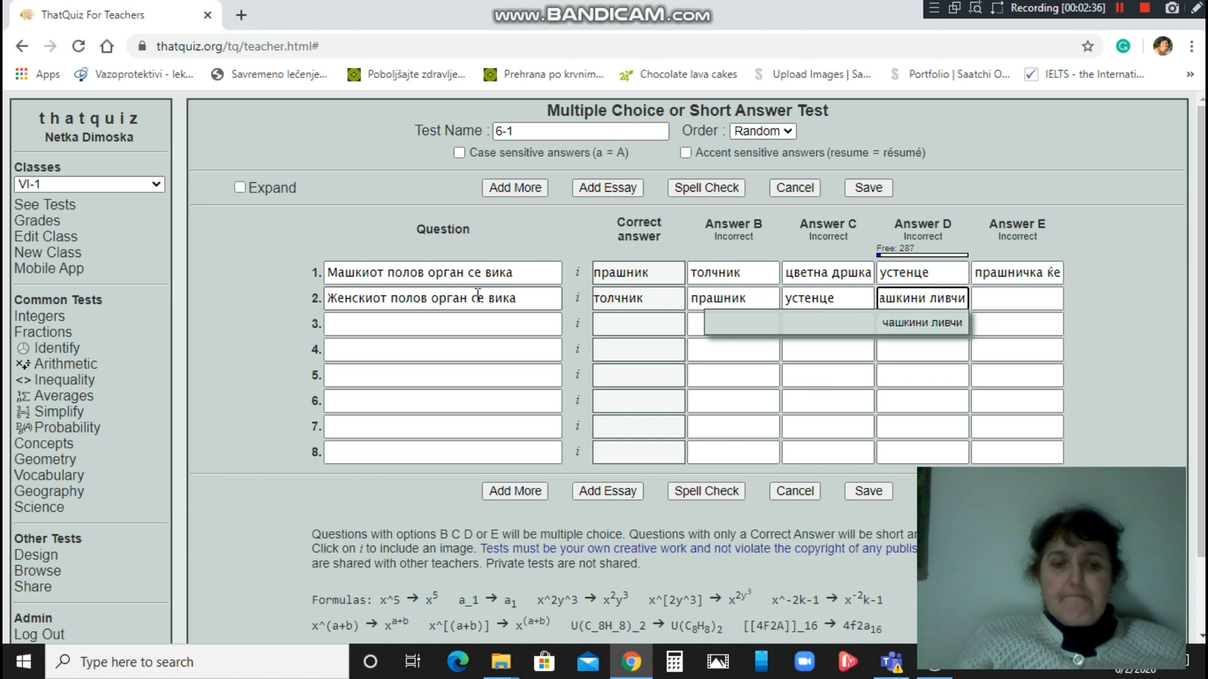
type("ња")
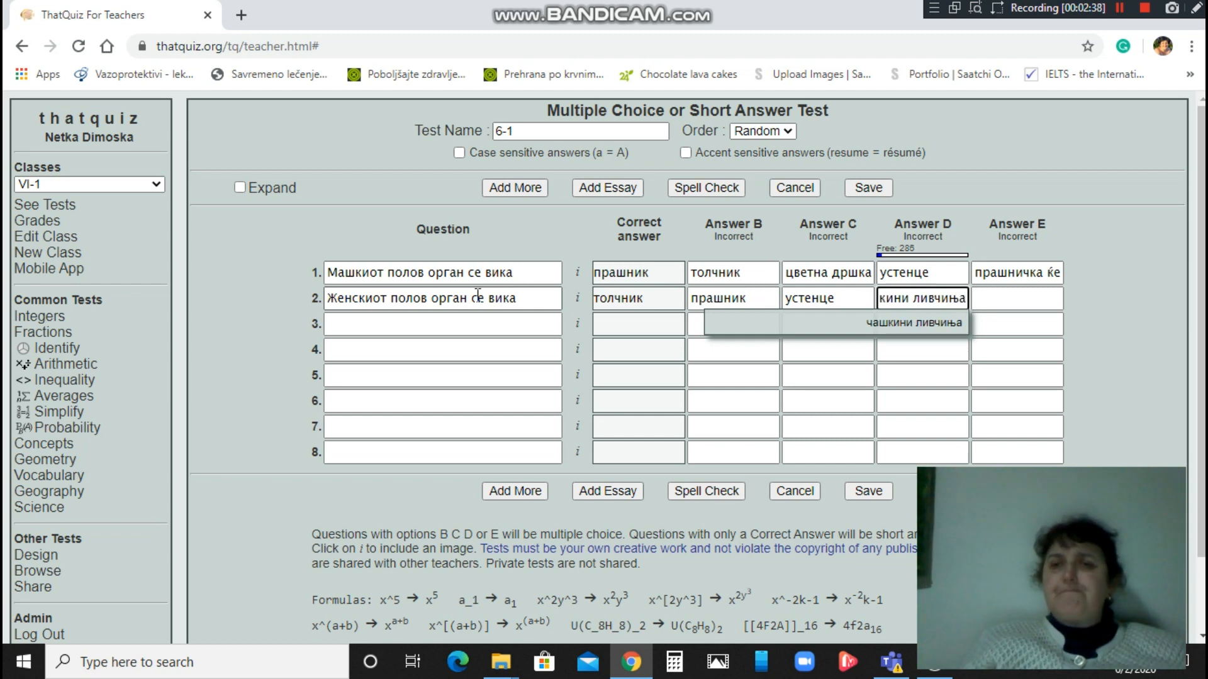
key("Tab")
type("в")
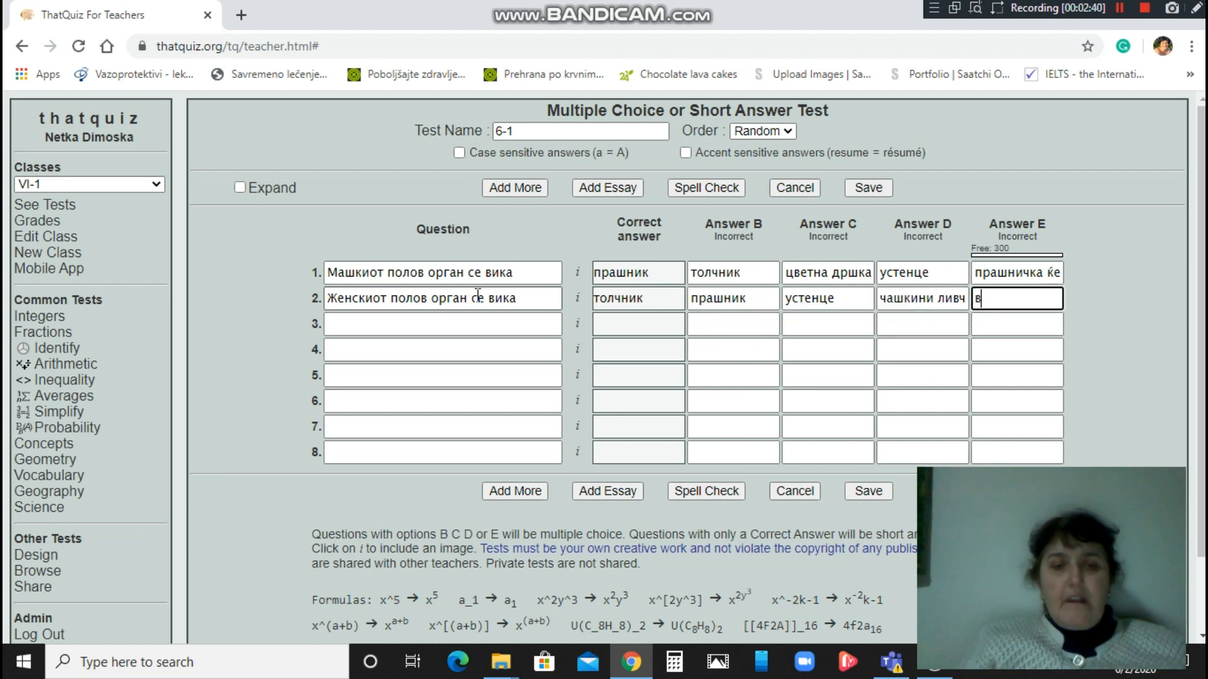
type("енечни ")
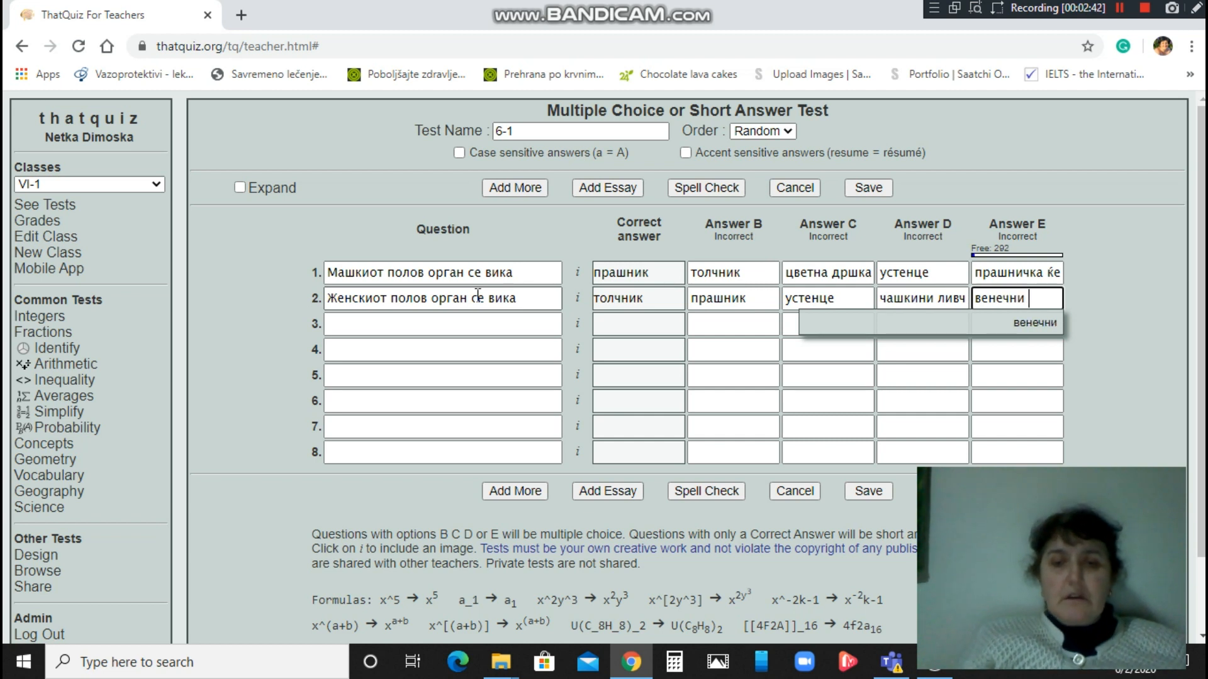
type("ли")
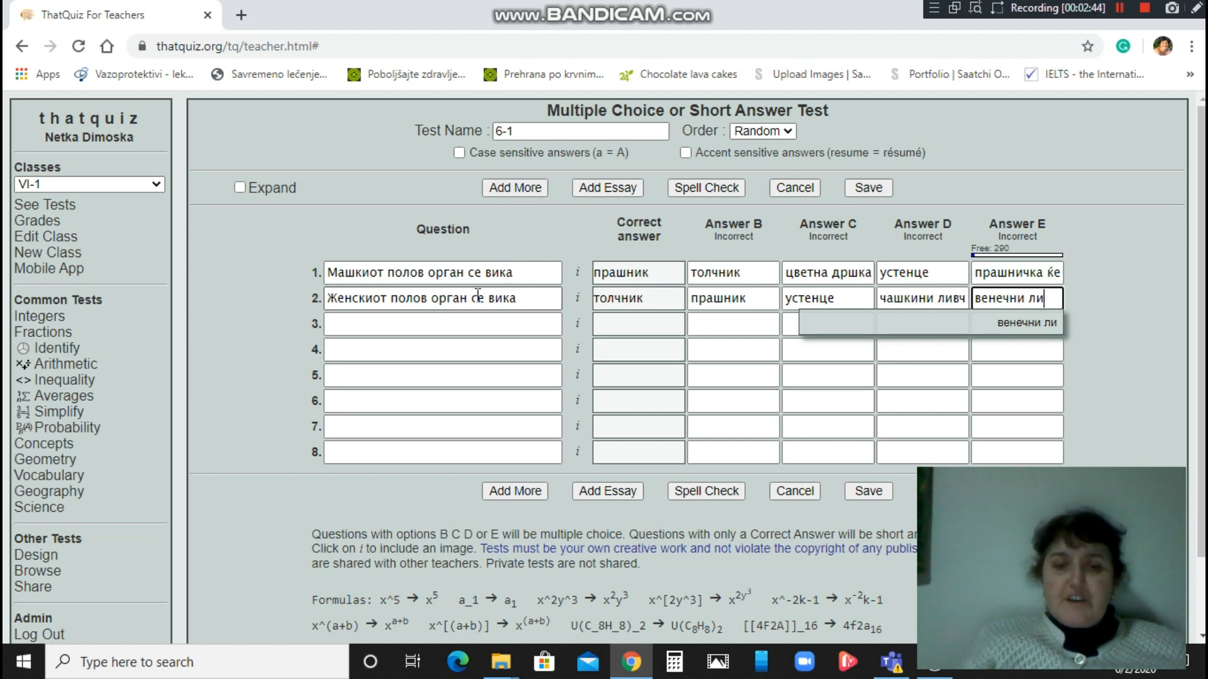
type("вчиња")
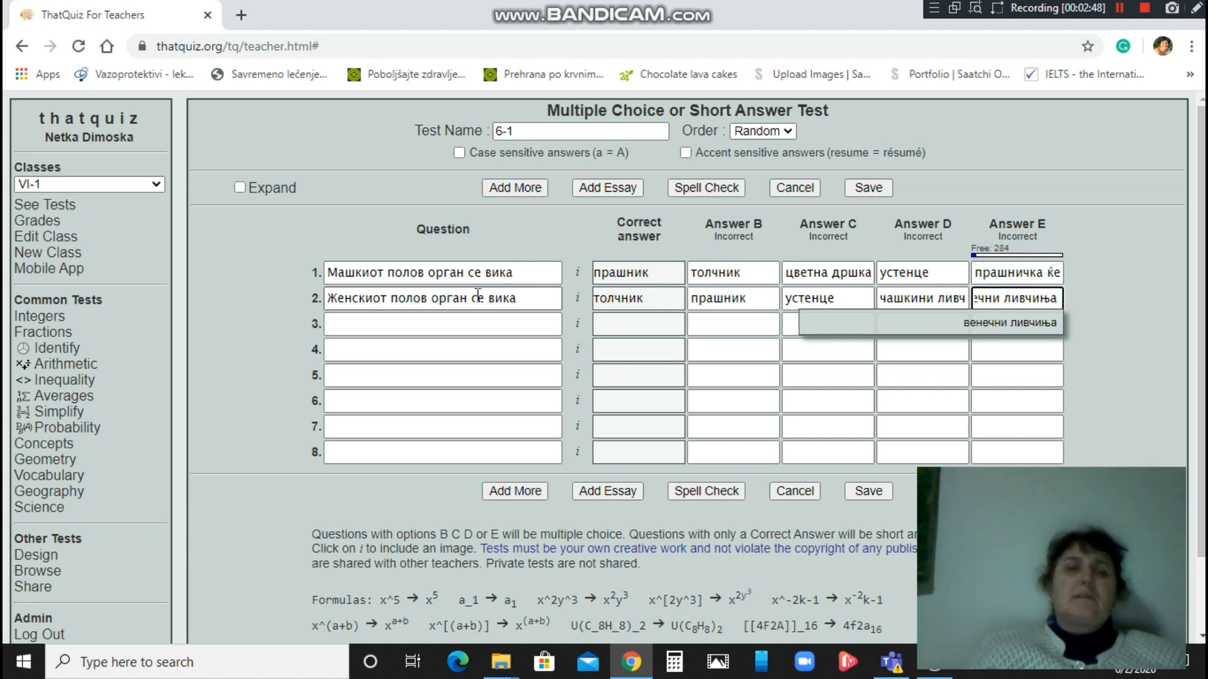
Enter question 3 'Поленот содржи' with correct answer машки полови клетки.
left_click(373, 327)
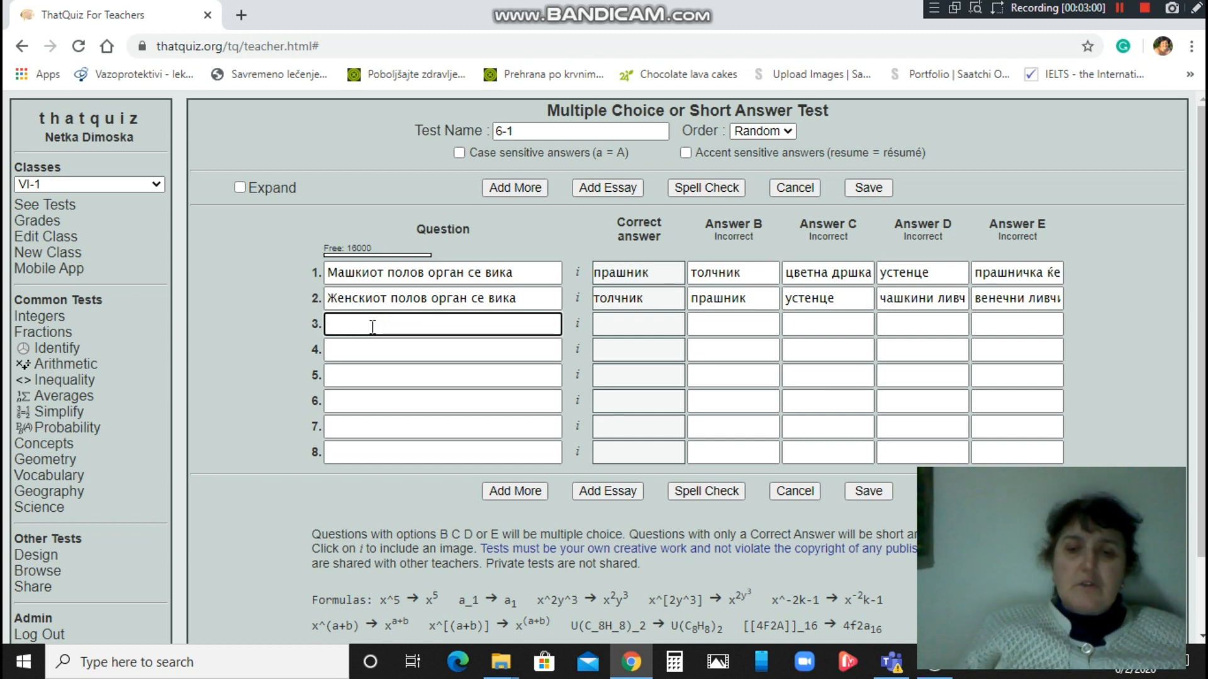
type("По")
type("ленот")
type(" содр")
type("ш")
type("и")
key("BackSpace")
key("BackSpace")
type("жи")
key("Tab")
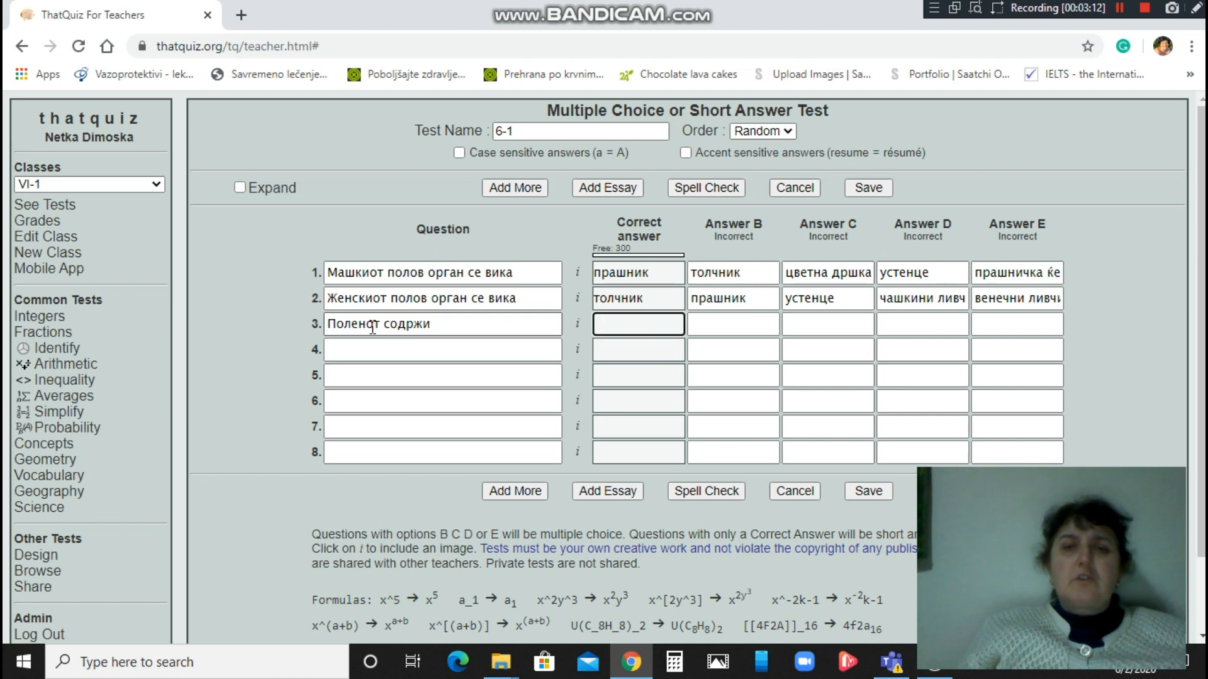
type("машк")
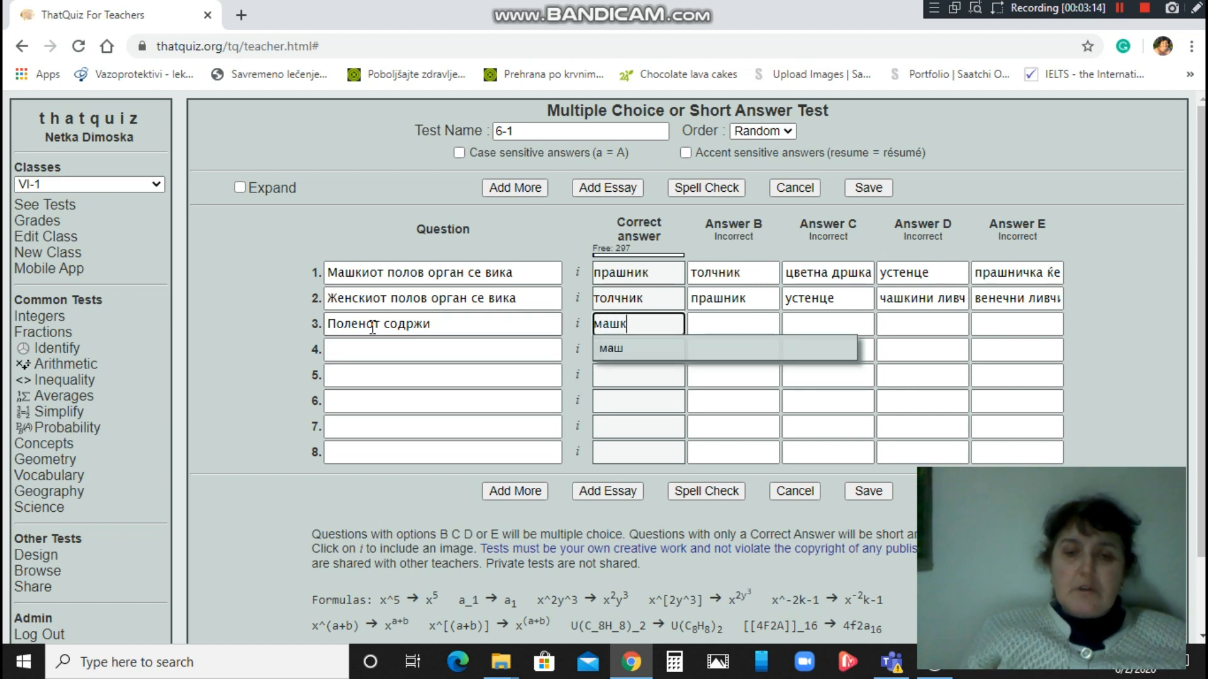
type("и полови клетки")
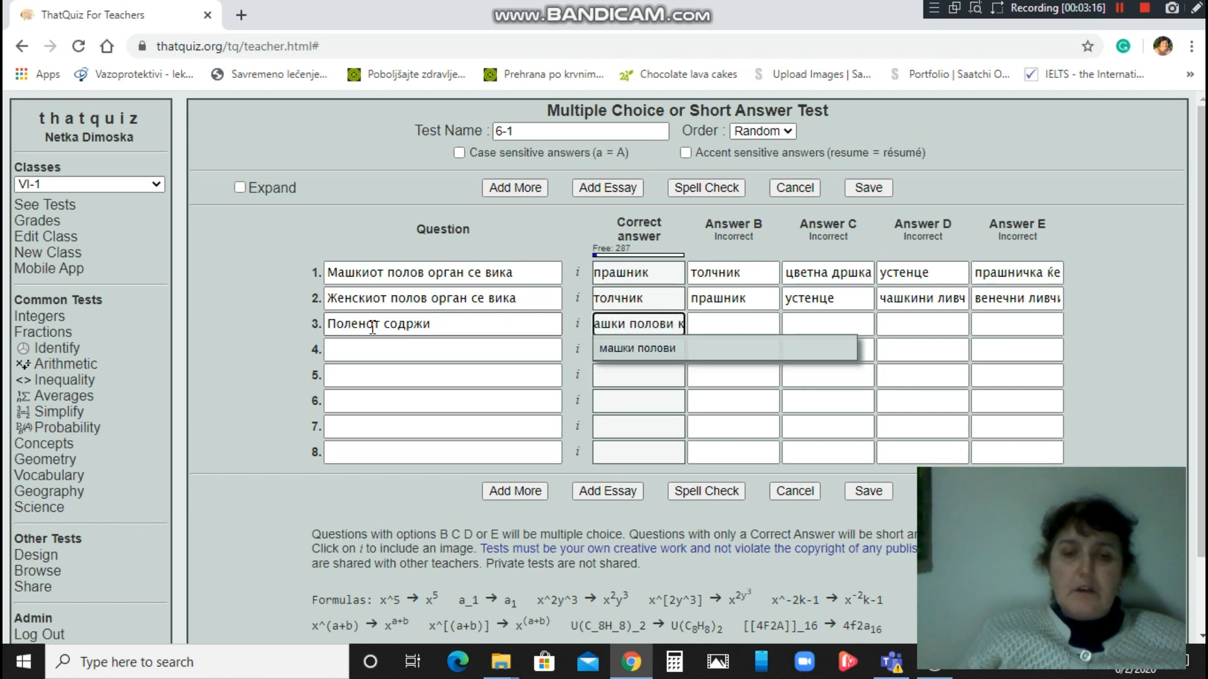
Add question 3's wrong answers женски полови клетки, прашници, толчници and устенца.
key("Tab")
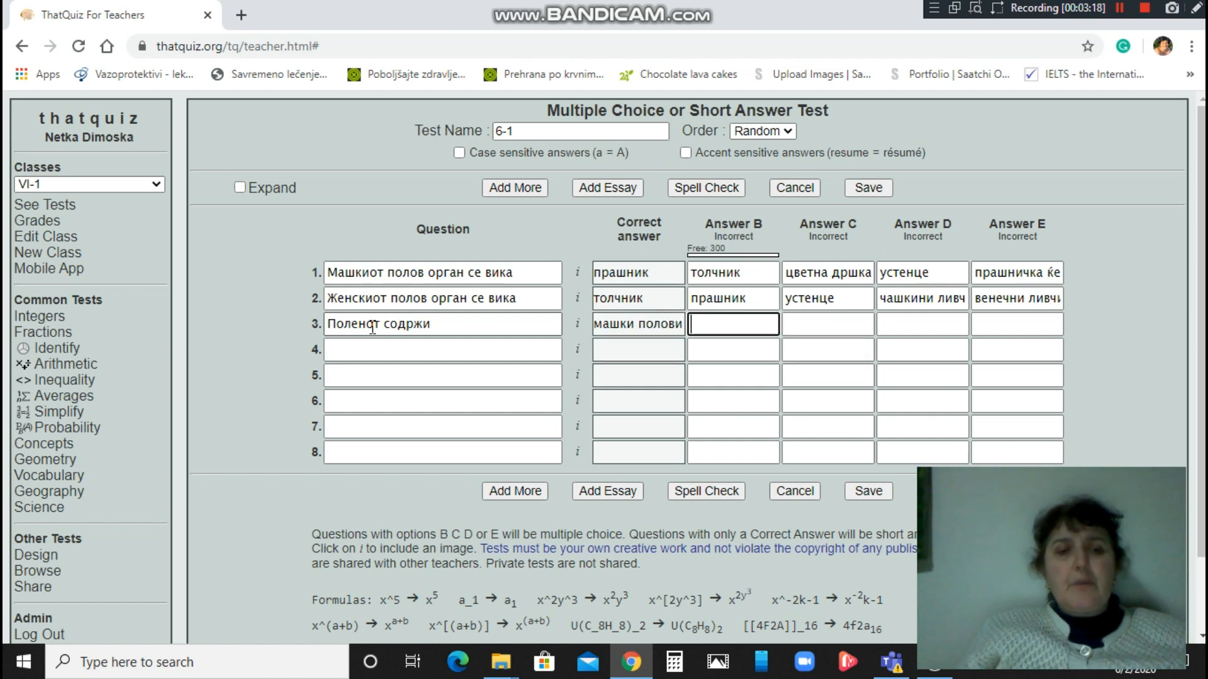
type("жен")
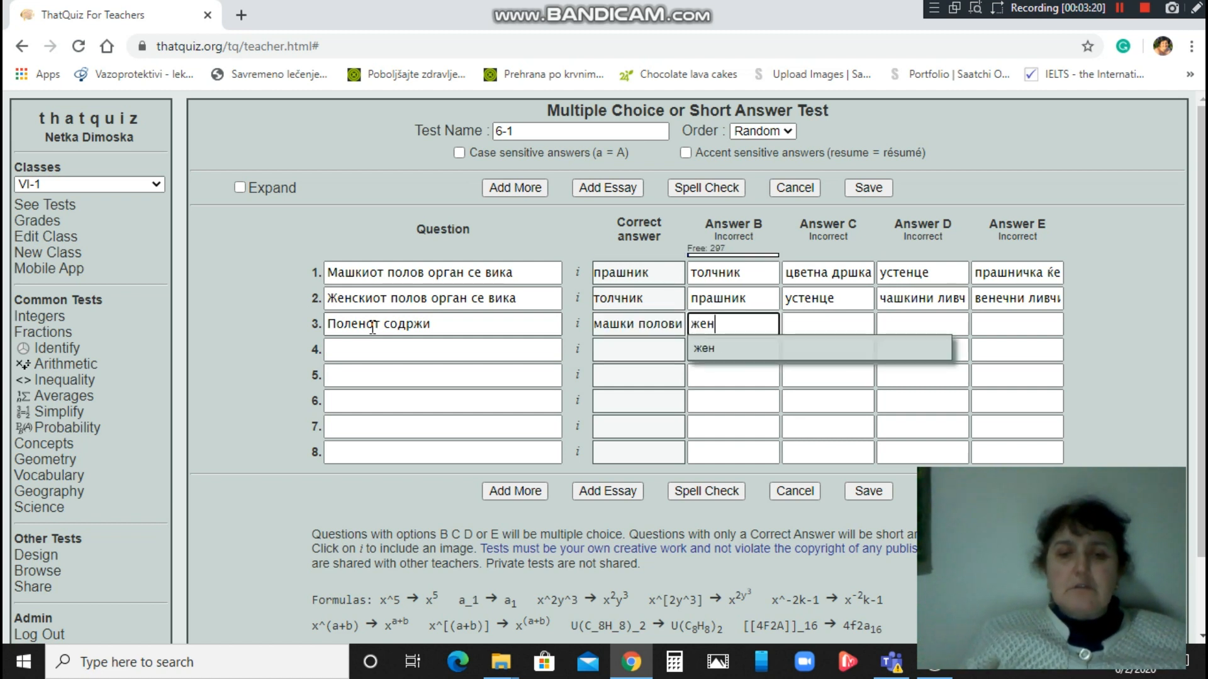
type("ски пол")
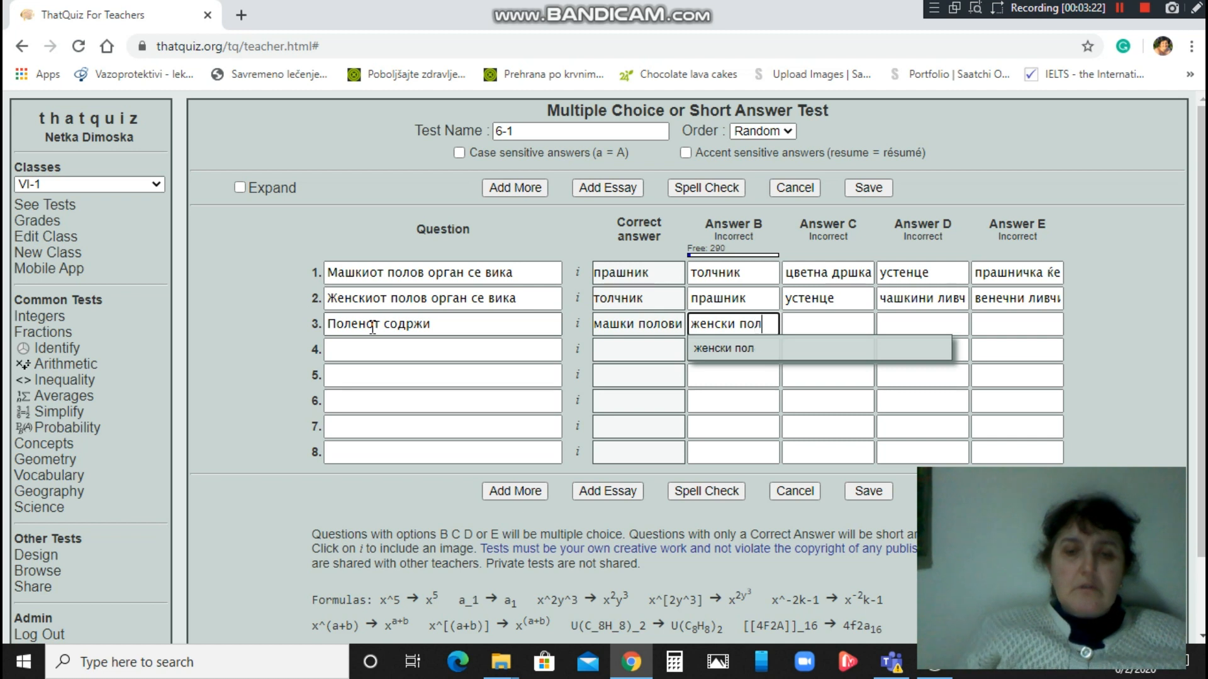
type("ови клетки")
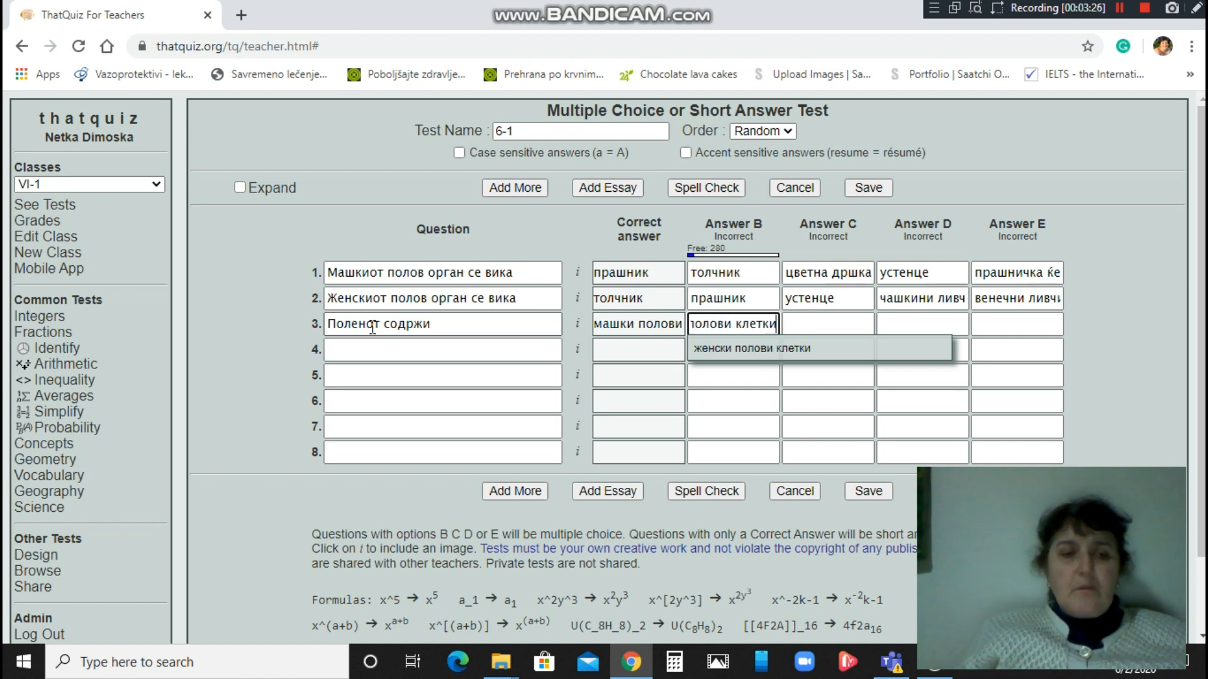
key("Tab")
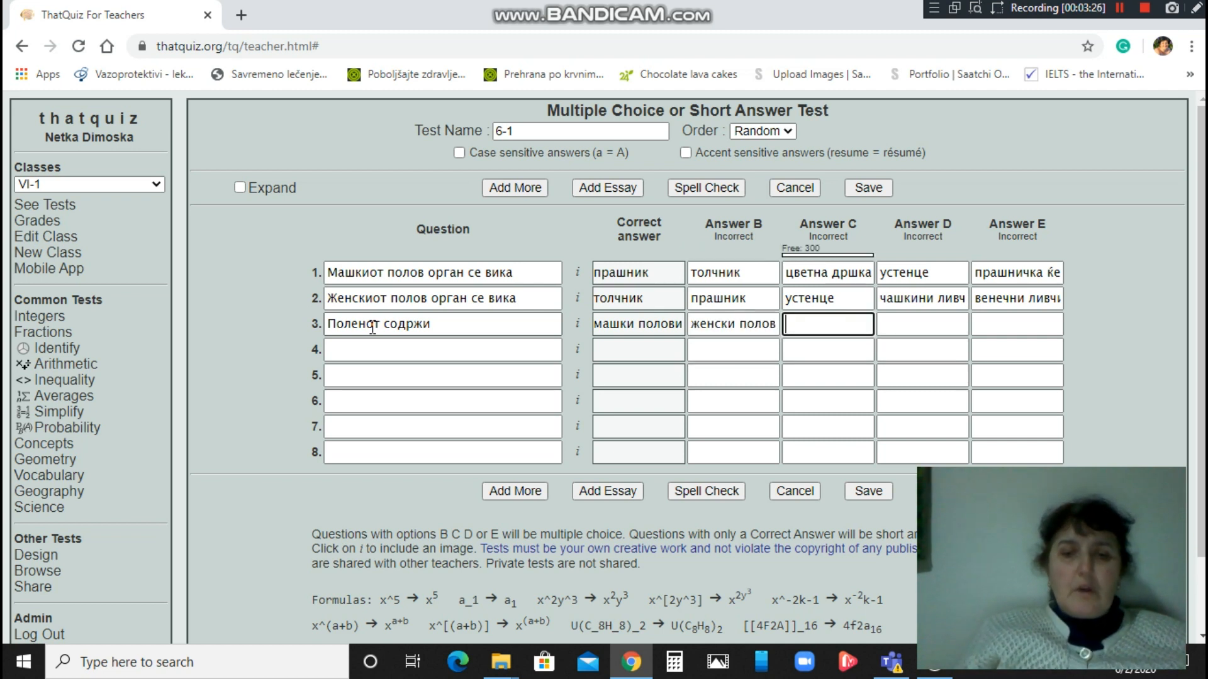
type("прашн")
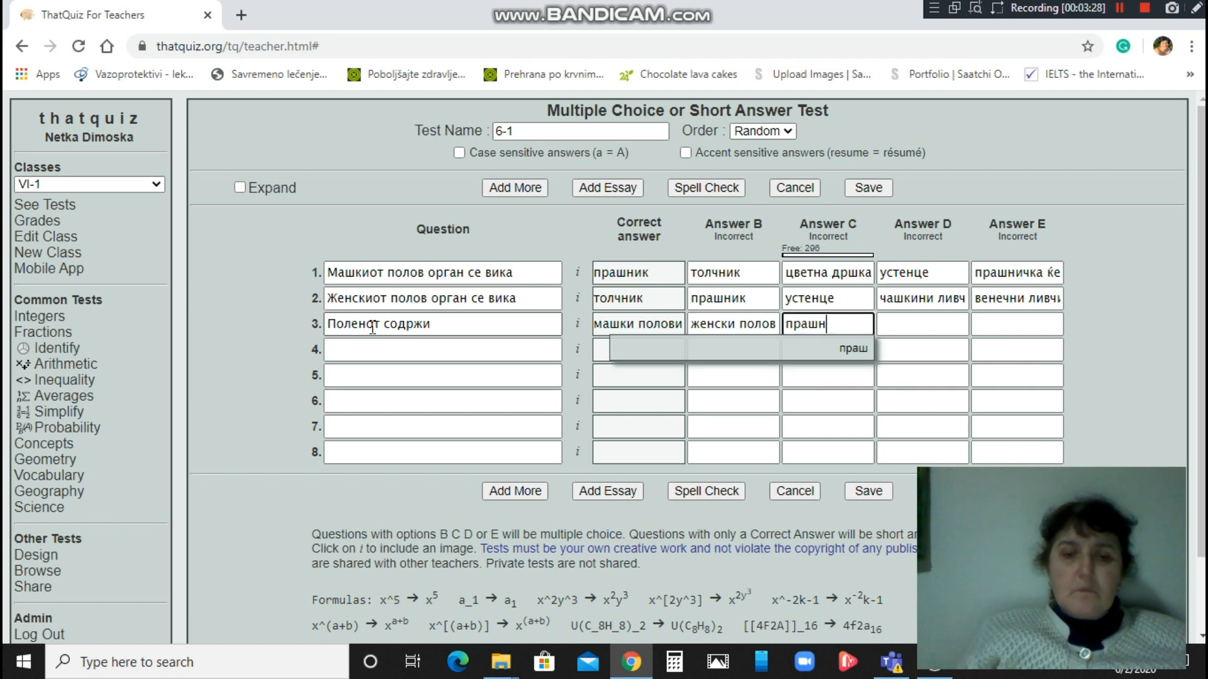
type("ици")
key("Tab")
type("т")
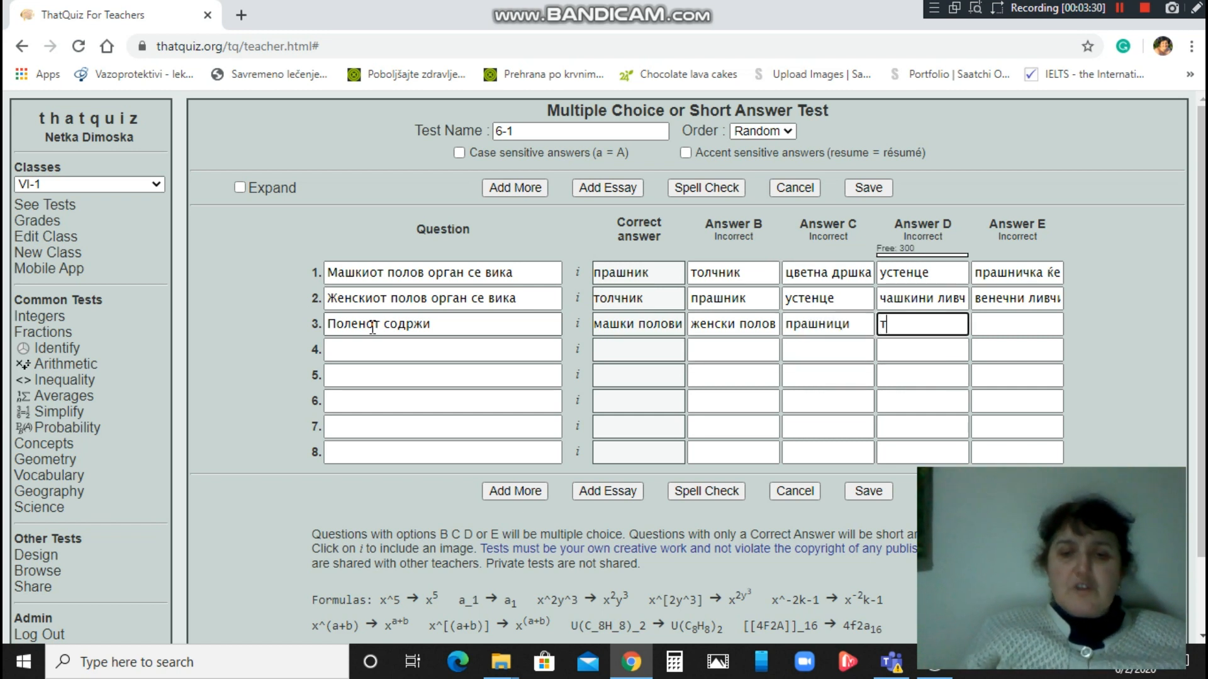
type("олчни")
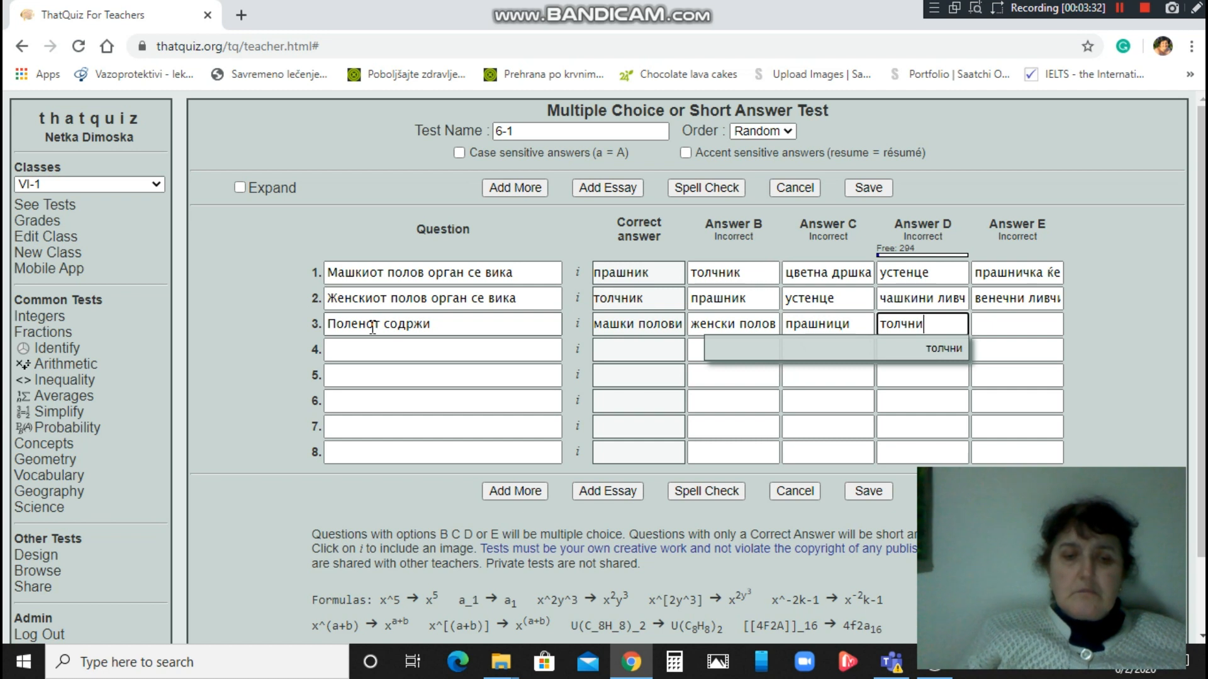
type("ци")
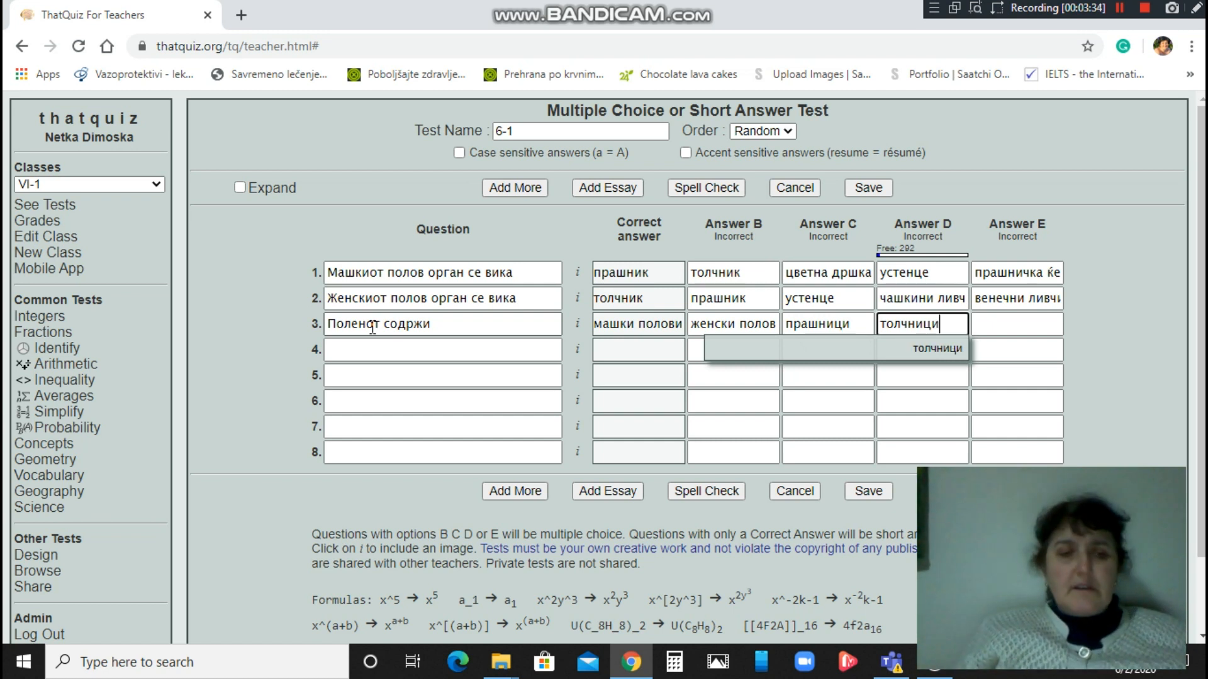
key("Tab")
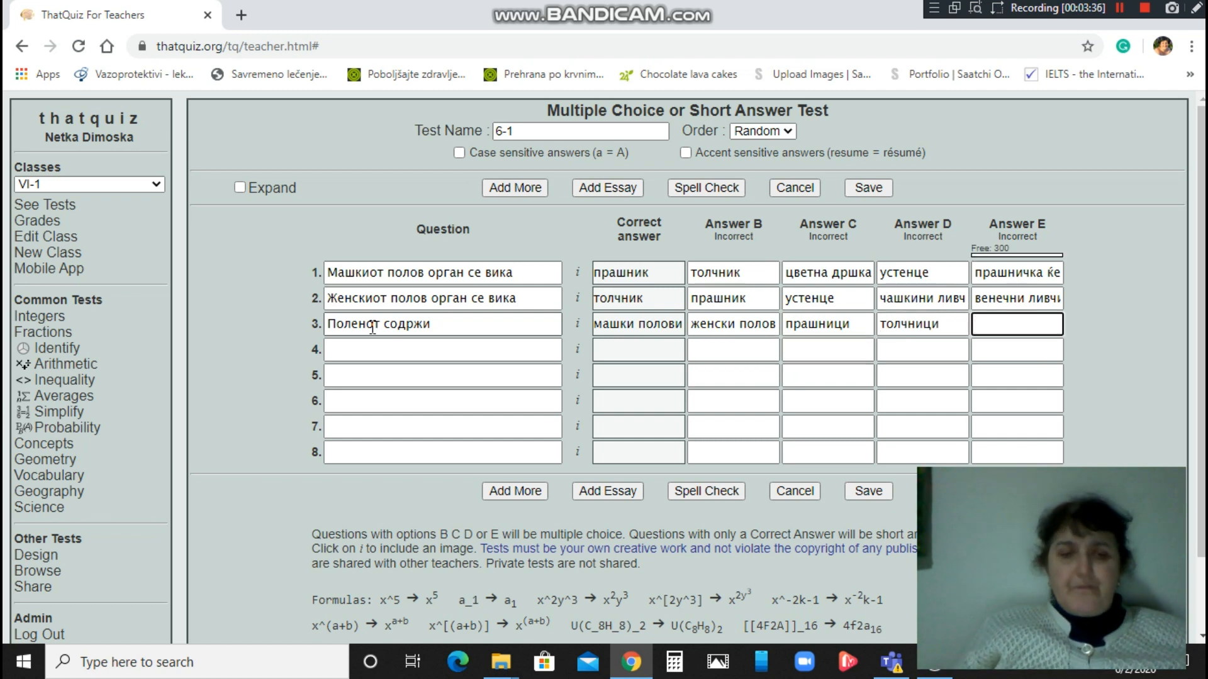
type("у")
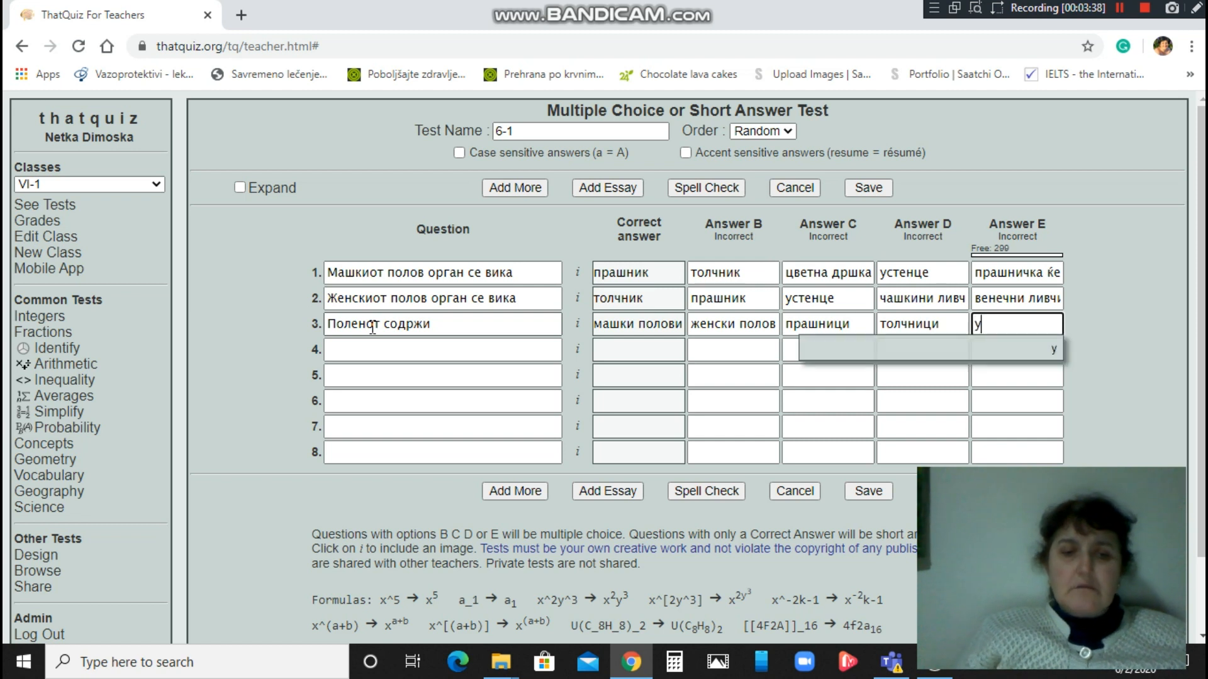
type("стенца")
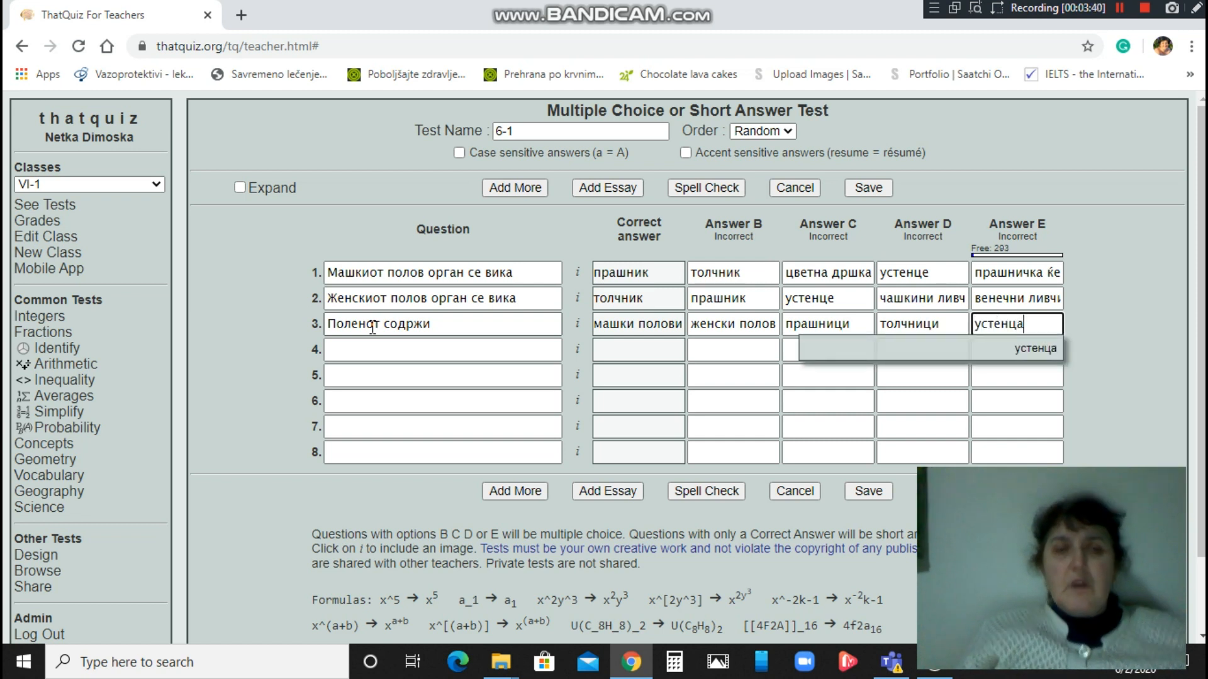
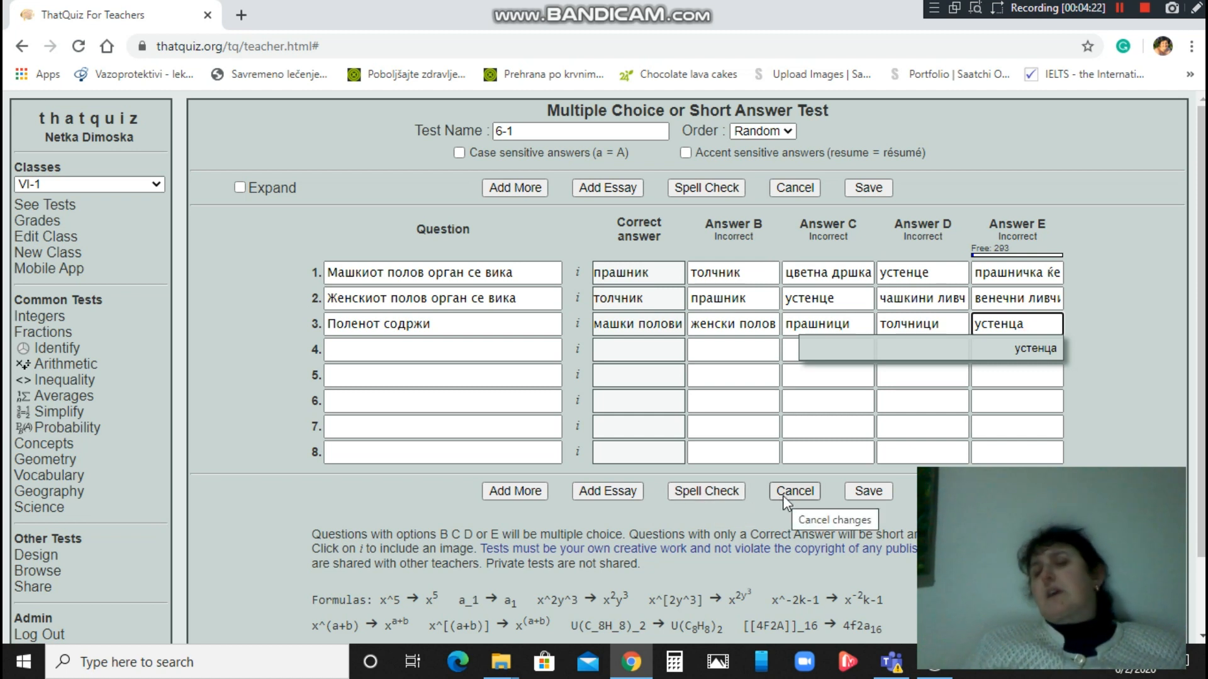
Save the three-question Multiple Choice test 6-1.
left_click(868, 494)
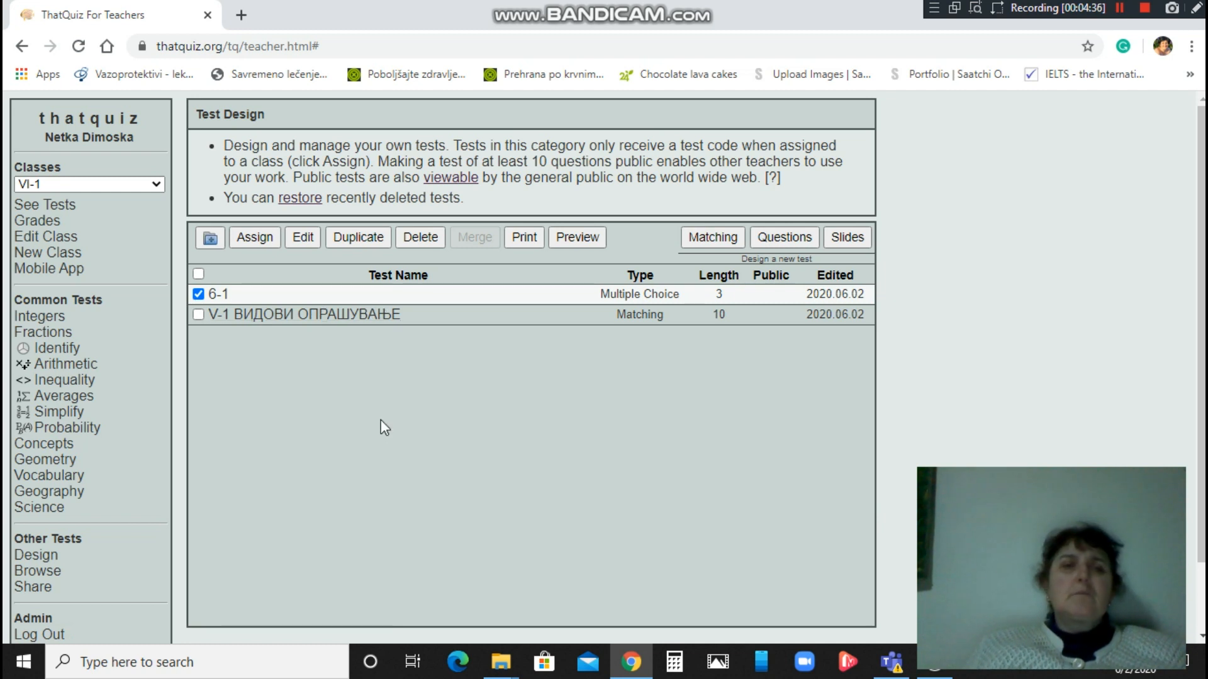
Preview test 6-1, answering прашник, машки полови клетки and толчник for 100%, then close it.
left_click(579, 238)
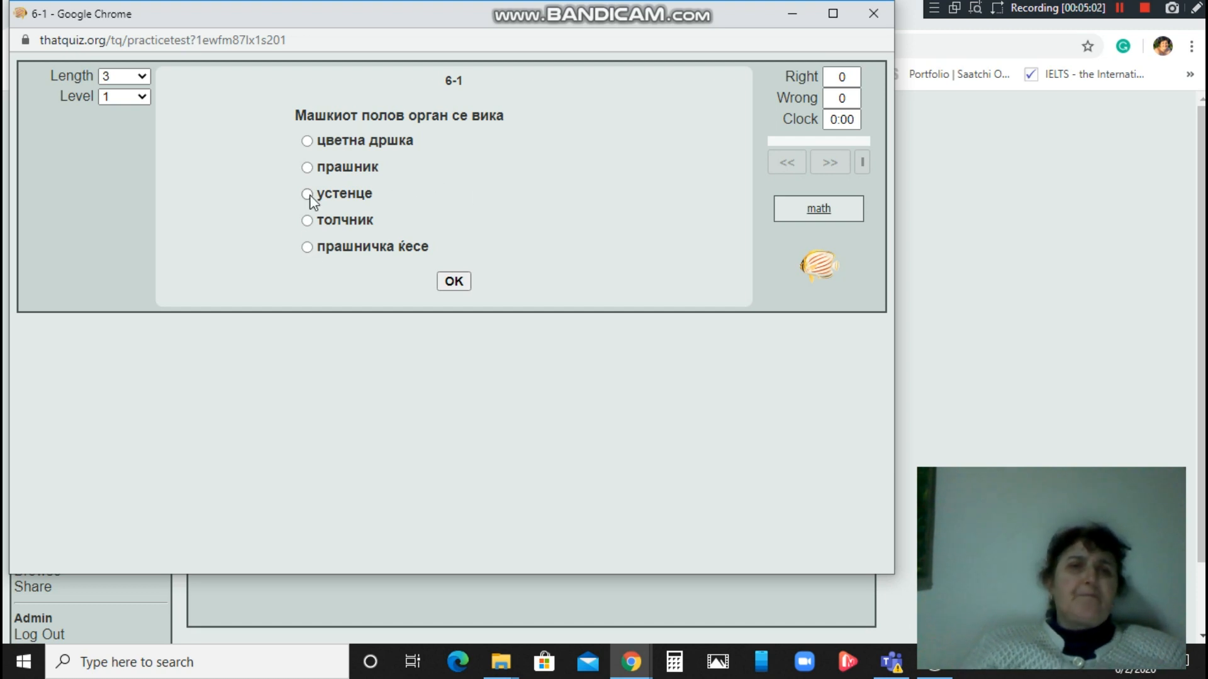
left_click(308, 169)
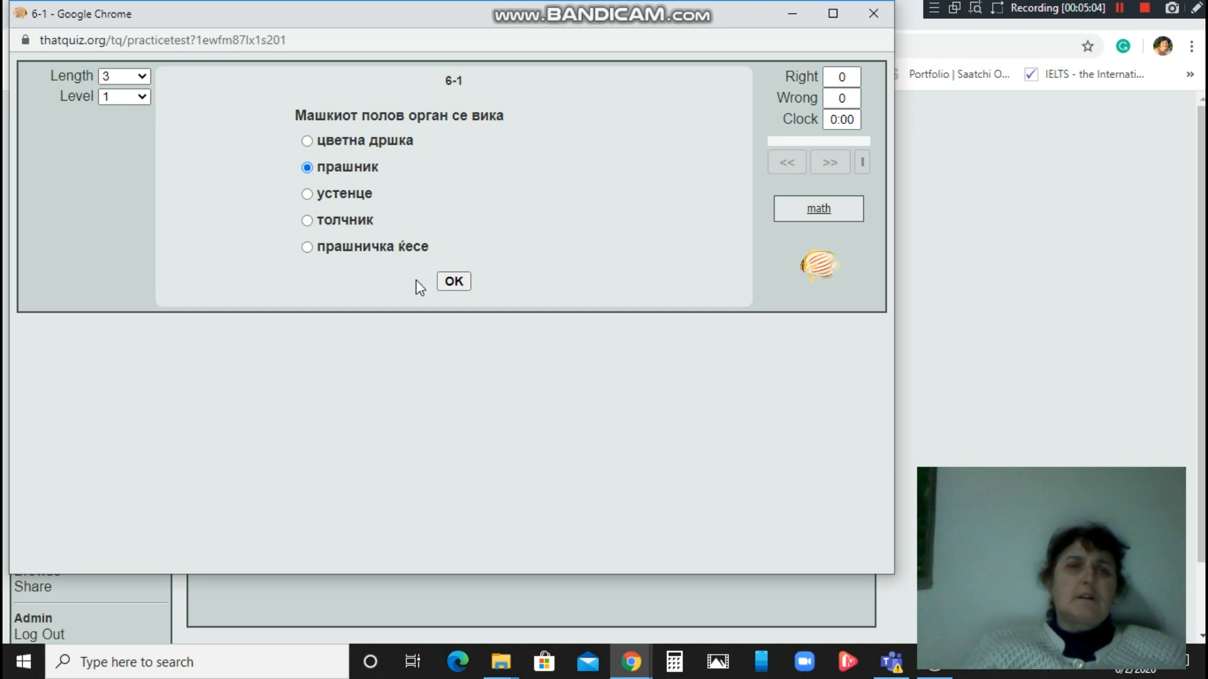
left_click(459, 287)
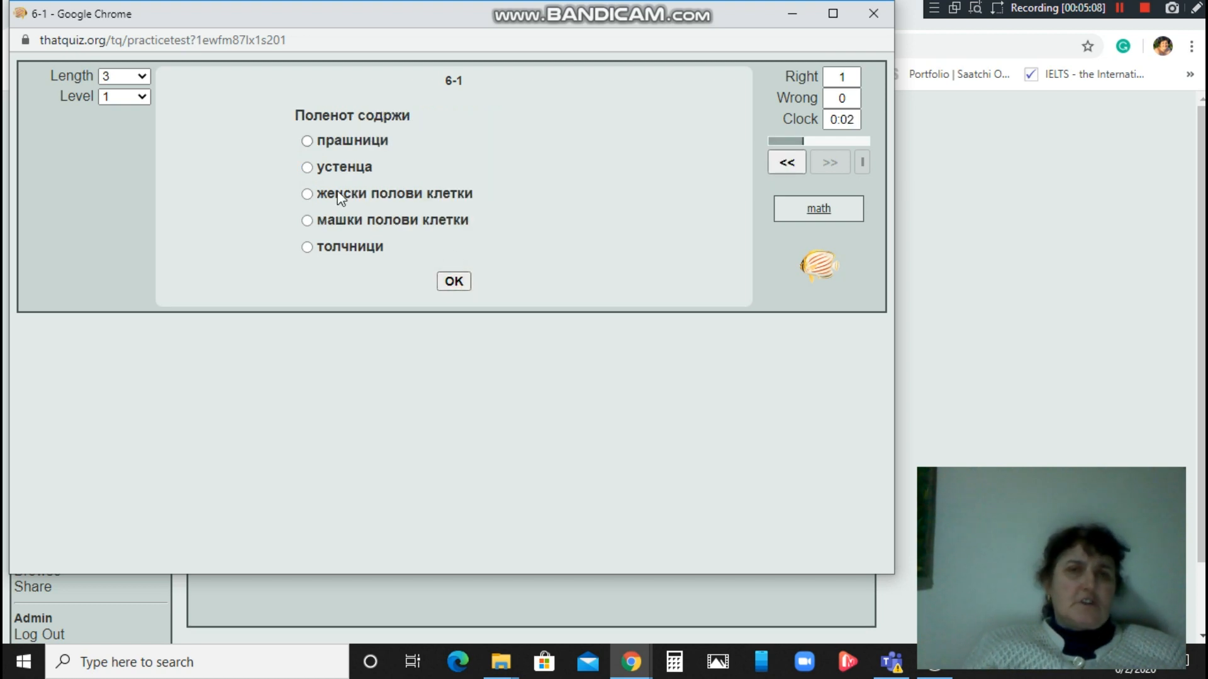
left_click(307, 221)
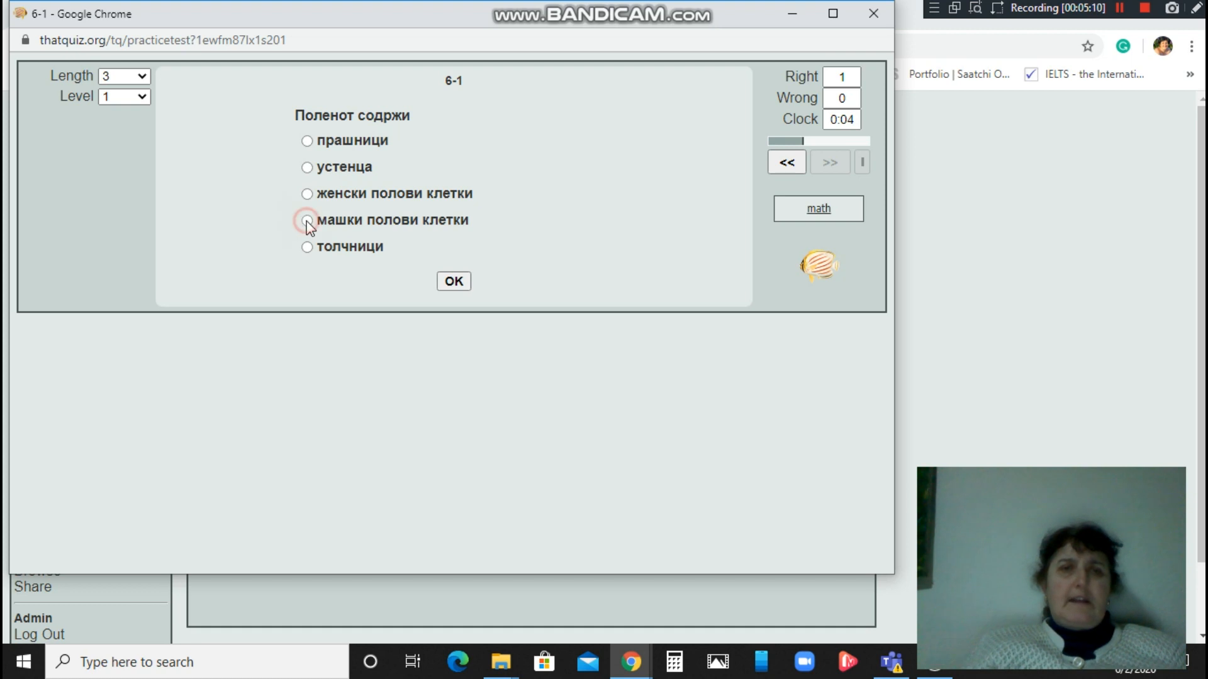
left_click(450, 283)
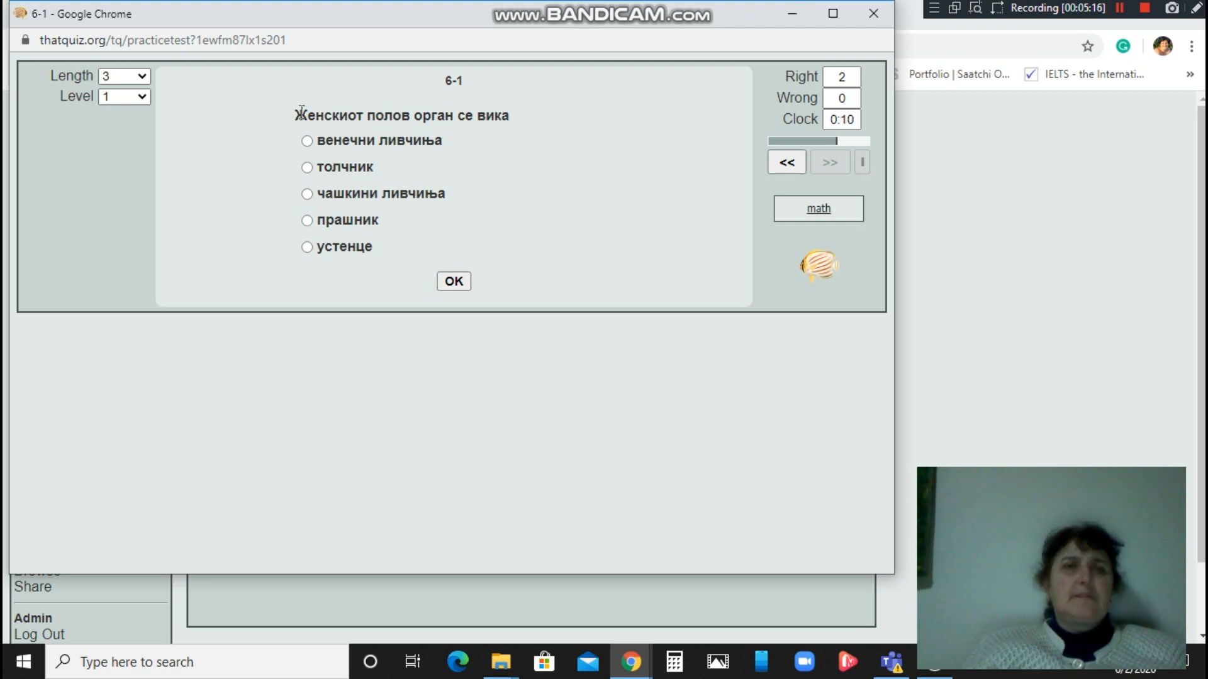
left_click(306, 167)
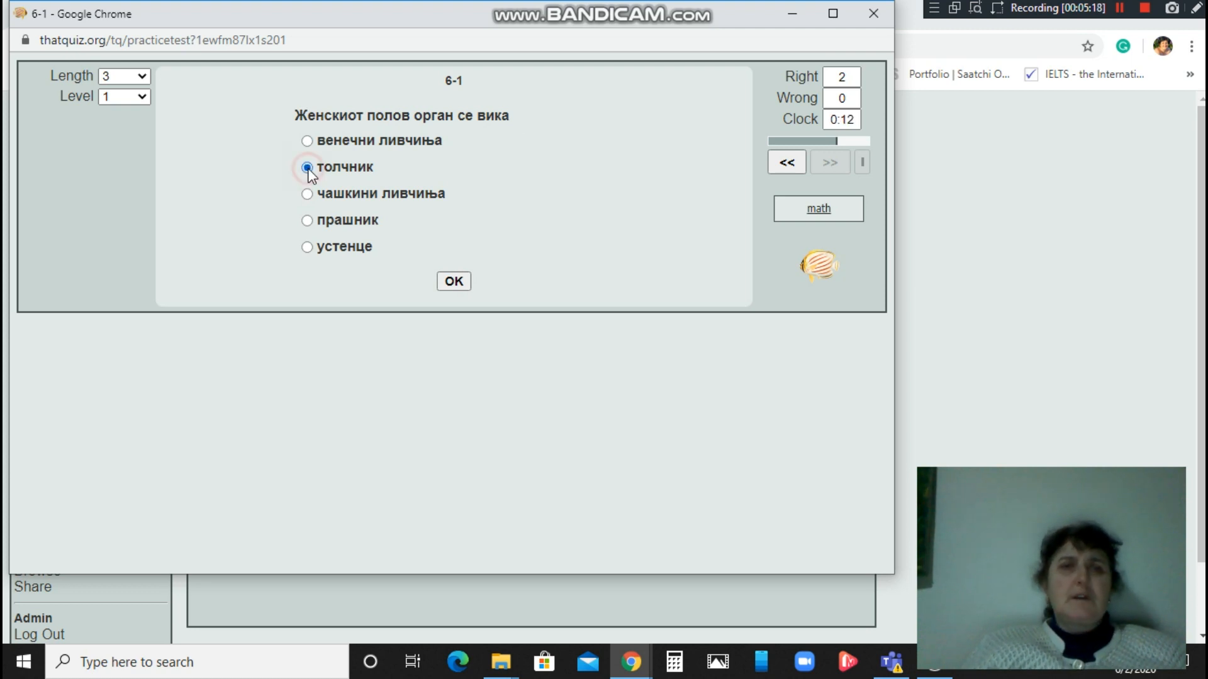
left_click(455, 283)
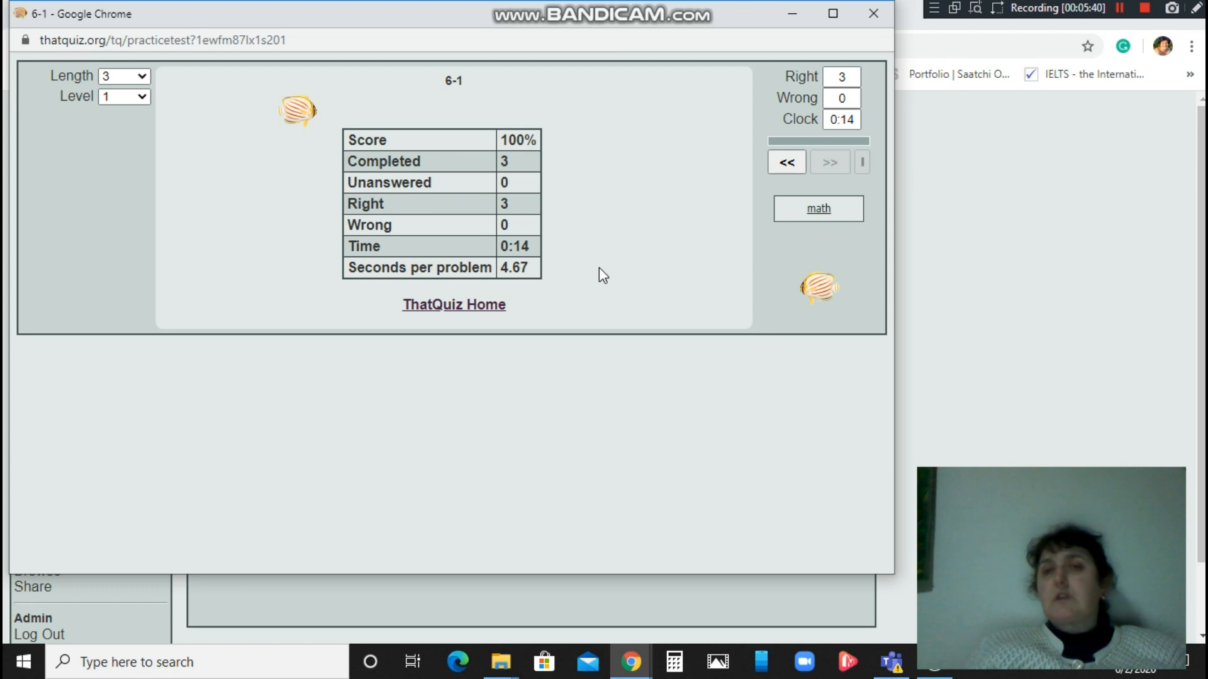
left_click(873, 14)
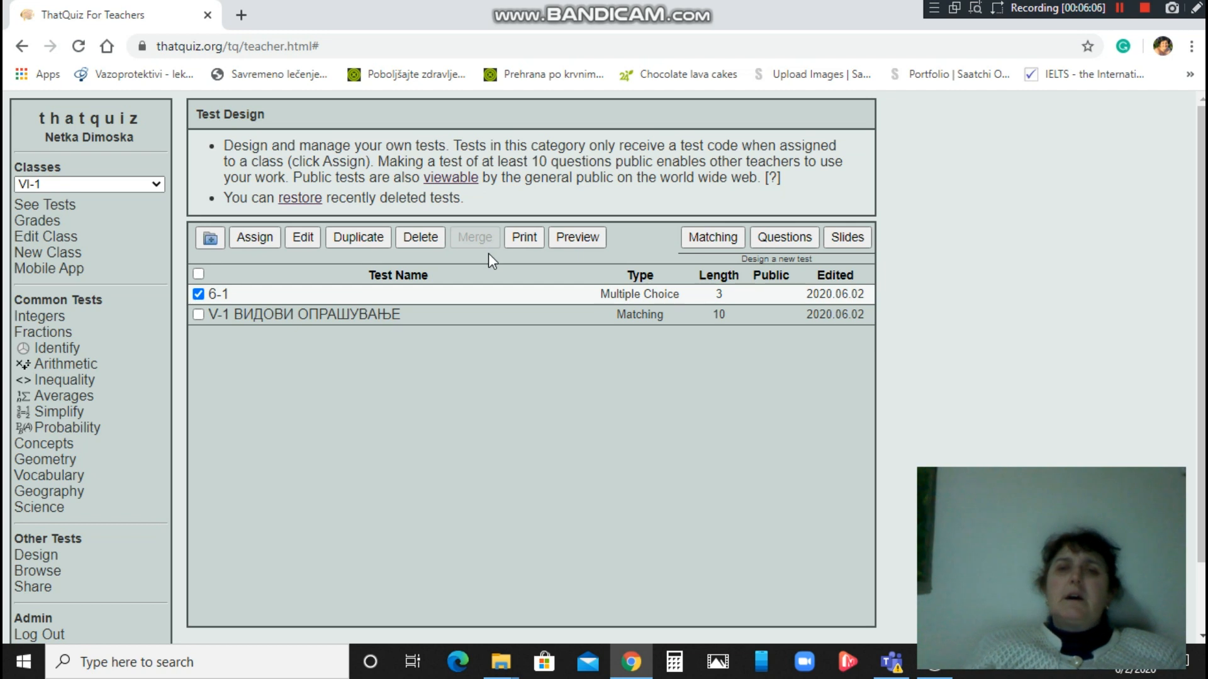
Reopen 6-1 and enter question 4 'Плодникот содржи' with correct answer јајце клетка.
left_click(303, 237)
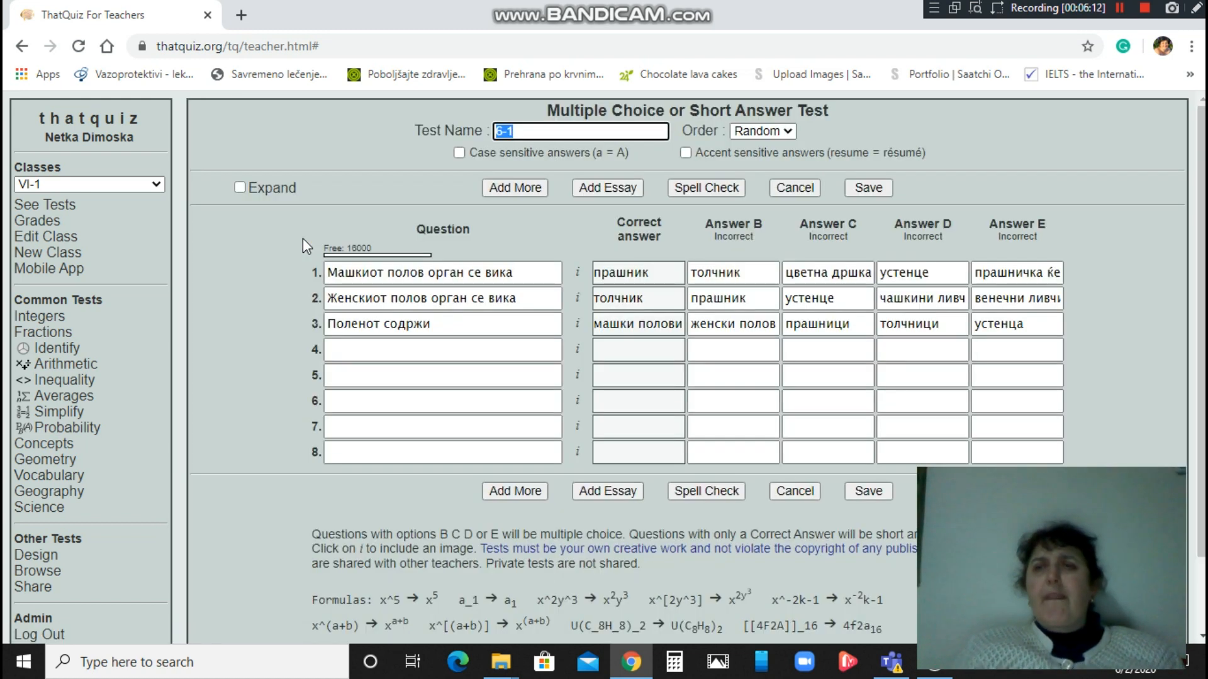
left_click(422, 347)
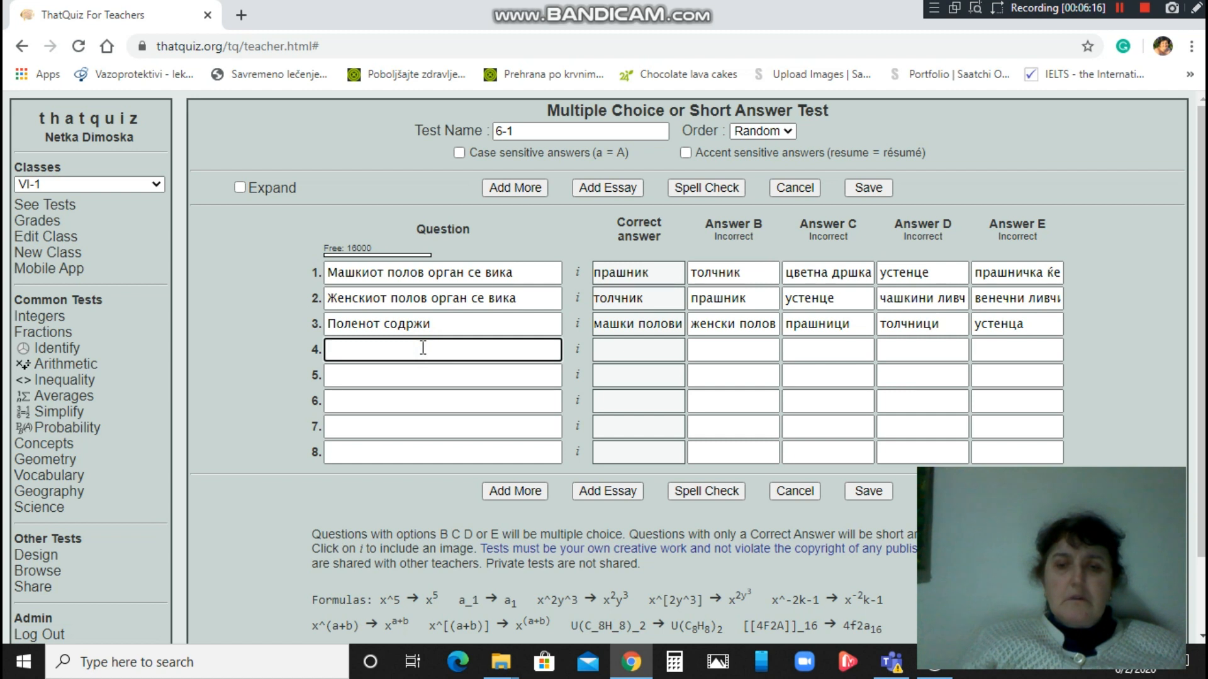
type("Плоднико")
type("т сод")
type("рш")
key("BackSpace")
type("жи")
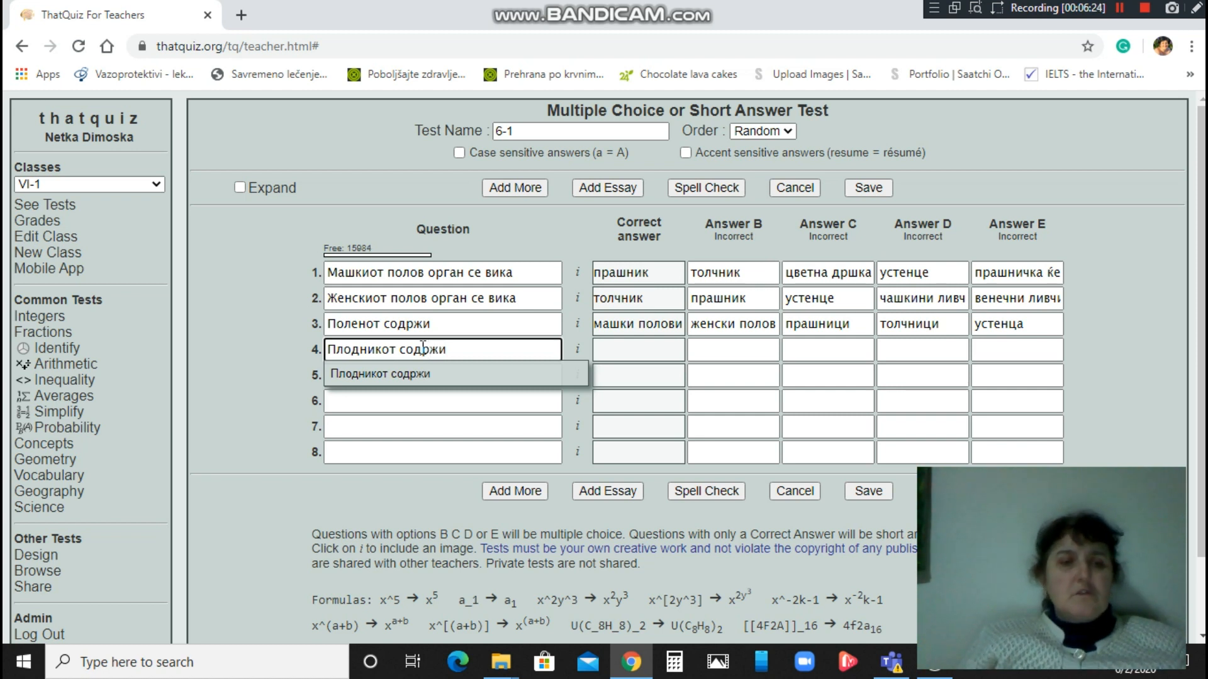
key("Tab")
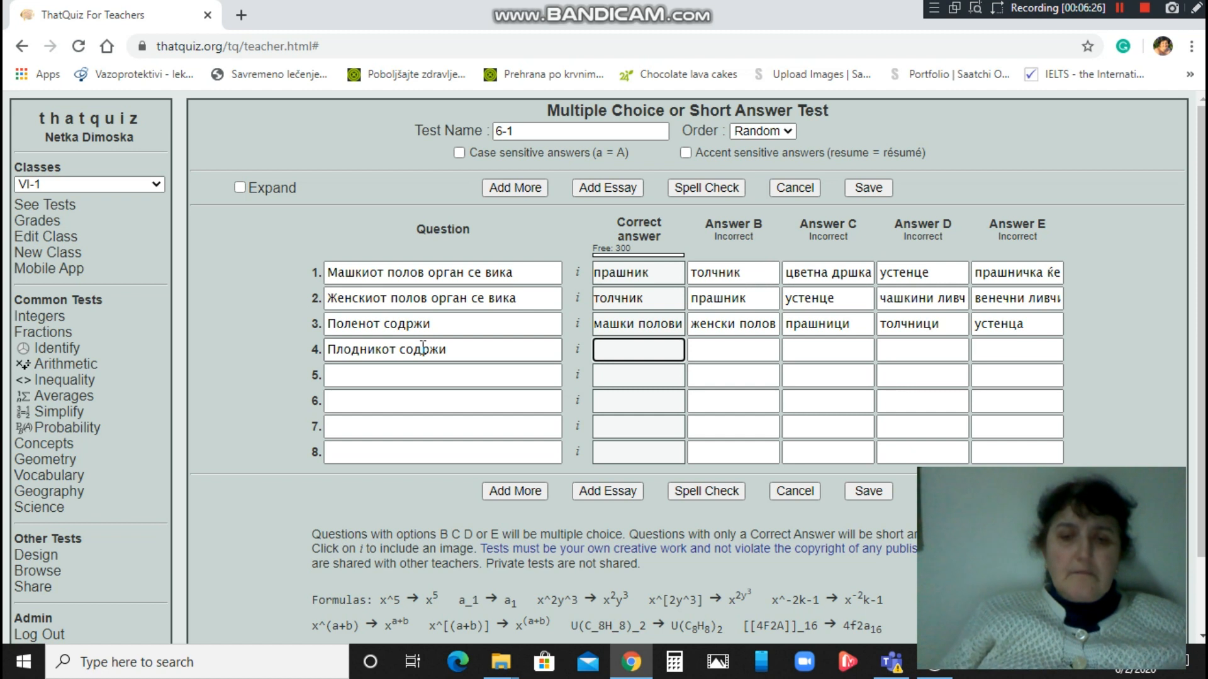
type("јајц")
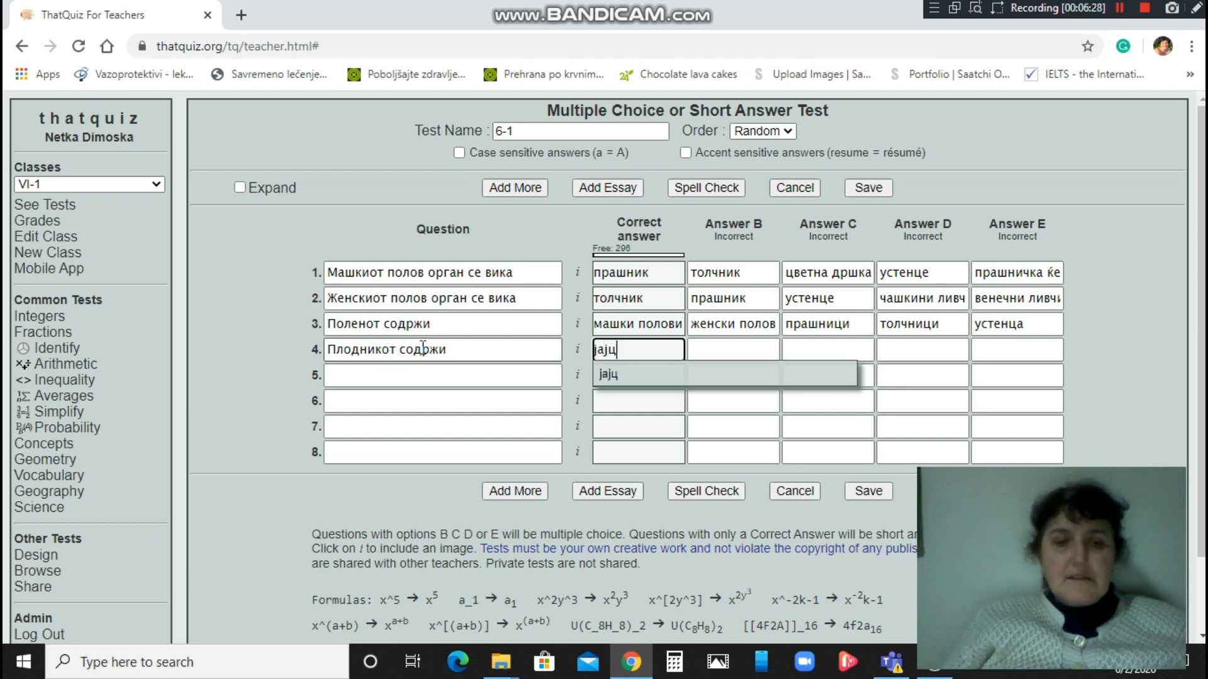
type("е клетка")
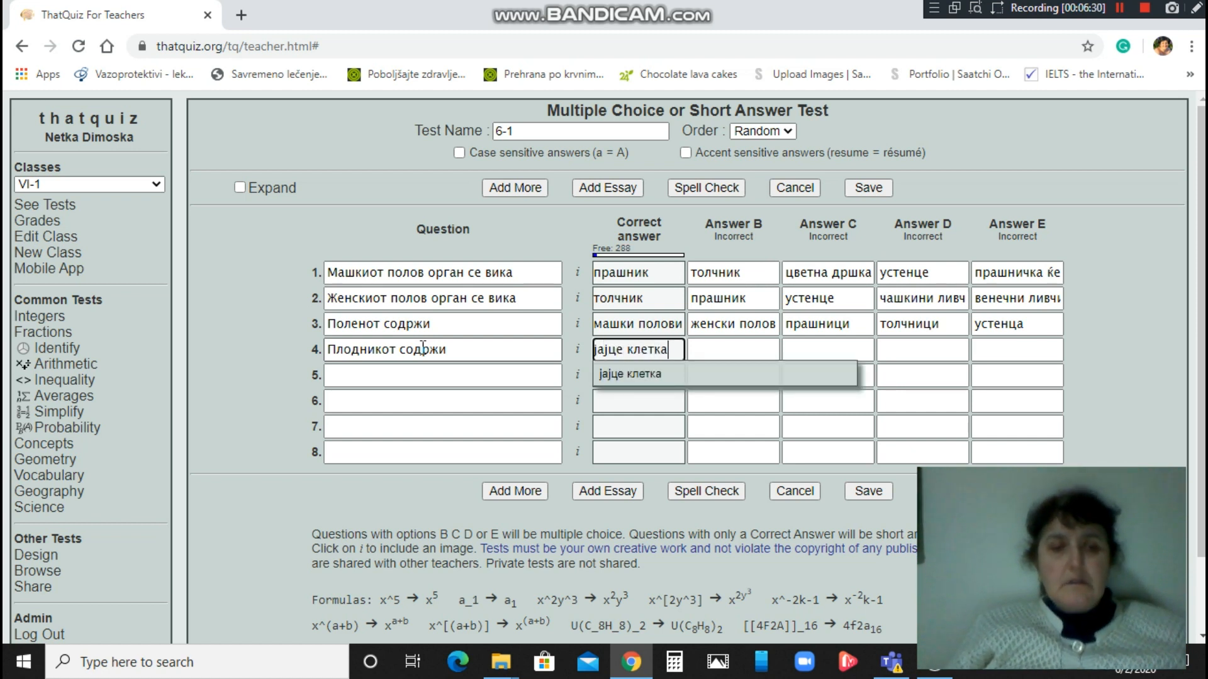
Add wrong answers машка полова клетка, полен, прашници and устенца, then save the test.
key("Tab")
type("машка ")
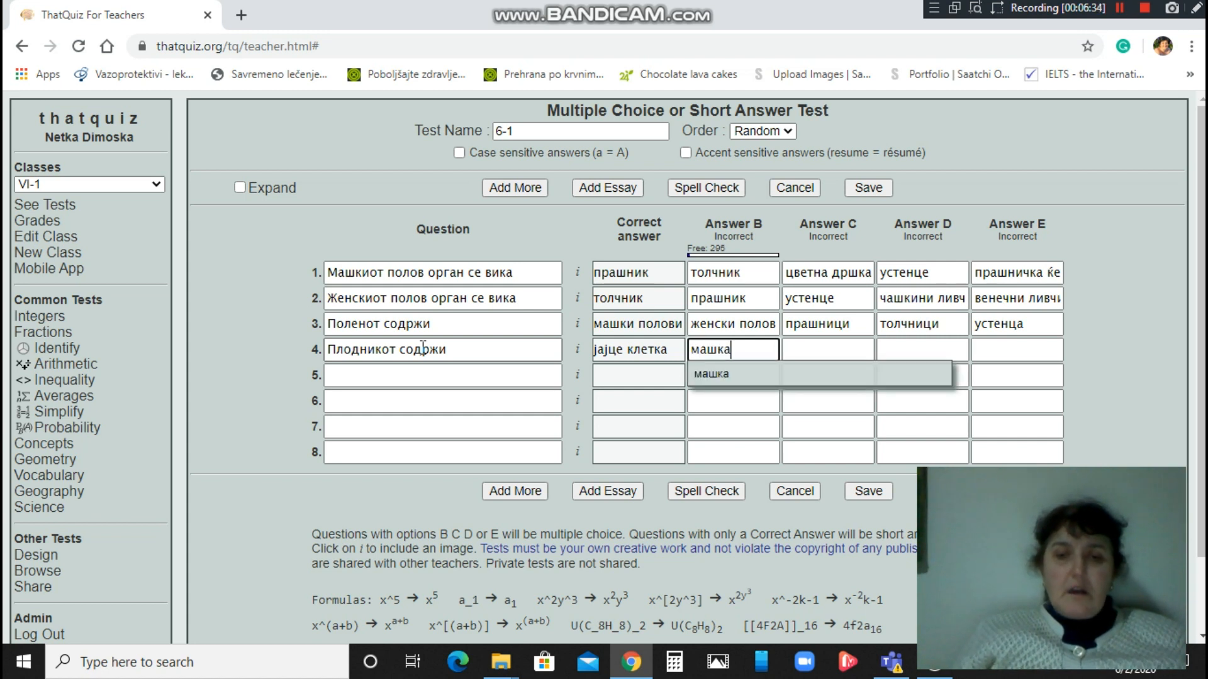
type("полов")
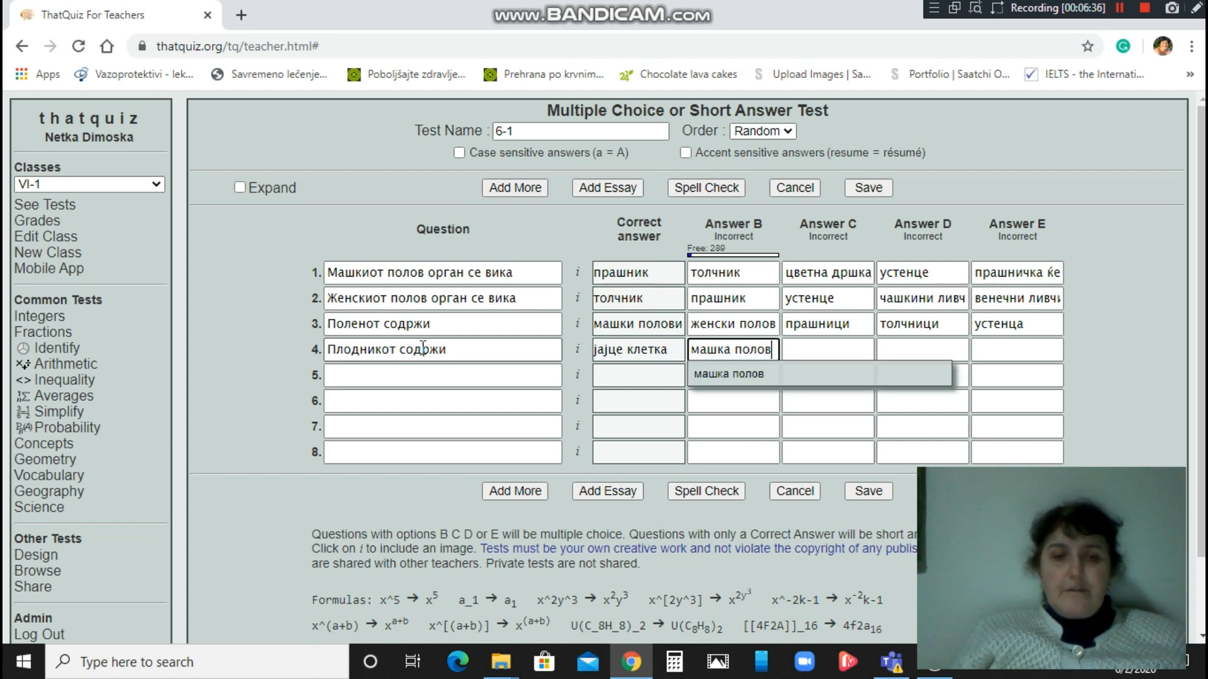
type("а клетка")
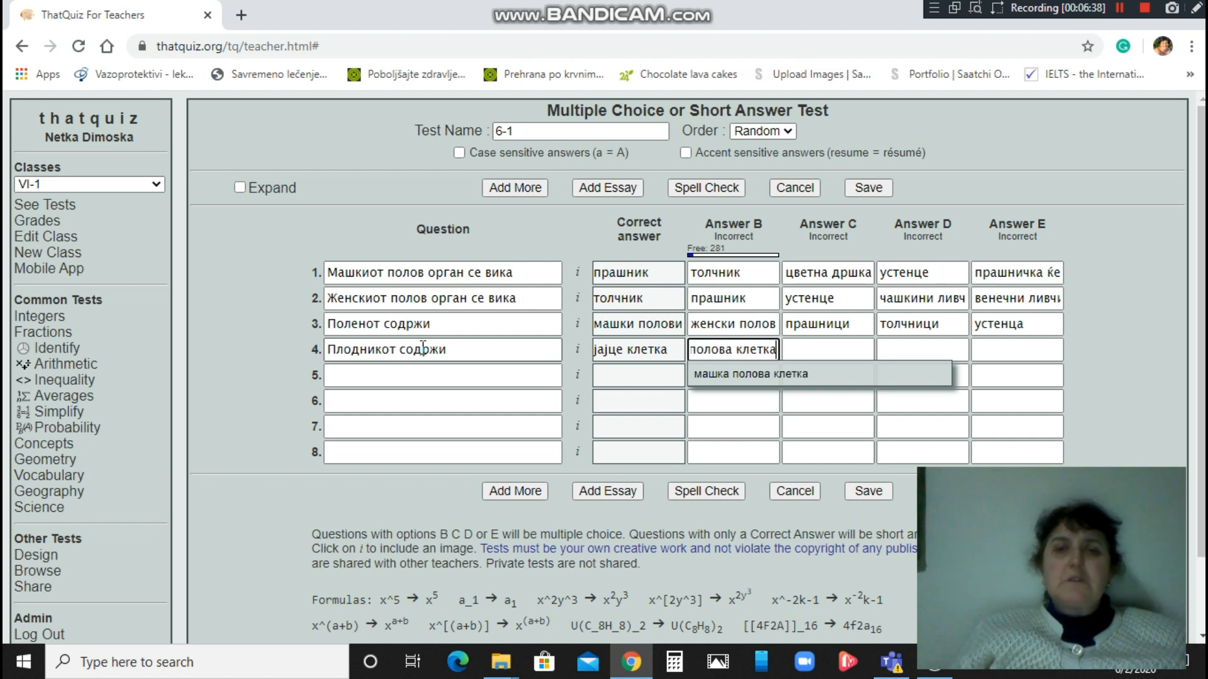
key("Tab")
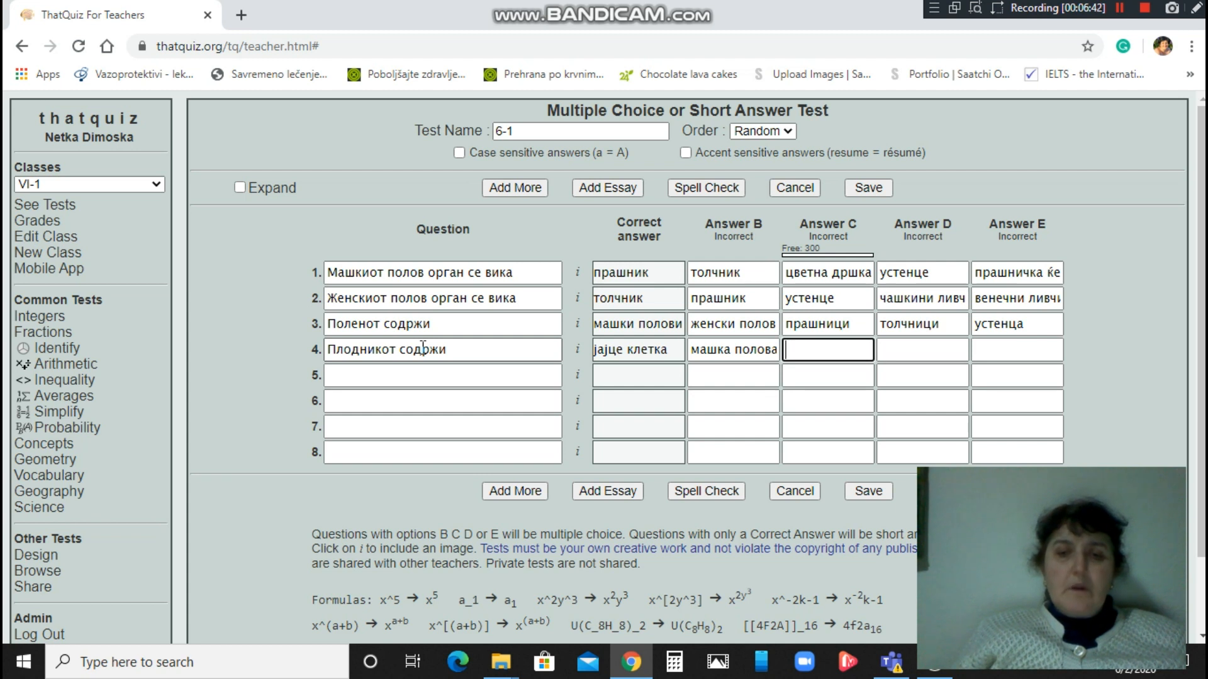
type("полен")
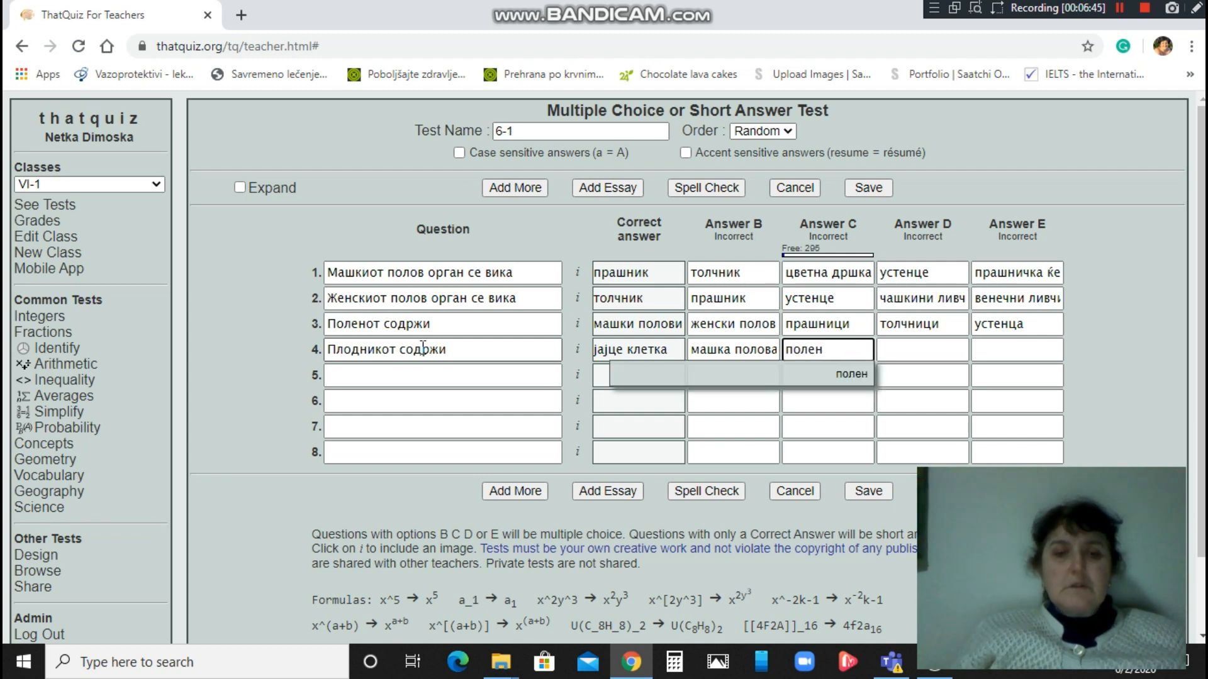
key("Tab")
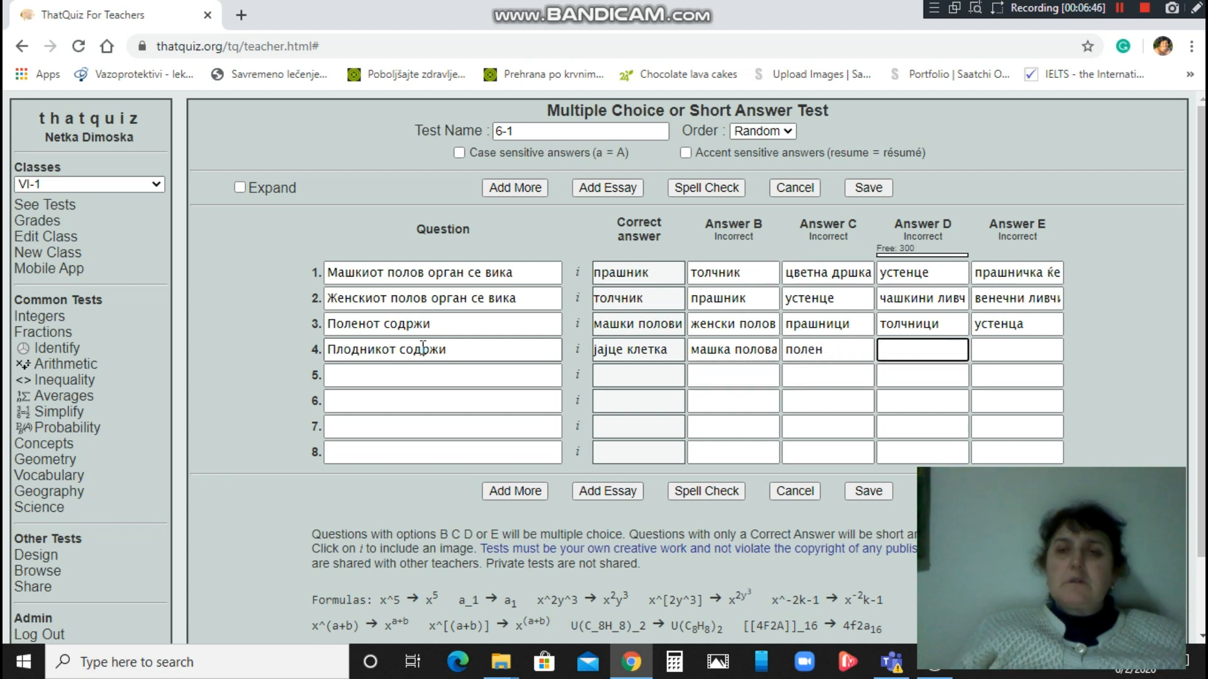
type("праш")
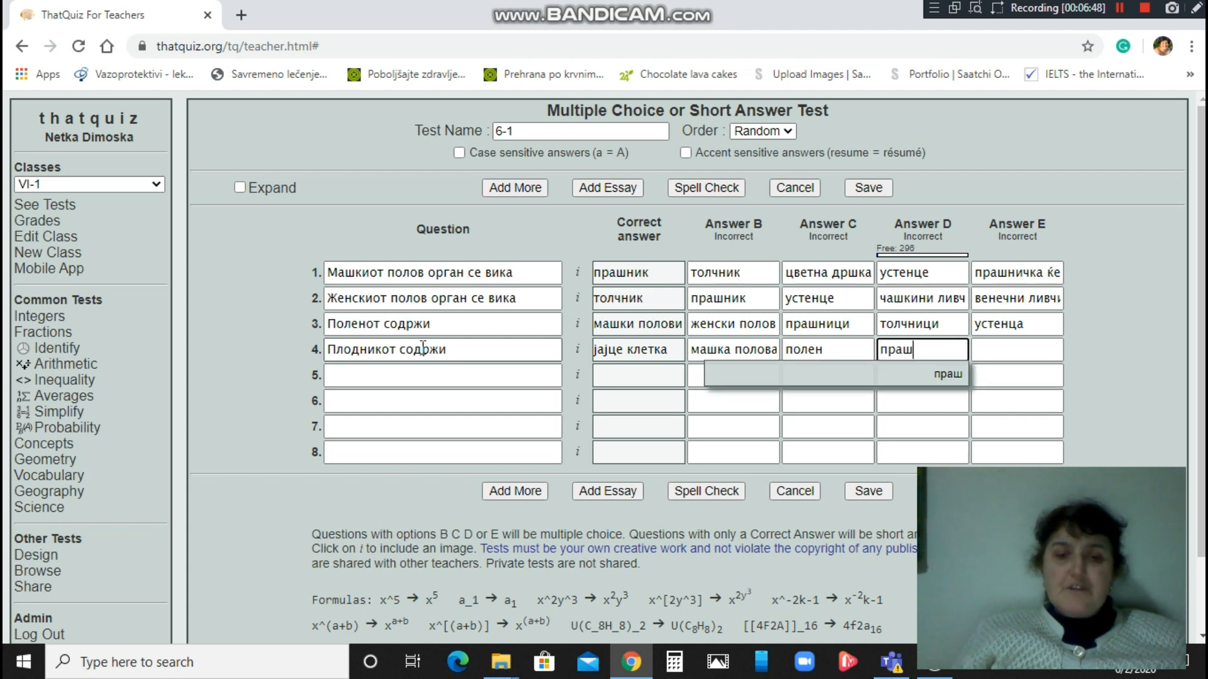
type("ници")
key("Tab")
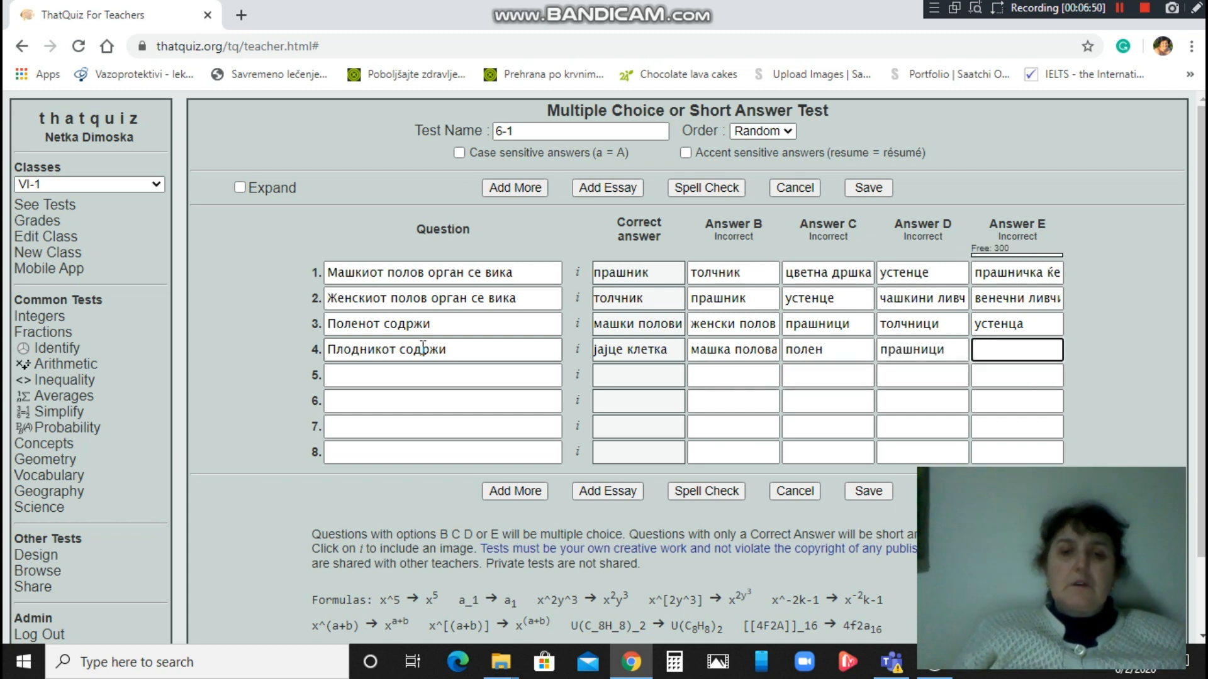
type("устенца")
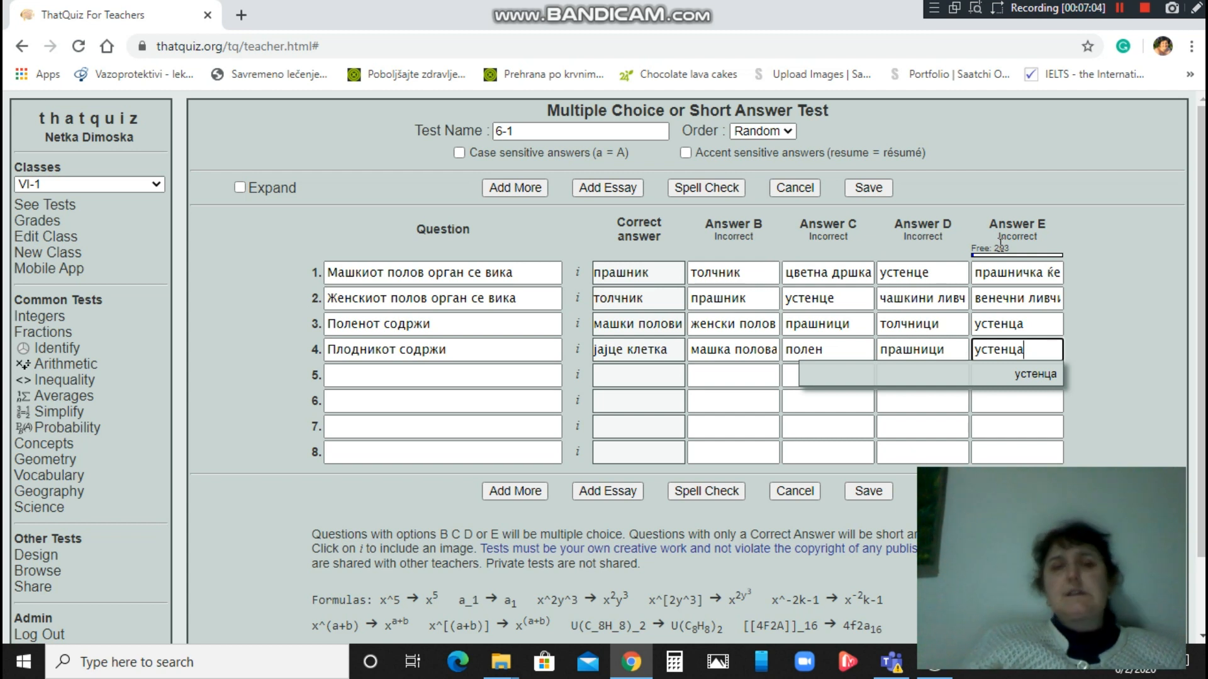
left_click(858, 188)
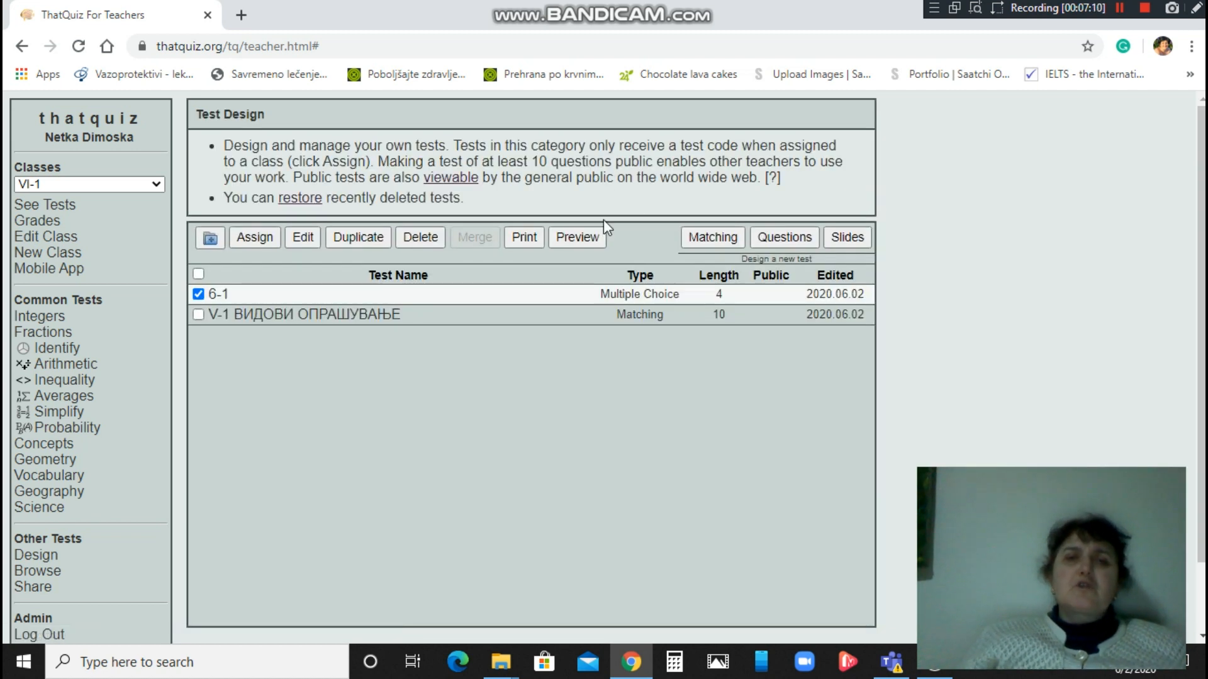
left_click(579, 237)
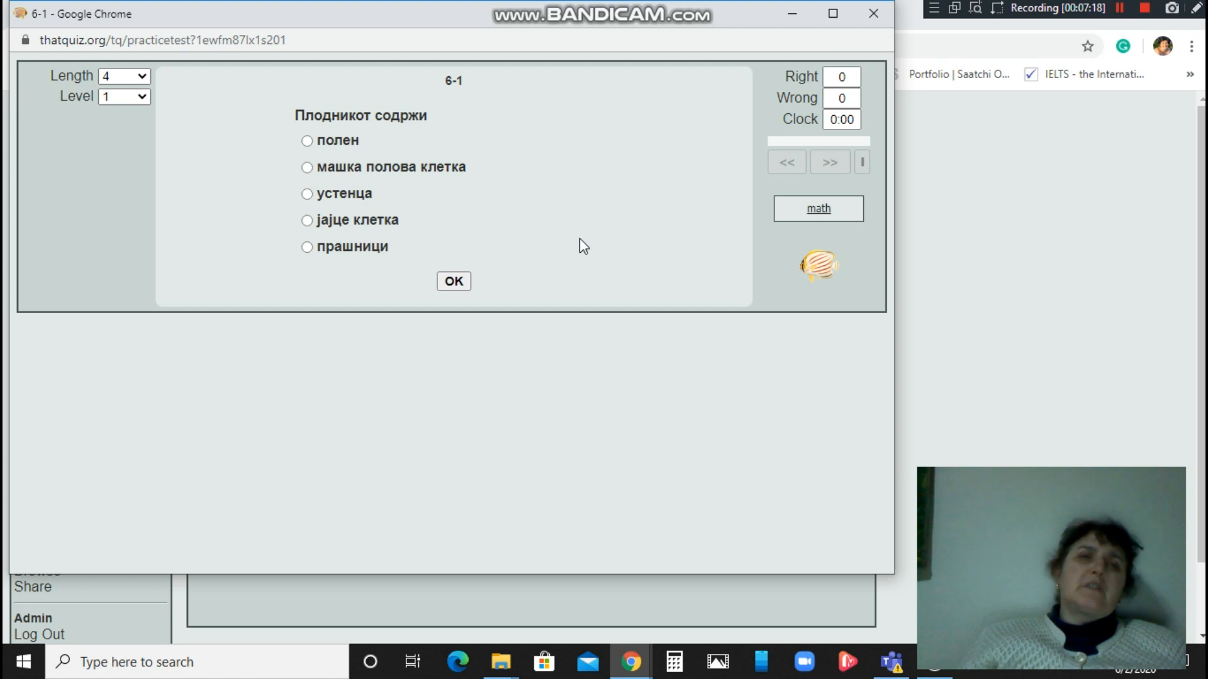
left_click(874, 13)
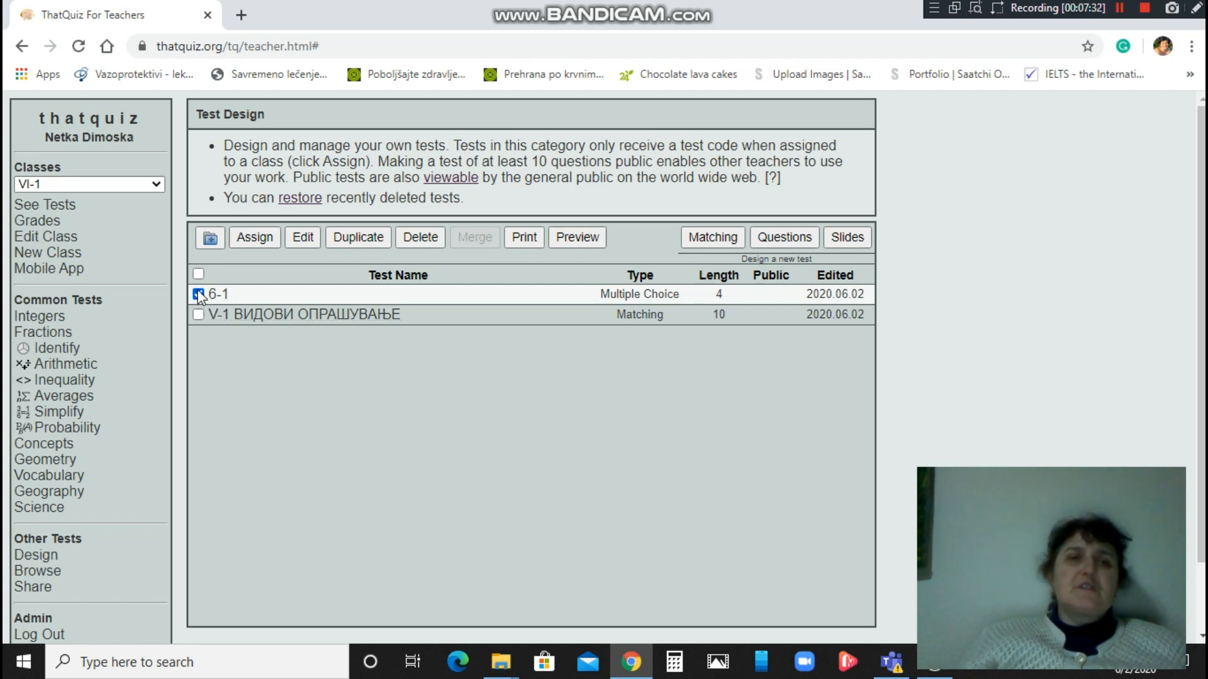
Clear the V-1 and 6-1 selections, return to the test list, and start a new Slides test.
left_click(199, 314)
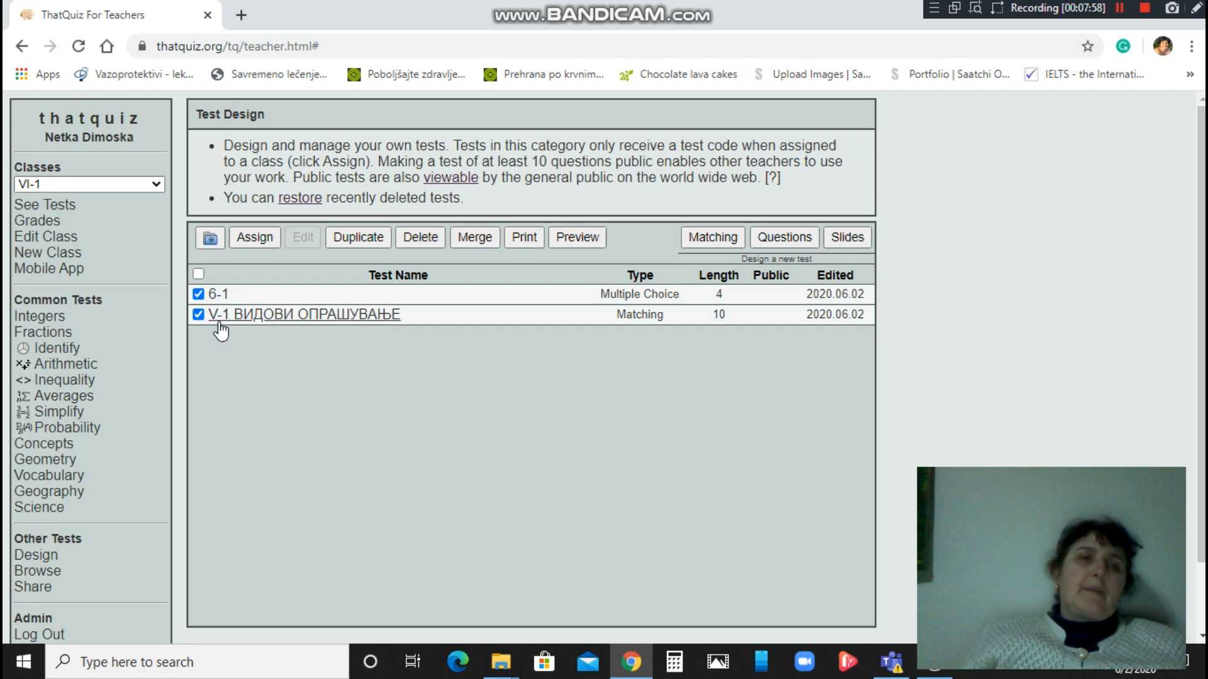
left_click(198, 315)
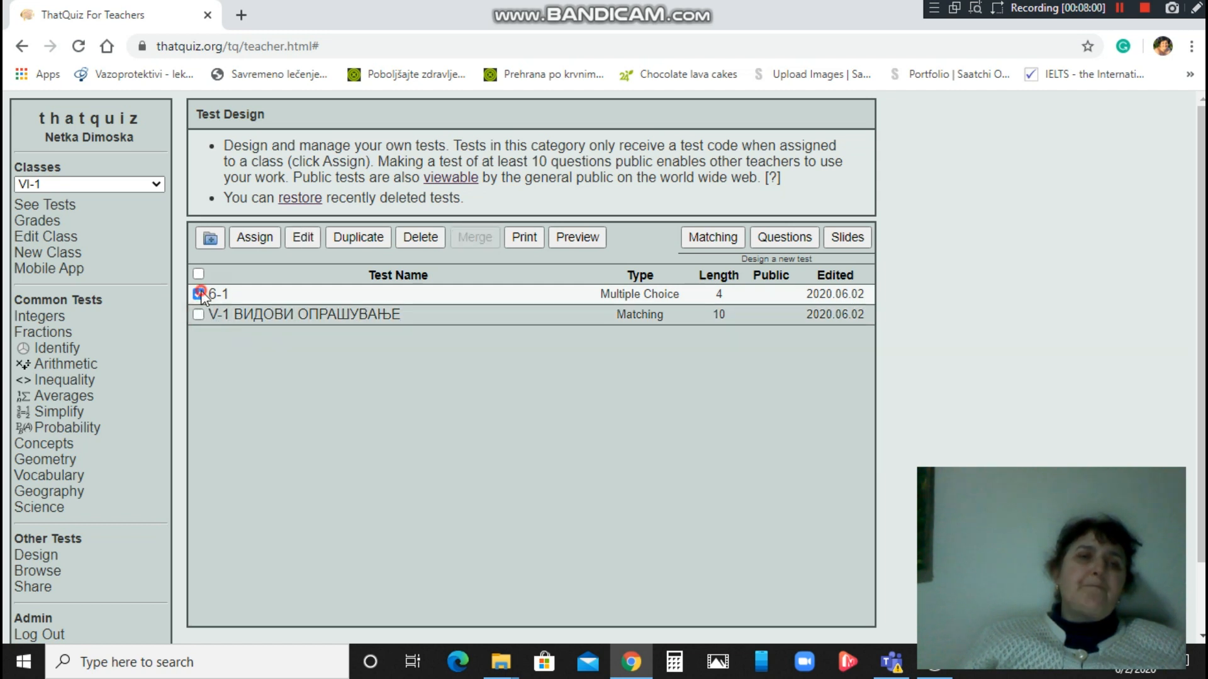
left_click(200, 293)
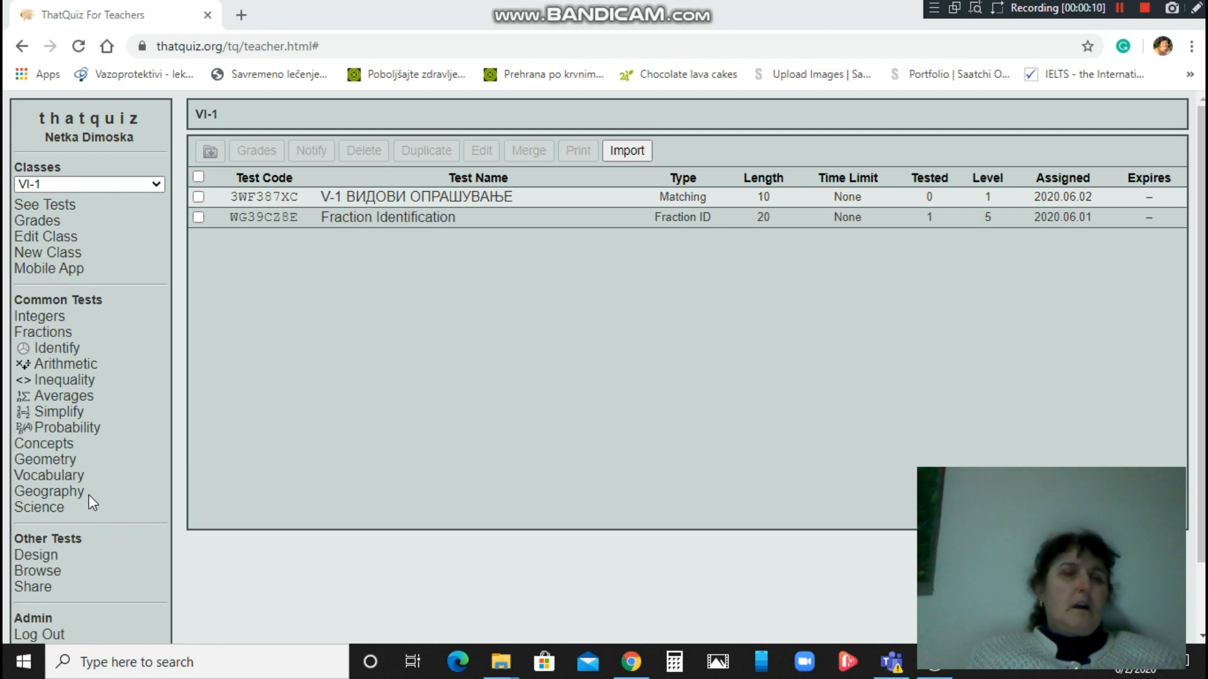
left_click(34, 556)
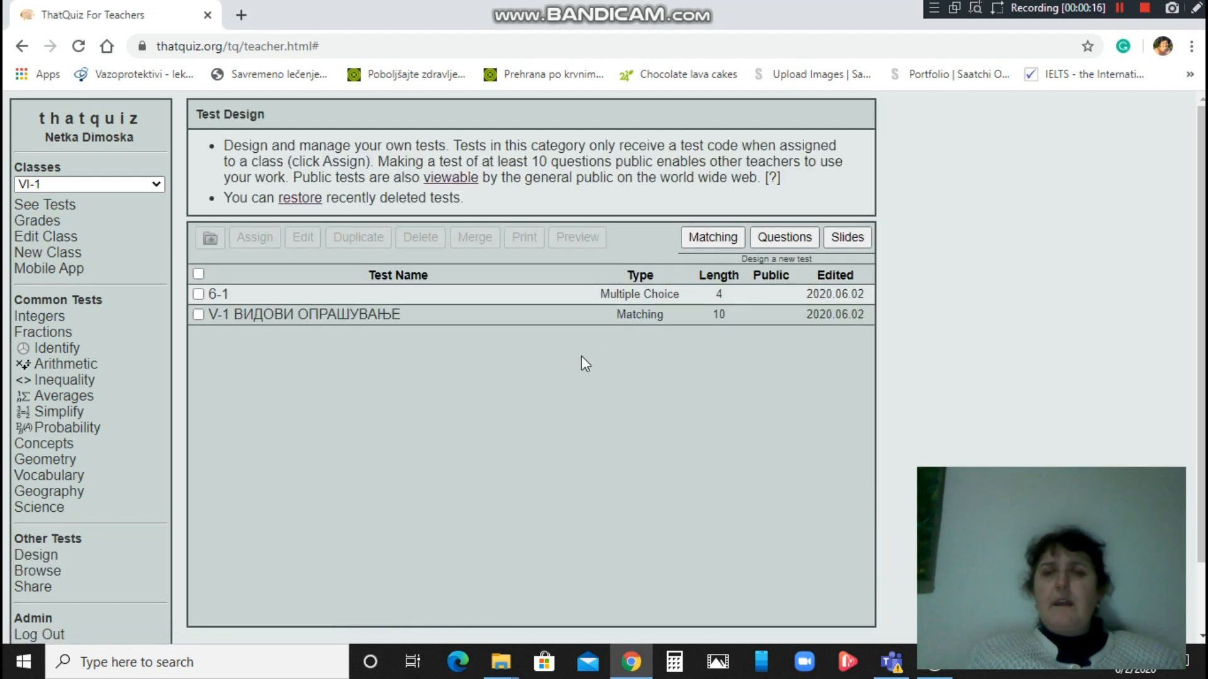
left_click(854, 239)
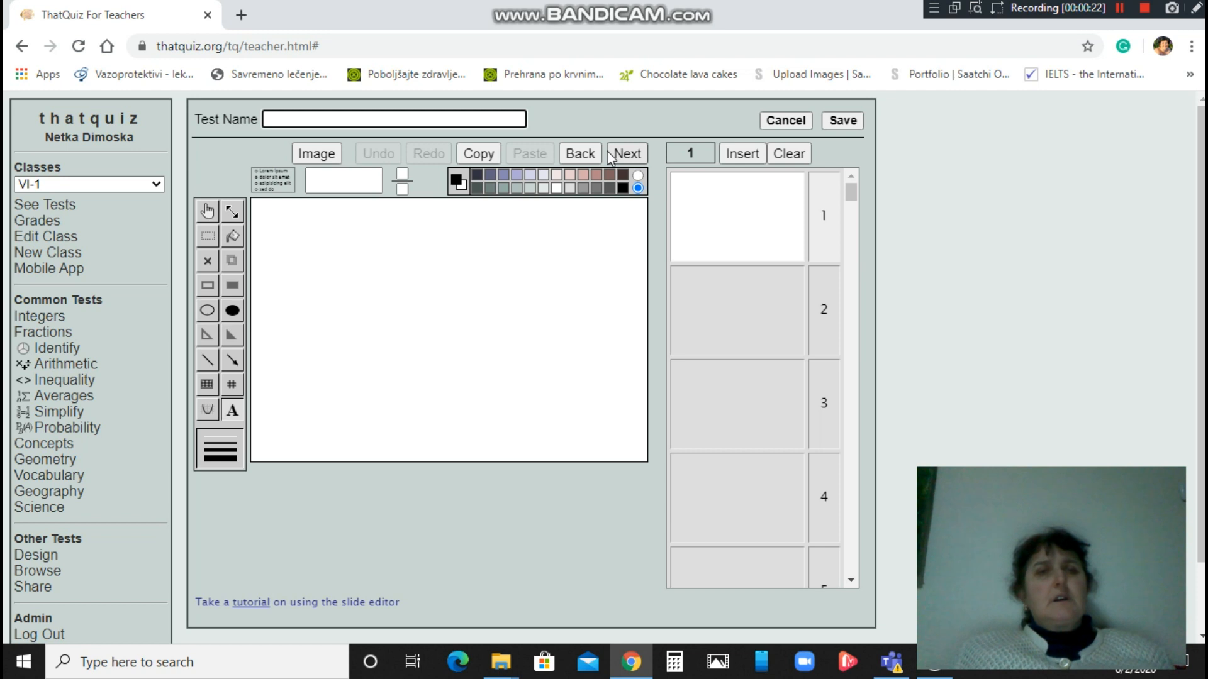
Enter 'Градба на цветот' as the new slide test's name.
left_click(424, 119)
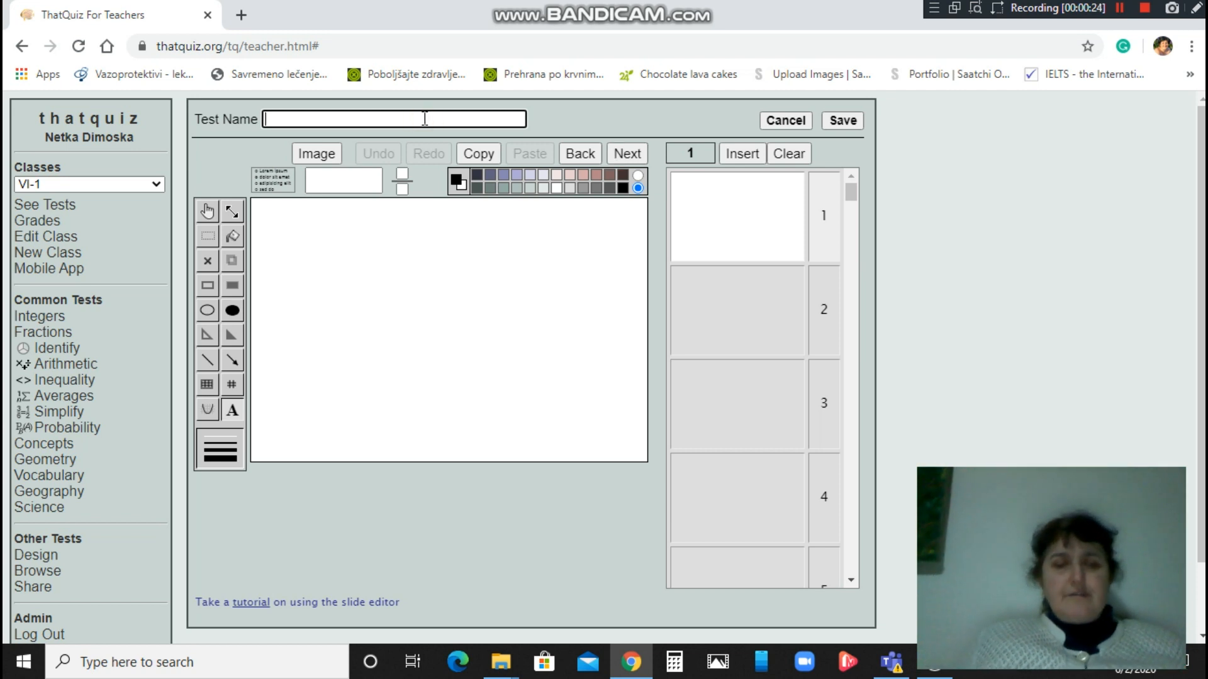
type("Град6")
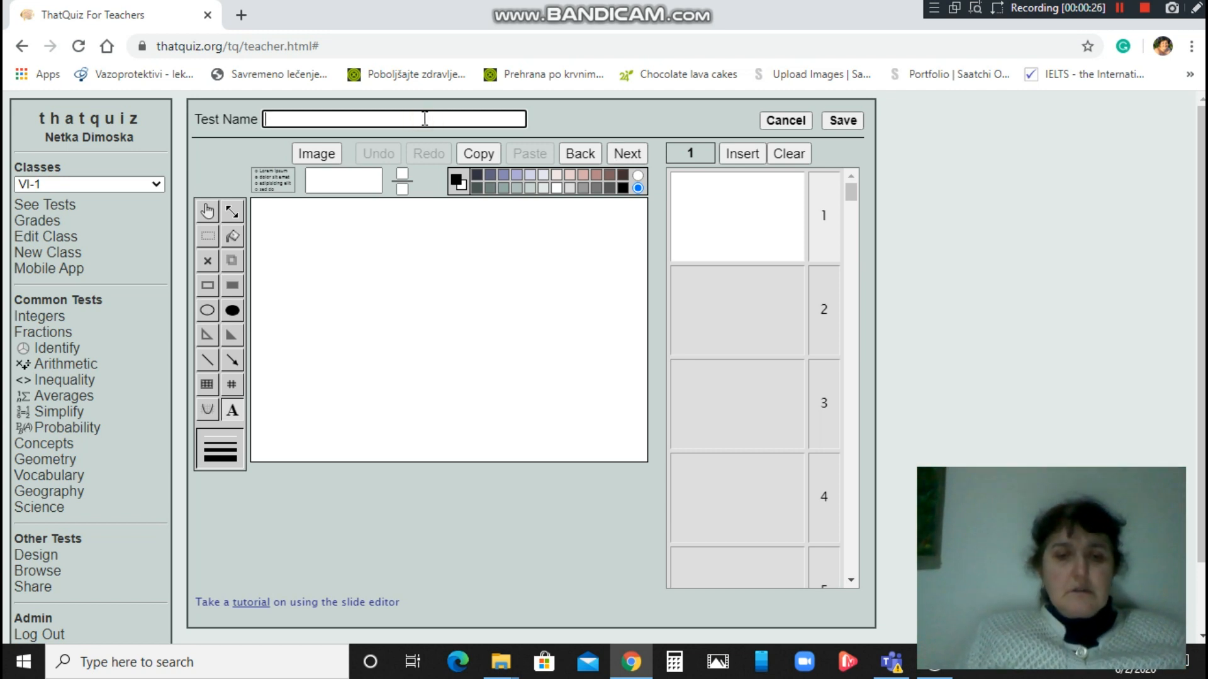
type("а ")
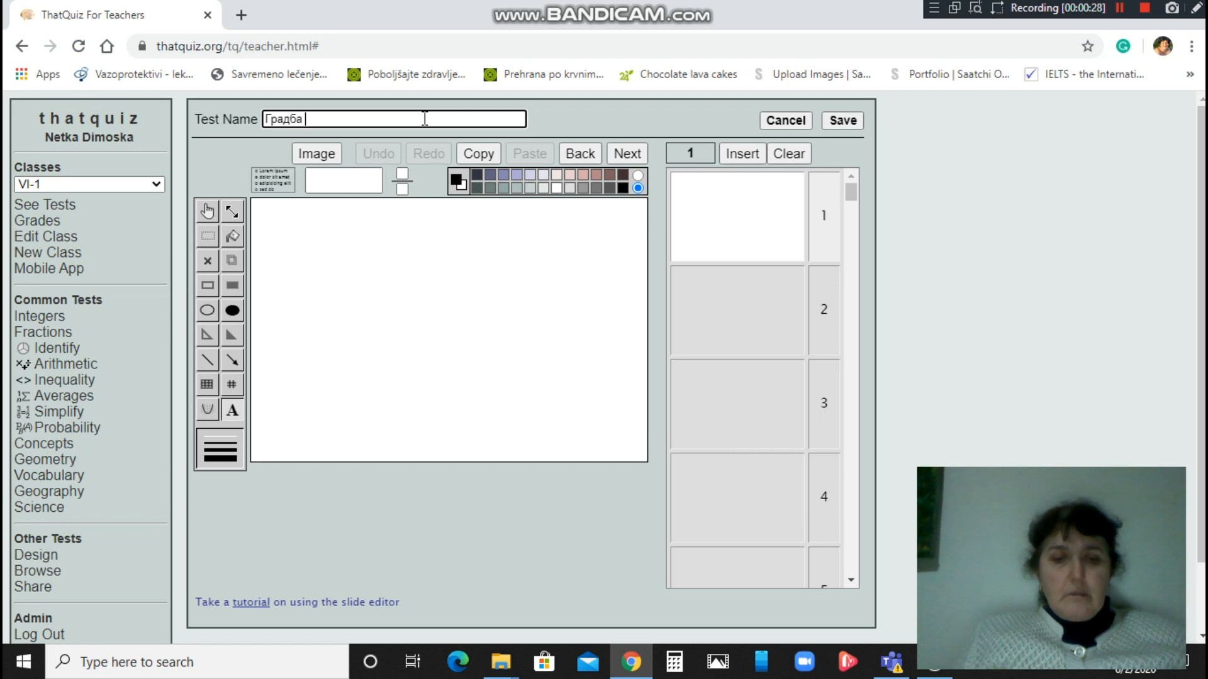
type("на цветот")
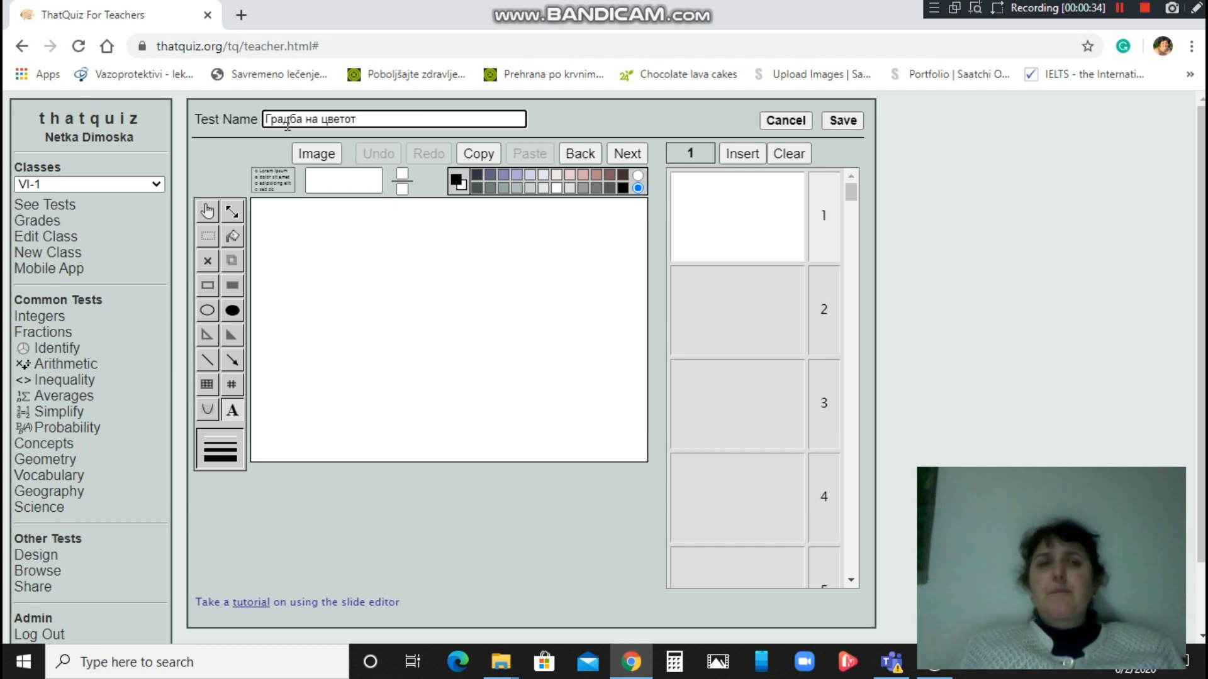
Insert the CVET-DELOVI image from the Desktop onto the first slide and save the test.
left_click(310, 153)
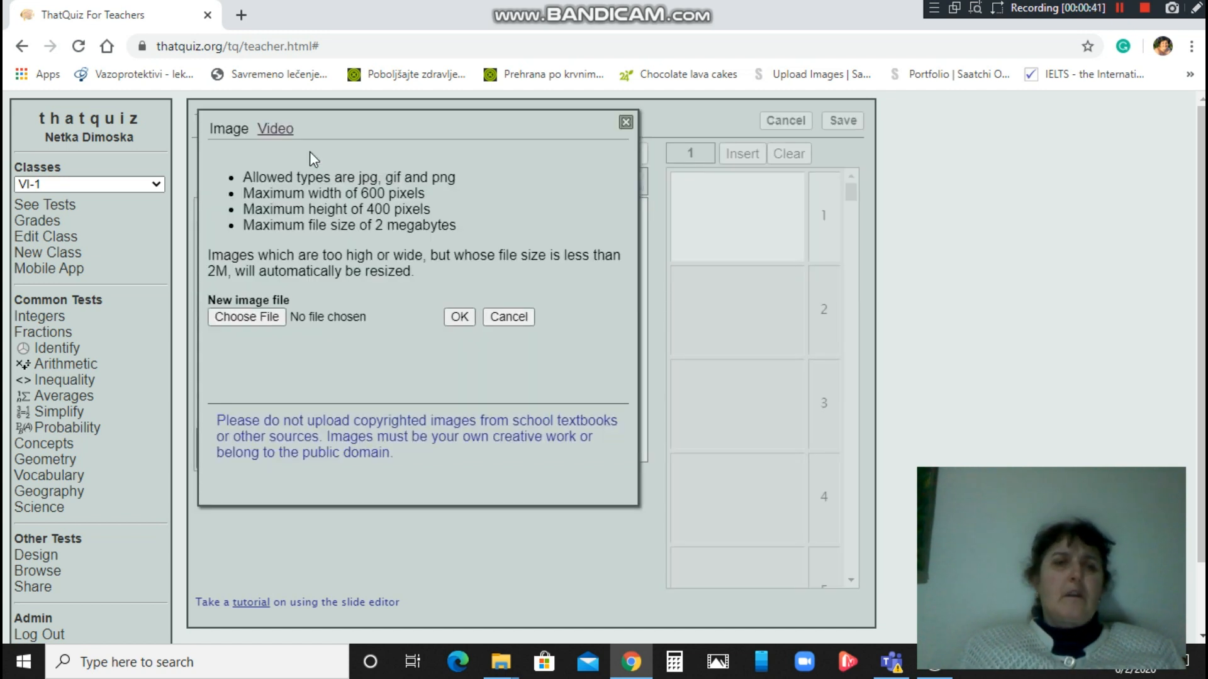
left_click(258, 316)
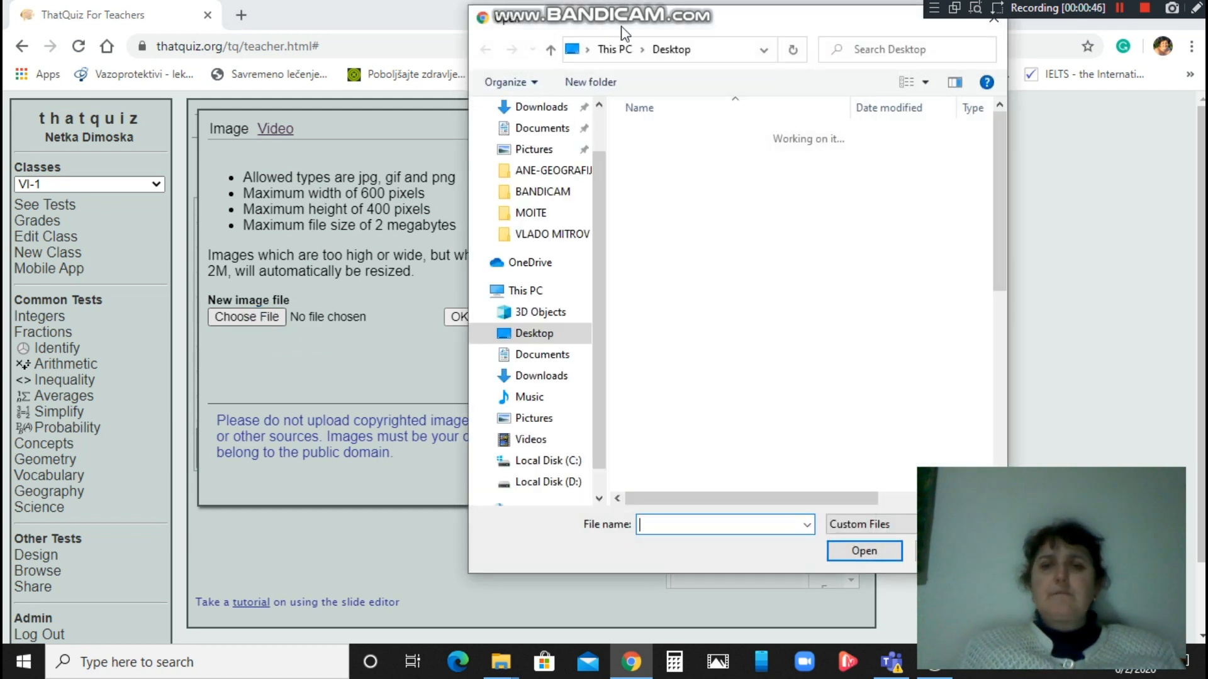
left_click_drag(600, 26, 518, 29)
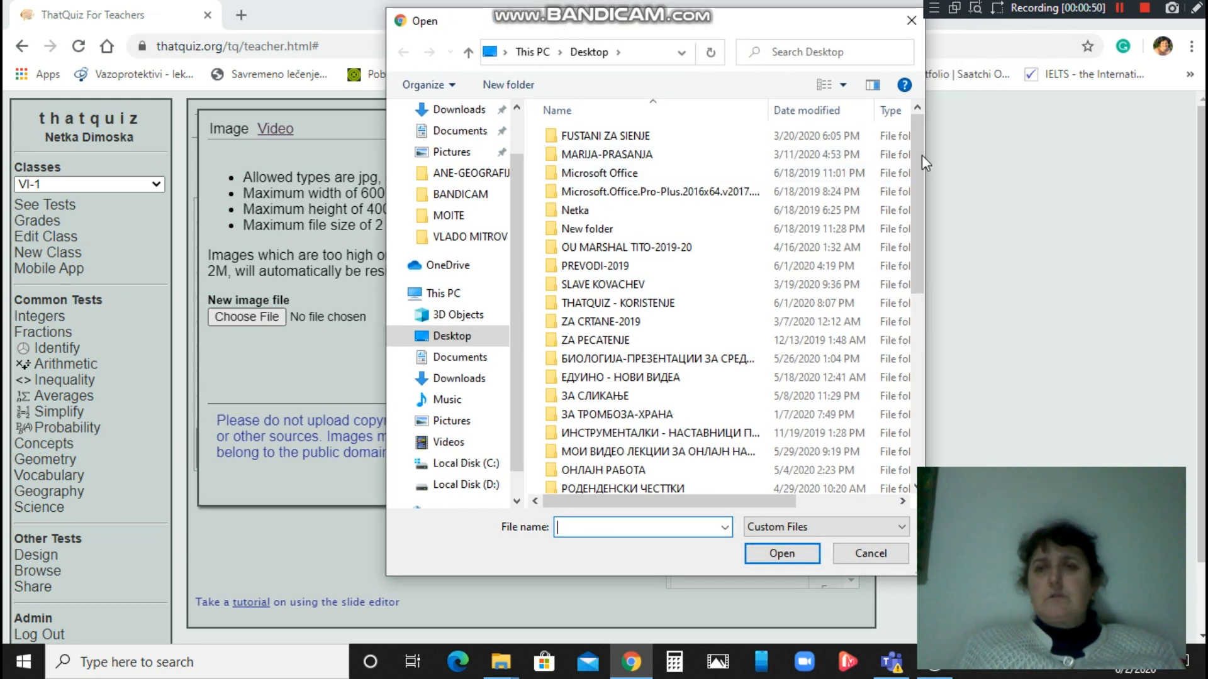
scroll(924, 218, "down", 3)
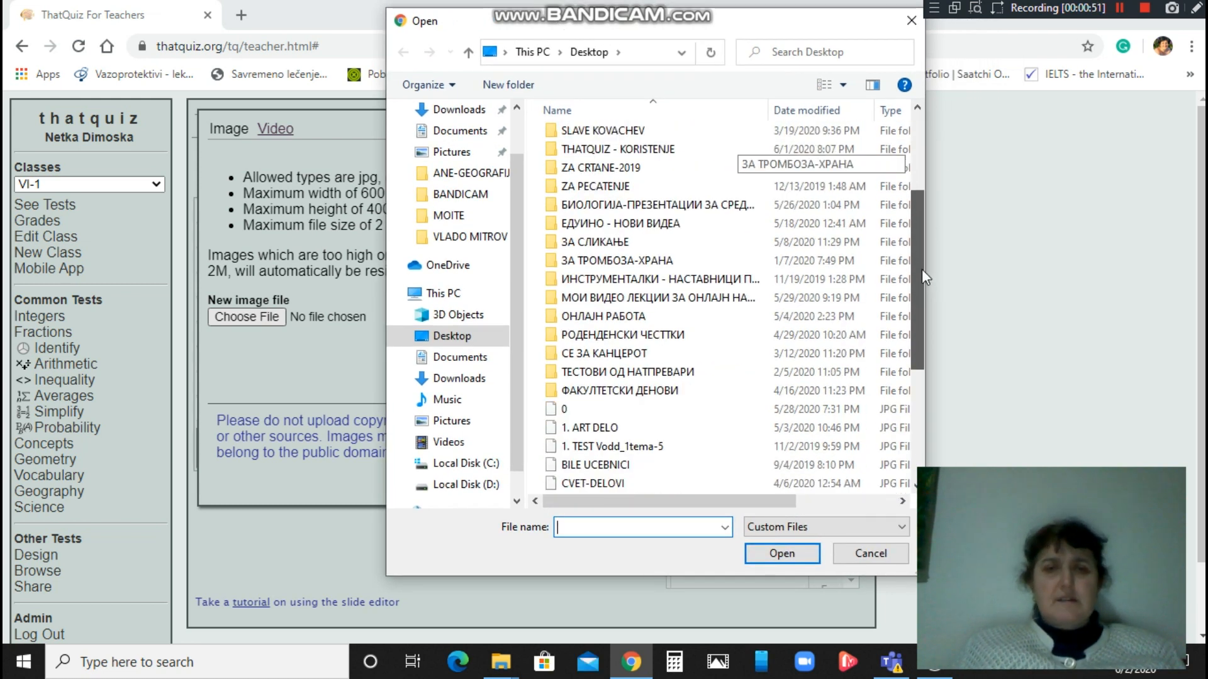
scroll(923, 270, "down", 4)
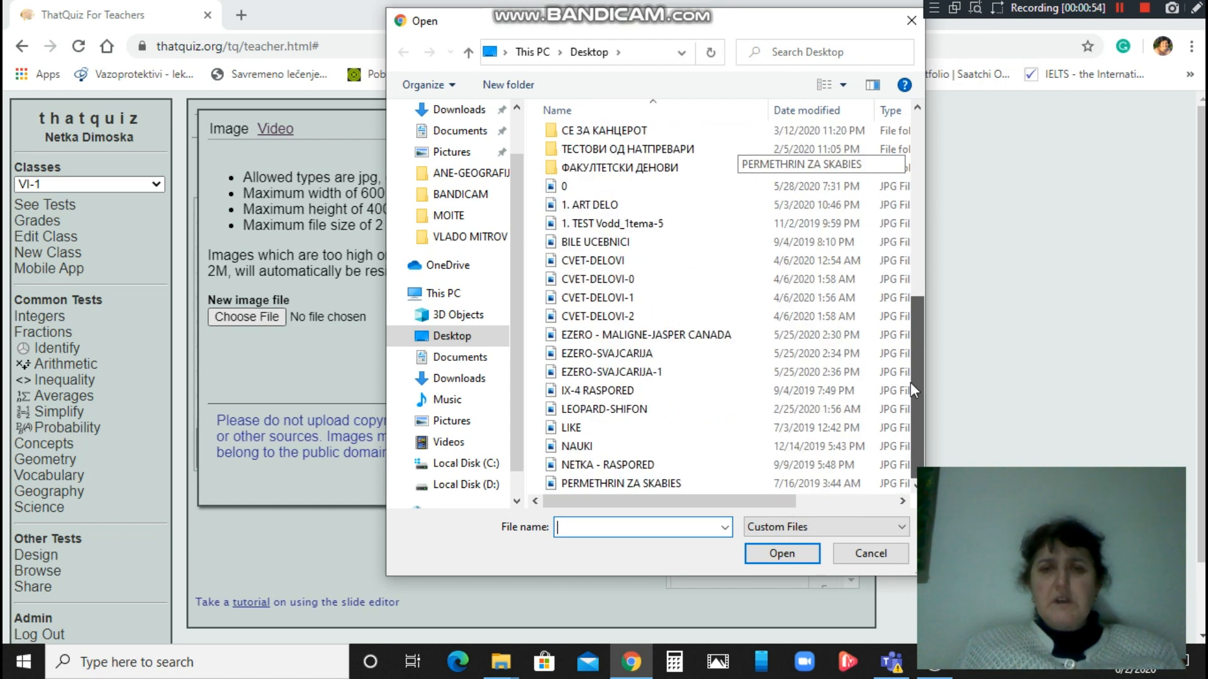
left_click(614, 258)
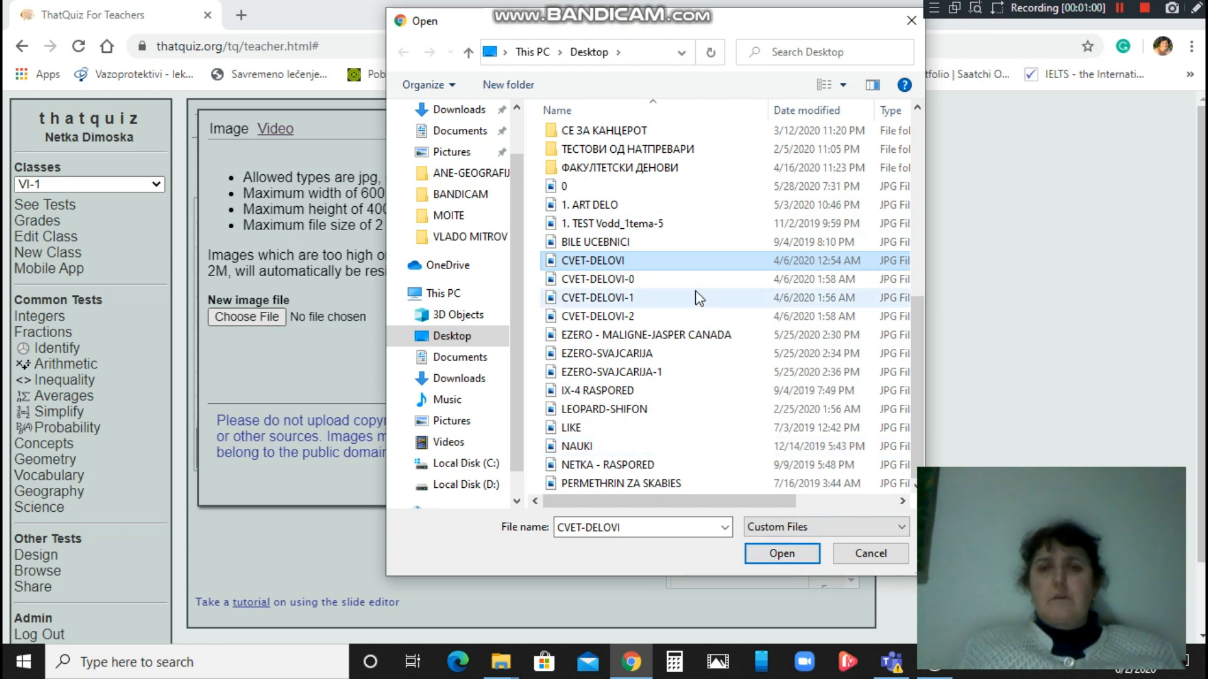
left_click(780, 554)
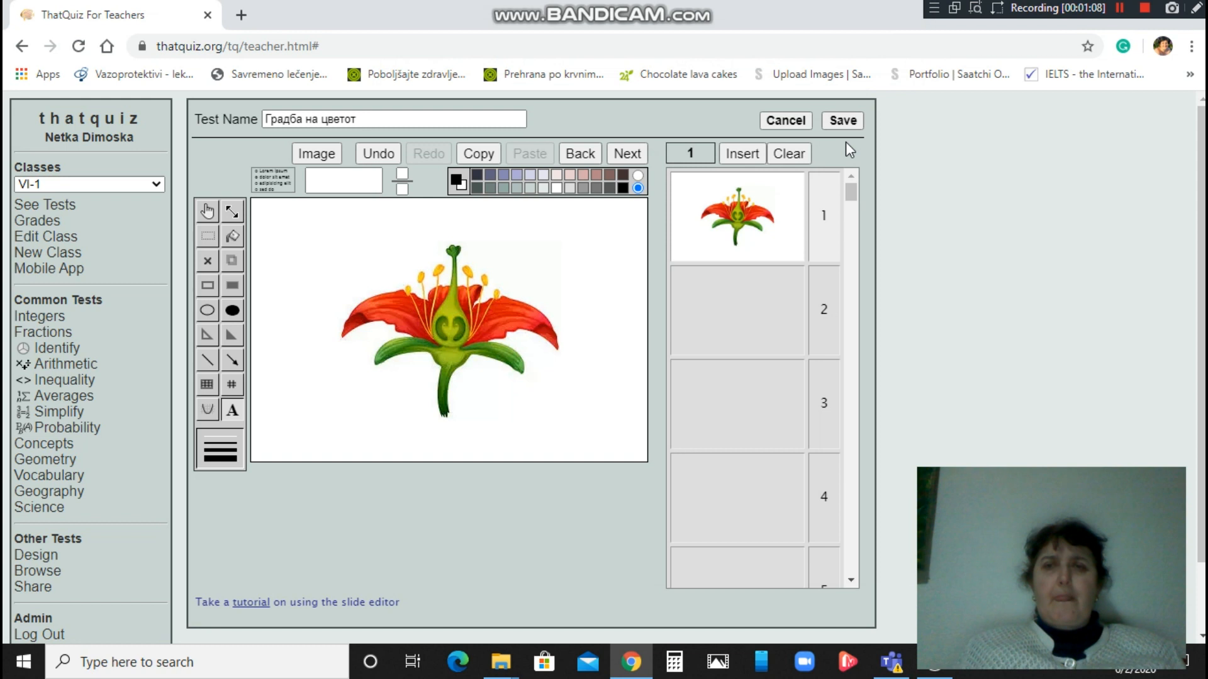
left_click(846, 121)
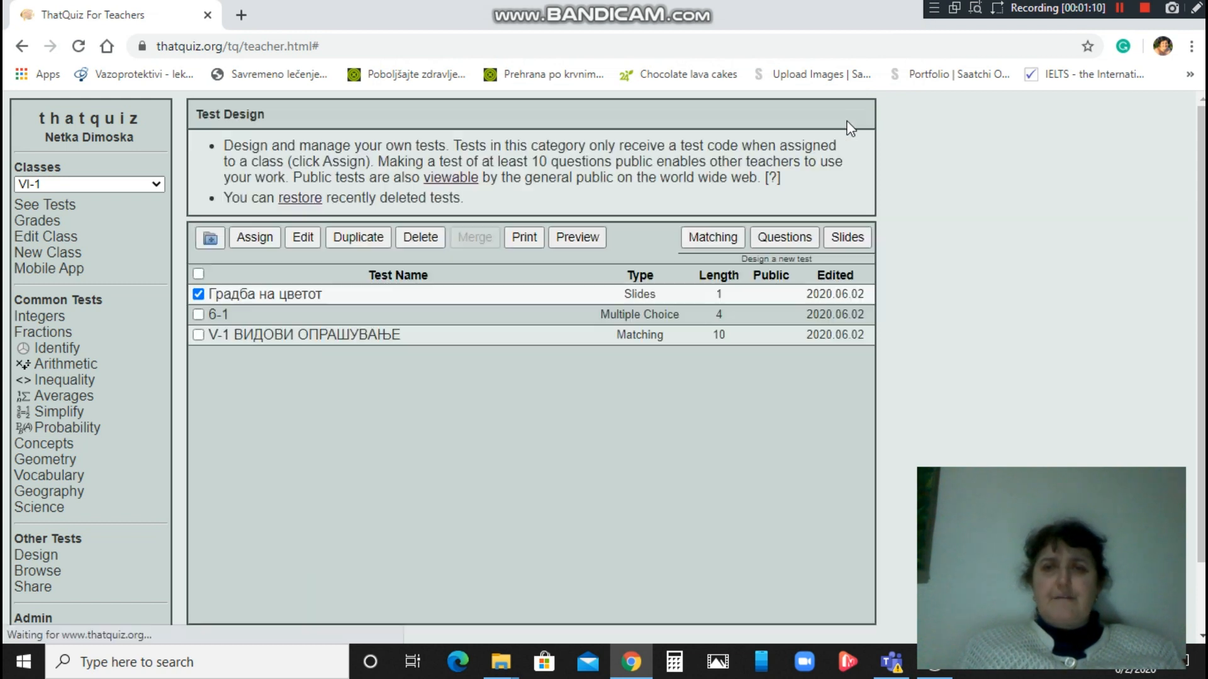
Reopen Градба на цветот and add the text 'Каков е овој цвет?' at the slide's top left.
left_click(302, 238)
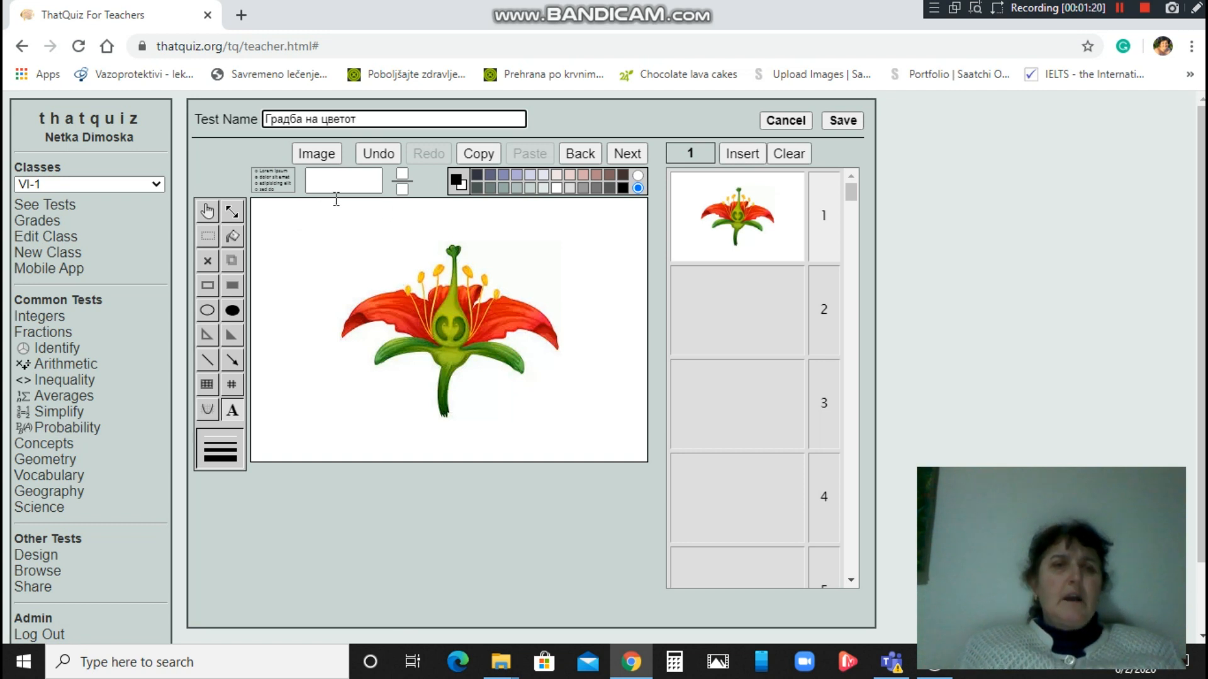
left_click(234, 410)
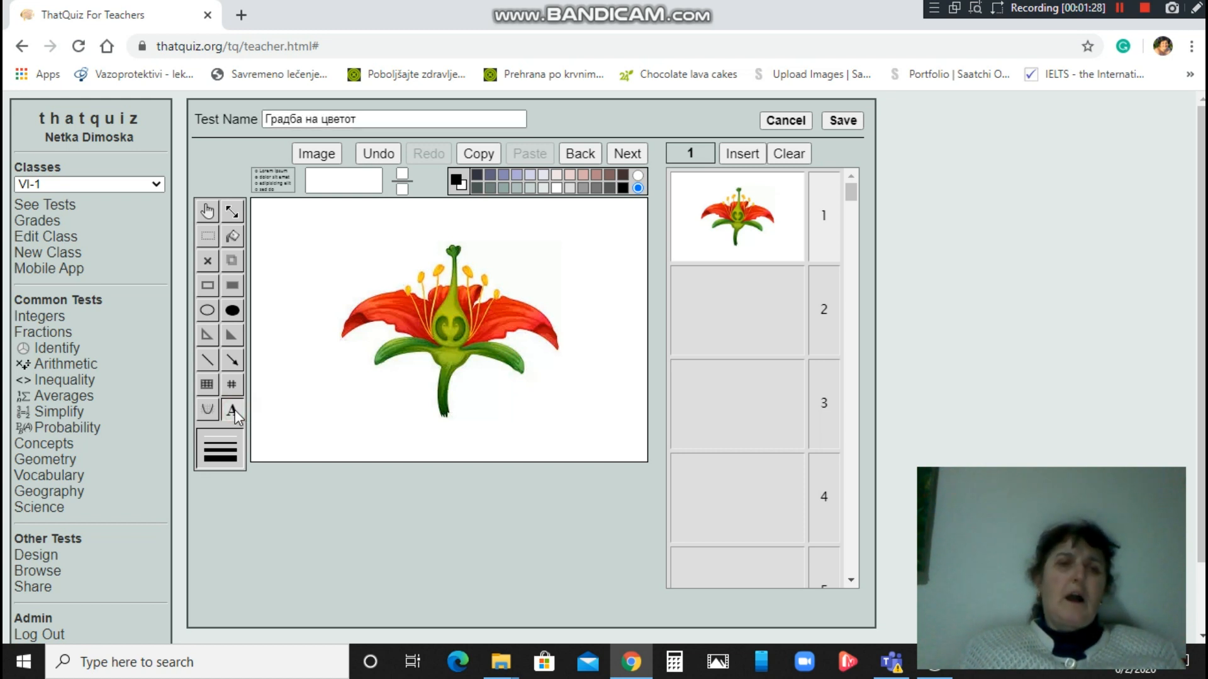
left_click(281, 223)
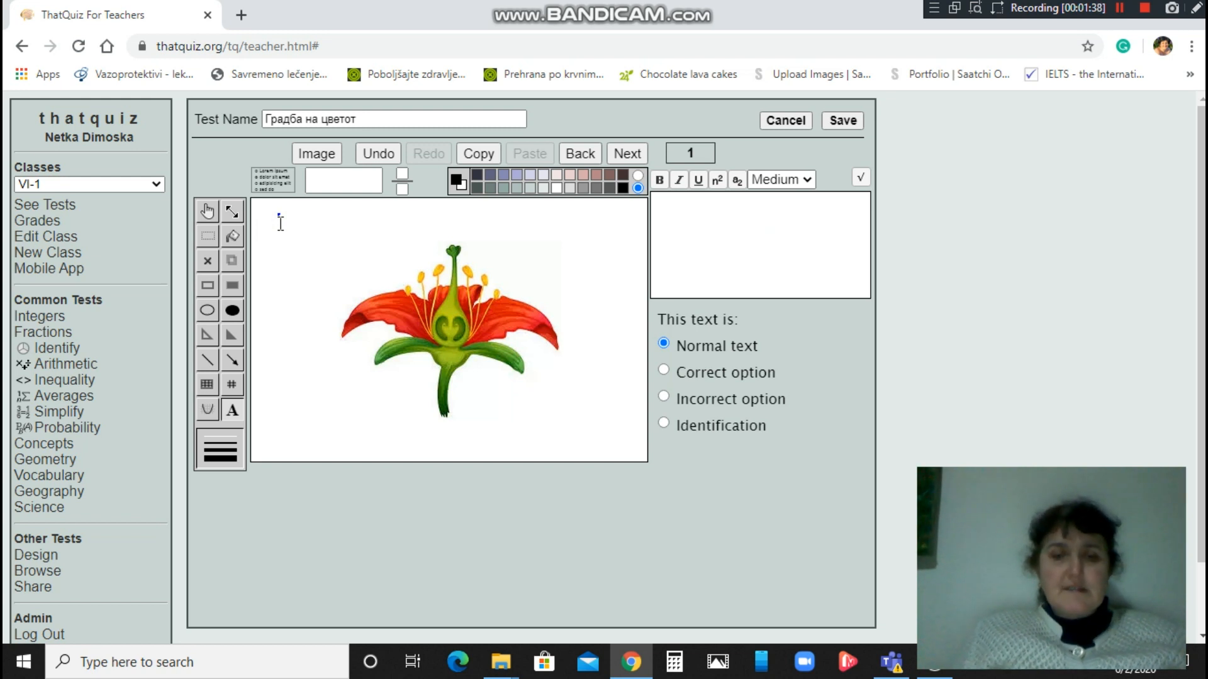
type("Каков е овој цвет?")
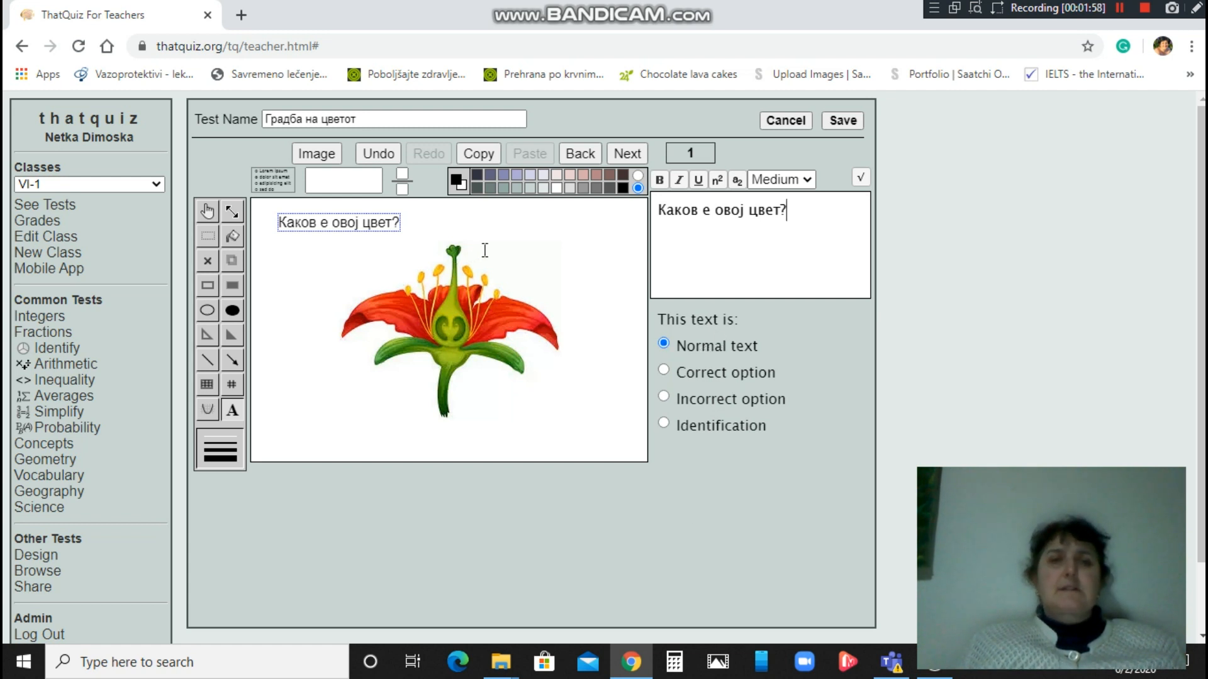
left_click(447, 223)
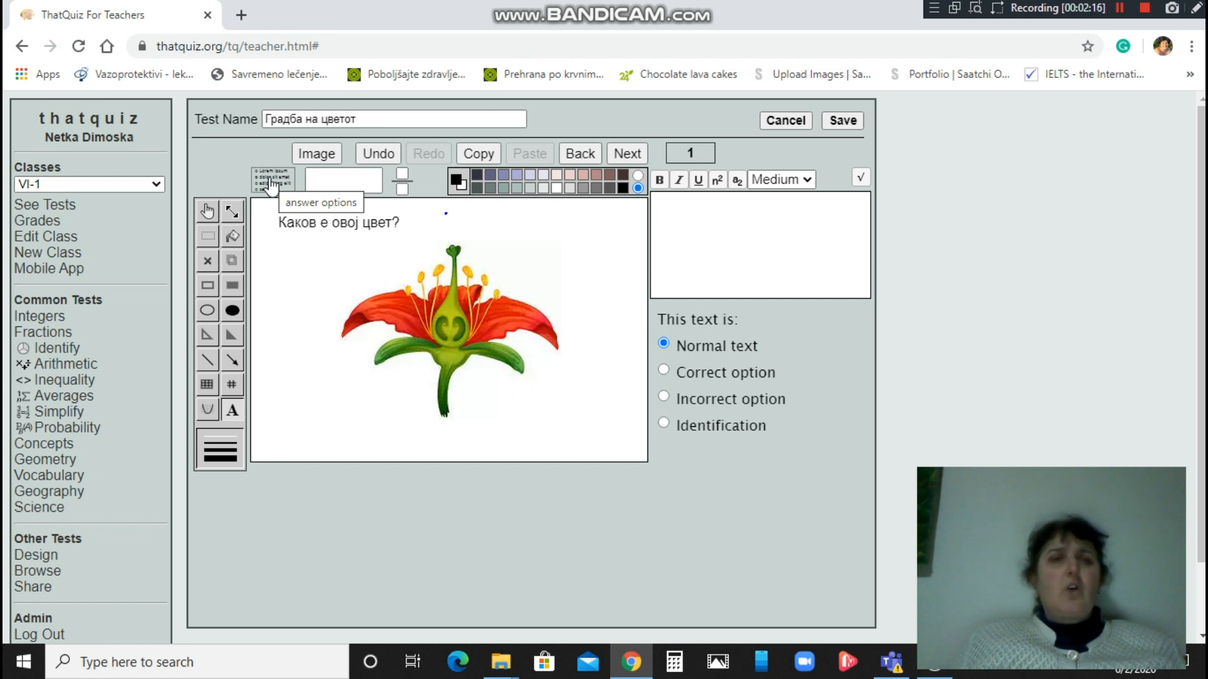
Place a four-choice answer set on the slide's left and begin editing the CORRECT TEXT answer.
left_click_drag(272, 185, 323, 415)
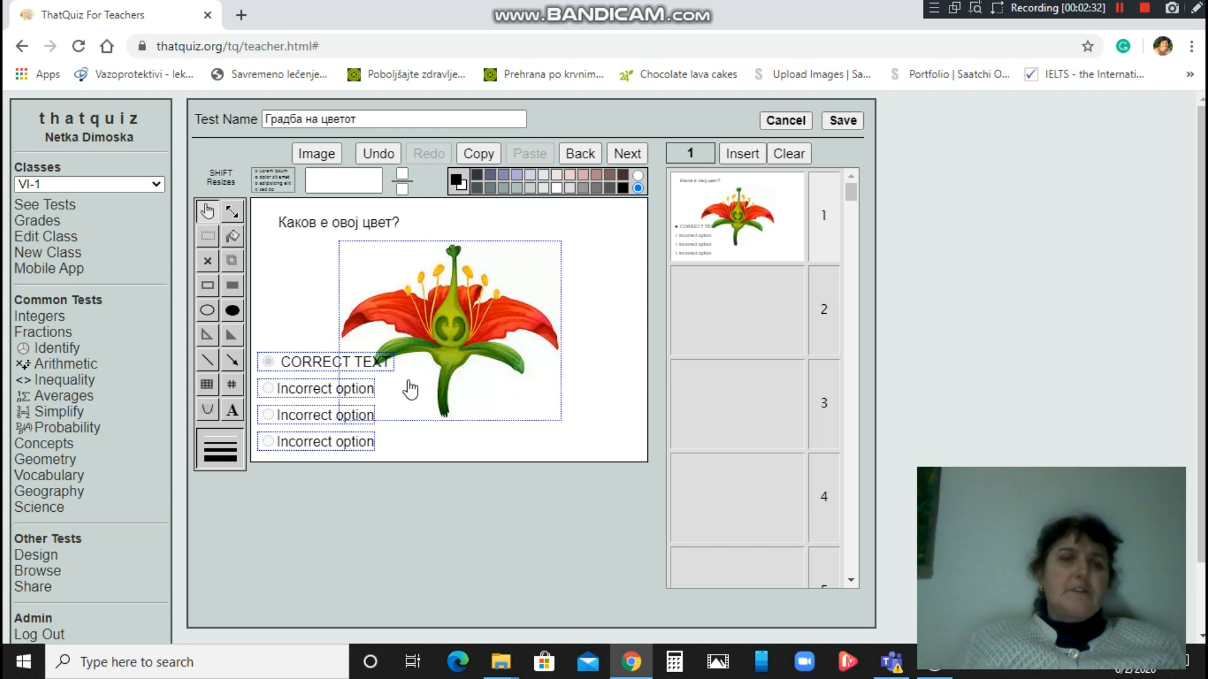
left_click(278, 265)
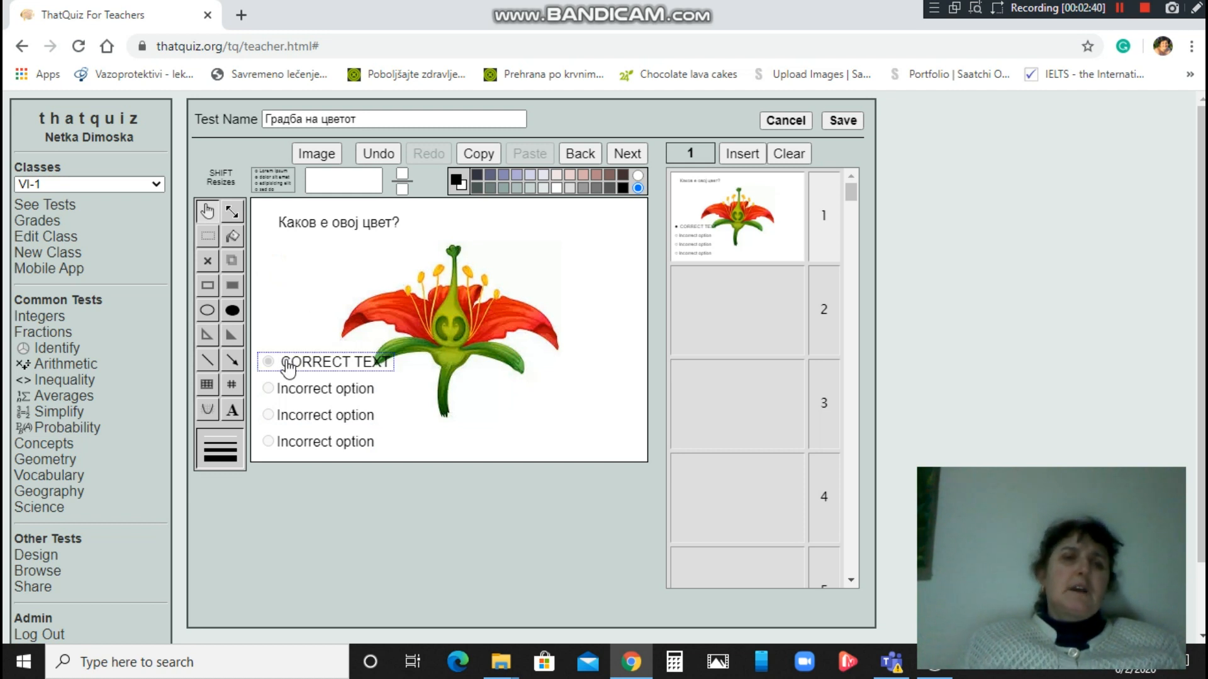
left_click(230, 412)
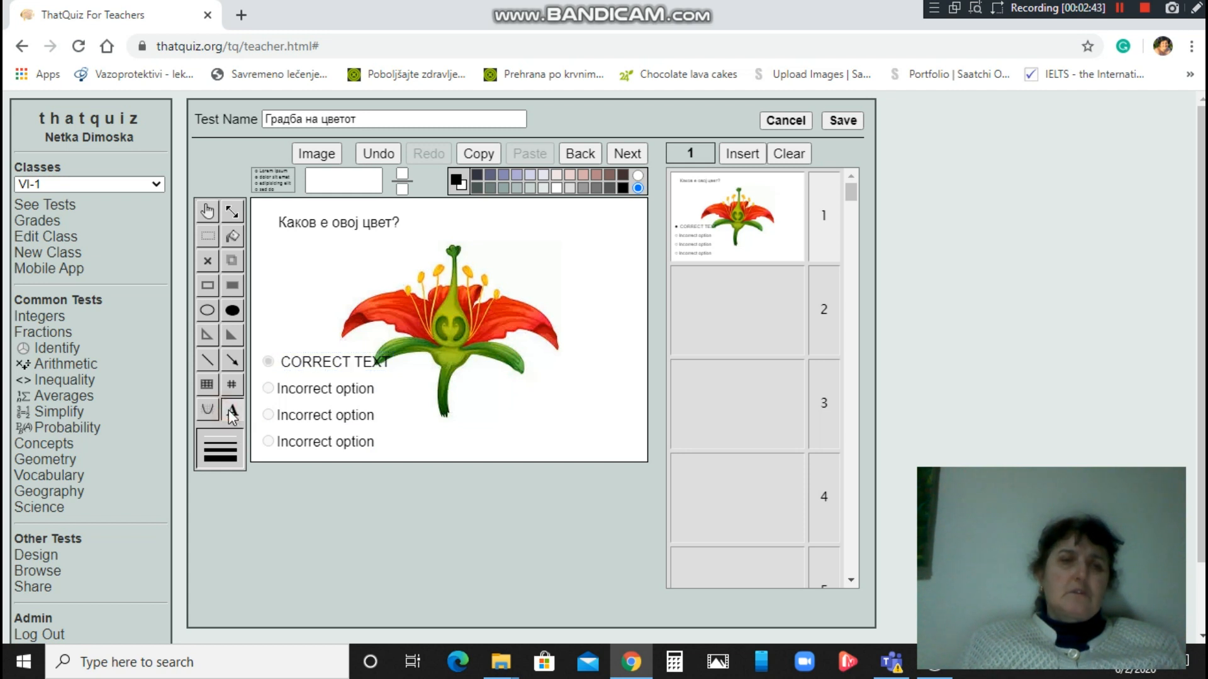
left_click(285, 361)
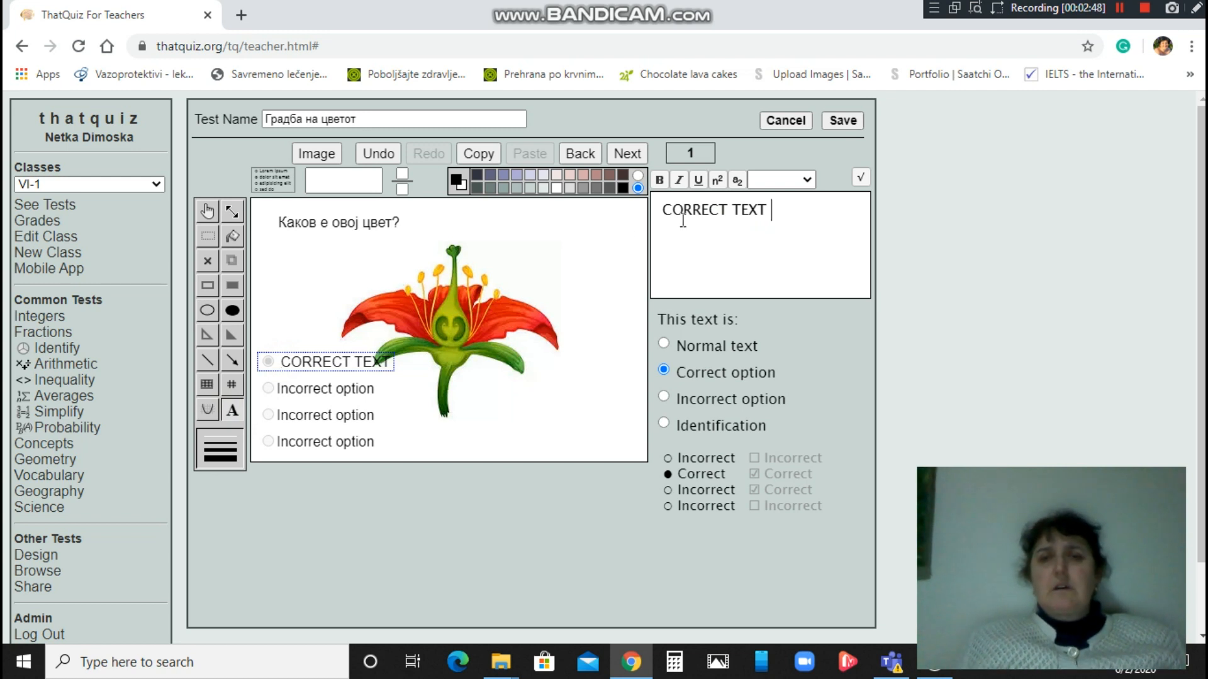
Rename the correct answer to Двополов цвет and the second choice to Машки цвет.
left_click_drag(772, 210, 656, 210)
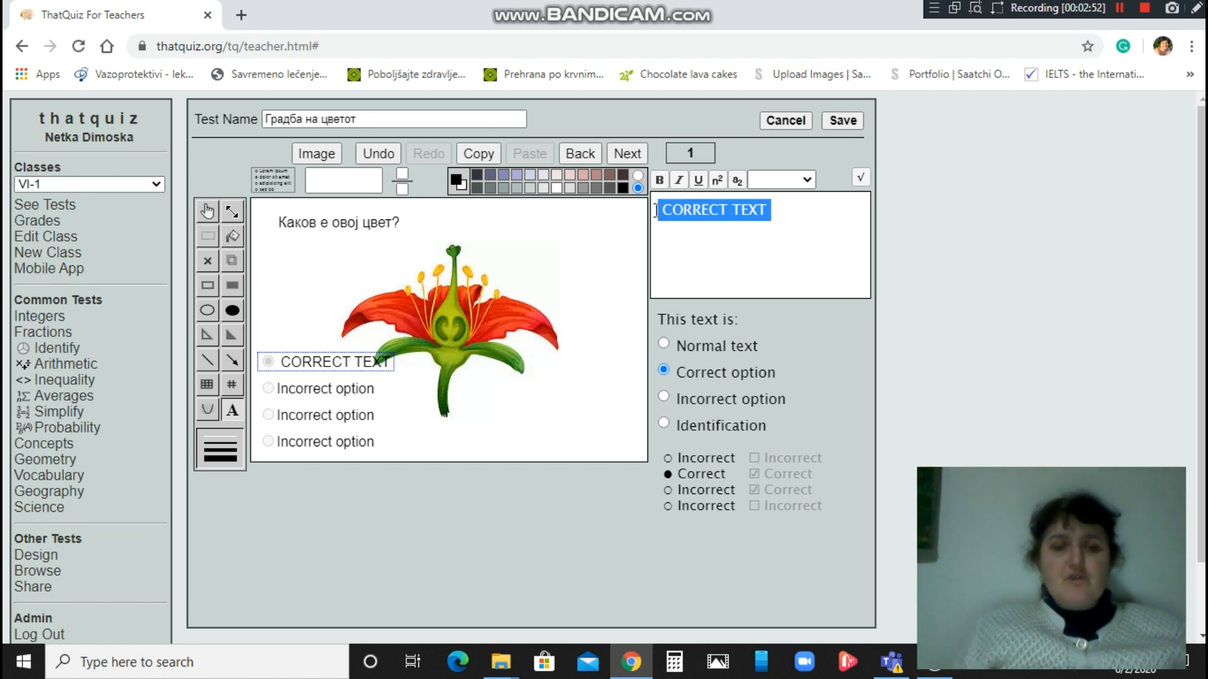
type("Дво")
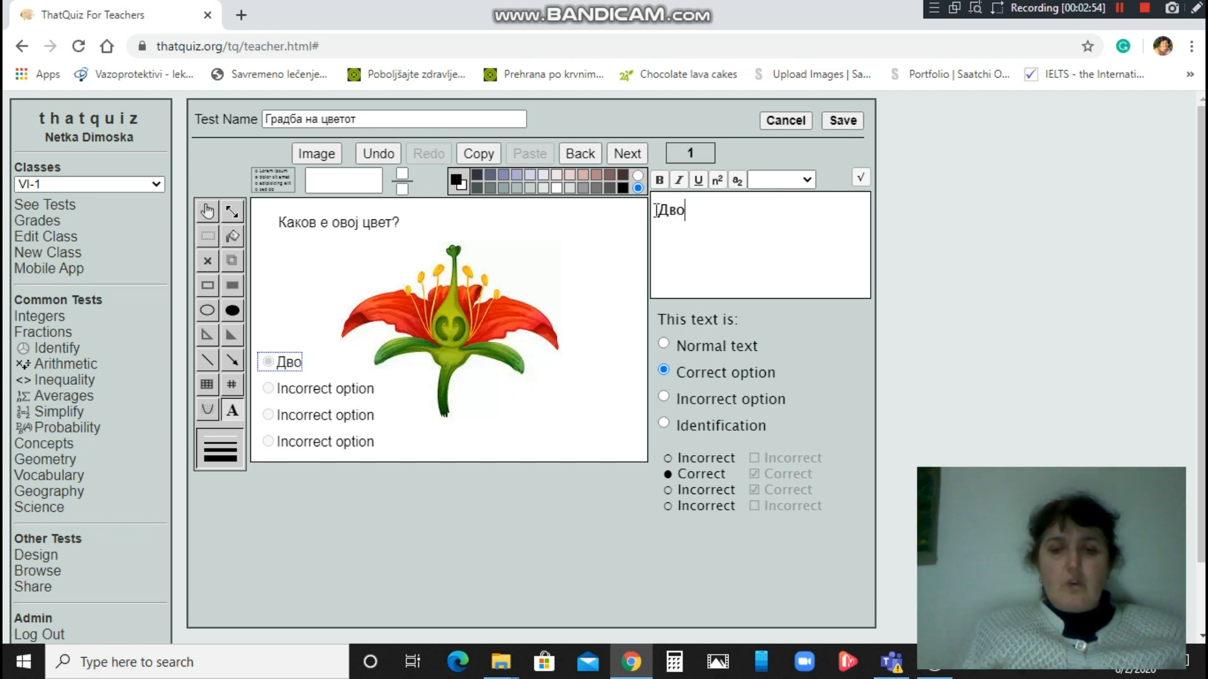
type("полов цвет")
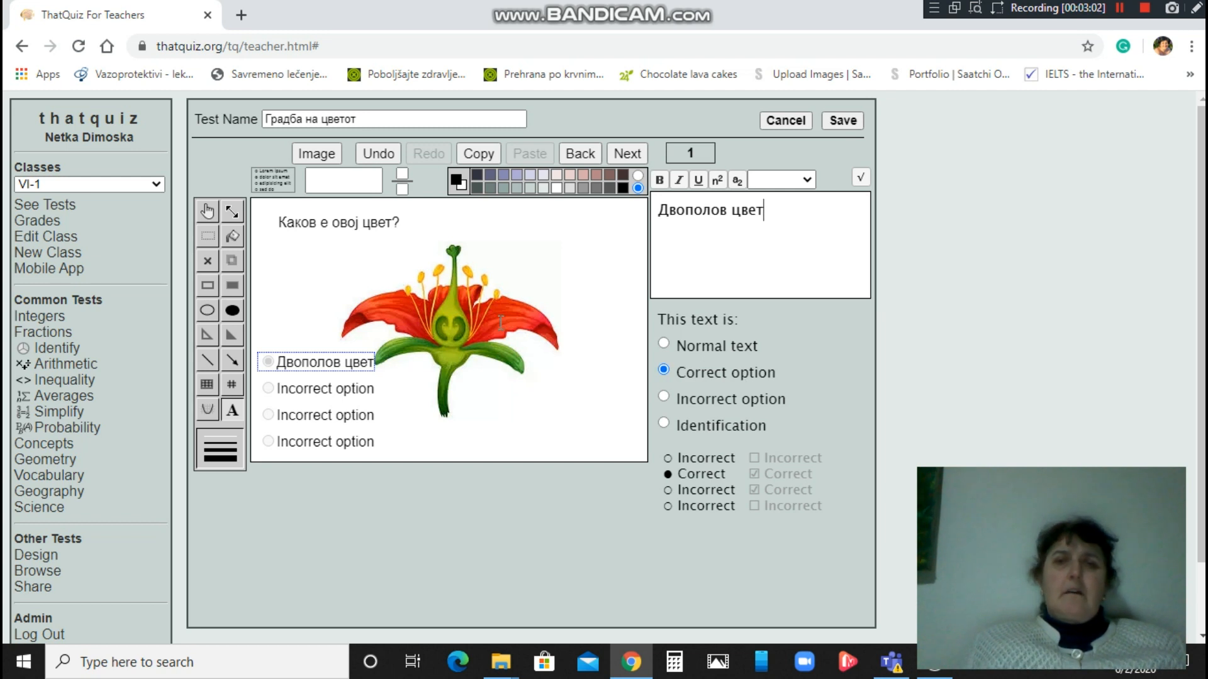
left_click(302, 318)
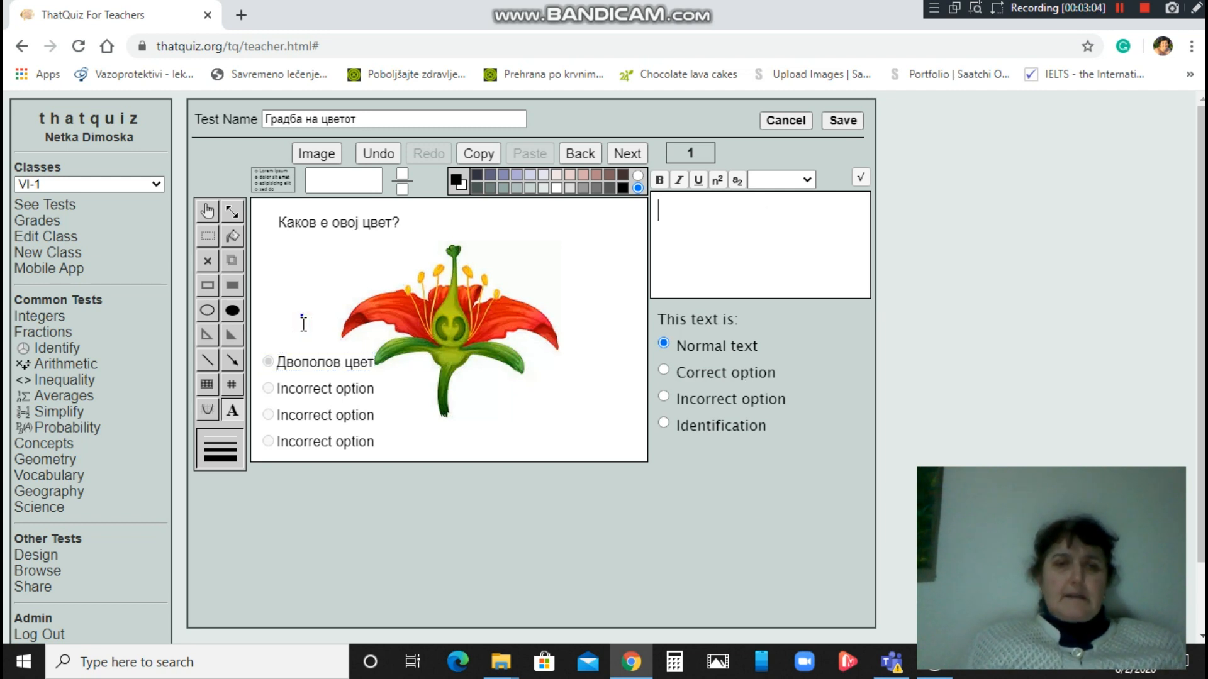
left_click(279, 390)
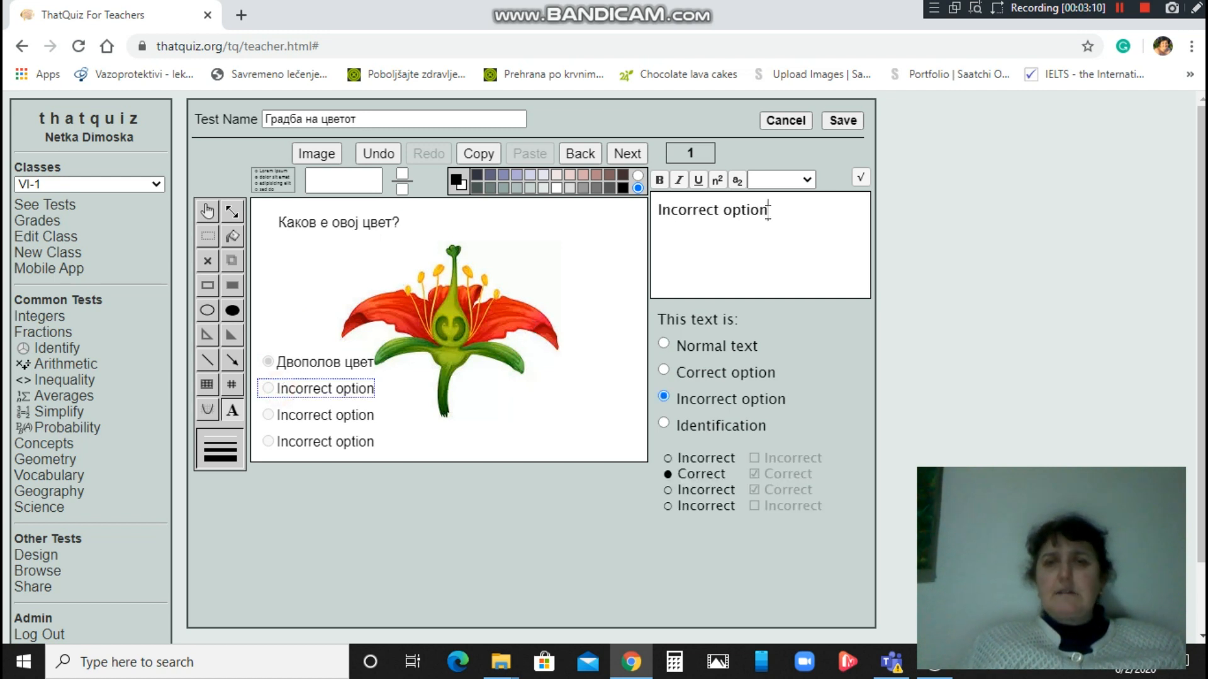
left_click_drag(777, 211, 650, 207)
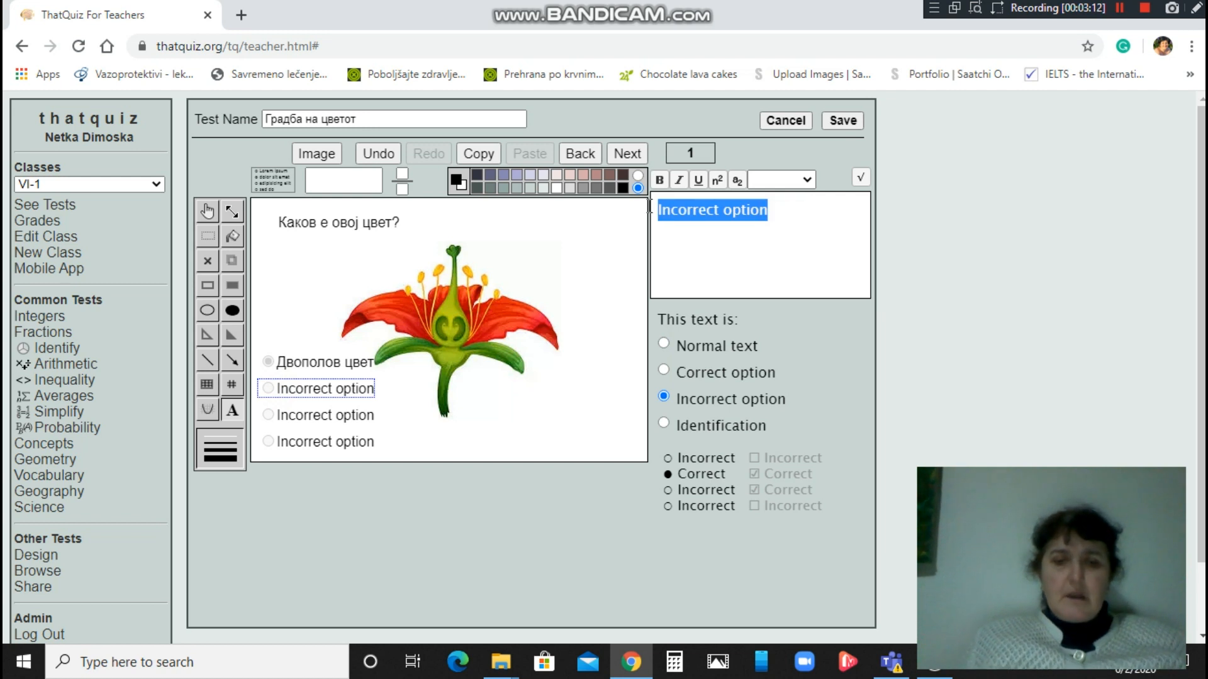
type("Mашки цве")
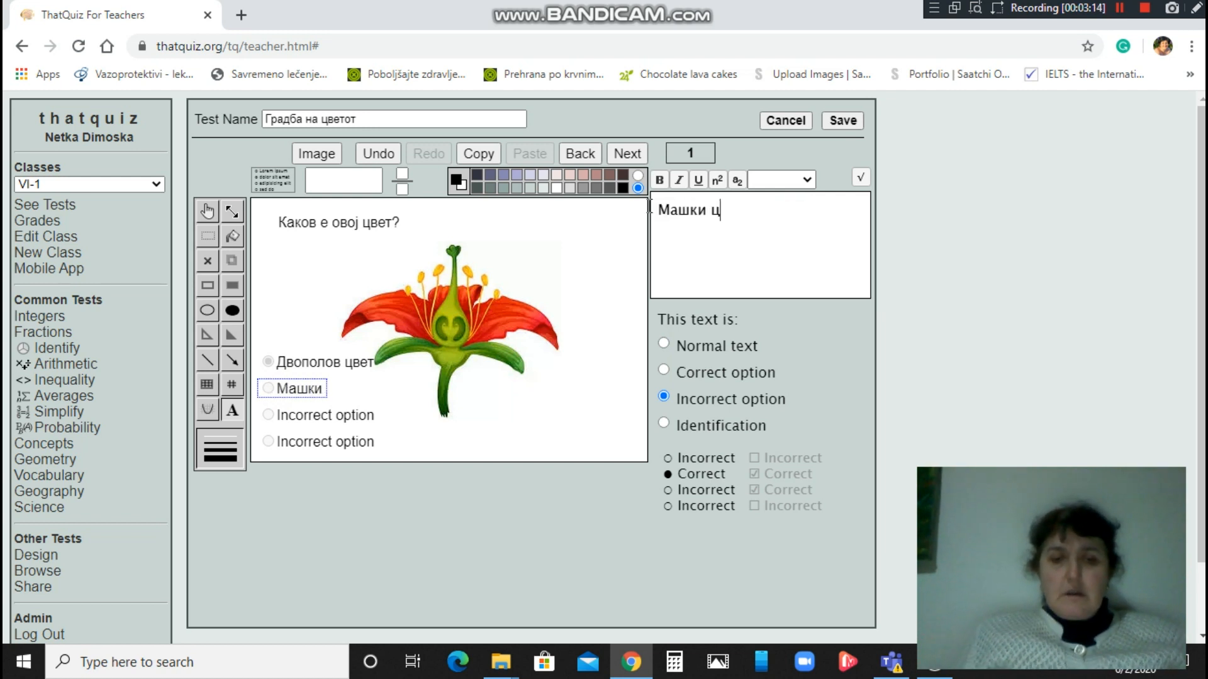
type("т")
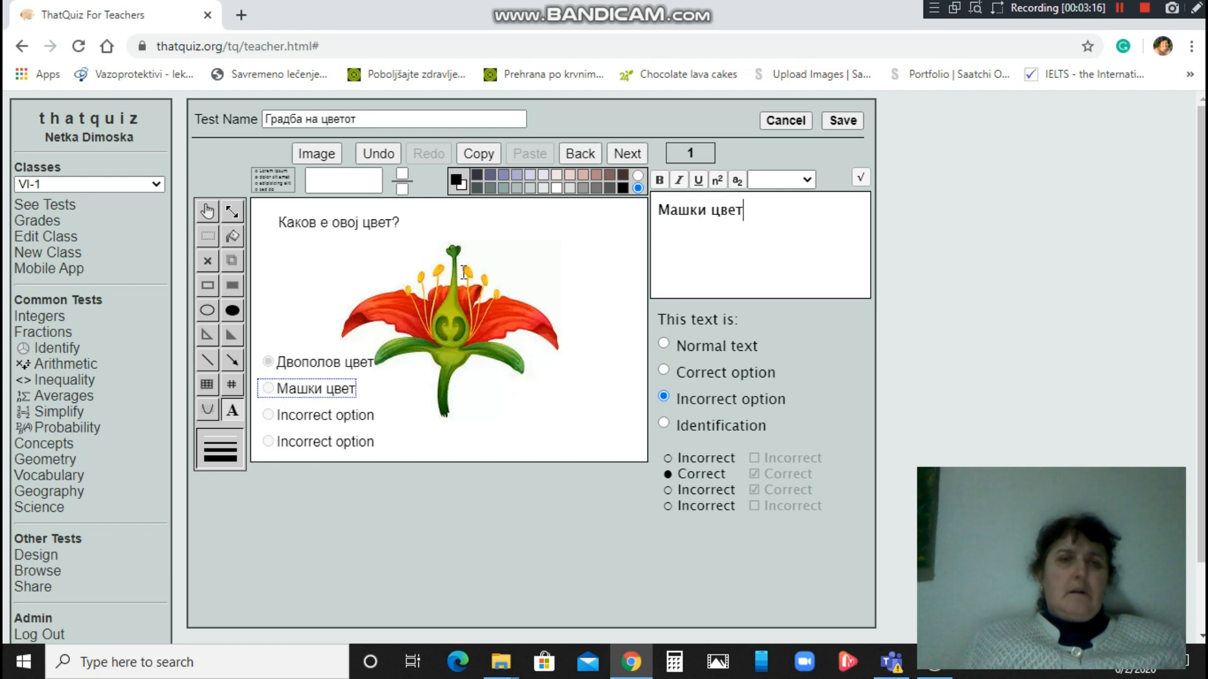
left_click(304, 304)
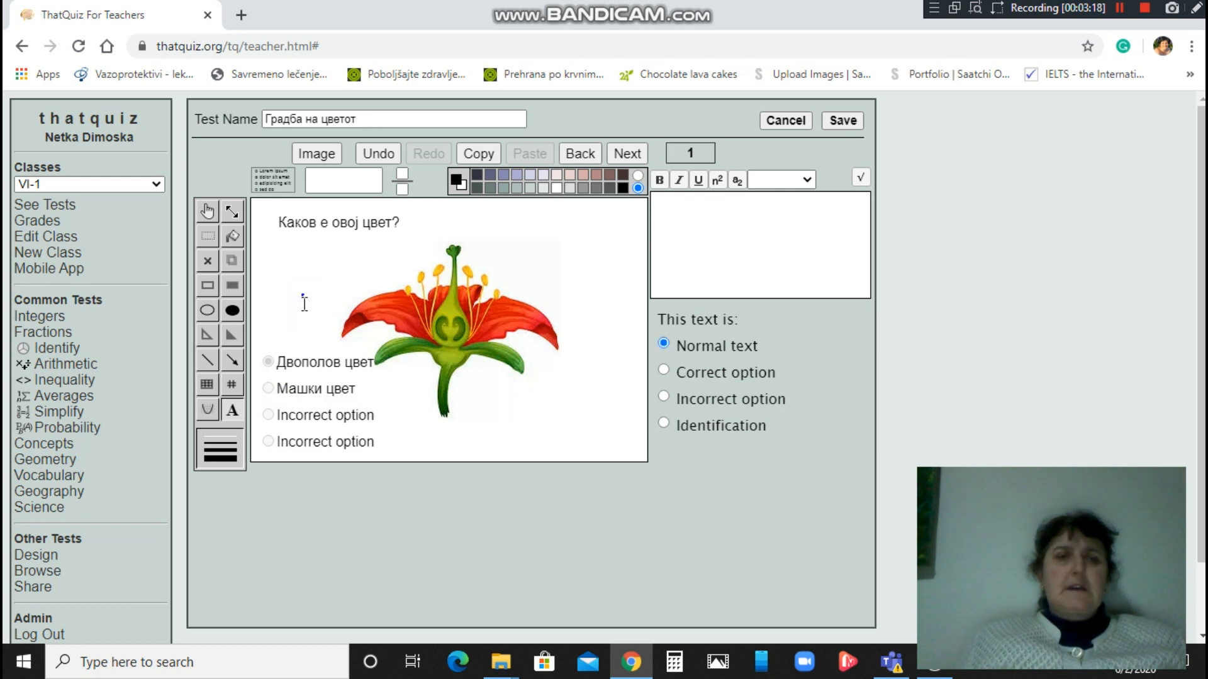
Rename the third and fourth choices to Женски цвет and Миризлив цвет.
left_click(277, 415)
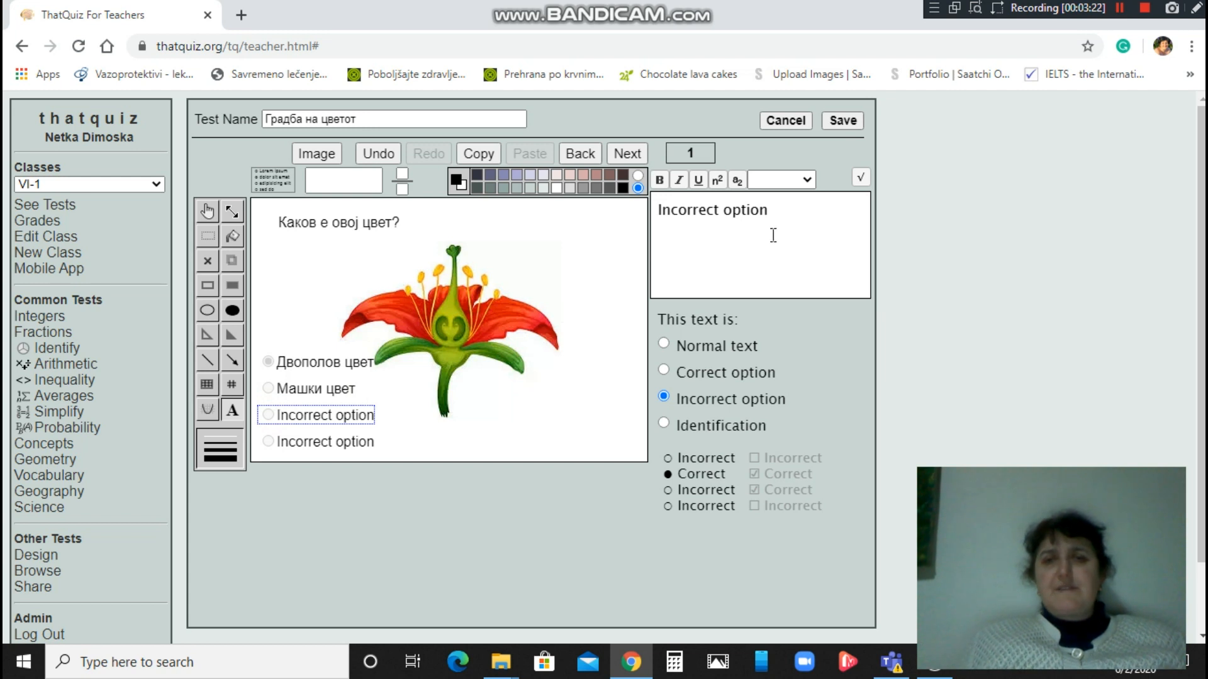
left_click_drag(770, 211, 649, 212)
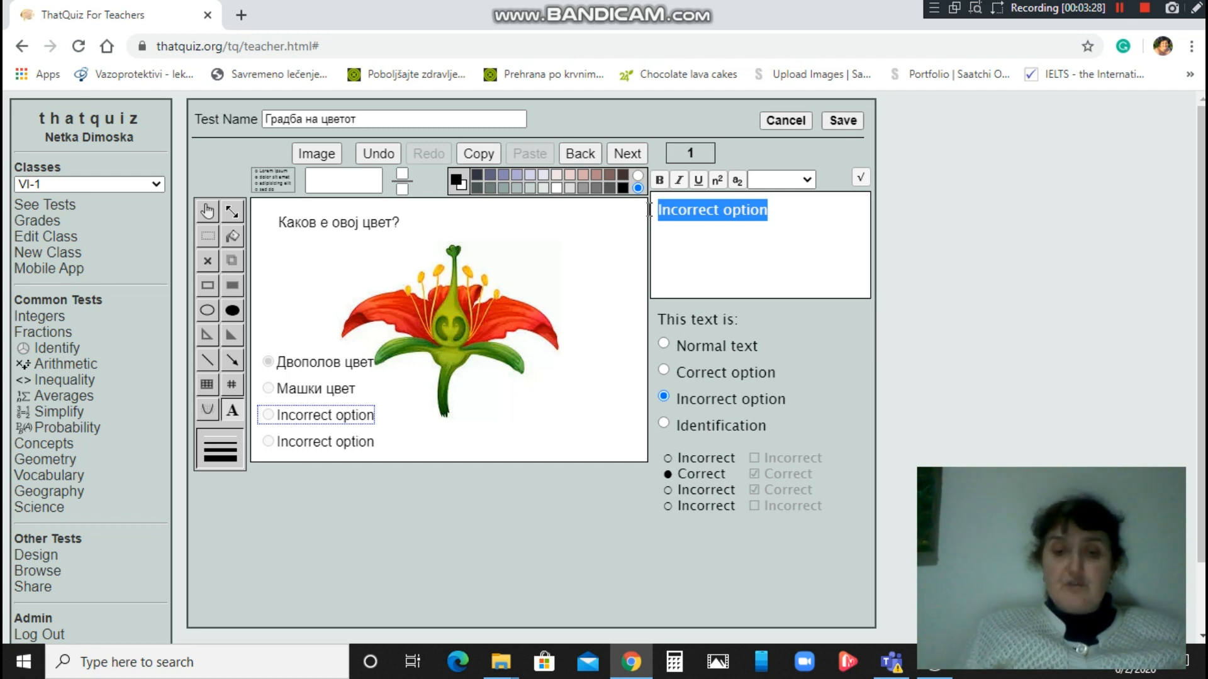
type("Женски")
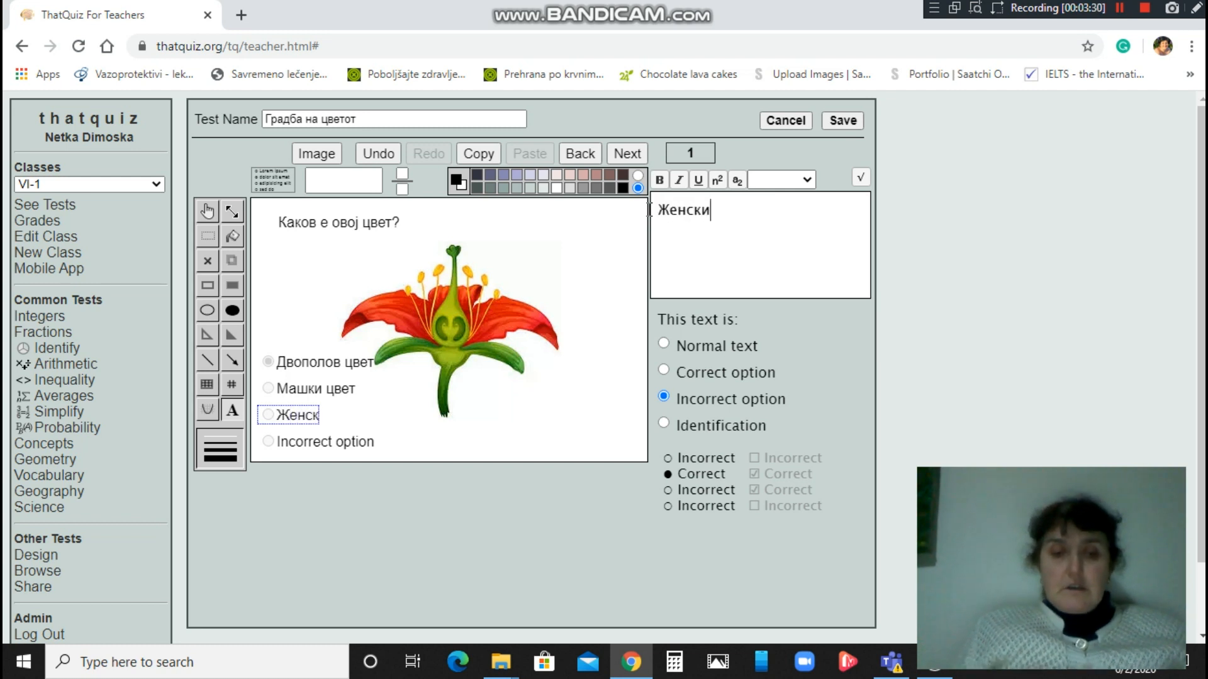
type(" цвет")
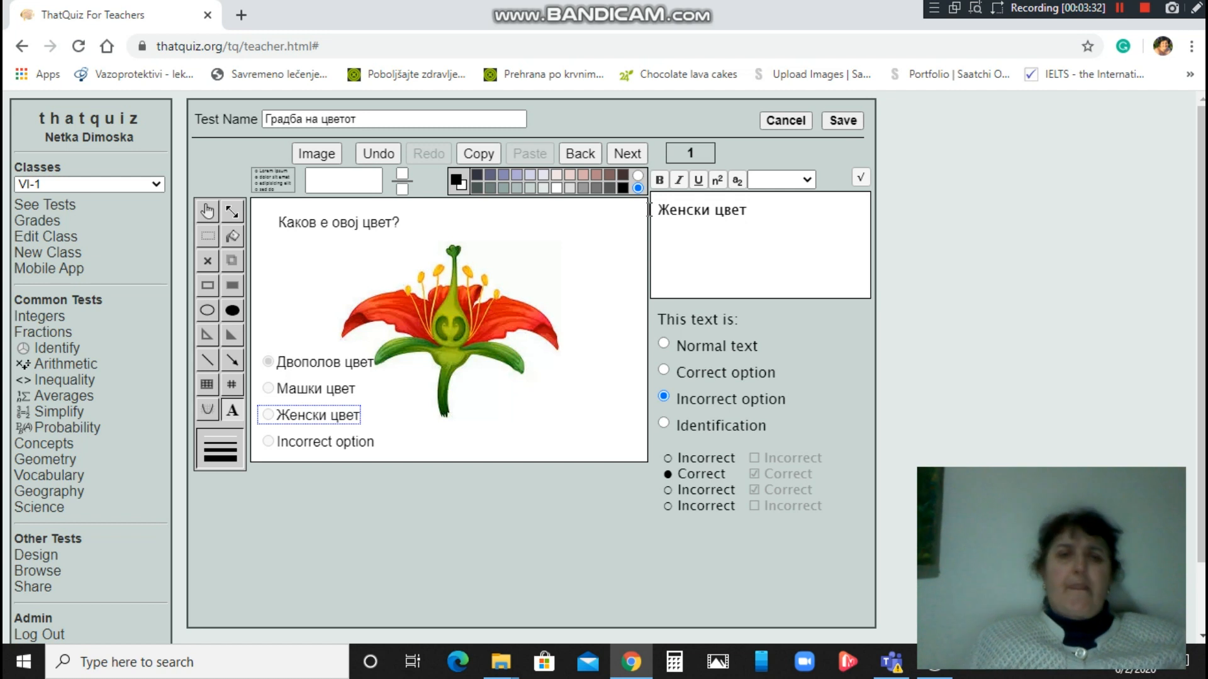
left_click(298, 321)
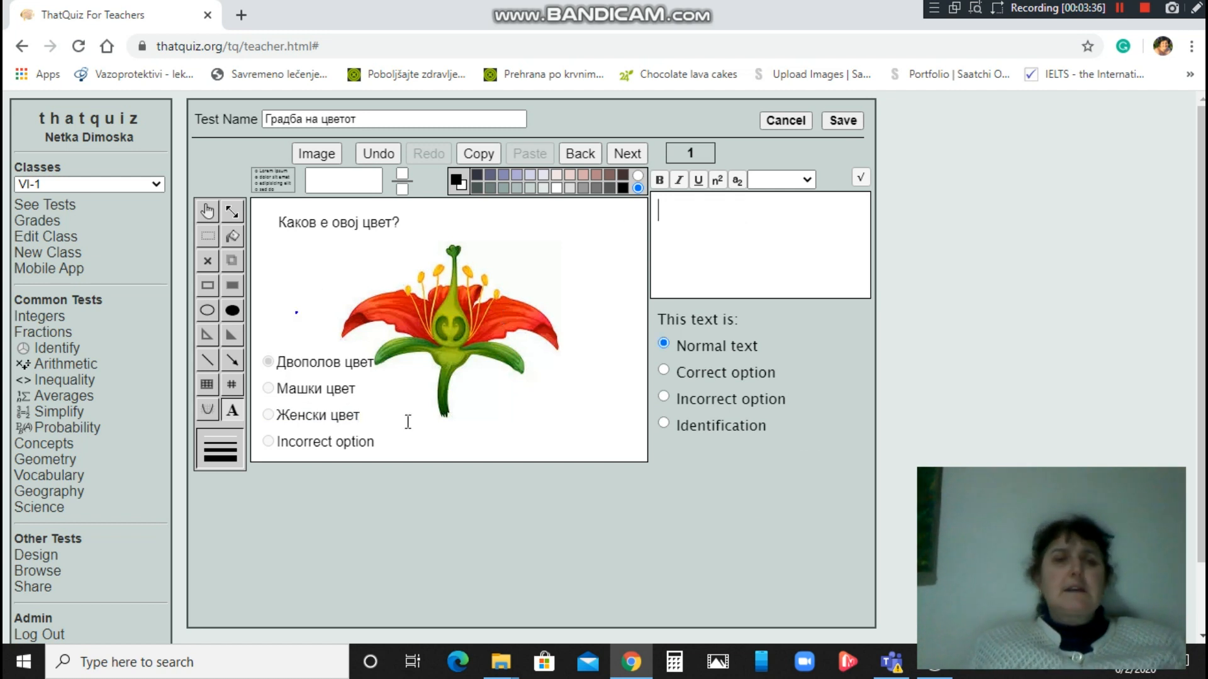
left_click(281, 443)
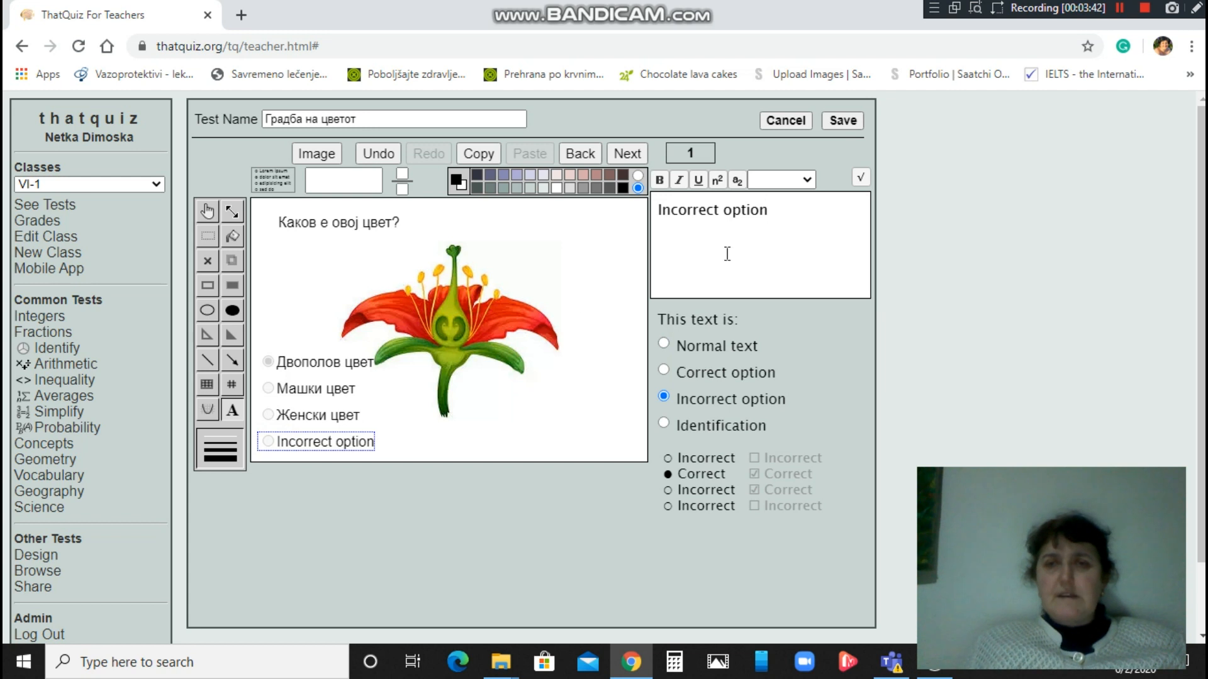
left_click_drag(773, 210, 655, 208)
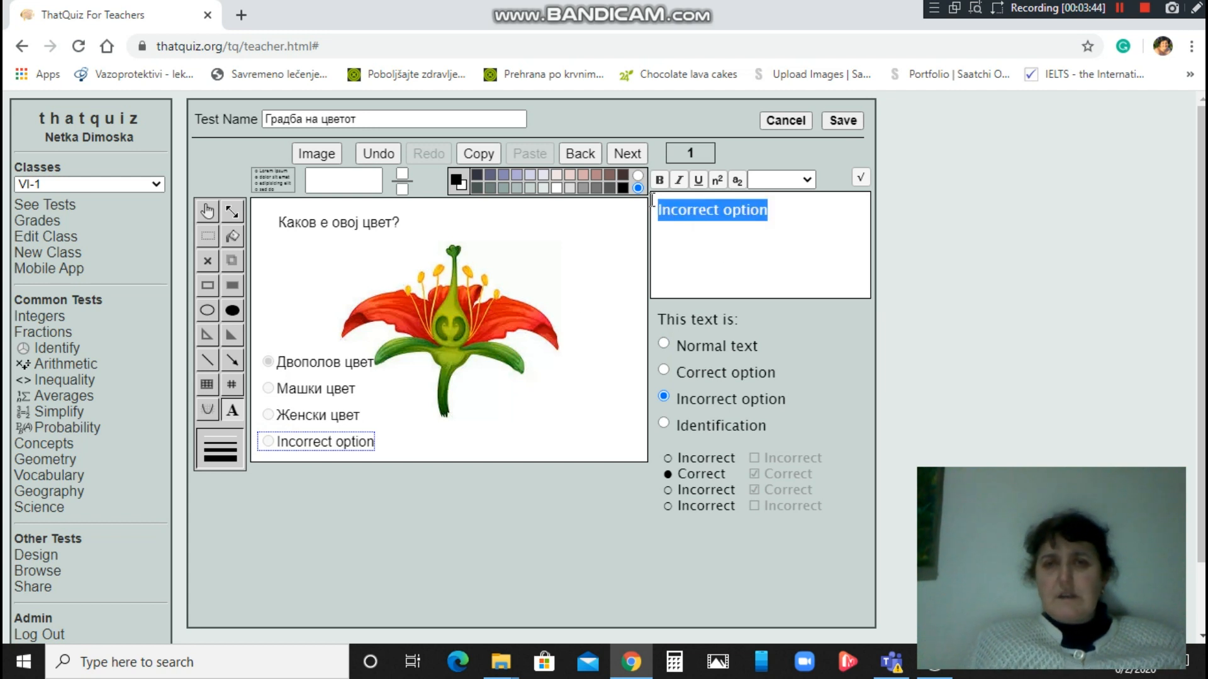
type("Ми")
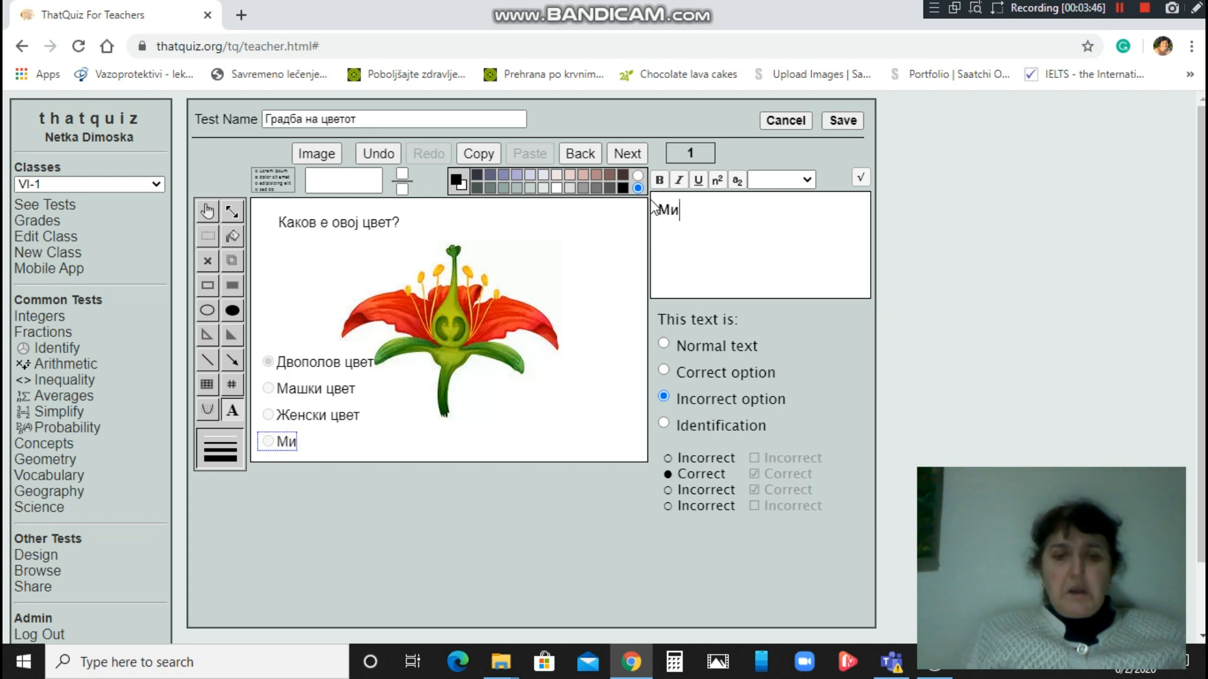
type("ризлив")
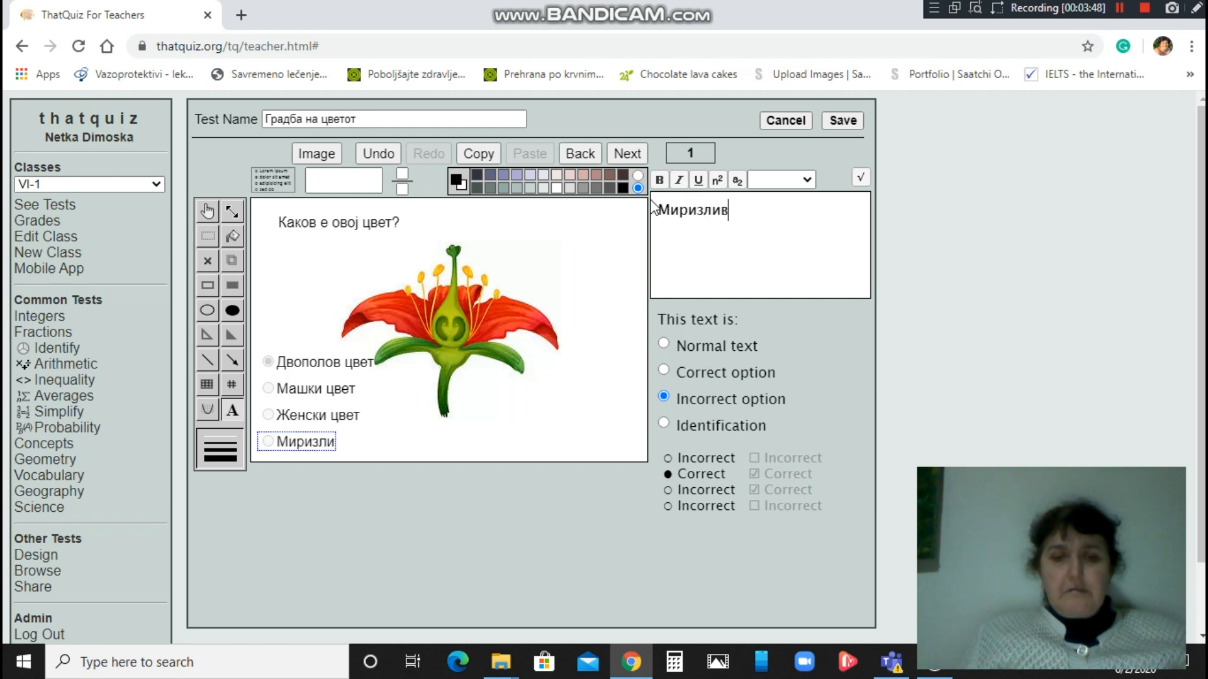
type(" цвет")
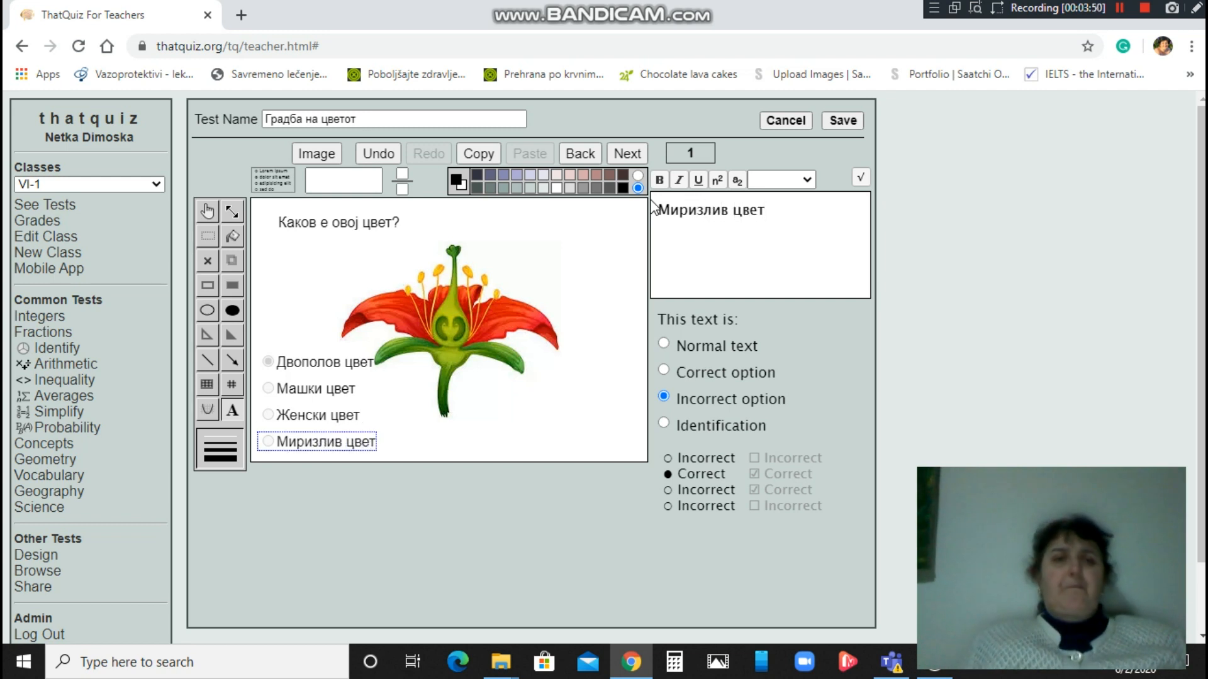
left_click(332, 262)
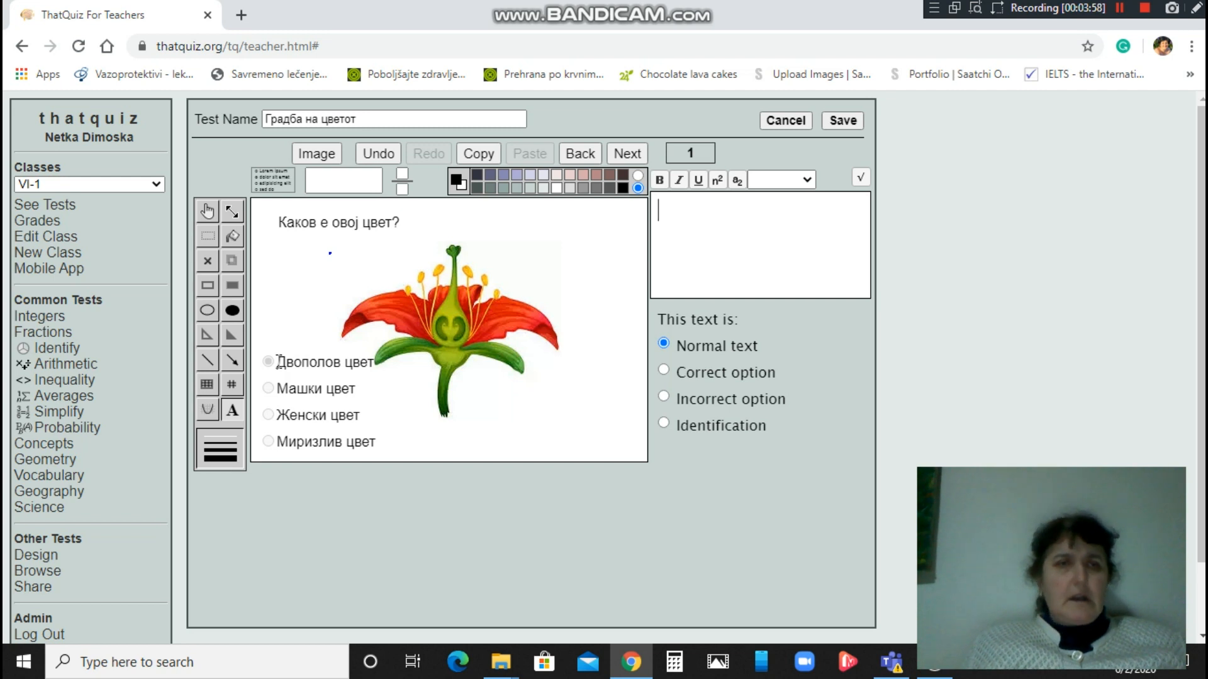
With the Move tool, shuffle Двополов цвет and Машки цвет around beside the flower.
left_click(208, 212)
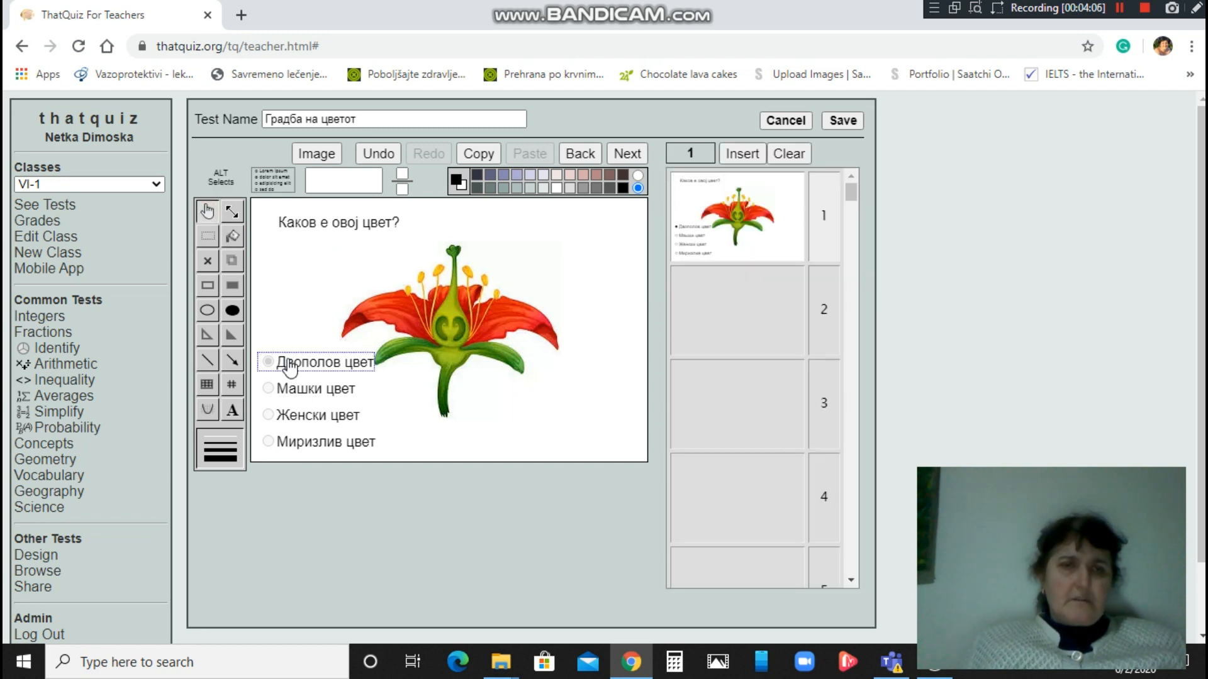
left_click_drag(289, 365, 511, 441)
left_click(312, 393)
left_click_drag(311, 396, 313, 353)
left_click_drag(516, 446, 302, 396)
left_click(302, 356)
left_click_drag(302, 354, 452, 425)
Stack Женски цвет below Машки цвет and Двополов цвет below Женски цвет, then check placements.
left_click(318, 418)
left_click_drag(319, 420, 328, 394)
left_click(456, 428)
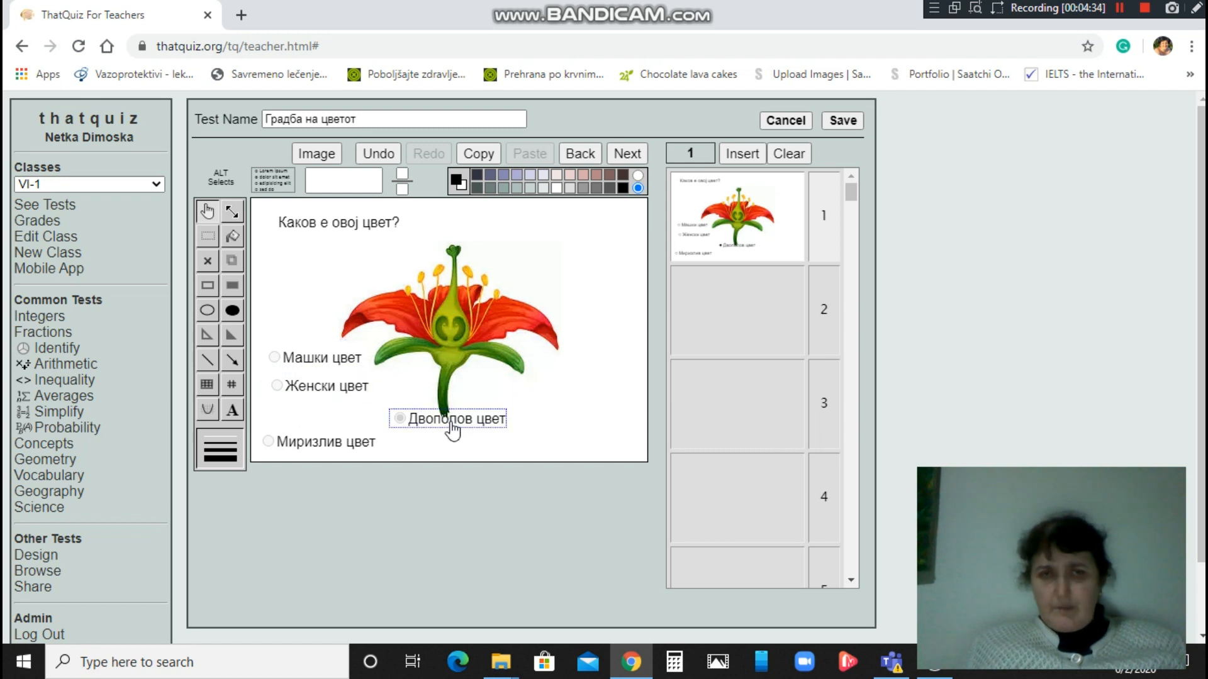
left_click_drag(452, 427, 323, 430)
mouse_move(328, 389)
left_mouse_down()
mouse_move(318, 399)
mouse_move(321, 363)
mouse_move(311, 398)
left_mouse_up()
left_click(326, 364)
left_click(313, 396)
left_click(309, 423)
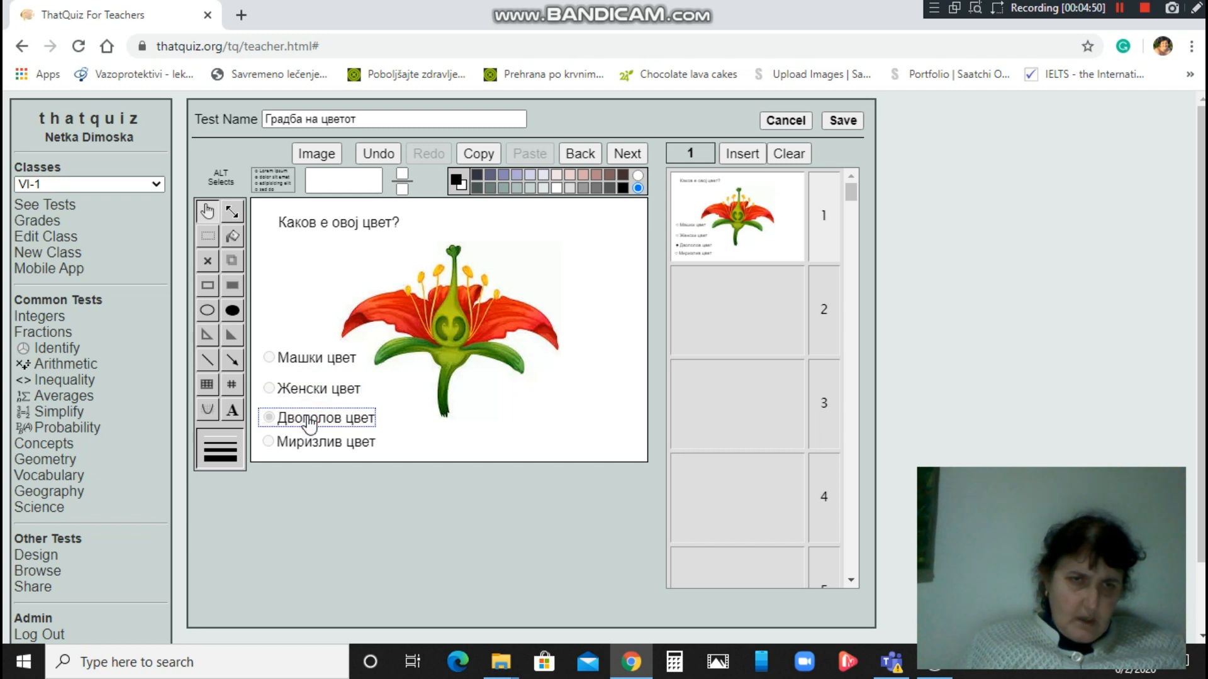
Save the Градба на цветот test, then select it in Test Design and reopen it for editing.
left_click(843, 120)
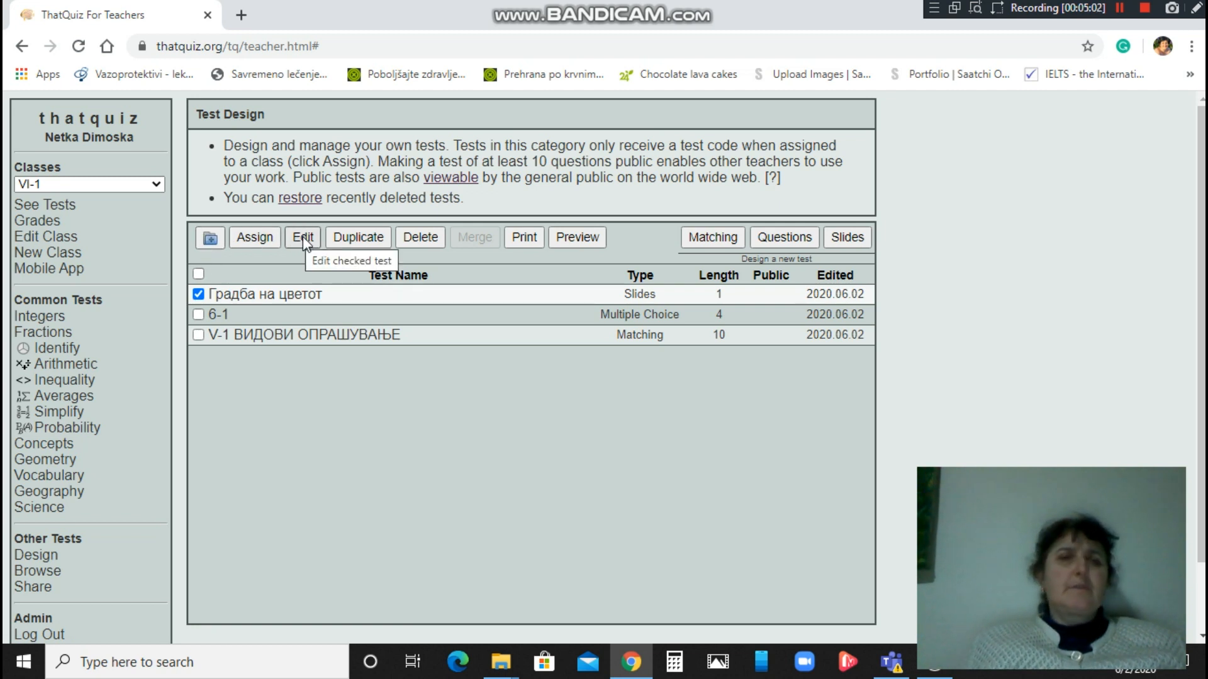
left_click(198, 295)
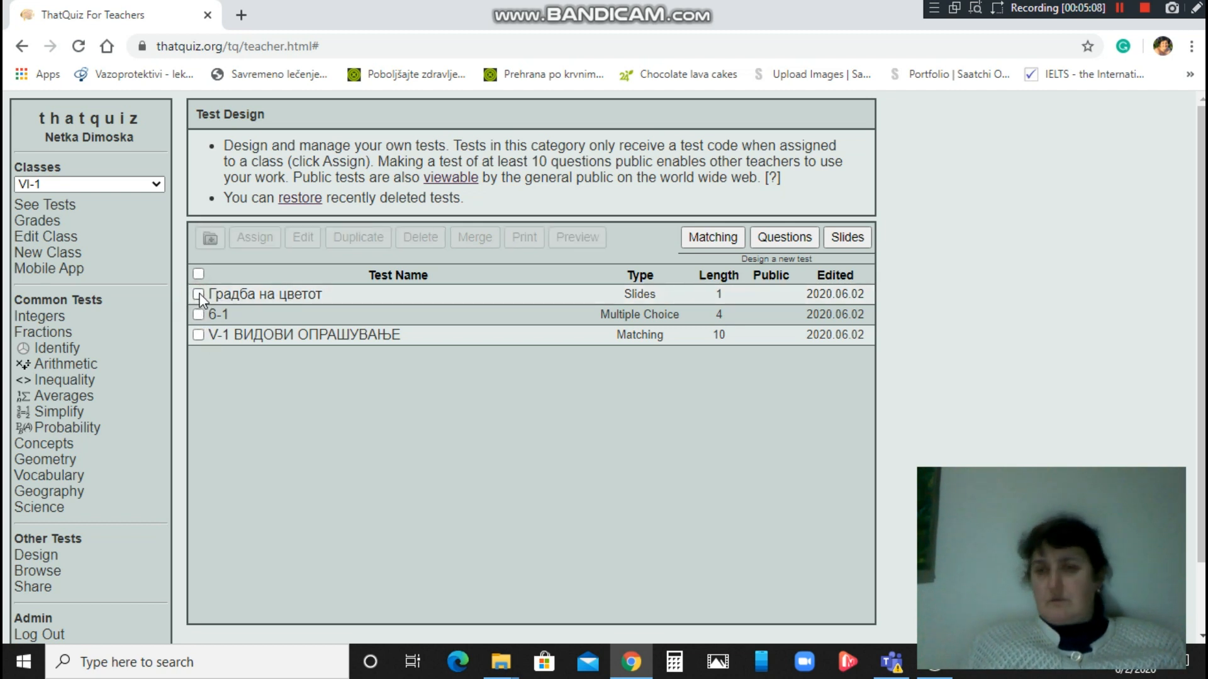
left_click(198, 295)
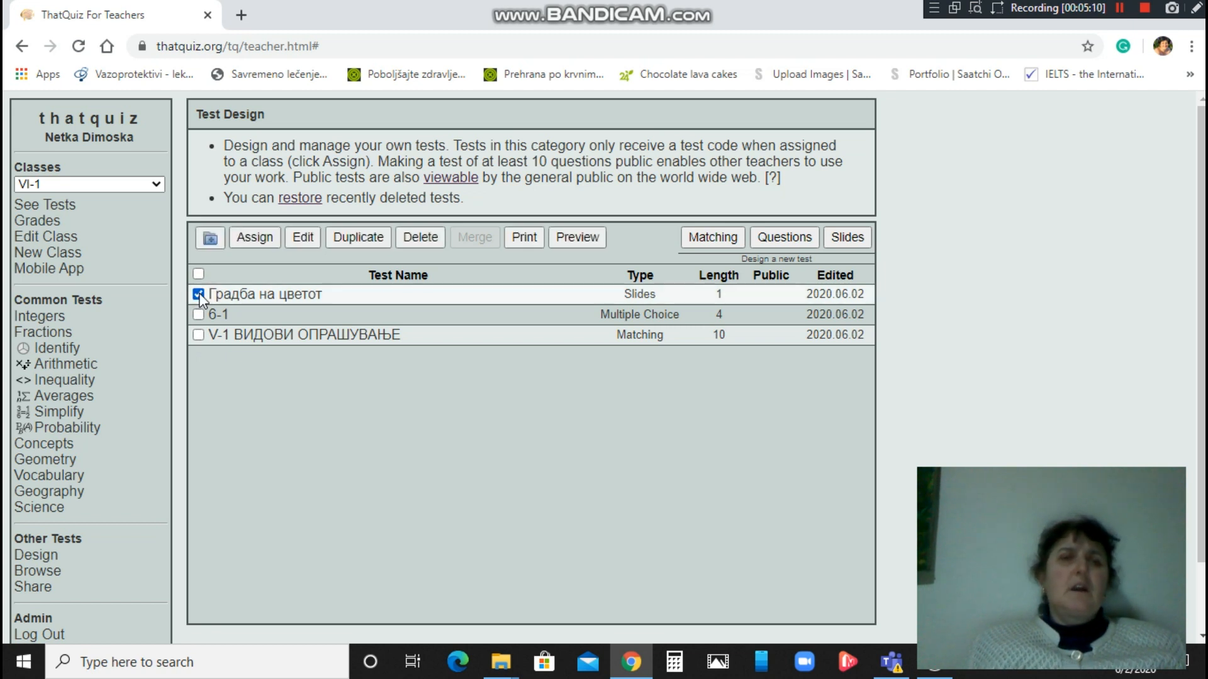
left_click(304, 235)
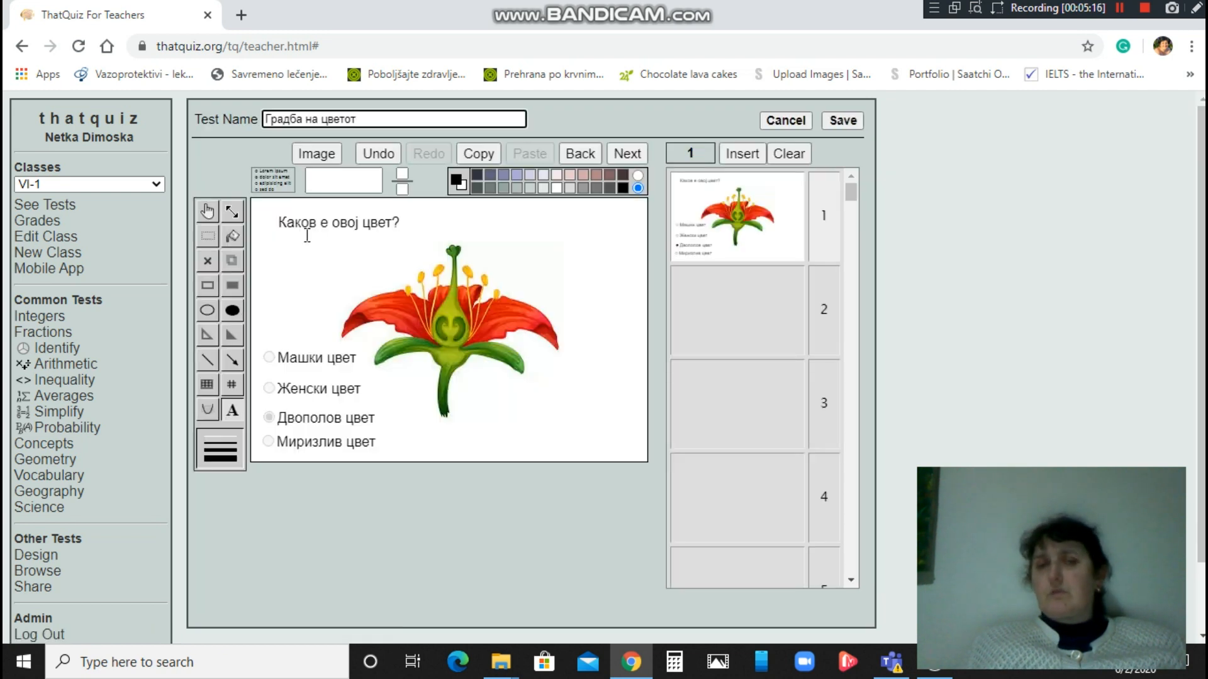
Upload the CVET-DELOVI-0 picture from the Desktop as the flower question slide's image.
left_click(317, 155)
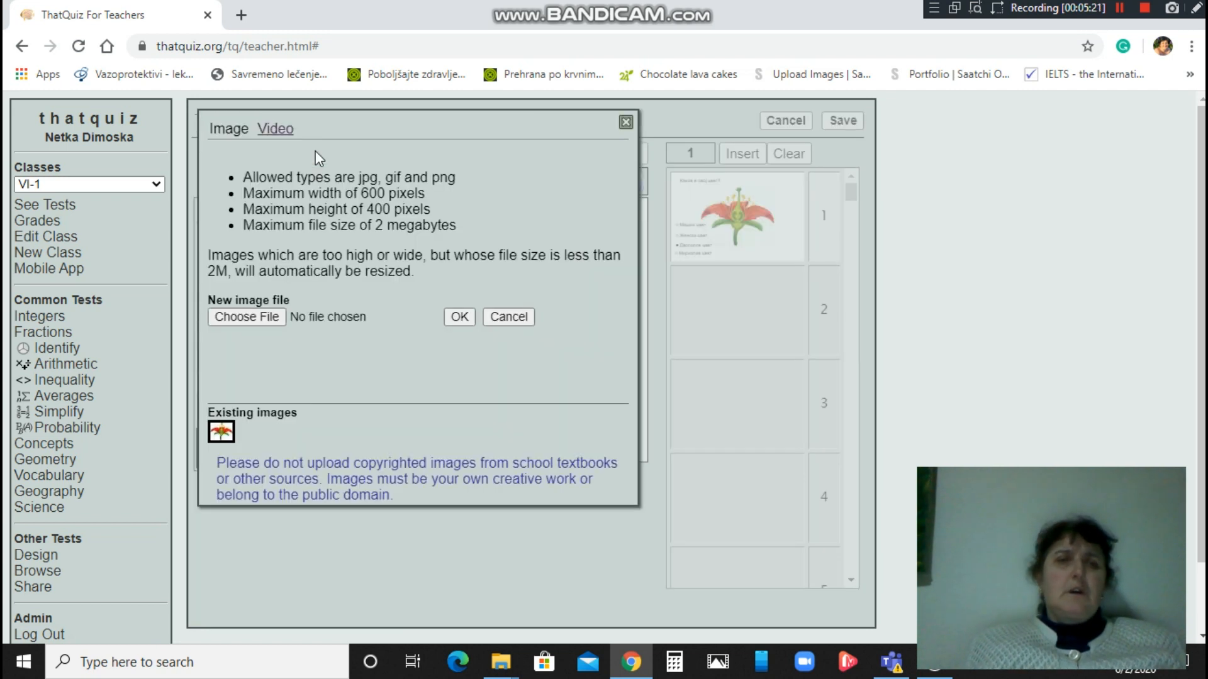
left_click(248, 318)
left_click(248, 318)
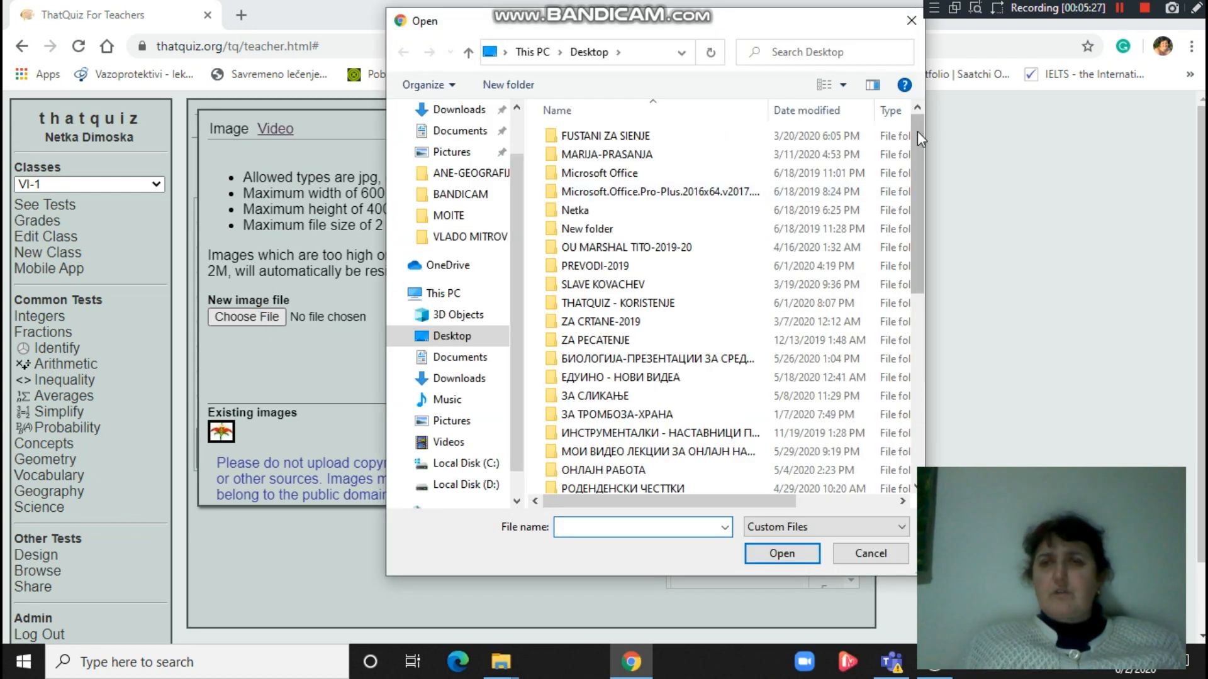
left_click_drag(917, 130, 919, 196)
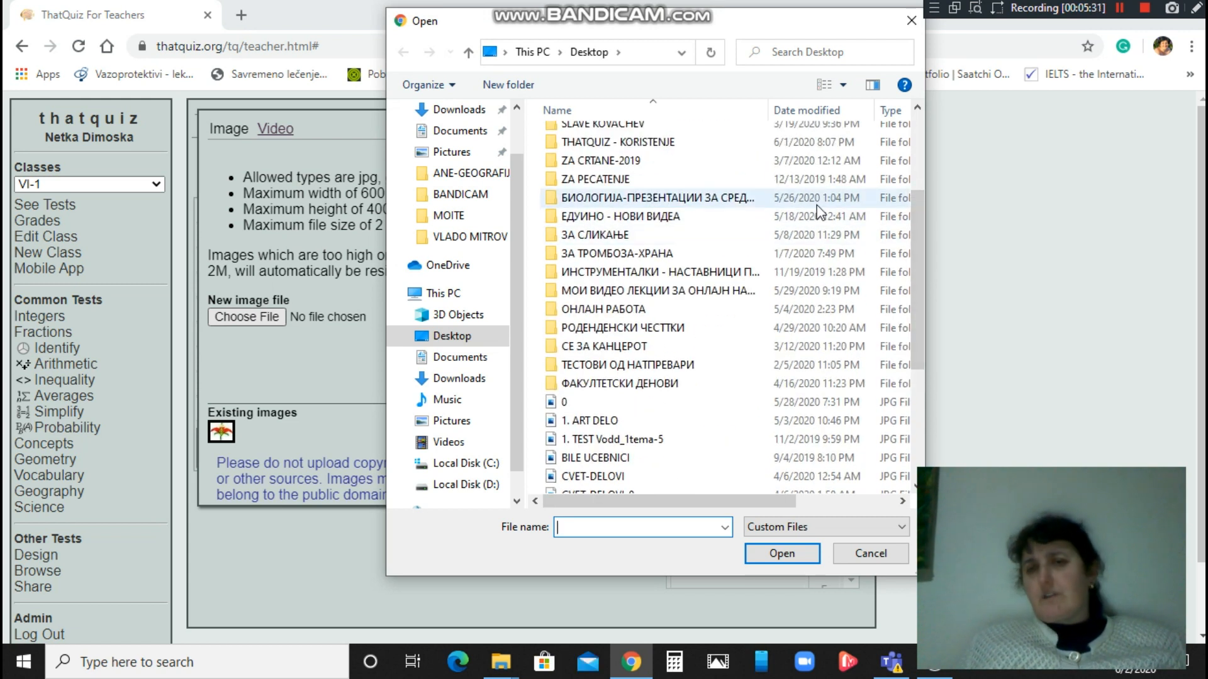
left_click_drag(916, 203, 926, 311)
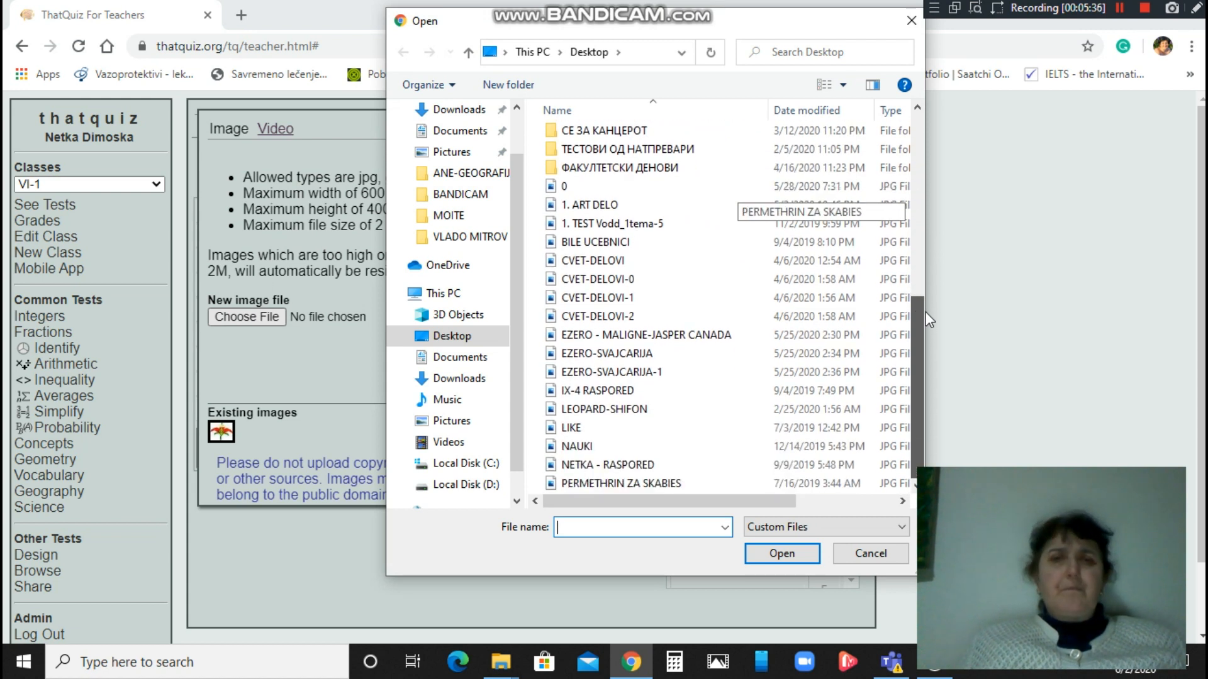
left_click(608, 281)
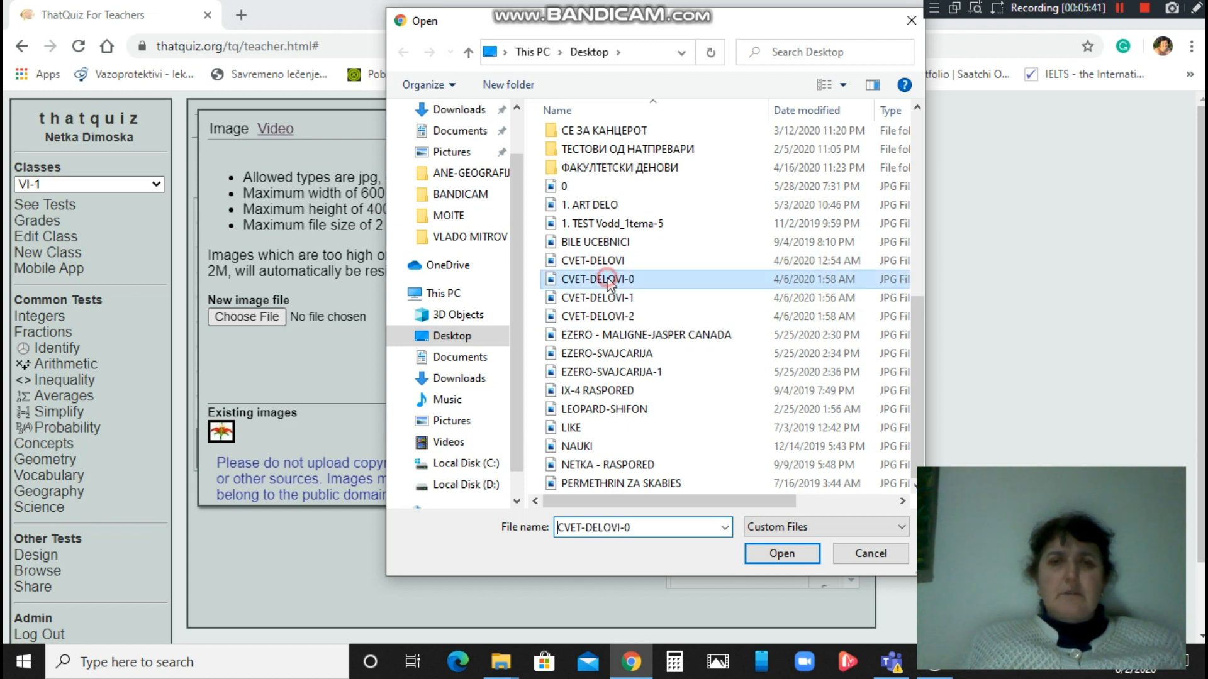
left_click(778, 559)
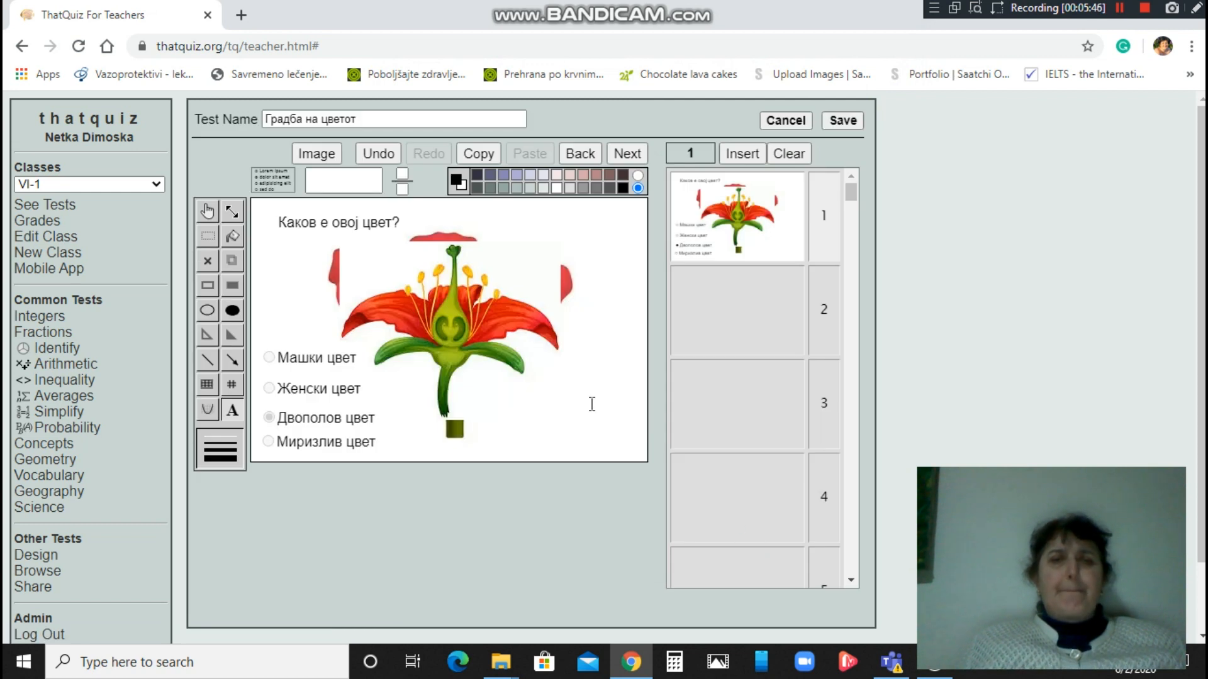
Insert a blank slide, try placing text on slide 2, then cancel the editor without saving.
left_click(750, 151)
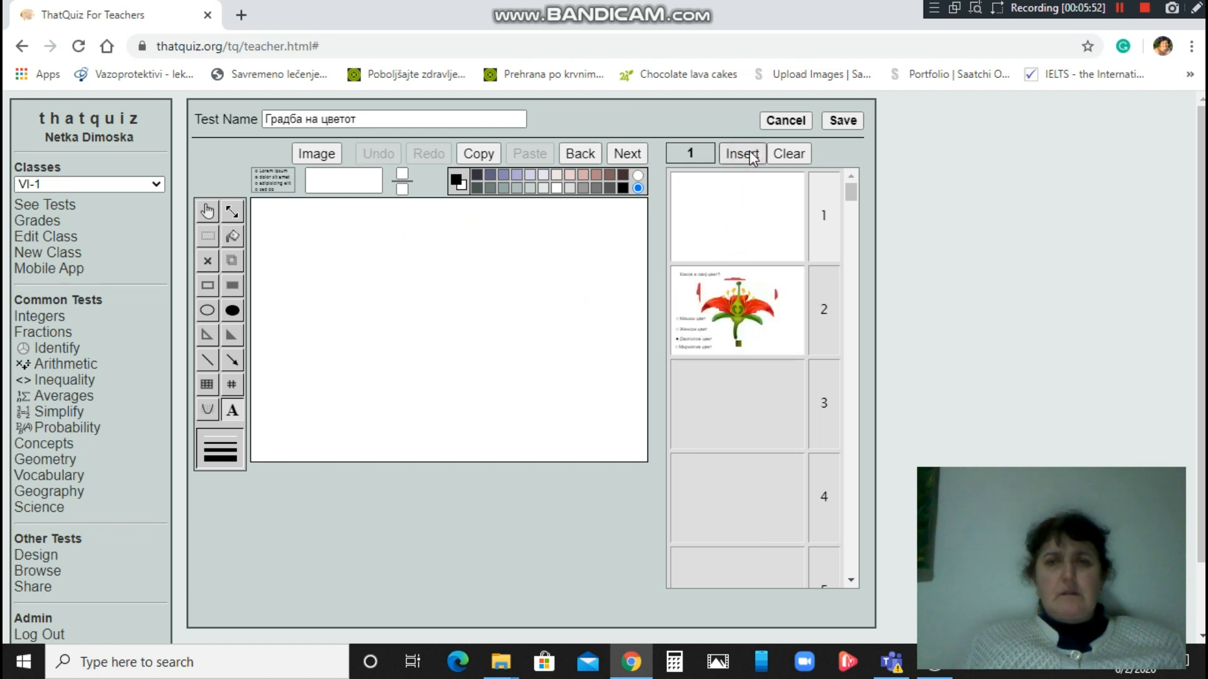
left_click(736, 307)
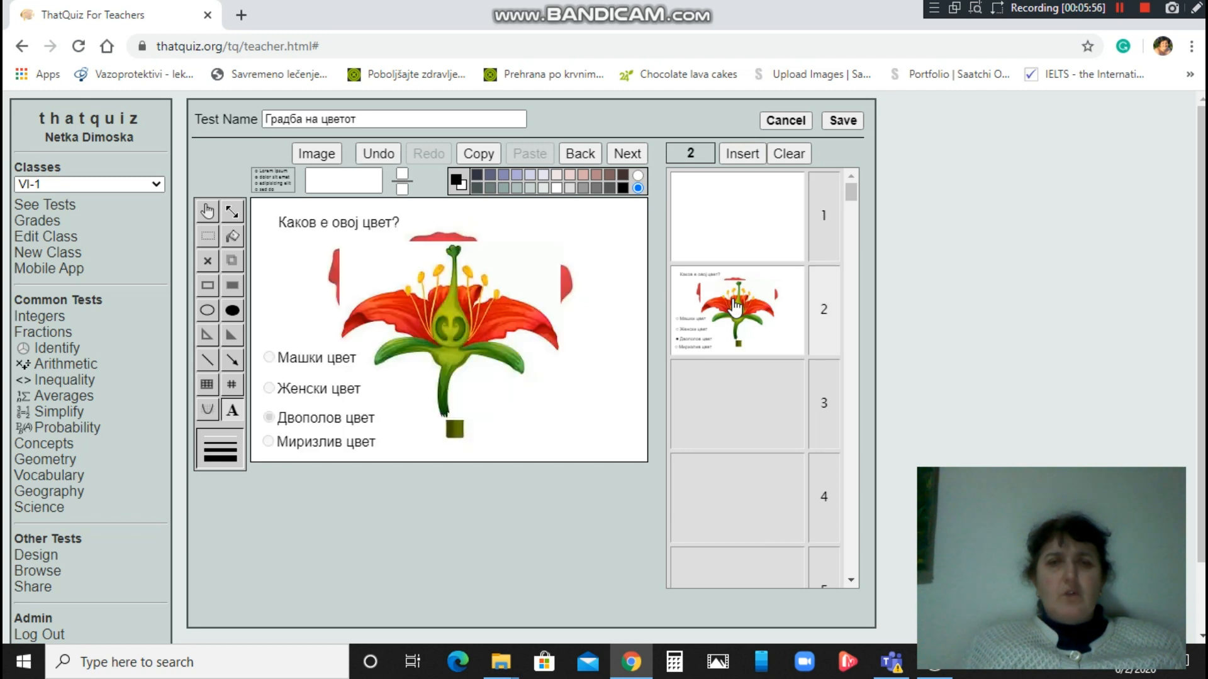
left_click(446, 261)
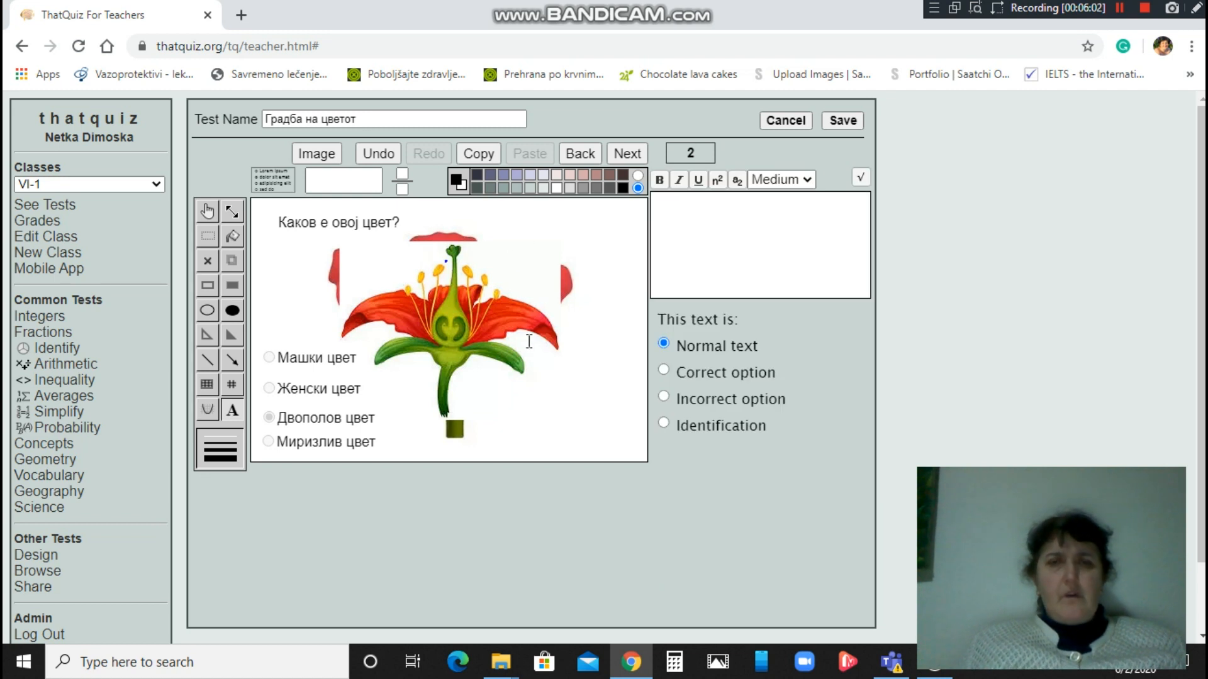
left_click(552, 380)
left_click(415, 246)
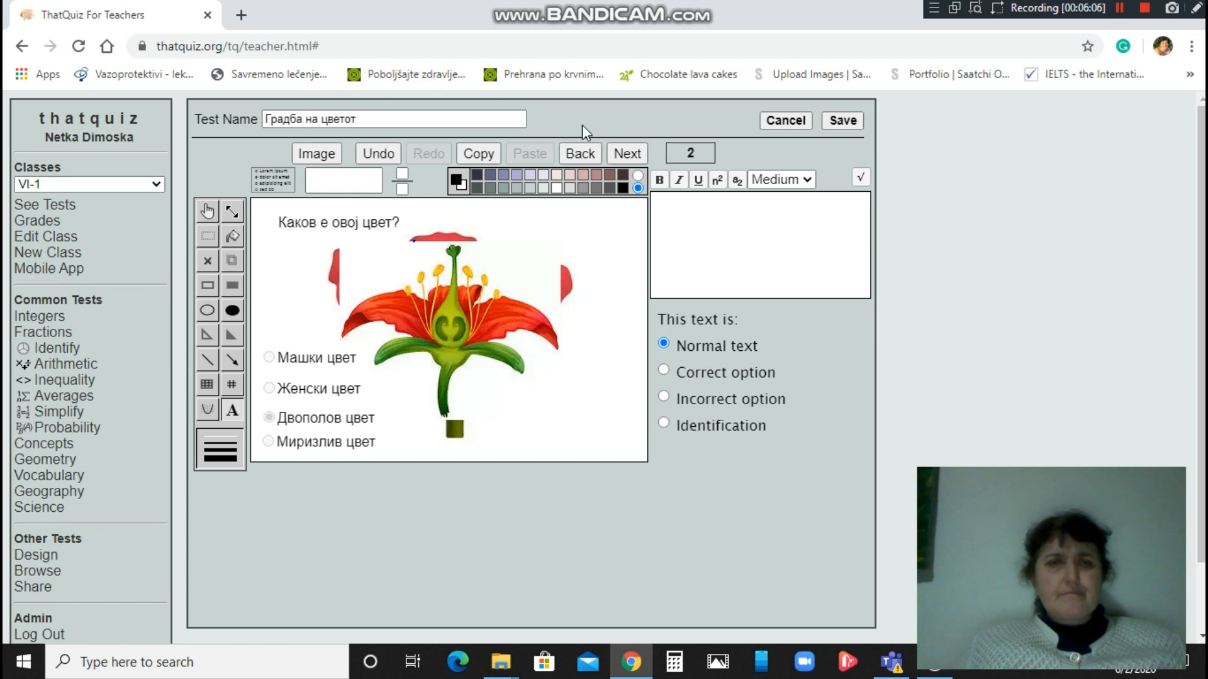
left_click(785, 121)
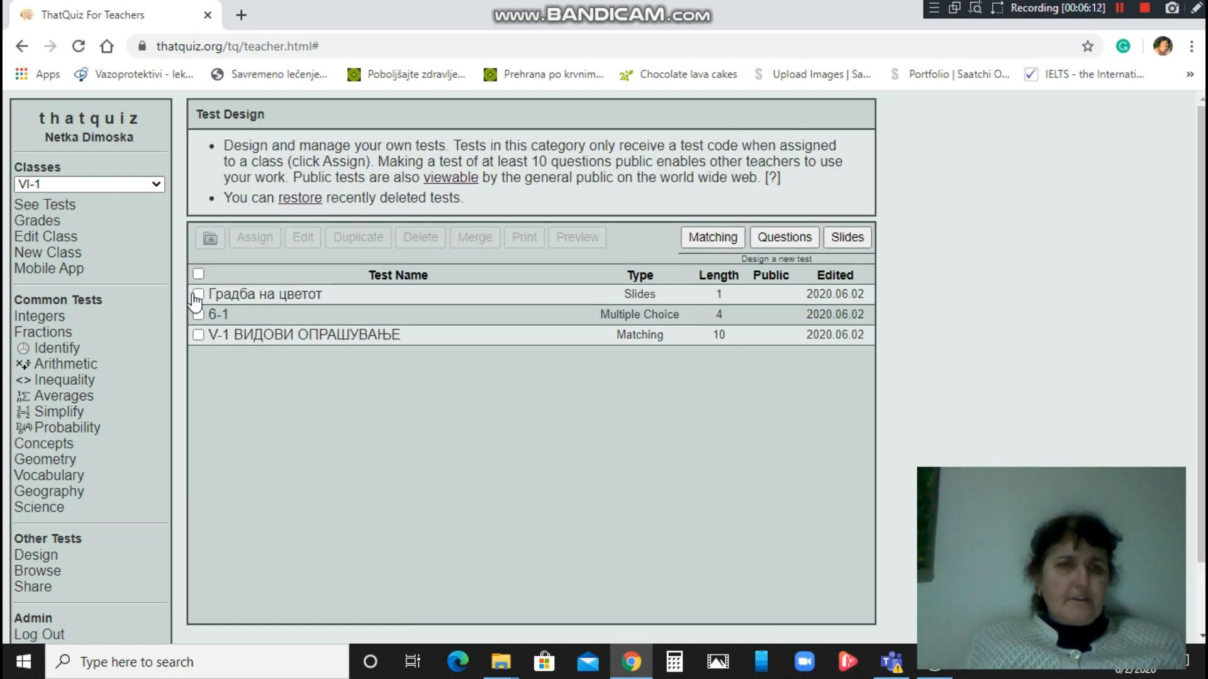
left_click(197, 295)
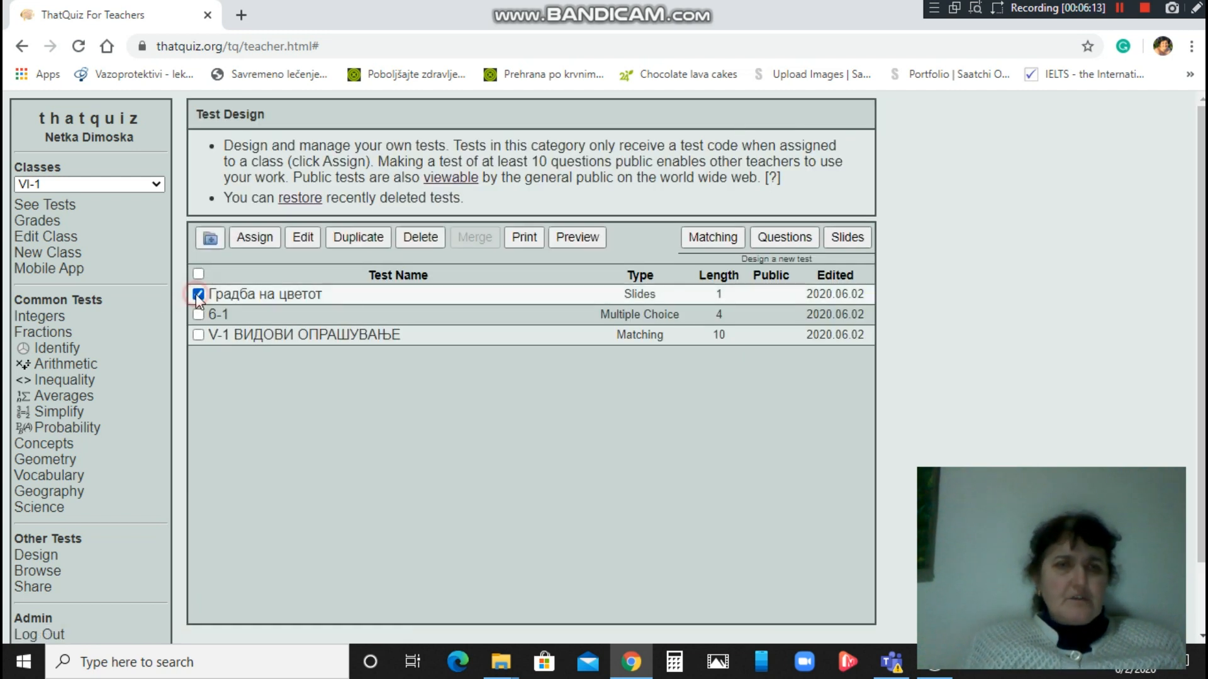
left_click(302, 237)
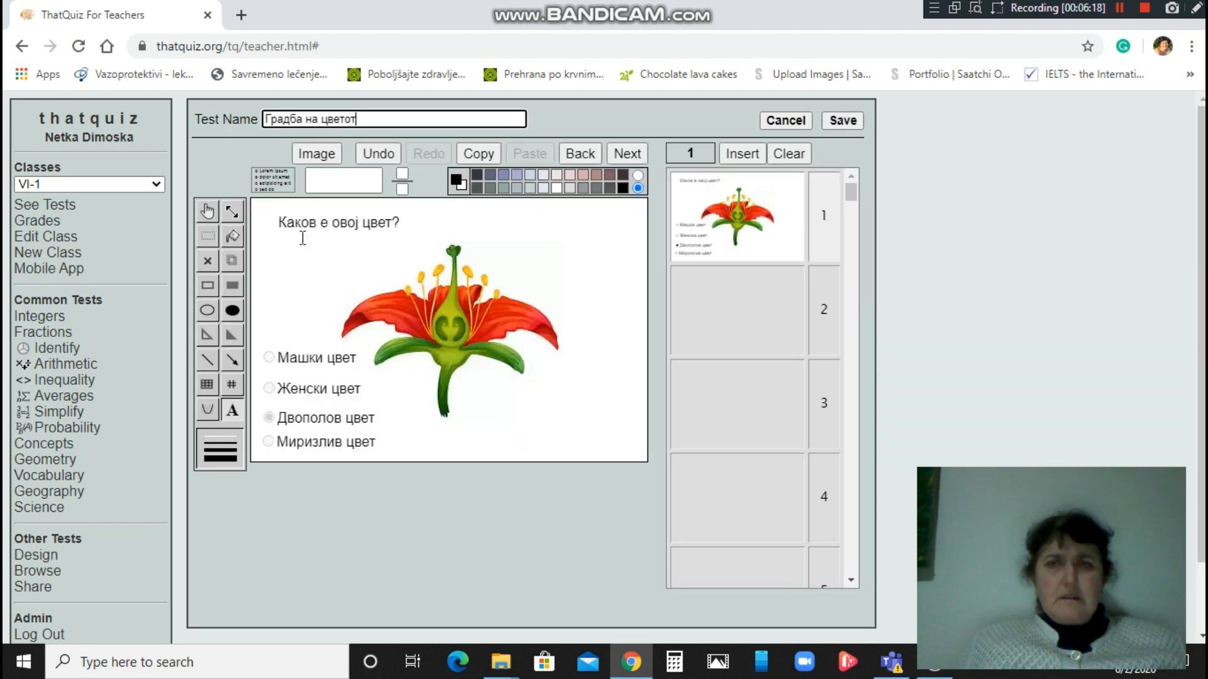
Insert a new first slide and upload the CVET-DELOVI-0 flower-parts picture from the Desktop onto it.
left_click(741, 152)
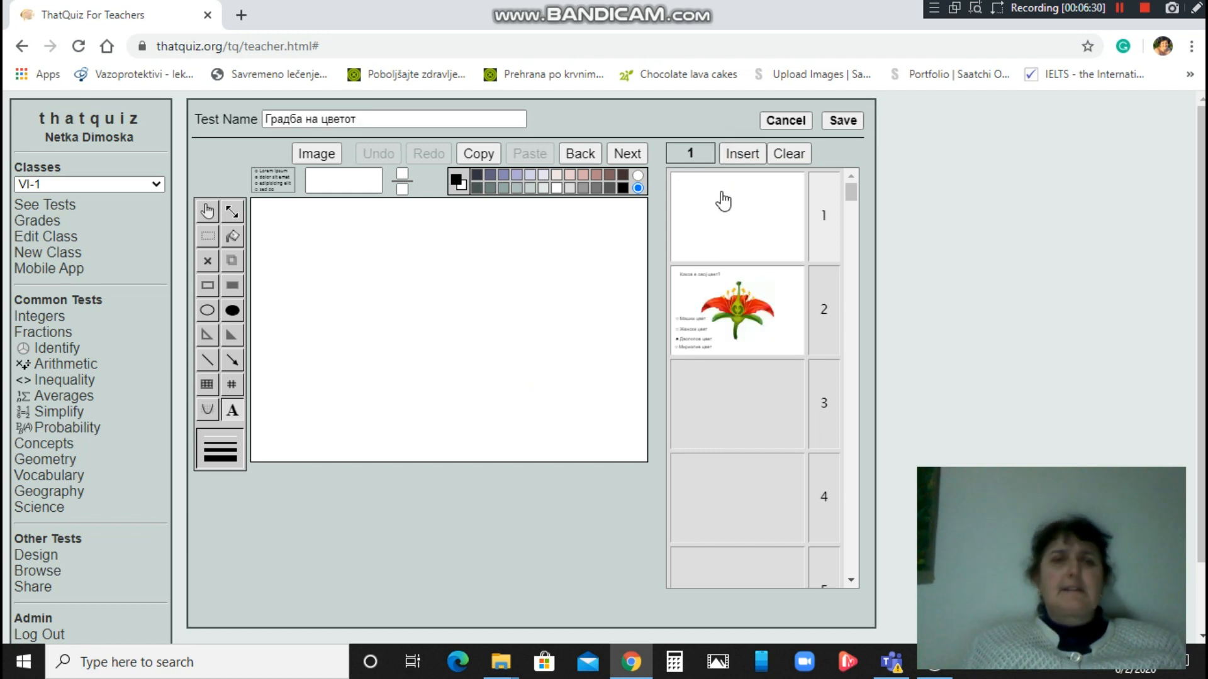
left_click(313, 155)
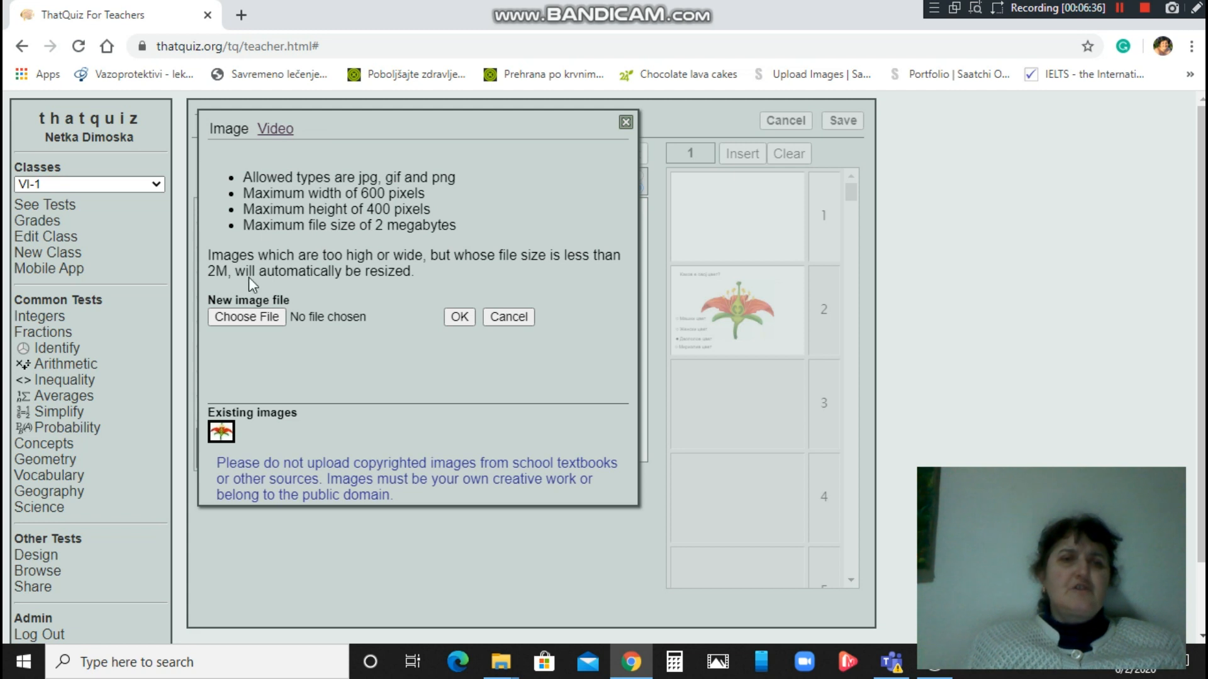
left_click(242, 317)
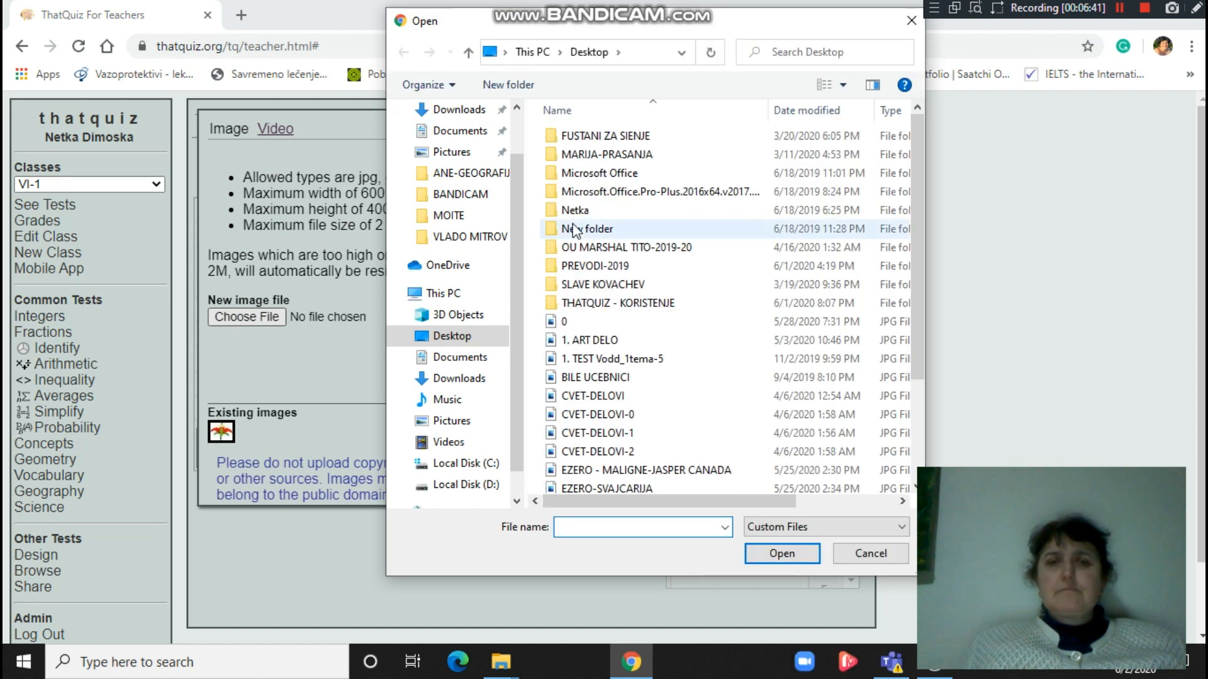
left_click(918, 177)
left_click_drag(919, 183, 930, 400)
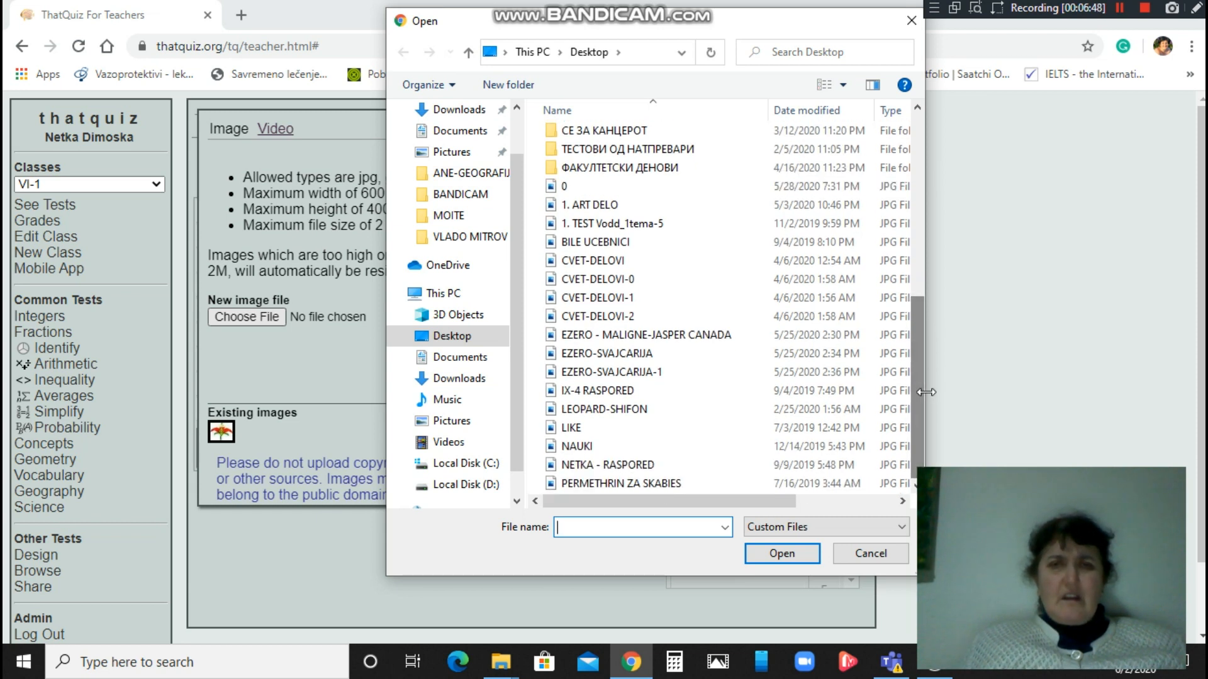
left_click(632, 280)
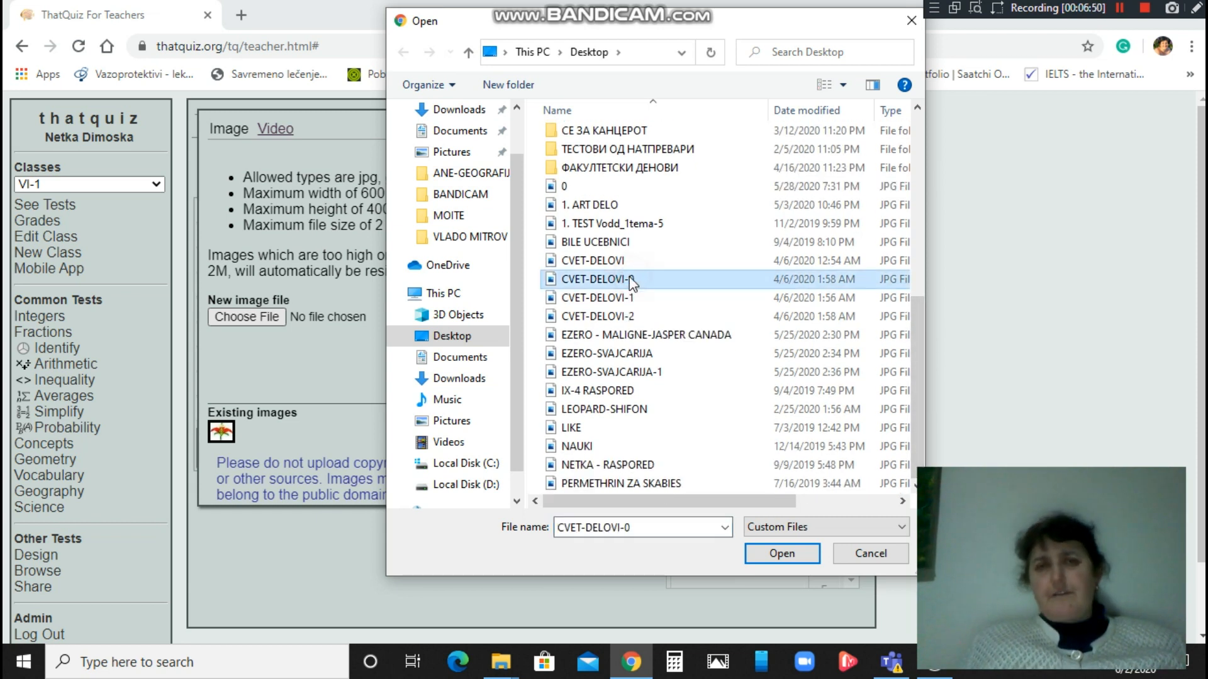
left_click(772, 554)
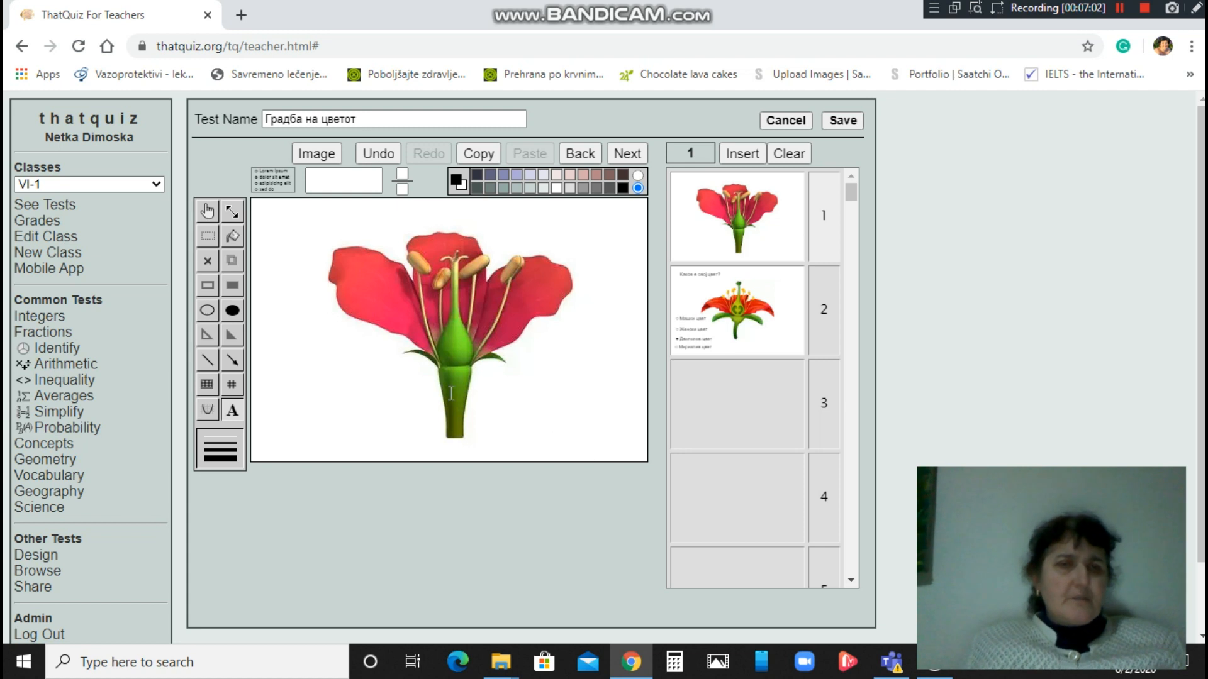
Draw six arrows from the anther, flower, stem, stem base and flower base outward to blank space.
left_click(234, 360)
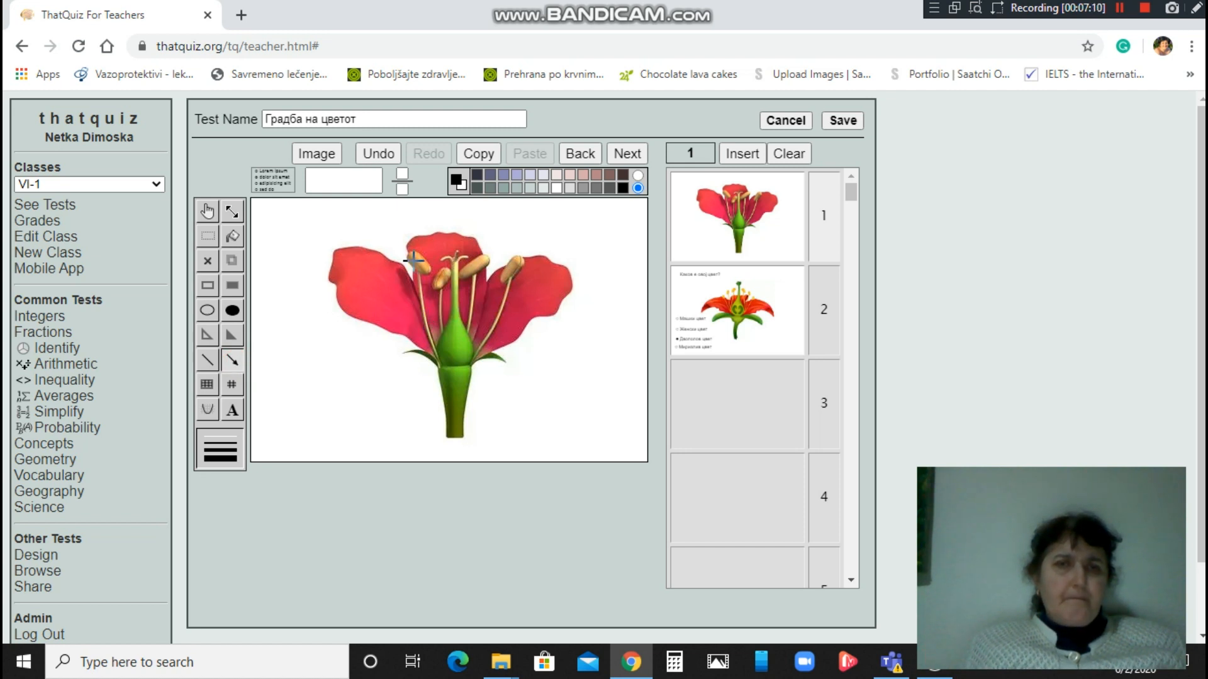
left_click_drag(414, 260, 368, 228)
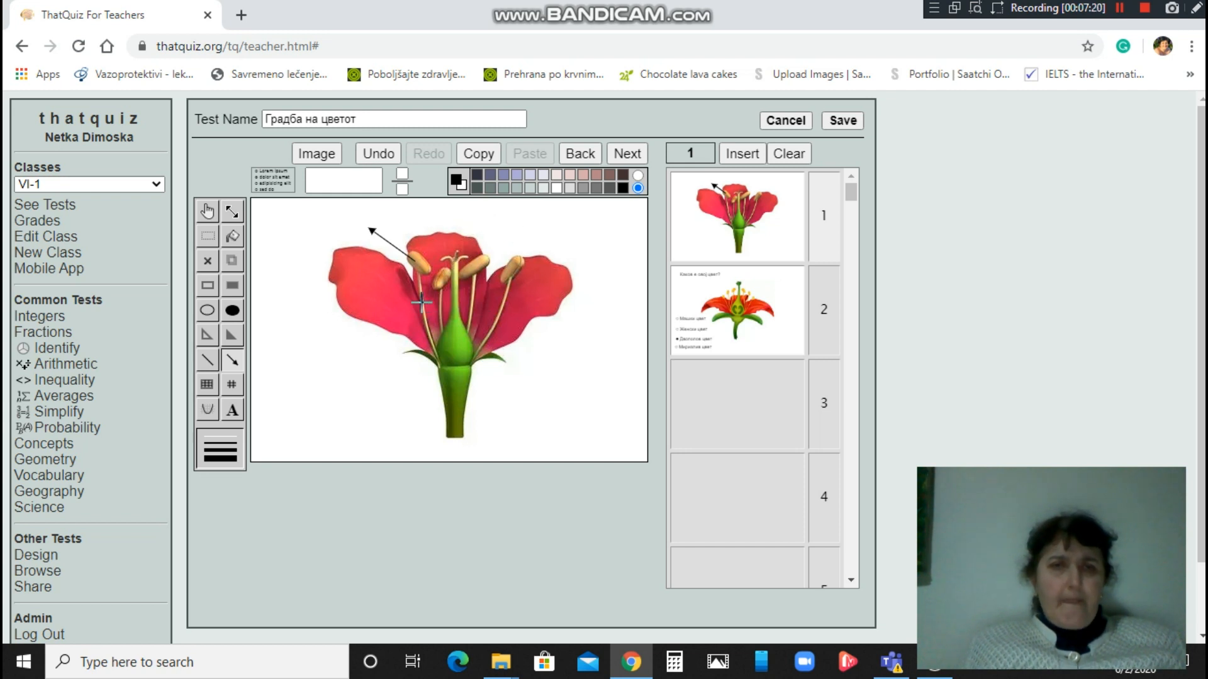
left_click_drag(422, 302, 331, 346)
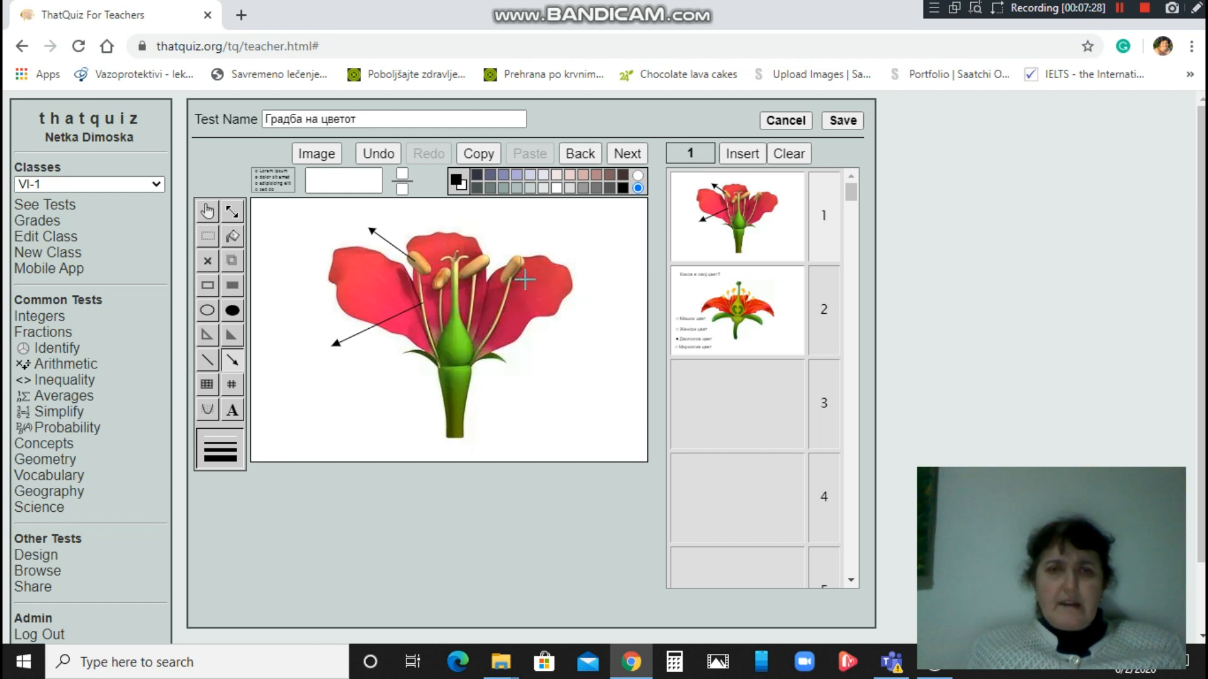
left_click_drag(458, 349, 554, 349)
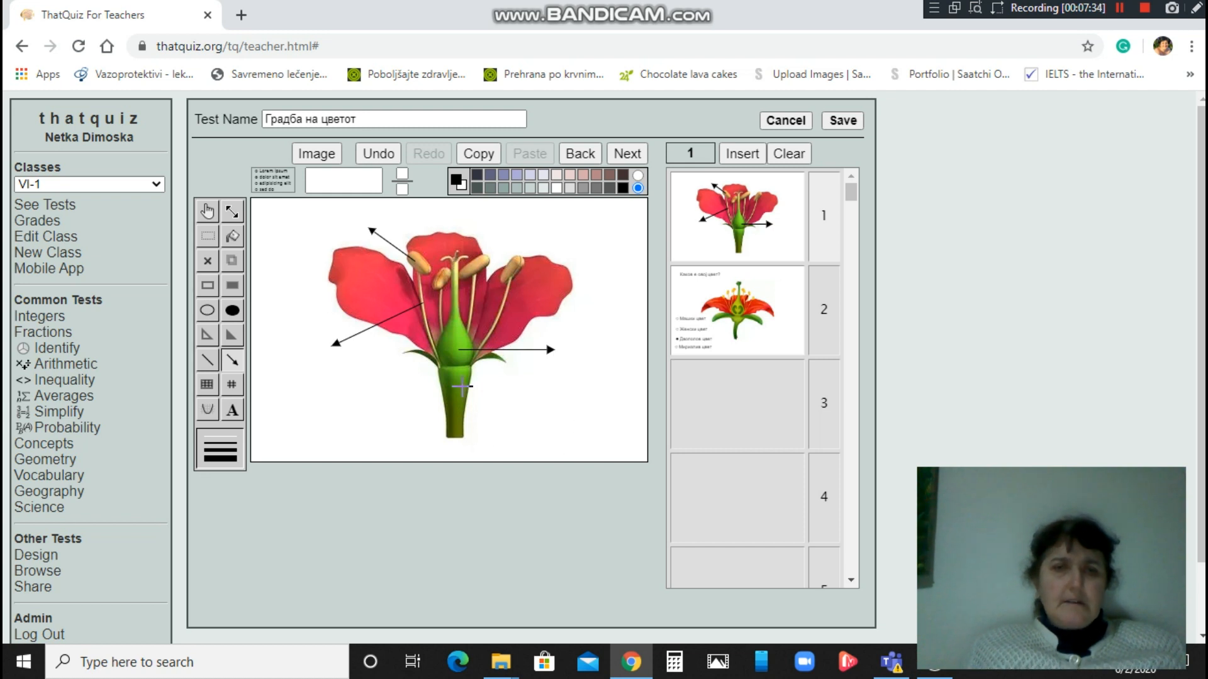
left_click_drag(459, 378, 525, 400)
left_click_drag(459, 427, 502, 443)
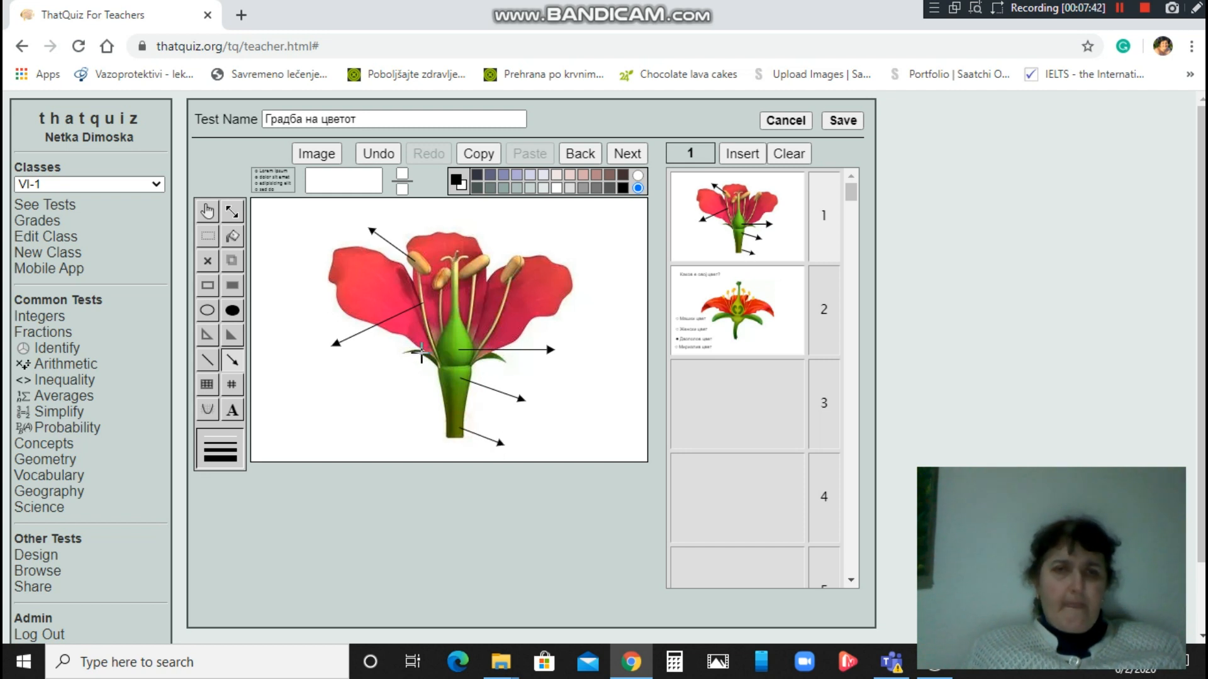
left_click_drag(421, 354, 391, 384)
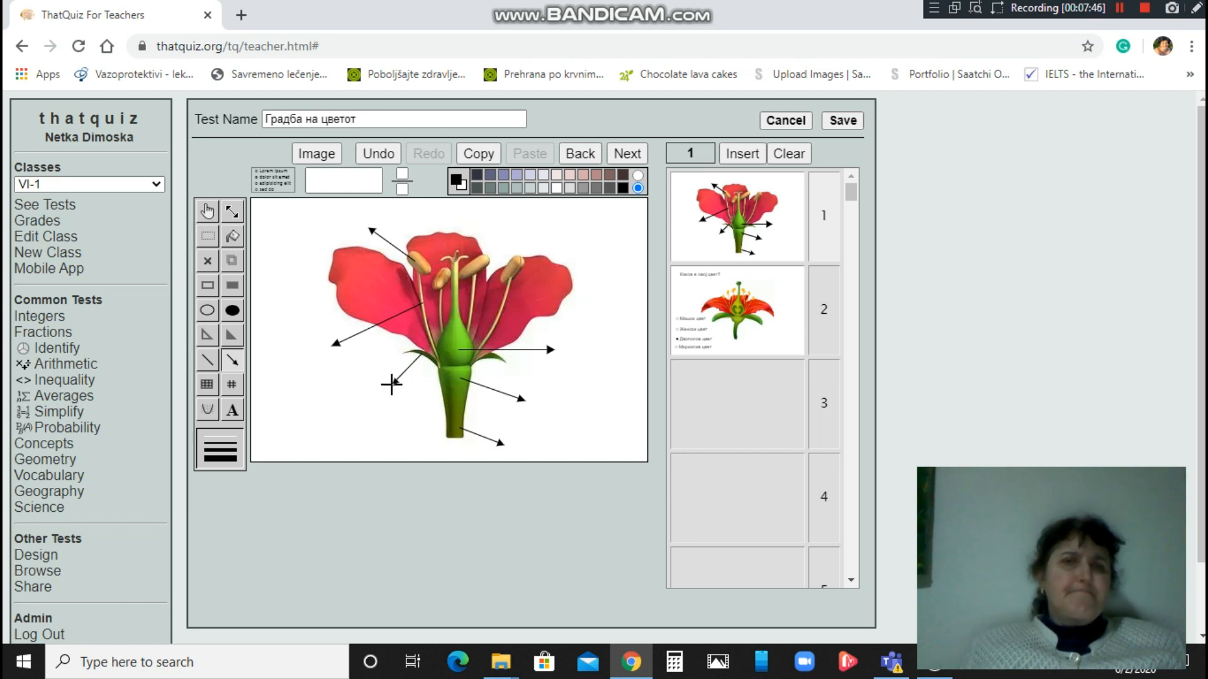
left_click_drag(391, 384, 391, 383)
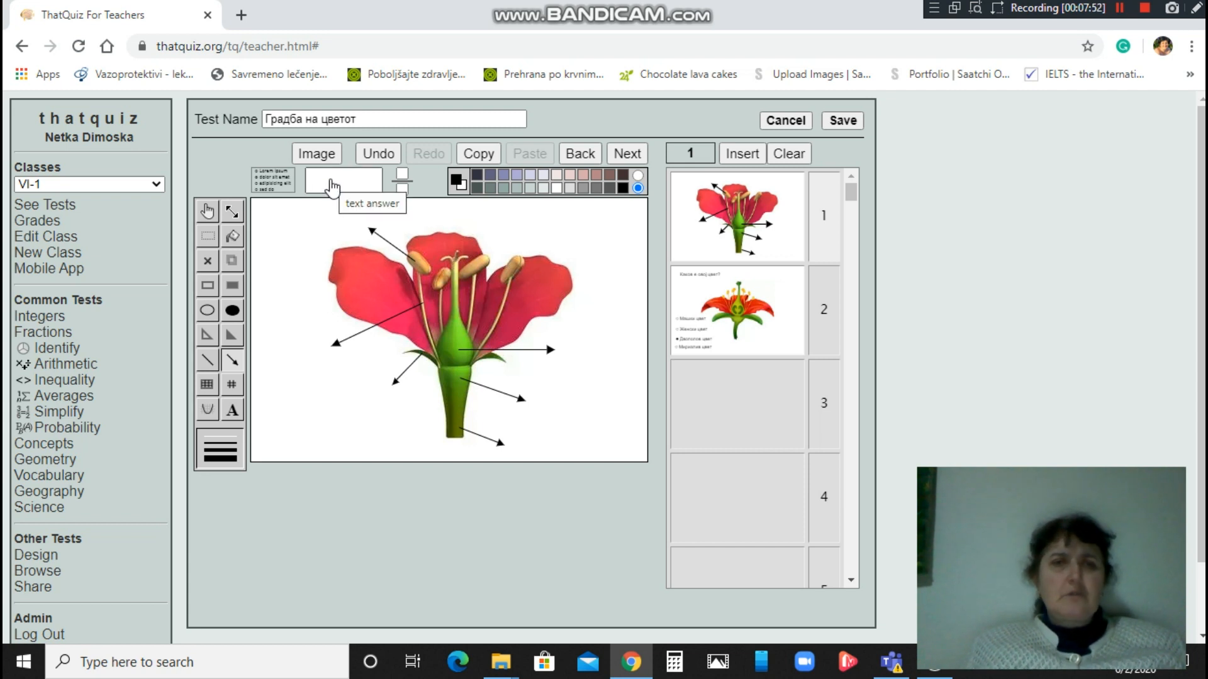
Place a text-answer box Прашничка at the anther arrow's end, with a short arrow beside it.
mouse_move(331, 187)
left_mouse_down()
mouse_move(323, 220)
mouse_move(302, 232)
mouse_move(317, 234)
left_mouse_up()
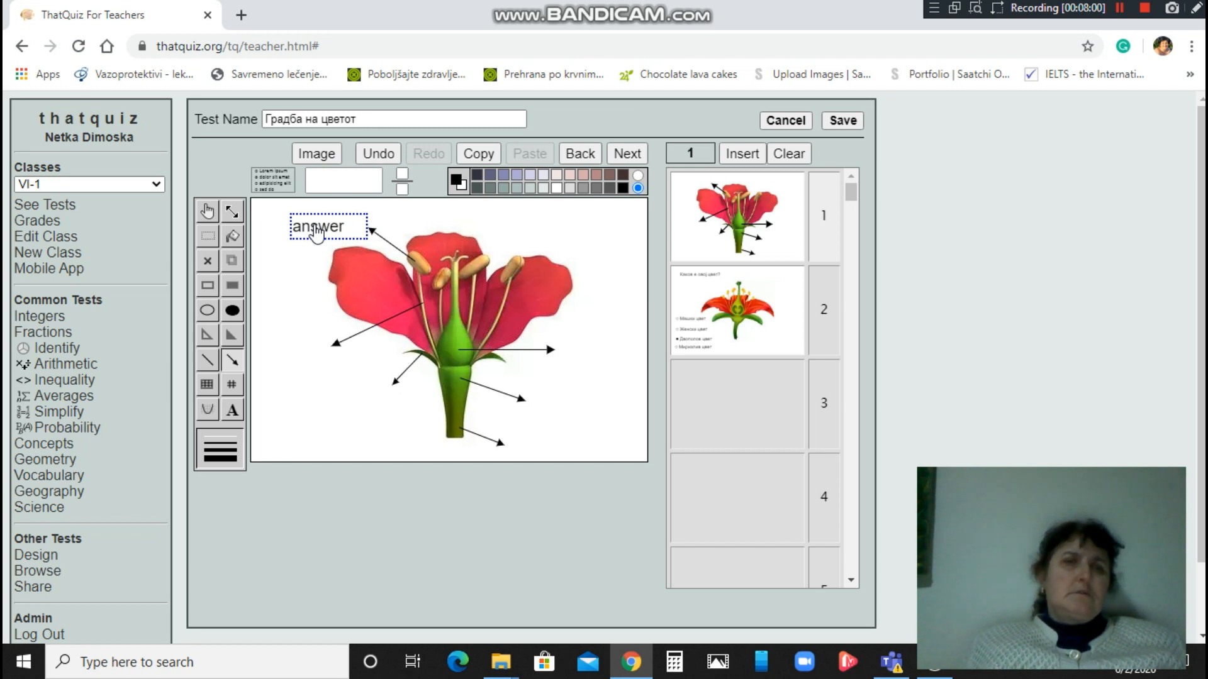
double_click(314, 225)
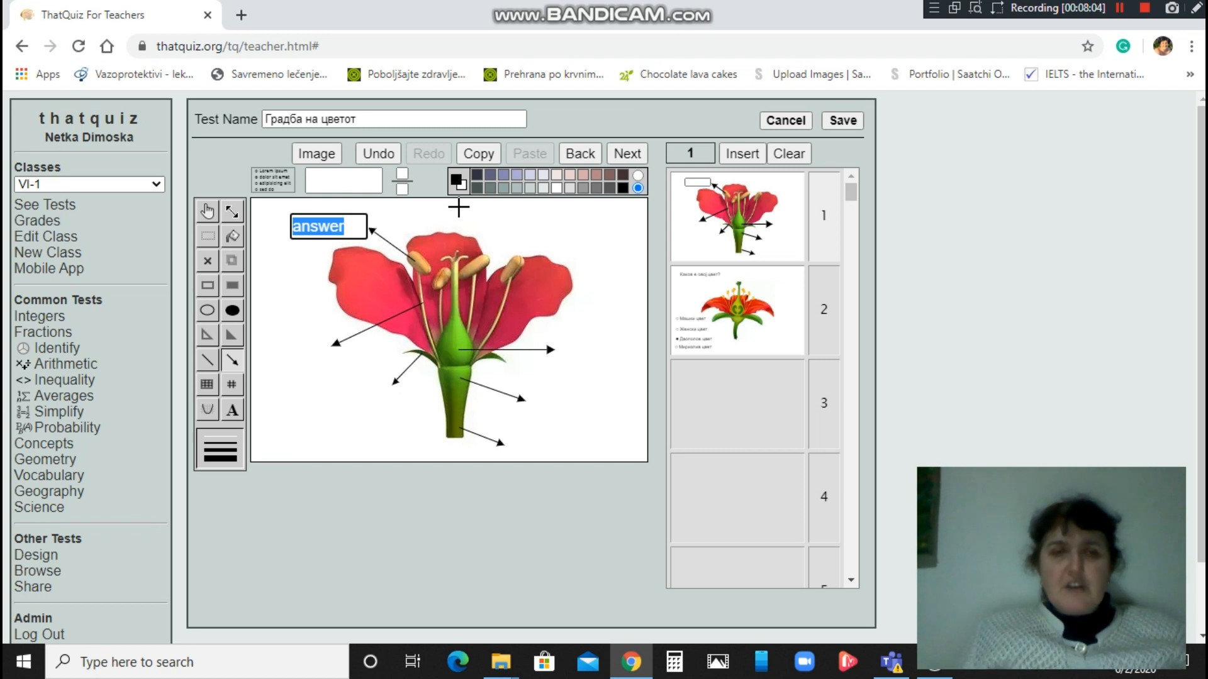
type("П")
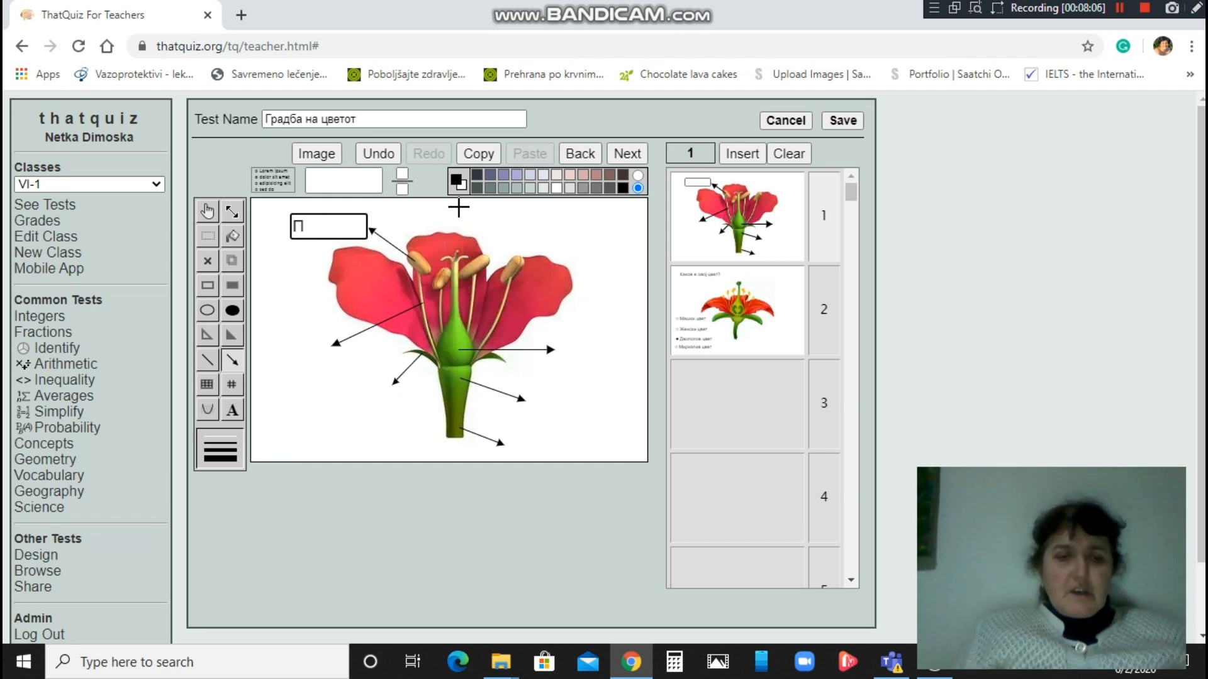
type("рашни")
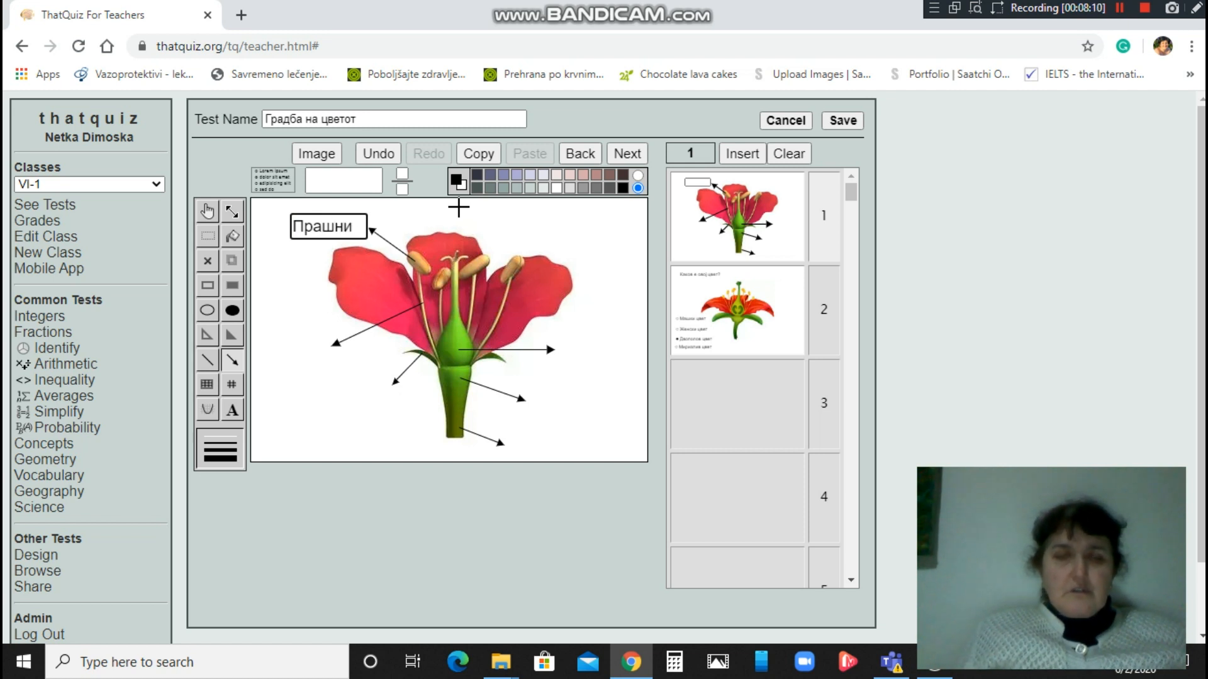
type("чка")
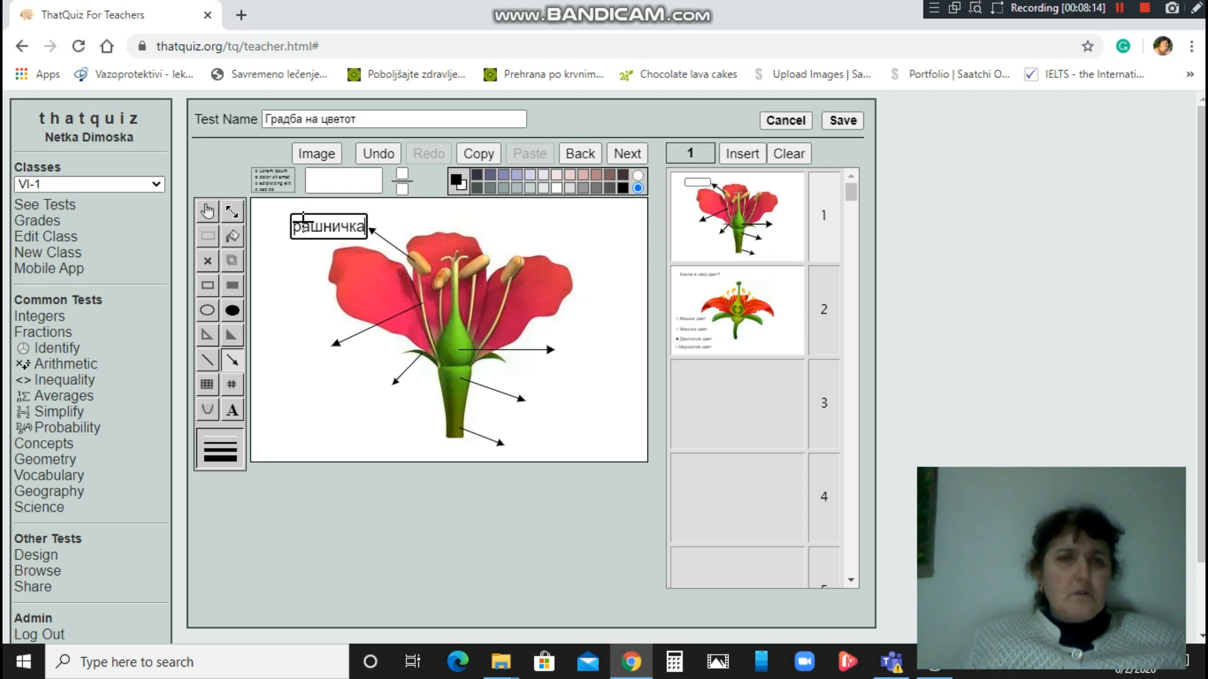
left_click_drag(287, 225, 261, 225)
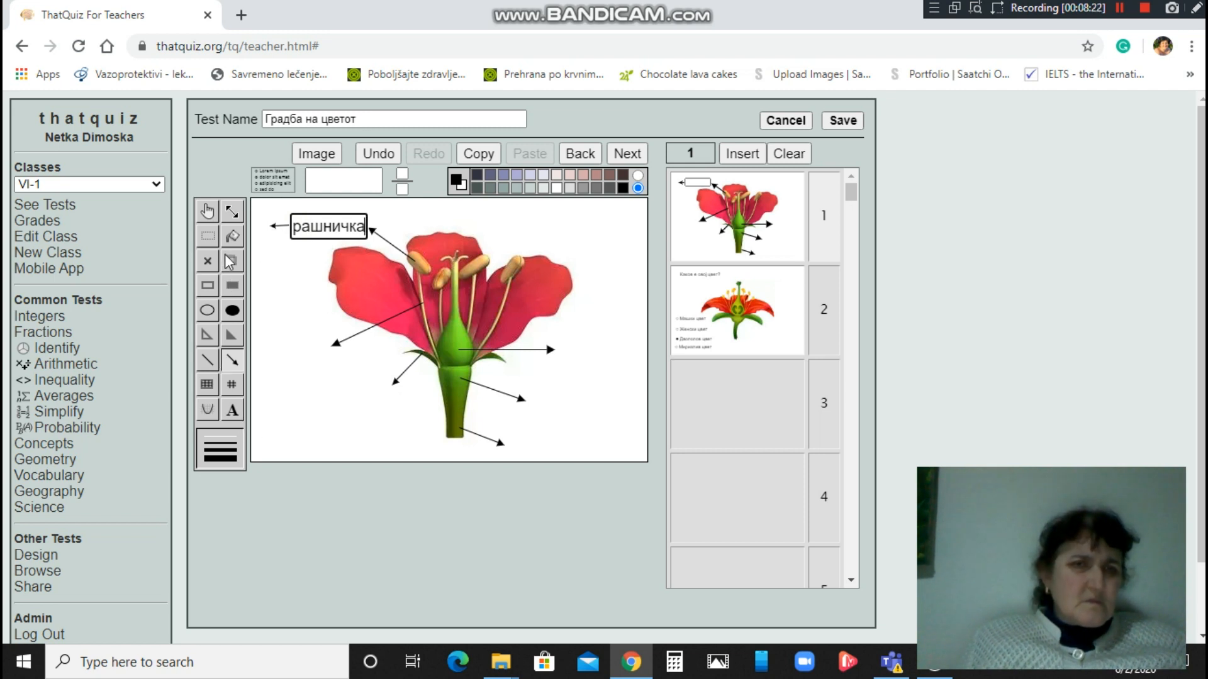
left_click(215, 211)
left_click(278, 226)
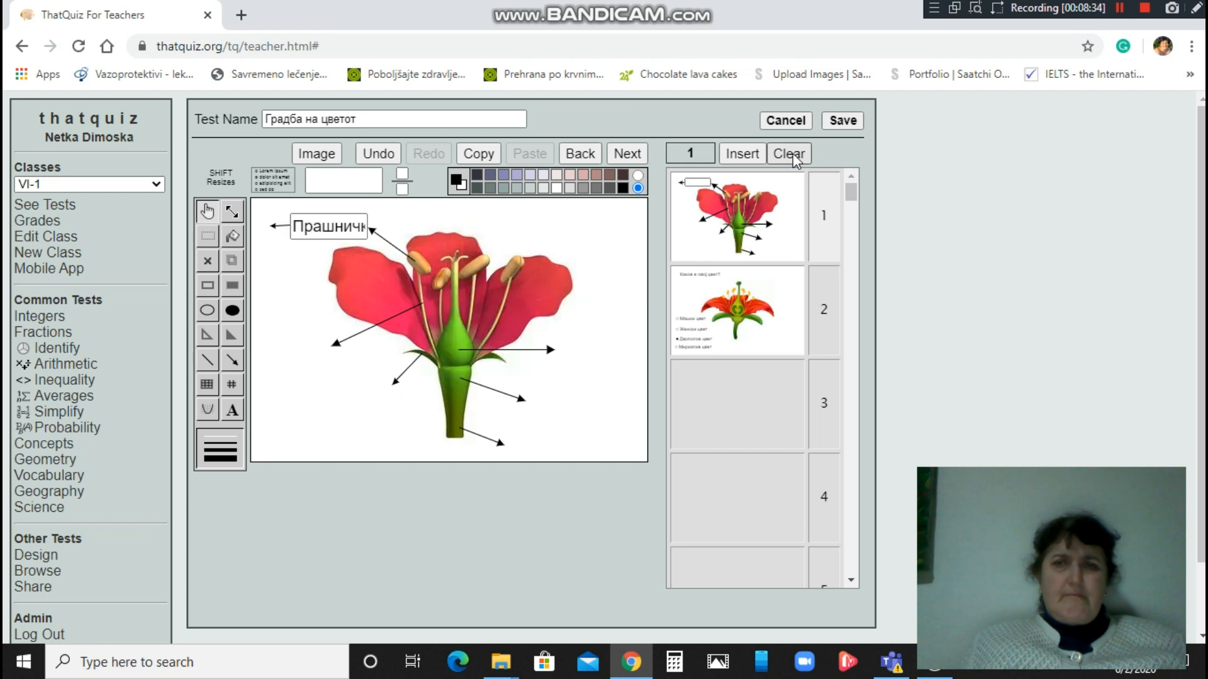
Undo the stray arrow and the label edits, reverting the box to its 'answer' placeholder.
left_click(280, 226)
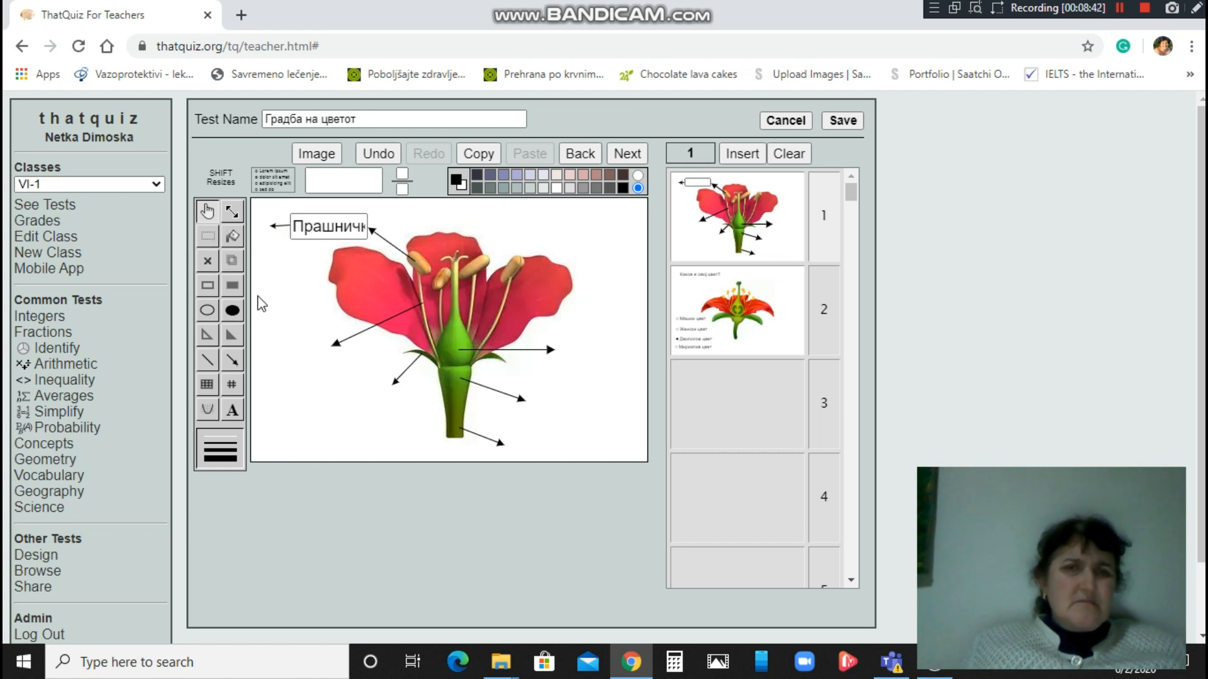
left_click(382, 153)
left_click(381, 152)
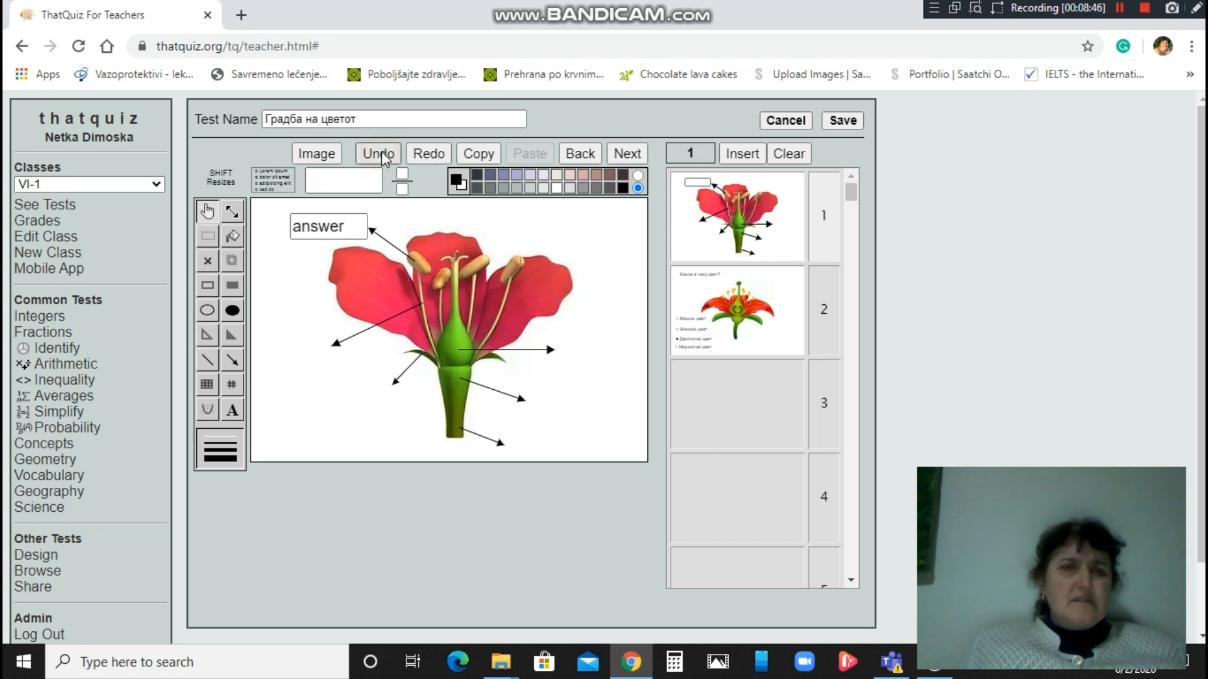
left_click(295, 234)
Widen the answer box and move it up-left into the top corner.
left_click(295, 234)
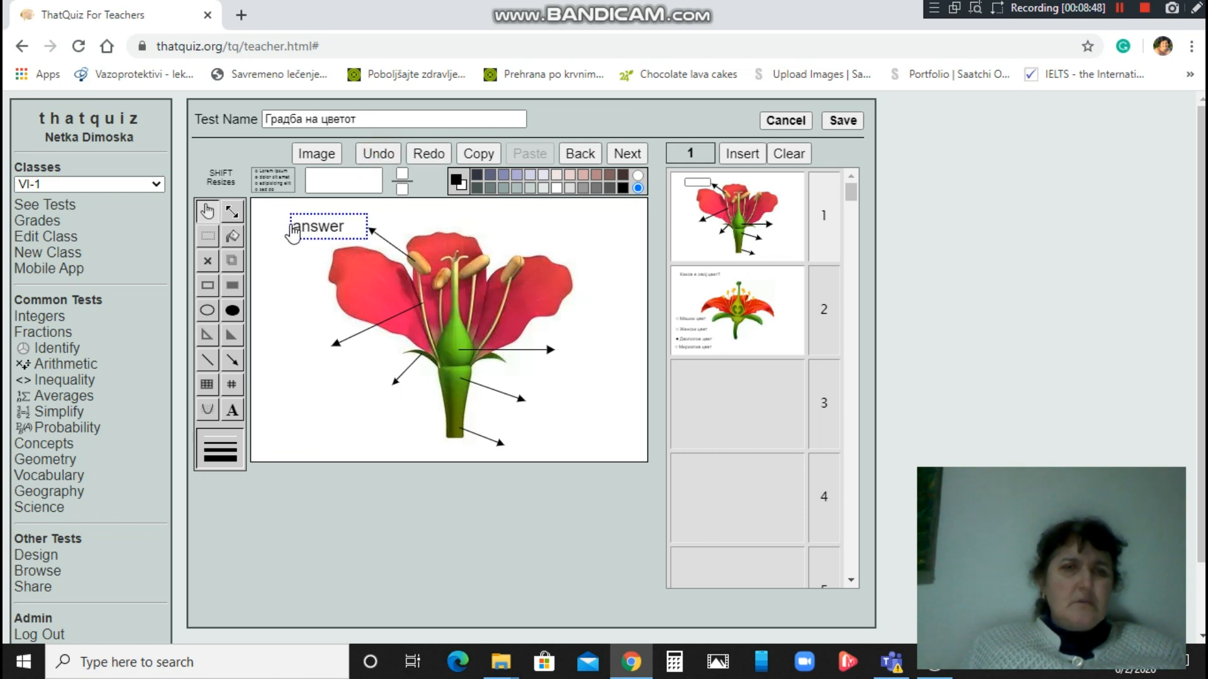
left_click(293, 235)
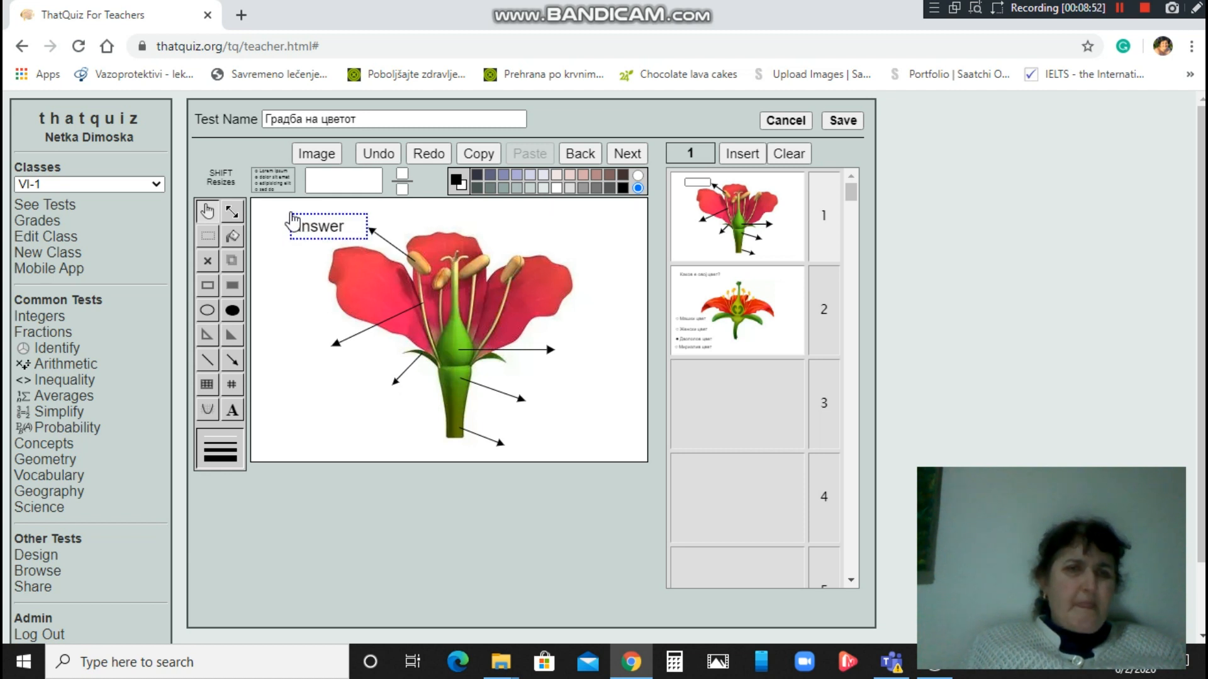
left_click(232, 213)
mouse_move(289, 211)
left_mouse_down()
mouse_move(267, 211)
mouse_move(296, 218)
left_mouse_up()
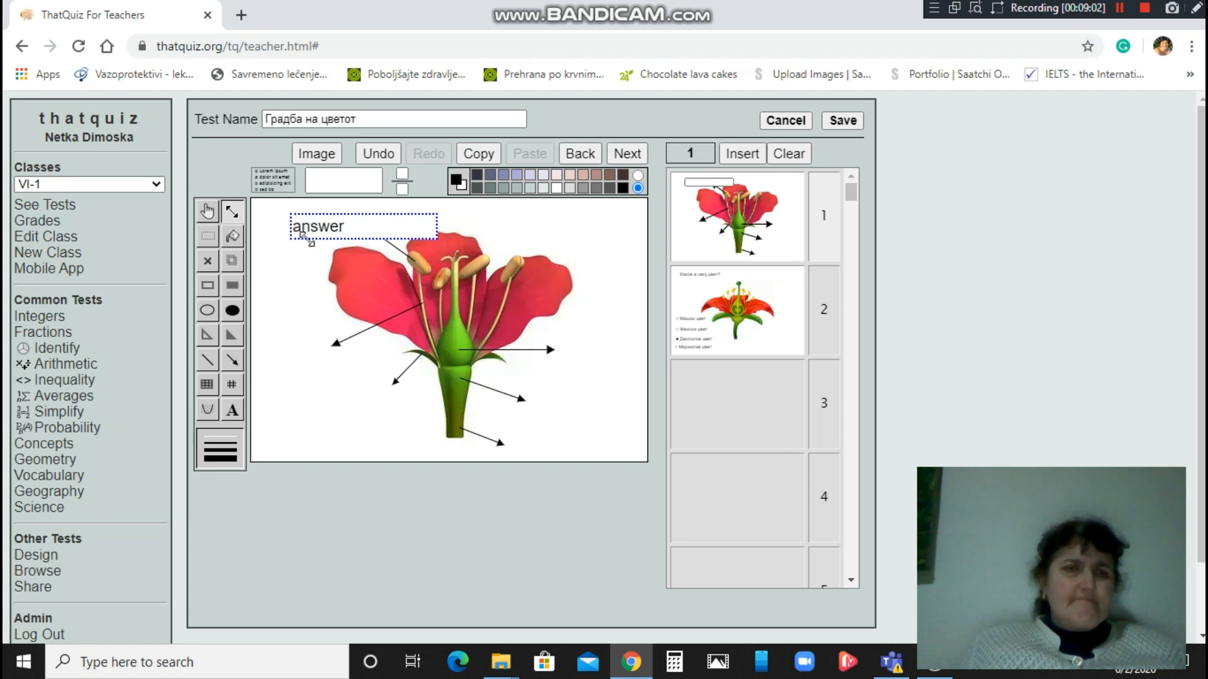
left_click(208, 213)
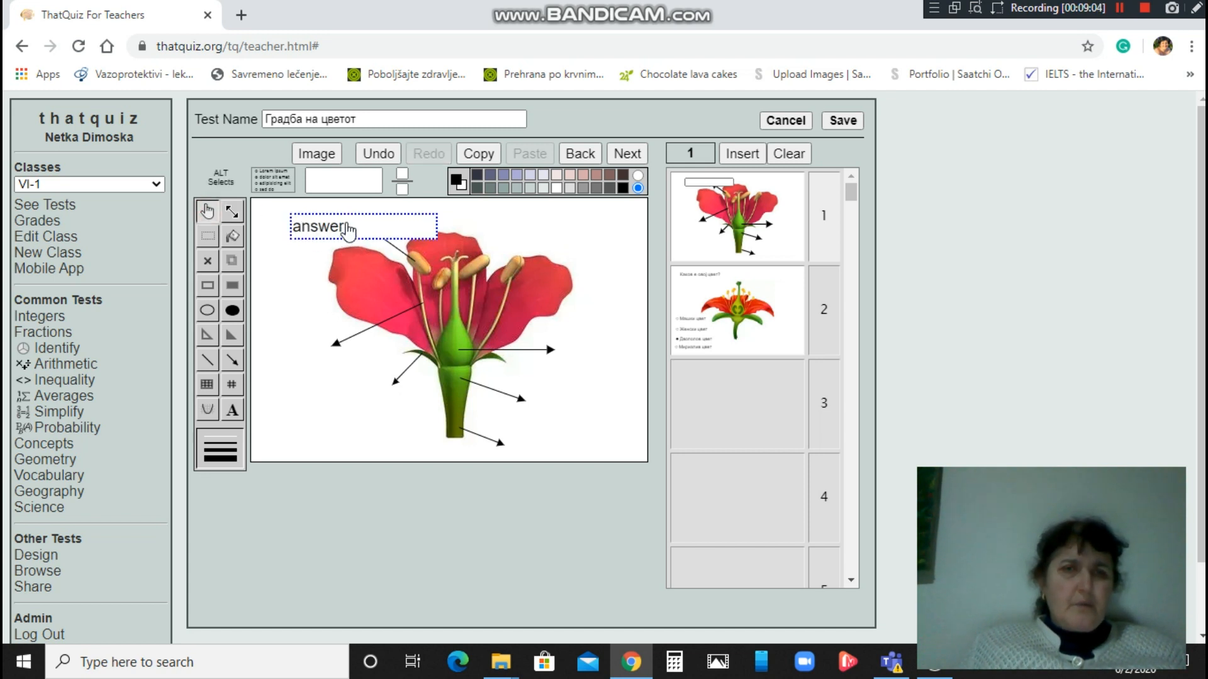
left_click_drag(347, 228, 316, 221)
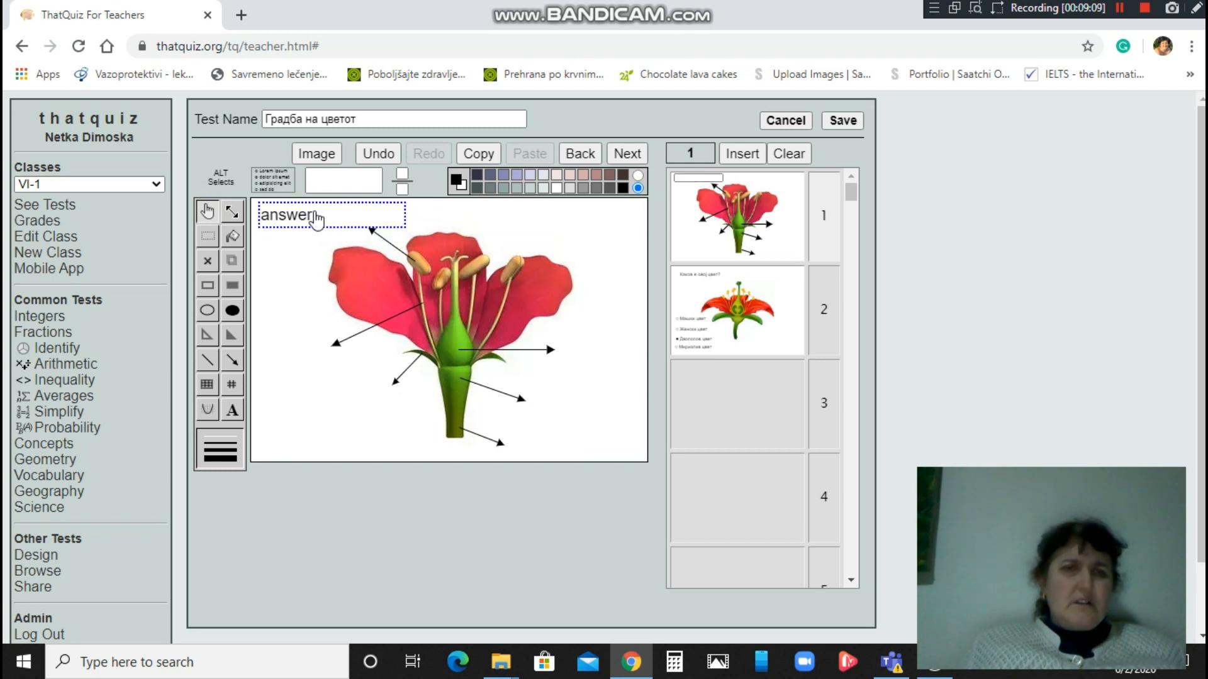
Replace the box's placeholder text with the answer Прашничко ќесе.
left_click(230, 410)
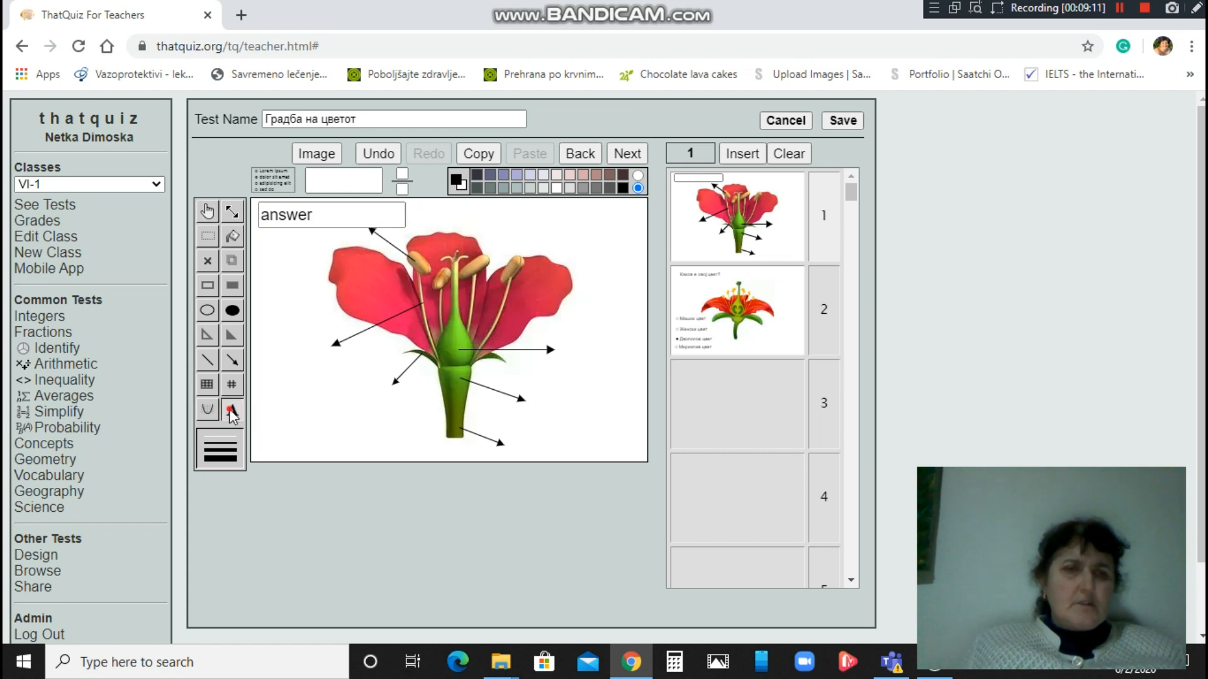
left_click(297, 214)
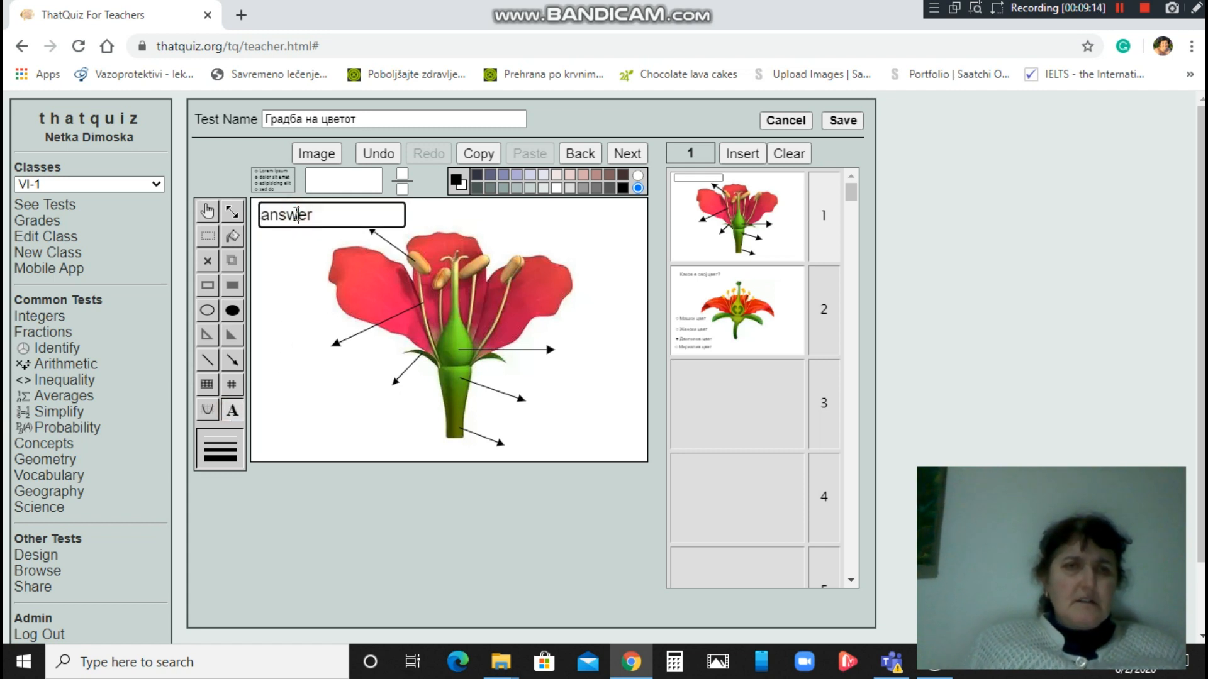
key("BackSpace")
key("BackSpace")
key("BackSpace")
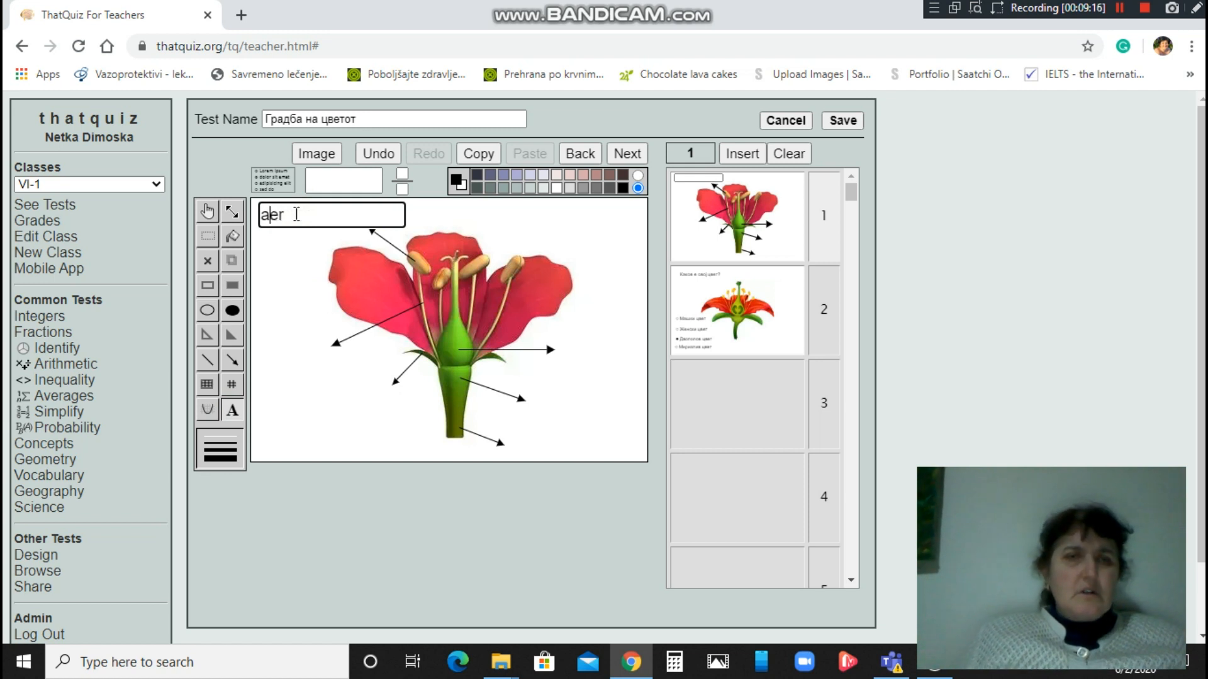
key("Delete")
type("Прашнич")
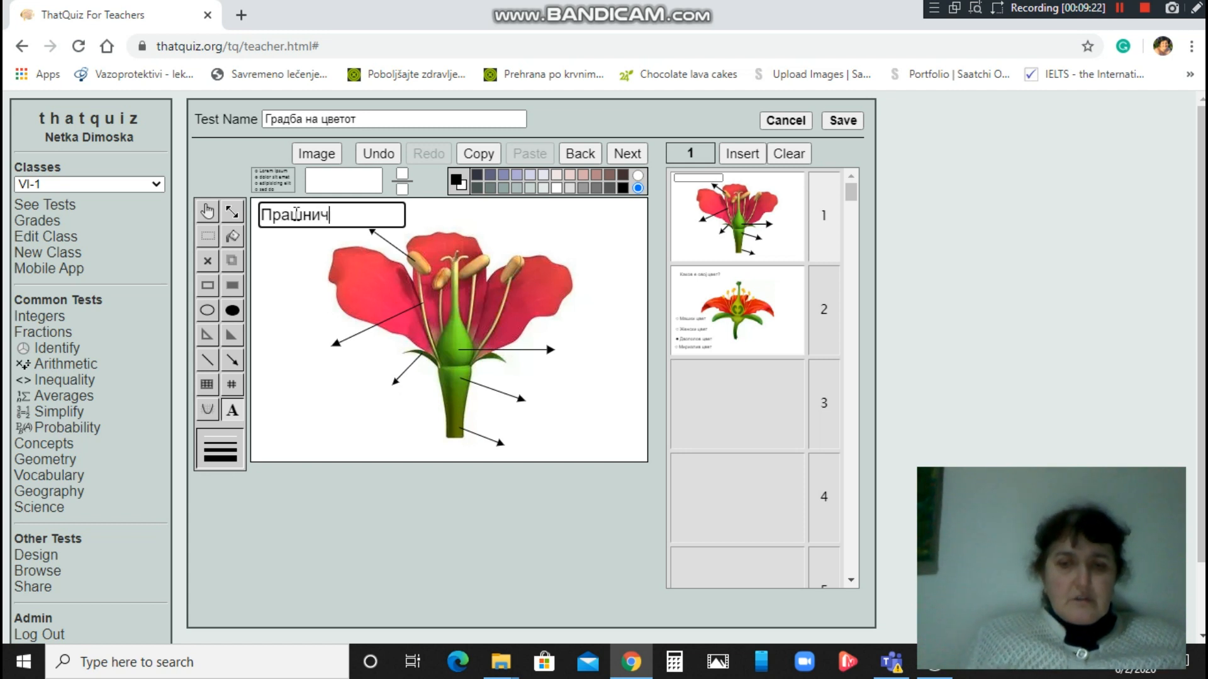
type("ко ќесе")
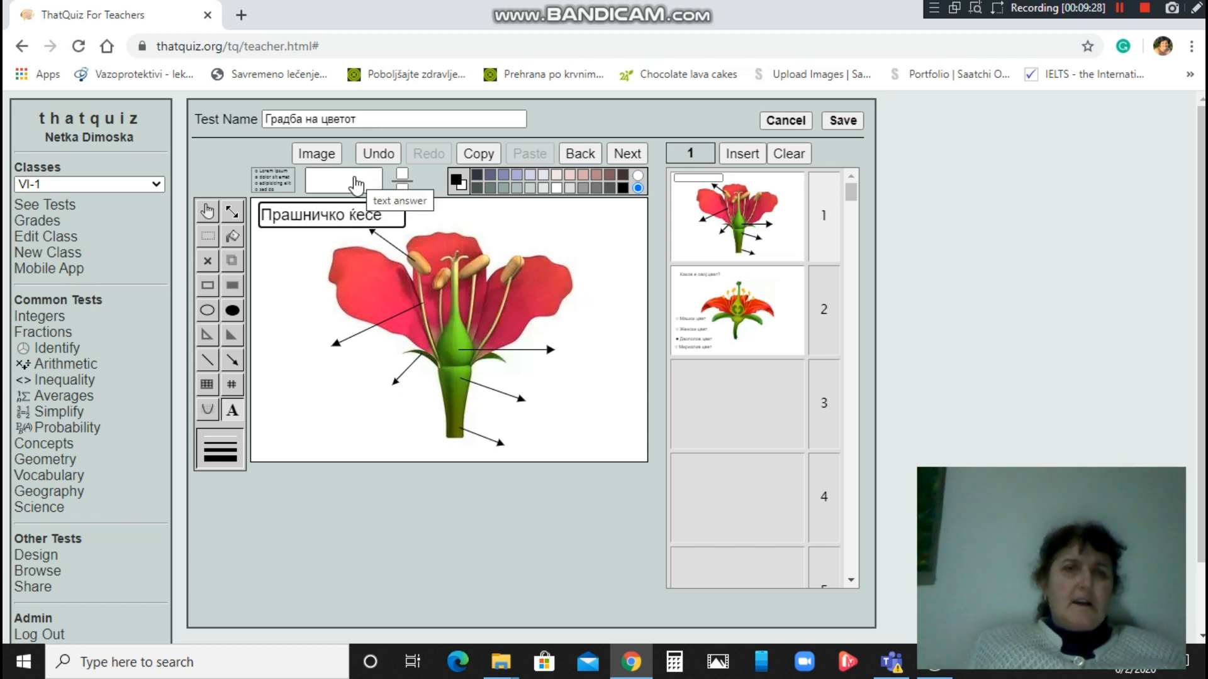
Place a new text-answer box at the flower's left arrow and widen it.
left_click(208, 212)
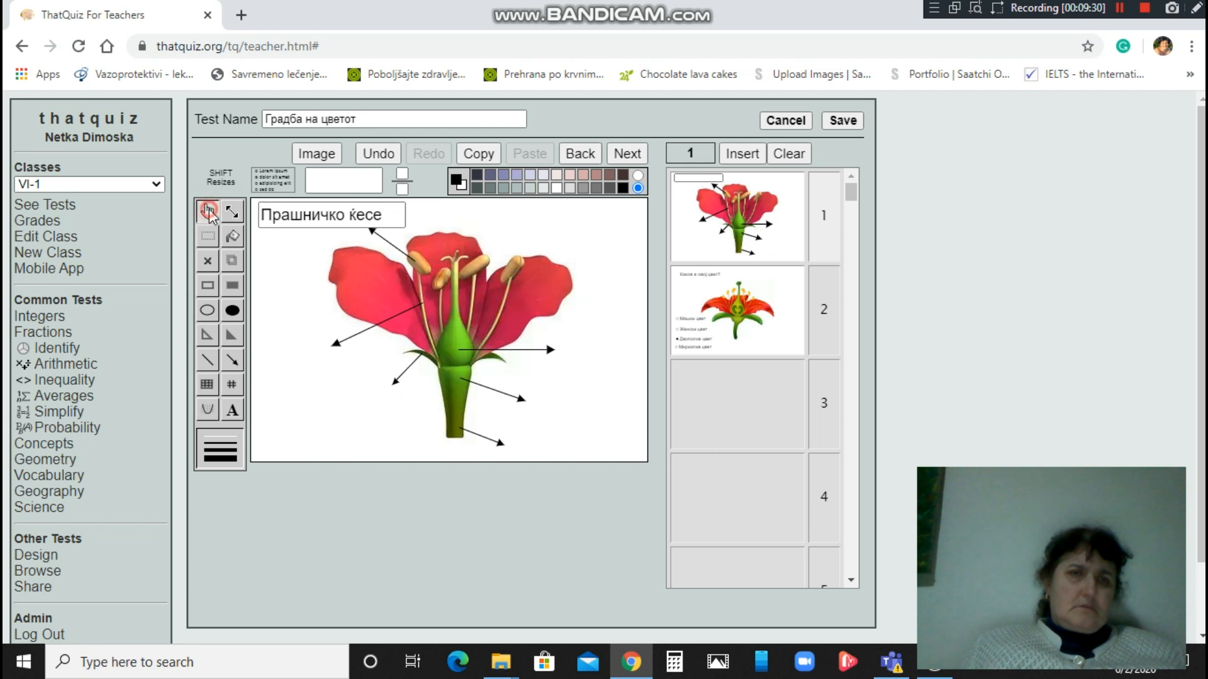
left_click(327, 181)
left_click_drag(271, 235, 281, 364)
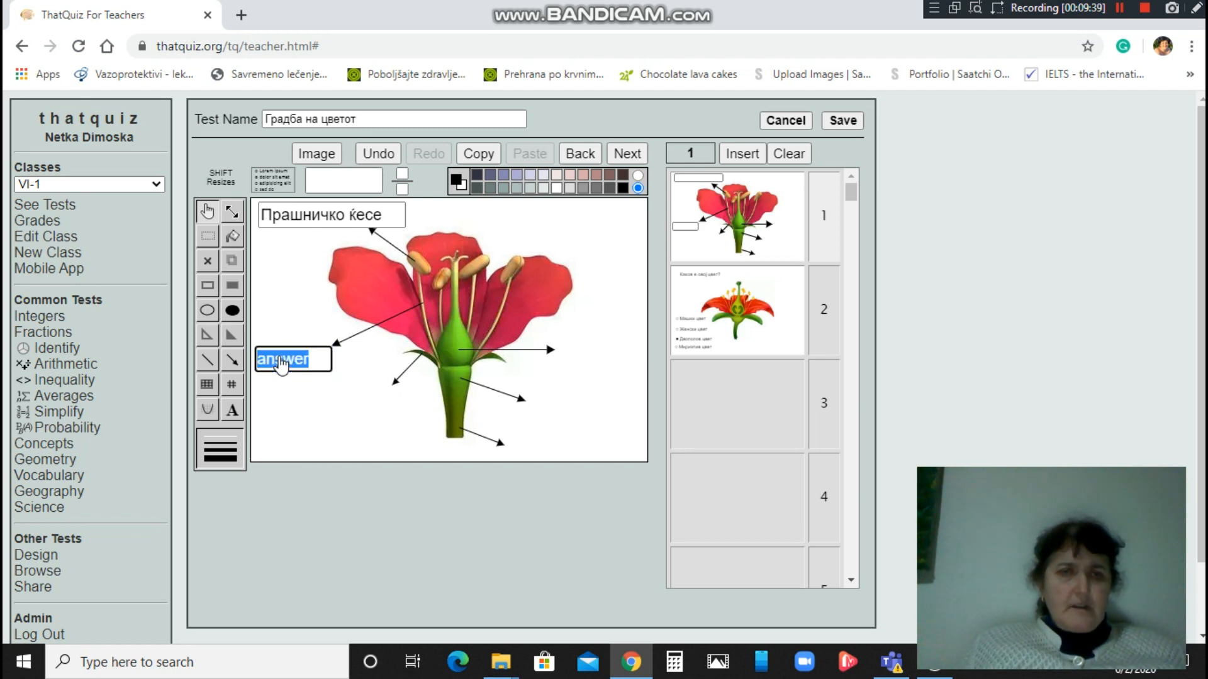
left_click(232, 212)
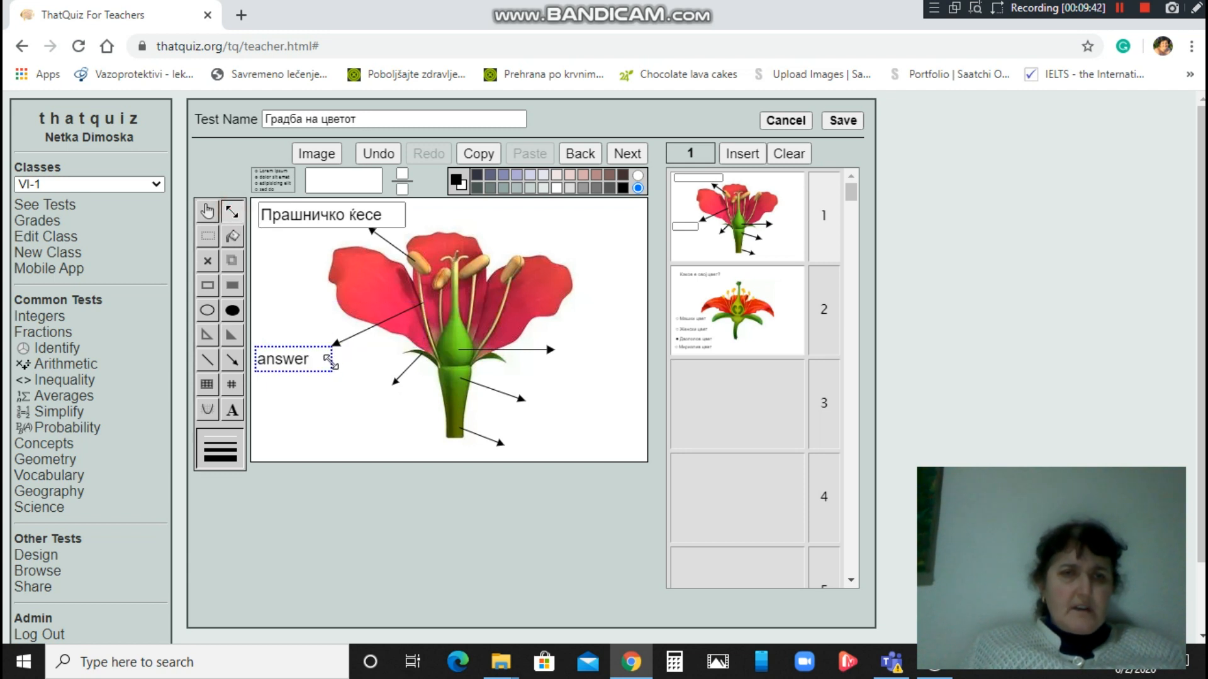
left_click_drag(328, 360, 397, 368)
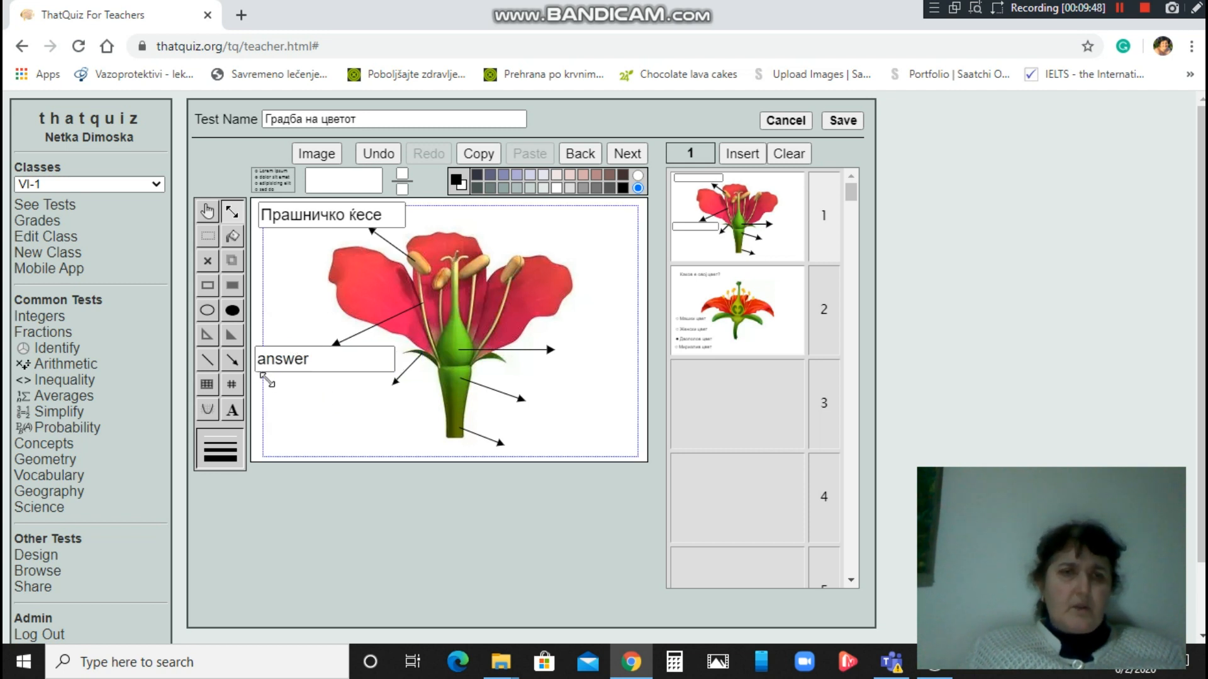
Set that box's answer to Прашничка дршка, then drop another answer box onto the flower image.
left_click(230, 410)
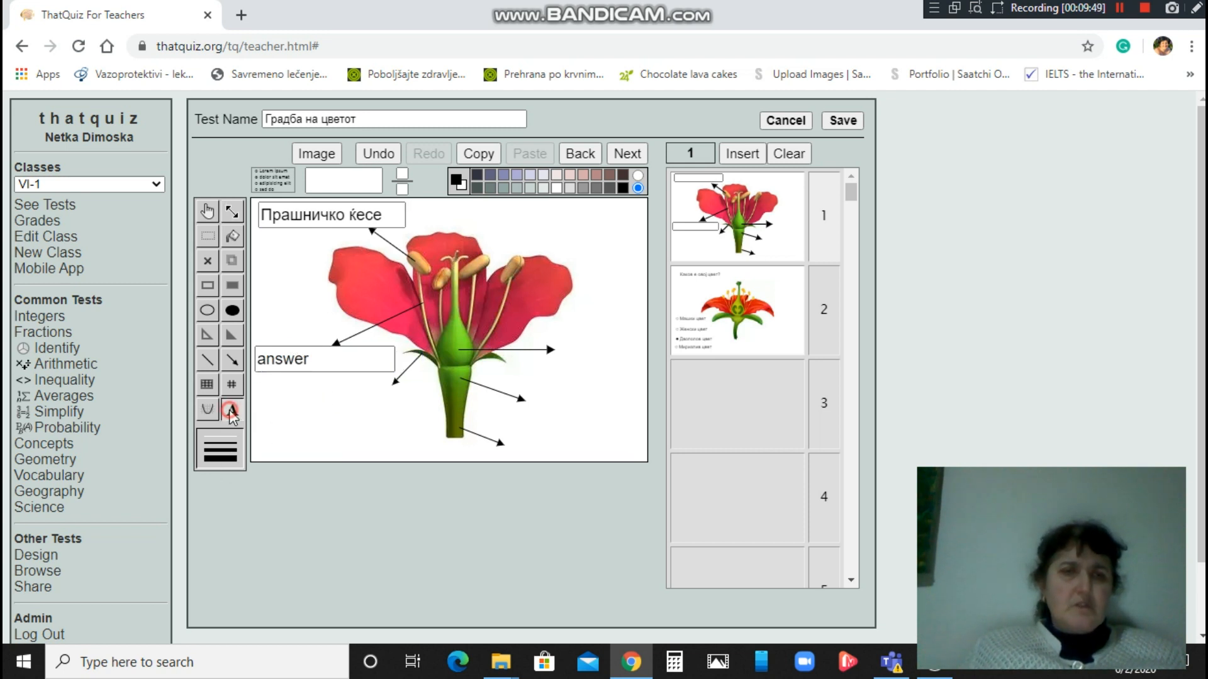
left_click(313, 357)
key("BackSpace")
key("BackSpace")
key("BackSpace")
key("BackSpace")
key("BackSpace")
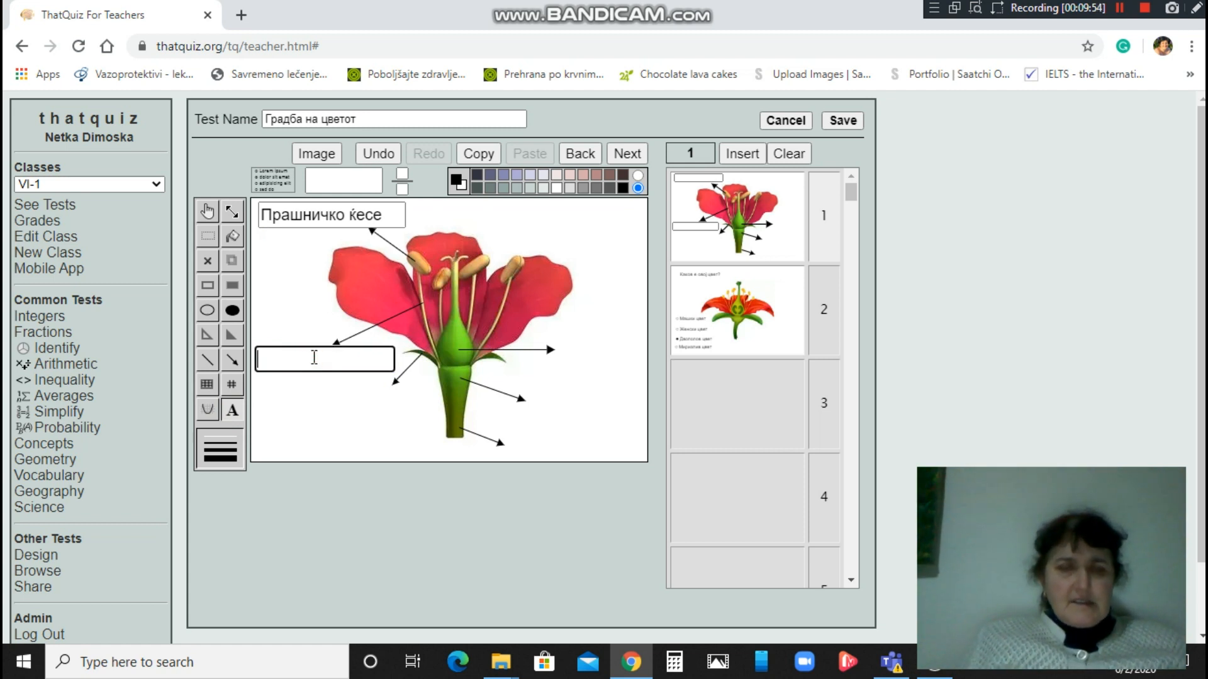
type("Прашнич")
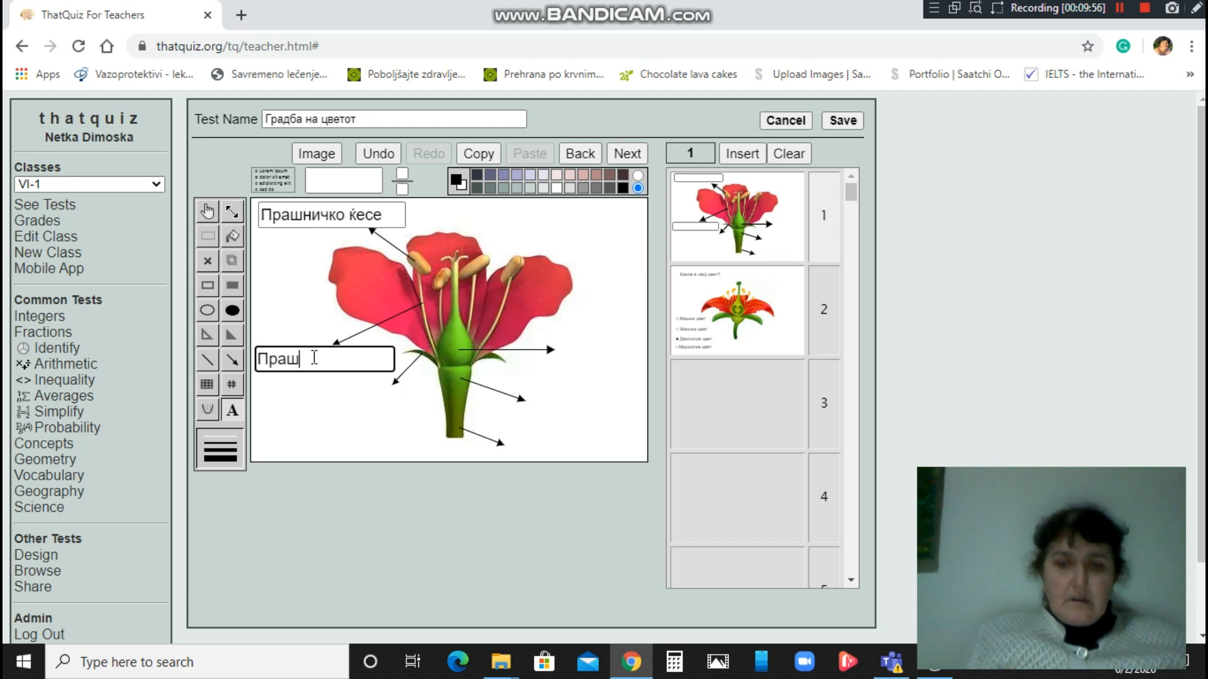
type("ка др")
type("шка")
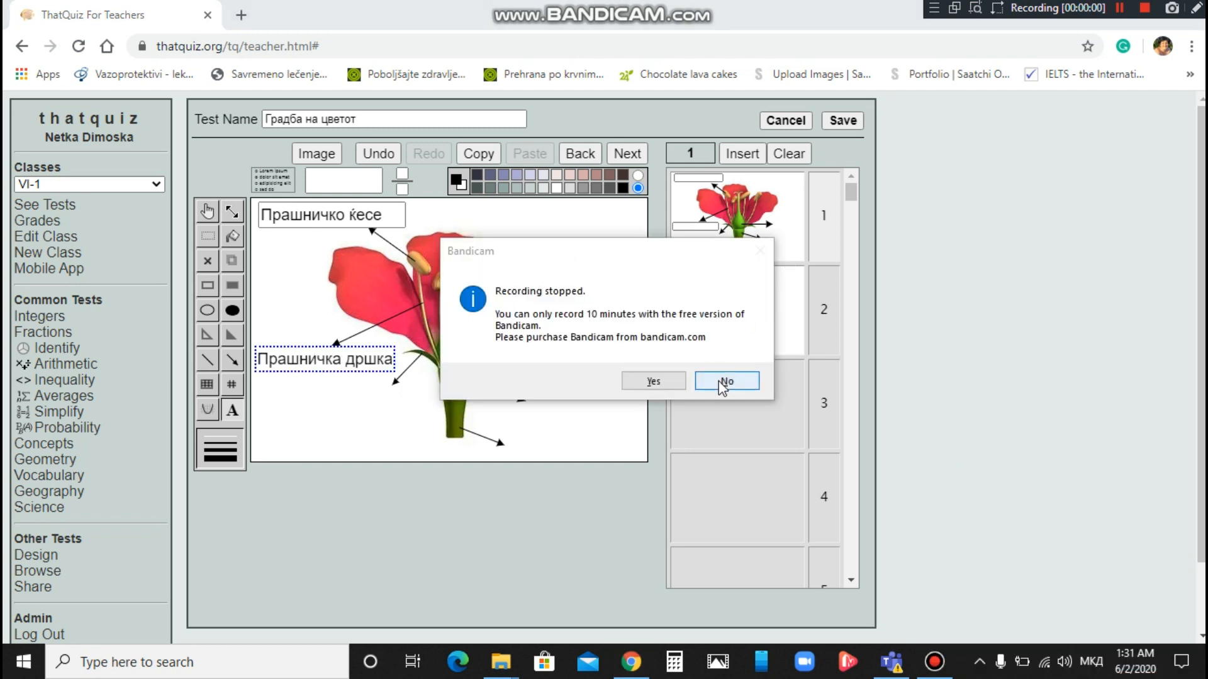
left_click(725, 382)
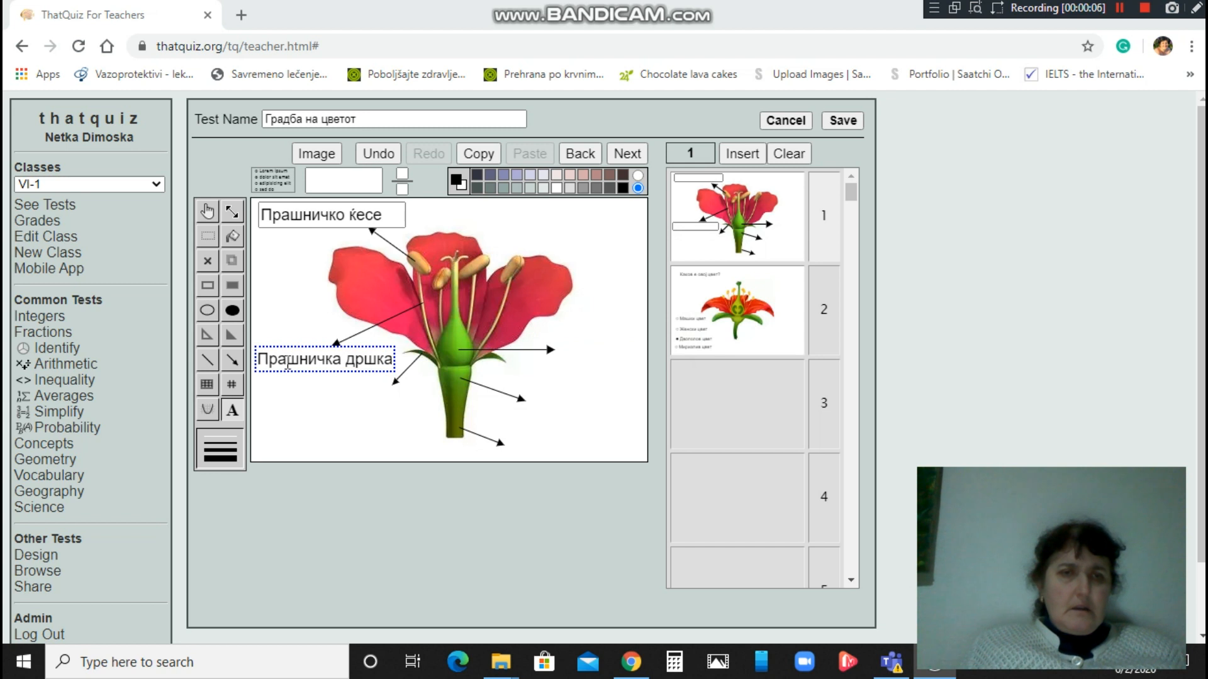
left_click(392, 362)
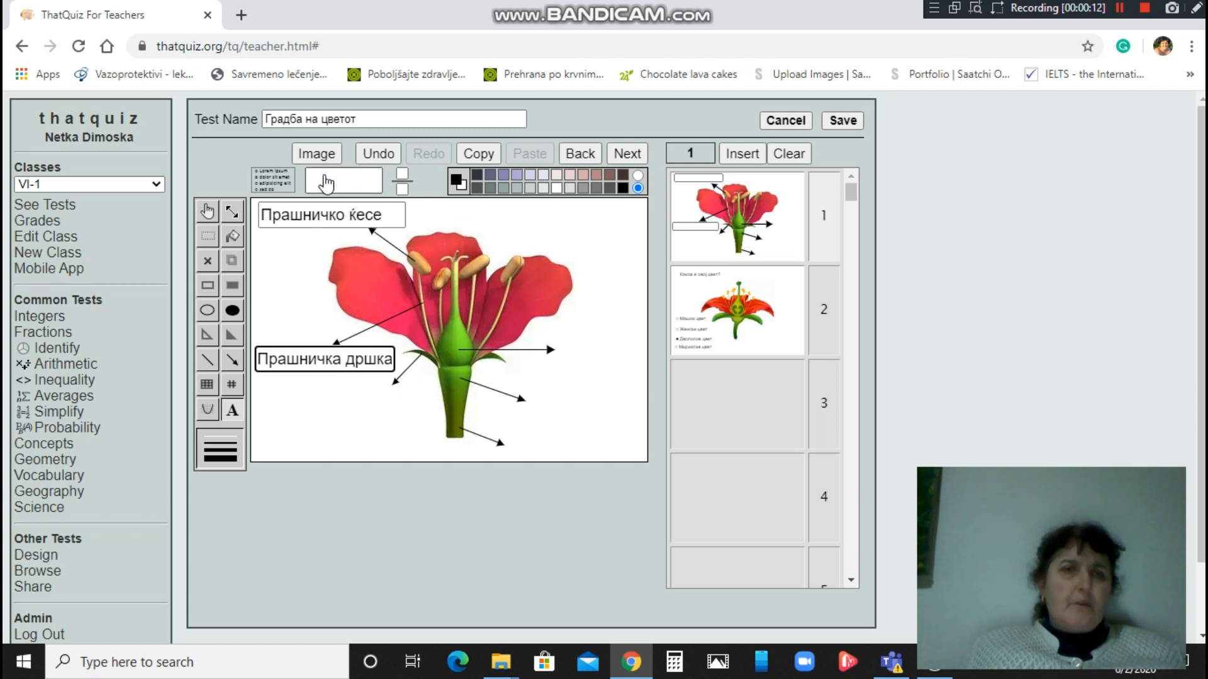
left_click(208, 212)
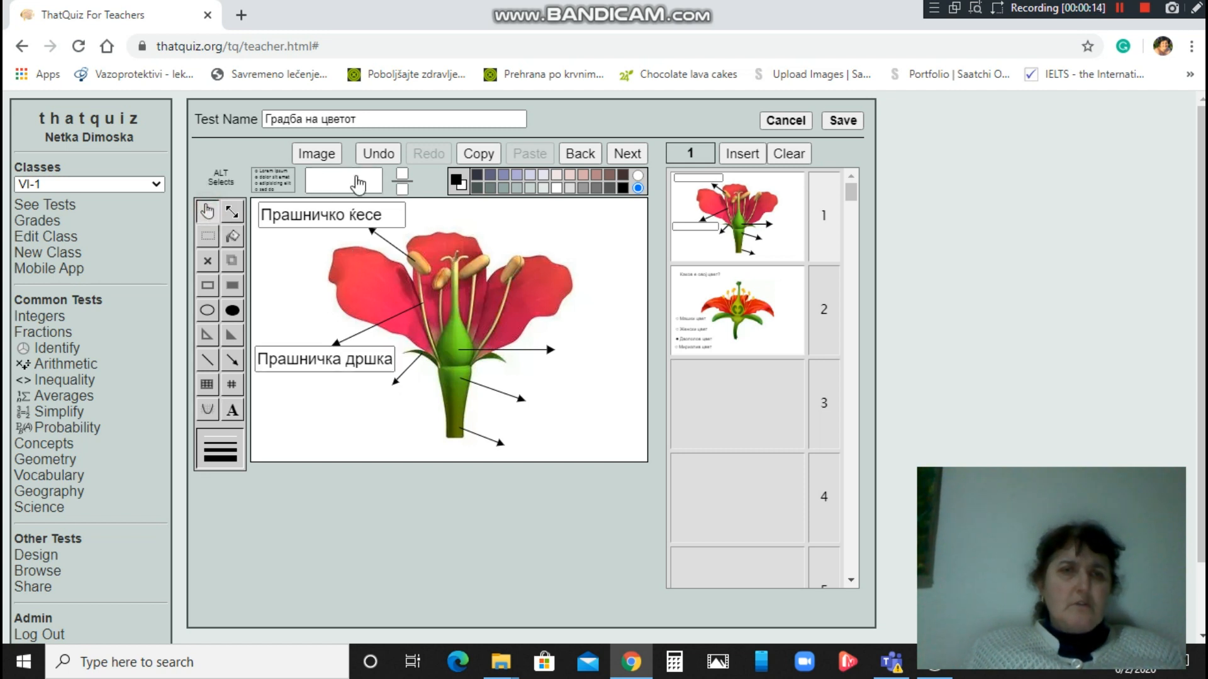
left_click_drag(353, 296, 387, 403)
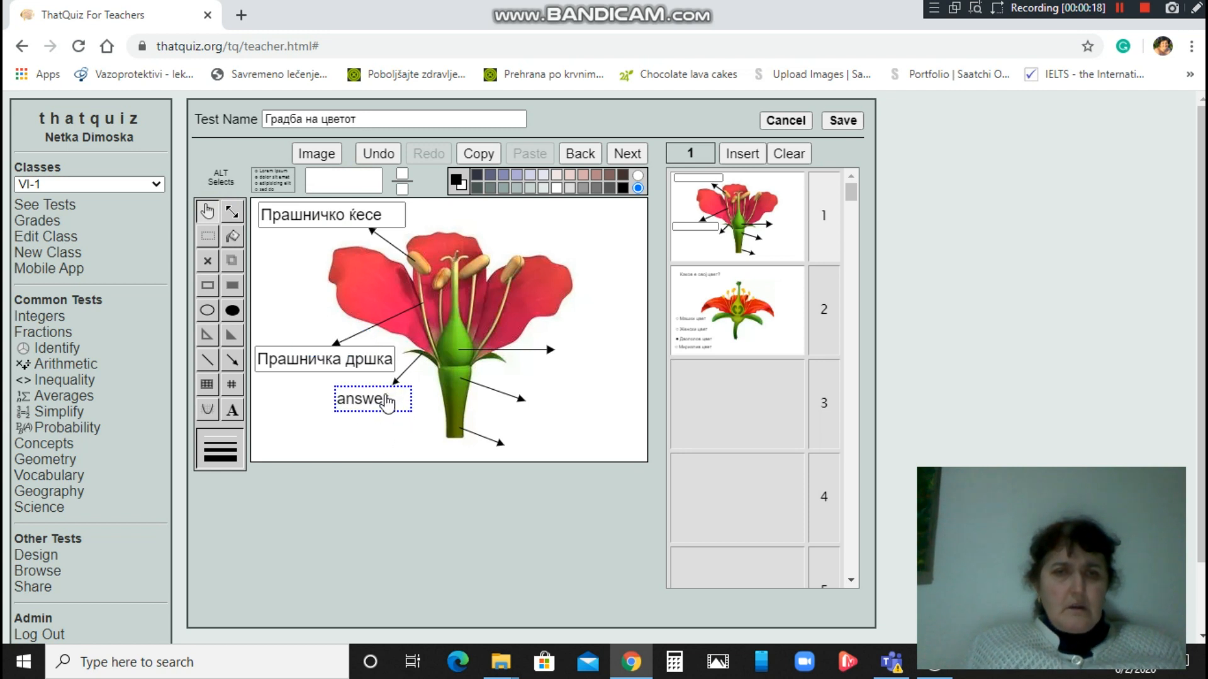
Widen the new answer box and move it left to the lower-left arrow.
double_click(389, 402)
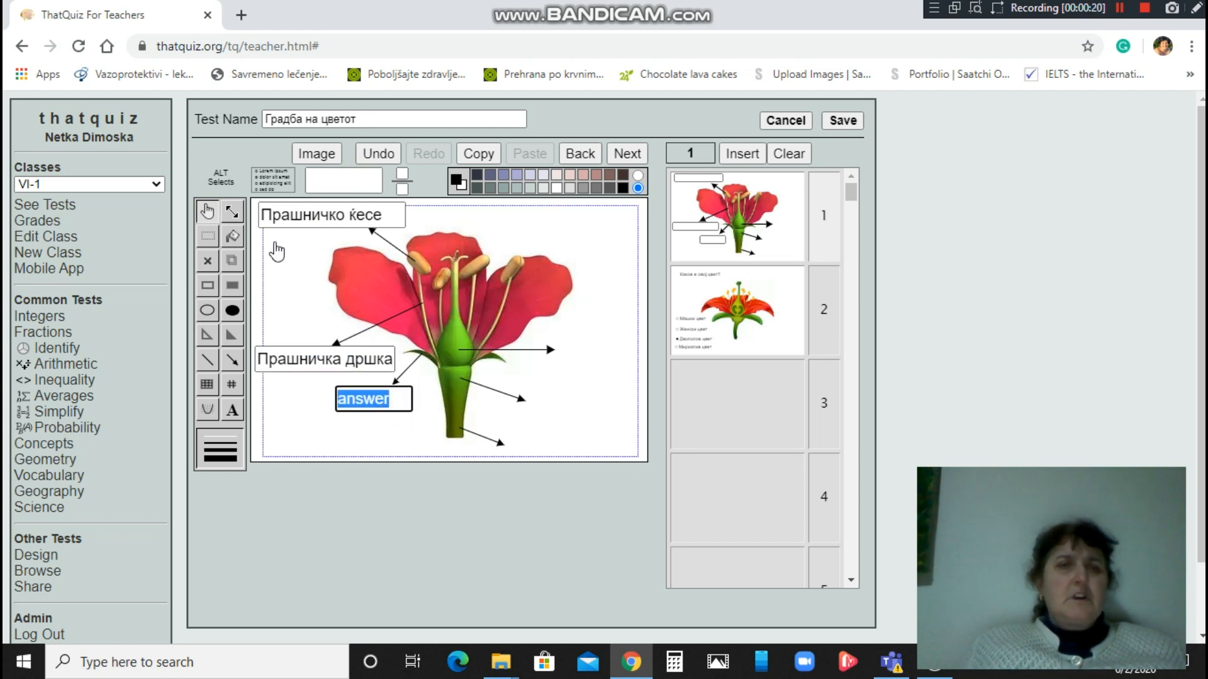
left_click(231, 208)
left_click(339, 403)
left_click_drag(338, 403, 302, 395)
left_click(207, 212)
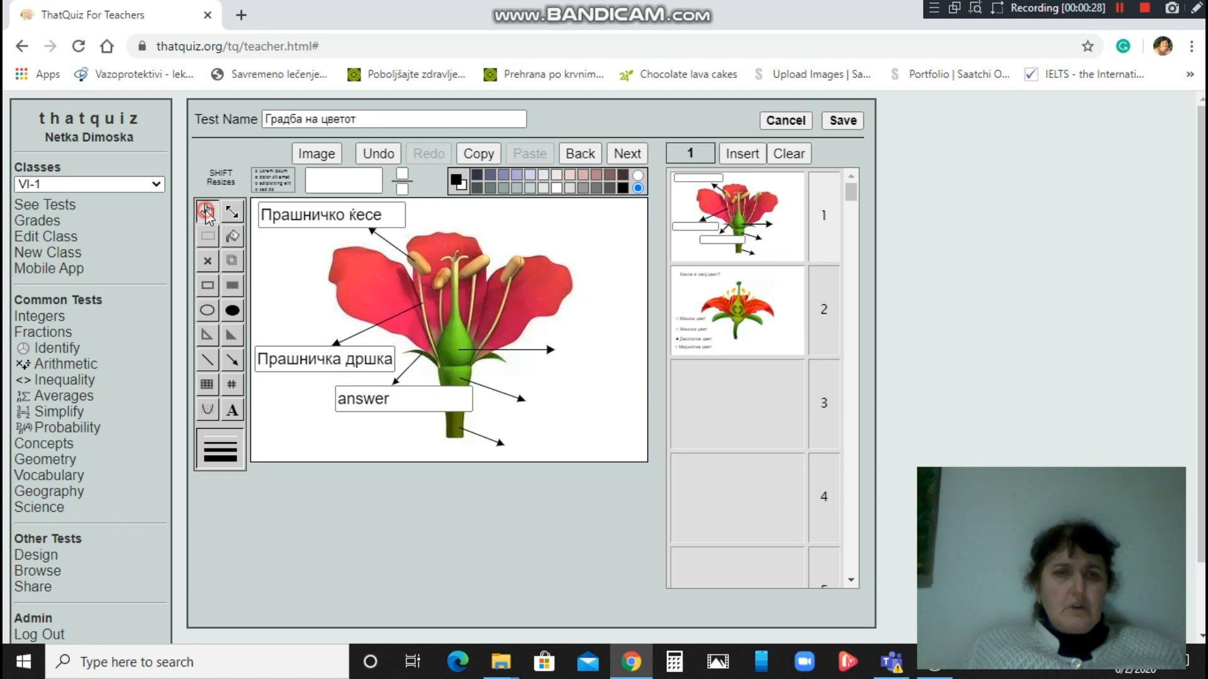
left_click(378, 404)
left_click_drag(378, 405, 308, 405)
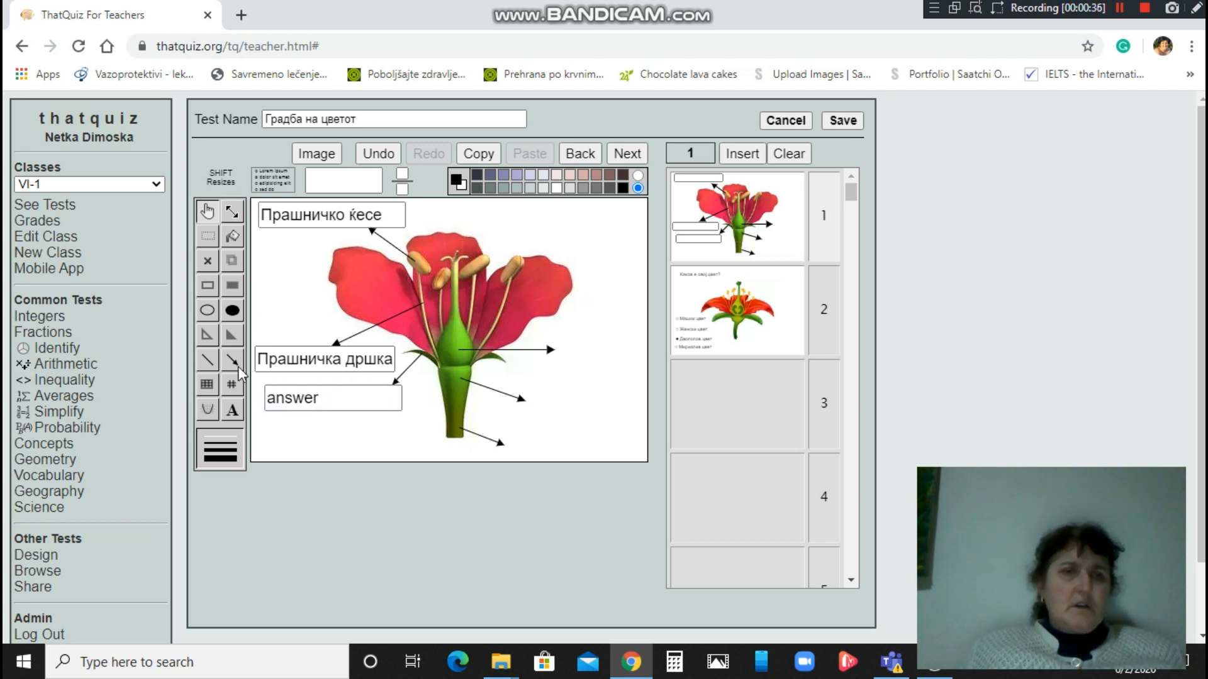
Label it Венечно ливче, fixing a typo, then place an answer box at the middle-right arrow.
left_click(232, 410)
left_click(279, 399)
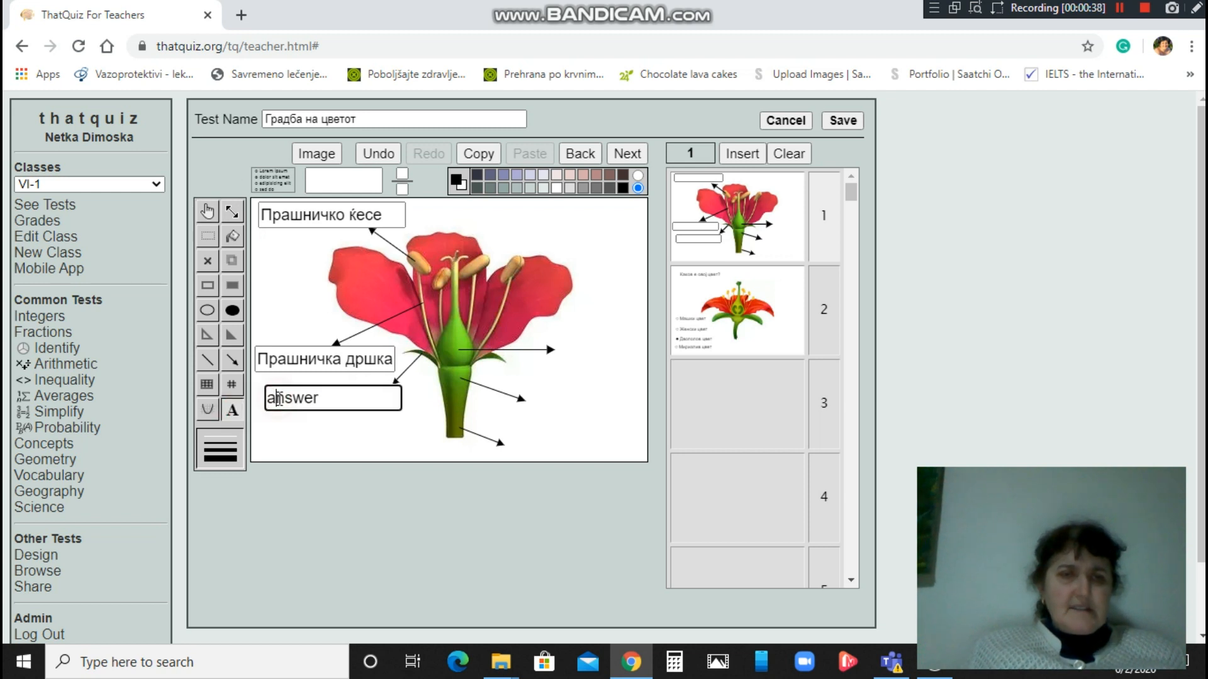
key("Delete")
key("Delete")
key("Delete")
key("Delete")
key("Delete")
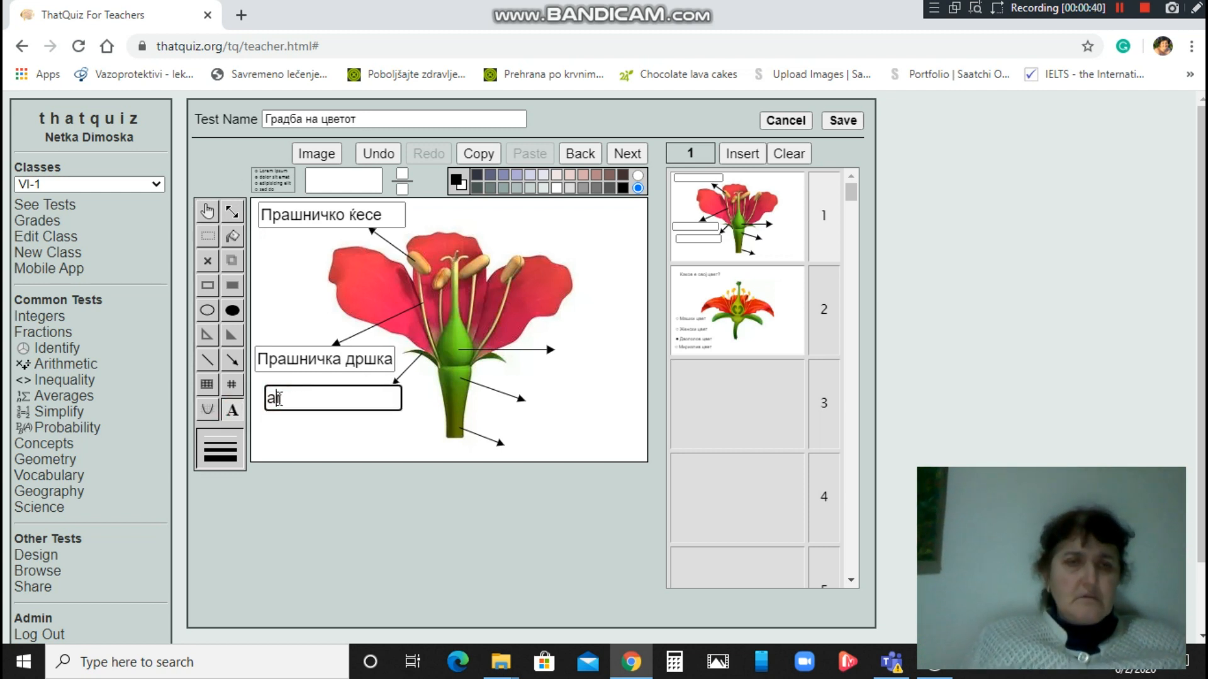
key("BackSpace")
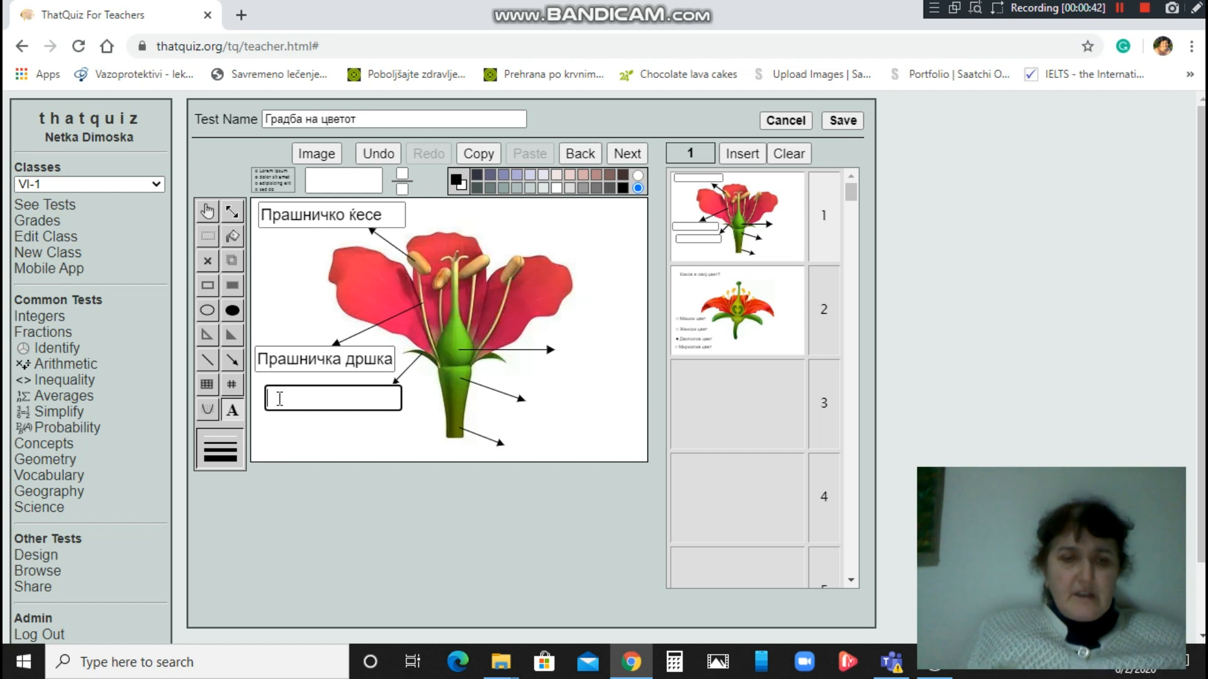
type("Вене")
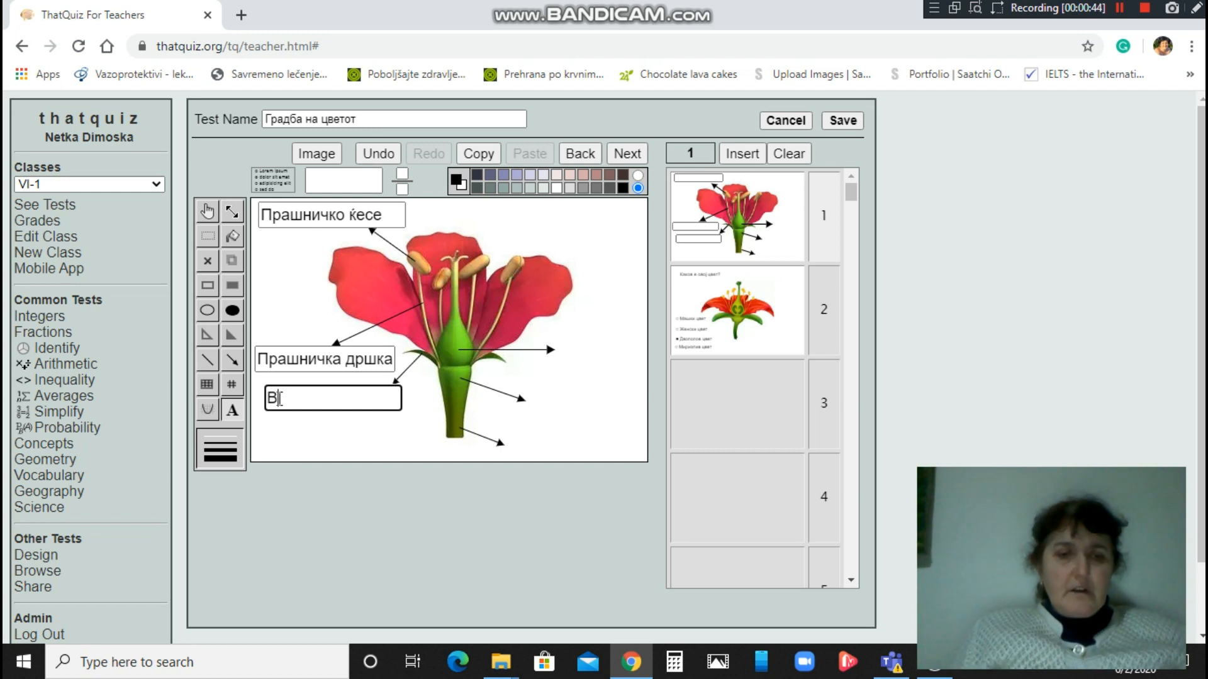
type("ливче")
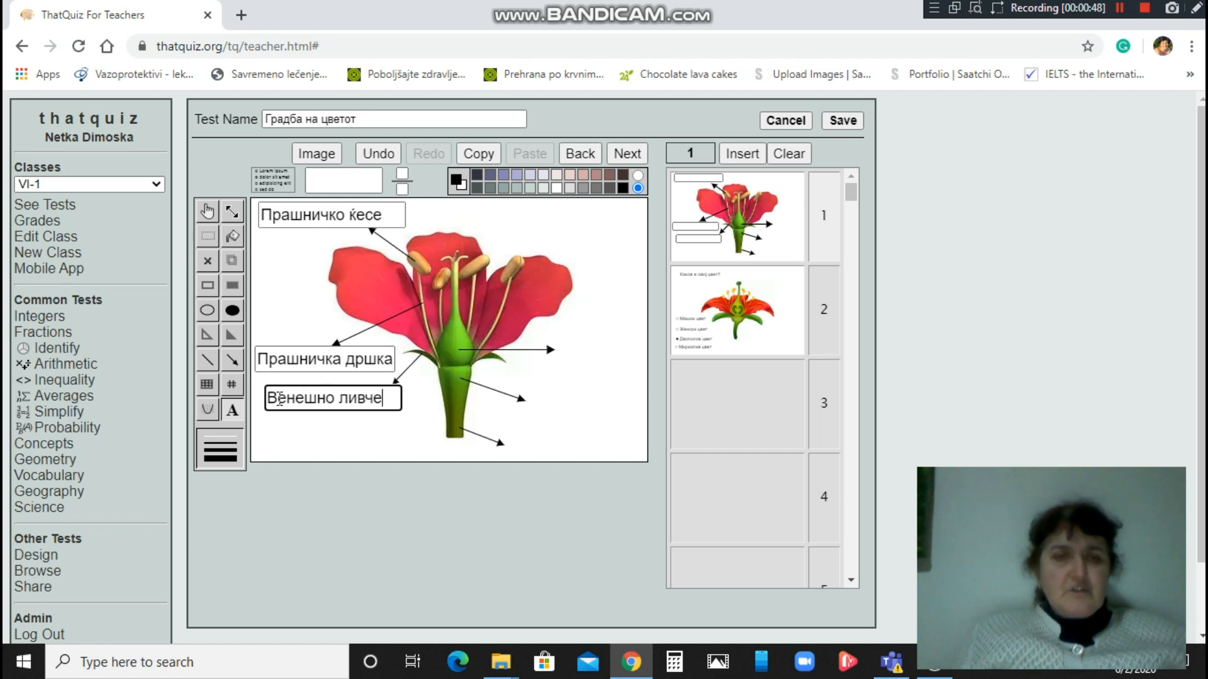
left_click(316, 400)
key("BackSpace")
type("ч")
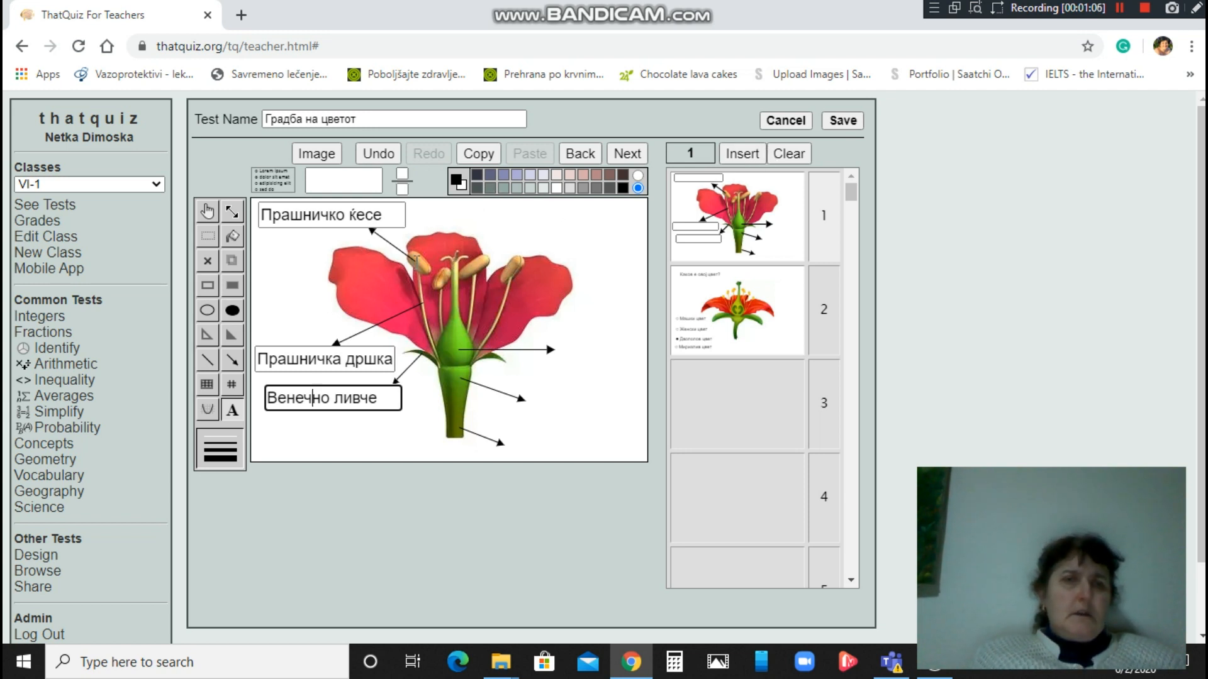
left_click_drag(364, 188, 605, 357)
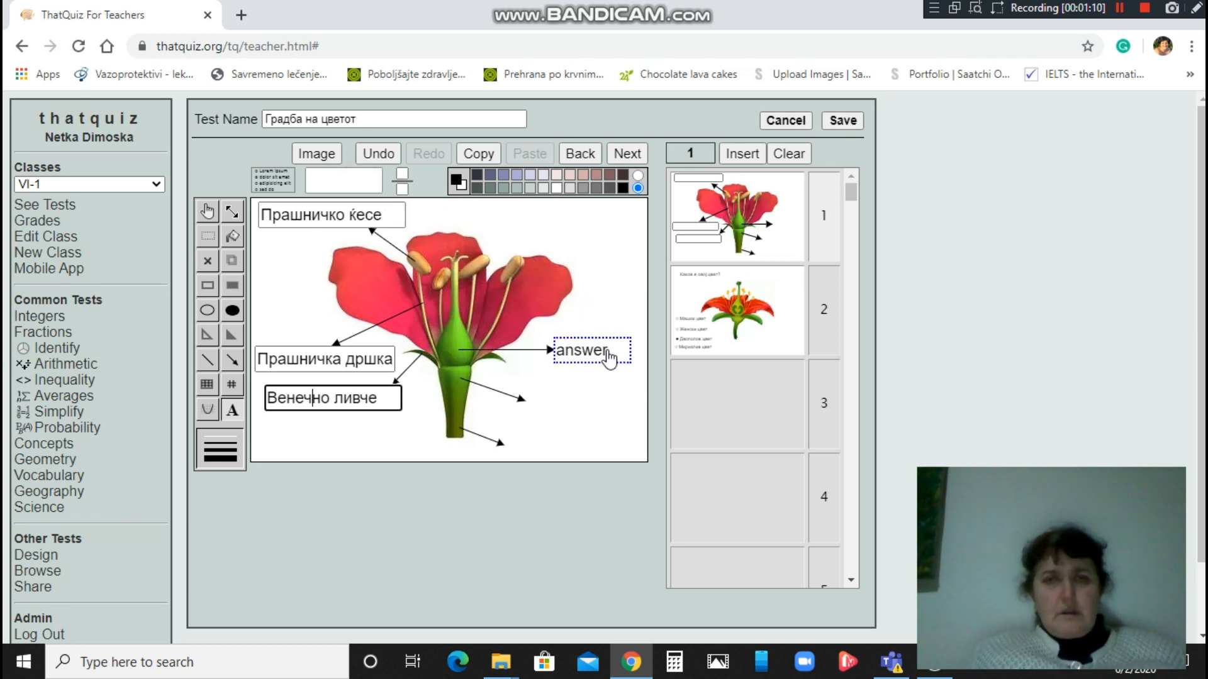
Set the middle-right arrow's answer box to Толчник.
double_click(609, 352)
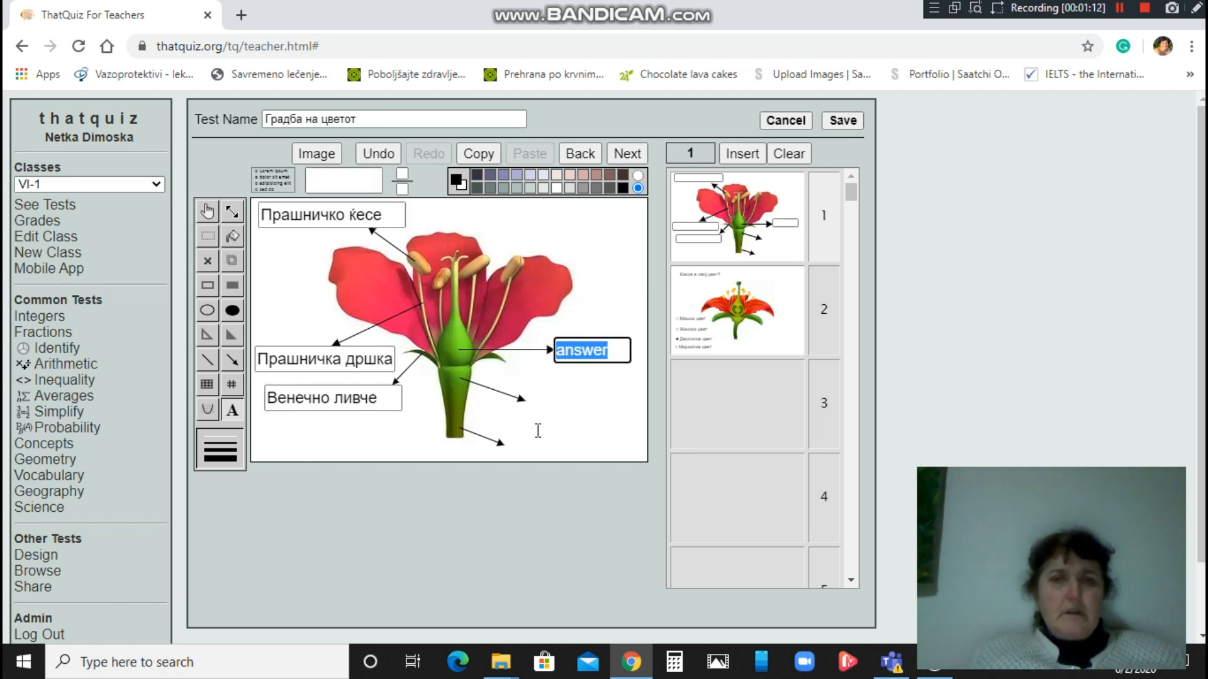
key("BackSpace")
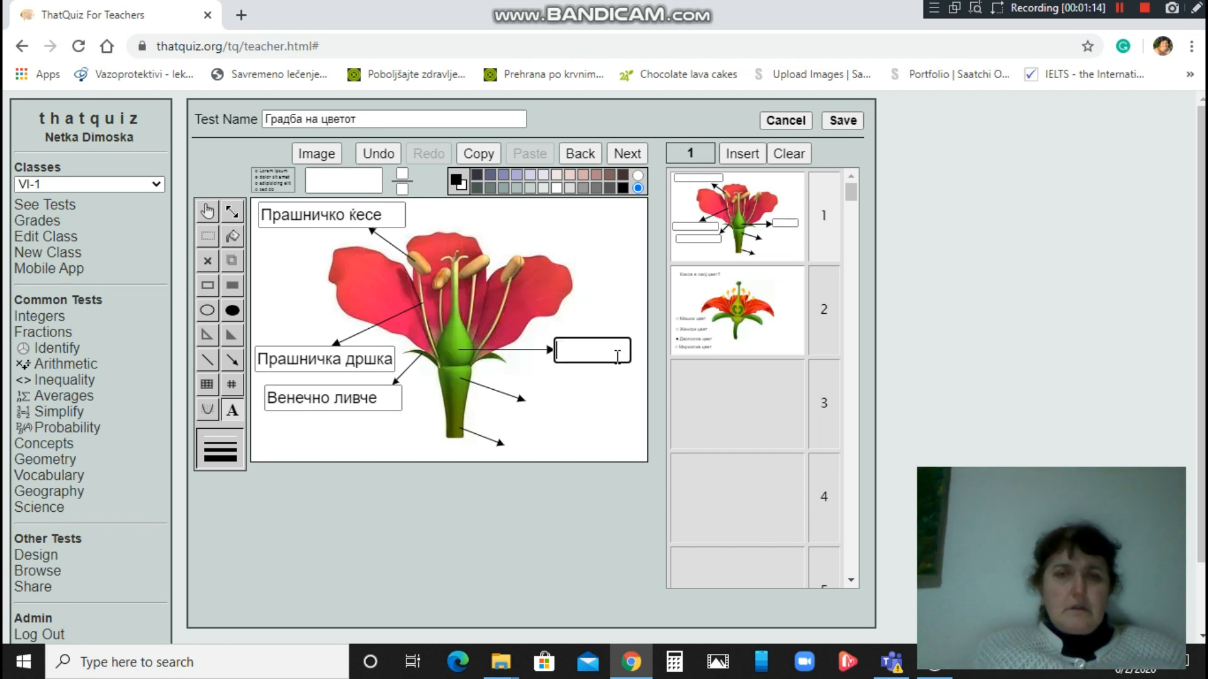
type("Тол")
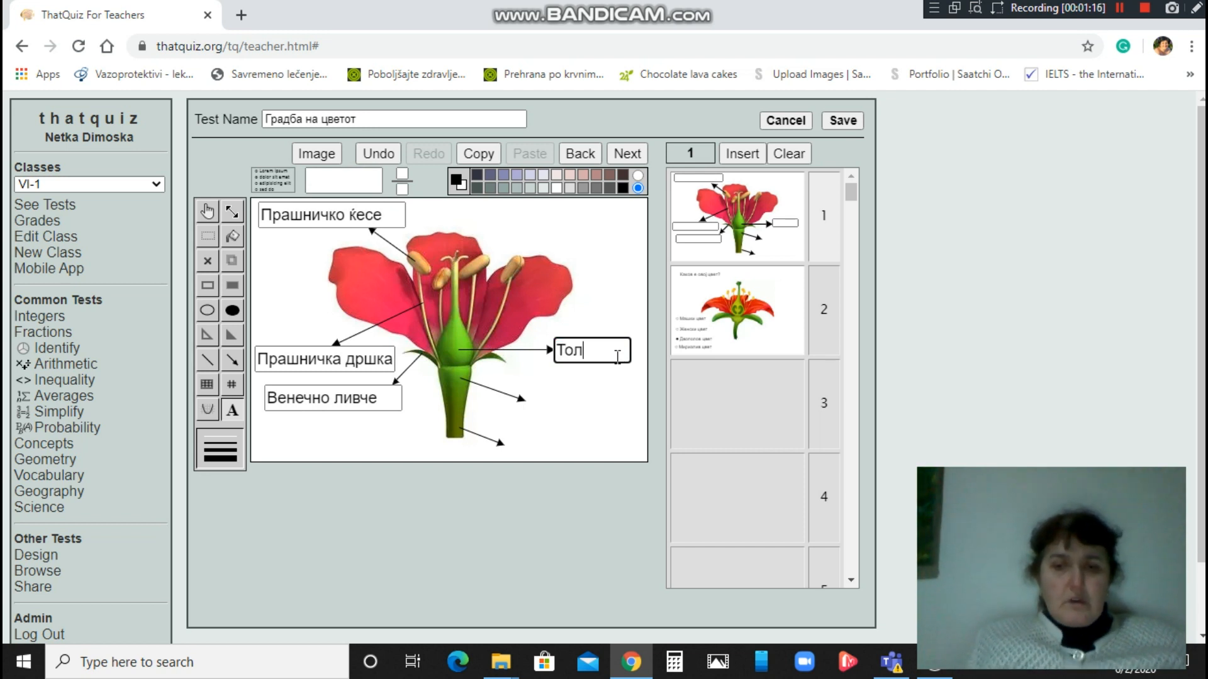
type("чник")
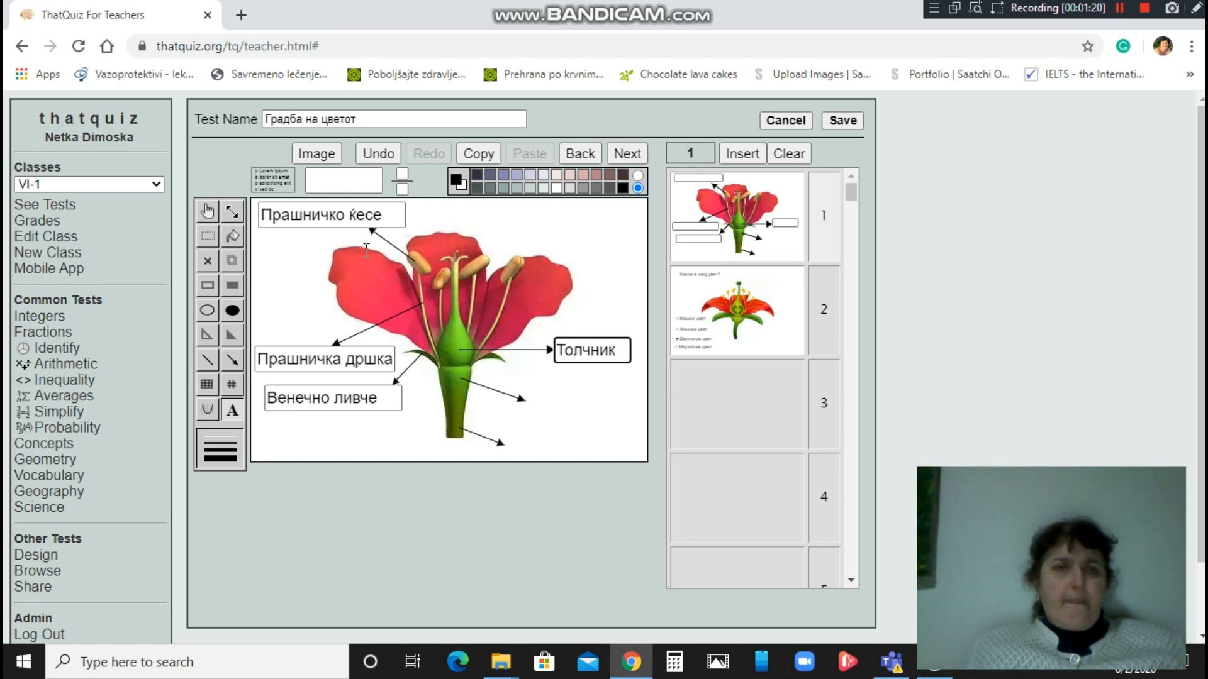
Add a widened answer box at the lower-right arrow reading Цветна ложа.
left_click_drag(349, 186, 570, 403)
double_click(568, 400)
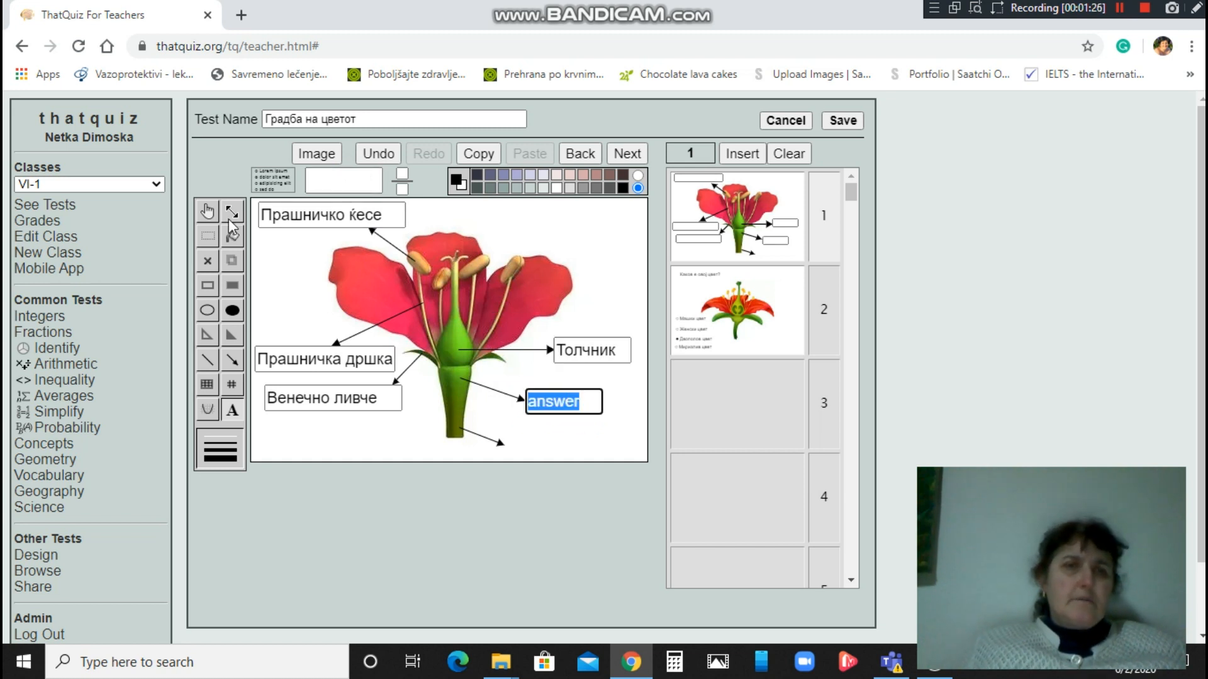
left_click(232, 214)
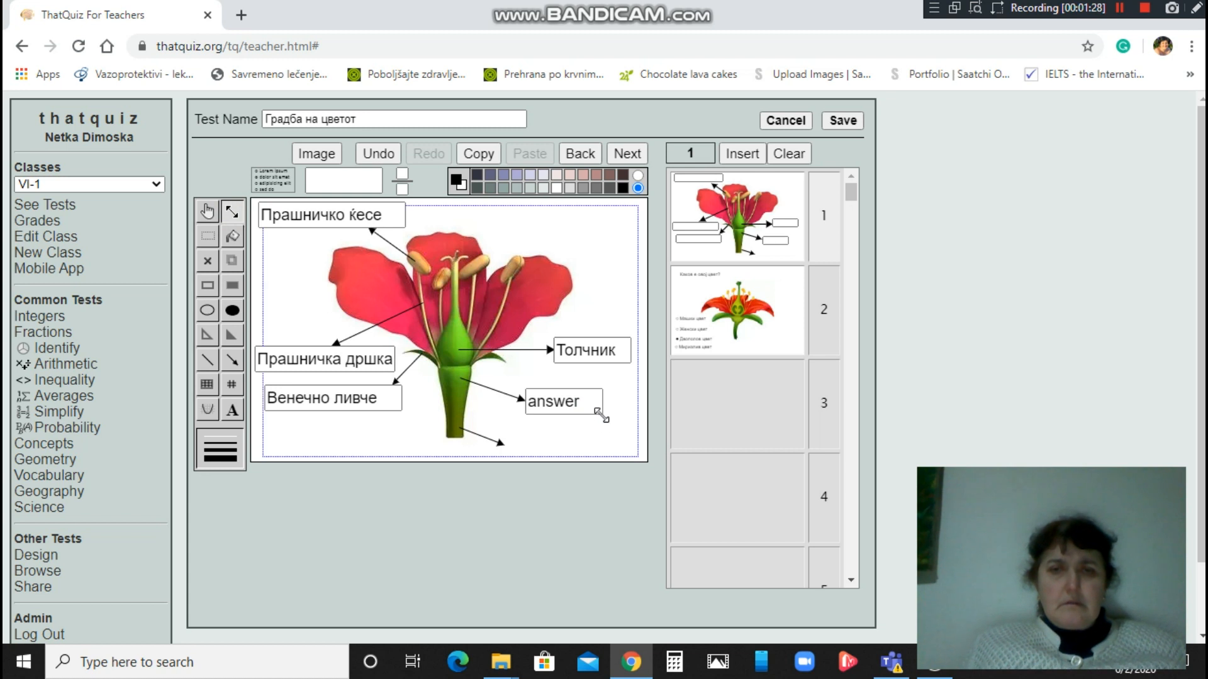
left_click_drag(601, 414, 640, 414)
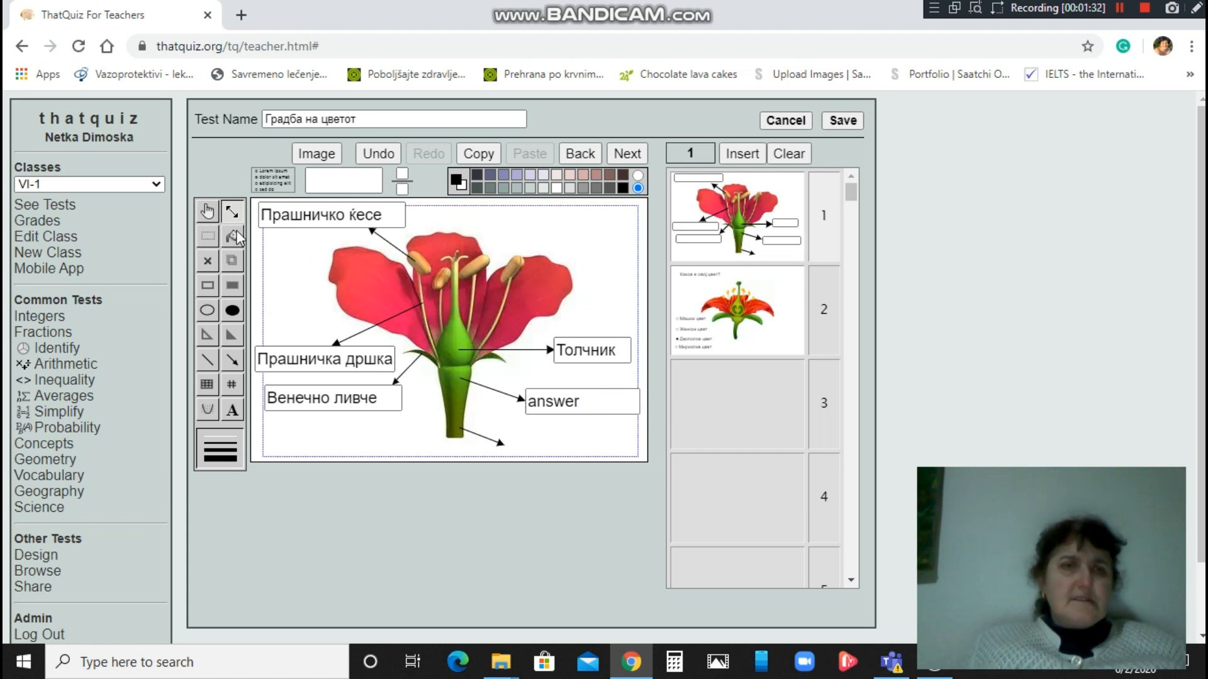
left_click(235, 415)
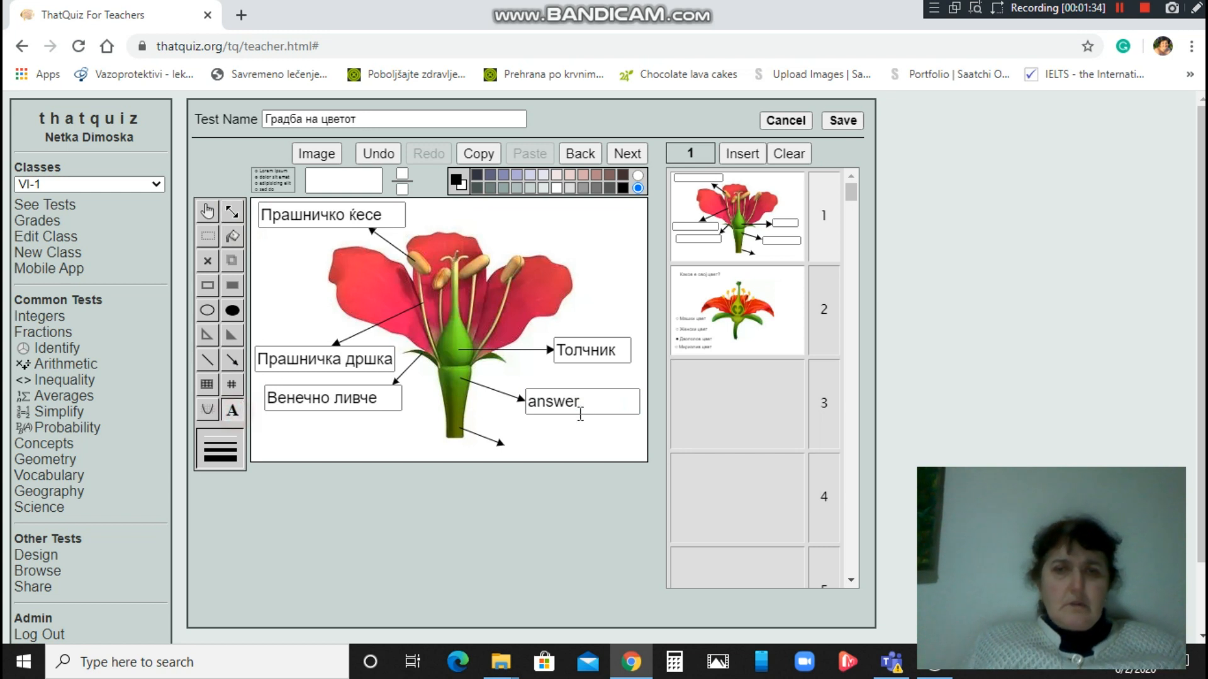
left_click(582, 404)
key("BackSpace")
key("BackSpace")
key("BackSpace")
key("BackSpace")
key("BackSpace")
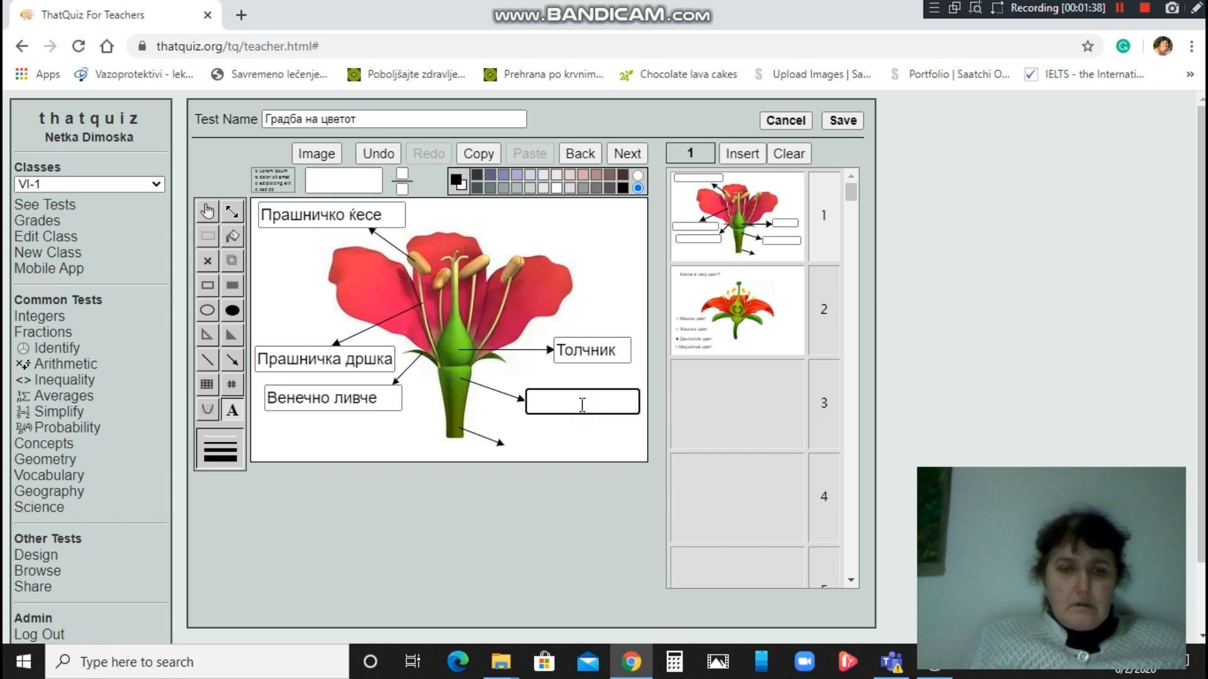
type("Цвет")
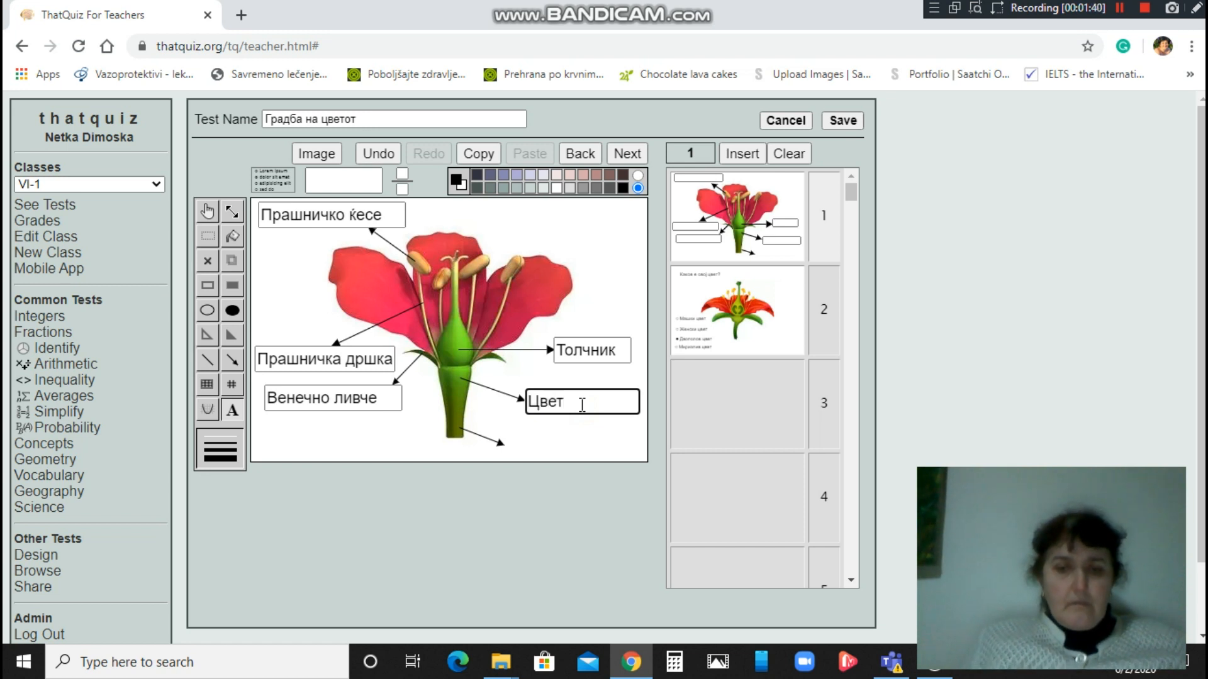
type("на ложа")
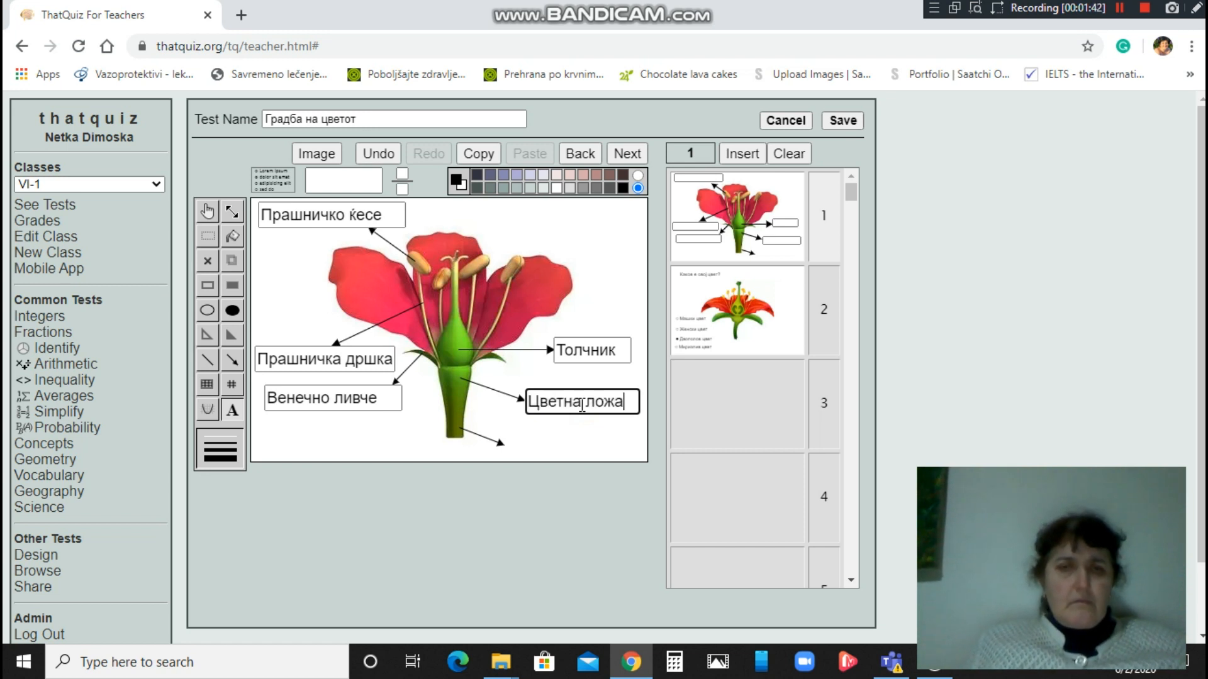
left_click(527, 446)
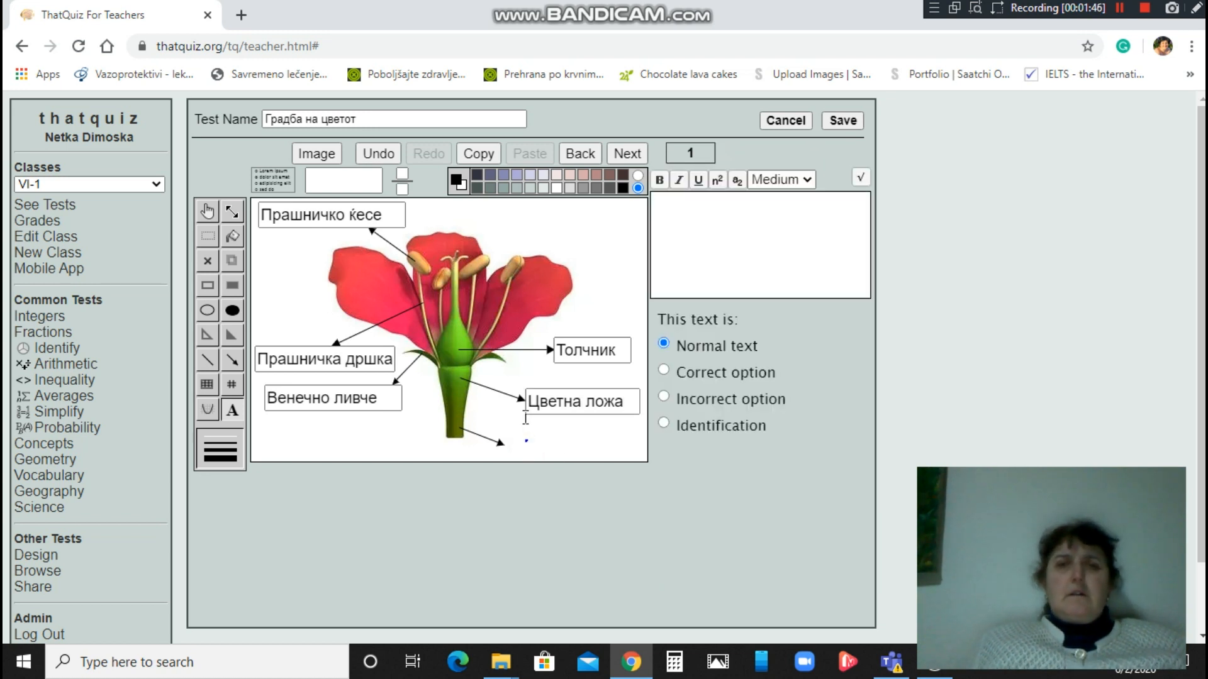
Place a new answer box at the flower's bottom arrow and widen it with the Resize tool.
left_click_drag(336, 180, 534, 440)
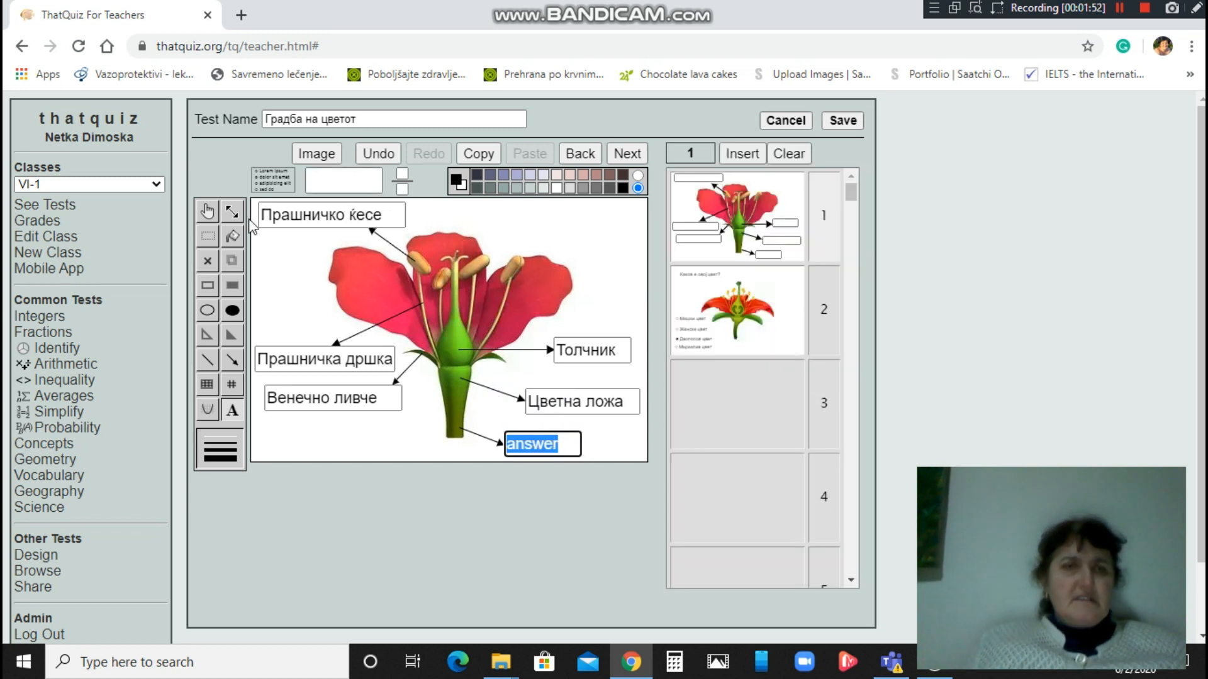
left_click(233, 211)
left_click(603, 450)
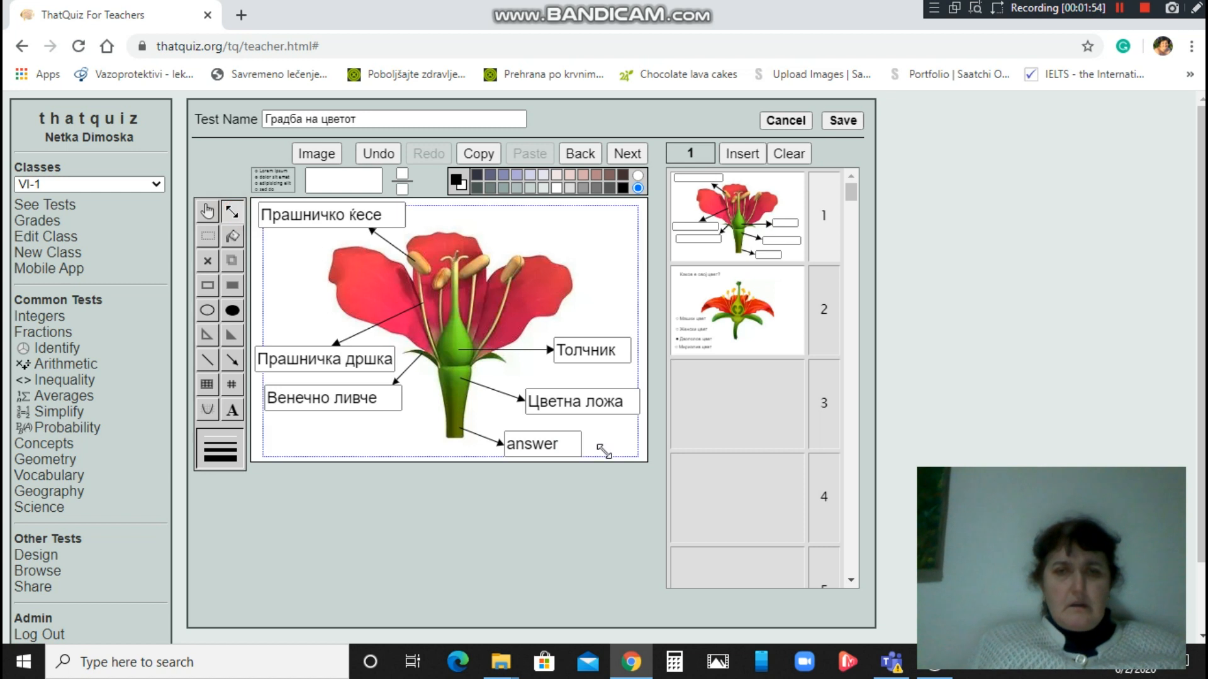
mouse_move(579, 440)
left_mouse_down()
mouse_move(610, 448)
mouse_move(587, 439)
left_mouse_up()
left_click(570, 439)
left_click_drag(570, 438, 623, 438)
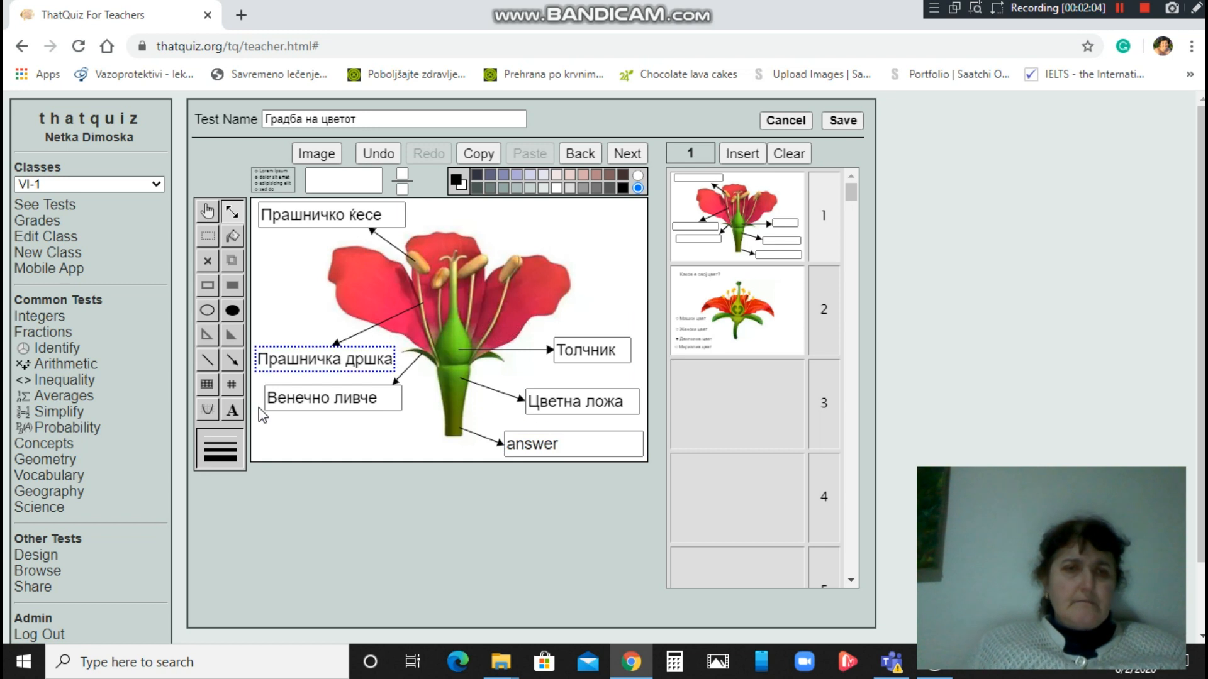
Replace the box's placeholder text with 'Цветна дршка' and save the test.
left_click(232, 410)
left_click(576, 442)
key("BackSpace")
key("BackSpace")
key("BackSpace")
key("BackSpace")
key("BackSpace")
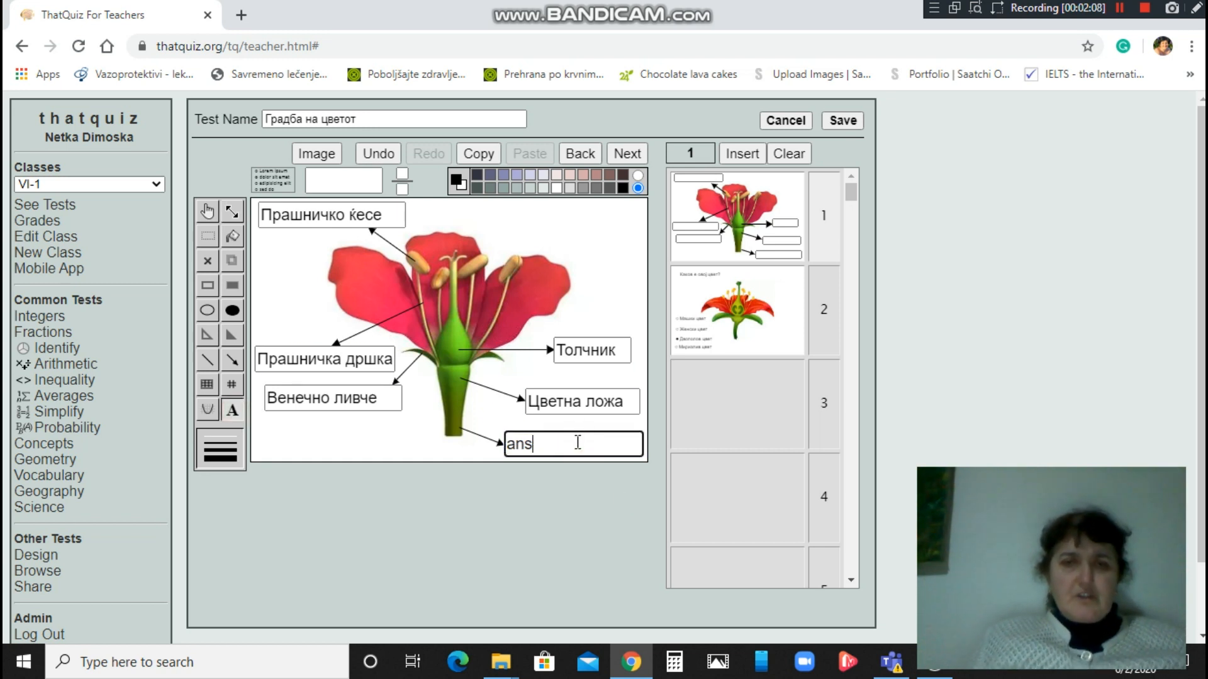
key("BackSpace")
type("Цветна д")
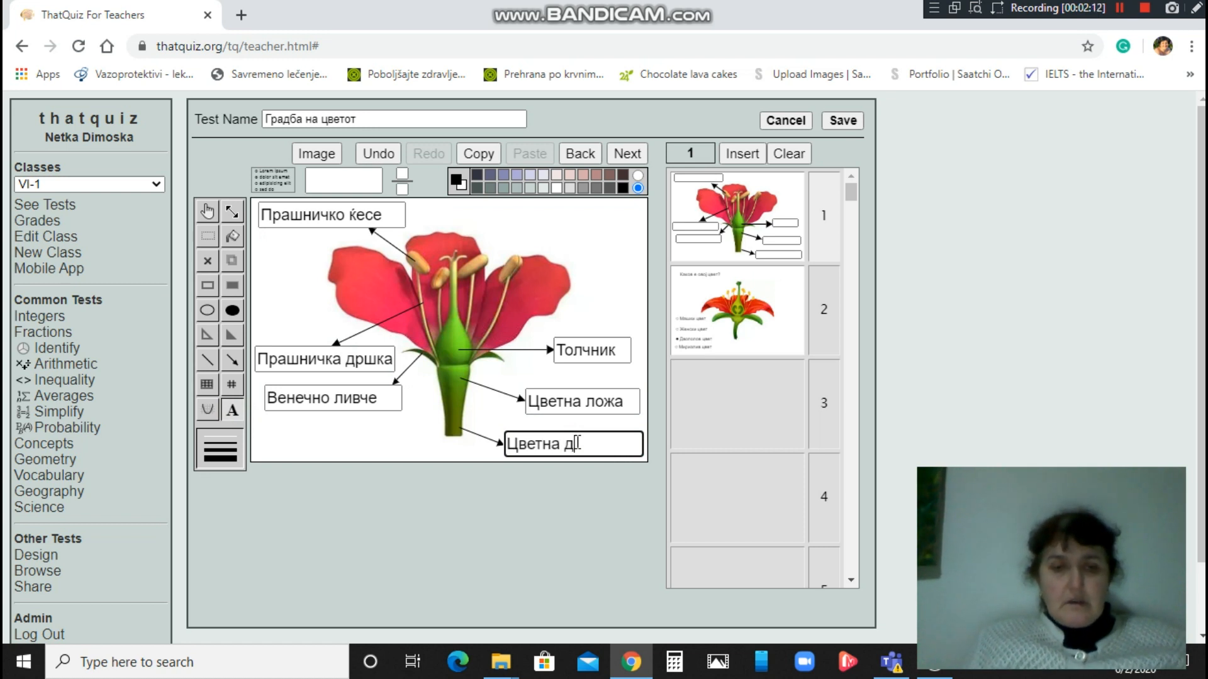
type("ршка")
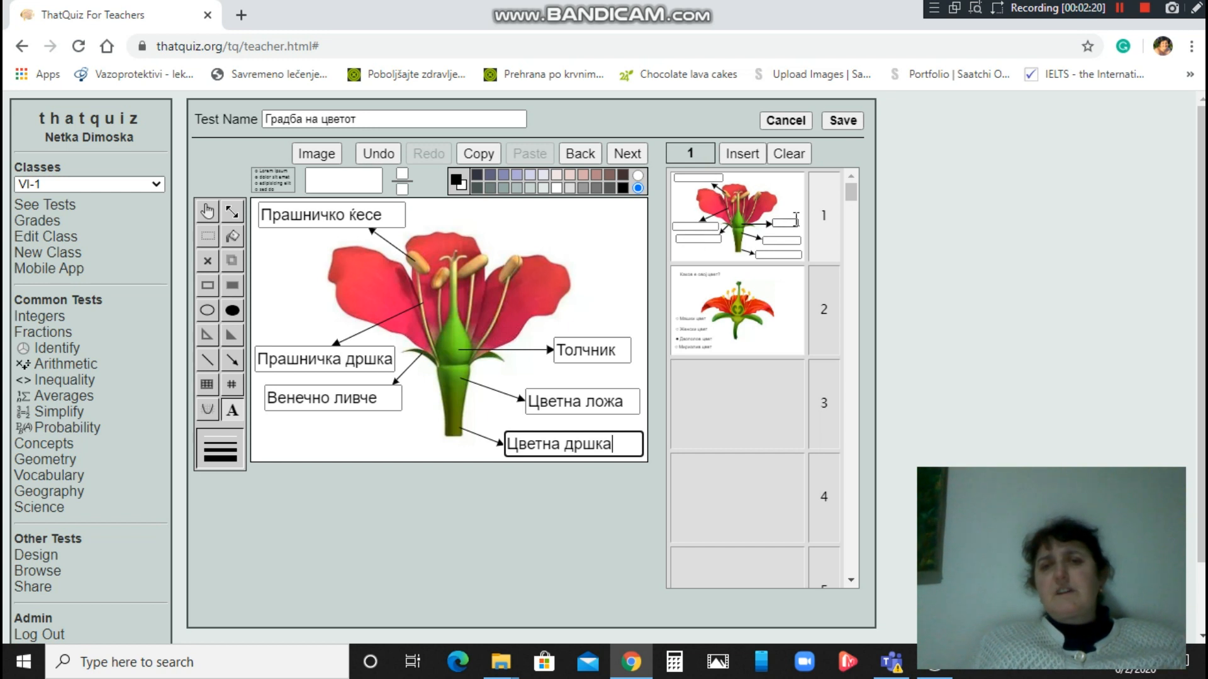
left_click(843, 121)
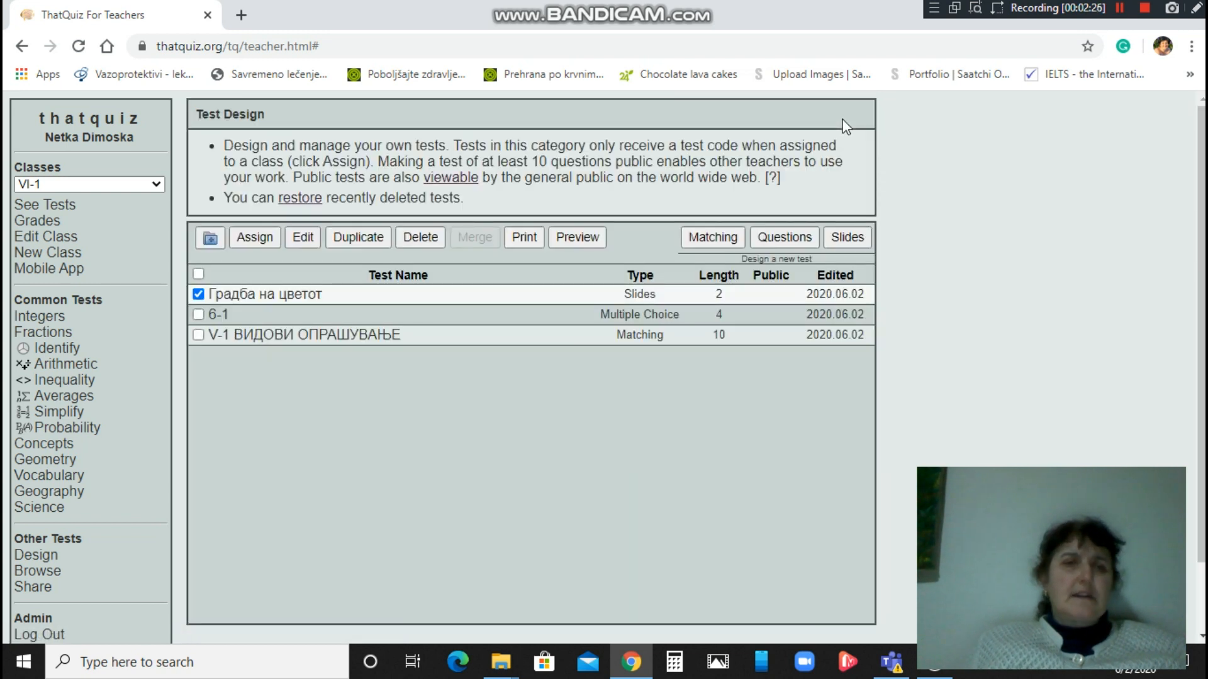
Preview Градба на цветот and fill the first labels: Прашничка дршка, Прашничко ќесе, Чашкино ли.
left_click(568, 238)
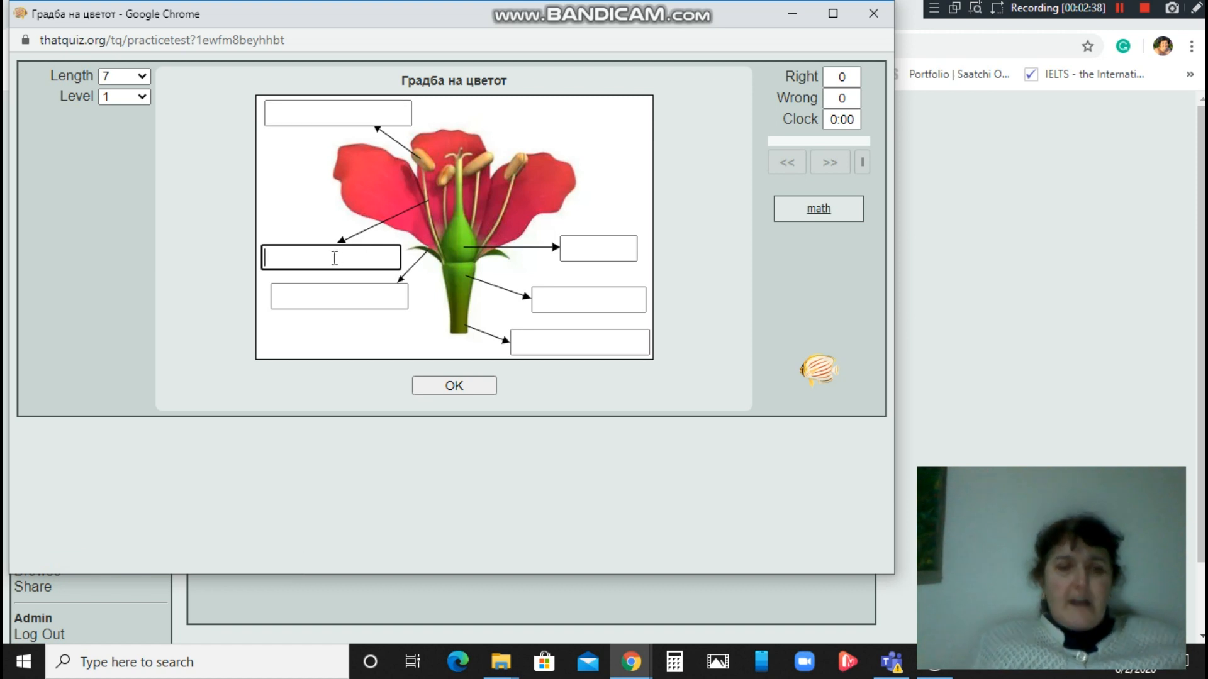
type("ашничка")
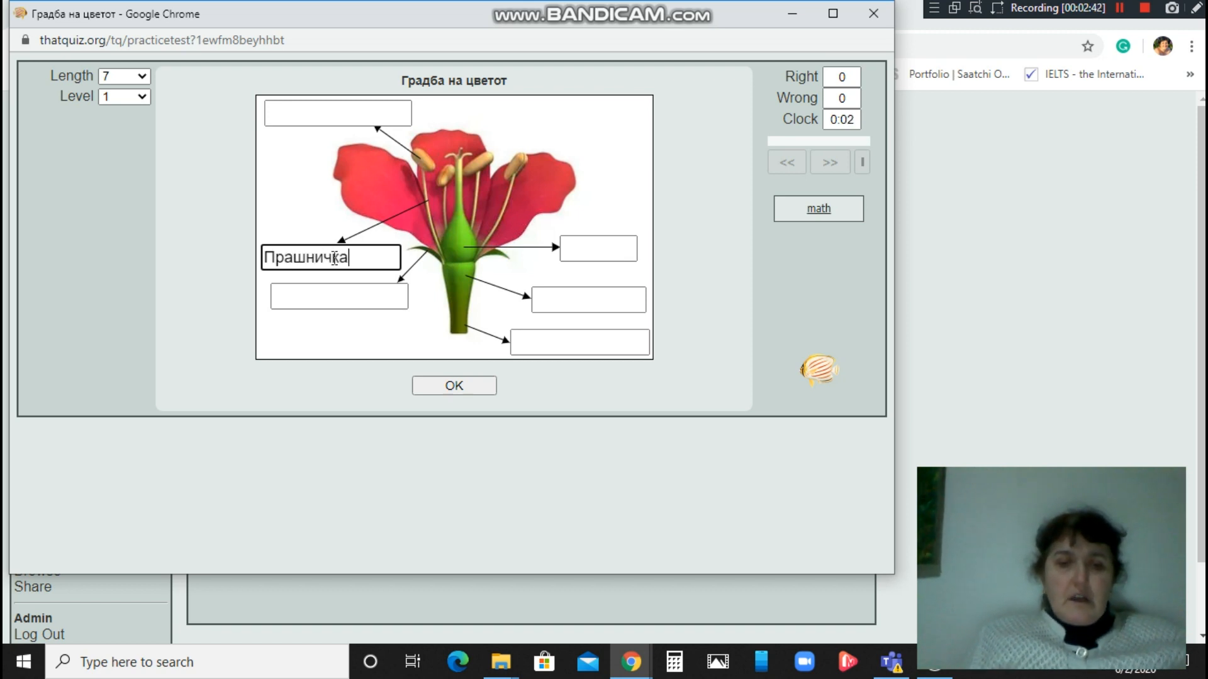
type(" дршка")
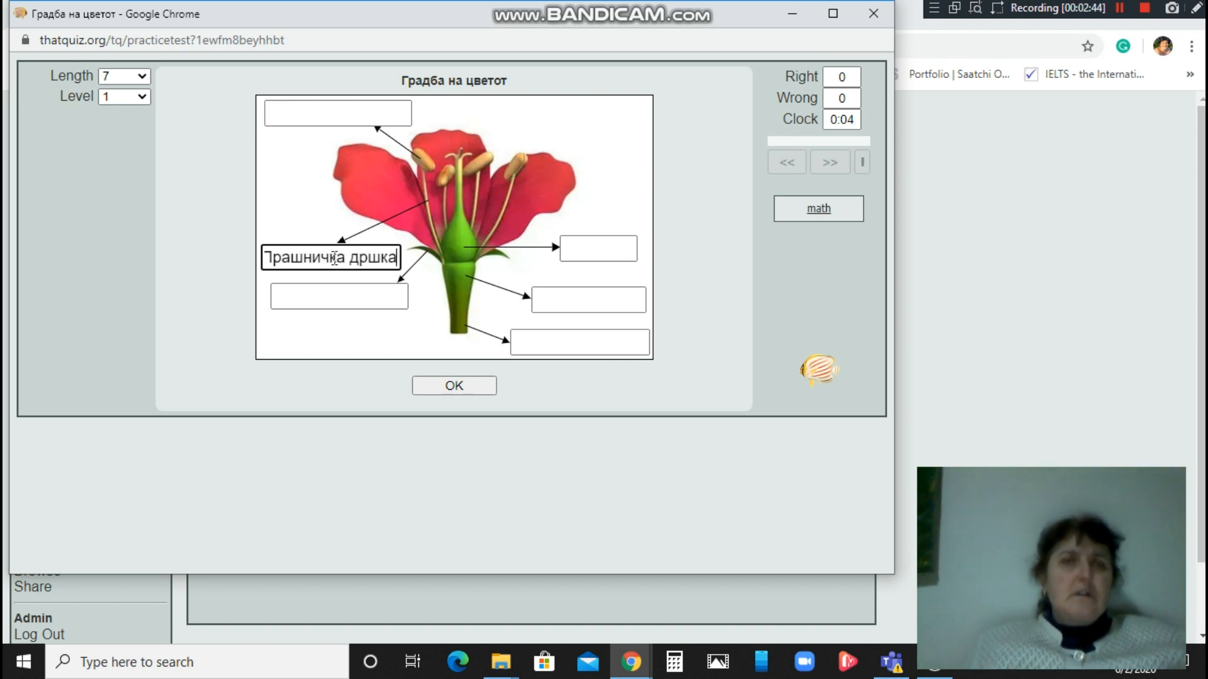
left_click(295, 114)
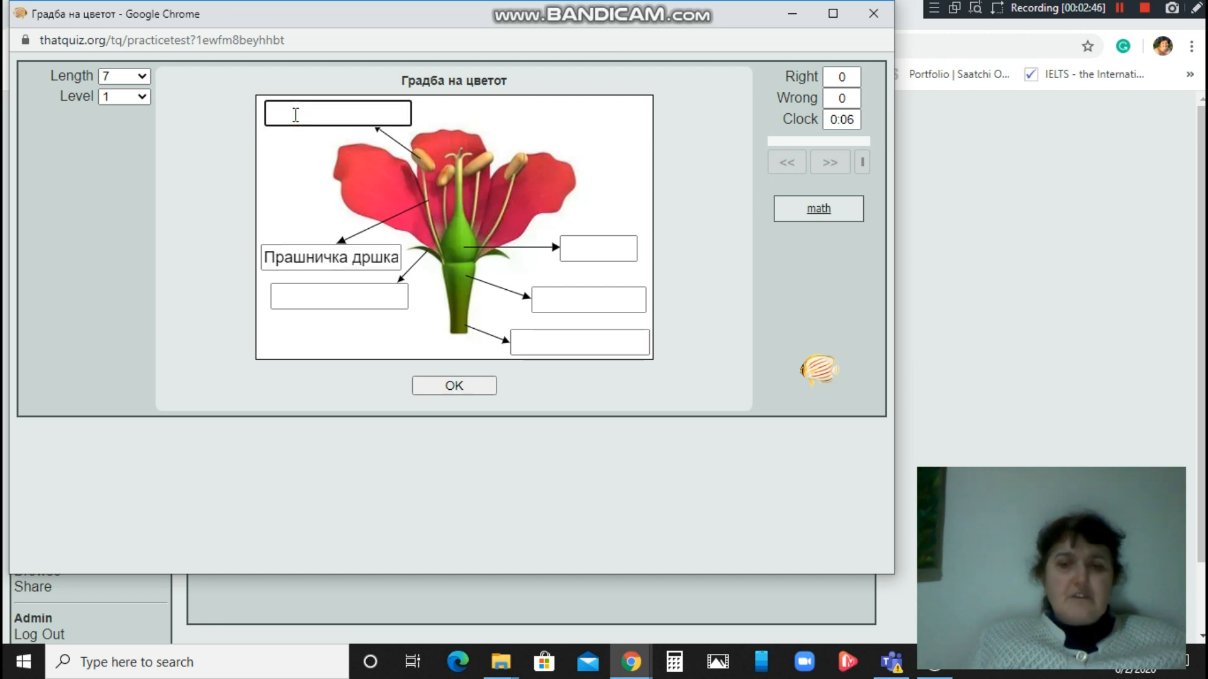
type("Праш")
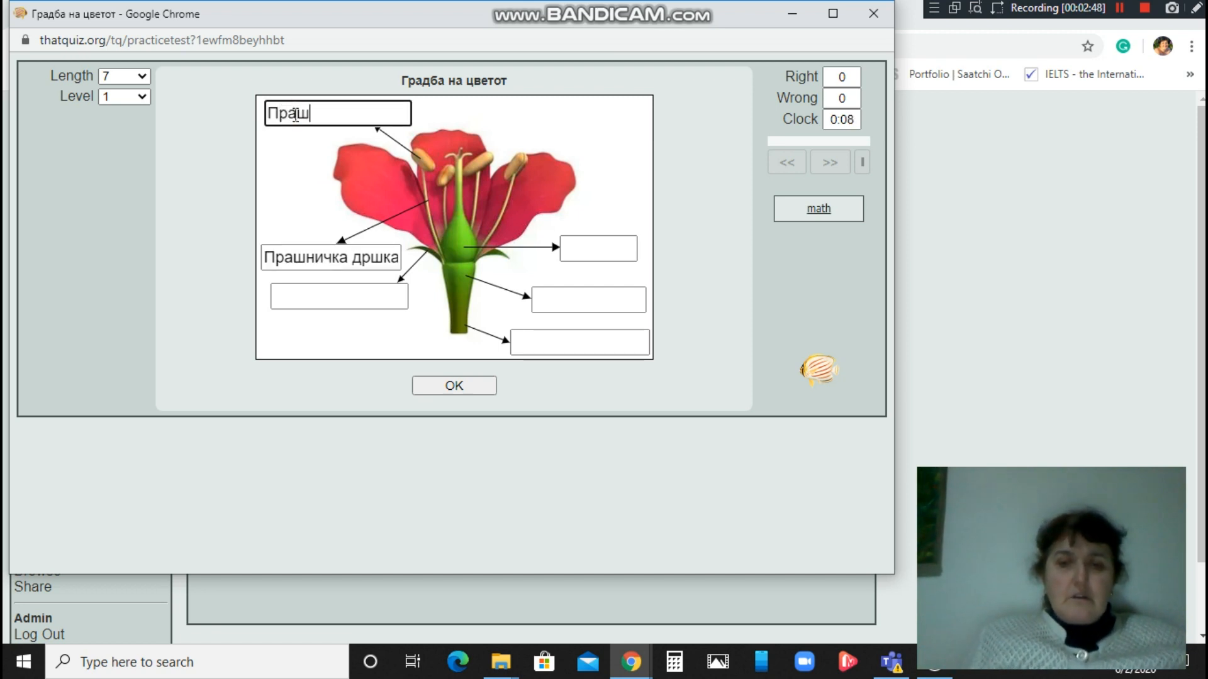
type("ничко ќесе")
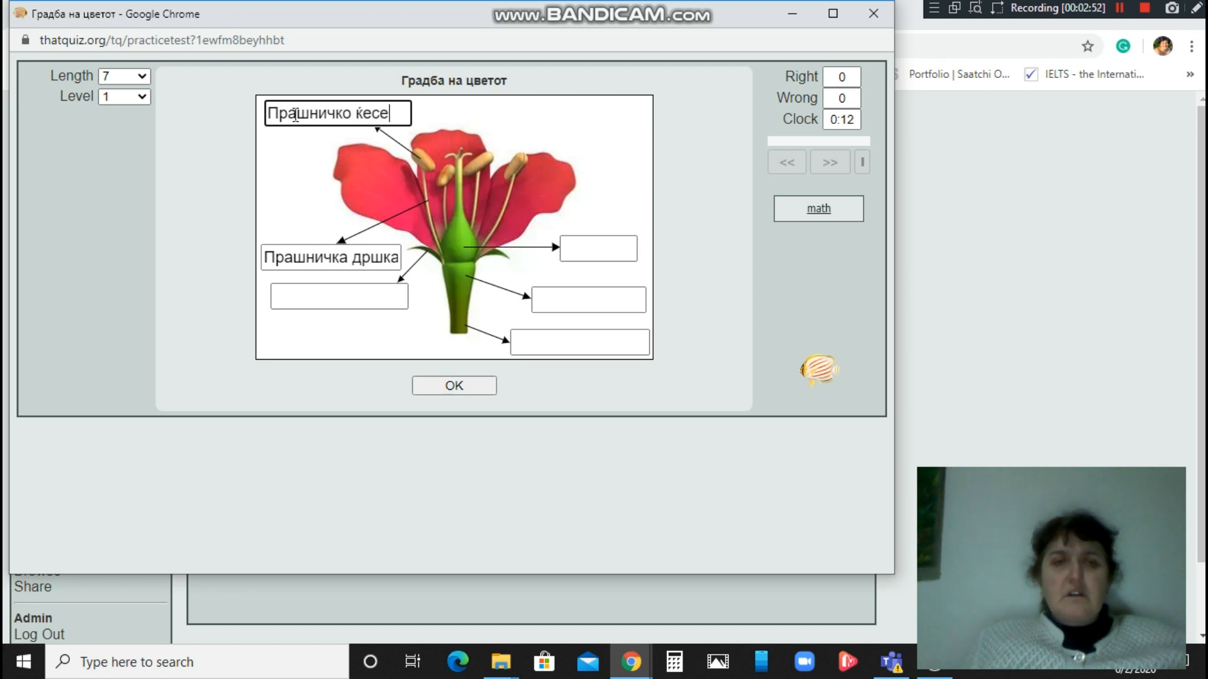
left_click(338, 302)
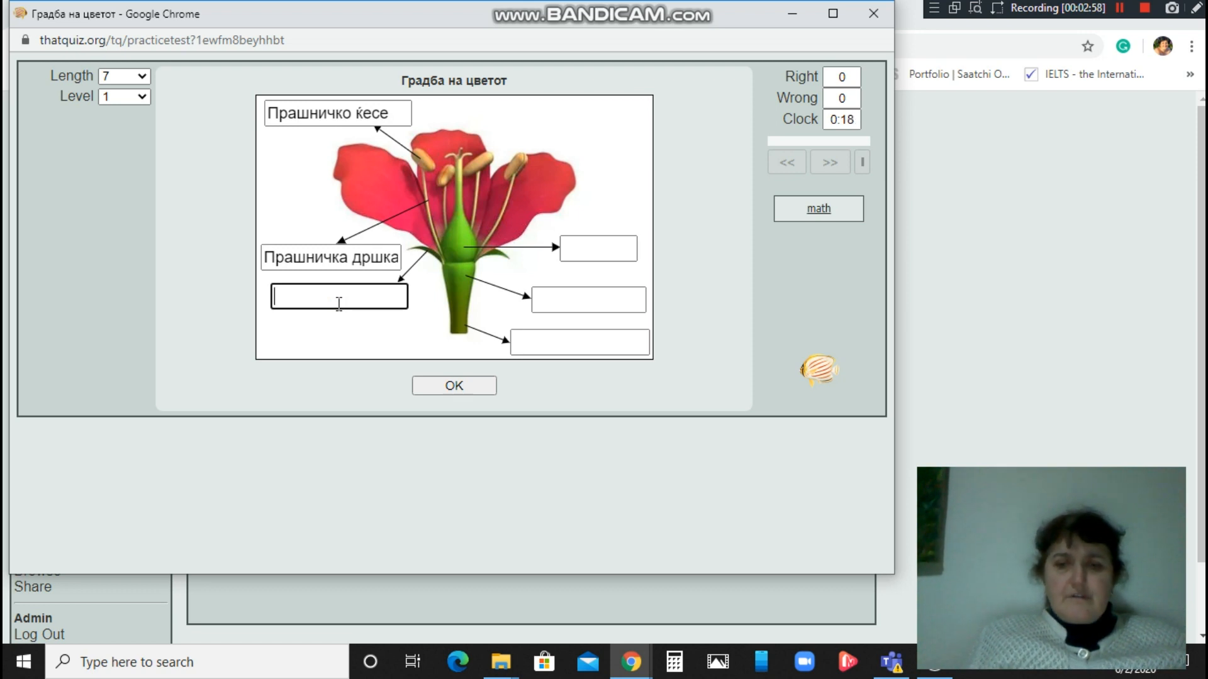
type("Чашкино ливче")
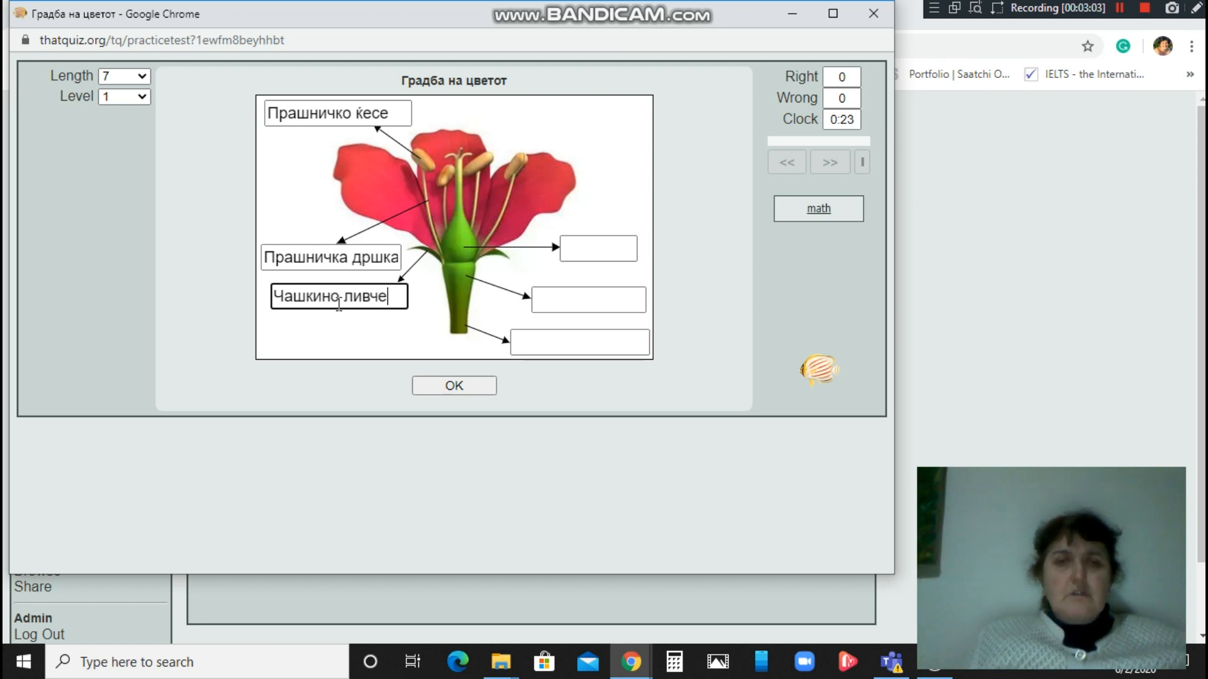
Fill the right-side label boxes with Толчни, Цветна ложа and Цветна дршка.
left_click(579, 245)
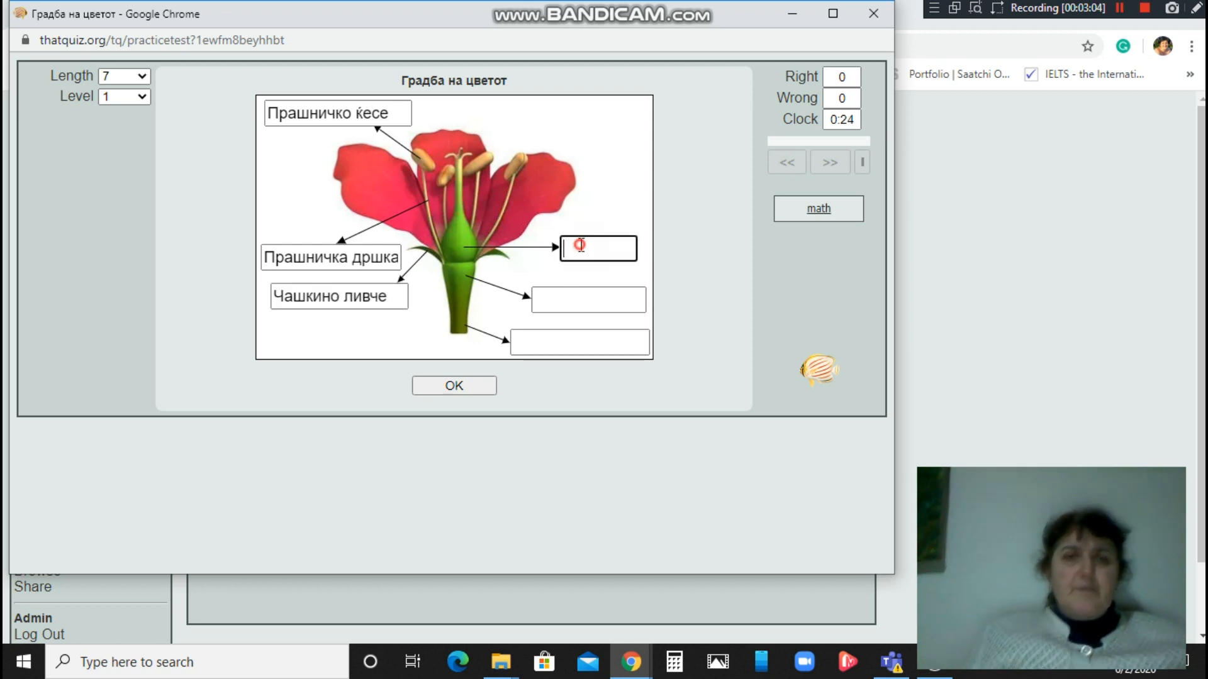
type("Толчник")
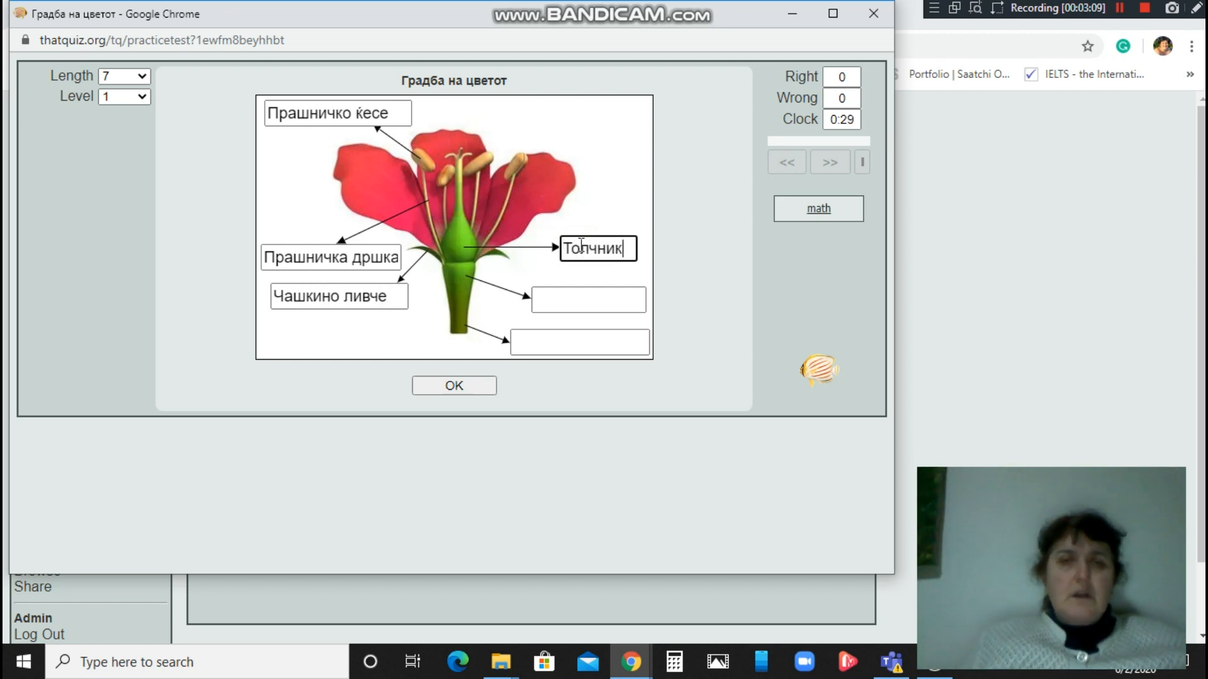
left_click(579, 296)
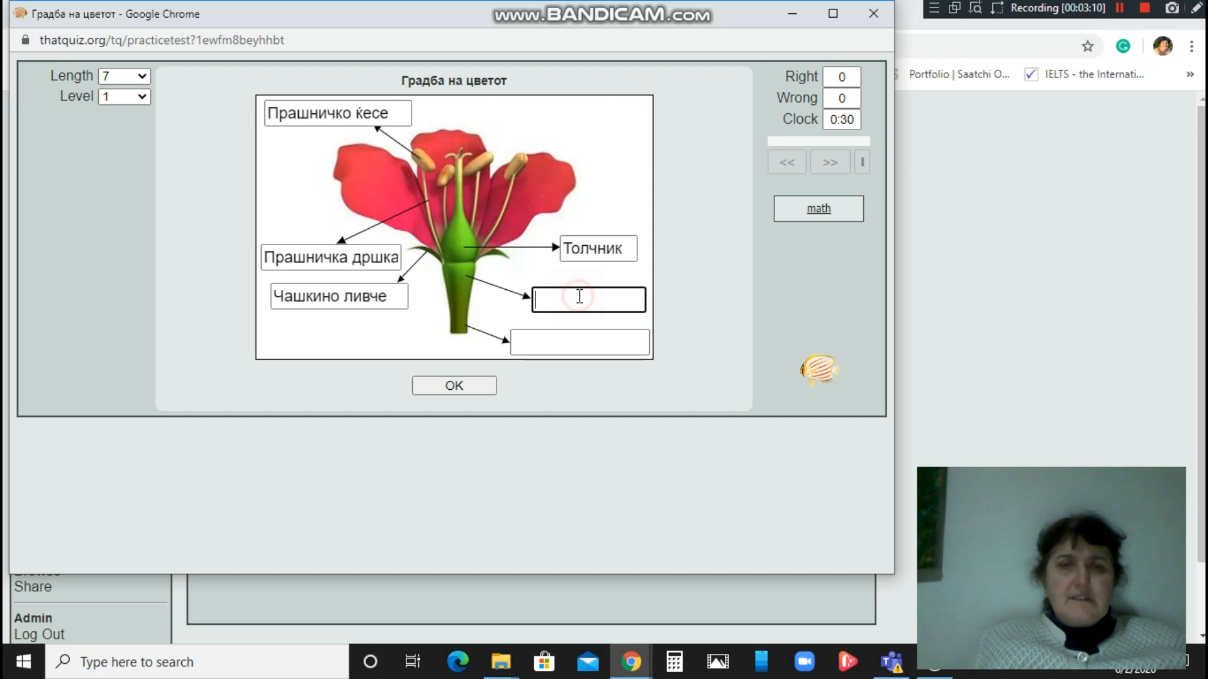
type("Цветна ложа")
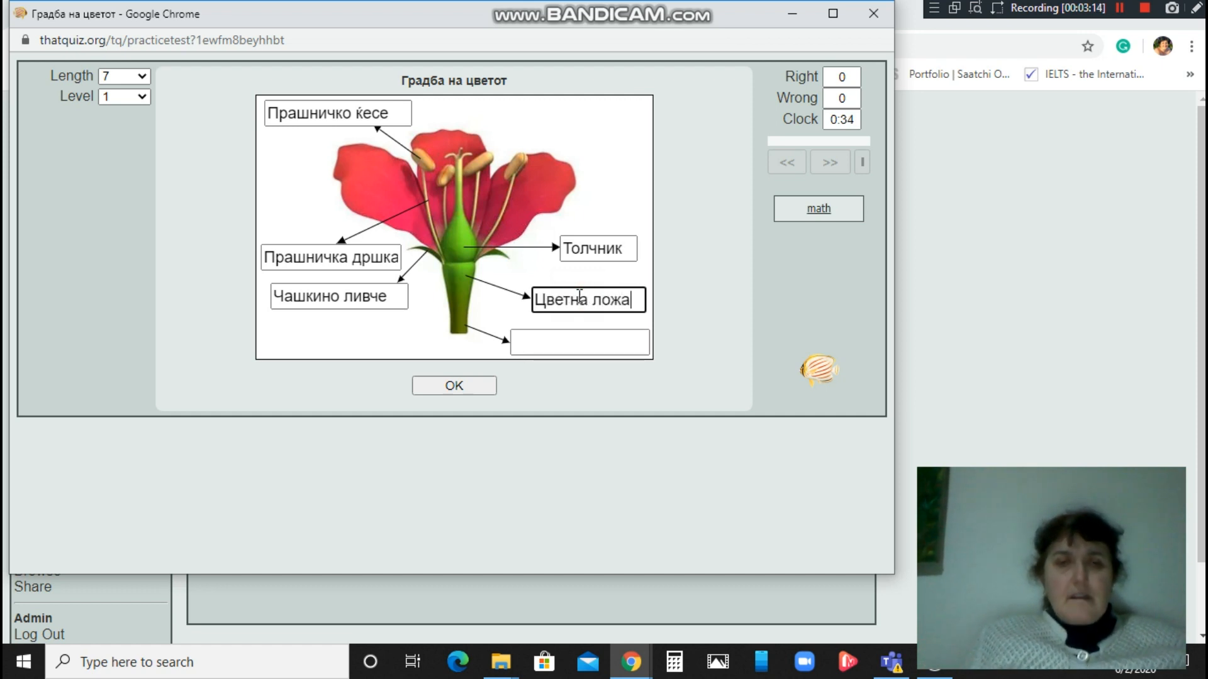
left_click(583, 338)
type("Цветм")
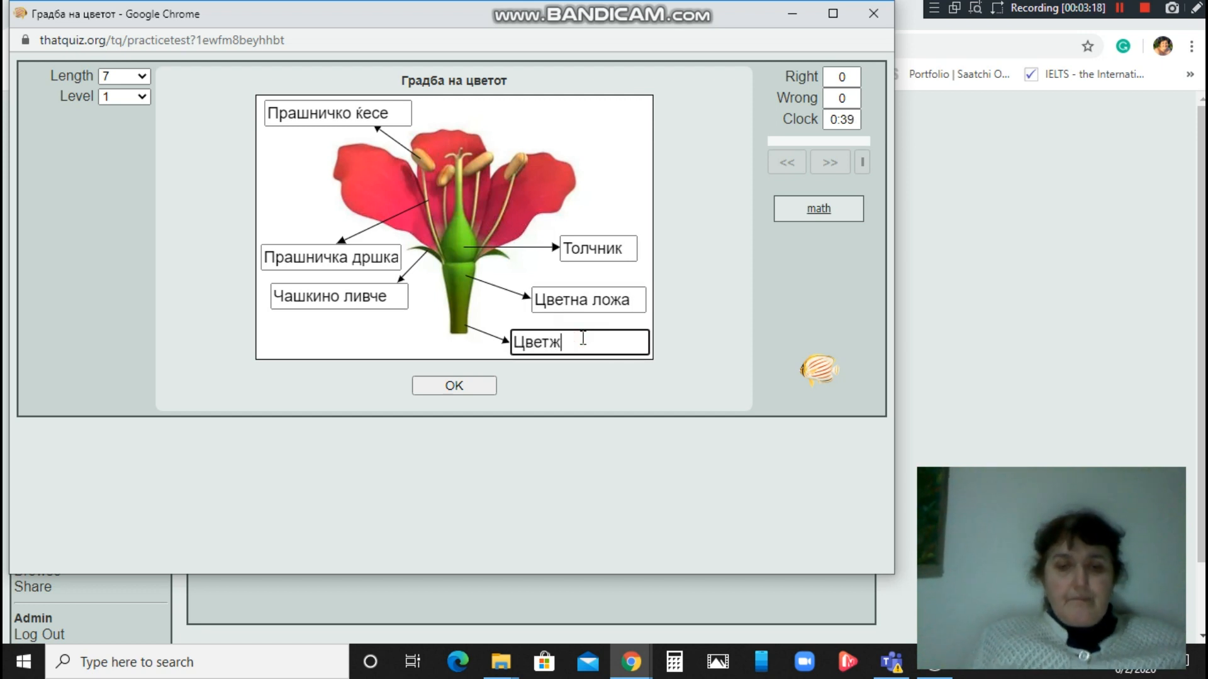
key("BackSpace")
type("н")
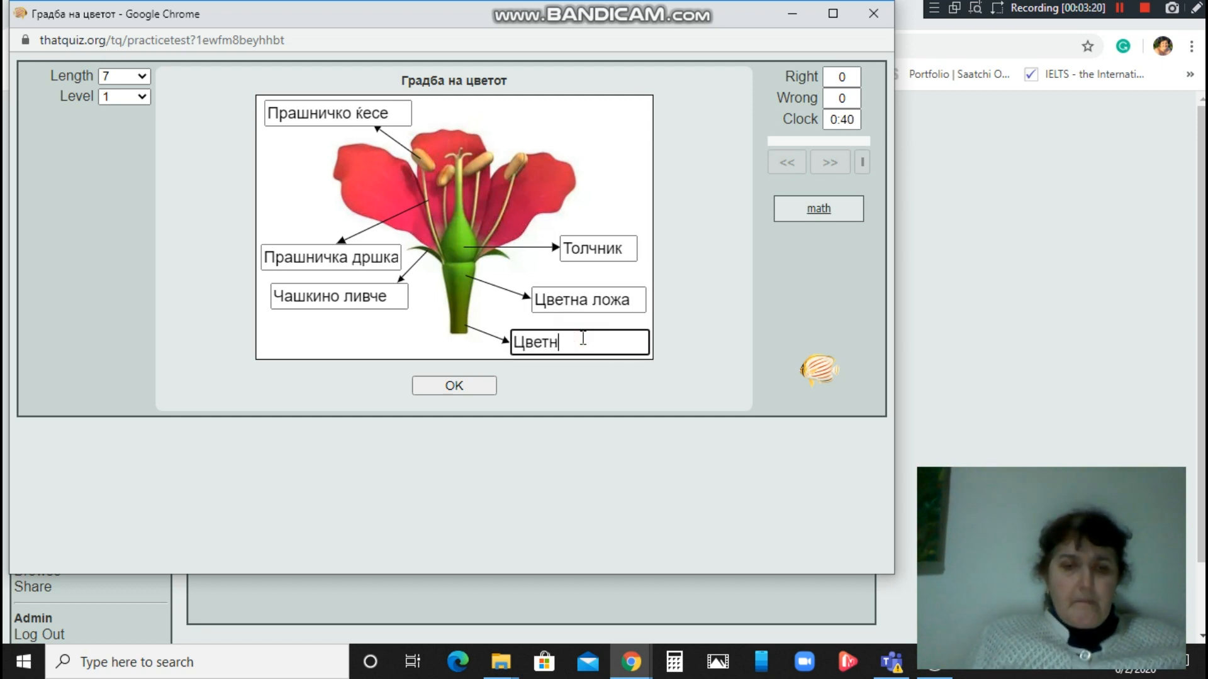
type("а дршка")
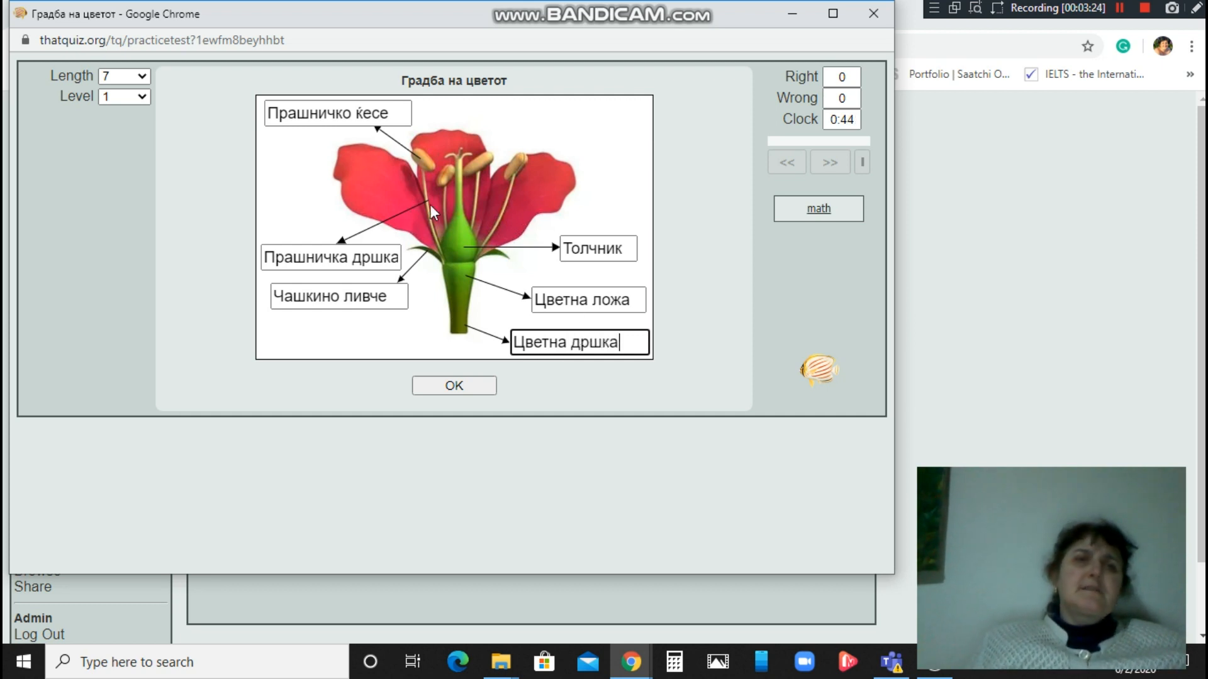
Submit the labels, pick Двополов цвет for the flower type, and finish the preview.
left_click(454, 385)
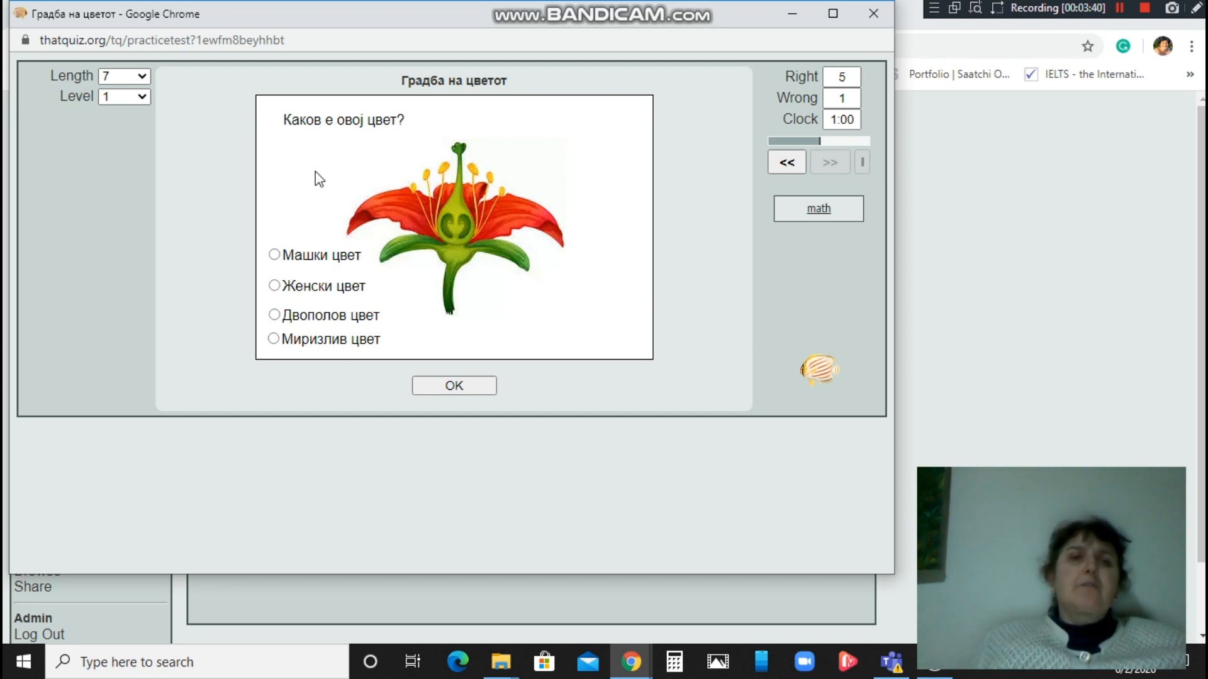
left_click(275, 315)
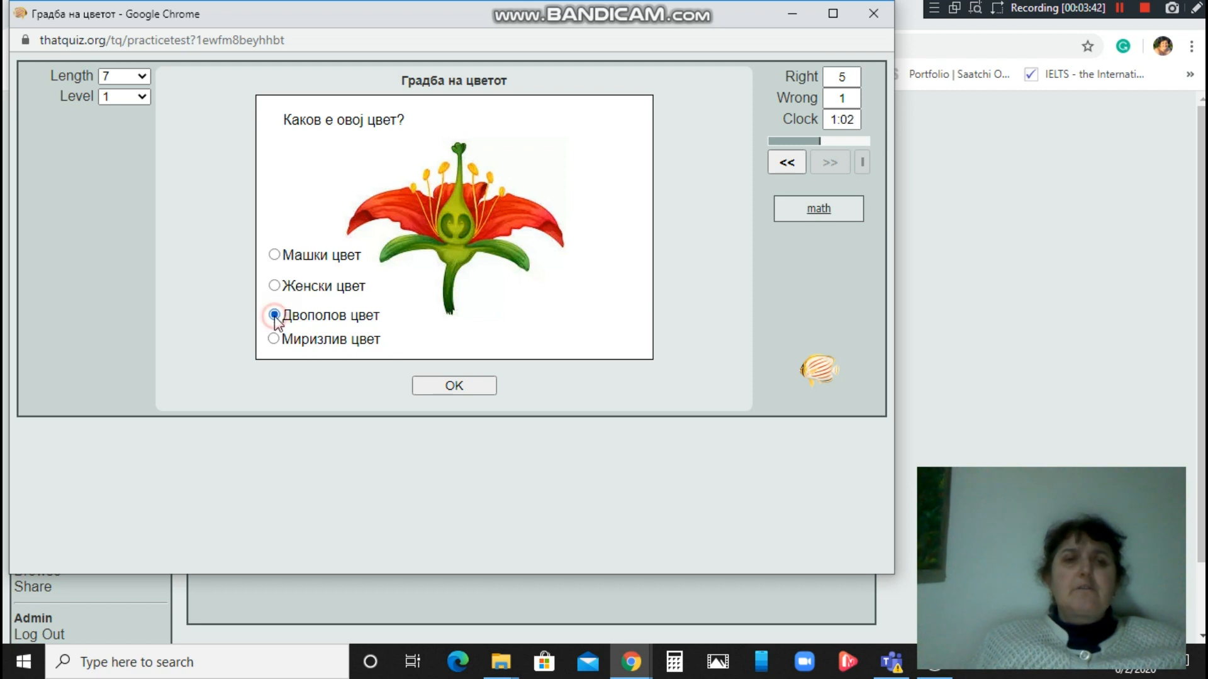
left_click(441, 385)
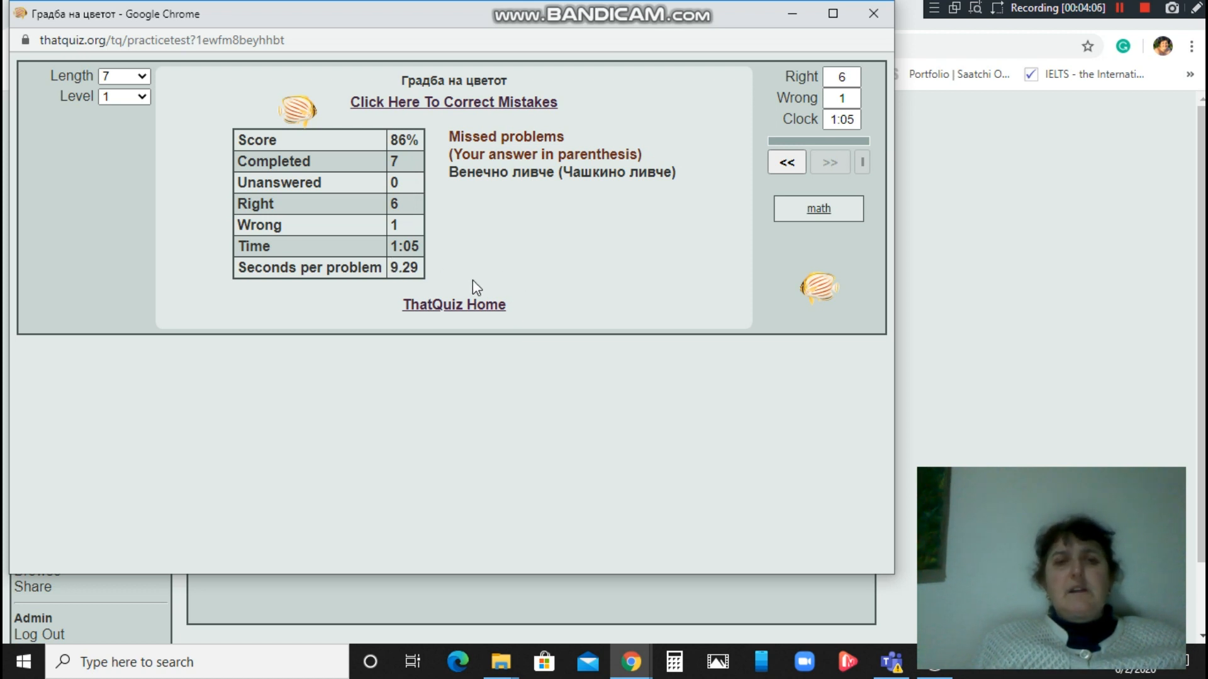
left_click(873, 14)
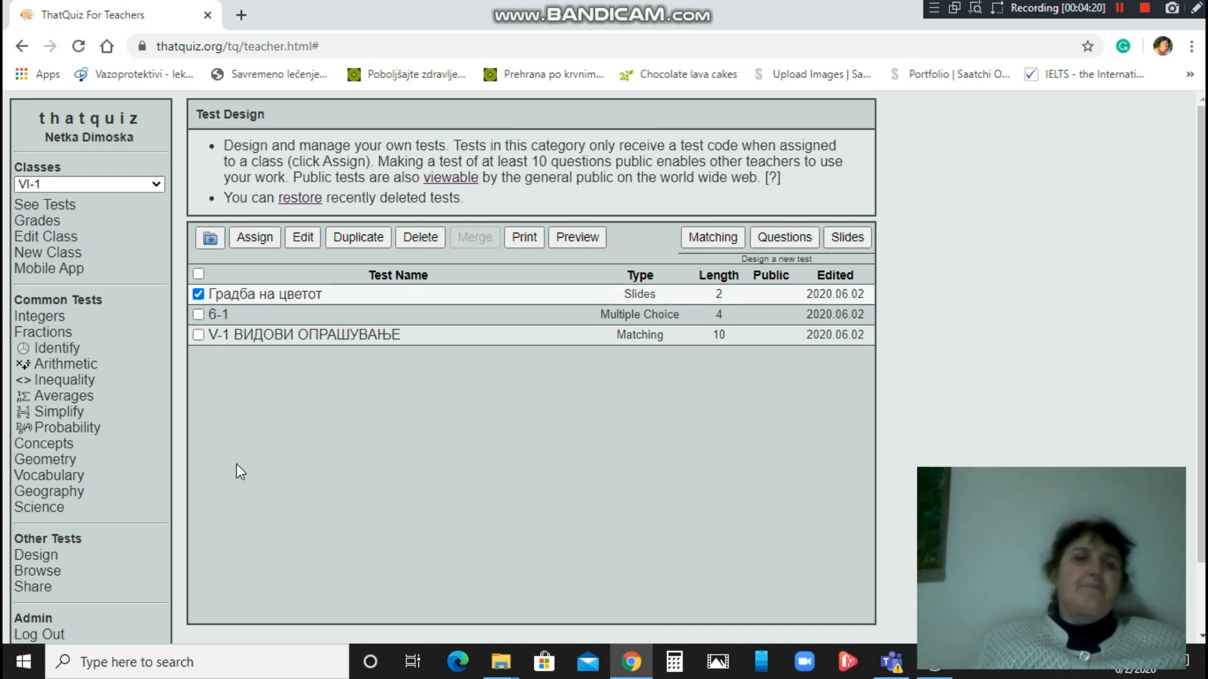
left_click(255, 237)
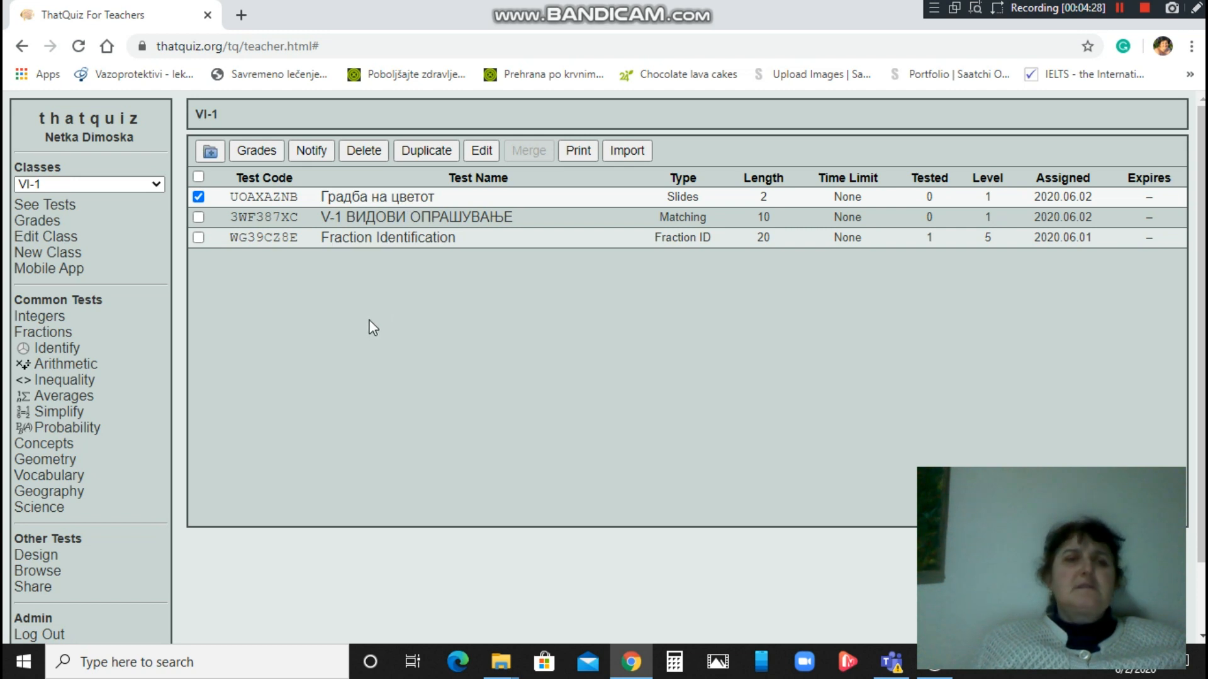
left_click(198, 197)
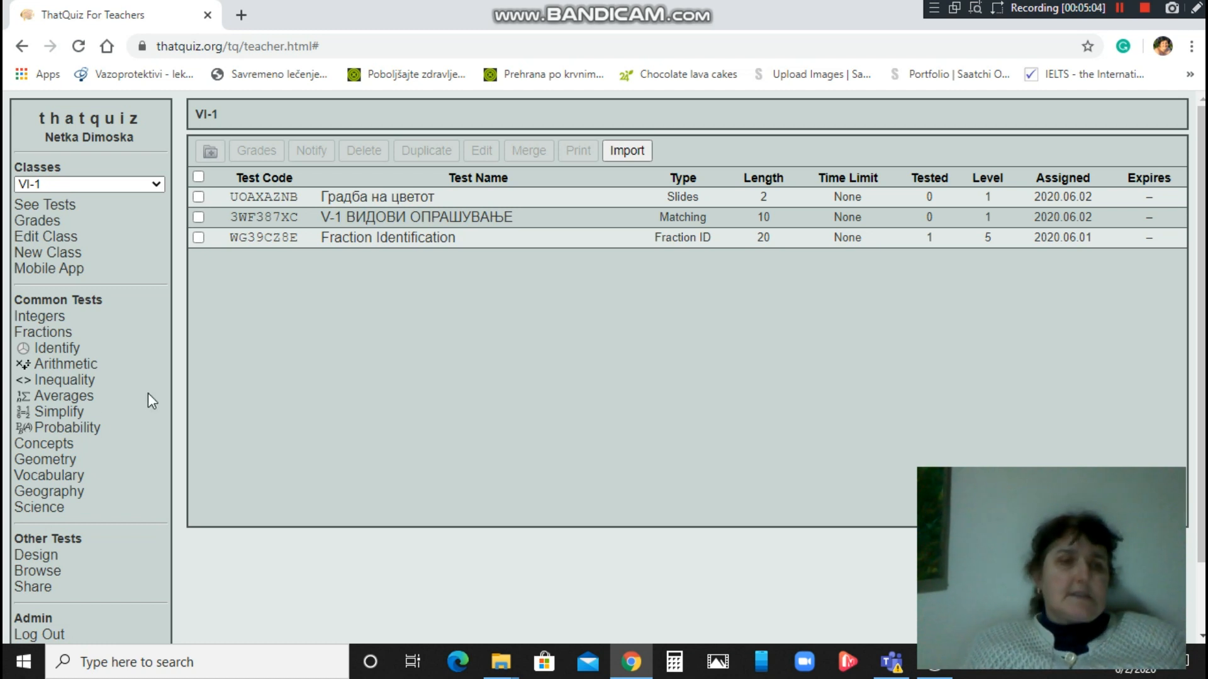
Check 6-1 in Test Design, assign it to VI-1, uncheck it, and reload the design list.
left_click(33, 556)
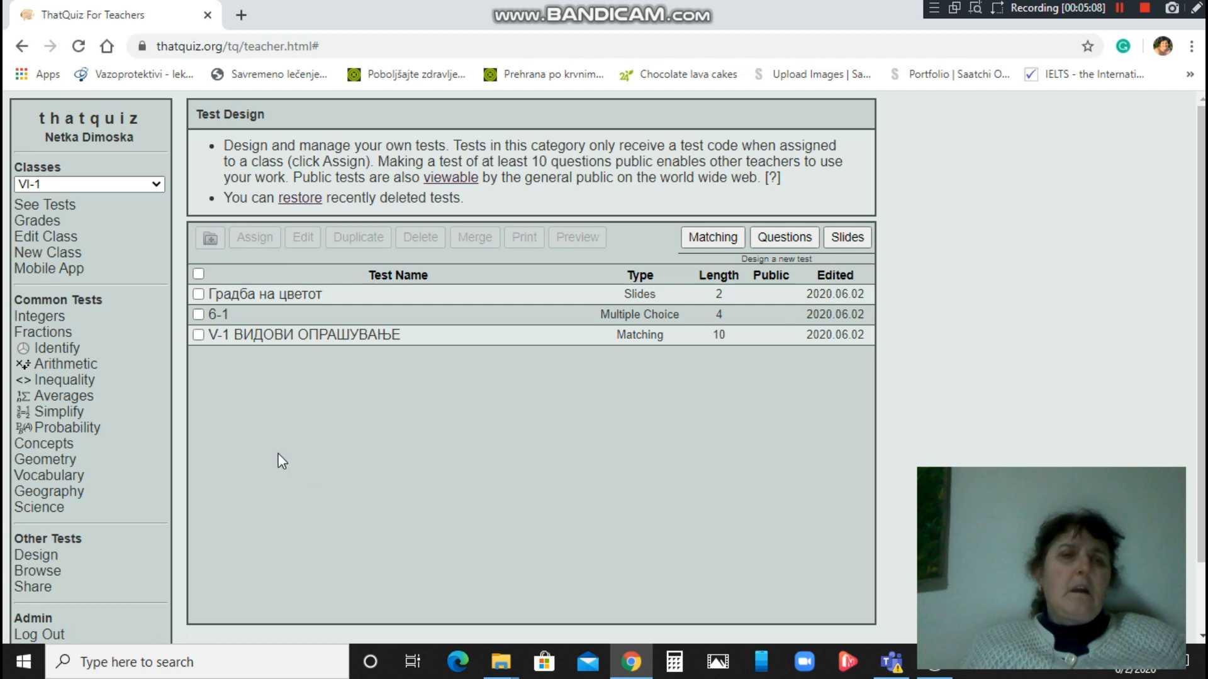
left_click(198, 315)
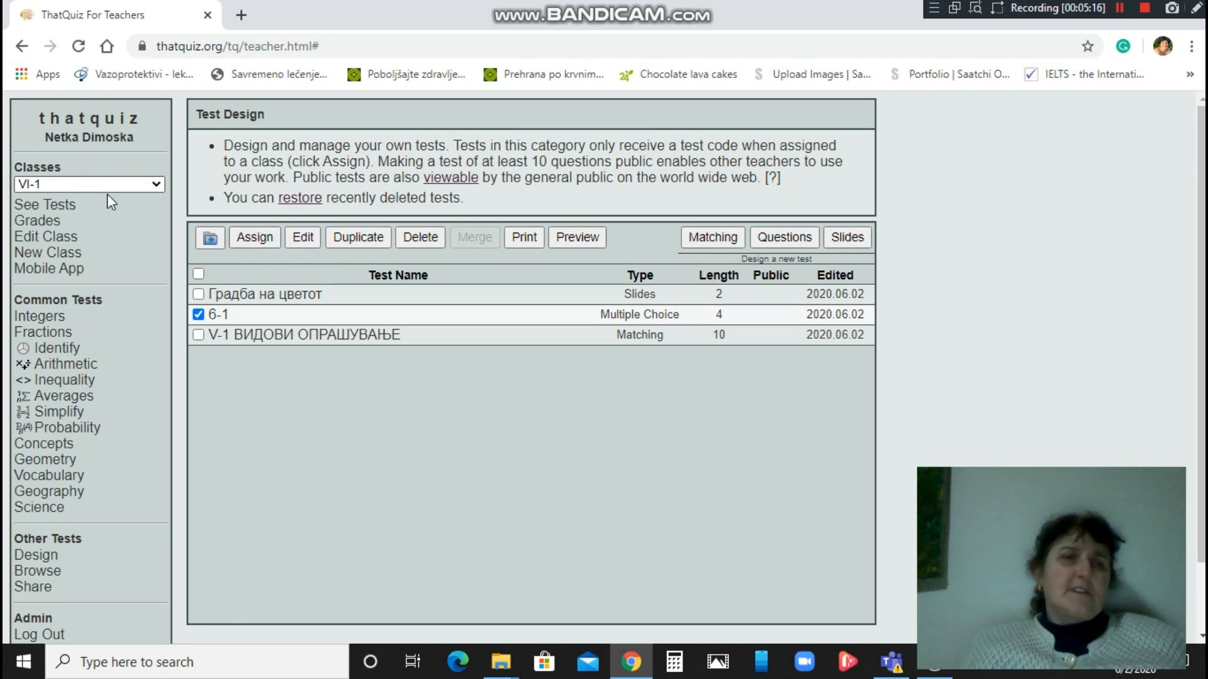
left_click(257, 239)
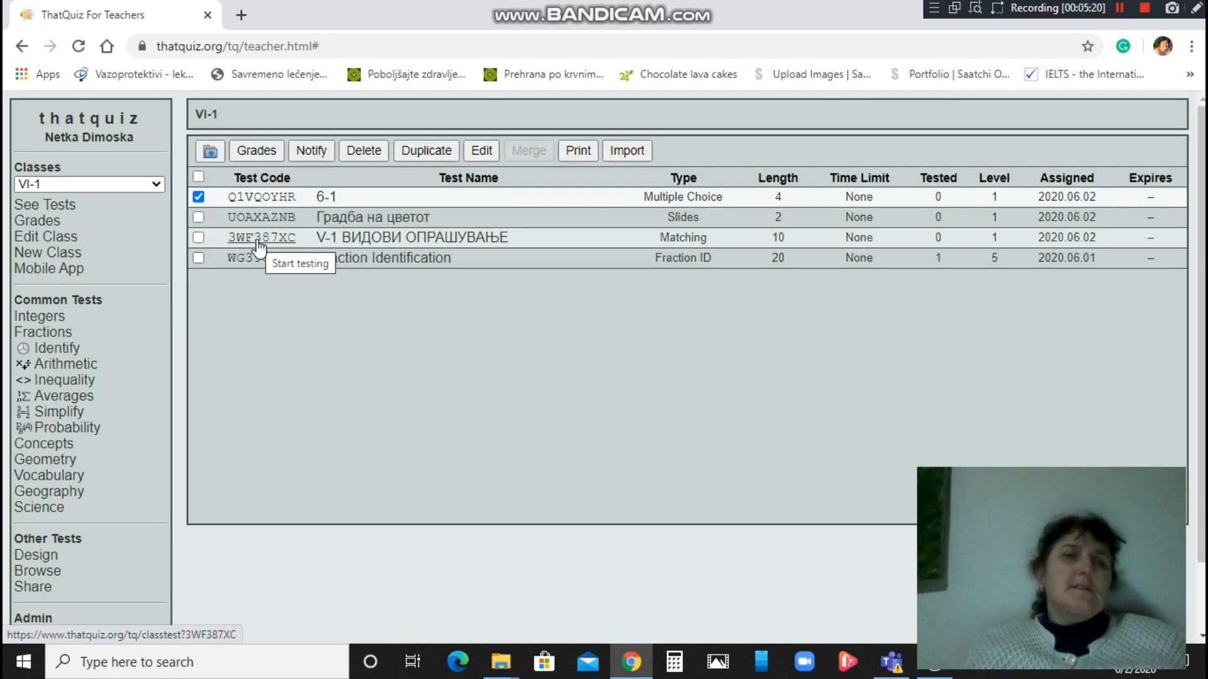
left_click(198, 197)
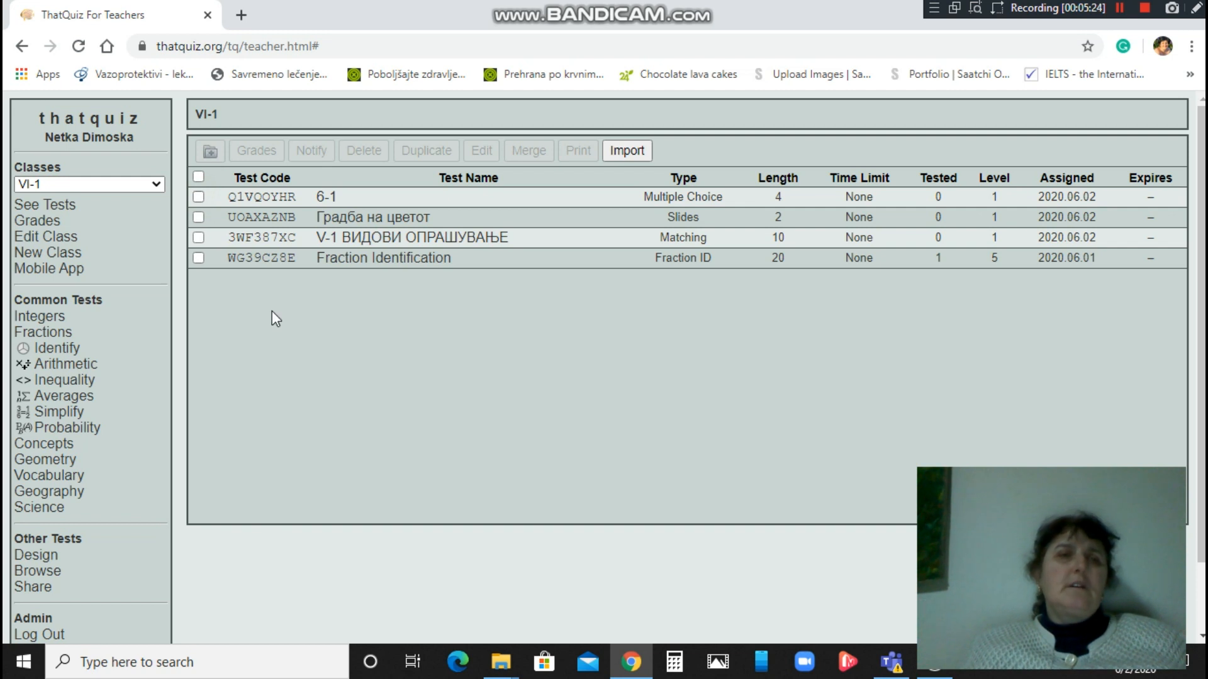
left_click(35, 556)
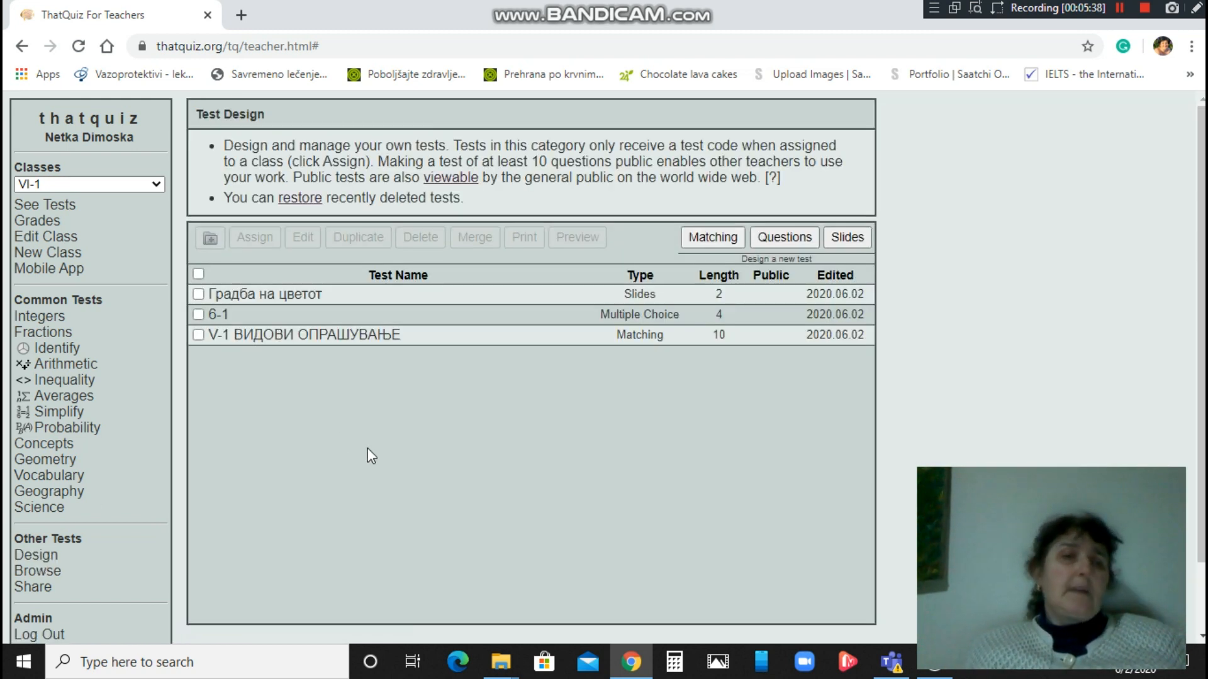
Merge Градба на цветот, 6-1 and V-1 ВИДОВИ ОПРАШУВАЊЕ and open the 7-slide result for editing.
left_click(198, 295)
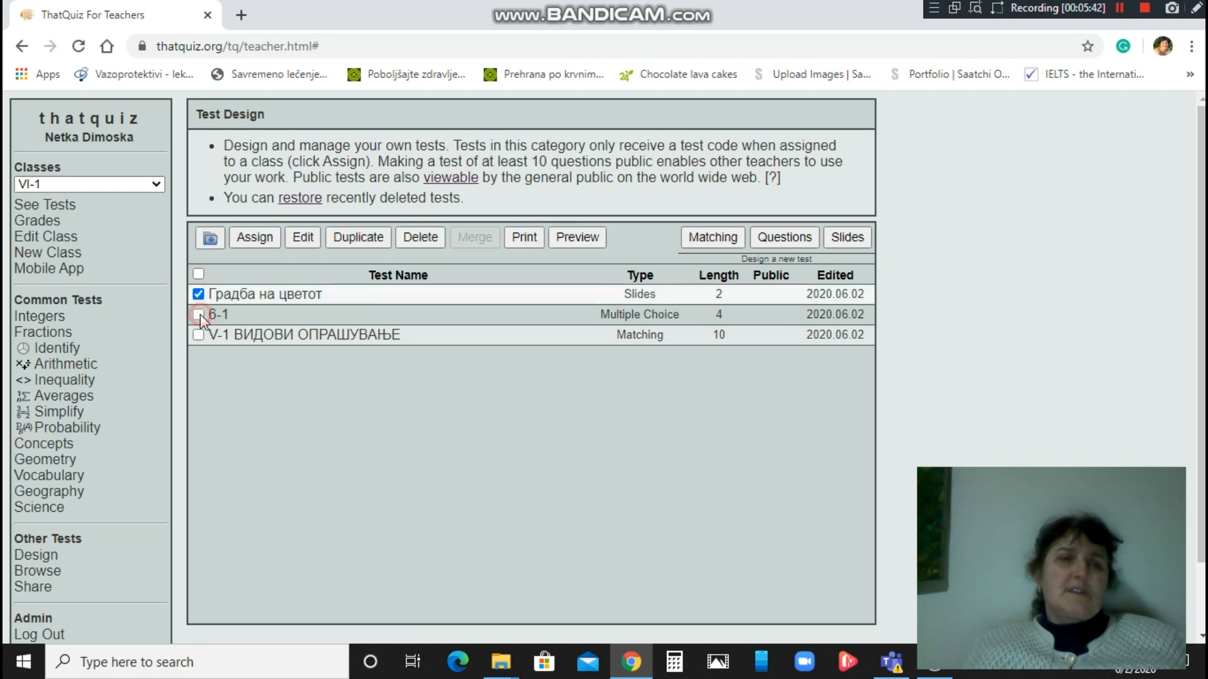
left_click(199, 315)
left_click(198, 335)
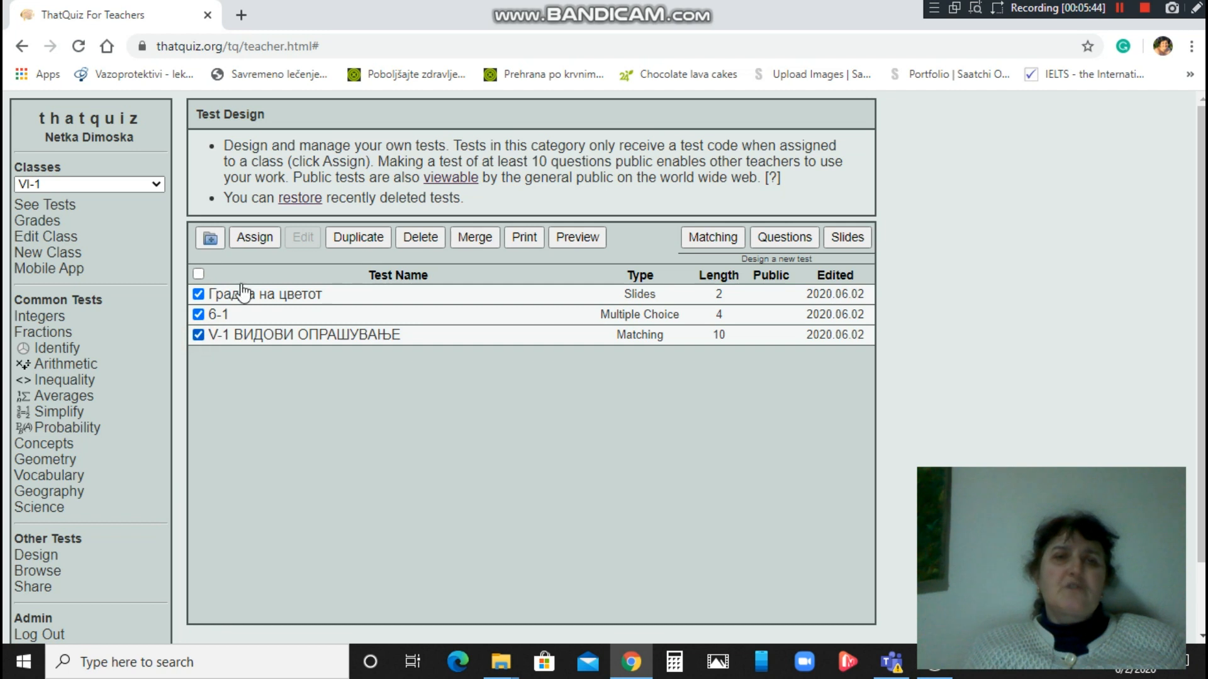
left_click(473, 237)
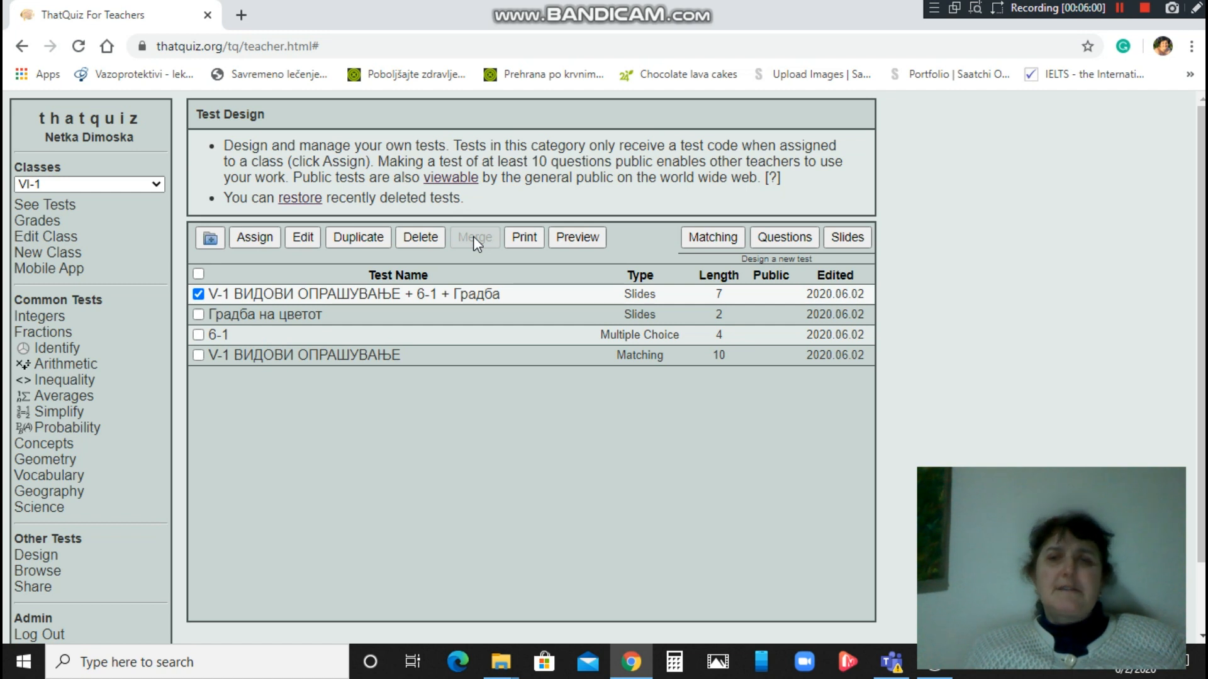
left_click(306, 237)
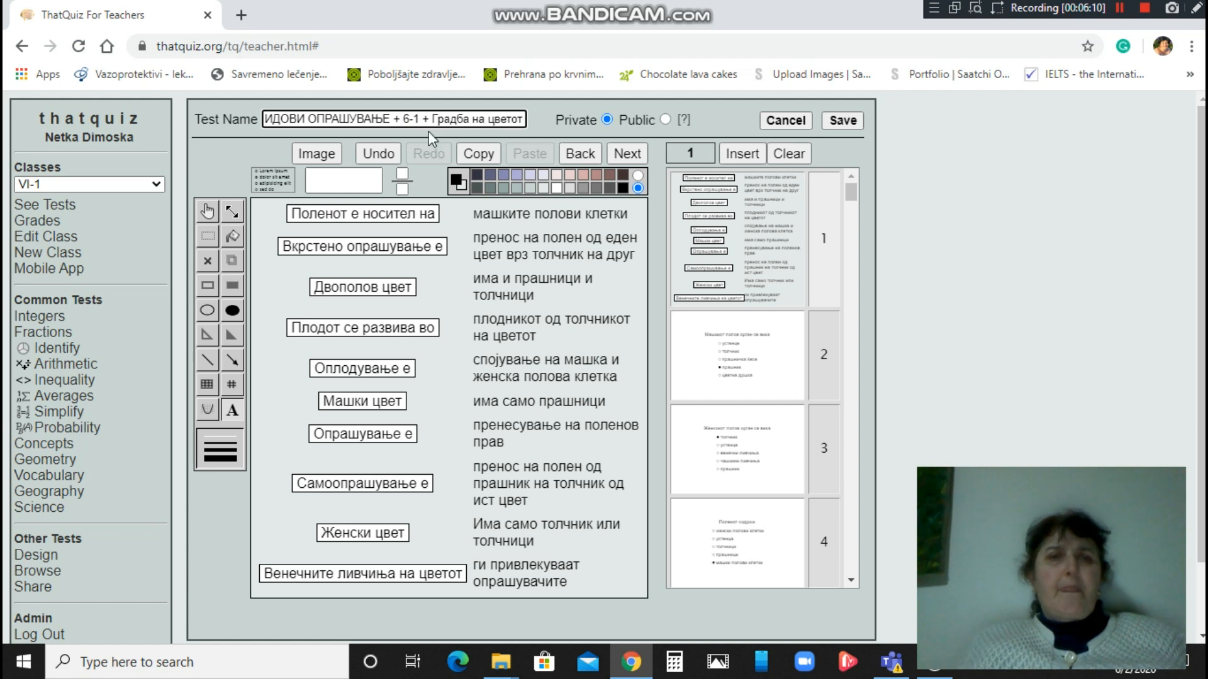
Replace the merged title's appended test names so it reads 'V-1 КОМПЛЕТЕН ТЕСТ'.
left_click_drag(395, 122, 537, 122)
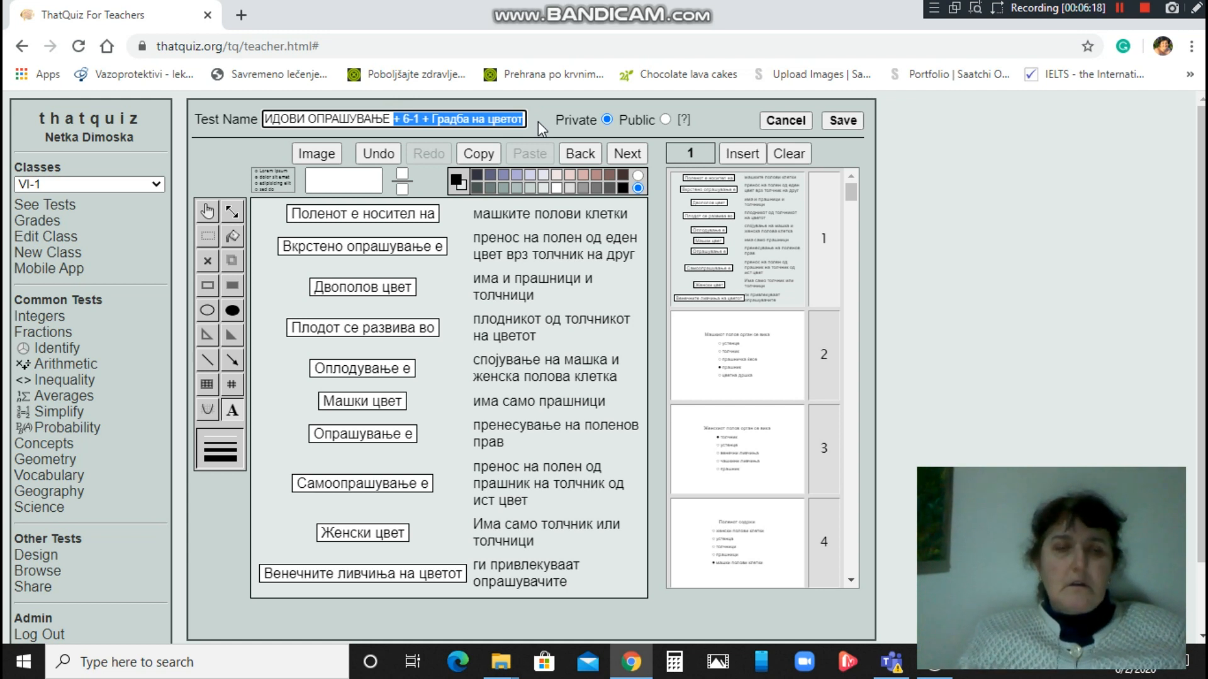
key("BackSpace")
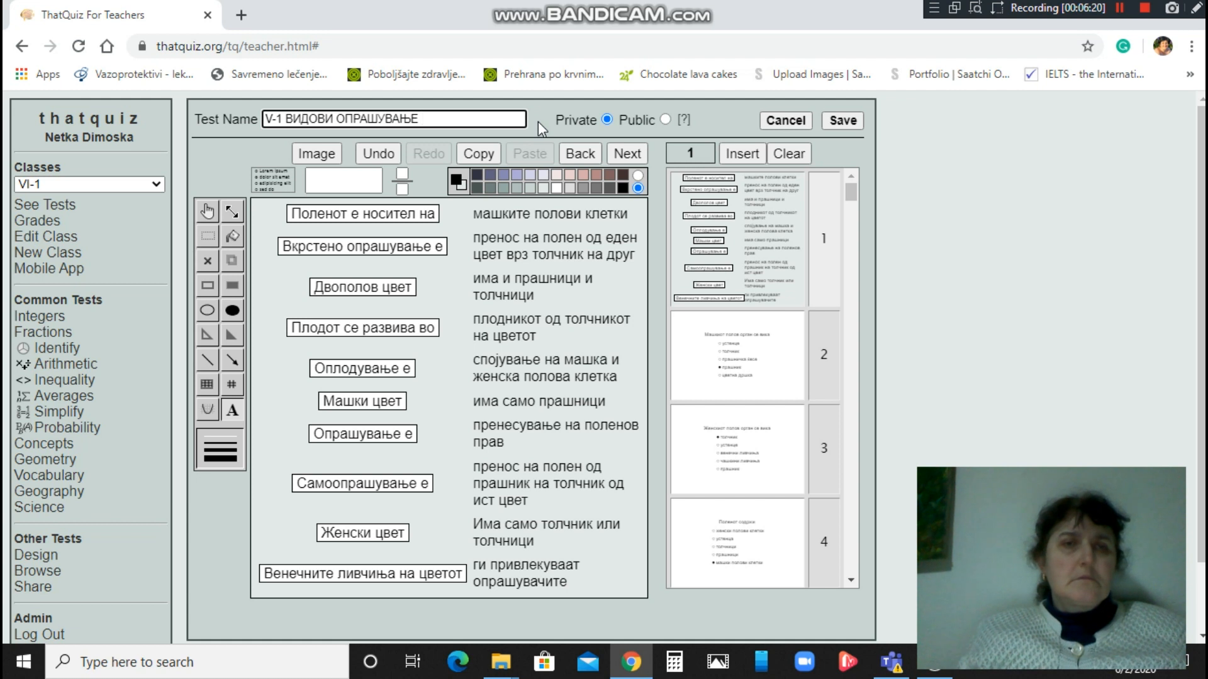
key("BackSpace")
key("BackSpace")
key("BackSpace")
key("BackSpace")
key("BackSpace")
key("BackSpace")
key("BackSpace")
key("BackSpace")
key("BackSpace")
key("BackSpace")
key("BackSpace")
key("BackSpace")
key("BackSpace")
key("BackSpace")
key("BackSpace")
key("BackSpace")
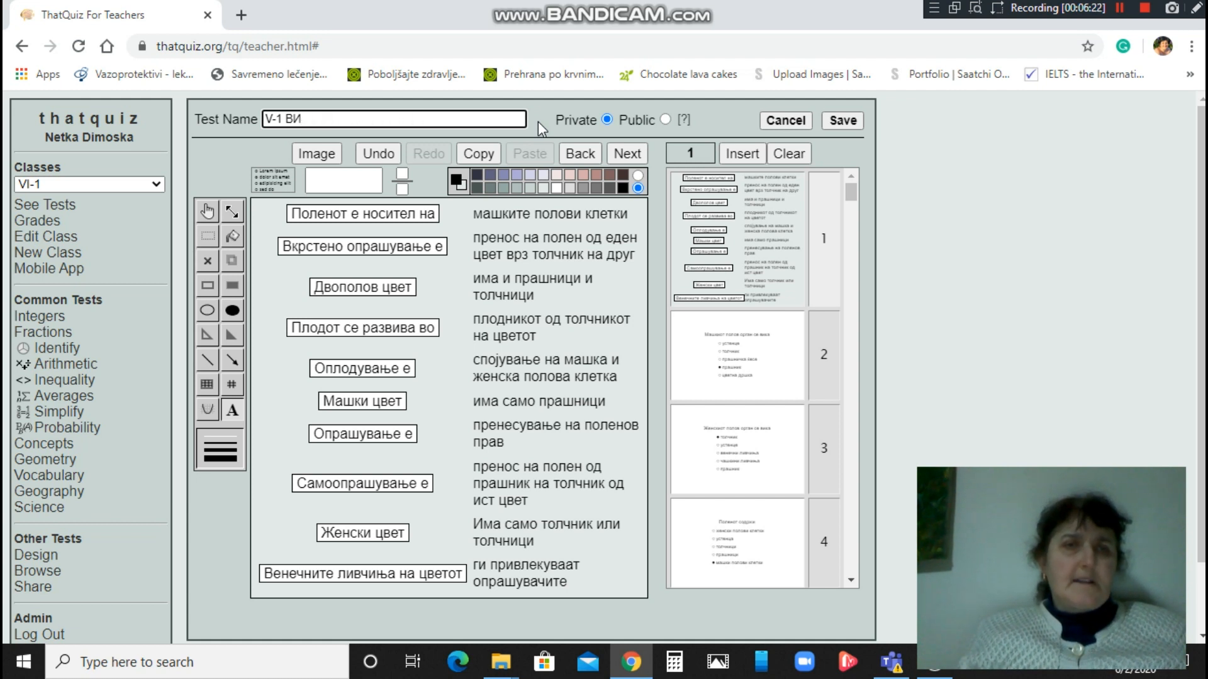
type("КО")
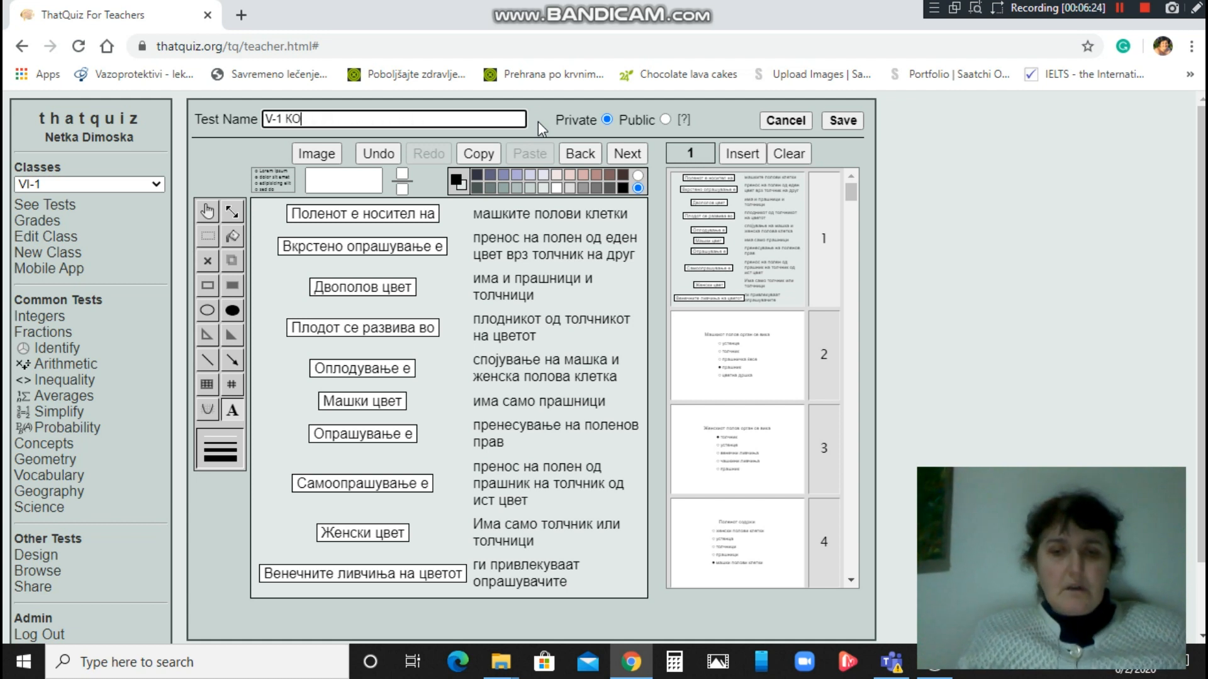
type("МПЛЕТЕН ТЕСТ")
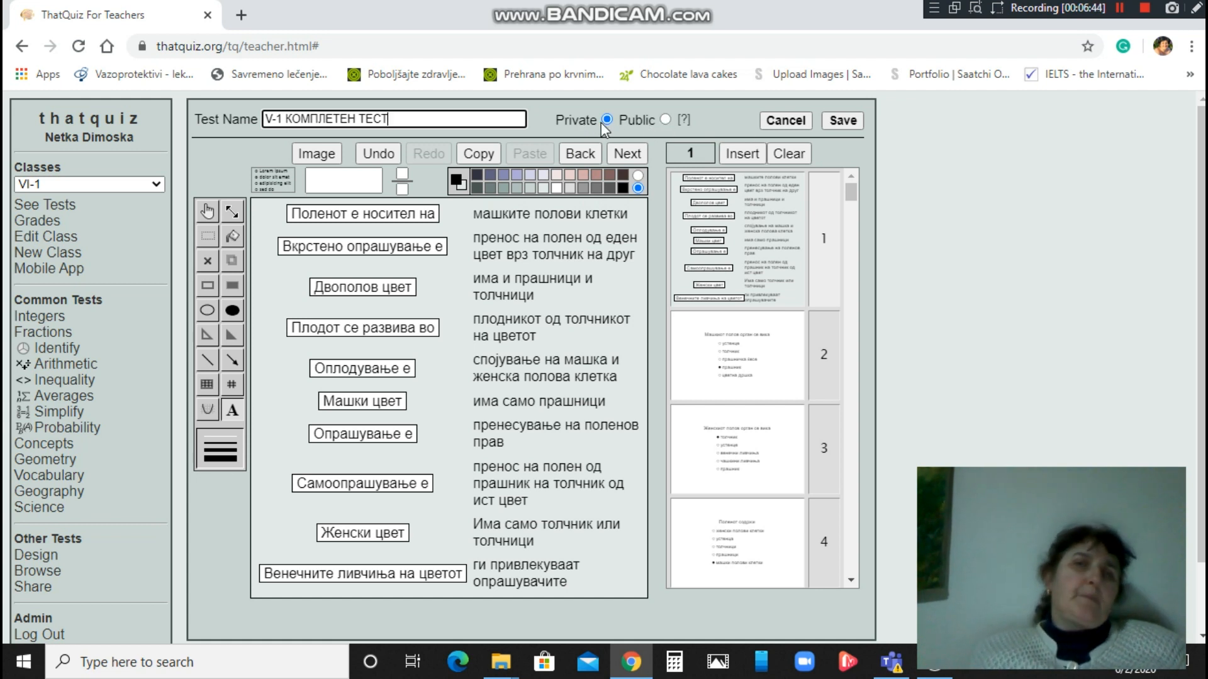
Save V-1 КОМПЛЕТЕН ТЕСТ, assign it to the class, and start a preview of it.
left_click(843, 121)
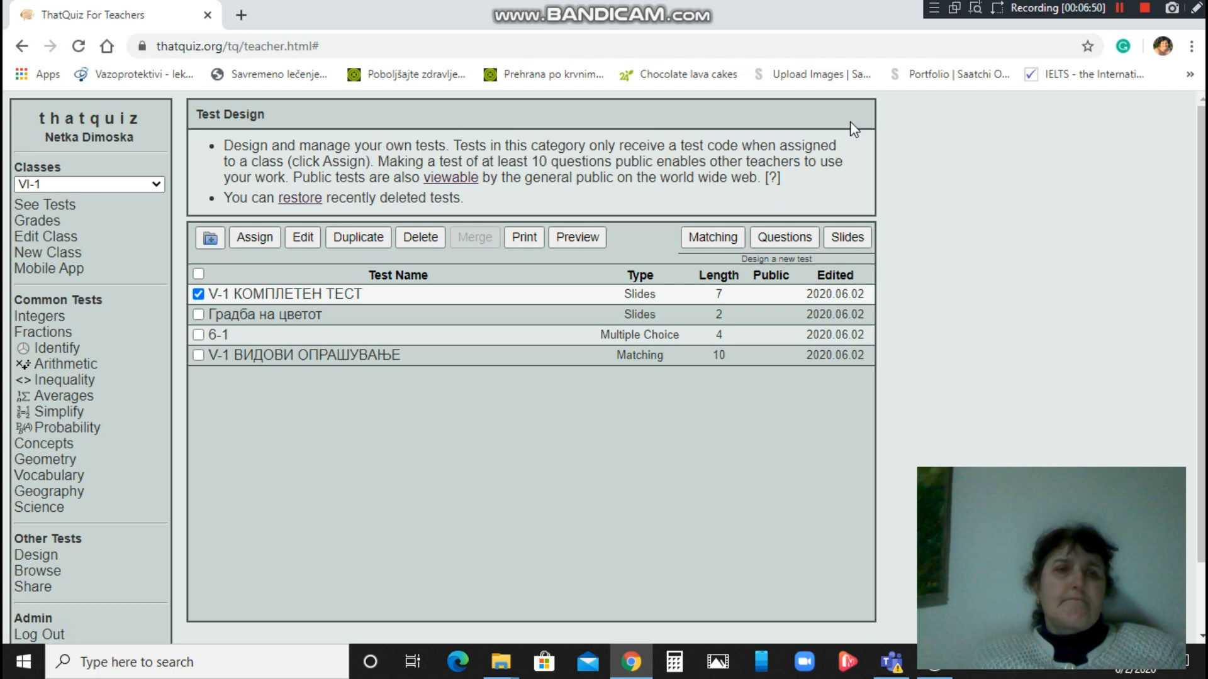
left_click(252, 238)
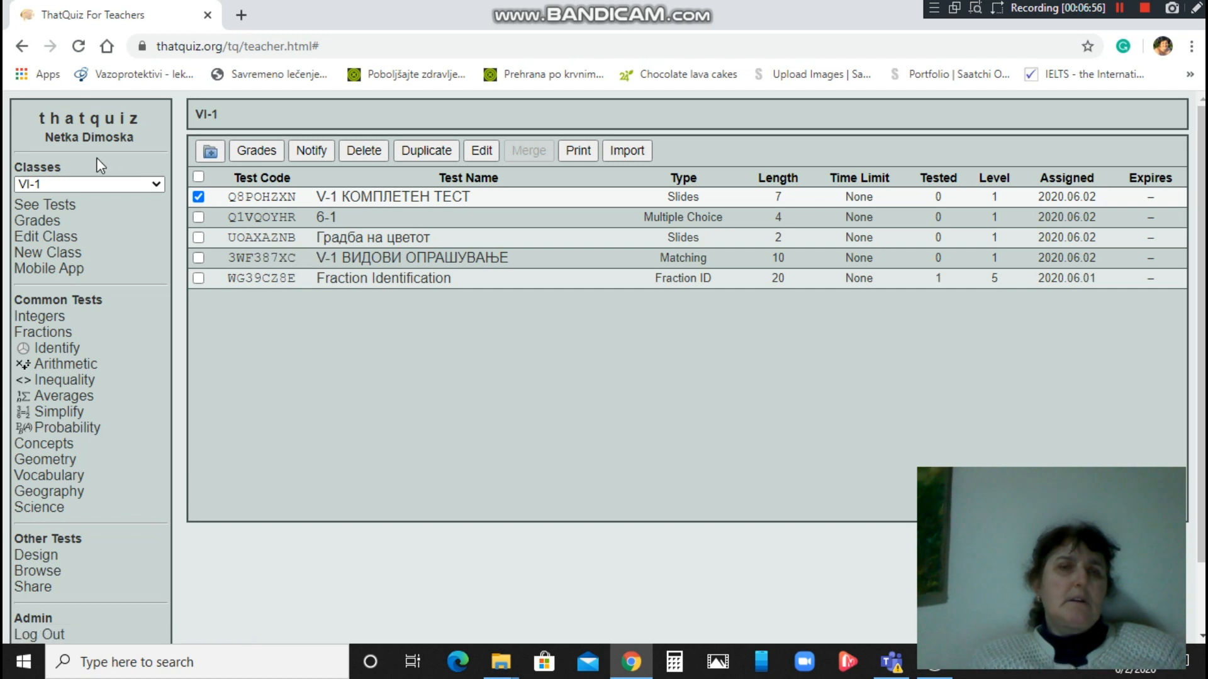
left_click(44, 558)
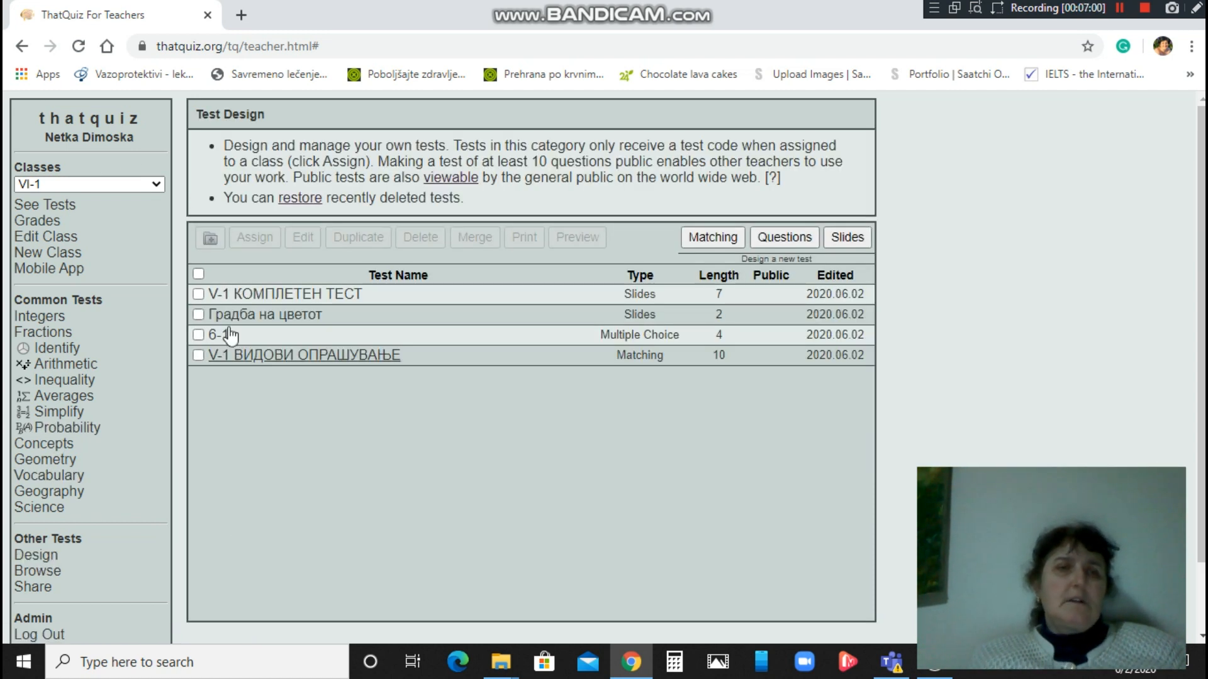
left_click(198, 294)
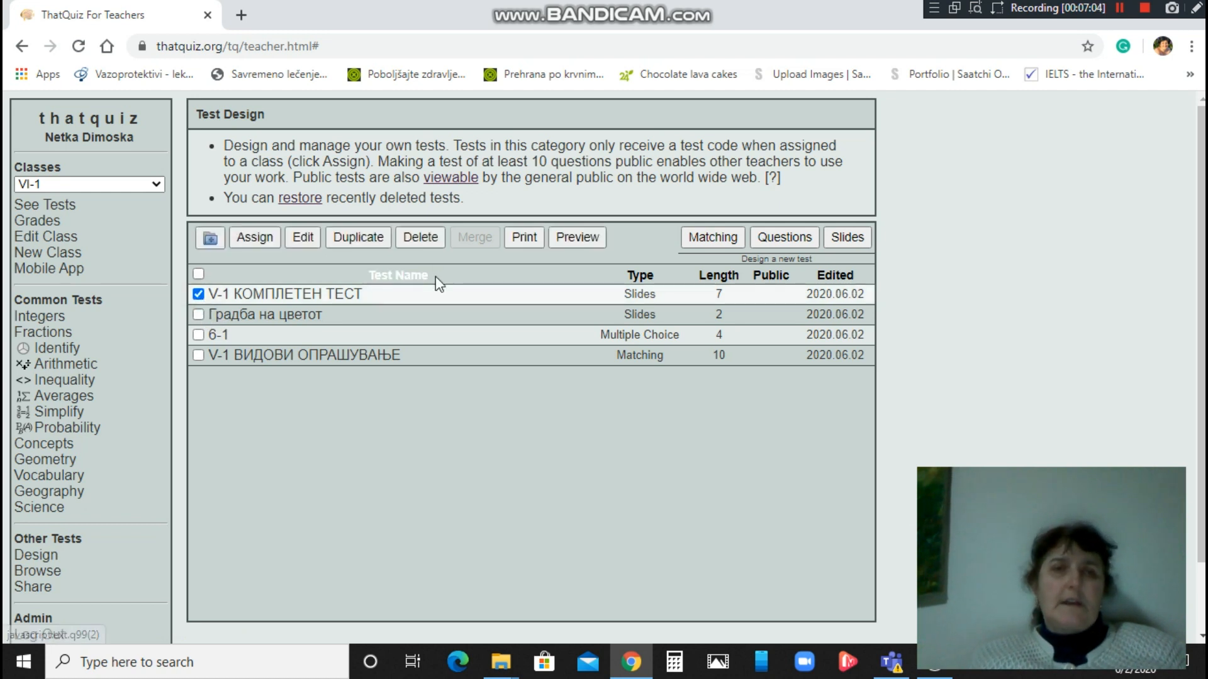
left_click(570, 237)
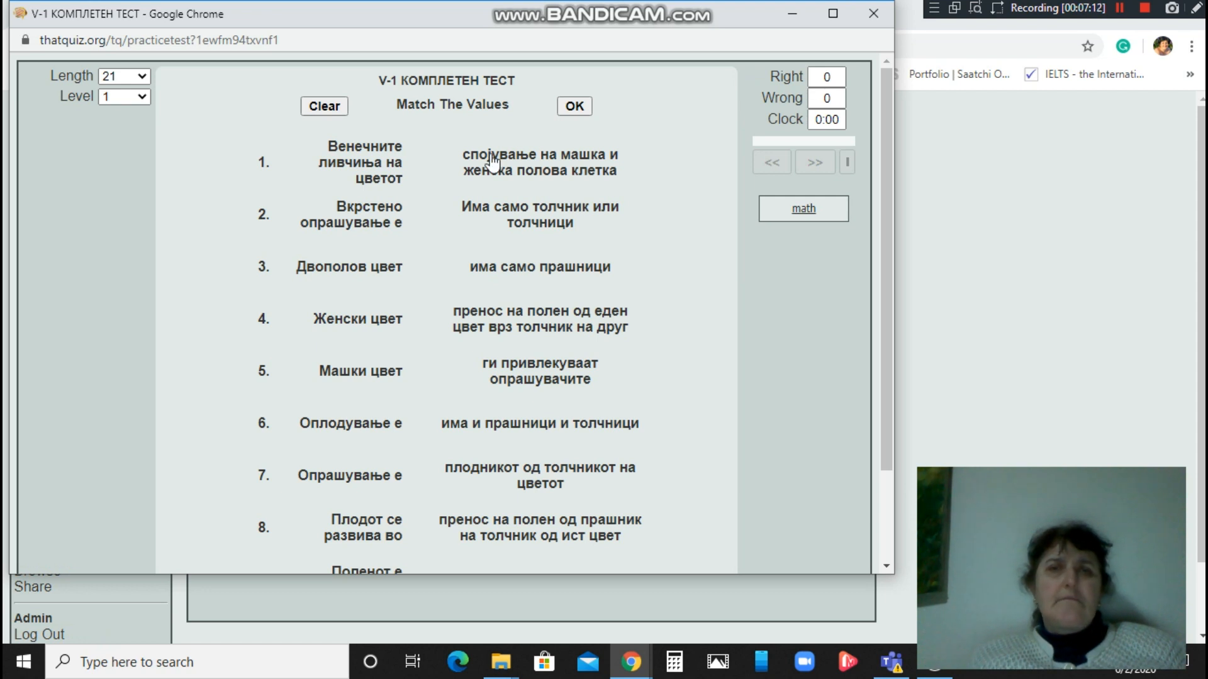
Match items 1, 4, 2, 5 and 7 with their flower-term definitions.
left_click(376, 149)
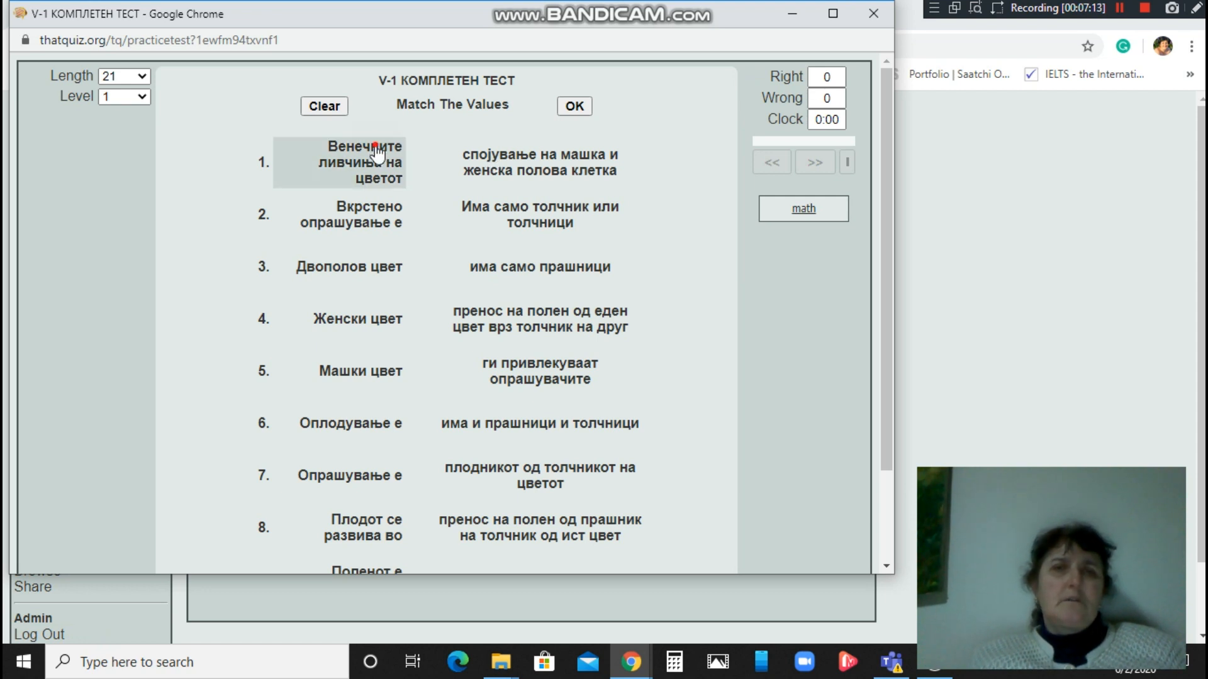
left_click(529, 272)
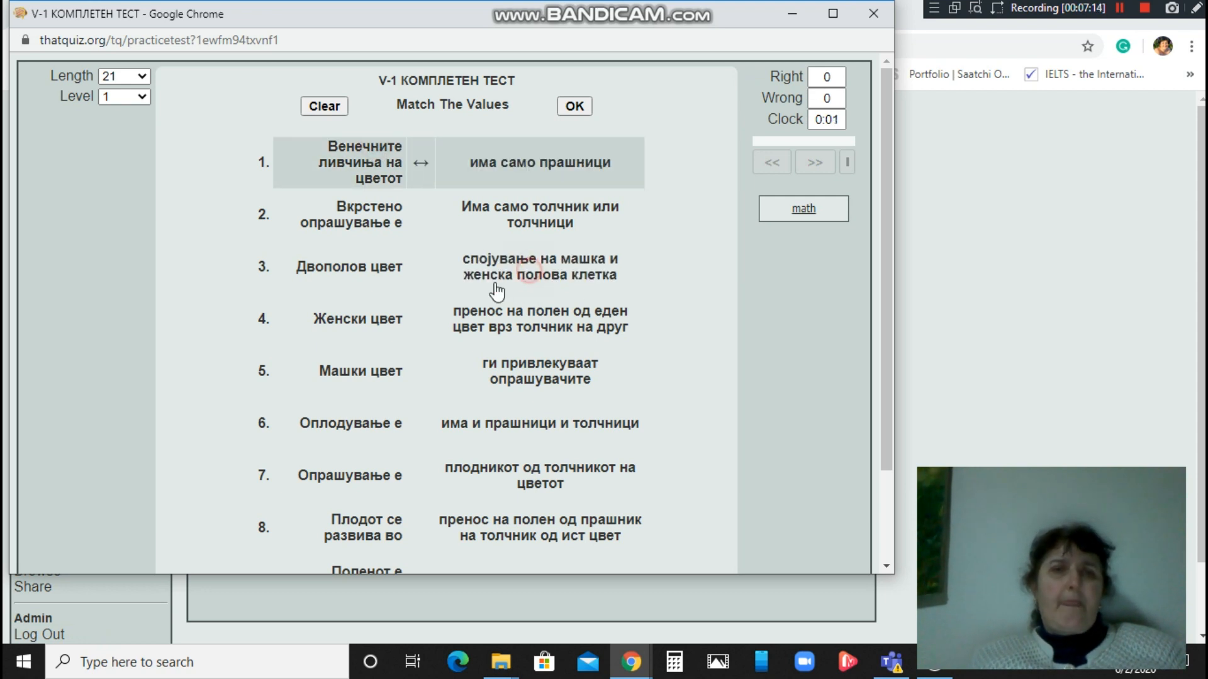
left_click(364, 330)
left_click(524, 215)
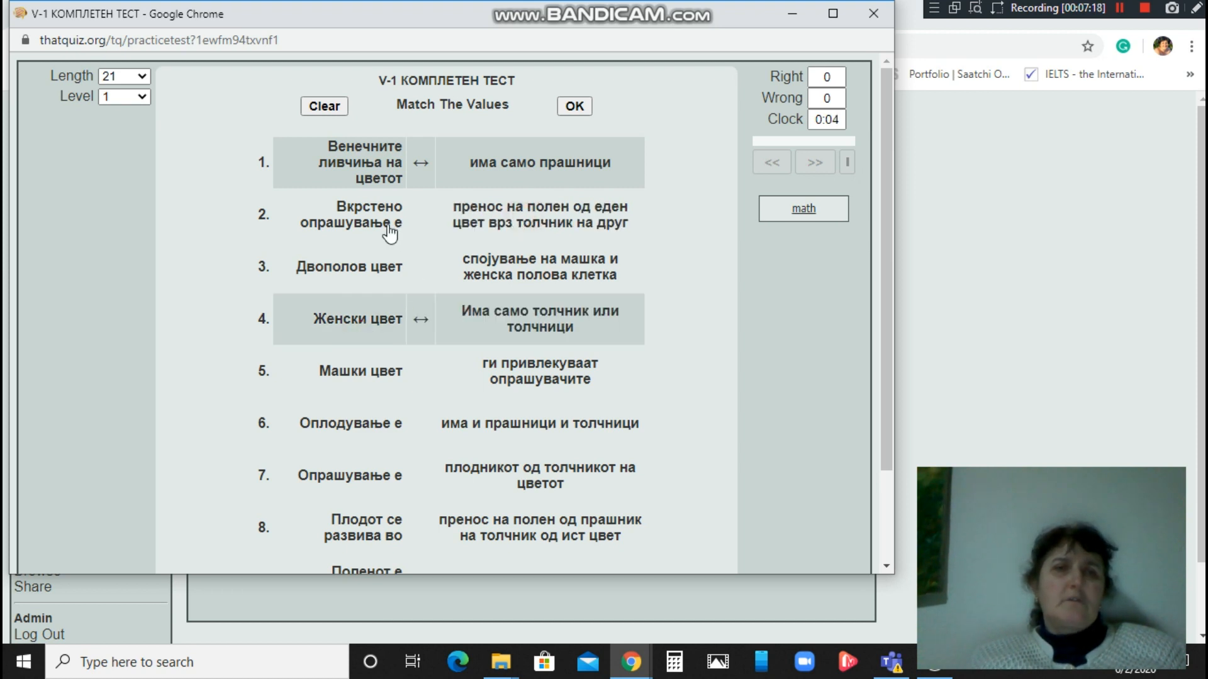
left_click(371, 227)
left_click(521, 235)
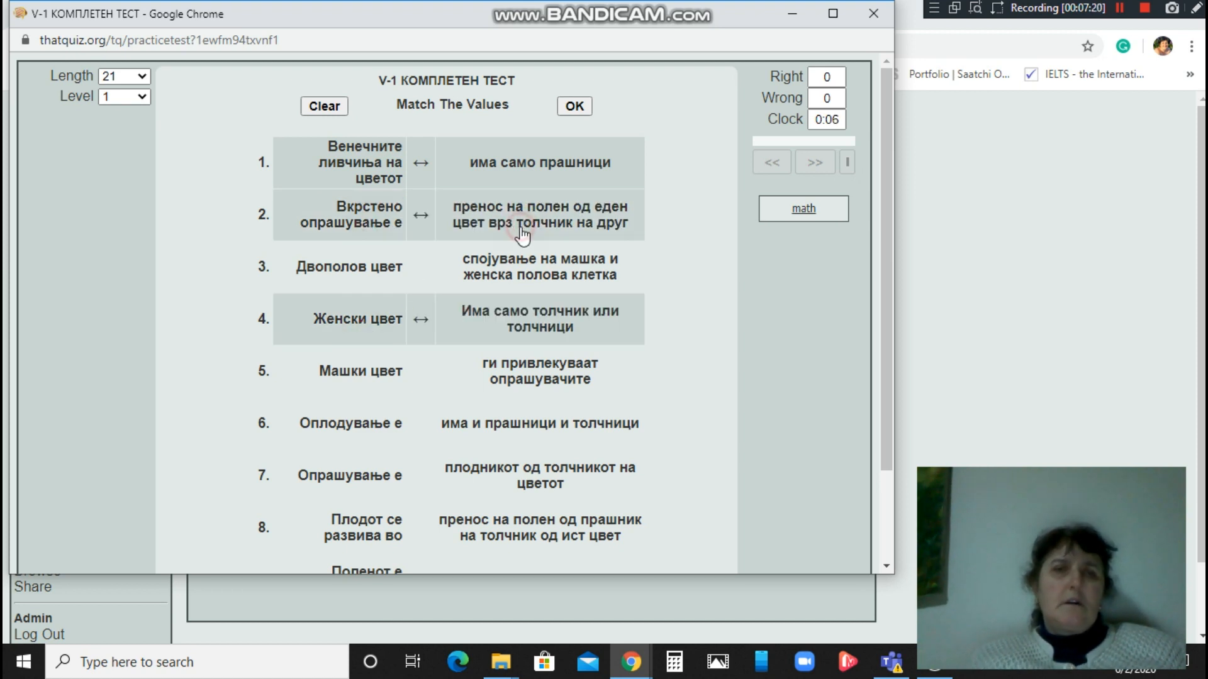
left_click(377, 384)
left_click(513, 380)
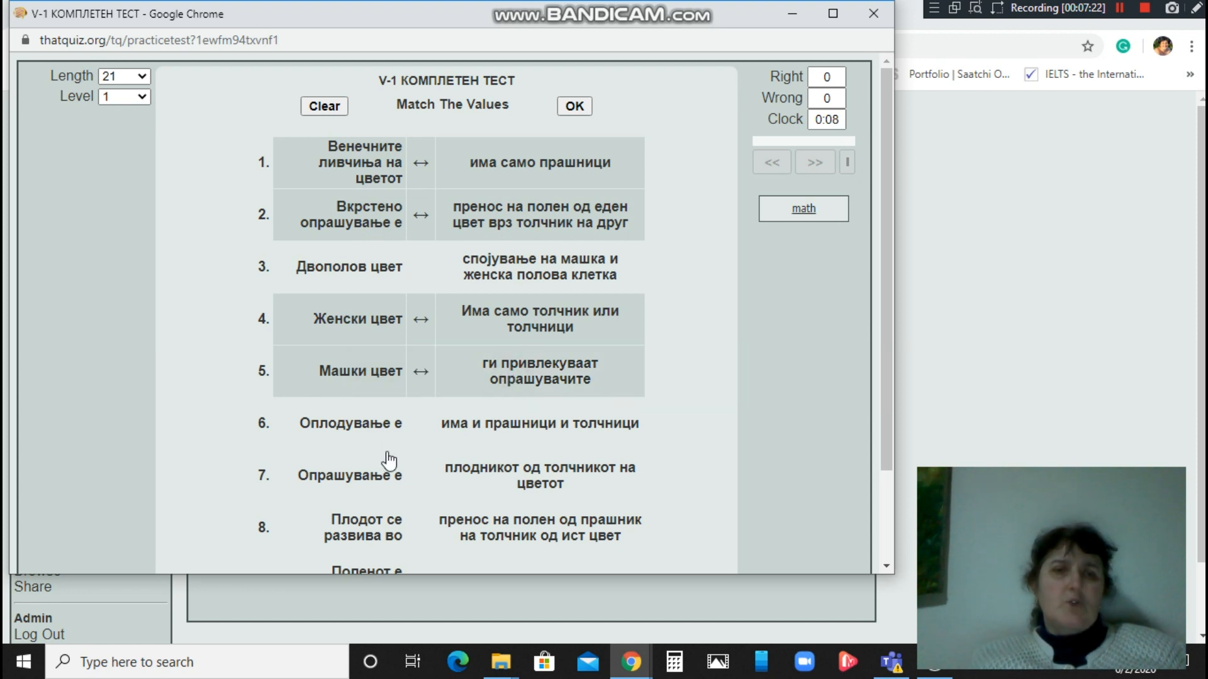
left_click(372, 484)
left_click(507, 478)
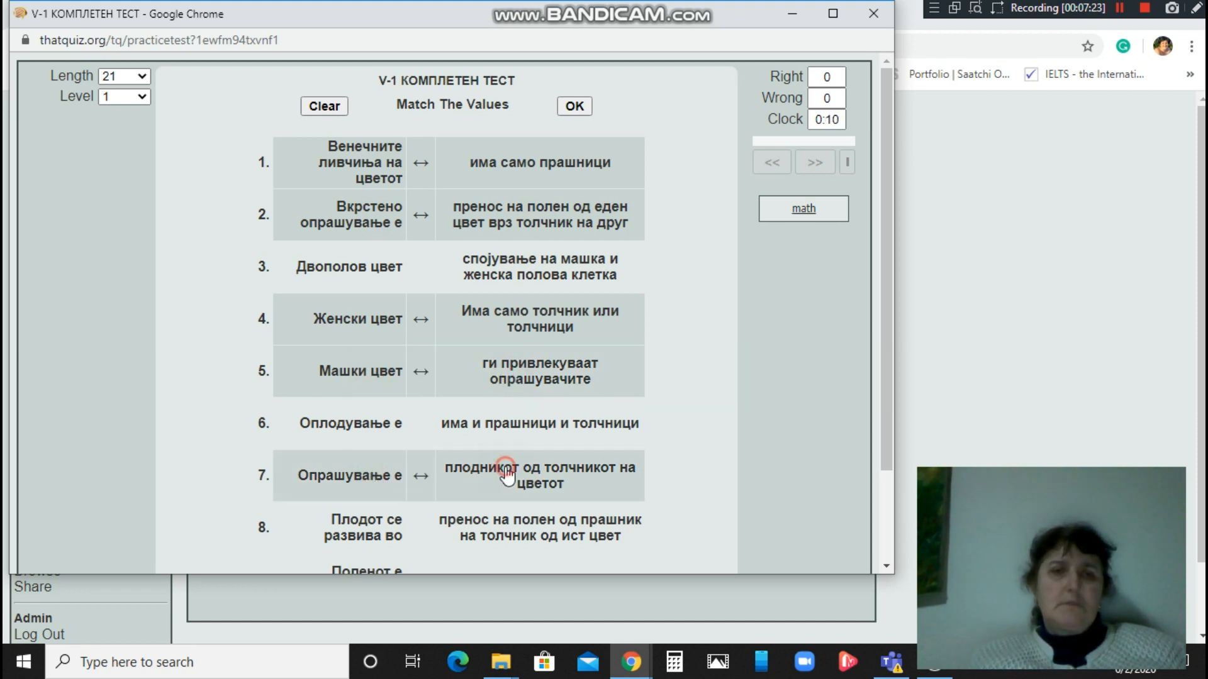
Match items 8, 10, 9, 6 and Двополов цвет, then submit the matching question.
left_click(365, 542)
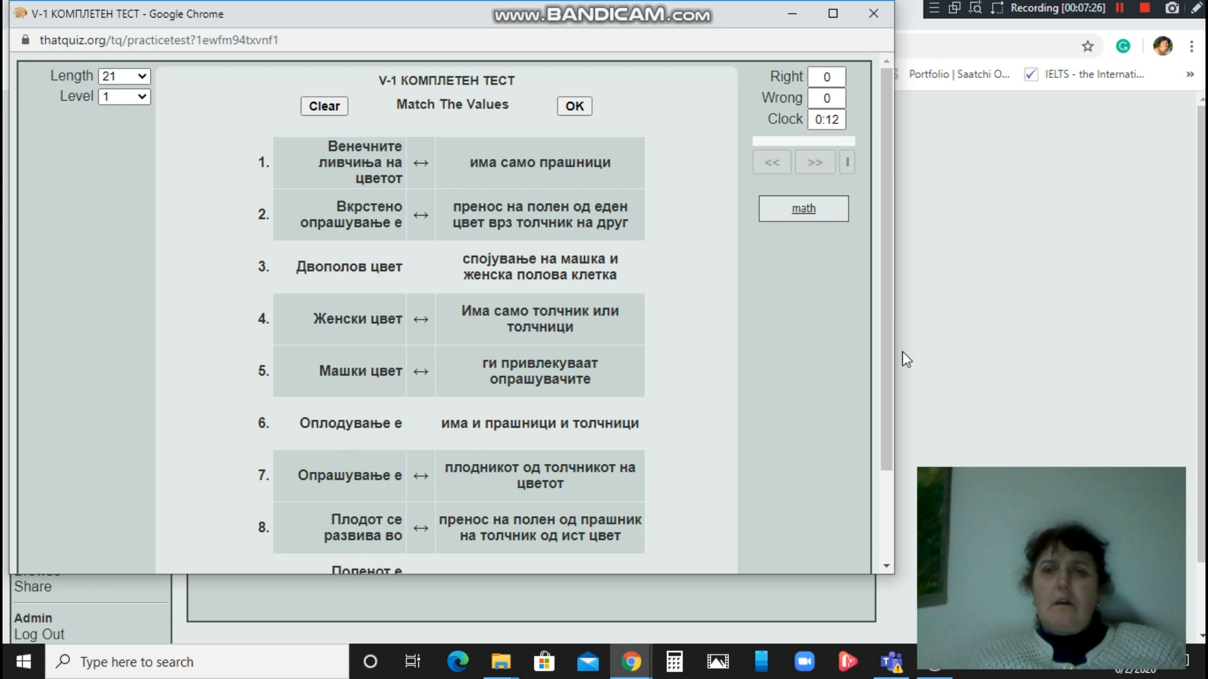
scroll(887, 351, "down", 2)
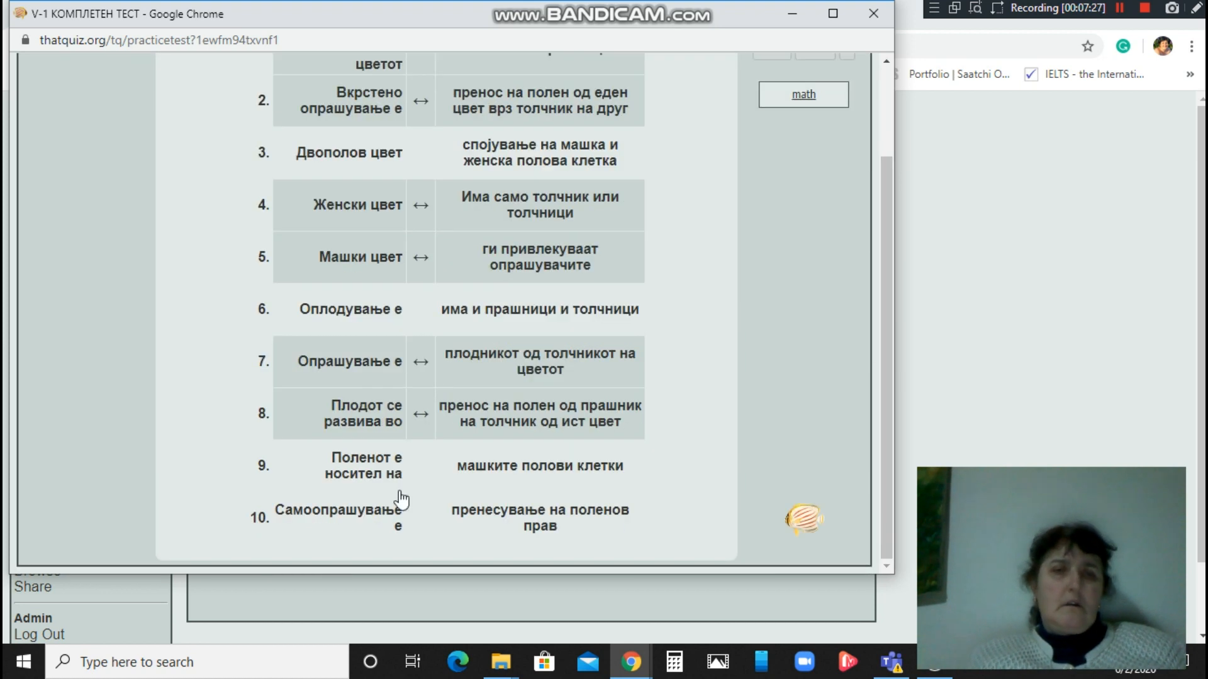
left_click(321, 517)
left_click(498, 519)
left_click(359, 464)
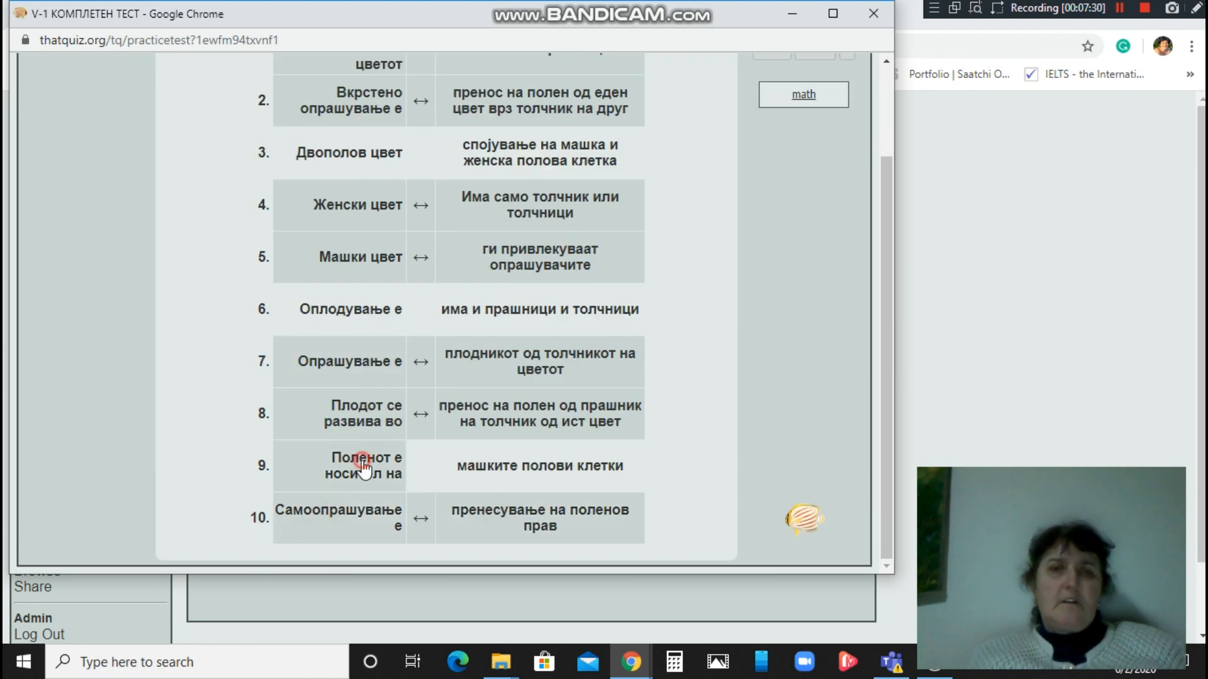
left_click(514, 307)
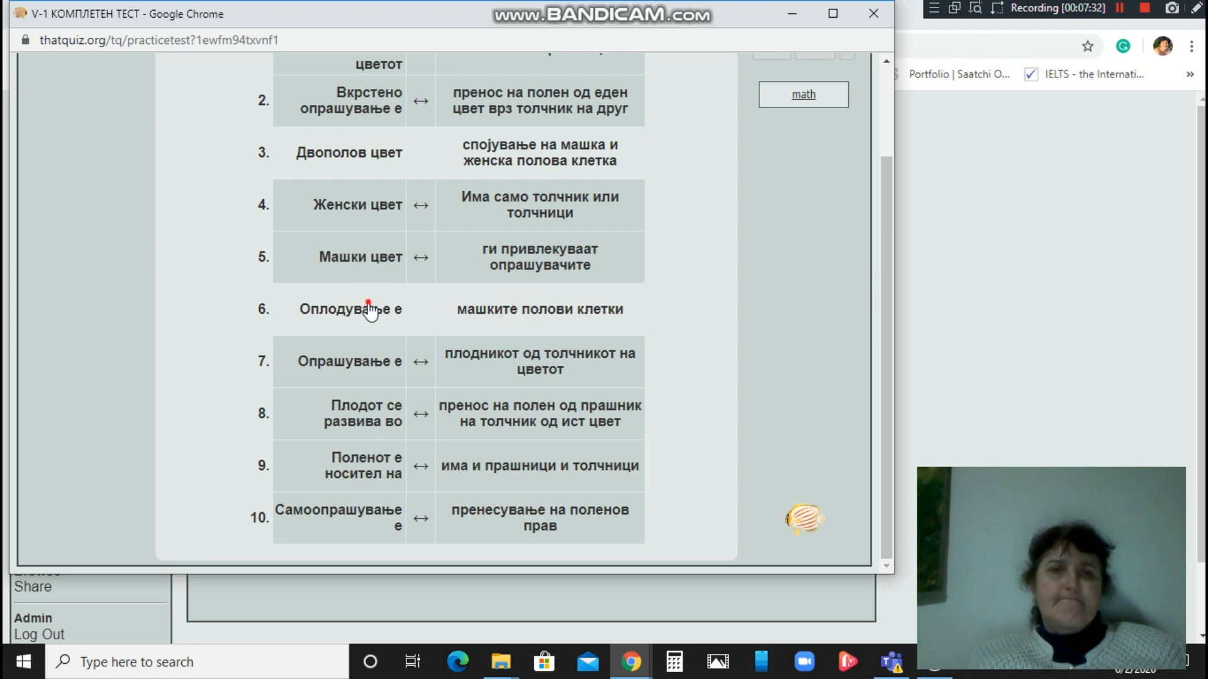
left_click(380, 310)
left_click(503, 319)
left_click(340, 152)
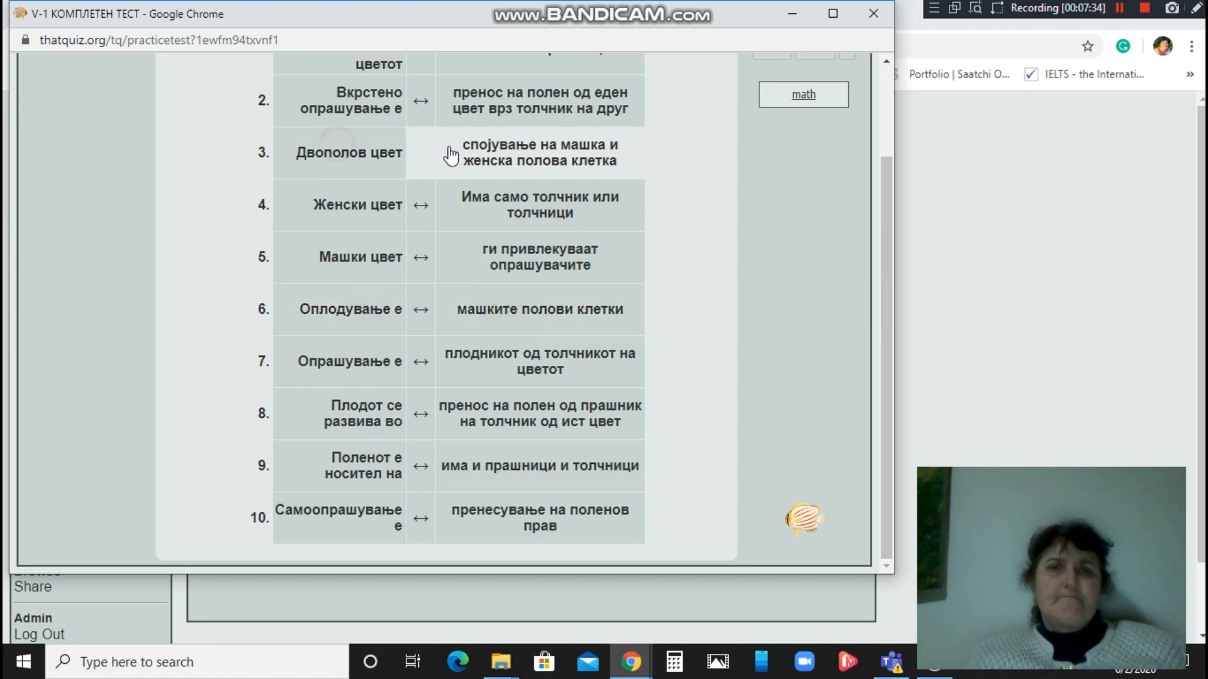
left_click(499, 159)
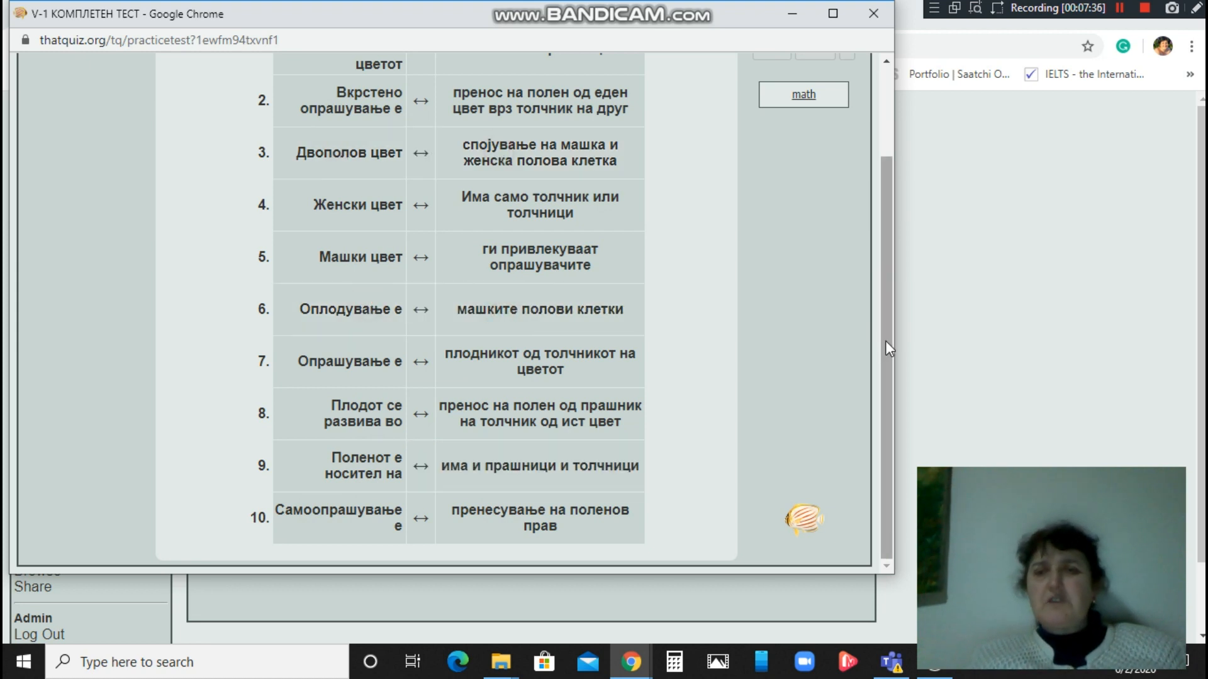
scroll(878, 251, "up", 3)
left_click(576, 105)
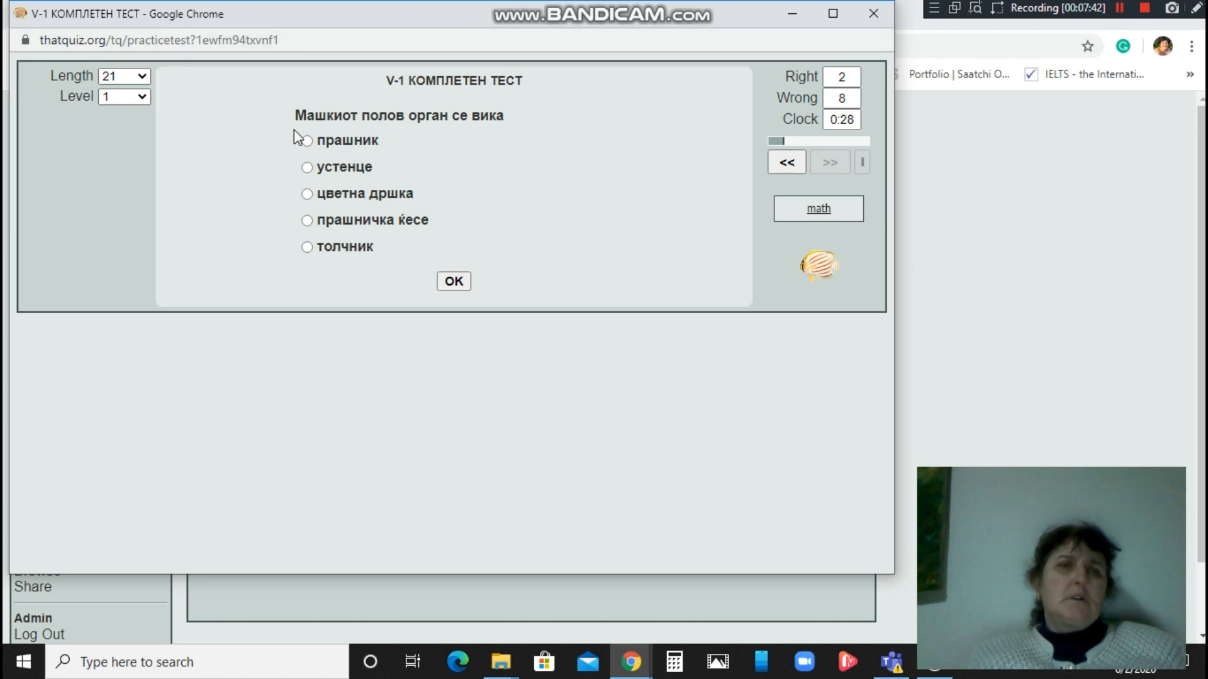
Answer прашник, толчник, машки полови клетки and јајце клетка on the four multiple-choice questions.
left_click(307, 141)
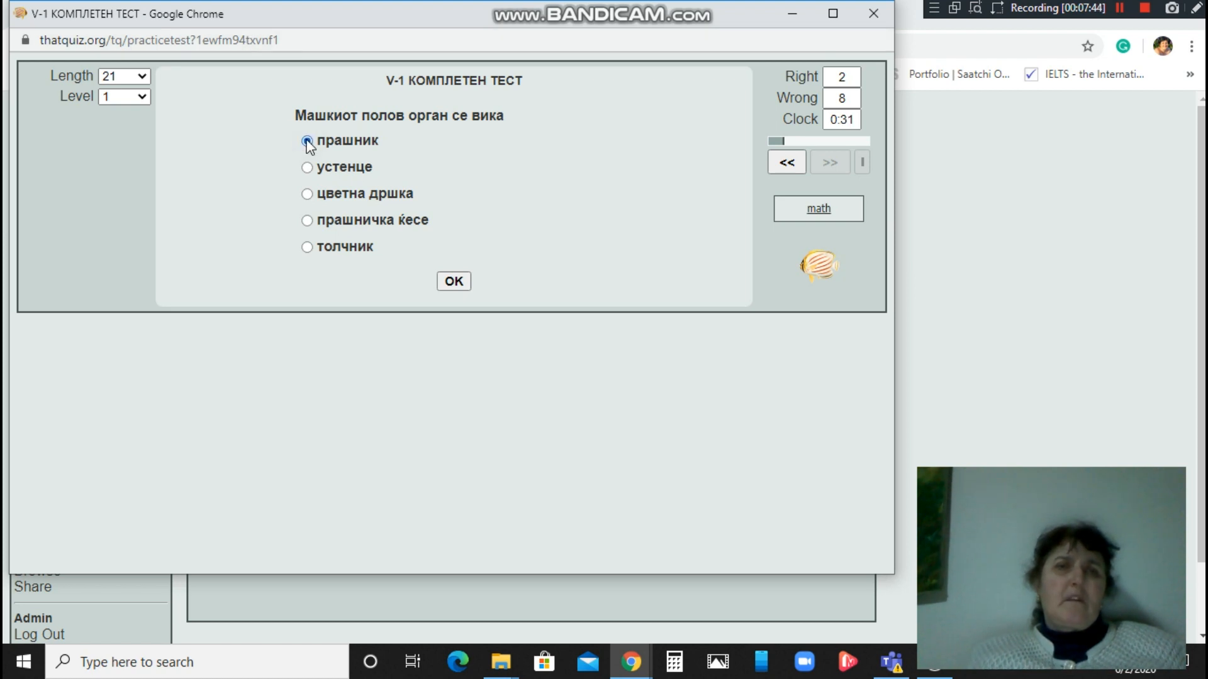
left_click(455, 282)
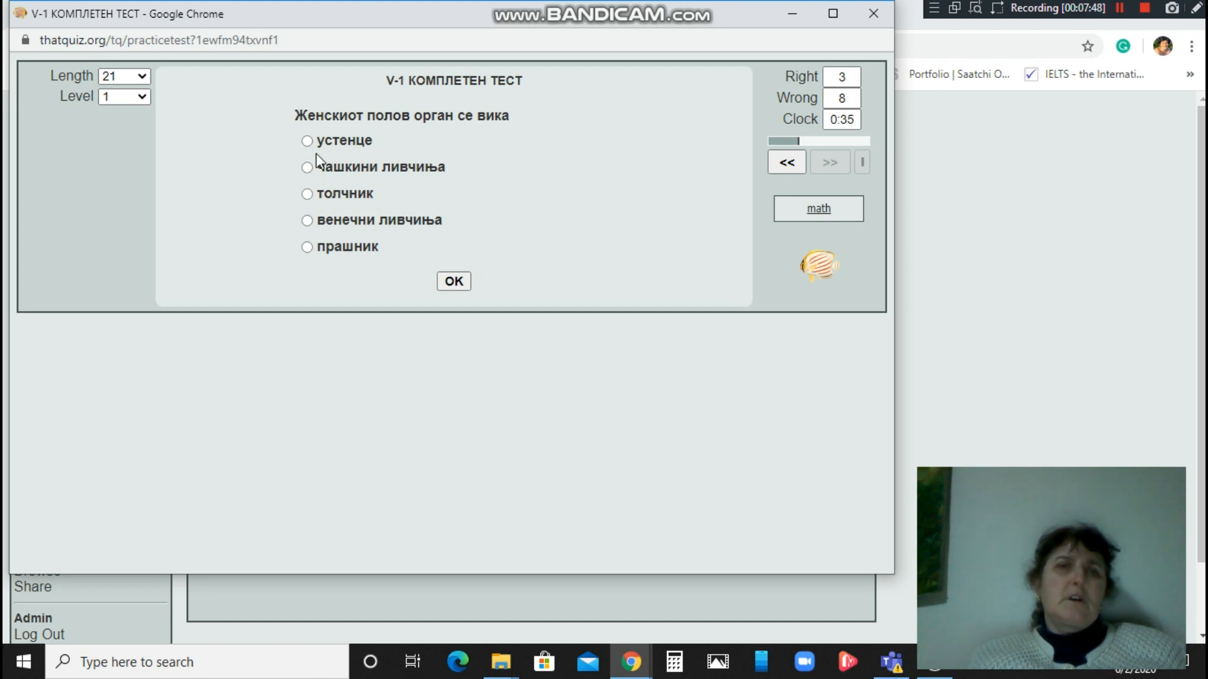
left_click(309, 194)
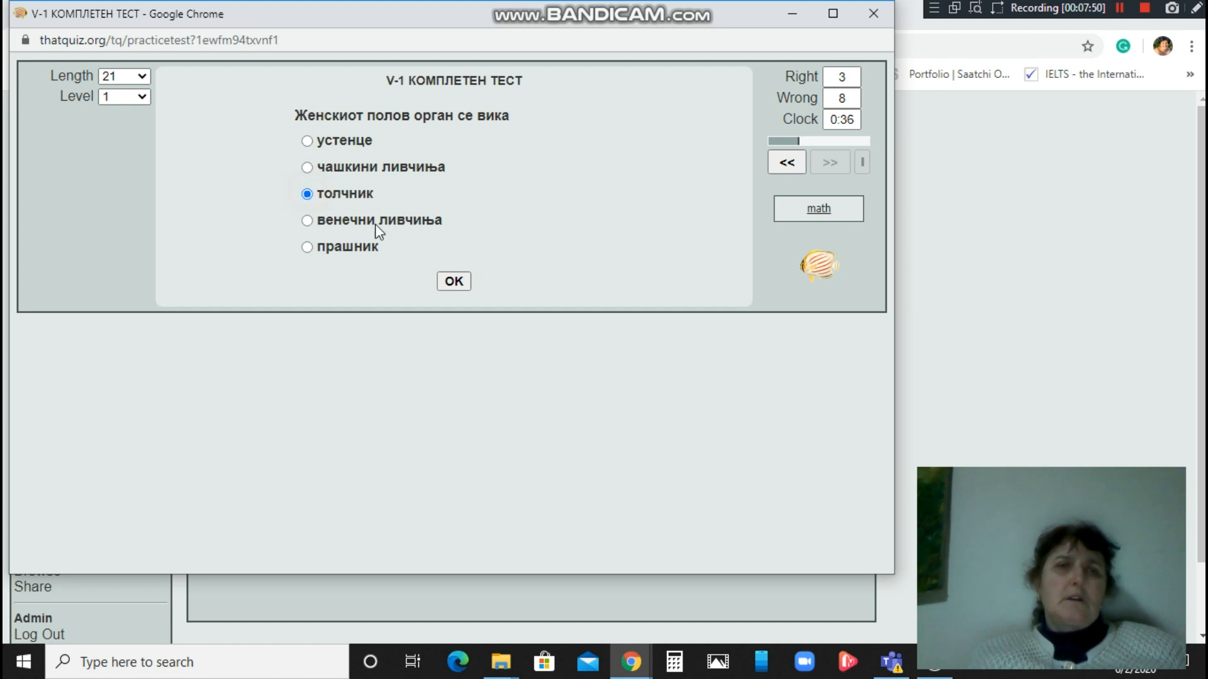
left_click(451, 283)
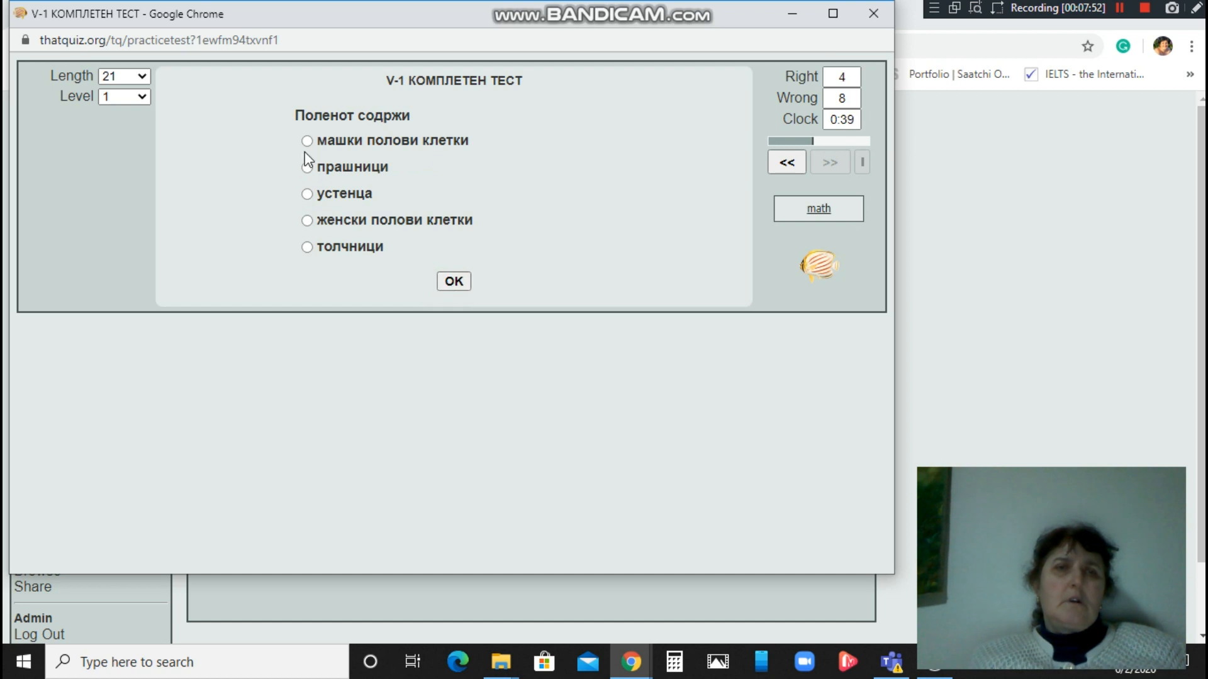
left_click(308, 141)
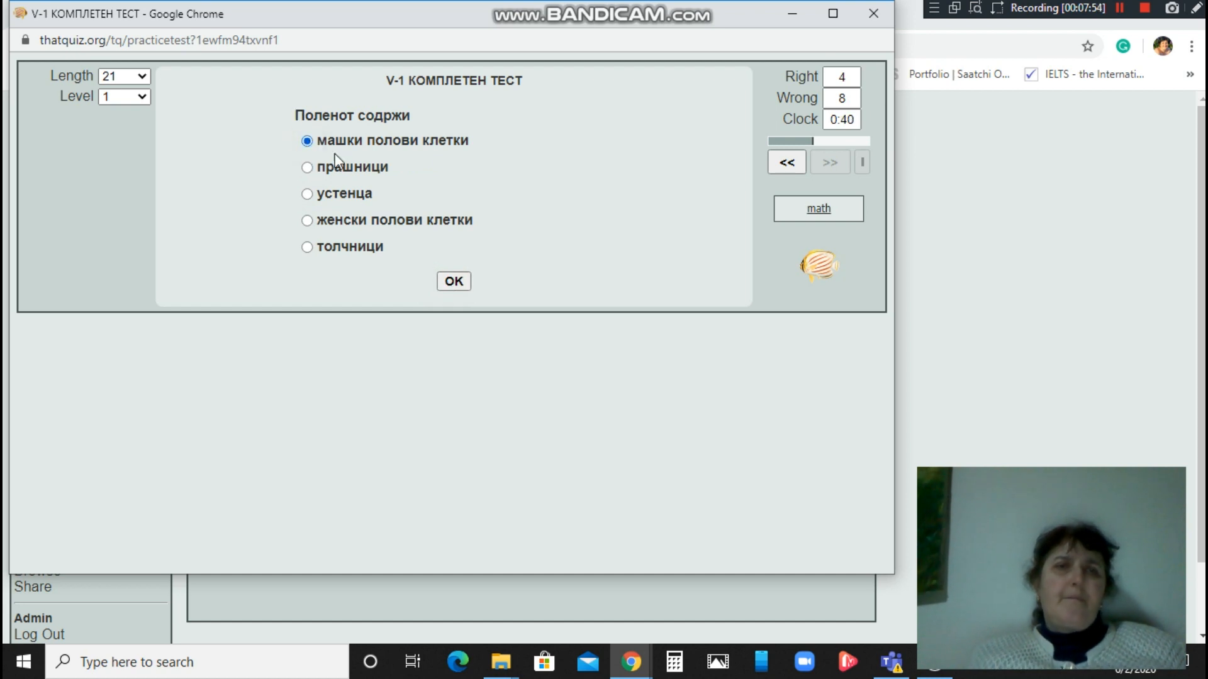
left_click(449, 283)
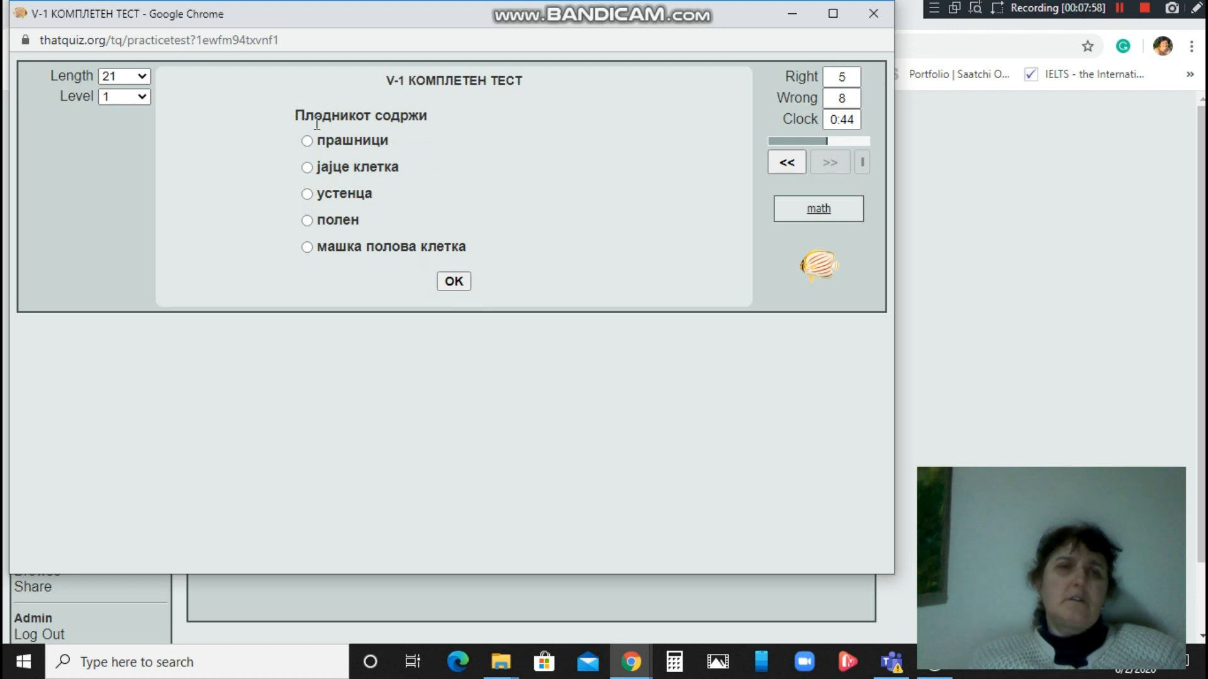
left_click(311, 168)
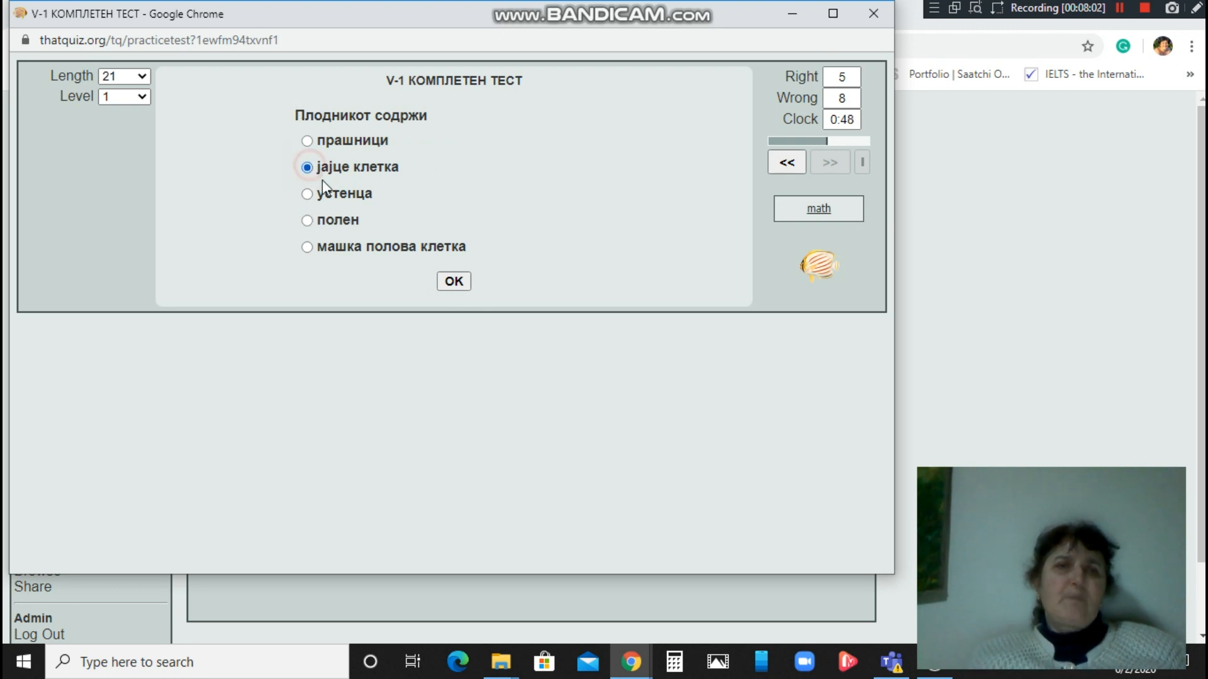
left_click(448, 283)
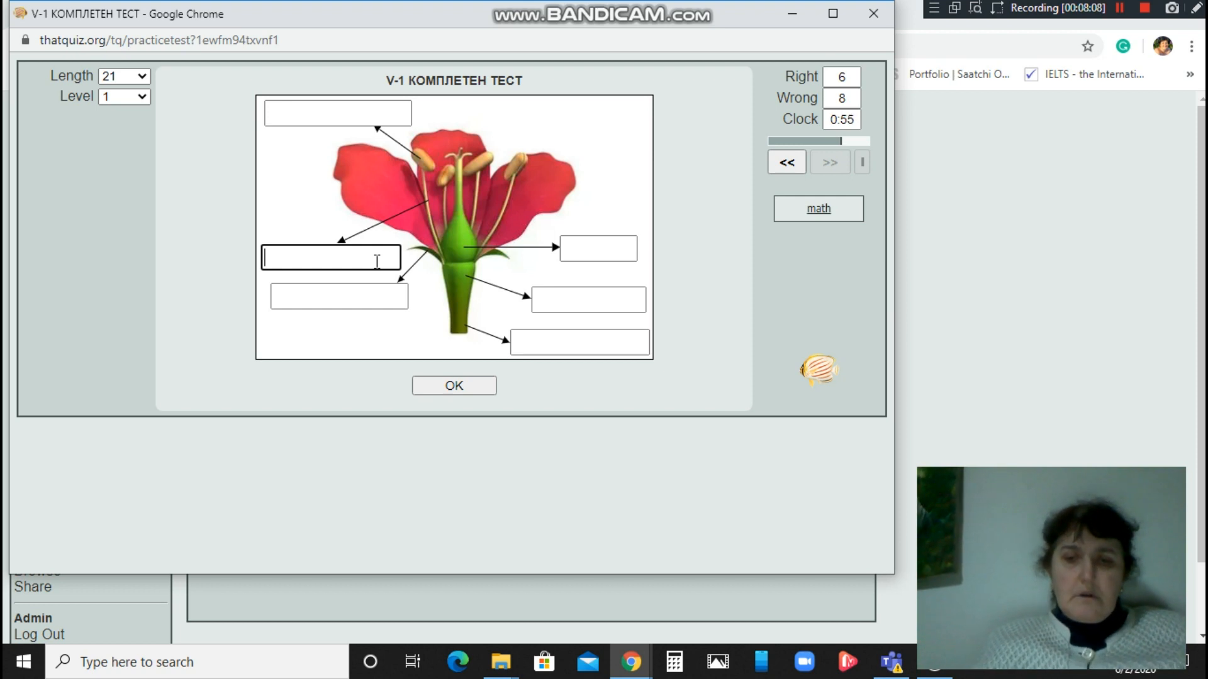
Label the lower-left box 'Прашничка дршка' with corrected casing and submit the diagram.
type("пРА")
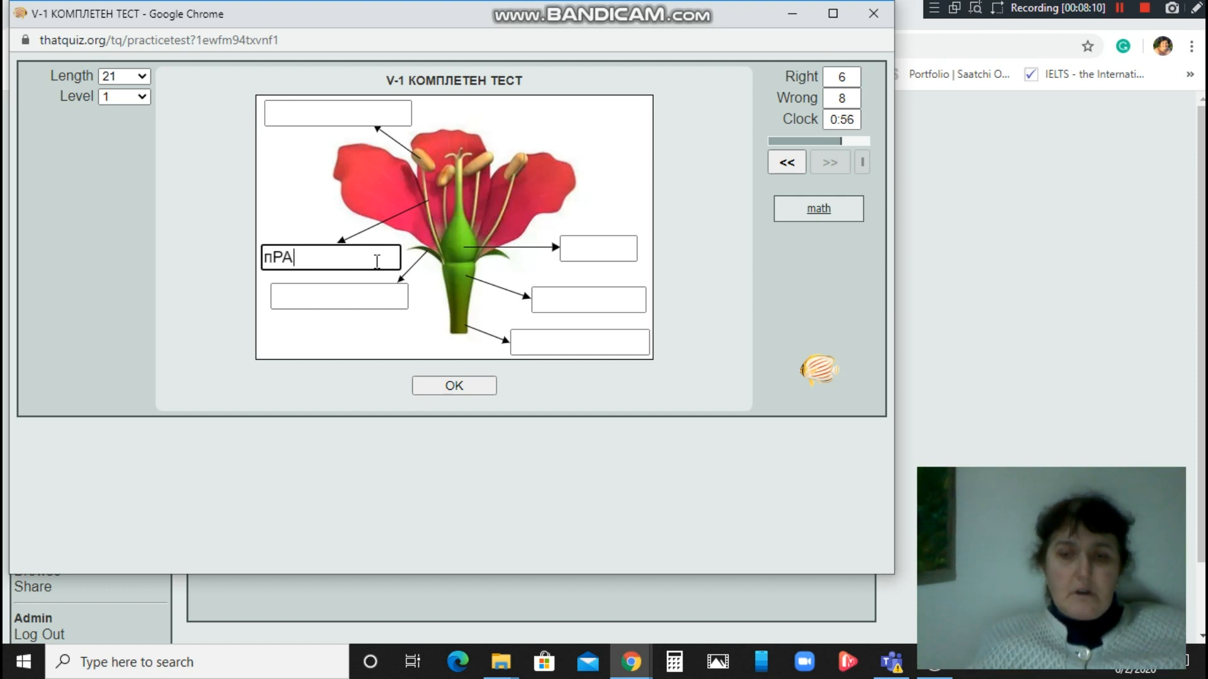
type("ШНИЧКА ")
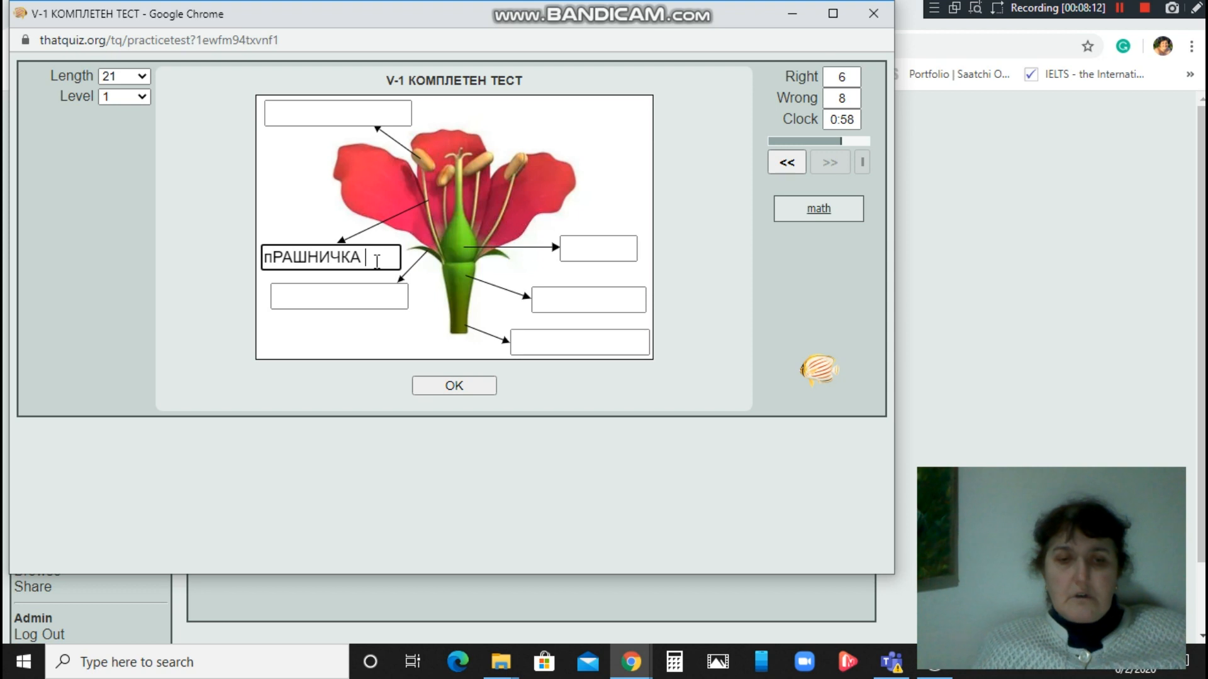
type("ДРШКА")
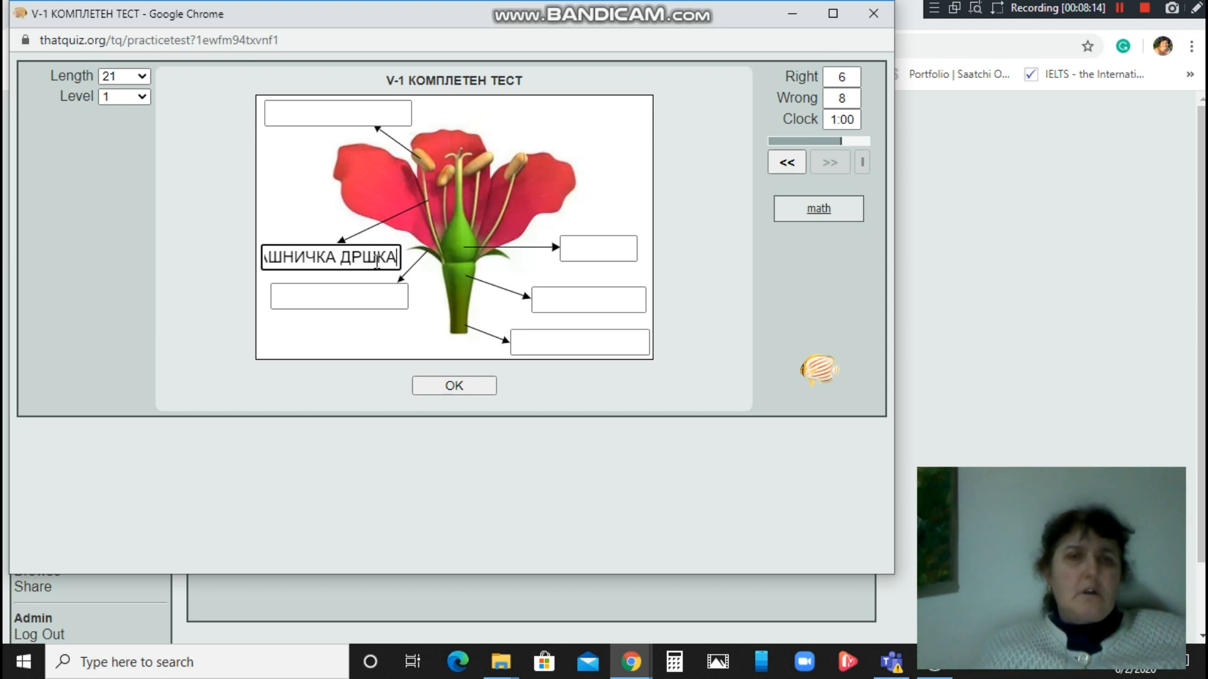
key("BackSpace")
key("BackSpace")
key("BackSpace")
key("BackSpace")
key("BackSpace")
key("BackSpace")
key("BackSpace")
key("BackSpace")
key("BackSpace")
key("BackSpace")
key("BackSpace")
key("BackSpace")
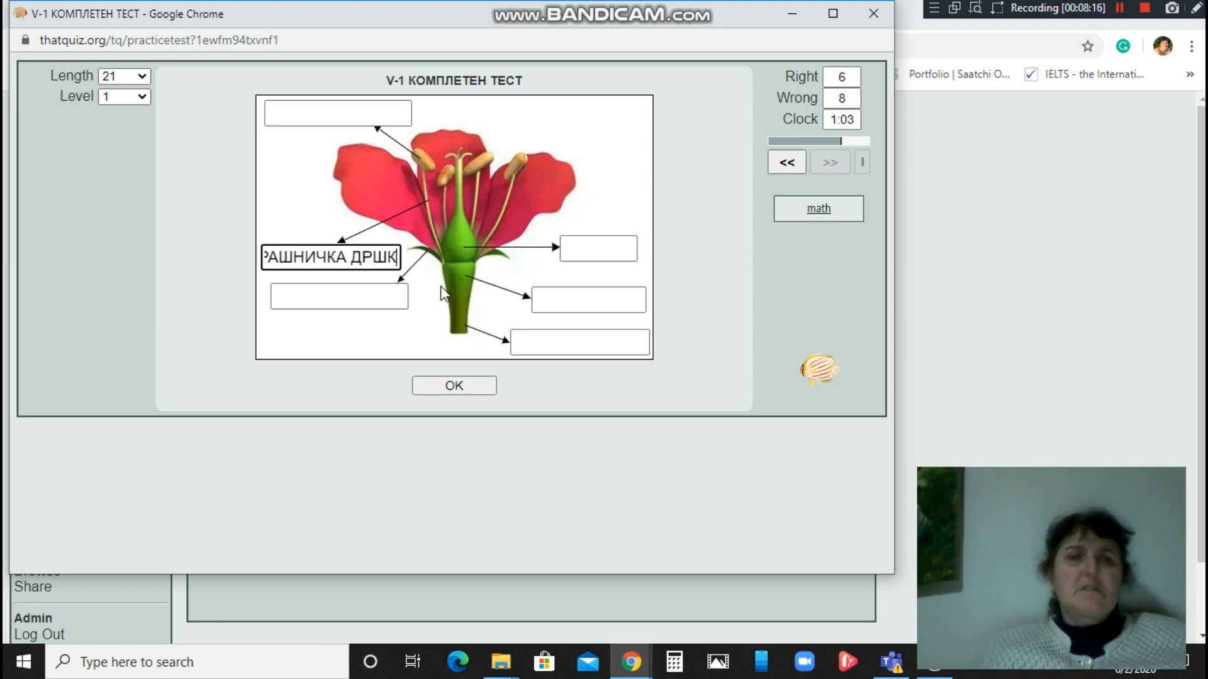
key("BackSpace")
key("BackSpace")
key("BackSpace")
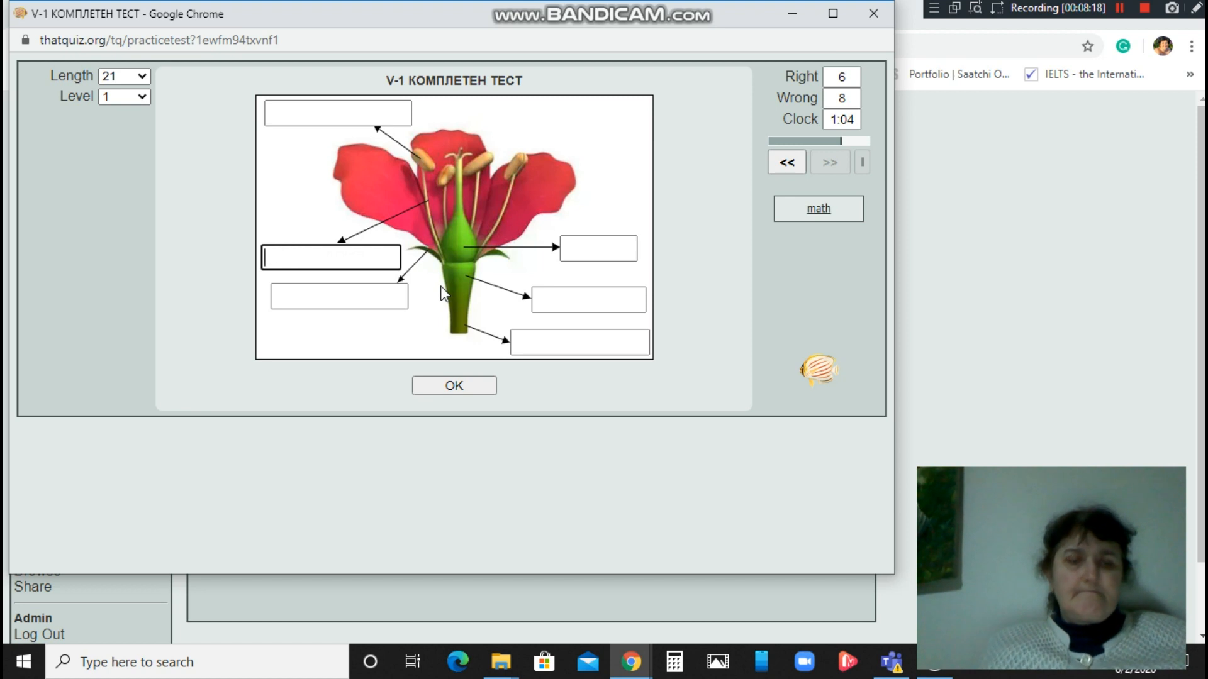
type("Пр")
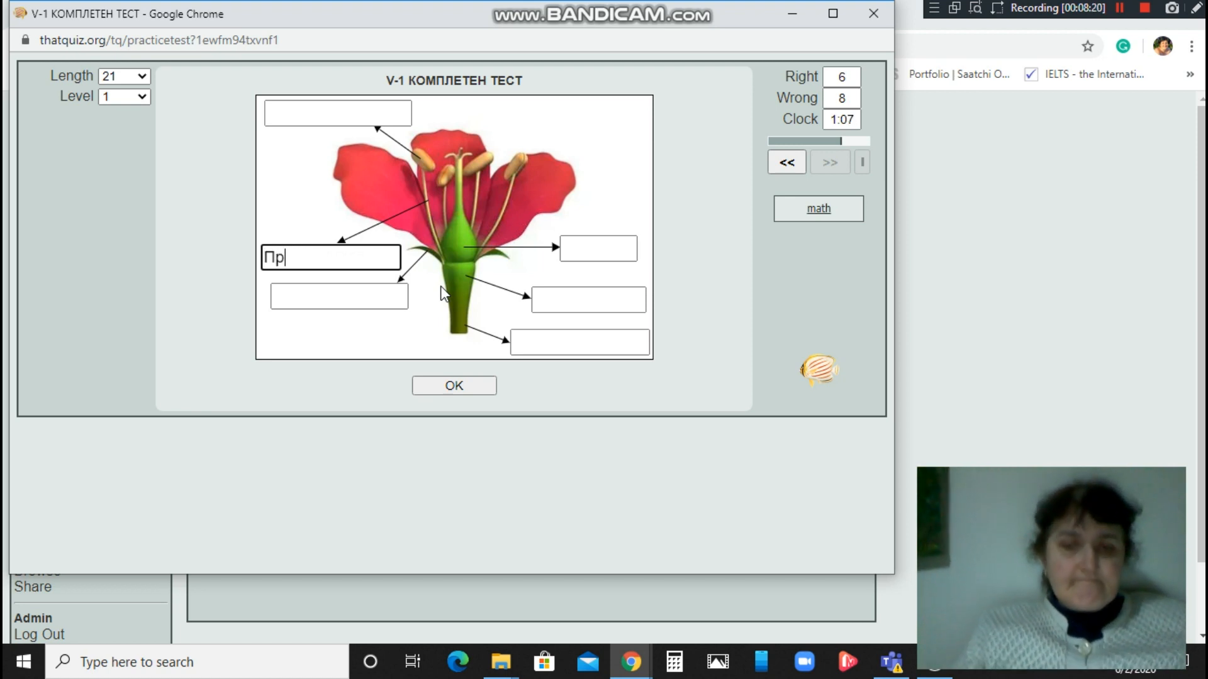
type("ашничк")
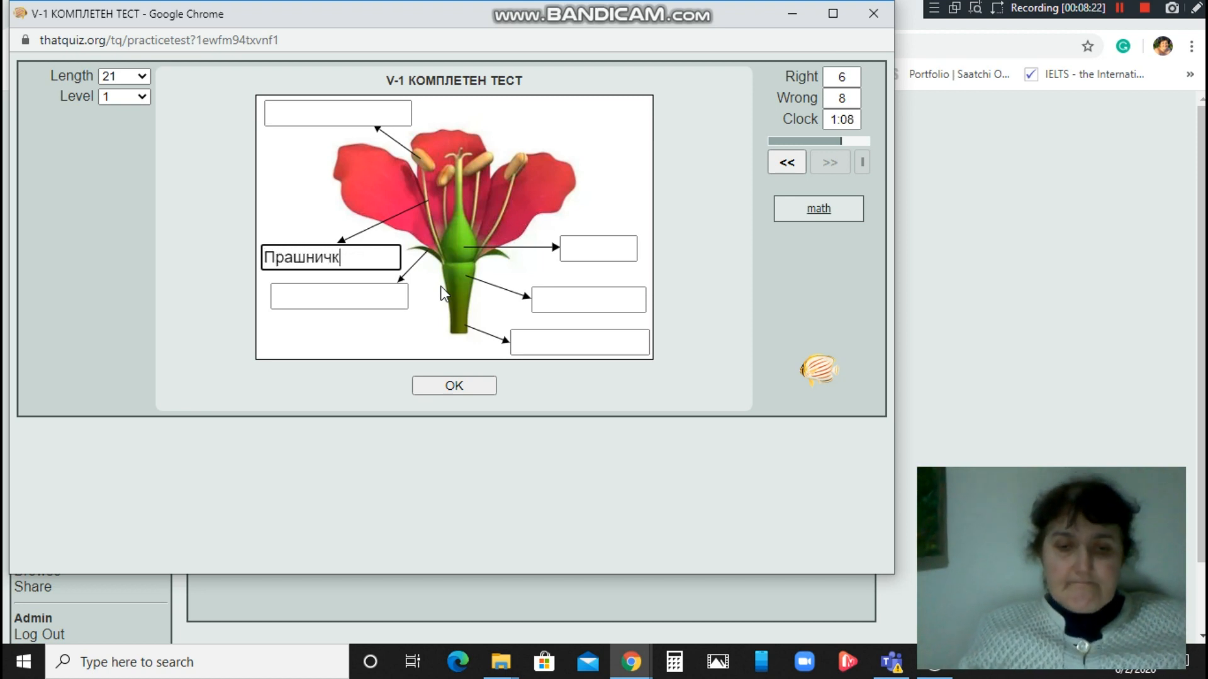
type("а дршка")
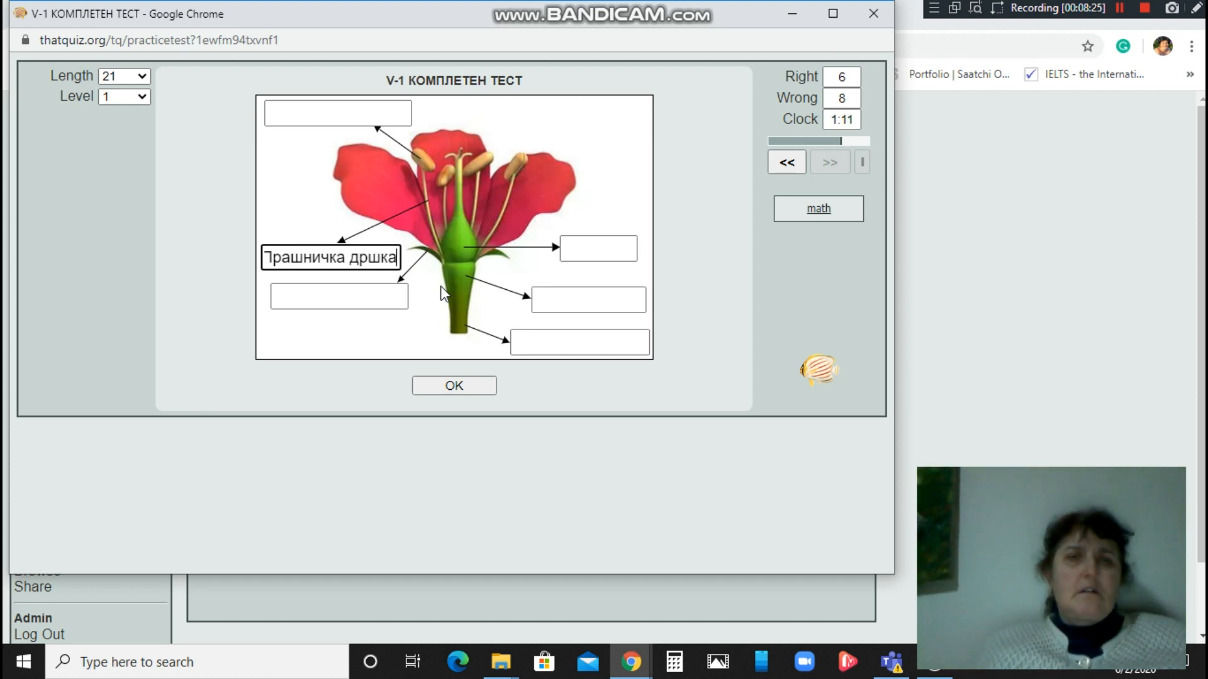
left_click(480, 386)
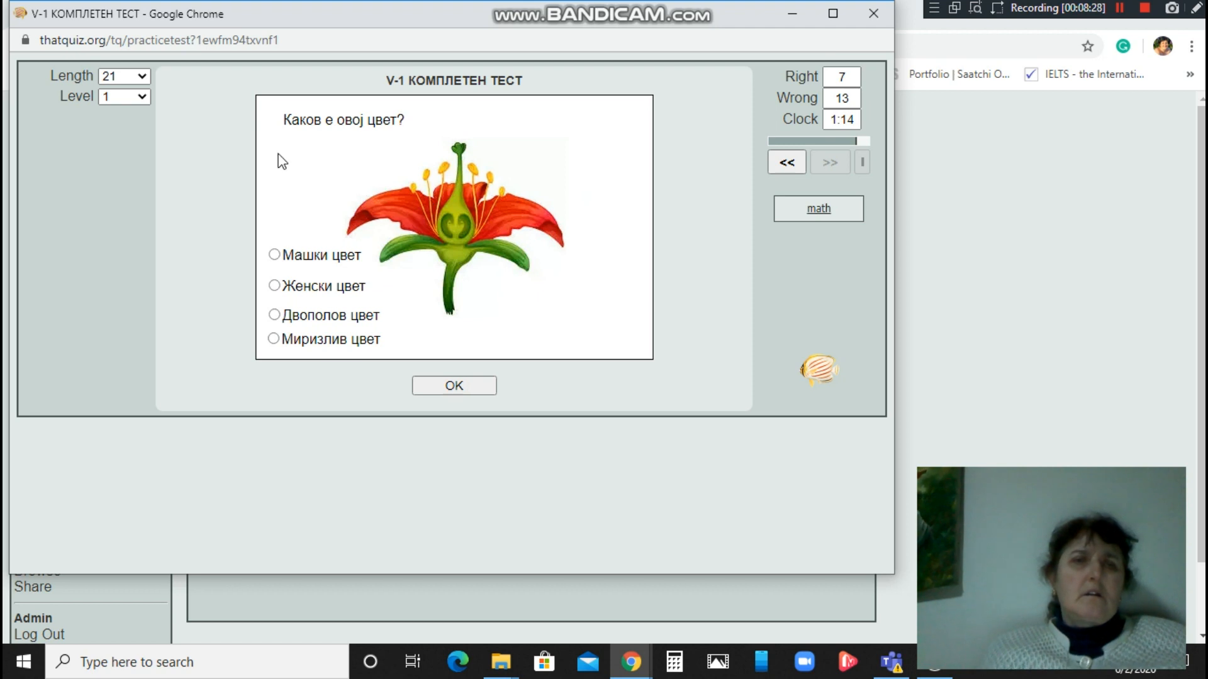
Choose Двополов цвет and finish, showing the 38% result with 8 right and 13 wrong.
left_click(275, 314)
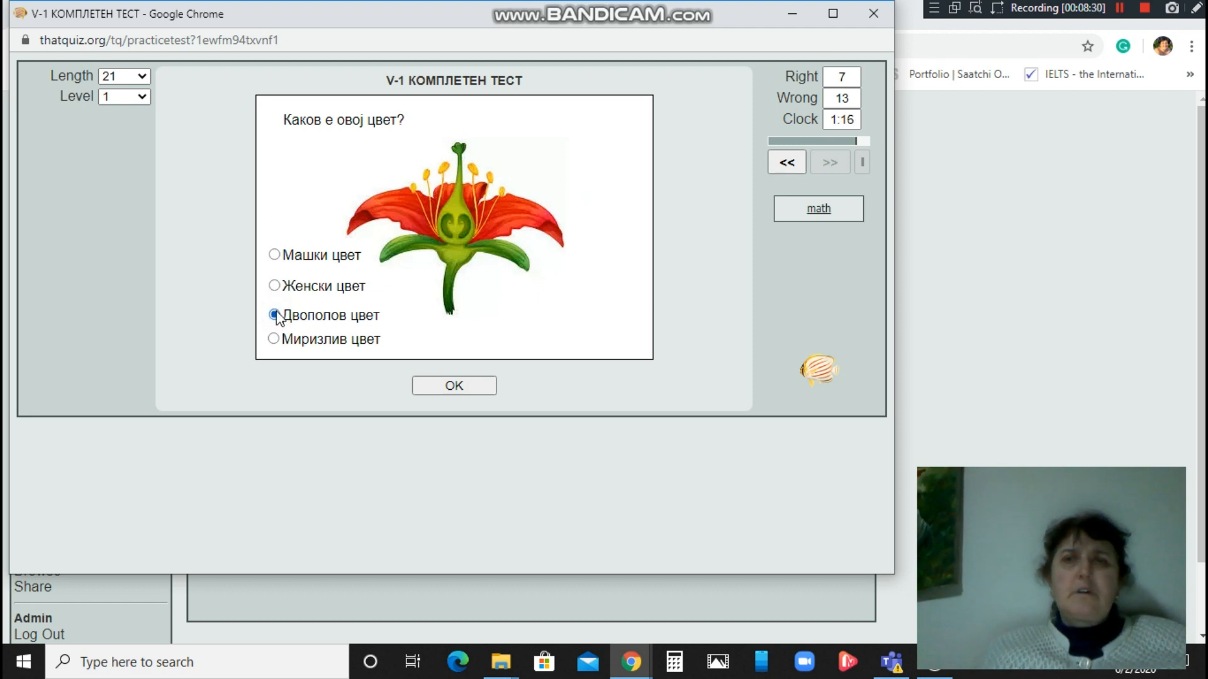
left_click(429, 385)
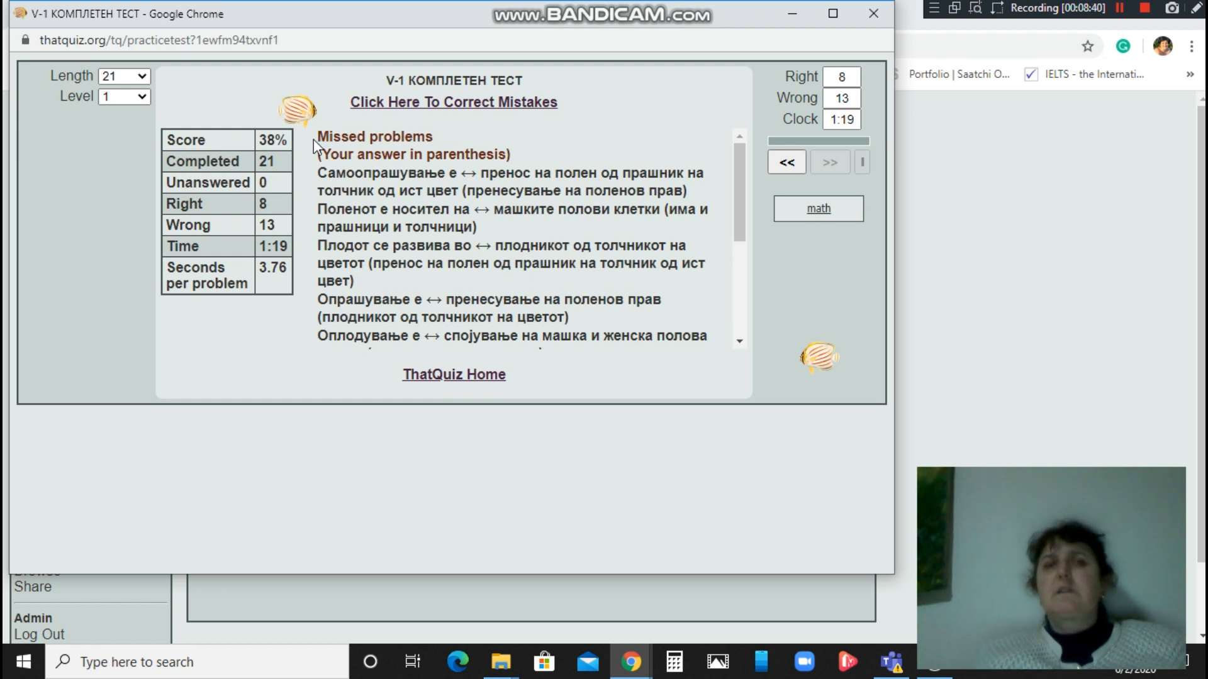
Close the test preview and leave V-1 КОМПЛЕТЕН ТЕСТ unticked in the Test Design list.
left_click(878, 12)
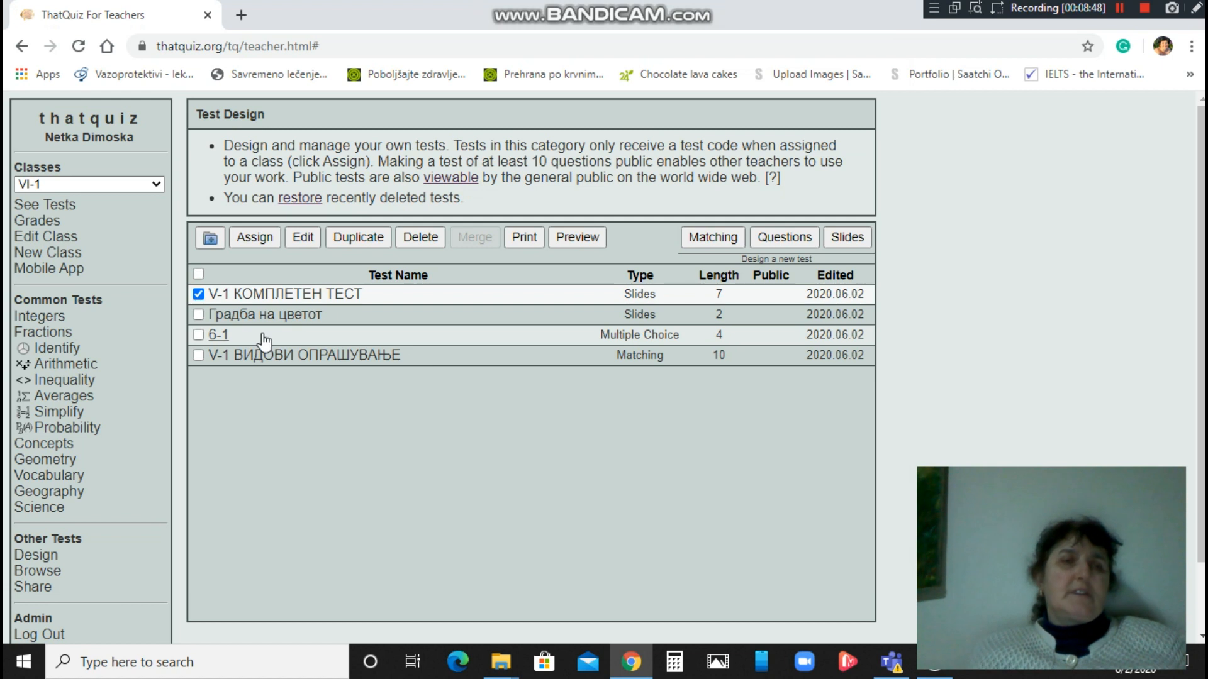
left_click(197, 295)
left_click(196, 294)
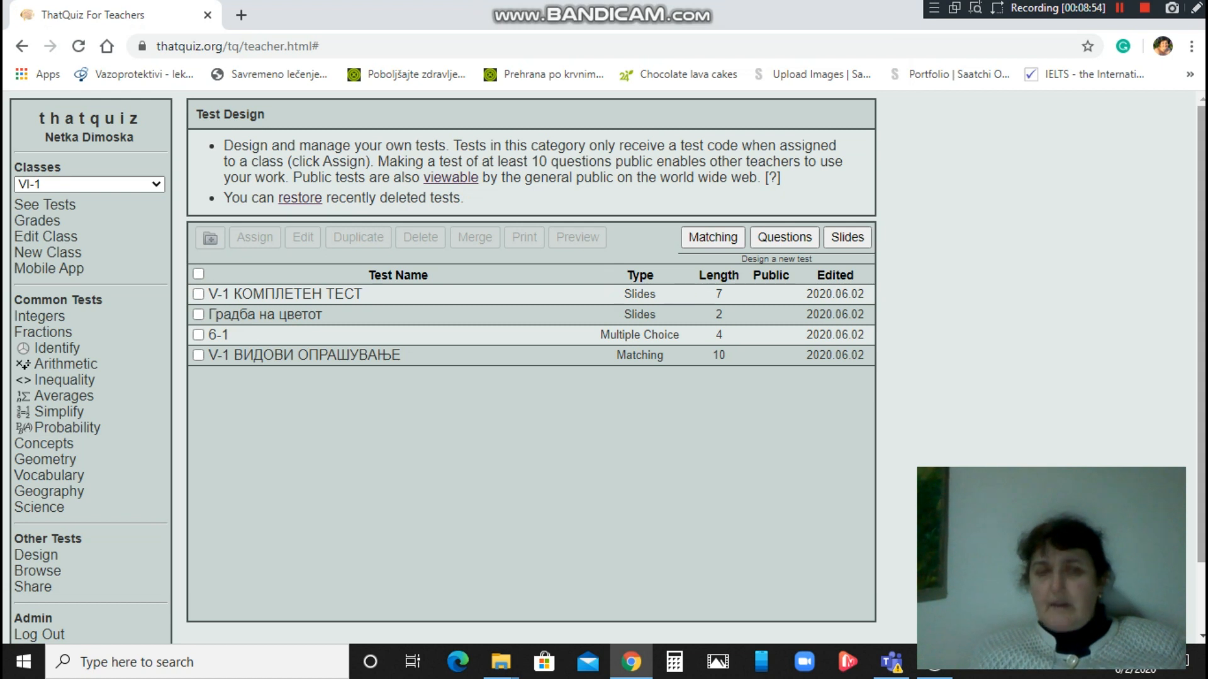
scroll(596, 314, "down", 1)
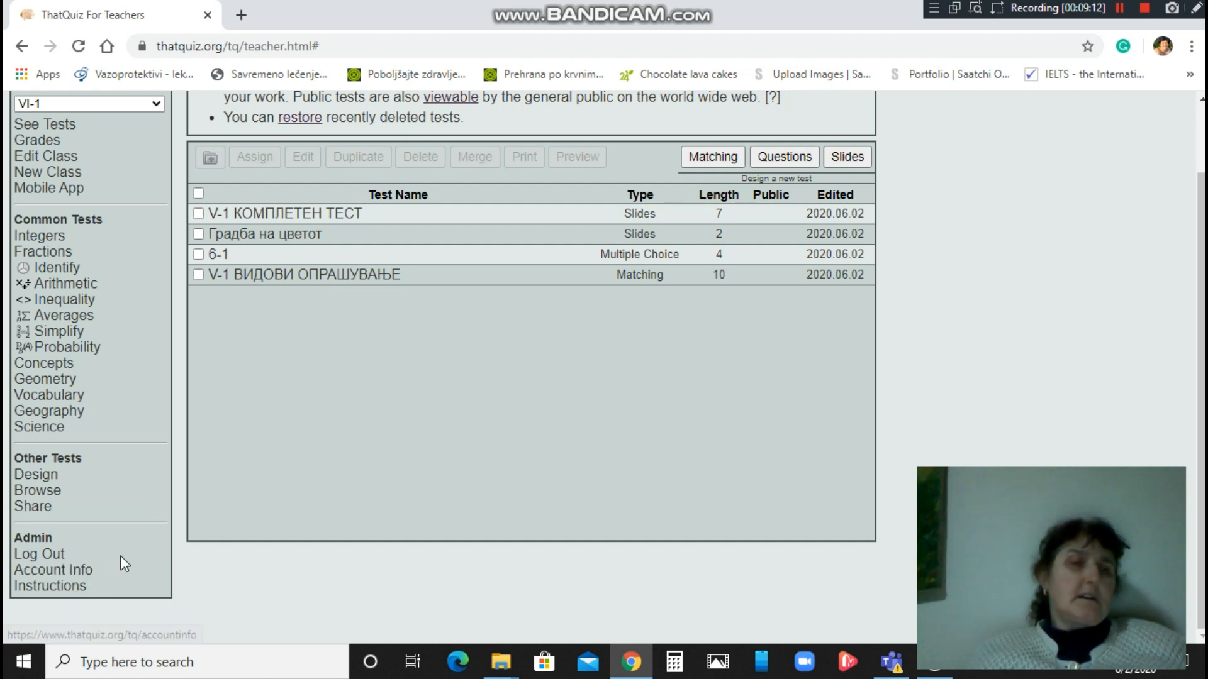
Scroll through the teacher Instructions page, then log out of the teacher account.
left_click(71, 587)
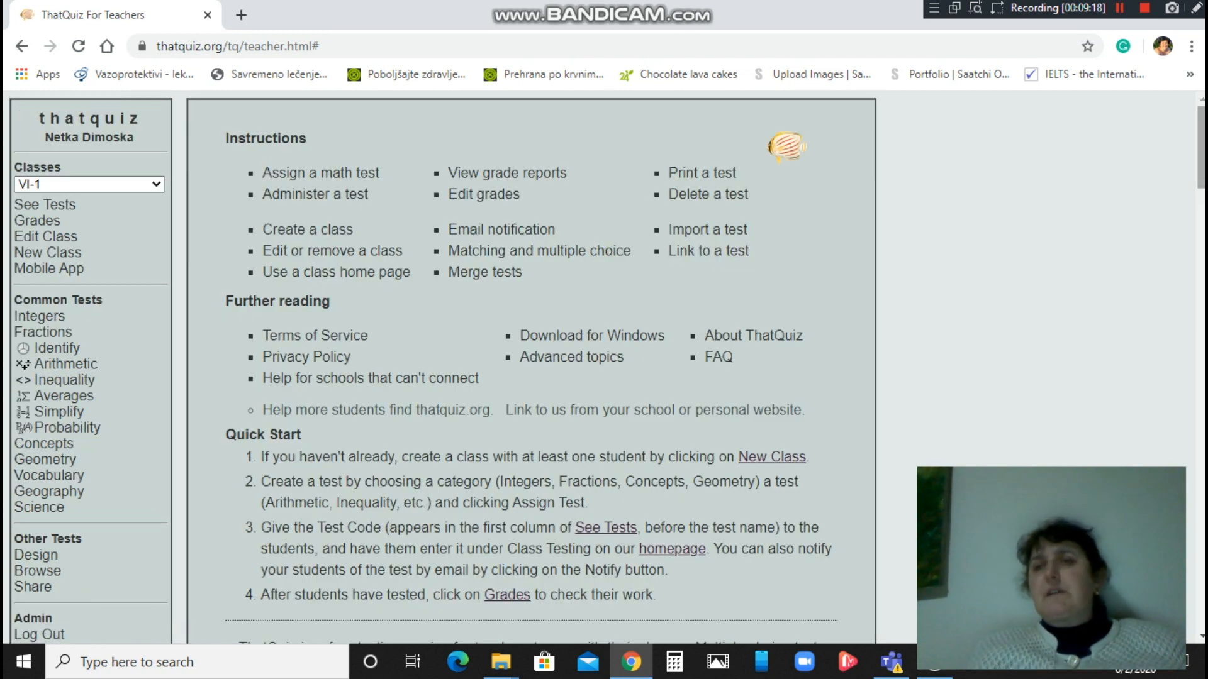
scroll(604, 368, "down", 8)
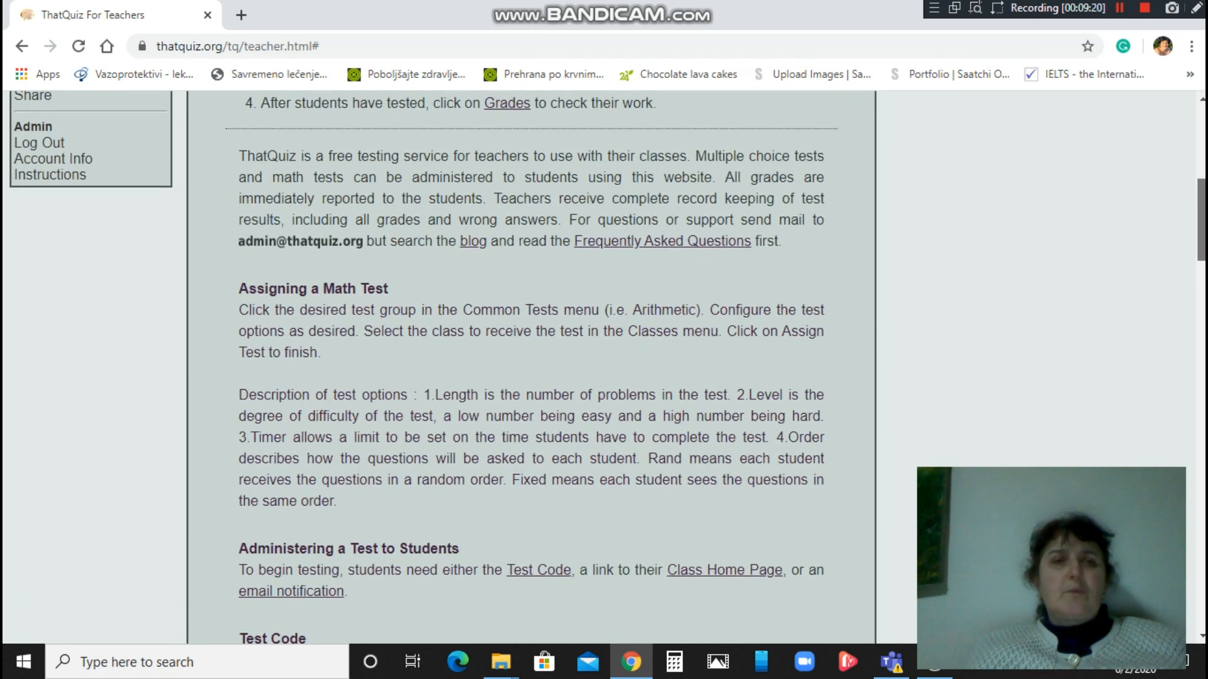
scroll(604, 368, "down", 10)
scroll(604, 368, "up", 20)
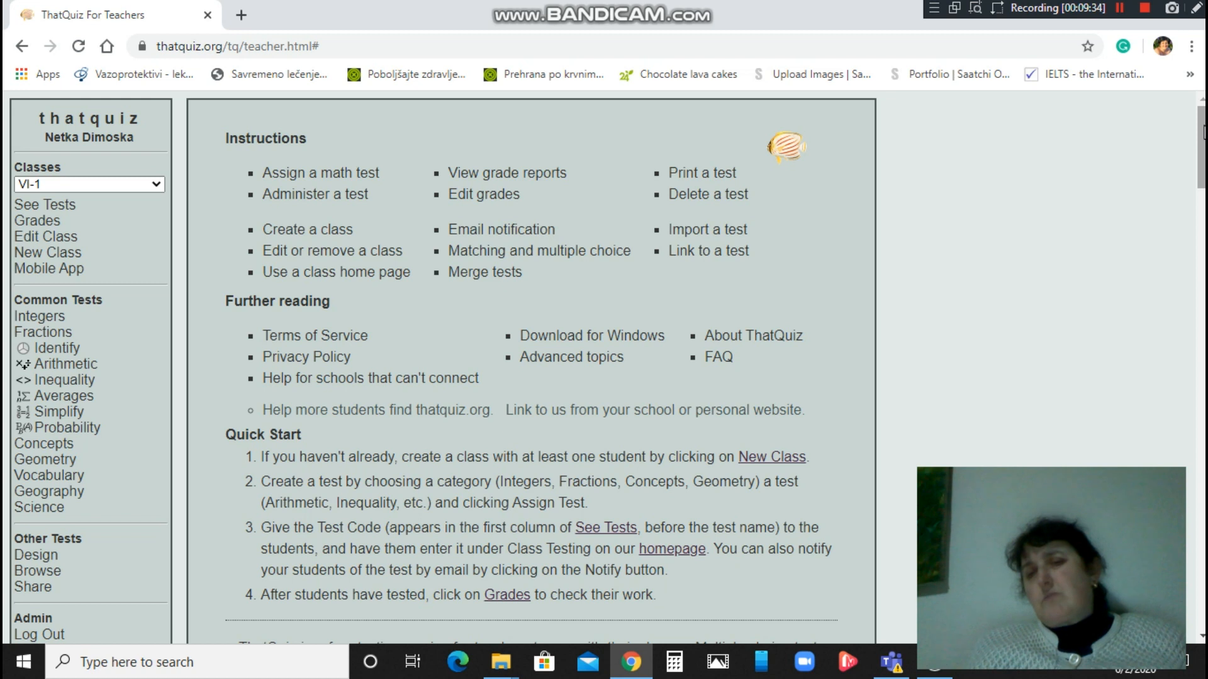
left_click_drag(1204, 132, 1204, 198)
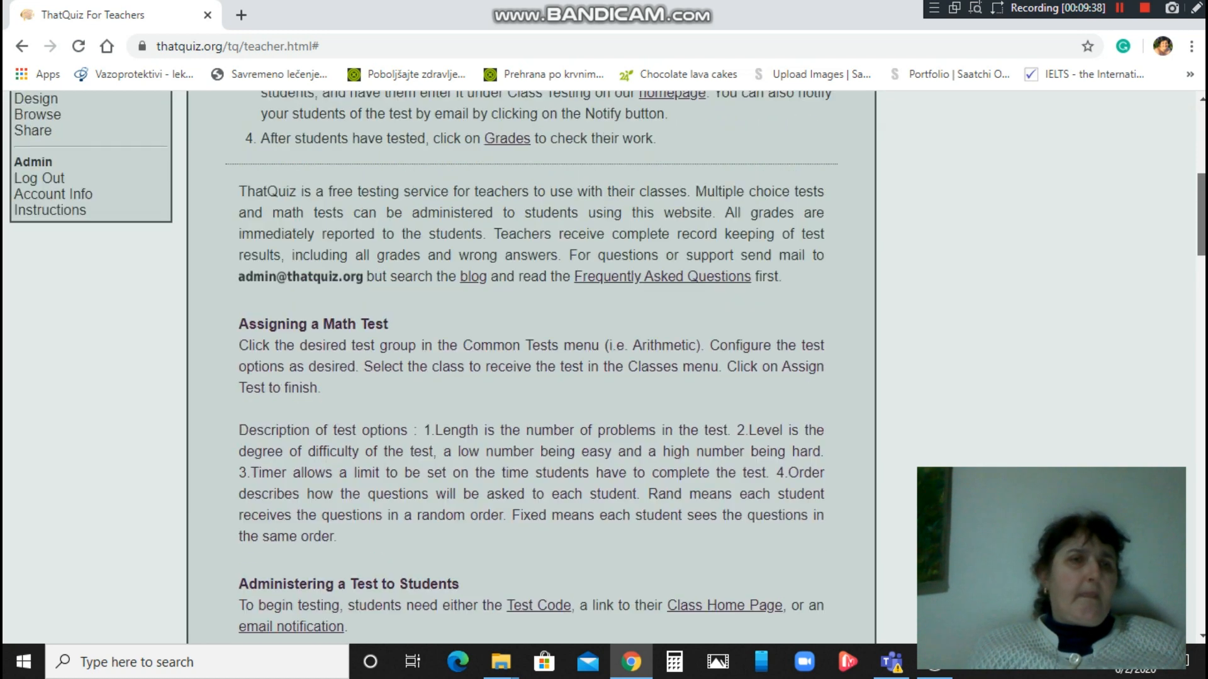
left_click(32, 178)
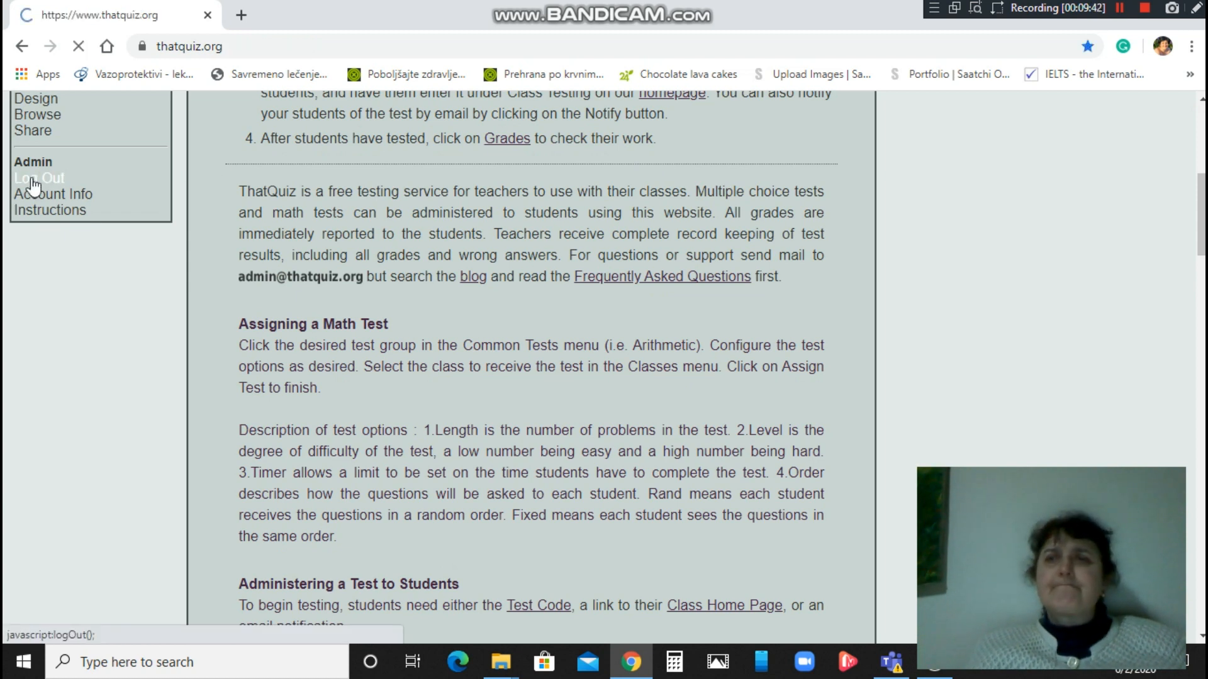